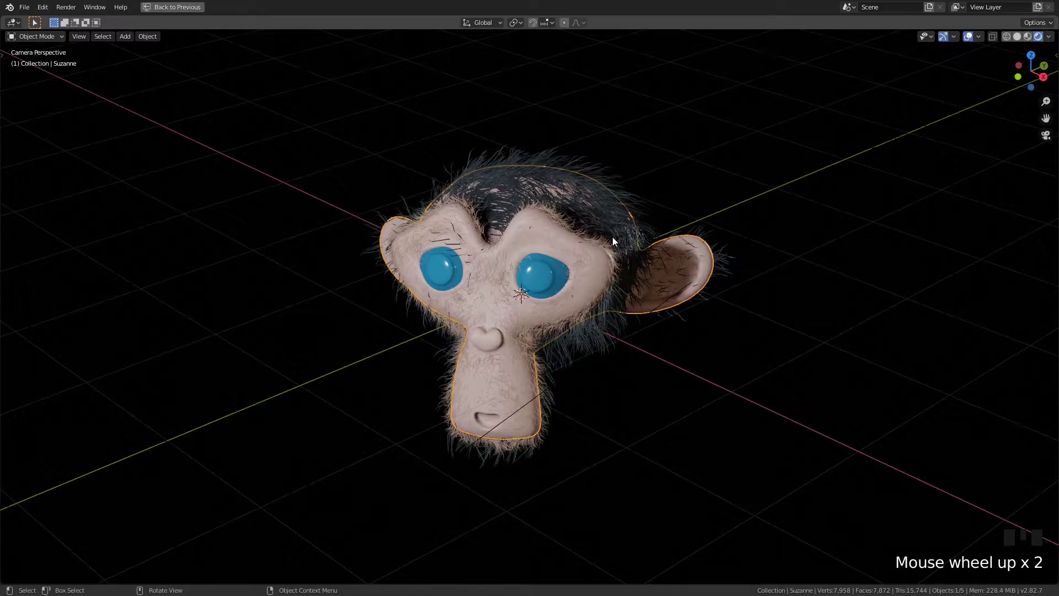
# Examine the finished furry monkey head from different distances and angles
pyautogui.scroll(3, 612, 236)
pyautogui.scroll(-1, 612, 236)
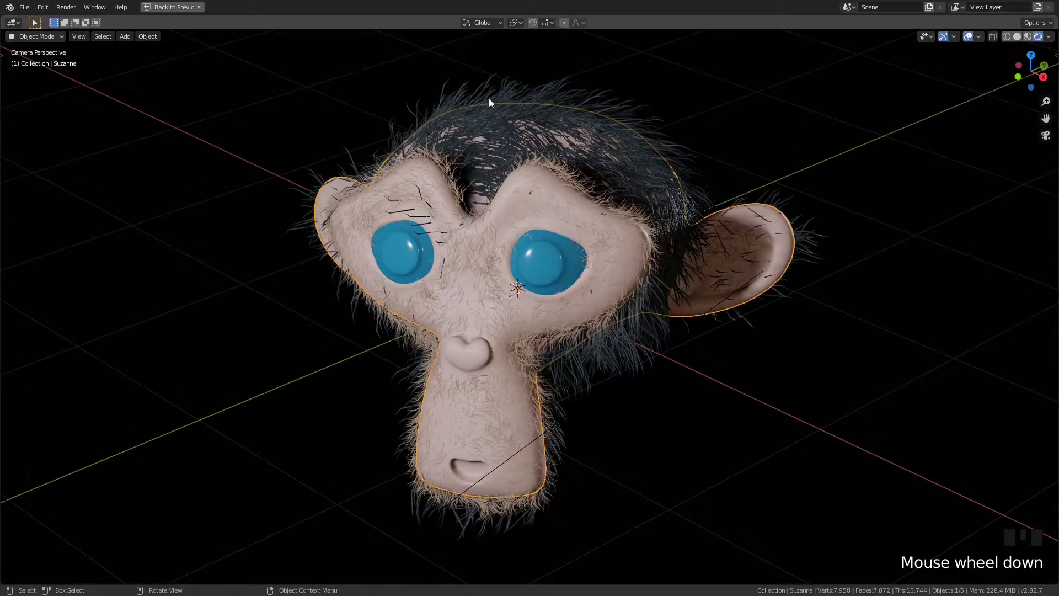
pyautogui.scroll(-4, 613, 278)
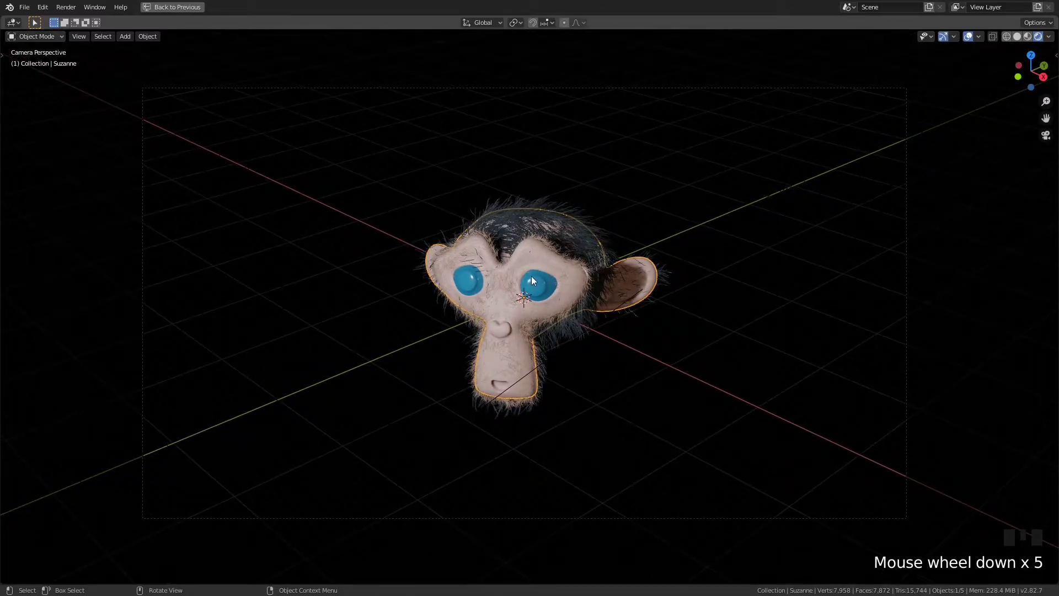
pyautogui.scroll(3, 531, 277)
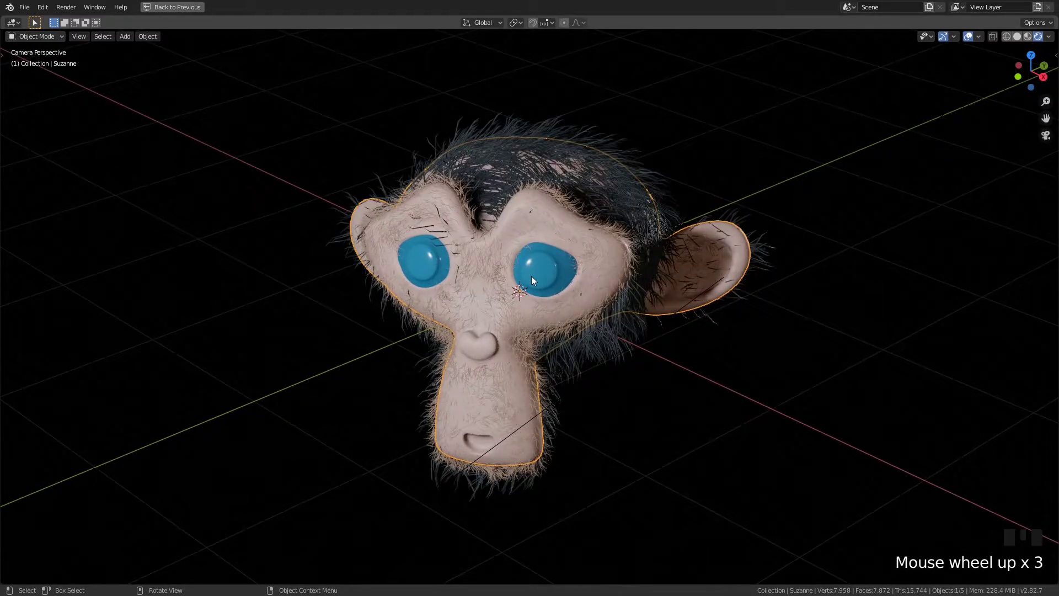
pyautogui.scroll(-1, 521, 252)
pyautogui.scroll(1, 597, 169)
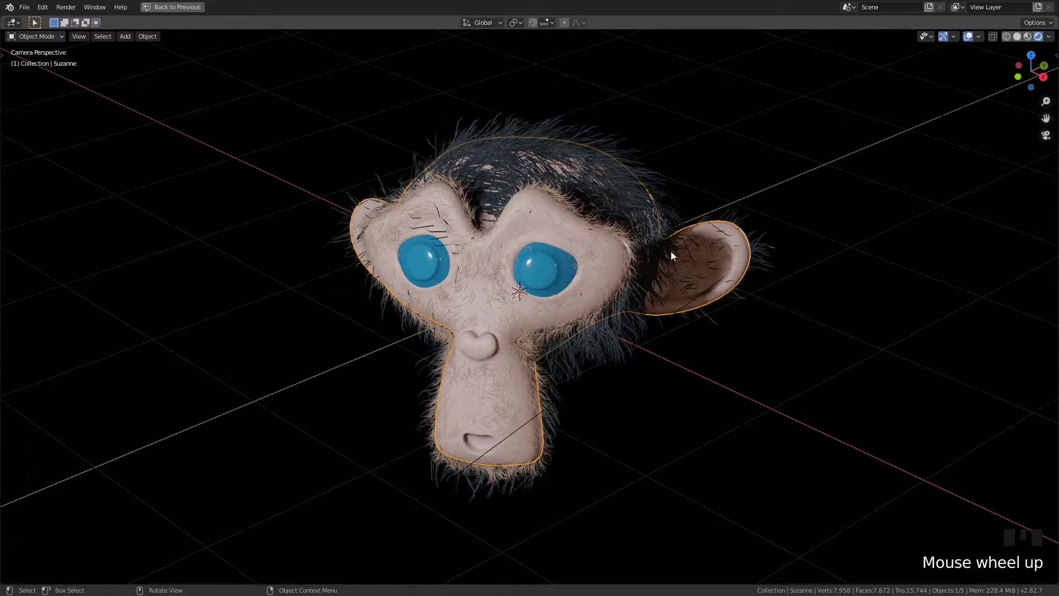
pyautogui.moveTo(740, 230); pyautogui.dragTo(329, 216, button='middle')
pyautogui.scroll(2, 530, 204)
pyautogui.scroll(-2, 441, 223)
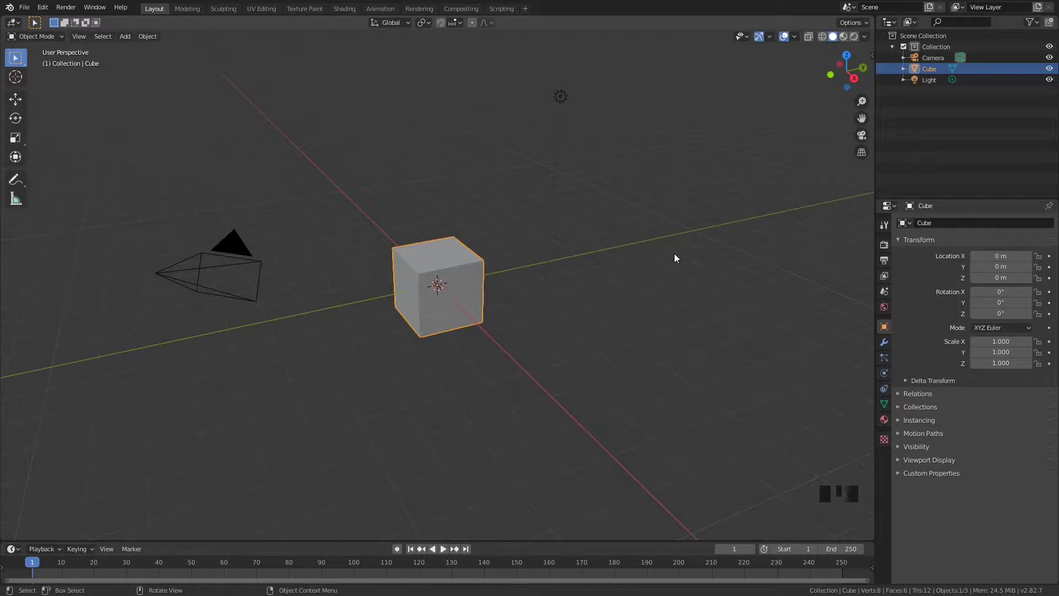
# Hide the viewport's toolbar and delete the default cube from the scene
pyautogui.press('t')
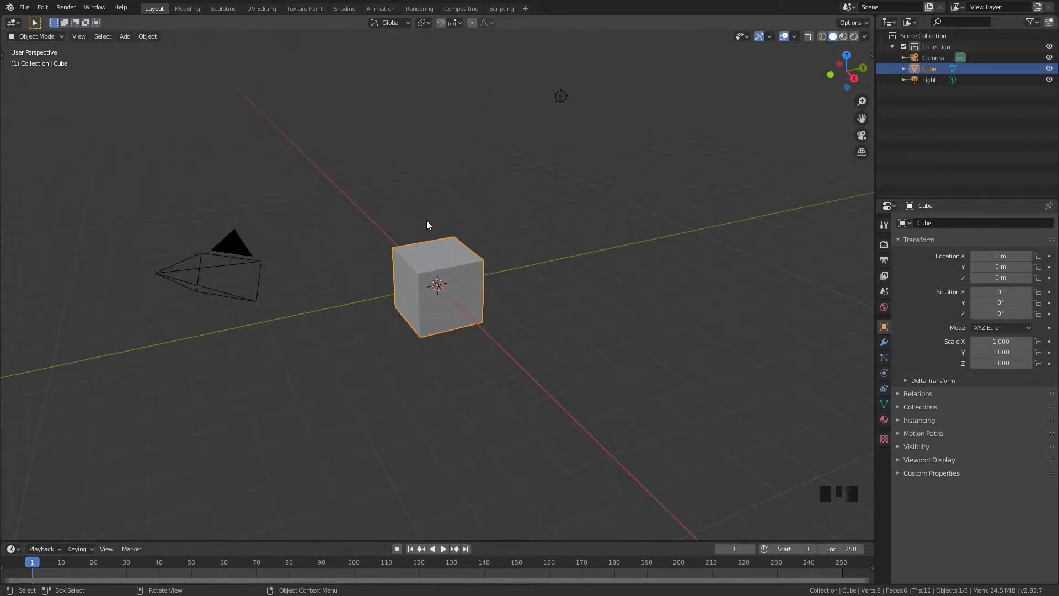
pyautogui.press('x')
pyautogui.click(442, 303)
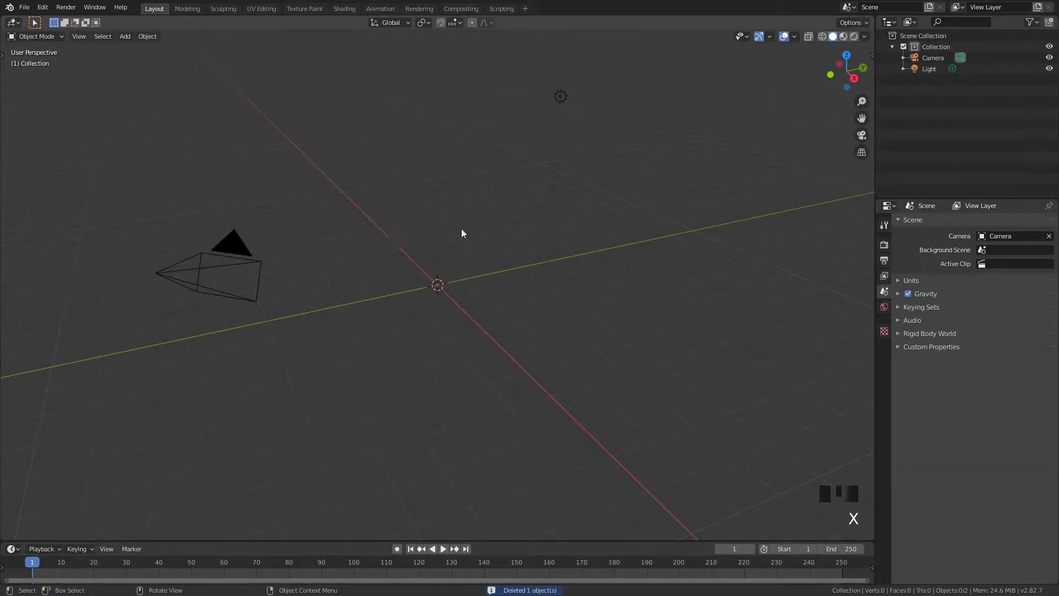
# Add a UV sphere mesh at the scene origin
pyautogui.hotkey('shift', 'a')
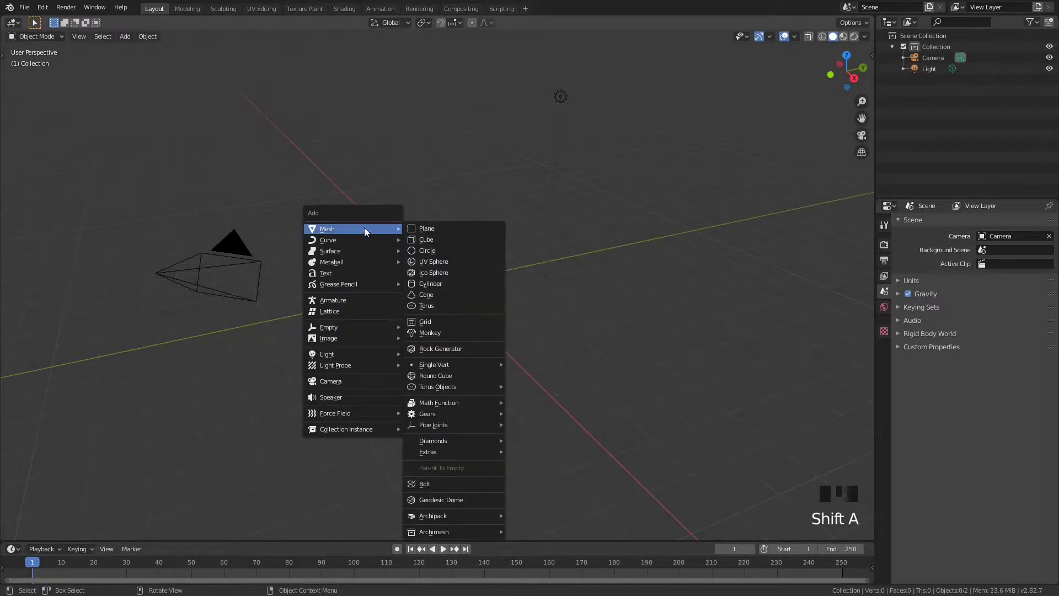
pyautogui.click(452, 263)
pyautogui.scroll(5, 377, 280)
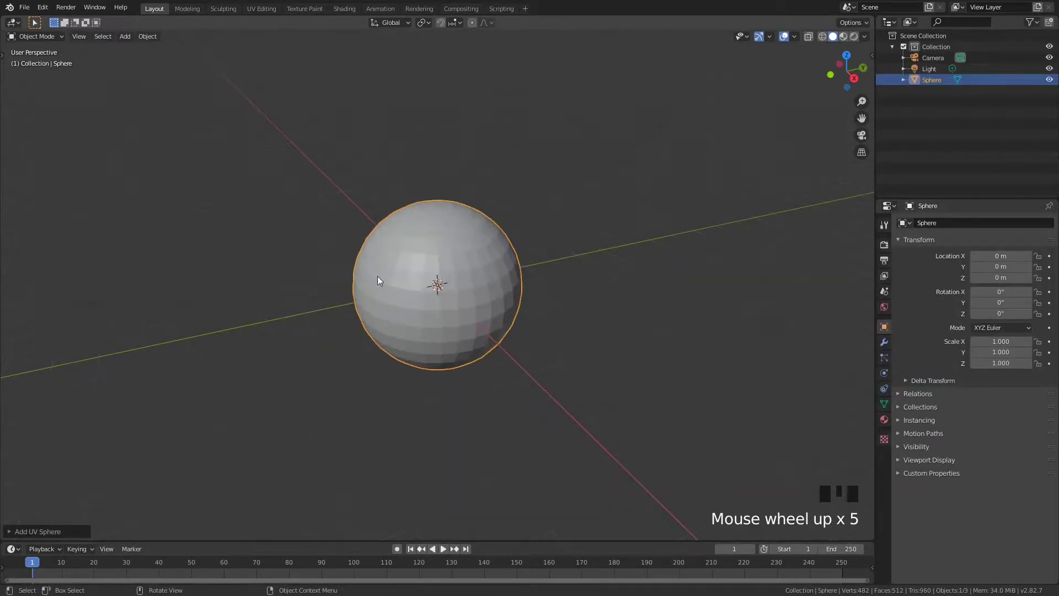
pyautogui.moveTo(473, 310); pyautogui.dragTo(493, 272, button='middle')
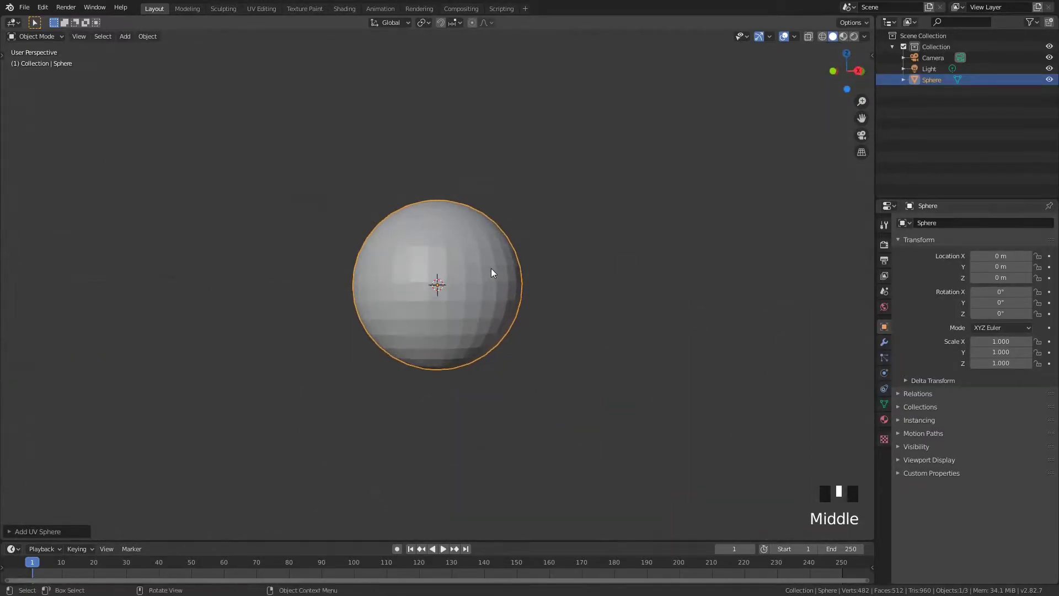
pyautogui.scroll(3, 493, 272)
# Set the new UV sphere's ring count to 32
pyautogui.click(55, 531)
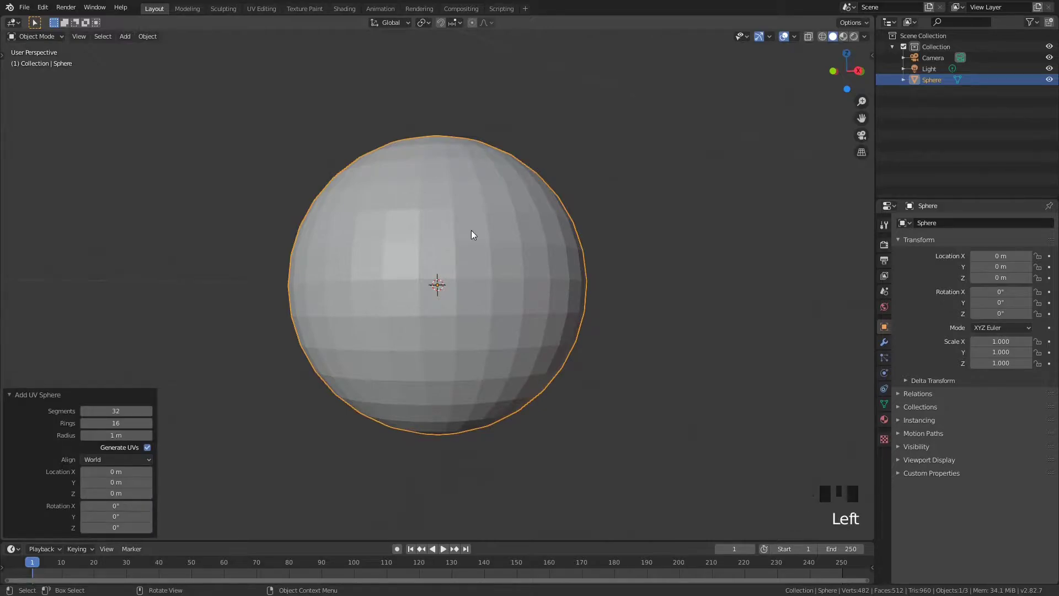
pyautogui.moveTo(472, 235); pyautogui.dragTo(469, 246, button='middle')
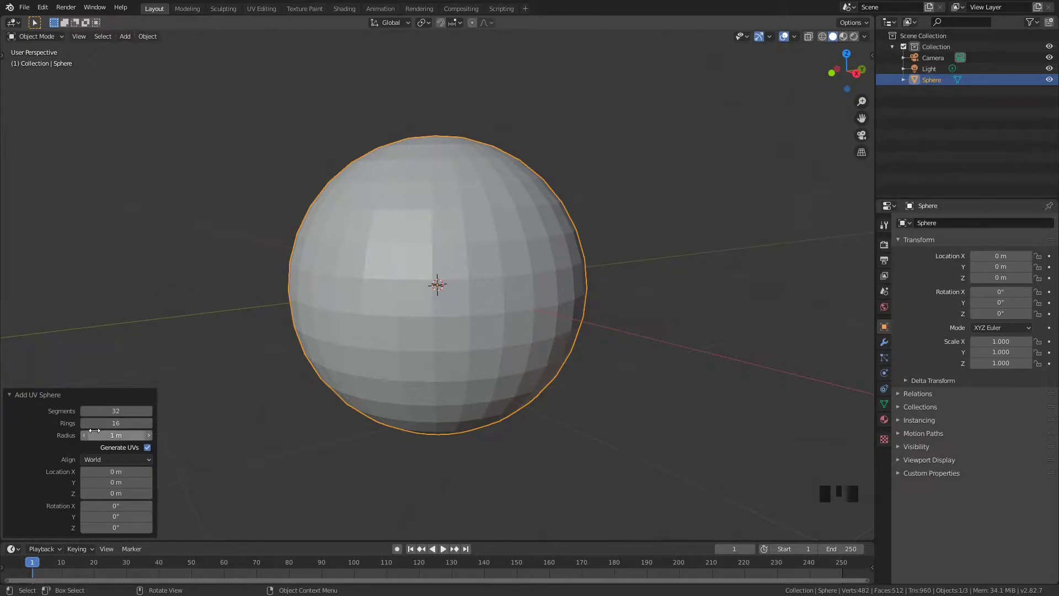
pyautogui.click(117, 421)
pyautogui.write('32')
pyautogui.press('Return')
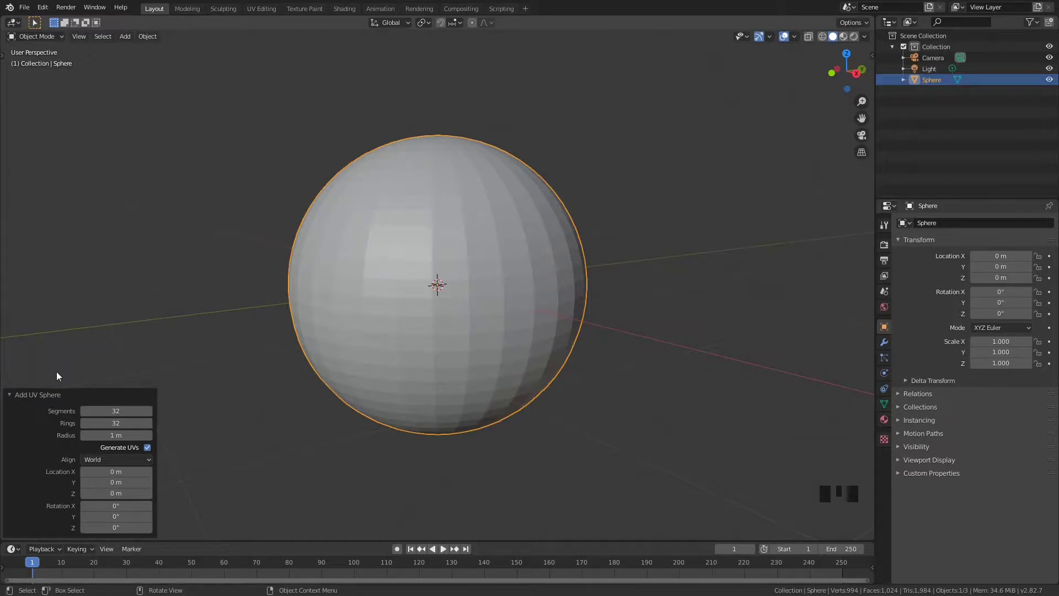
pyautogui.click(58, 395)
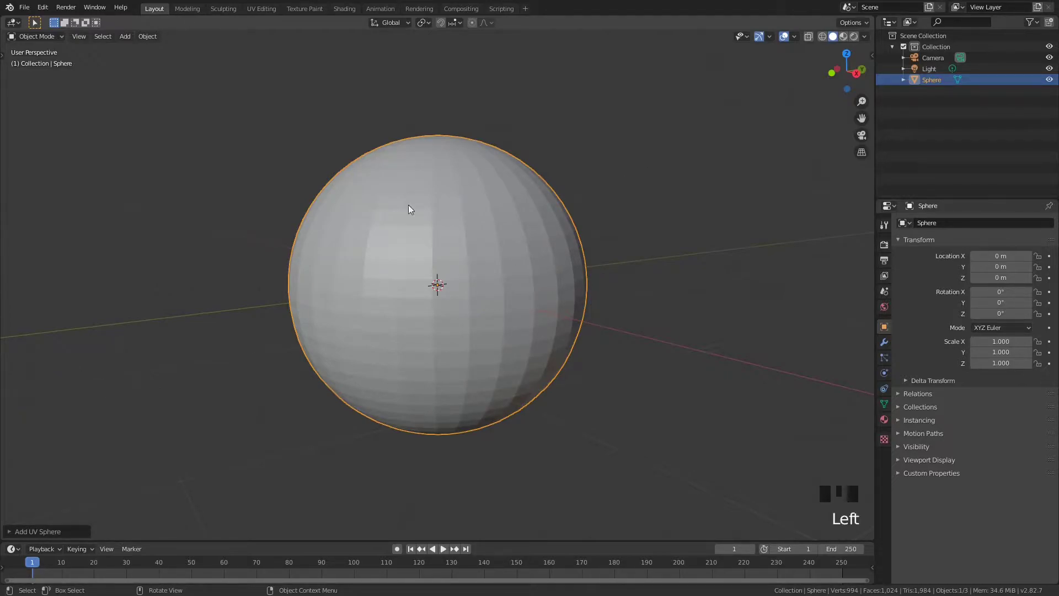
# Add a Subdivision Surface modifier to the sphere with two subdivision levels
pyautogui.click(884, 343)
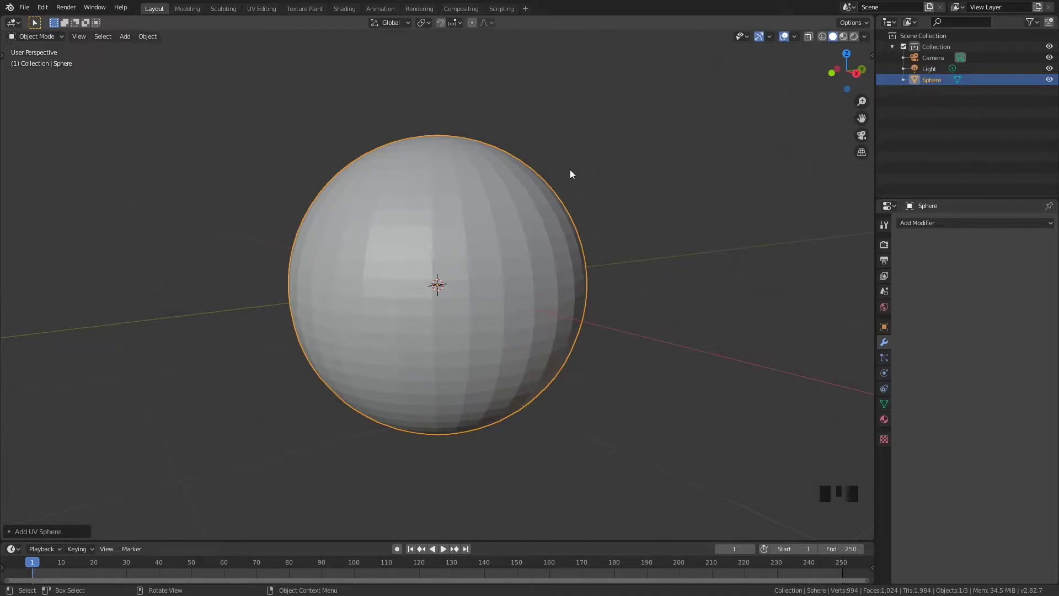
pyautogui.hotkey('ctrl', '2')
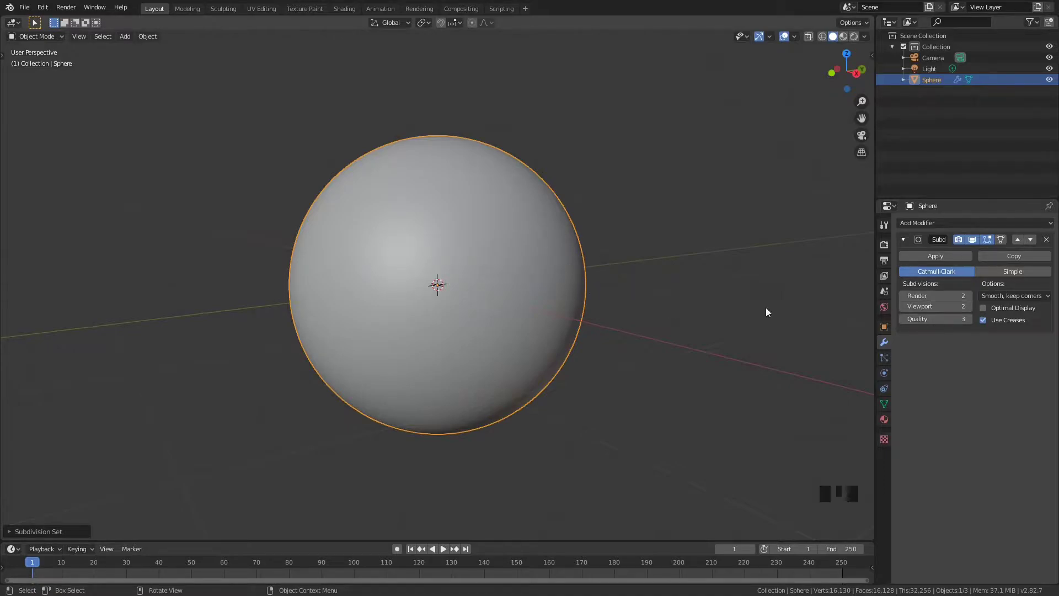
pyautogui.scroll(3, 501, 246)
pyautogui.scroll(-3, 531, 238)
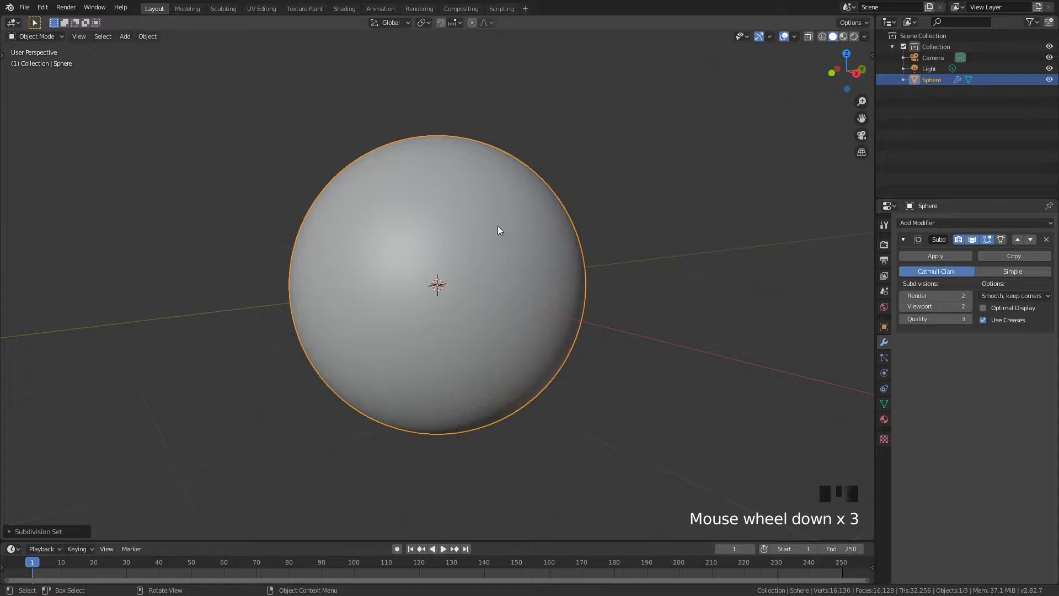
# Apply smooth shading to the sphere
pyautogui.scroll(4, 480, 240)
pyautogui.moveTo(463, 253); pyautogui.dragTo(468, 231, button='middle')
pyautogui.scroll(-3, 499, 210)
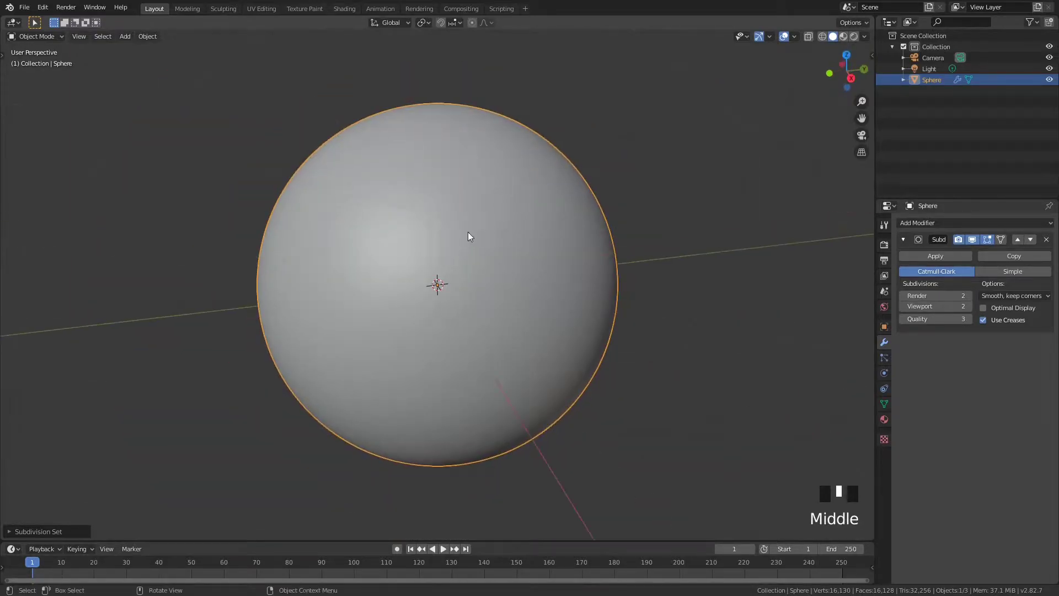
pyautogui.rightClick(472, 232)
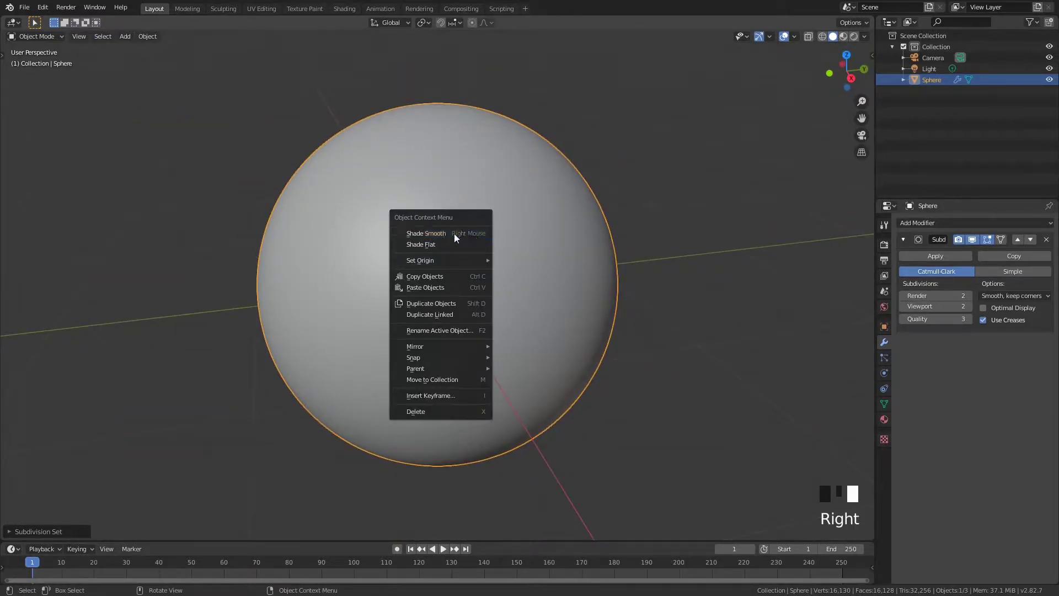
pyautogui.rightClick(453, 233)
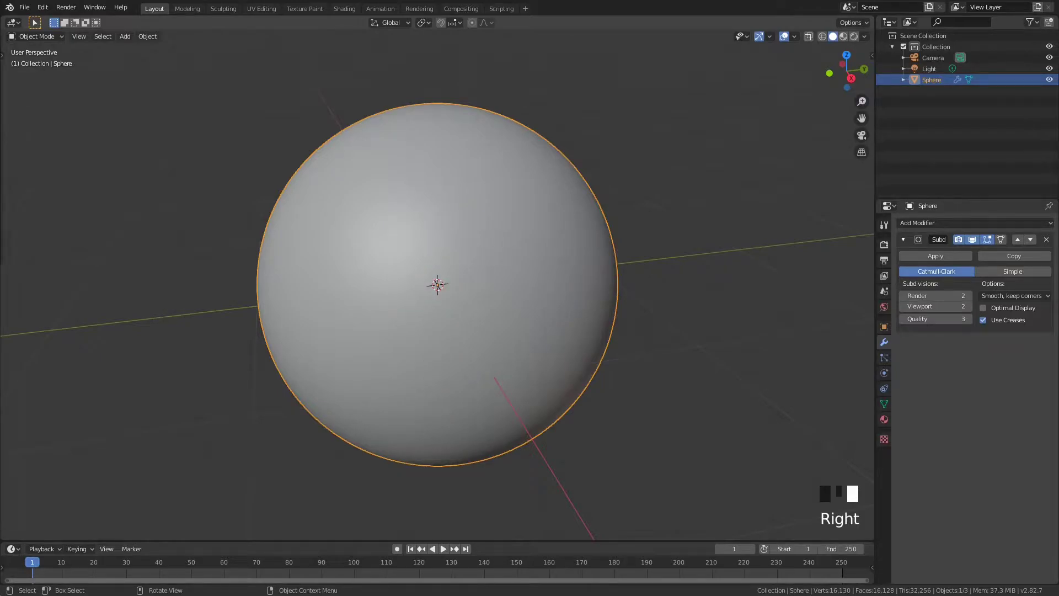
# Add a particle system to the sphere and set its particle type to Hair
pyautogui.scroll(-3, 638, 238)
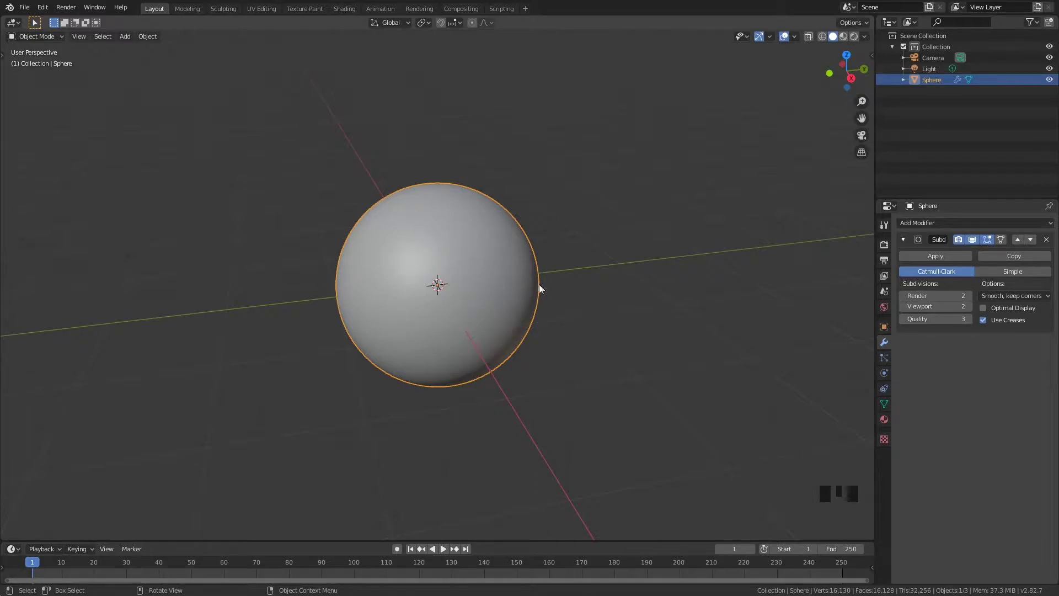
pyautogui.click(884, 359)
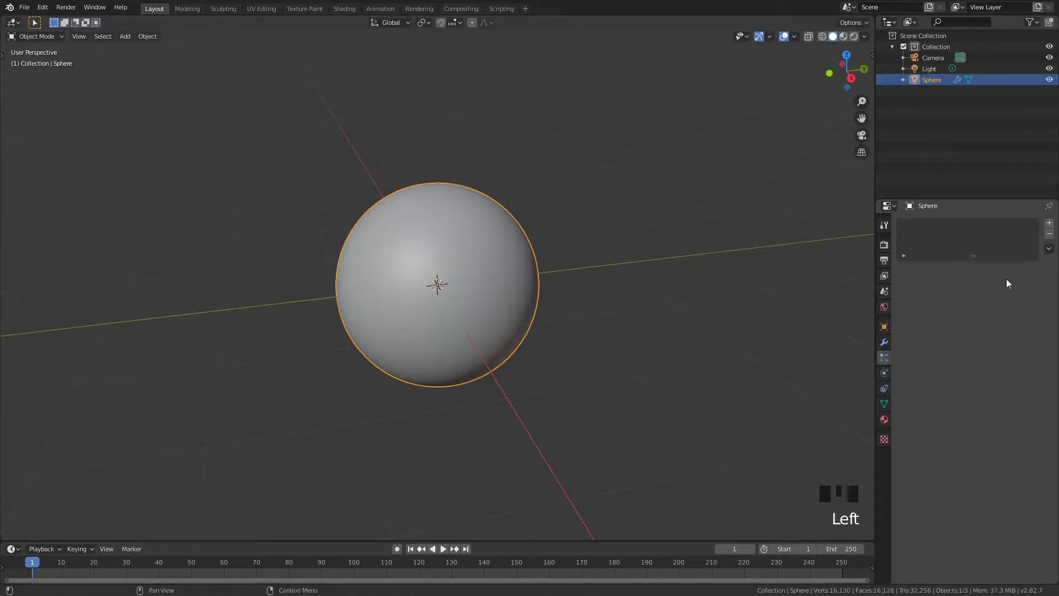
pyautogui.click(1049, 222)
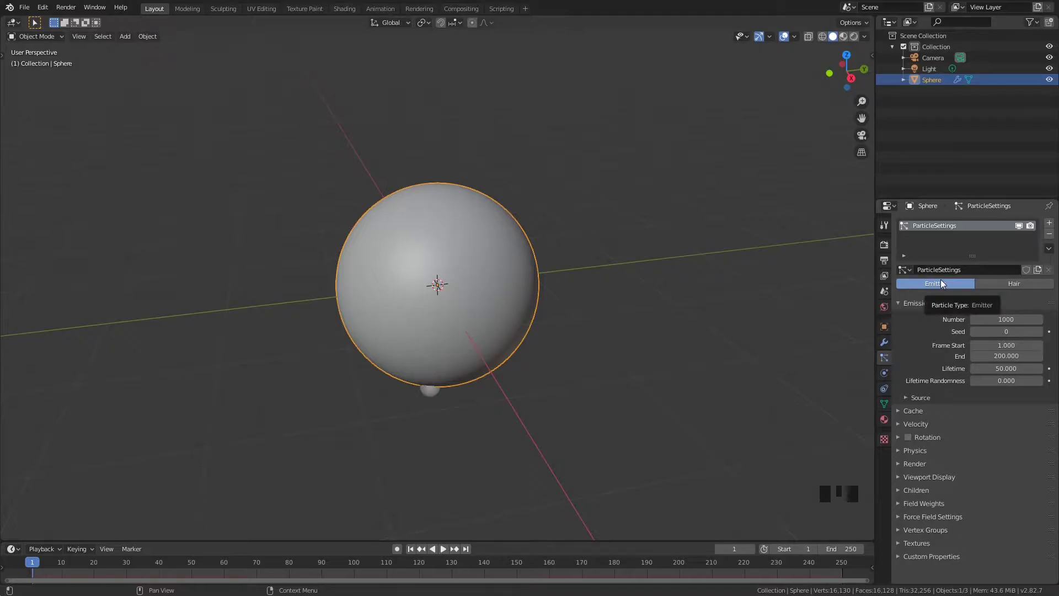
pyautogui.click(1013, 283)
pyautogui.scroll(-3, 464, 246)
pyautogui.moveTo(578, 217); pyautogui.dragTo(482, 284, button='middle')
pyautogui.click(684, 257)
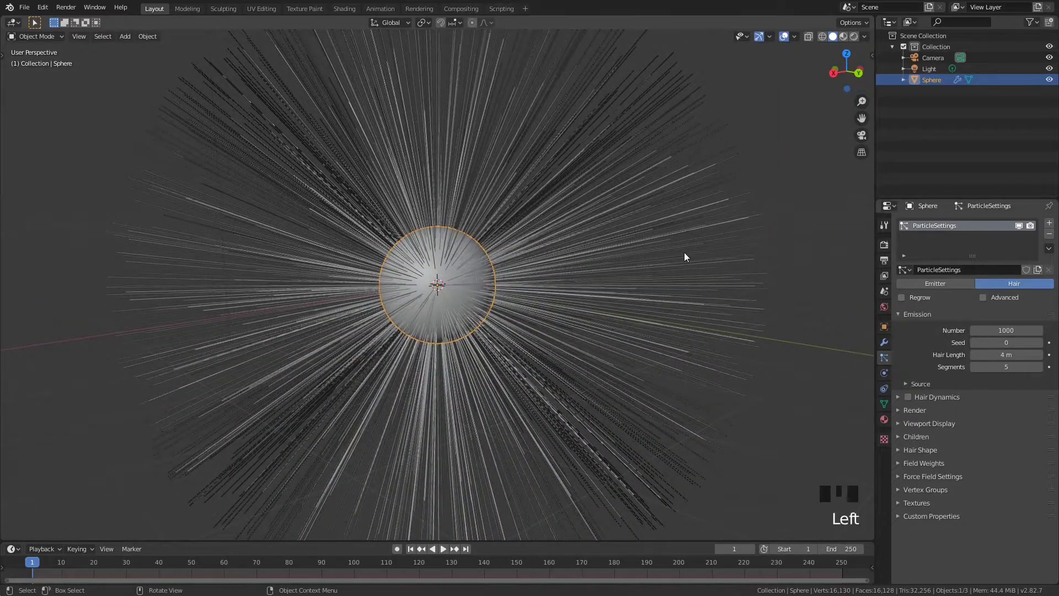
pyautogui.scroll(-2, 684, 257)
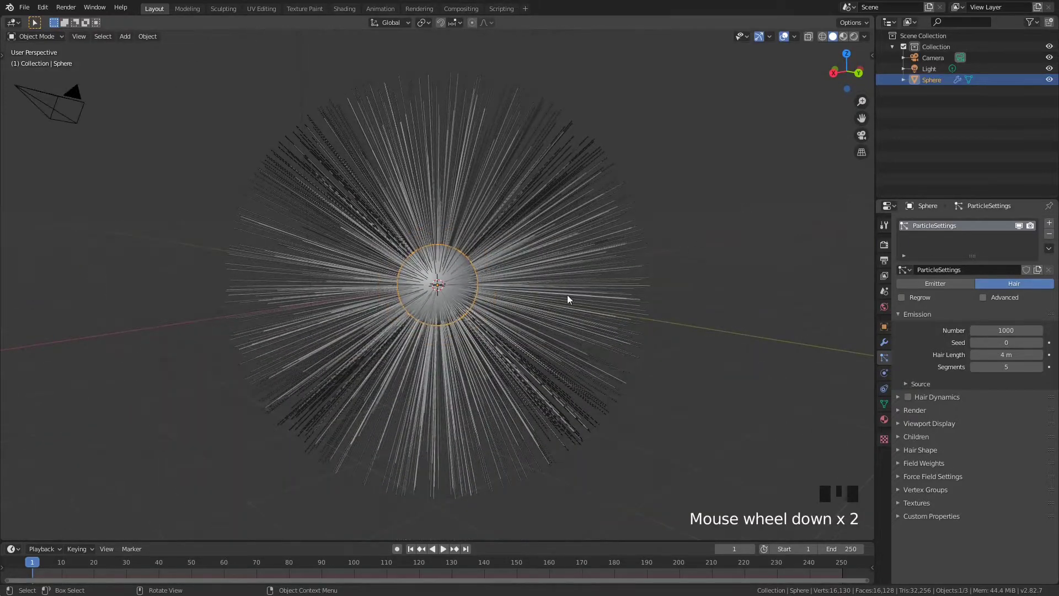
# Rename the sphere's particle system as Kosa
pyautogui.doubleClick(938, 223)
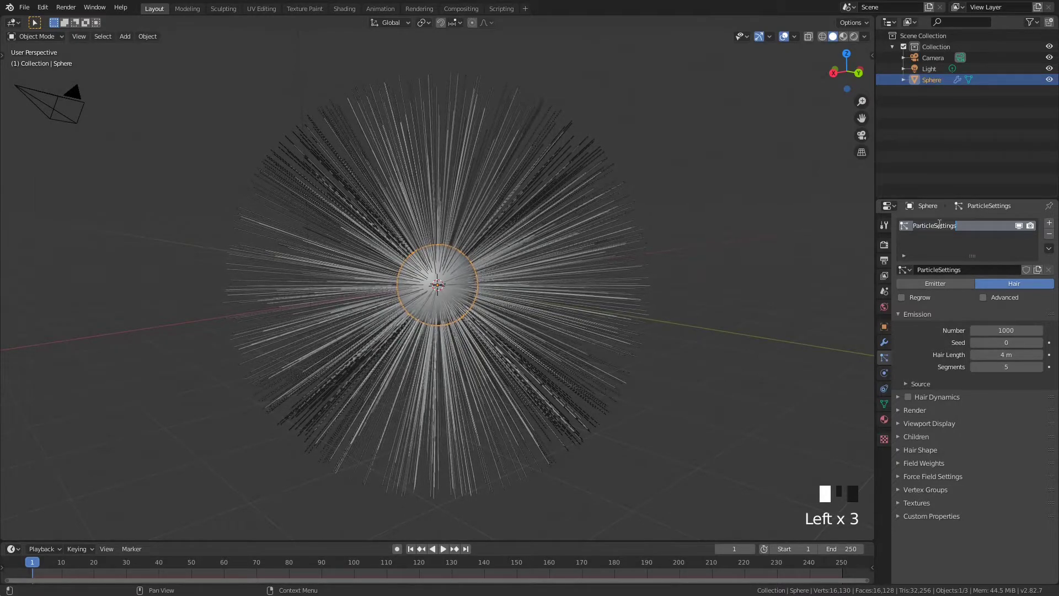
pyautogui.write('Kosa')
pyautogui.press('Return')
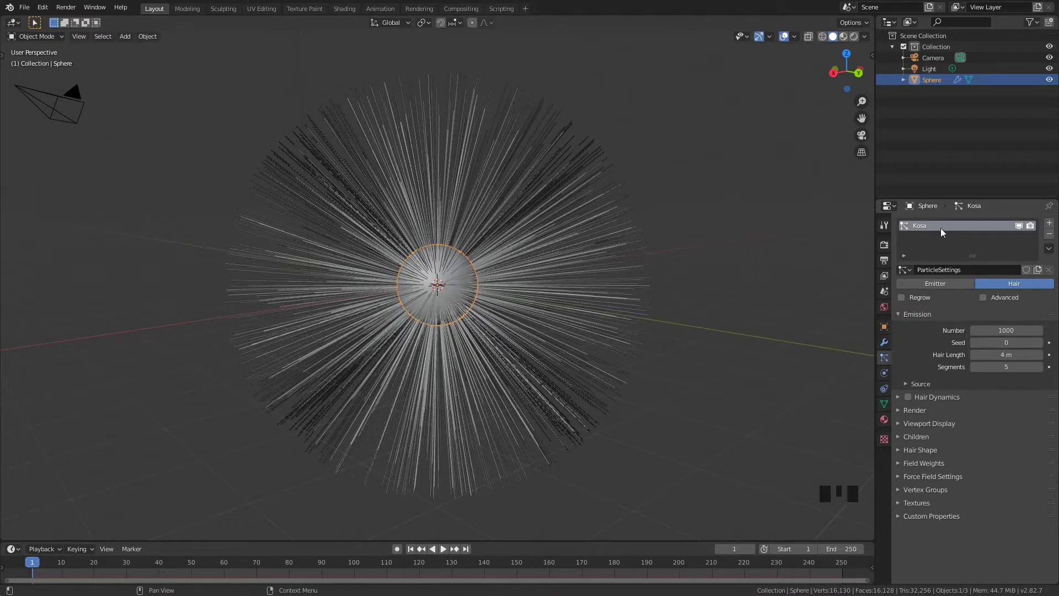
# Enable the advanced hair settings for Kosa and set the emission number to 500
pyautogui.click(984, 298)
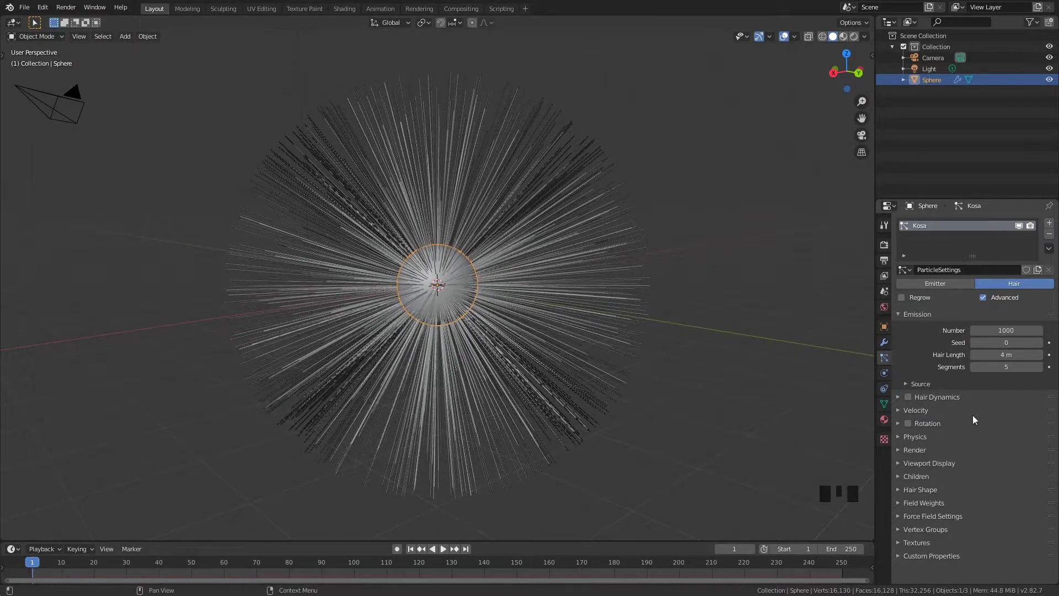
pyautogui.click(1004, 328)
pyautogui.write('500')
pyautogui.press('Return')
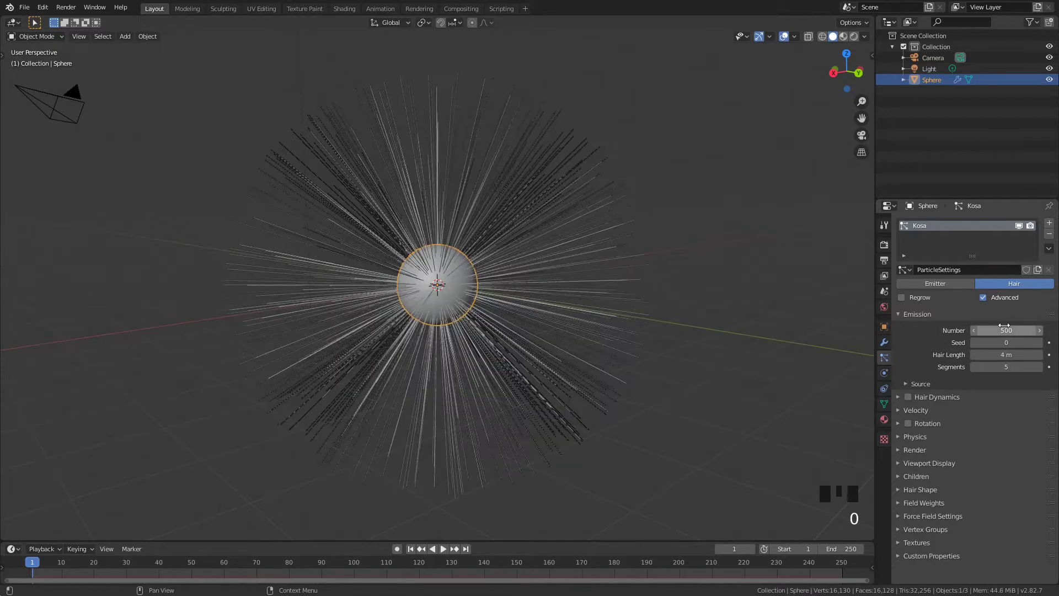
pyautogui.click(920, 385)
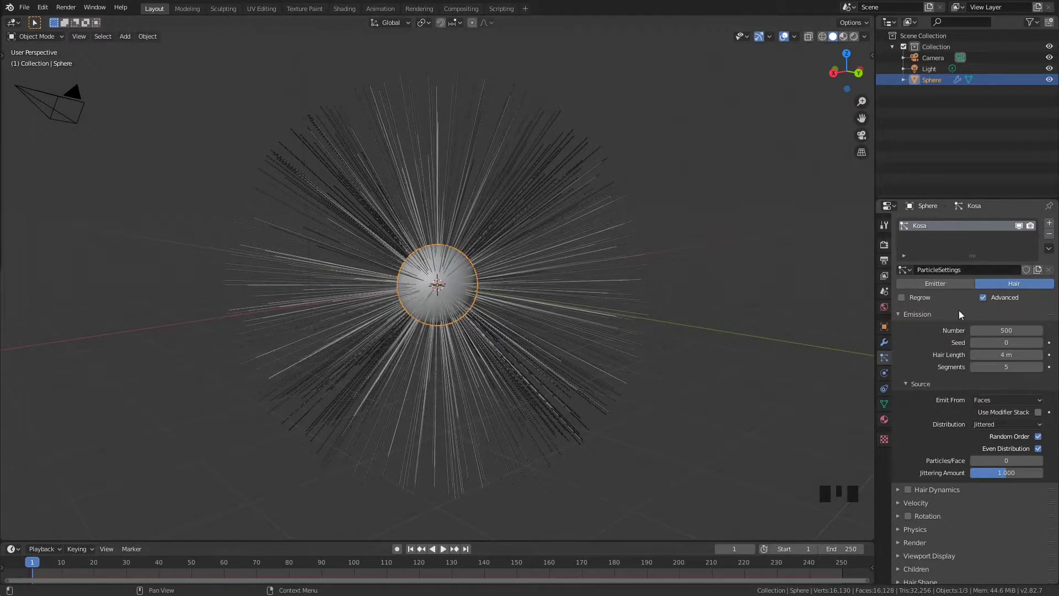
pyautogui.click(898, 312)
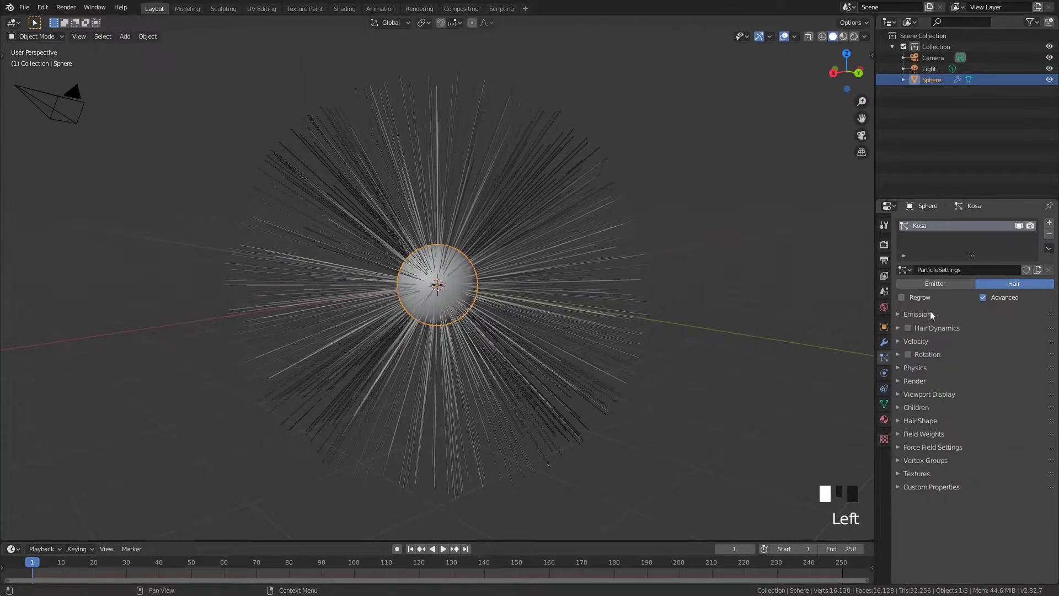
# Set the Kosa particle system's normal velocity to 0.15 m/s
pyautogui.click(896, 341)
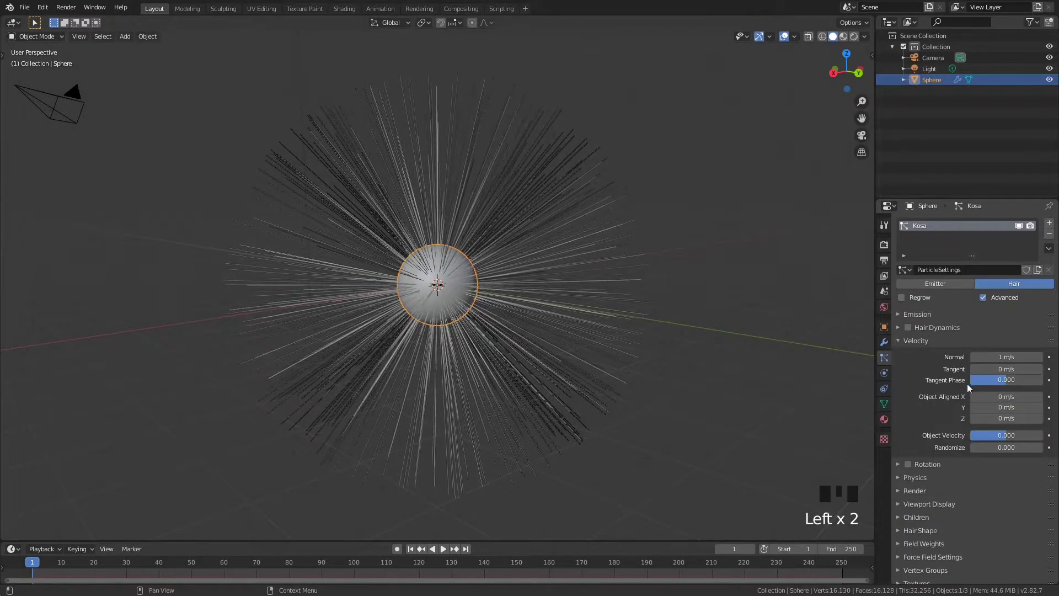
pyautogui.click(1007, 357)
pyautogui.write('0.15')
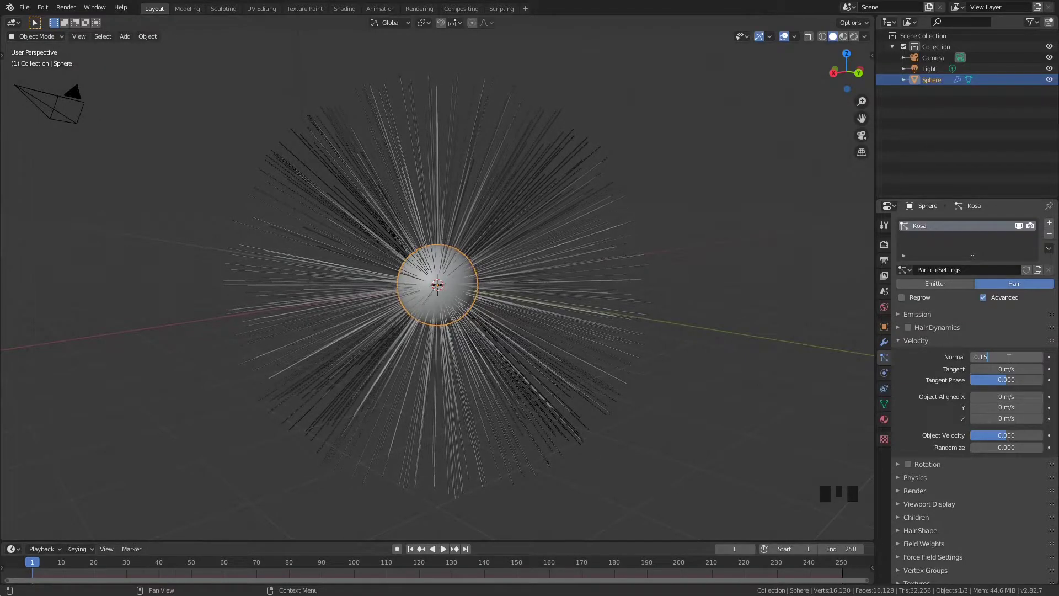
pyautogui.press('Return')
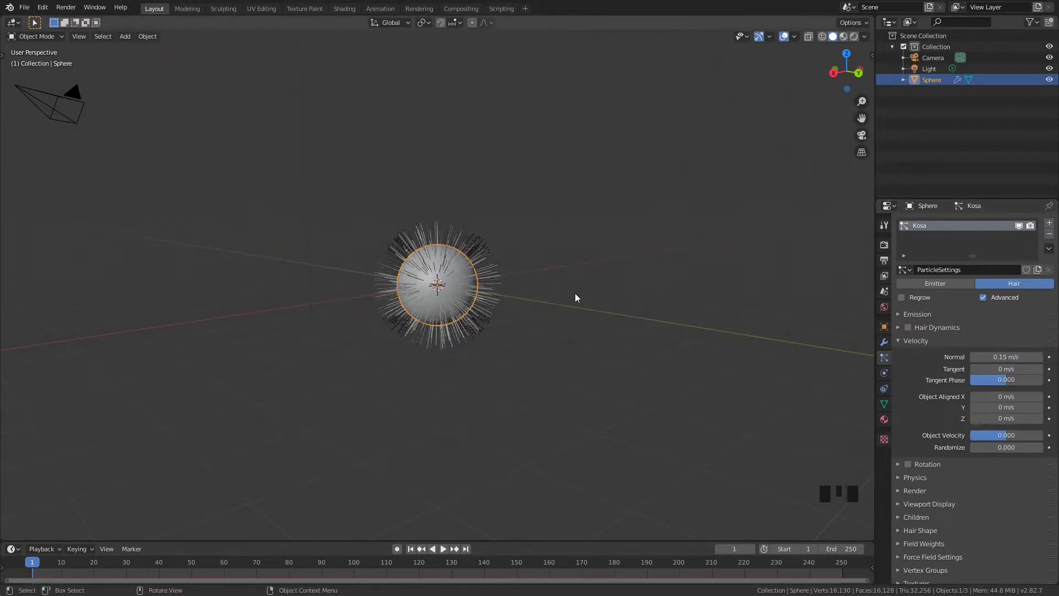
pyautogui.scroll(3, 575, 293)
pyautogui.scroll(3, 576, 294)
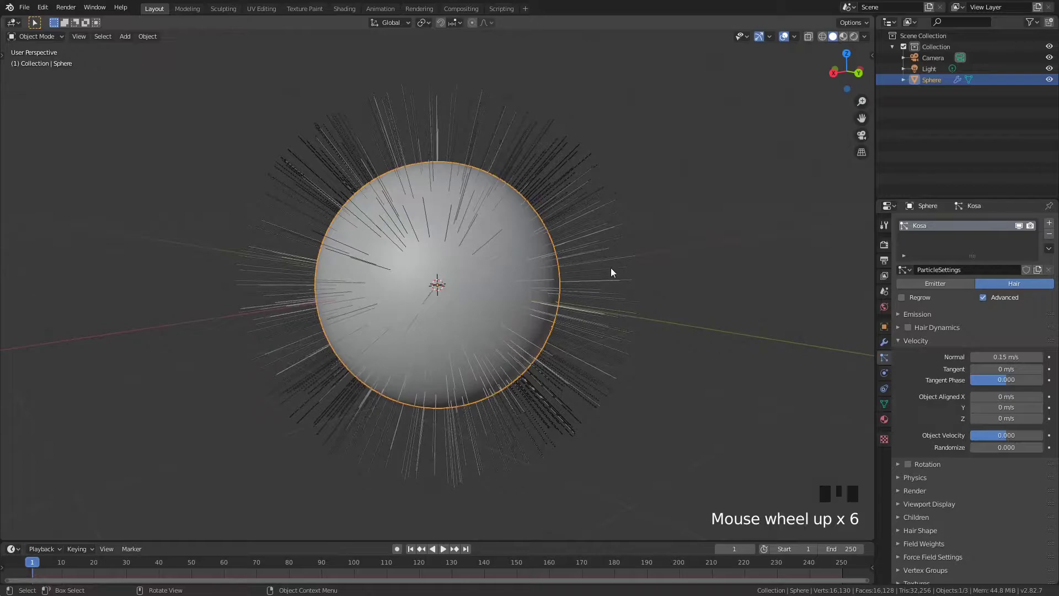
# Set the Kosa particle system's velocity randomization to 0.02
pyautogui.click(1012, 448)
pyautogui.write('.02')
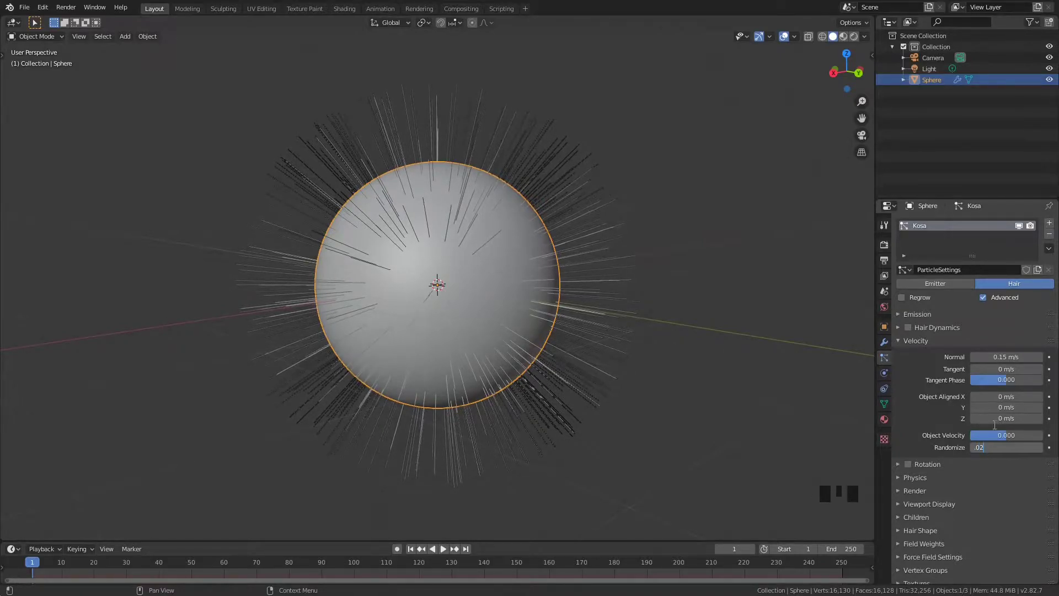
pyautogui.press('Return')
pyautogui.moveTo(498, 177); pyautogui.dragTo(560, 121, button='middle')
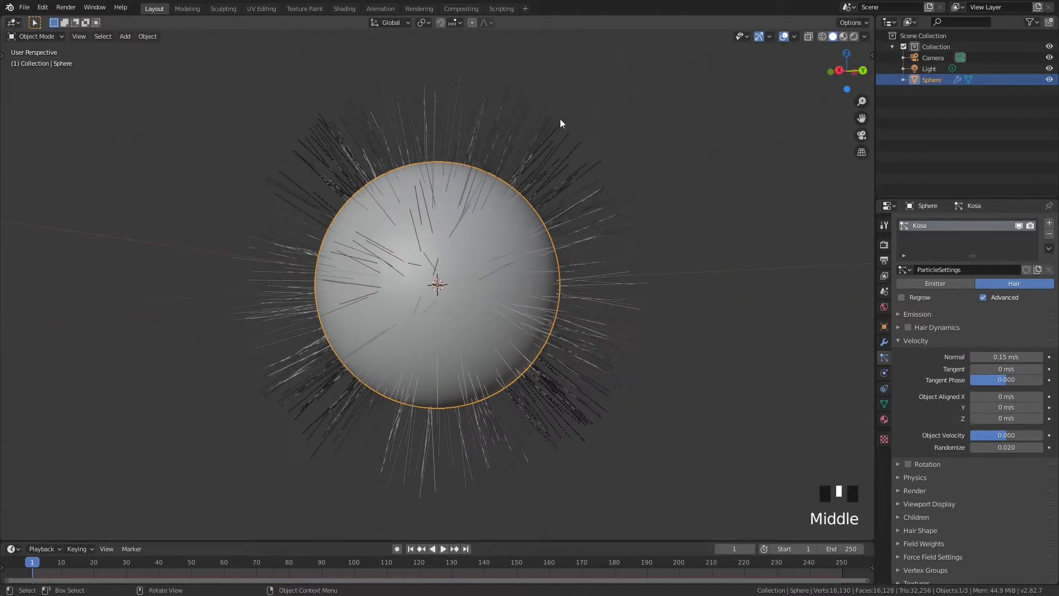
# Try a stronger velocity randomization of 0.087 on the Kosa hair, and reset it to 0
pyautogui.keyDown('shift'); pyautogui.moveTo(993, 447); pyautogui.dragTo(1026, 447); pyautogui.keyUp('shift')
pyautogui.moveTo(619, 353); pyautogui.dragTo(471, 232, button='middle')
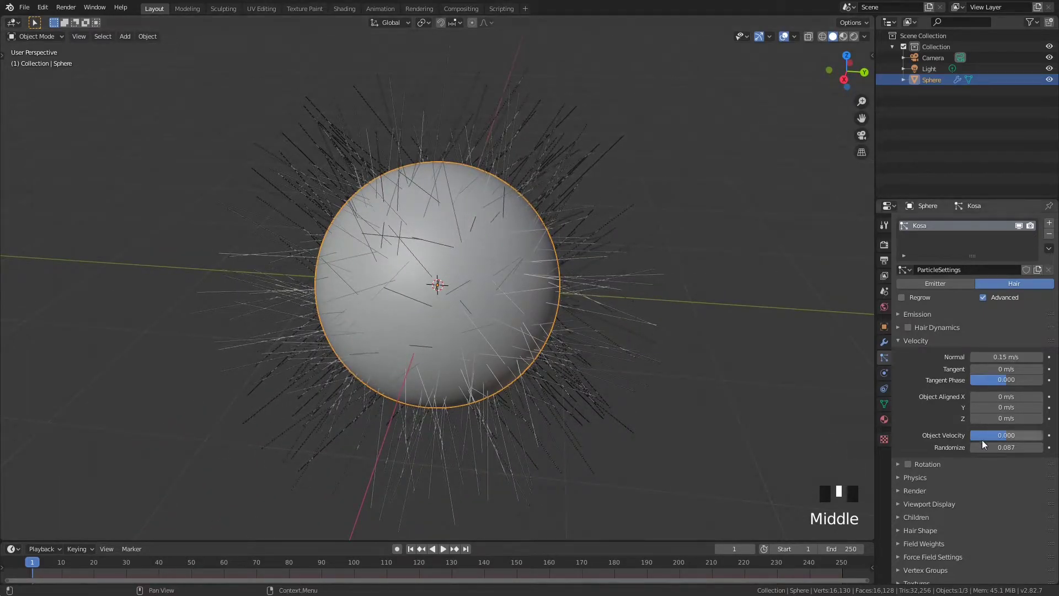
pyautogui.click(1003, 446)
pyautogui.write('0')
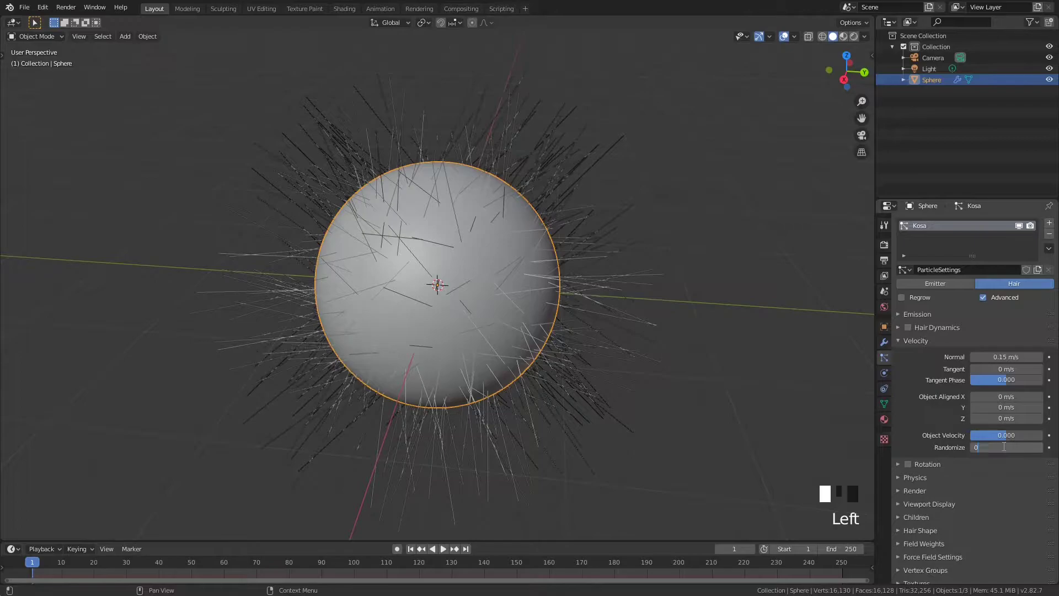
pyautogui.press('Return')
pyautogui.moveTo(501, 293); pyautogui.dragTo(515, 182, button='middle')
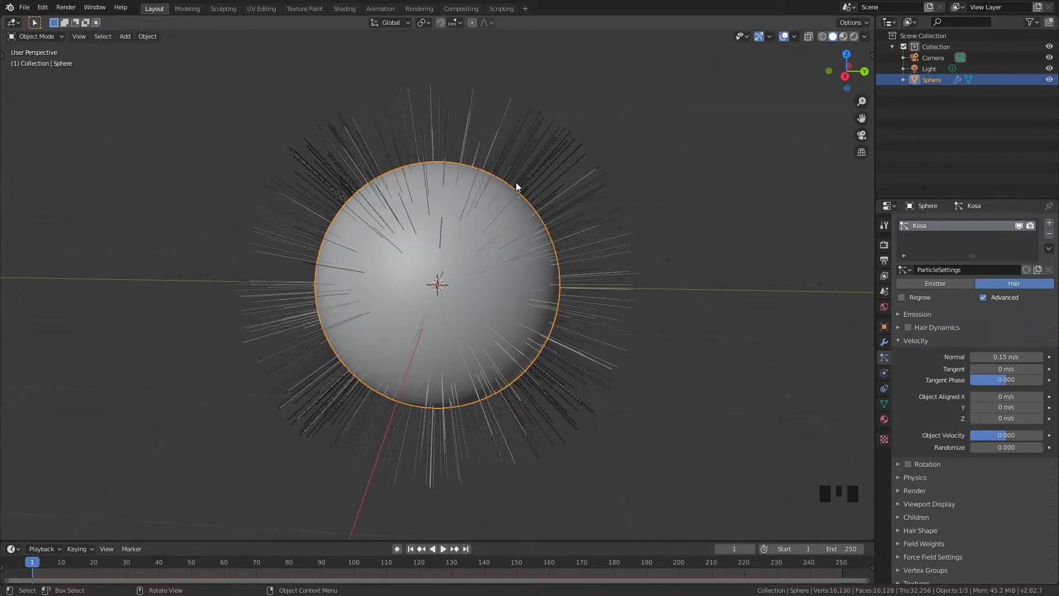
pyautogui.moveTo(547, 283); pyautogui.dragTo(575, 314, button='middle')
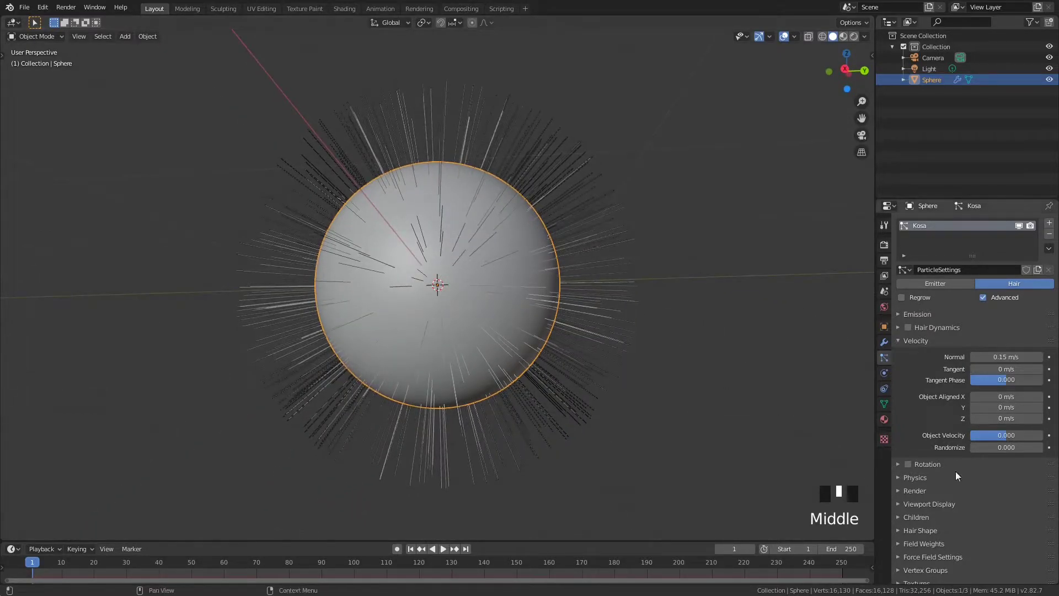
# Set Kosa's velocity randomization back to 0.02 and check the hair directions around the sphere
pyautogui.click(1004, 445)
pyautogui.write('0.02')
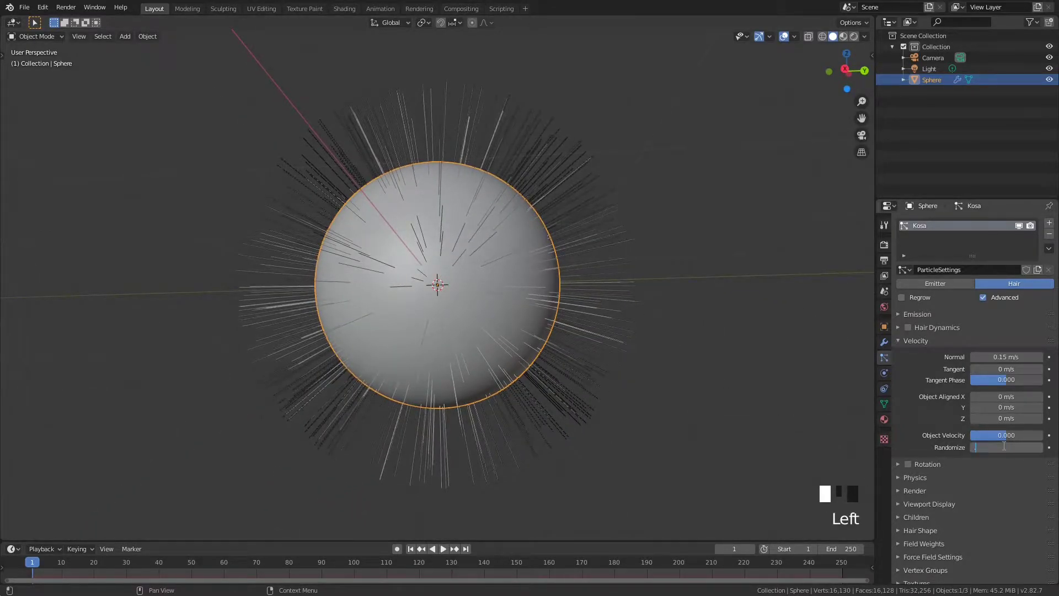
pyautogui.press('Return')
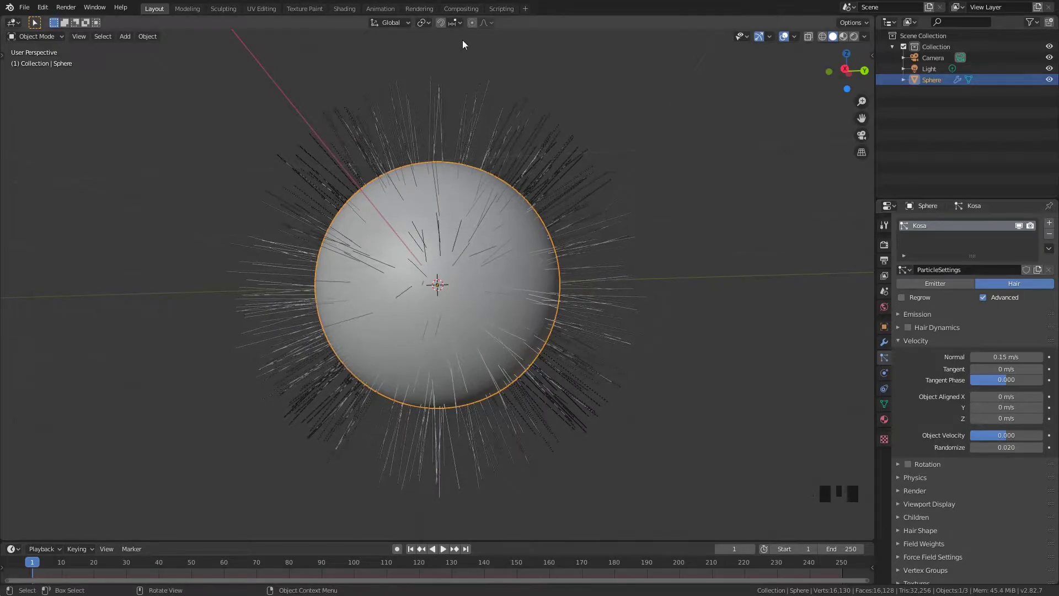
pyautogui.moveTo(469, 110); pyautogui.dragTo(475, 174, button='middle')
pyautogui.moveTo(558, 242); pyautogui.dragTo(333, 233, button='middle')
pyautogui.moveTo(466, 240); pyautogui.dragTo(457, 175, button='middle')
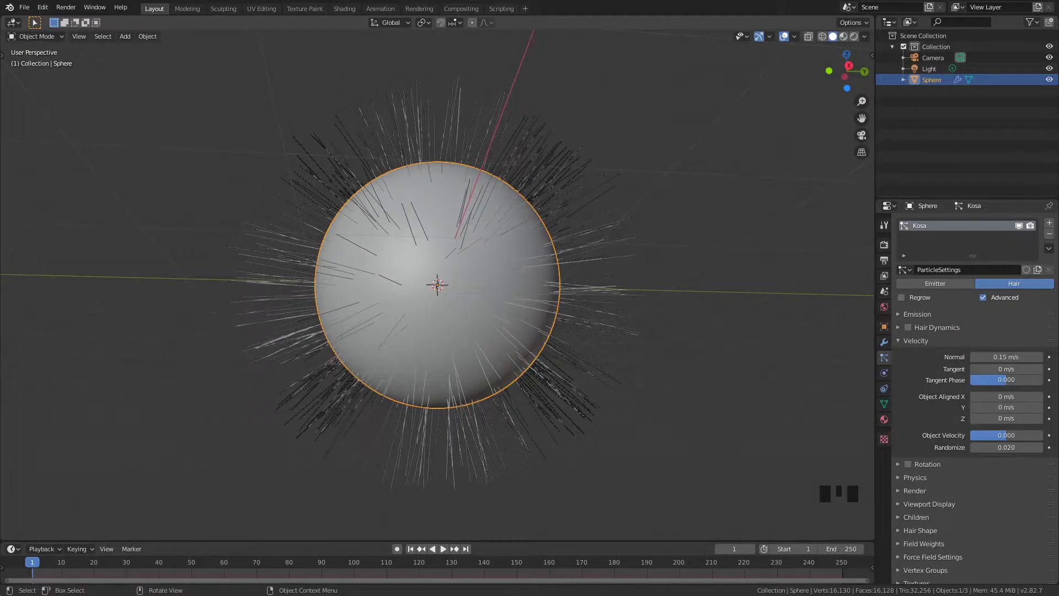
# Switch the viewport to Rendered shading and inspect the hair and its shadows on the sphere
pyautogui.click(602, 11)
pyautogui.press('z')
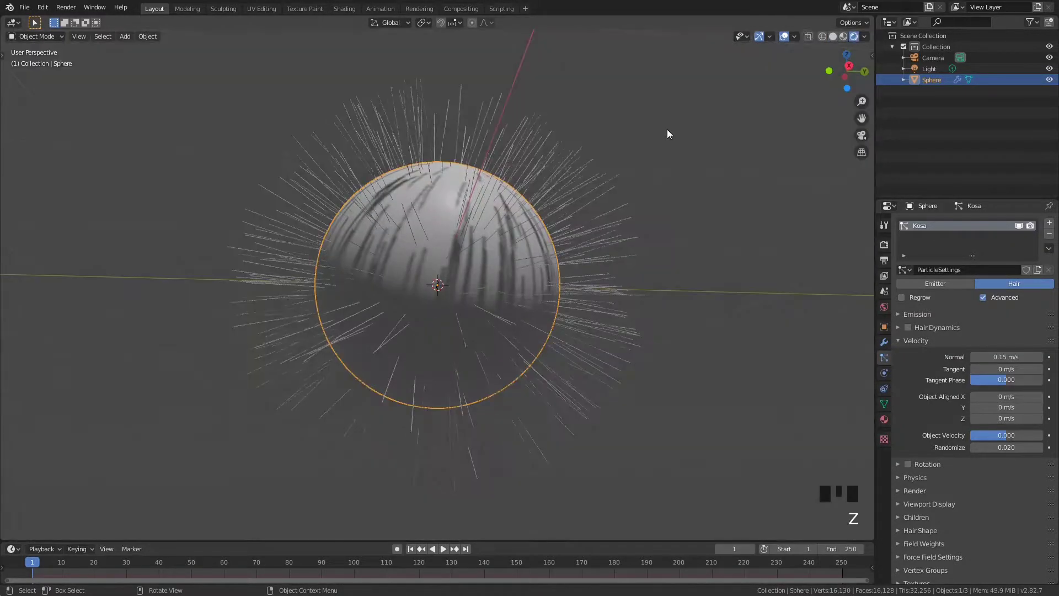
pyautogui.moveTo(606, 173)
pyautogui.mouseDown(button='middle')
pyautogui.moveTo(465, 251)
pyautogui.moveTo(455, 224)
pyautogui.mouseUp(button='middle')
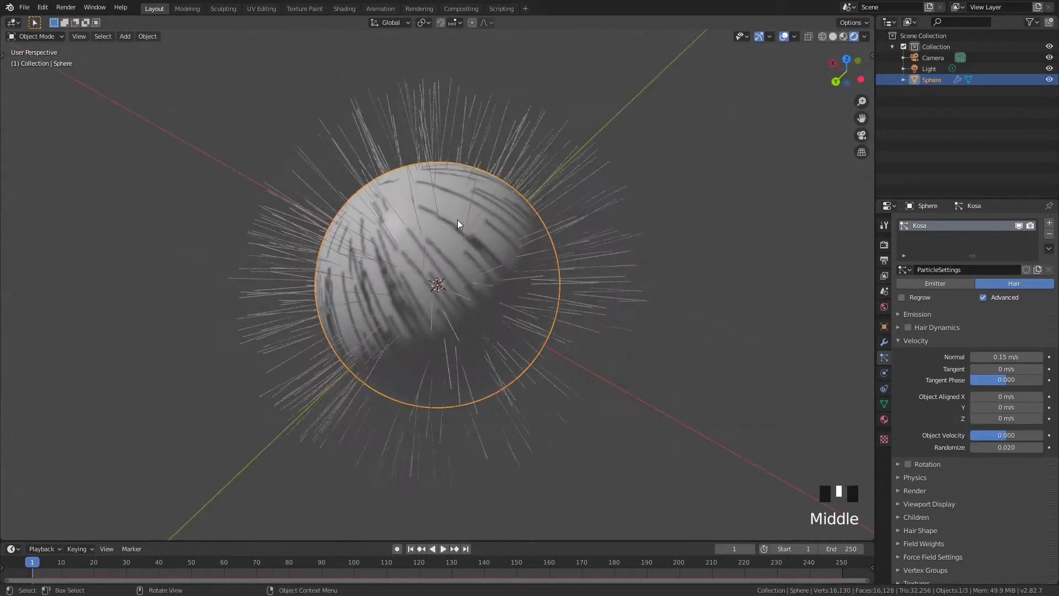
pyautogui.scroll(1, 519, 224)
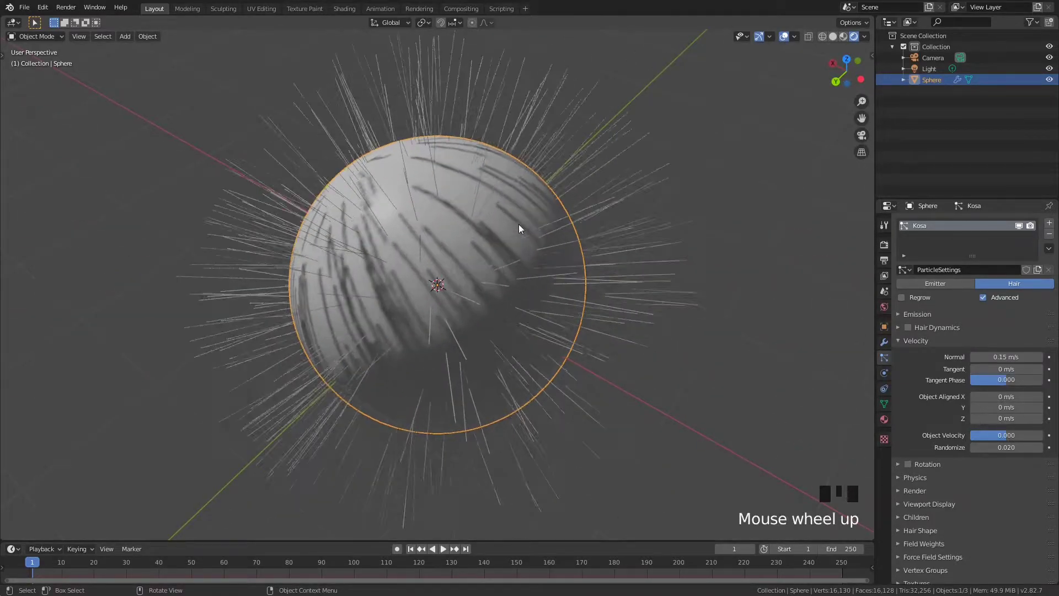
pyautogui.moveTo(454, 227)
pyautogui.mouseDown(button='middle')
pyautogui.moveTo(573, 202)
pyautogui.moveTo(464, 224)
pyautogui.mouseUp(button='middle')
pyautogui.scroll(4, 464, 225)
pyautogui.scroll(-6, 462, 226)
# Hide the viewport overlays and view the rendered hairy sphere from several sides
pyautogui.press('z')
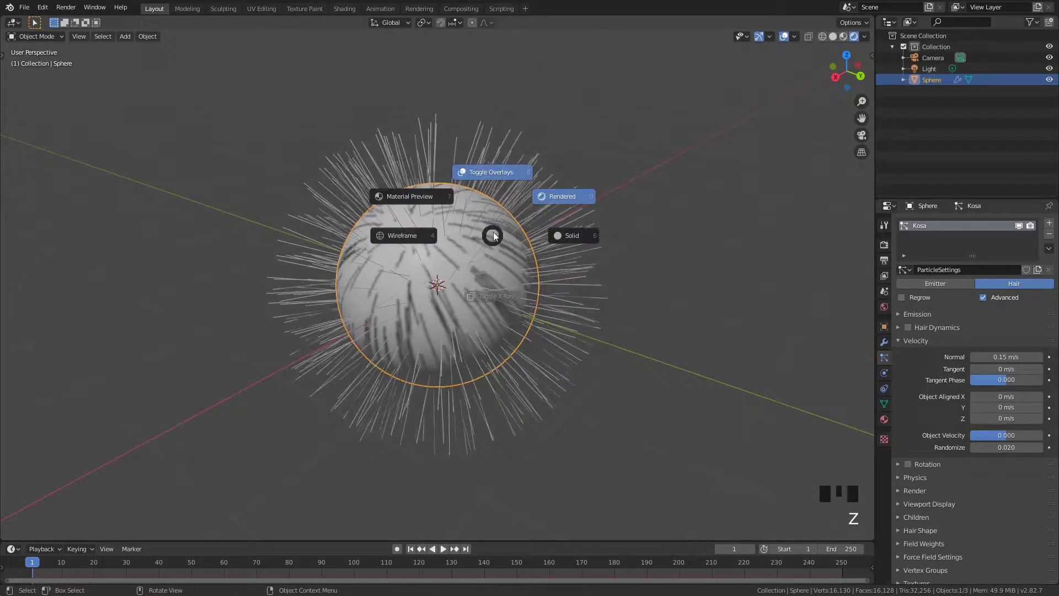
pyautogui.moveTo(494, 183); pyautogui.dragTo(475, 226, button='middle')
pyautogui.scroll(2, 417, 215)
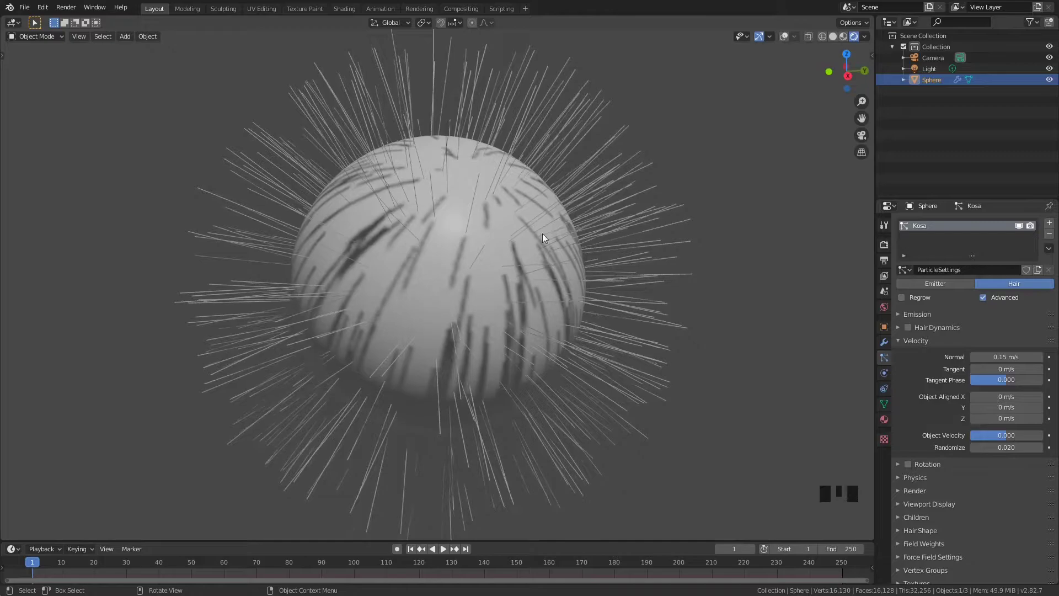
pyautogui.scroll(-1, 474, 181)
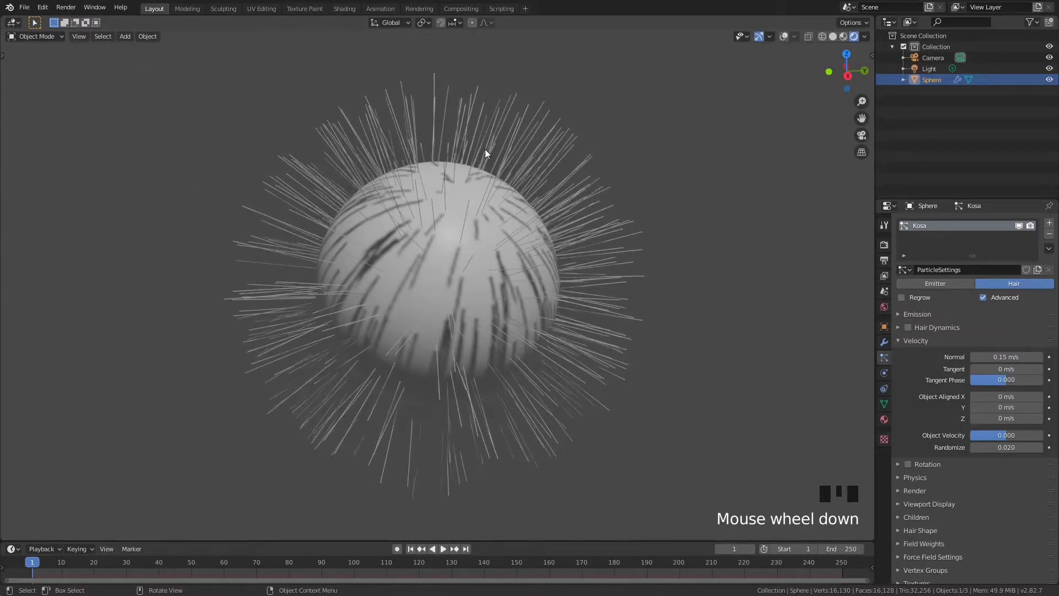
pyautogui.moveTo(488, 158); pyautogui.dragTo(474, 163, button='middle')
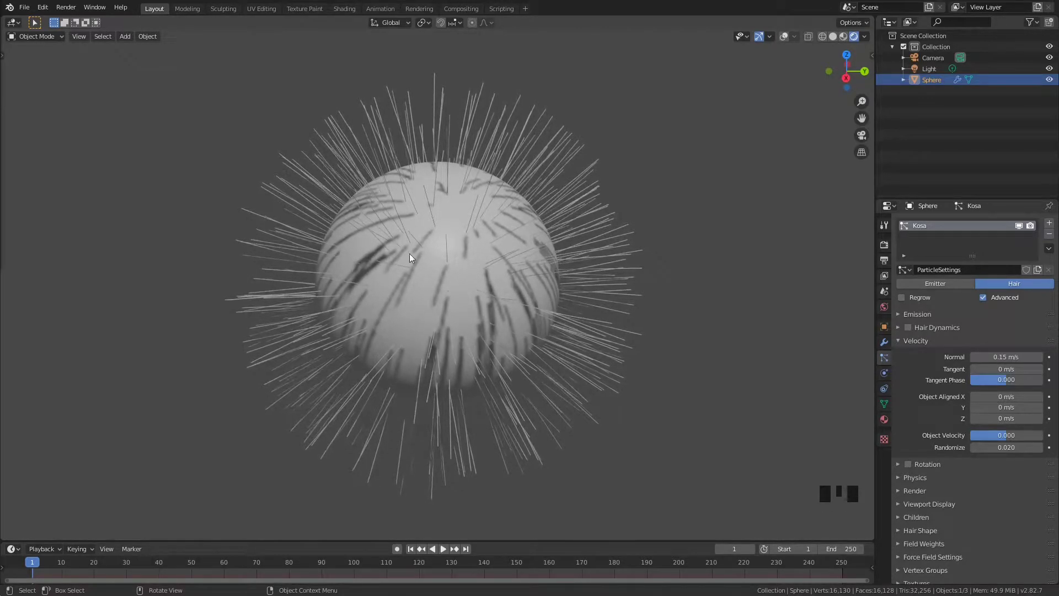
# Add a new material to the sphere and name it kugla
pyautogui.click(885, 420)
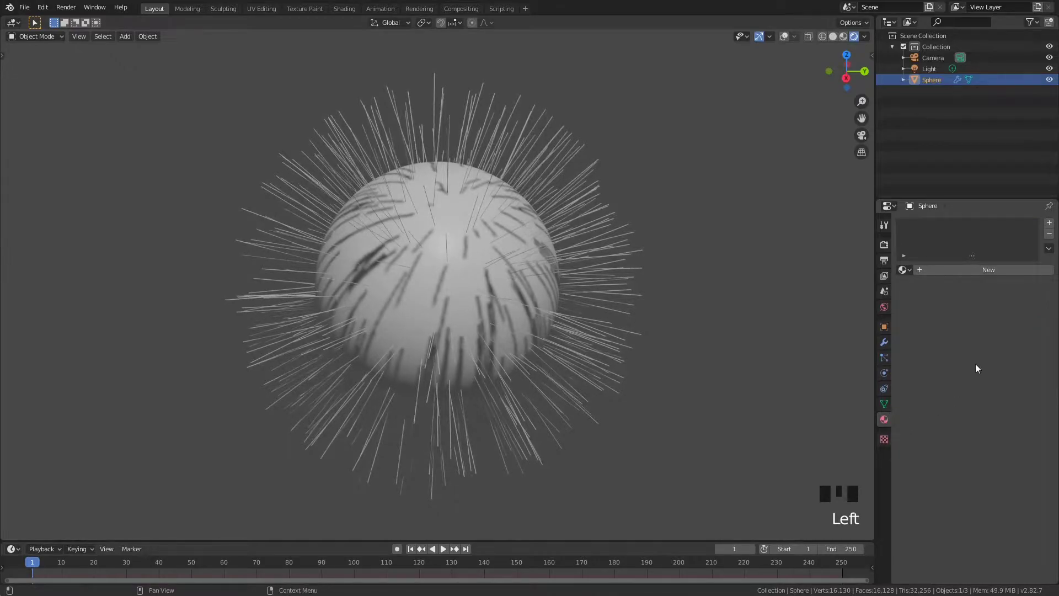
pyautogui.click(1007, 267)
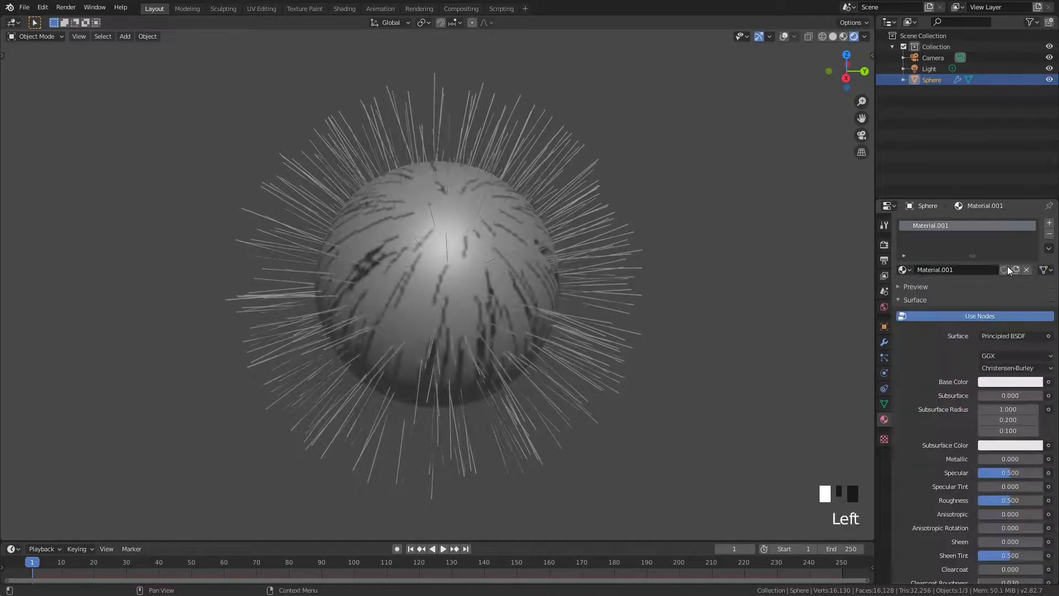
pyautogui.doubleClick(925, 228)
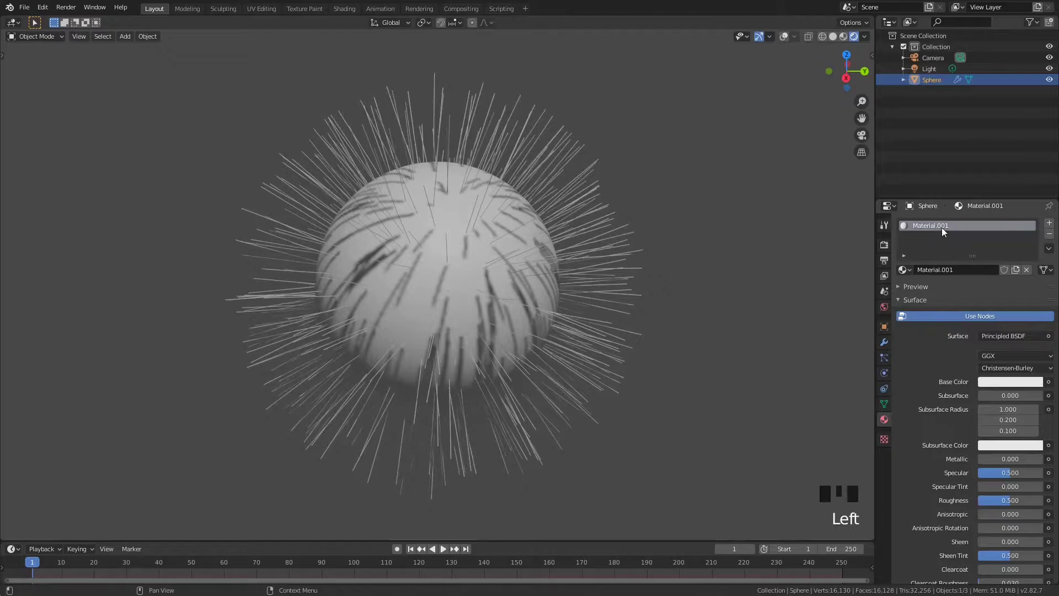
pyautogui.click(941, 227)
pyautogui.hotkey('ctrl', 'a')
pyautogui.write('ku')
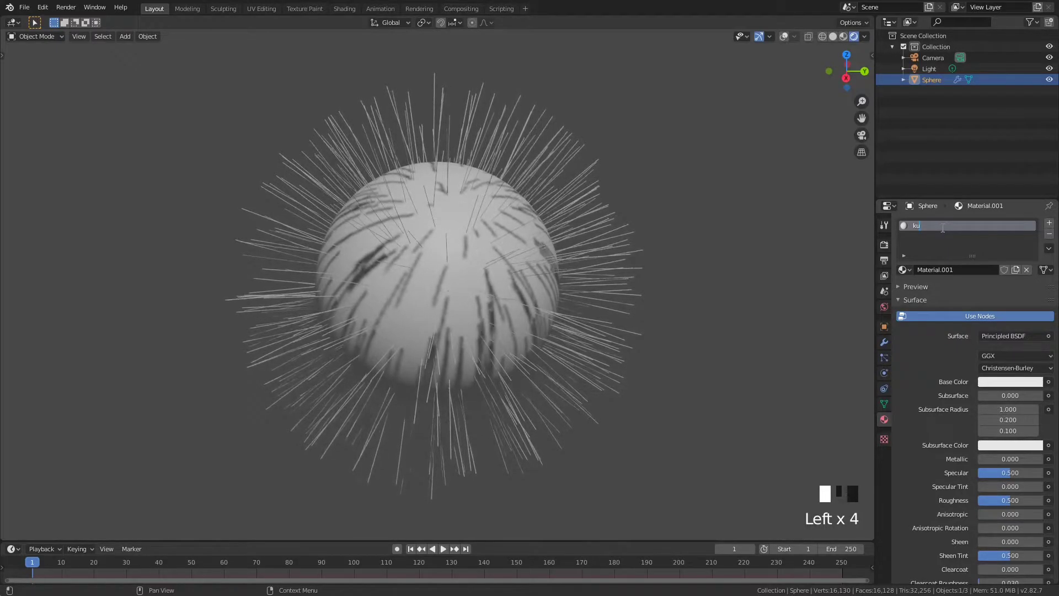
pyautogui.write('gla')
pyautogui.press('Return')
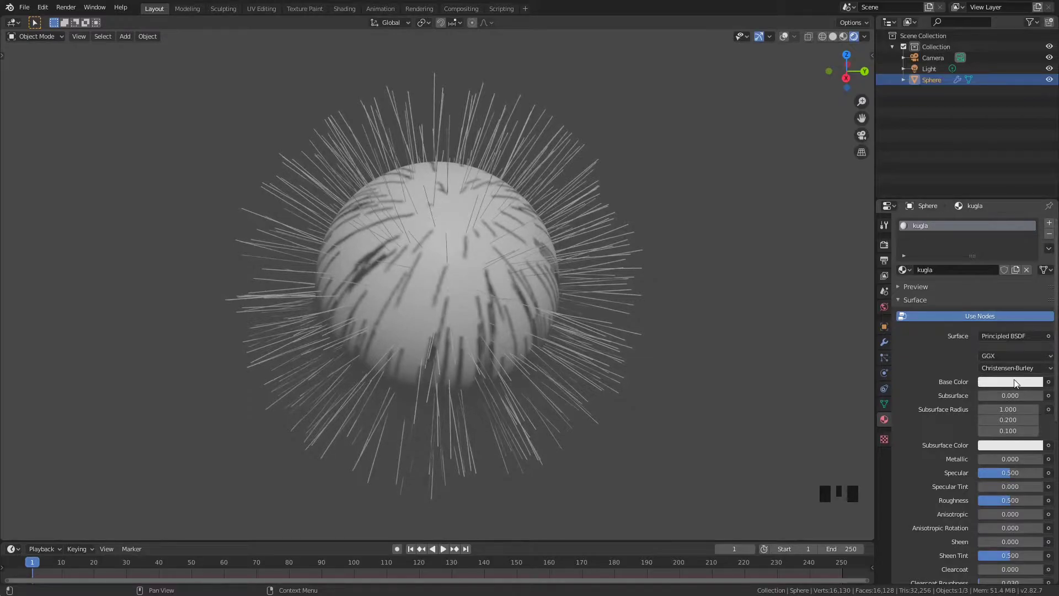
# Change the kugla material's base color to a pale beige skin tone
pyautogui.click(992, 382)
pyautogui.moveTo(985, 262); pyautogui.dragTo(975, 279)
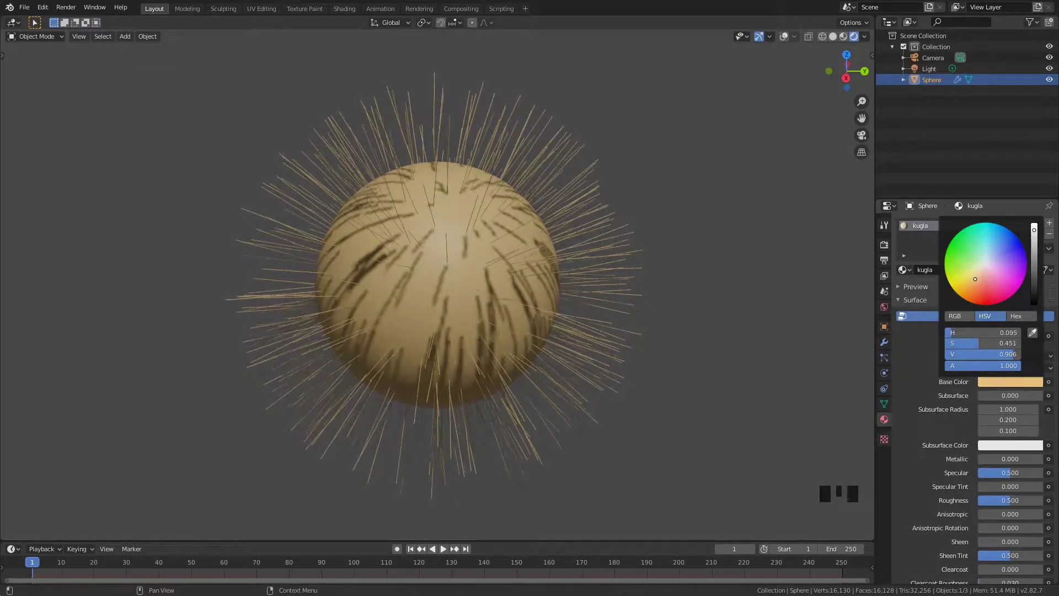
pyautogui.click(1034, 235)
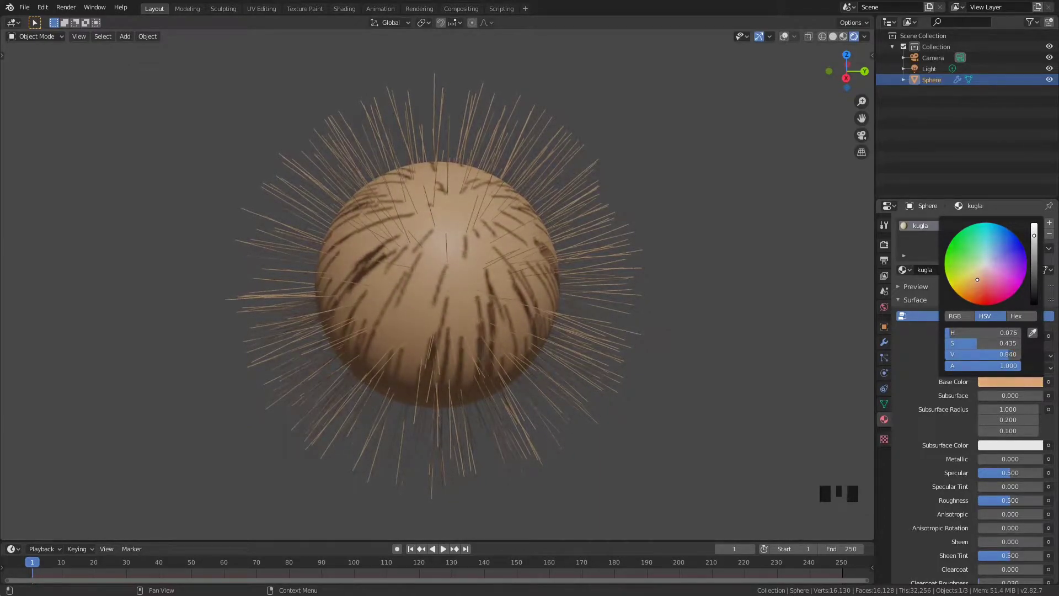
pyautogui.click(976, 277)
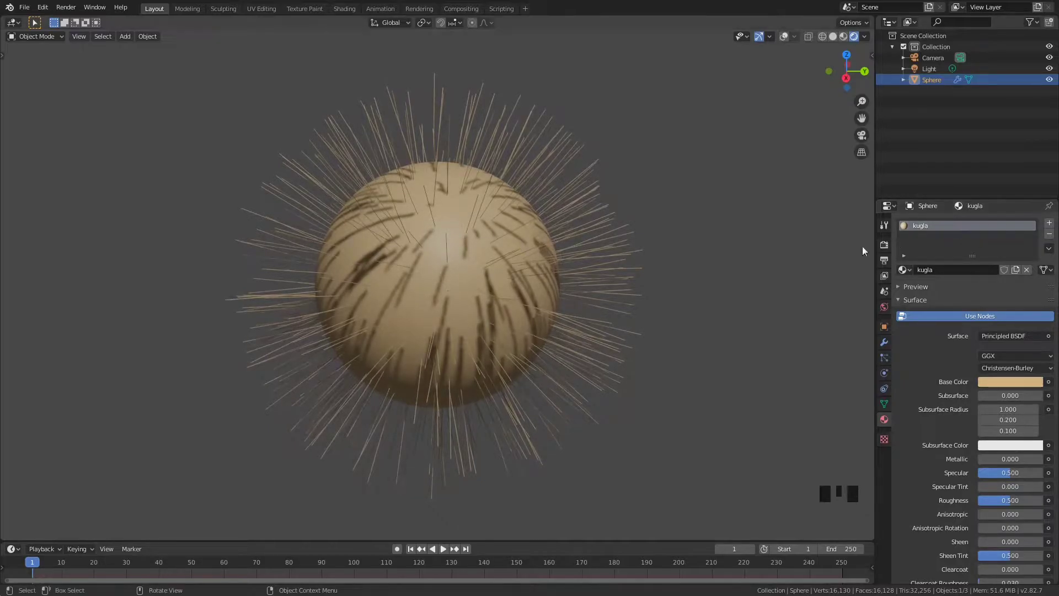
pyautogui.click(998, 381)
pyautogui.click(981, 272)
pyautogui.moveTo(655, 286); pyautogui.dragTo(502, 243, button='middle')
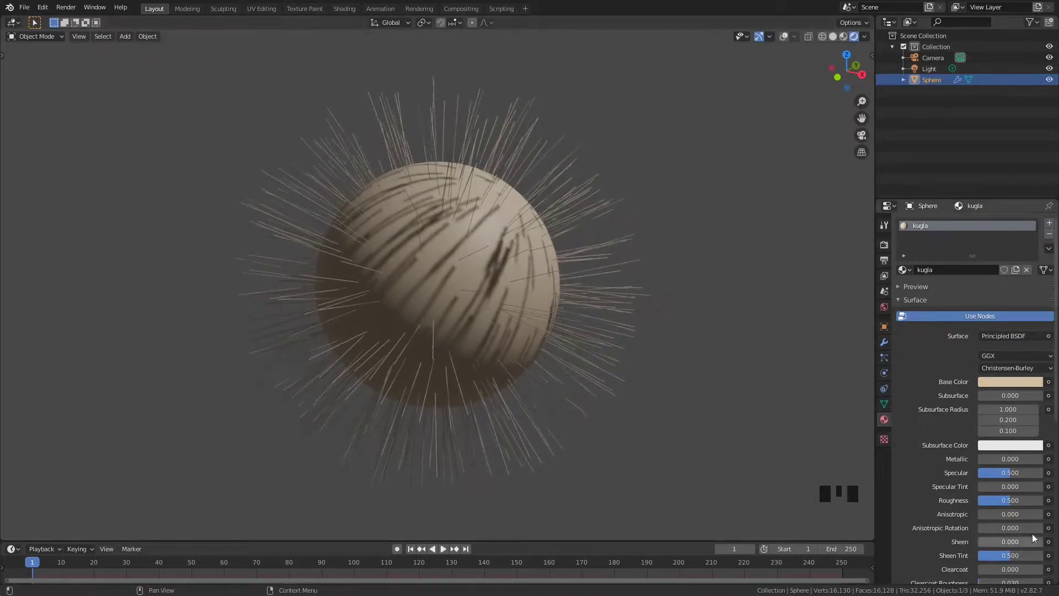
# Set the kugla material's specular value to 0.1
pyautogui.click(1004, 473)
pyautogui.write('1')
pyautogui.press('Return')
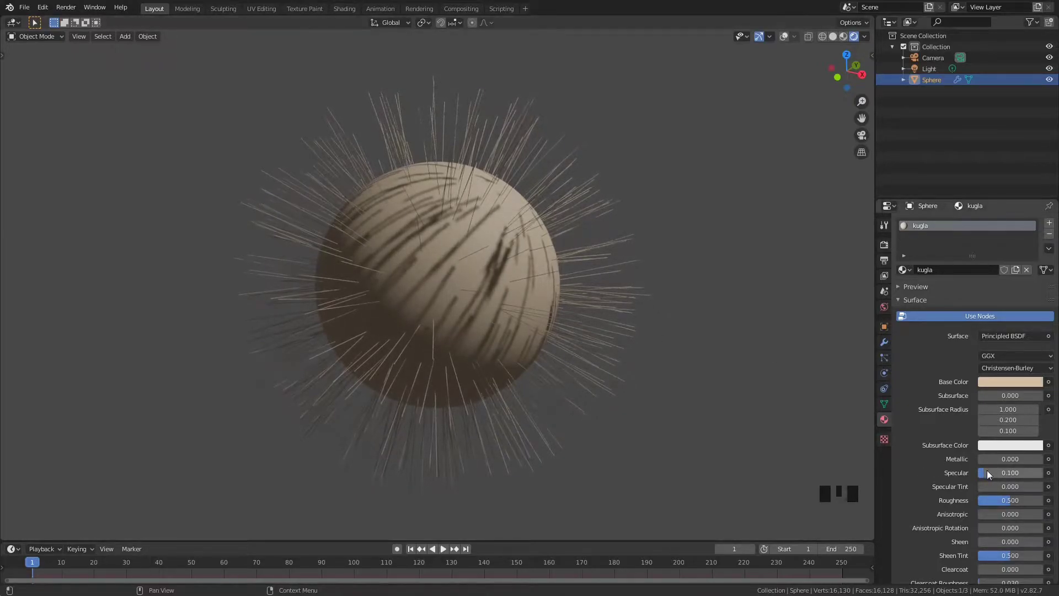
# Circle the highlight area on the sphere with a freehand annotation and return the viewport to Rendered shading
pyautogui.click(495, 214)
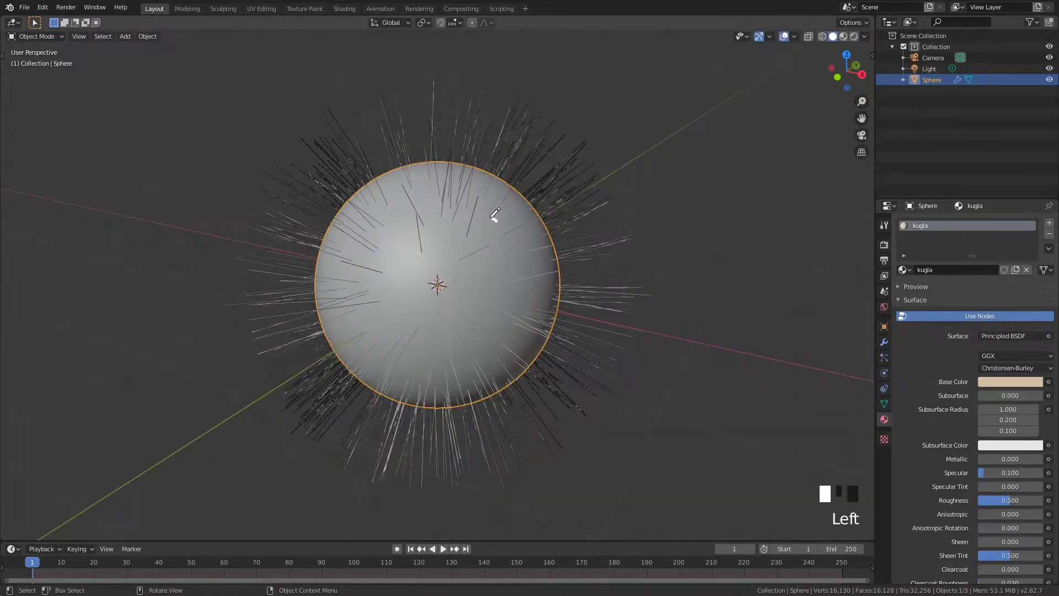
pyautogui.moveTo(495, 214)
pyautogui.mouseDown()
pyautogui.moveTo(441, 276)
pyautogui.moveTo(543, 258)
pyautogui.moveTo(509, 209)
pyautogui.mouseUp()
pyautogui.press('z')
pyautogui.click(617, 206)
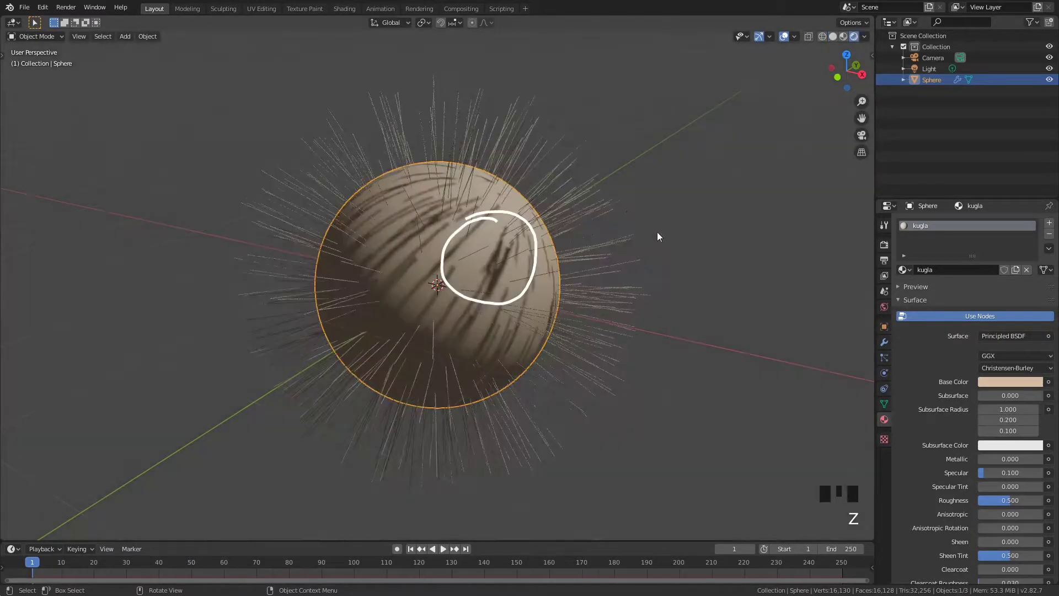
# Try a specular value of 0.8 on the kugla material and set it back to 0.1
pyautogui.moveTo(983, 474); pyautogui.dragTo(1030, 474)
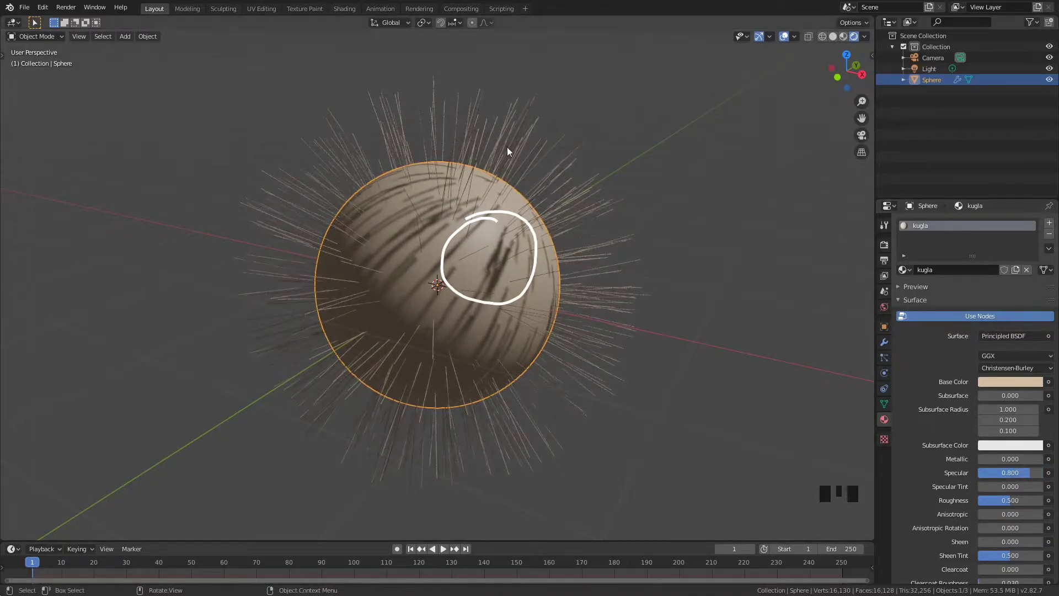
pyautogui.click(1011, 472)
pyautogui.press('BackSpace')
pyautogui.write('.1')
pyautogui.press('Return')
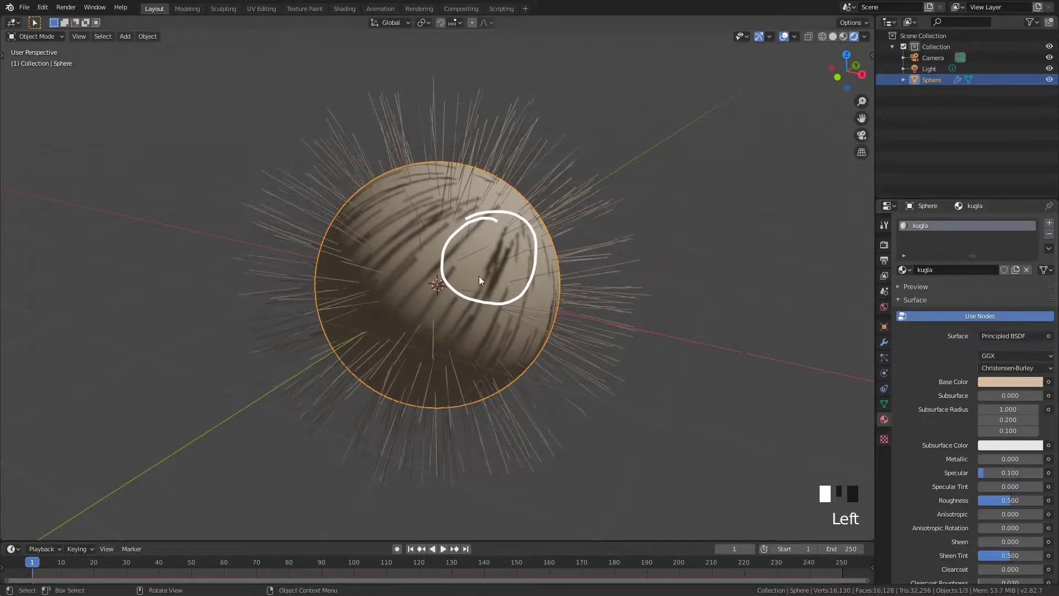
# Erase the freehand annotation circle from the sphere
pyautogui.rightClick(489, 207)
pyautogui.moveTo(538, 194); pyautogui.dragTo(469, 291, button='right')
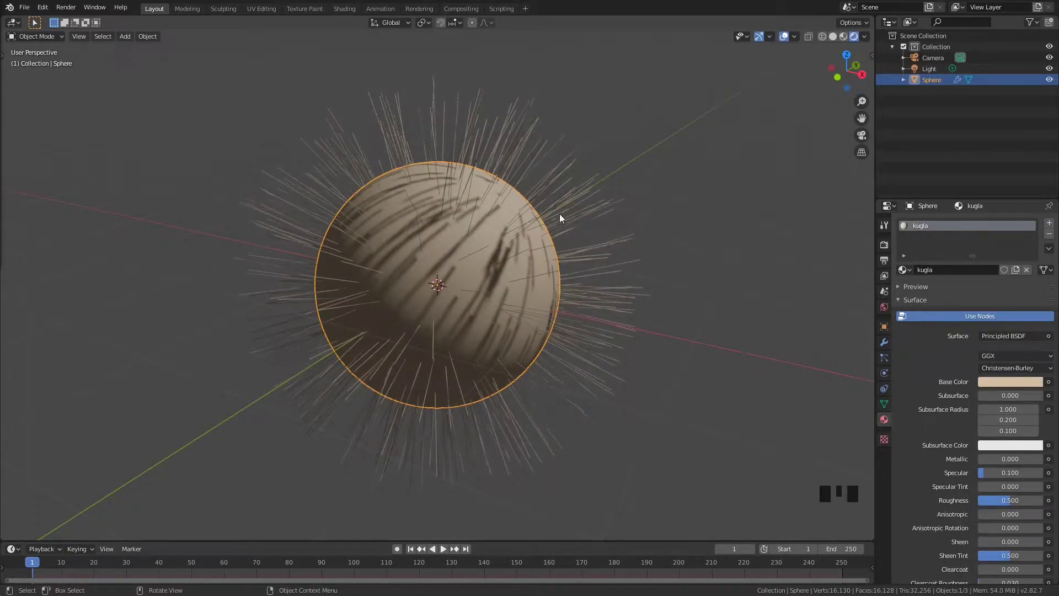
# Add a second material slot to the sphere with a new material named kosa
pyautogui.click(1050, 223)
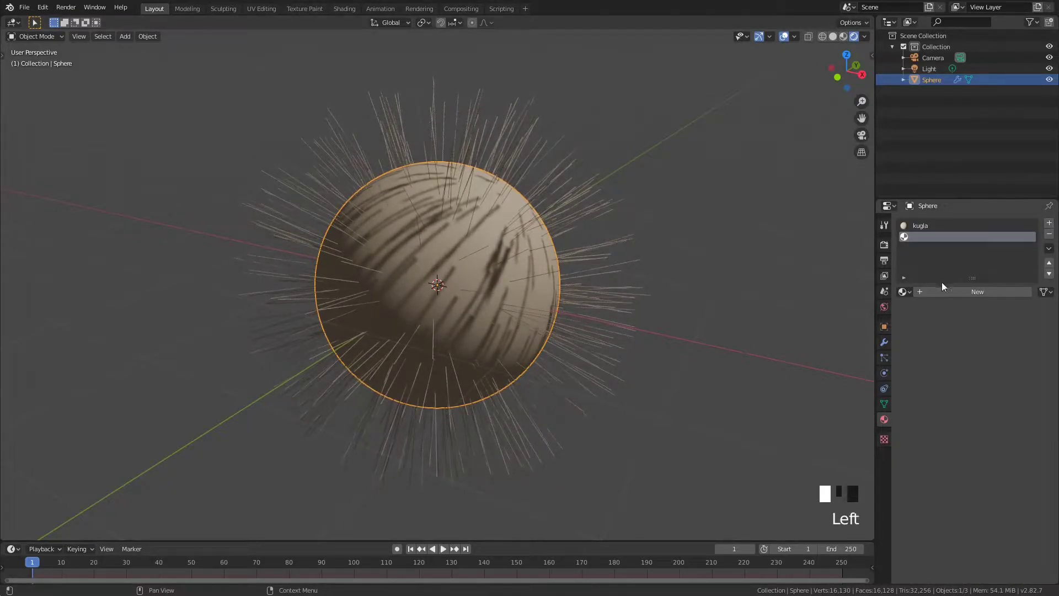
pyautogui.click(976, 292)
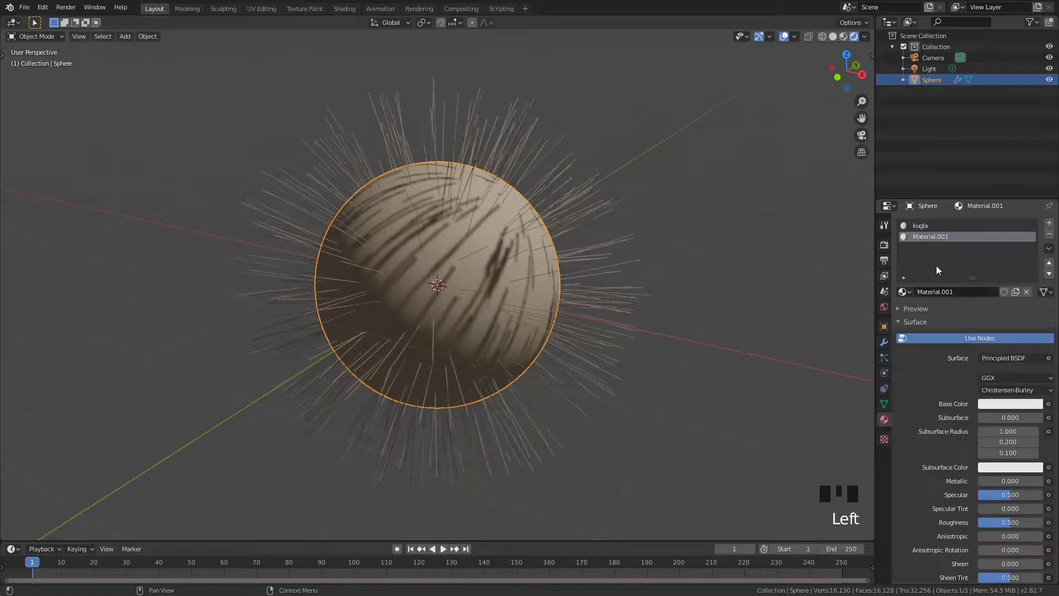
pyautogui.doubleClick(932, 237)
pyautogui.write('kosa')
pyautogui.press('Return')
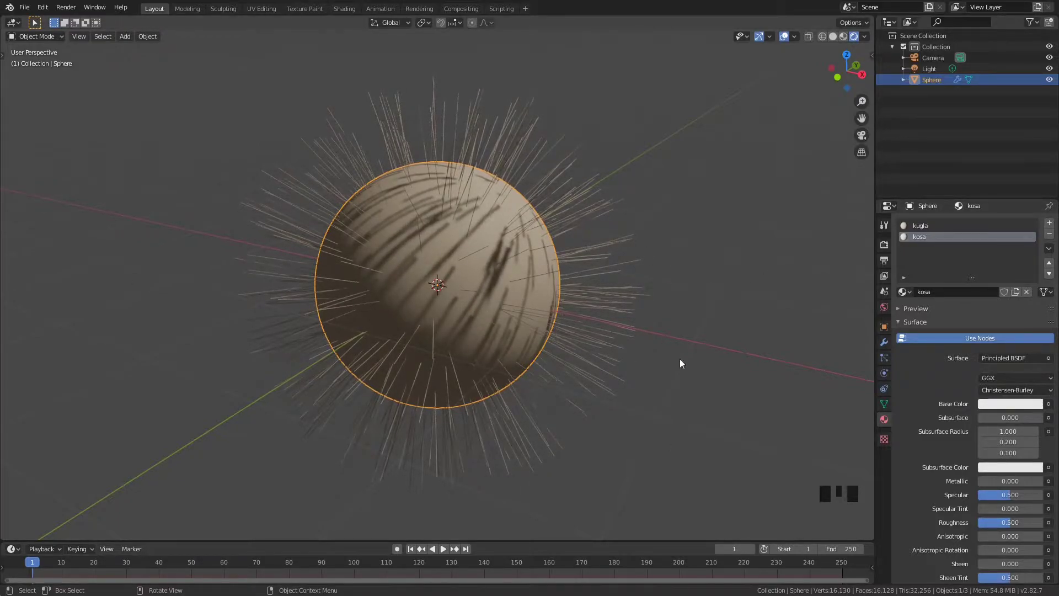
# Assign the kosa material to the Kosa hair particle system's render settings
pyautogui.click(883, 356)
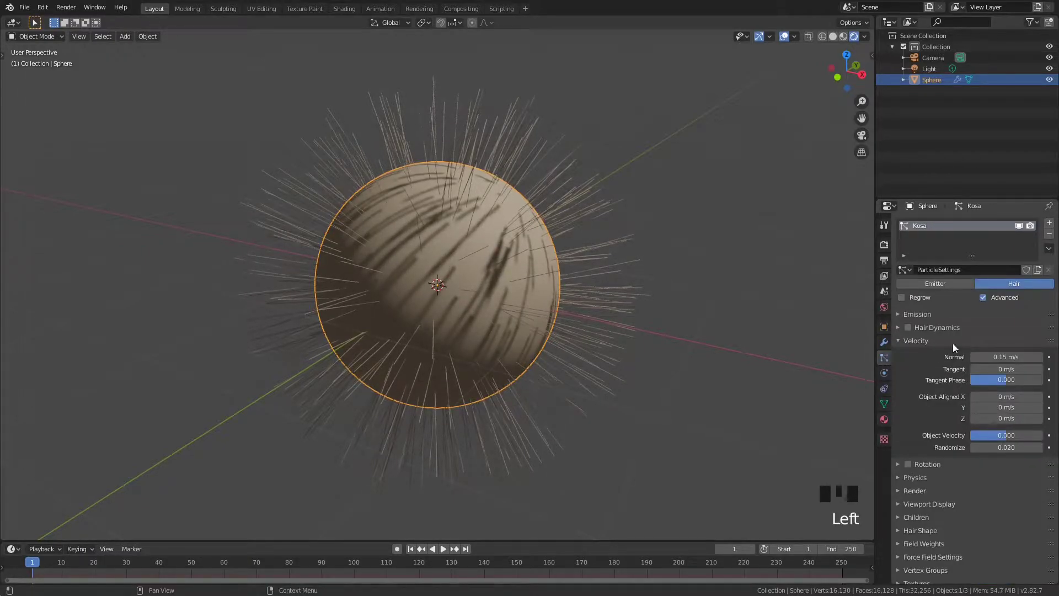
pyautogui.click(898, 341)
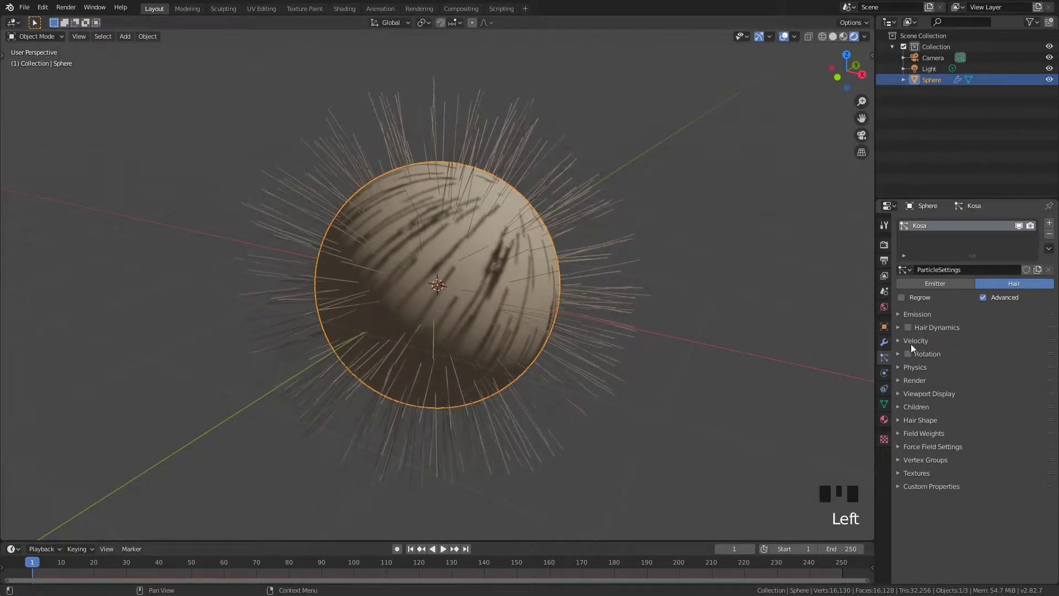
pyautogui.click(898, 380)
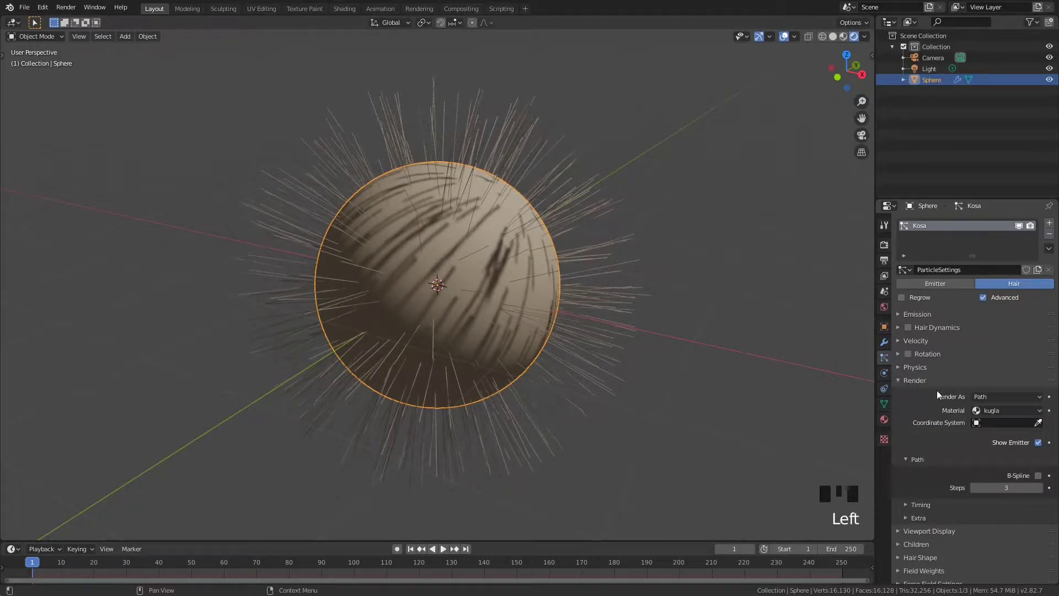
pyautogui.click(994, 408)
pyautogui.click(991, 431)
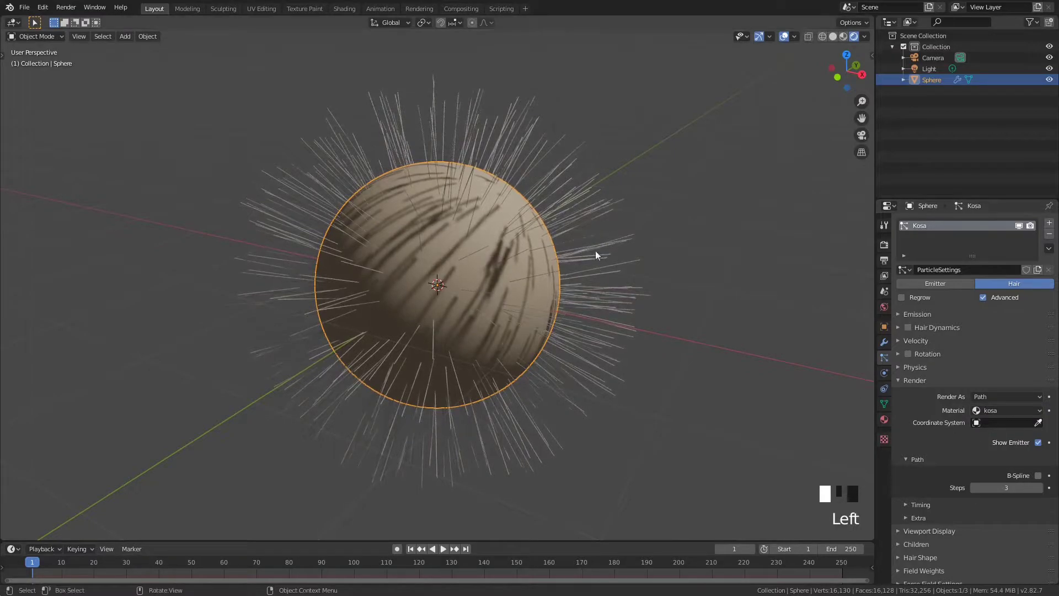
# Set the kosa material's base color to a dark brown
pyautogui.click(884, 418)
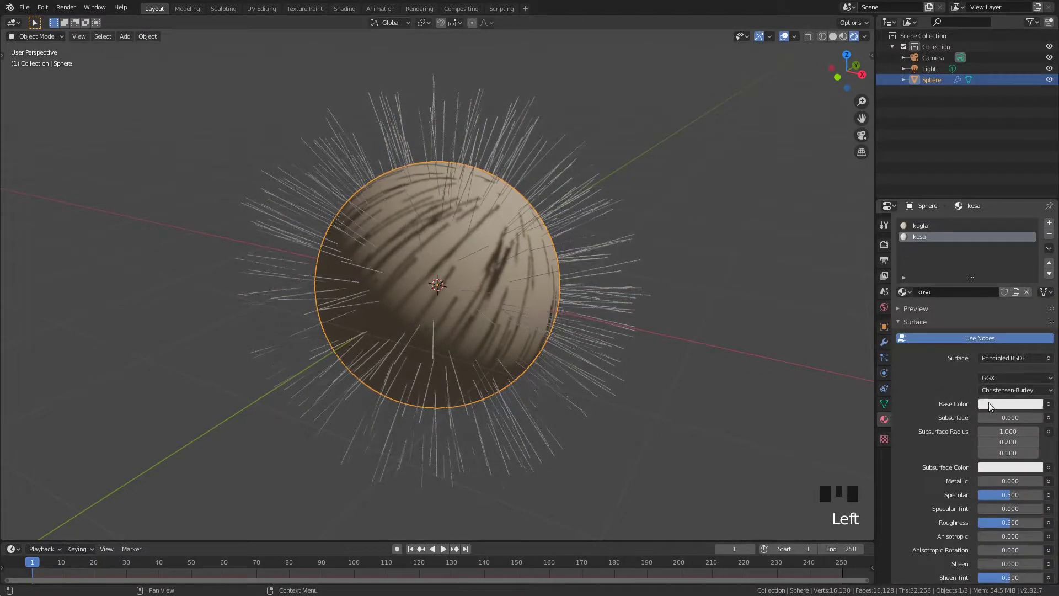
pyautogui.click(1009, 404)
pyautogui.moveTo(985, 286); pyautogui.dragTo(974, 308)
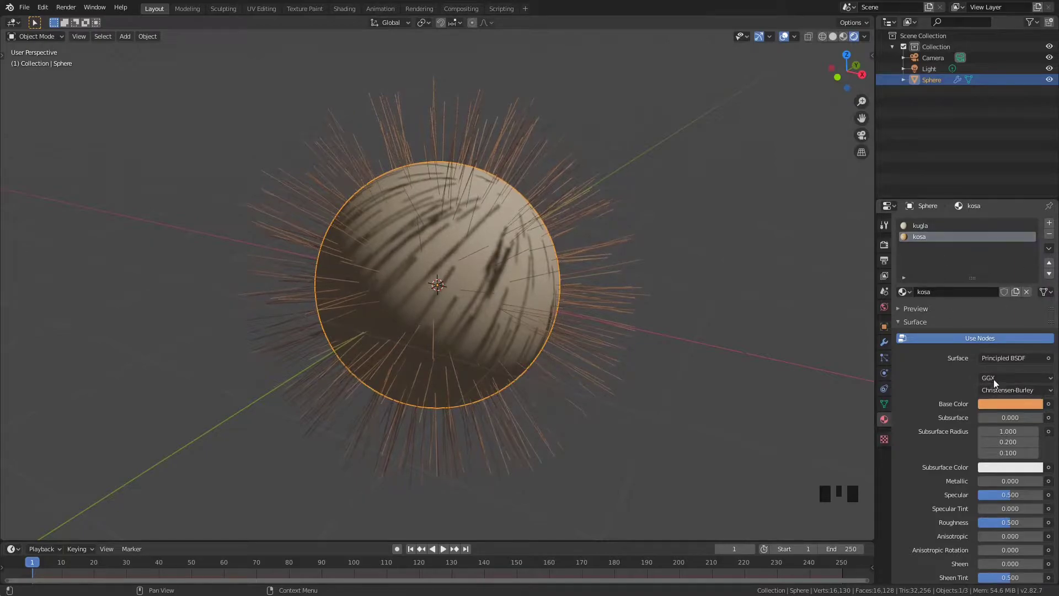
pyautogui.click(997, 407)
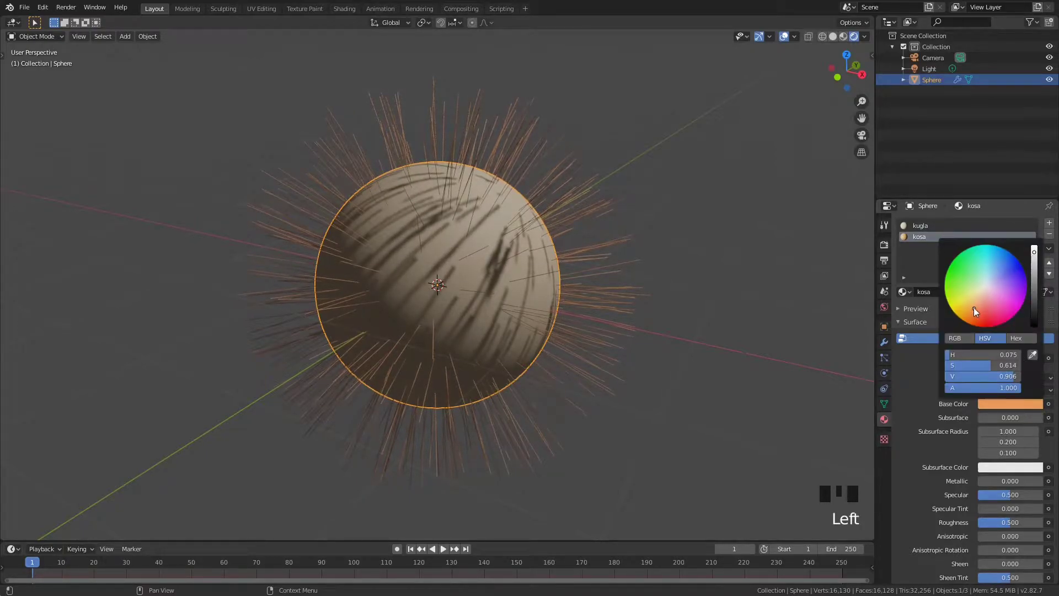
pyautogui.moveTo(974, 308)
pyautogui.mouseDown()
pyautogui.moveTo(985, 285)
pyautogui.moveTo(970, 314)
pyautogui.mouseUp()
pyautogui.moveTo(1034, 251); pyautogui.dragTo(1034, 291)
pyautogui.scroll(4, 352, 218)
pyautogui.scroll(-5, 467, 237)
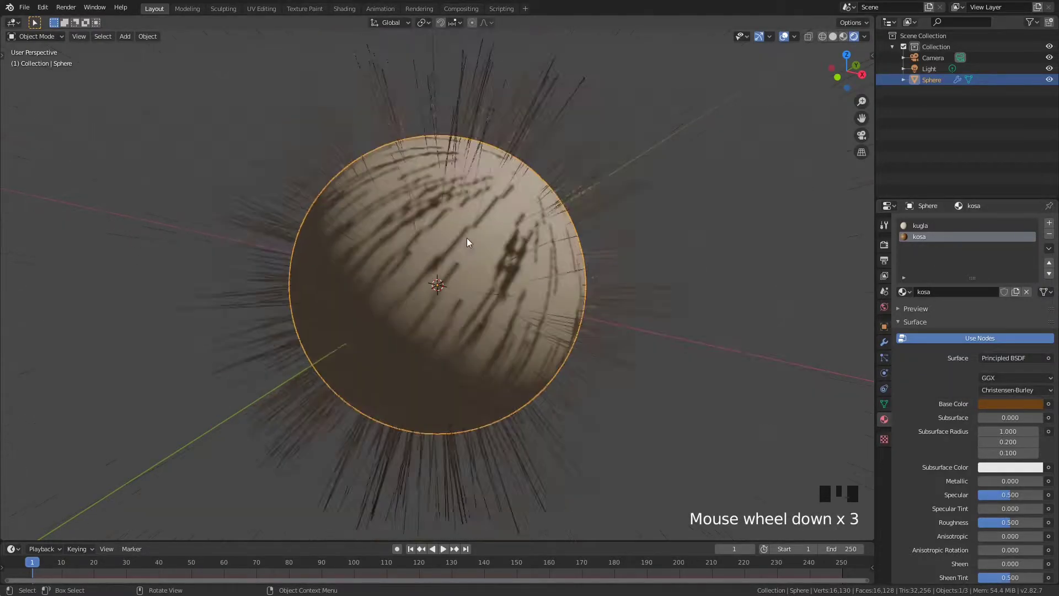
pyautogui.scroll(2, 466, 237)
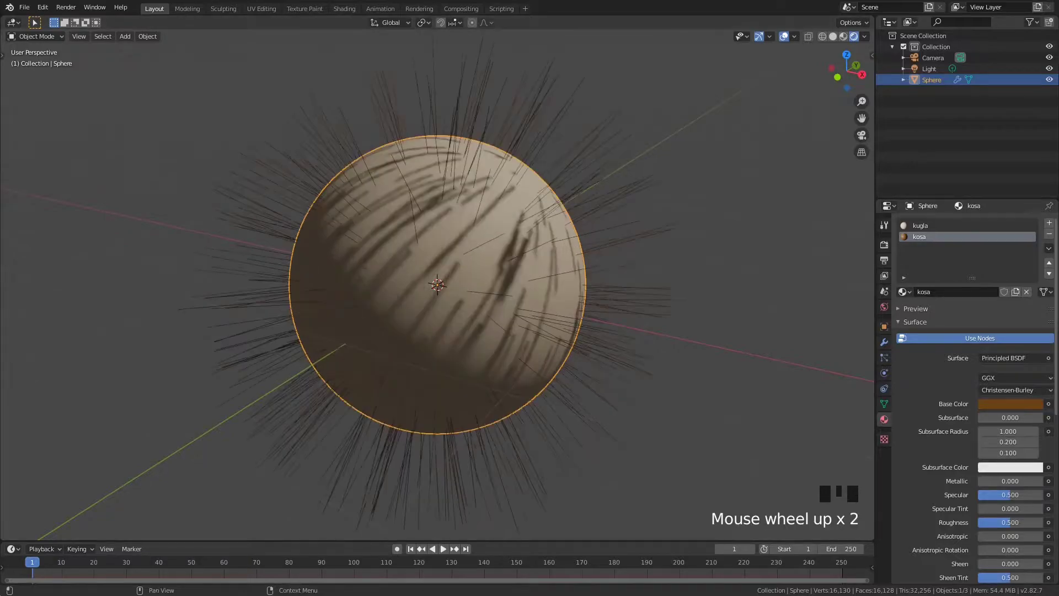
pyautogui.click(1011, 404)
pyautogui.moveTo(1039, 283); pyautogui.dragTo(1034, 296)
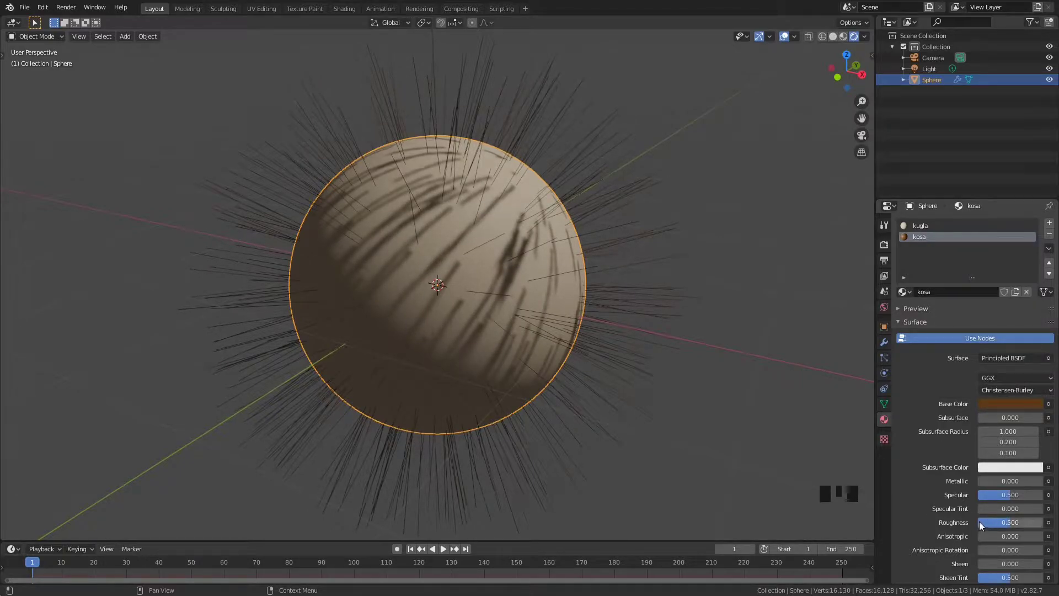
# Set the kosa material's roughness to 0.3 and hide the viewport overlays
pyautogui.click(1018, 521)
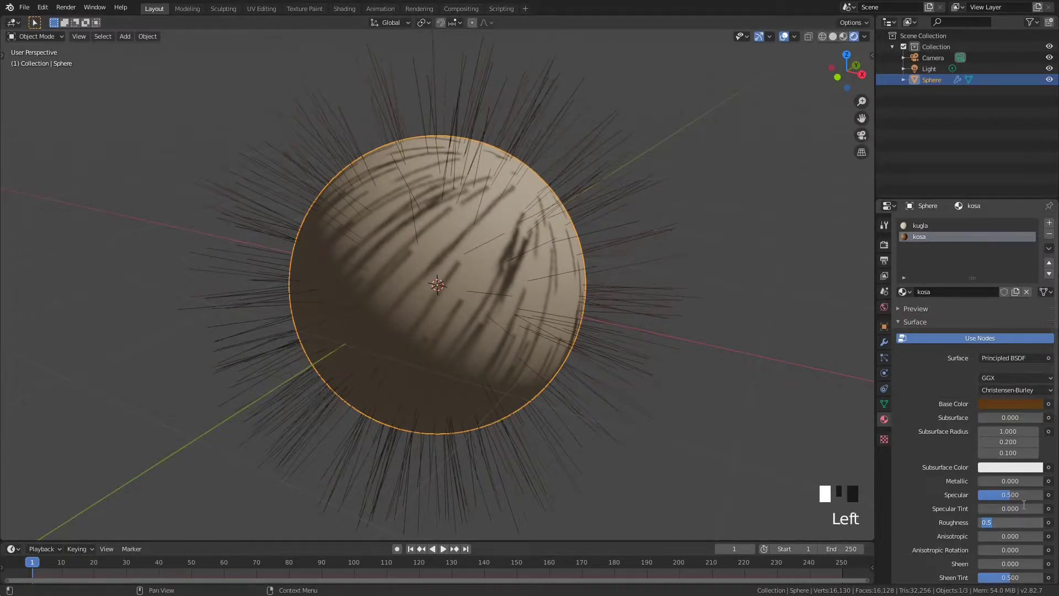
pyautogui.write('0.3')
pyautogui.press('Return')
pyautogui.keyDown('shift'); pyautogui.moveTo(441, 287); pyautogui.dragTo(441, 356, button='middle'); pyautogui.keyUp('shift')
pyautogui.scroll(2, 488, 223)
pyautogui.moveTo(488, 223)
pyautogui.keyDown('shift'); pyautogui.mouseDown(button='middle')
pyautogui.moveTo(509, 232)
pyautogui.moveTo(502, 269)
pyautogui.mouseUp(button='middle'); pyautogui.keyUp('shift')
pyautogui.press('z')
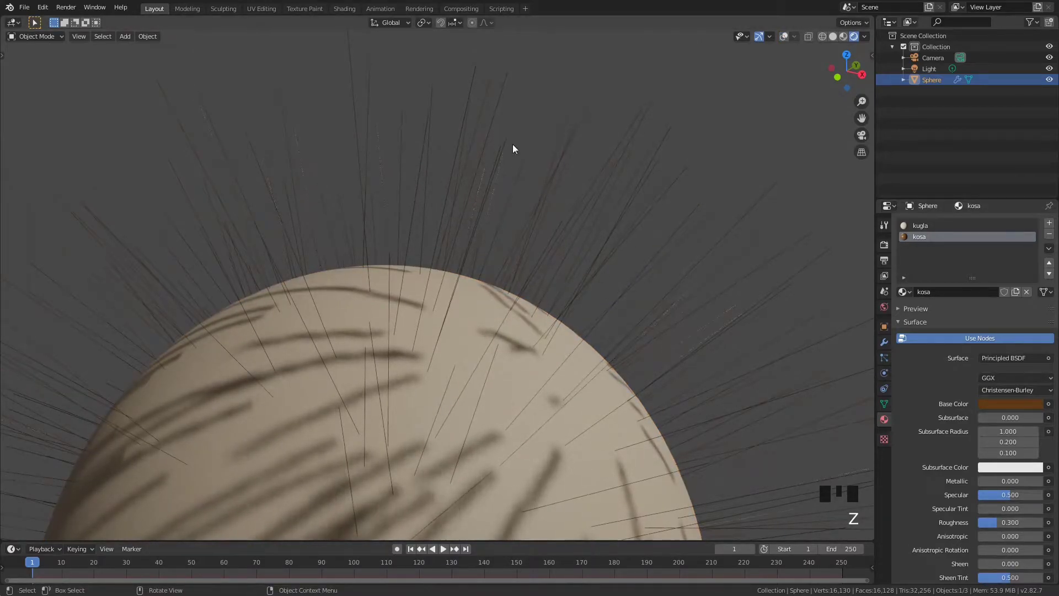
# Change the Eevee hair shape type to Strip in the render settings and check the strands around the sphere
pyautogui.scroll(-6, 504, 255)
pyautogui.moveTo(504, 258)
pyautogui.keyDown('shift'); pyautogui.mouseDown(button='middle')
pyautogui.moveTo(528, 196)
pyautogui.moveTo(541, 215)
pyautogui.moveTo(501, 243)
pyautogui.mouseUp(button='middle'); pyautogui.keyUp('shift')
pyautogui.scroll(3, 528, 222)
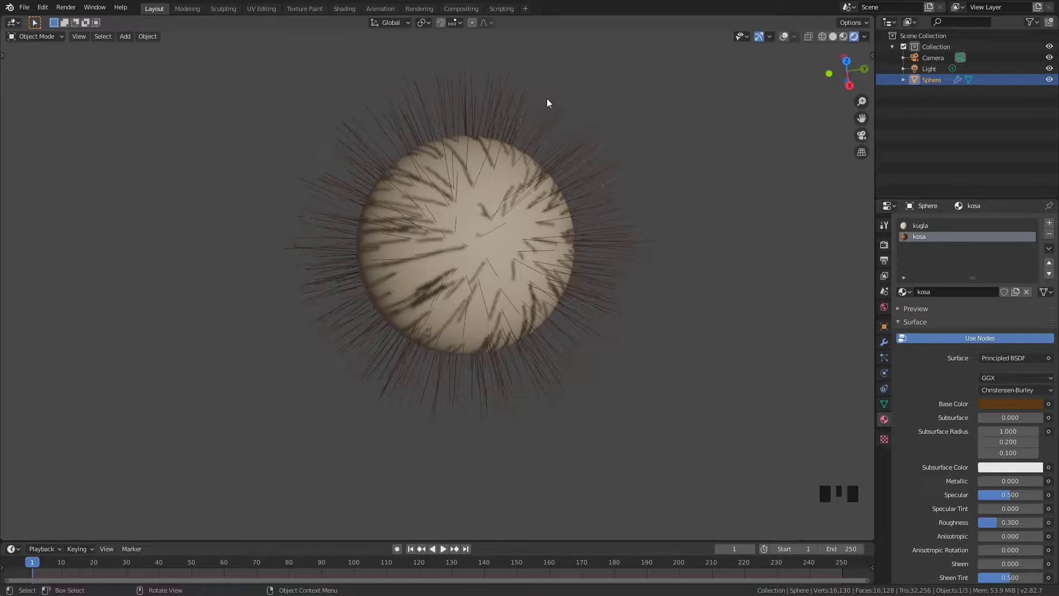
pyautogui.scroll(3, 422, 99)
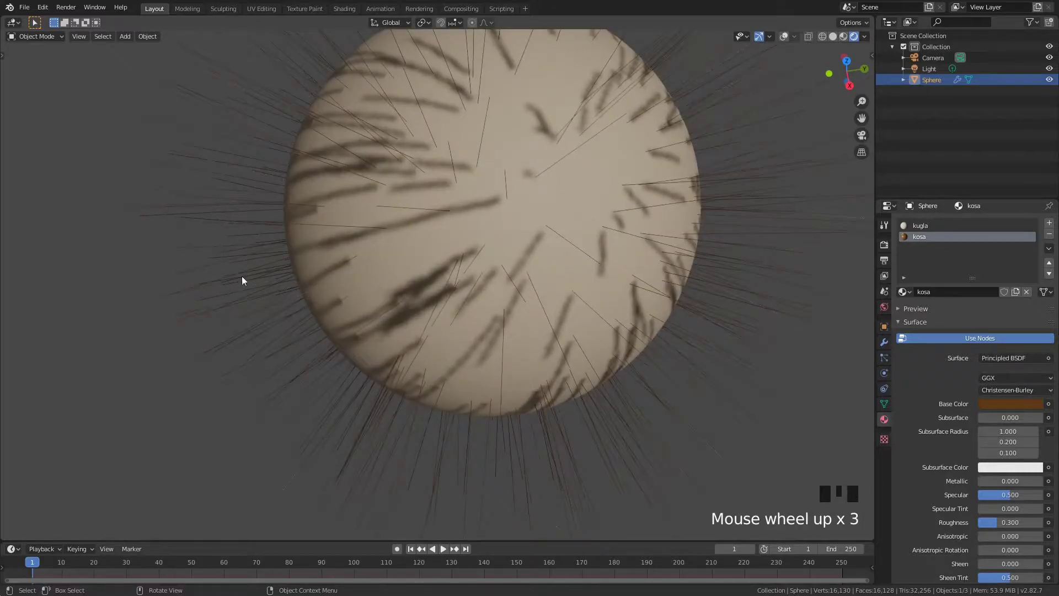
pyautogui.scroll(-3, 425, 180)
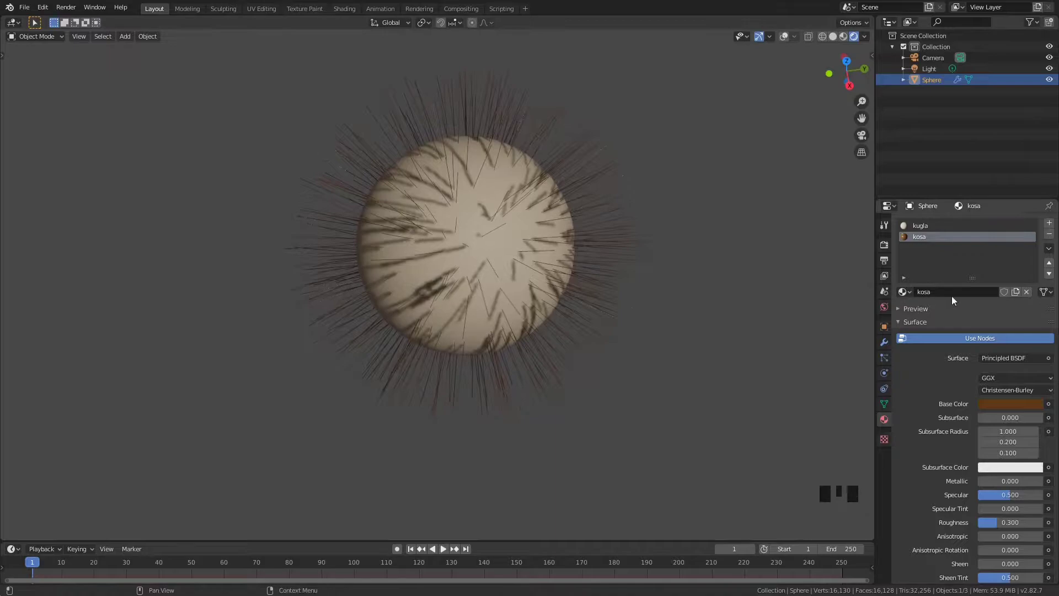
pyautogui.click(885, 245)
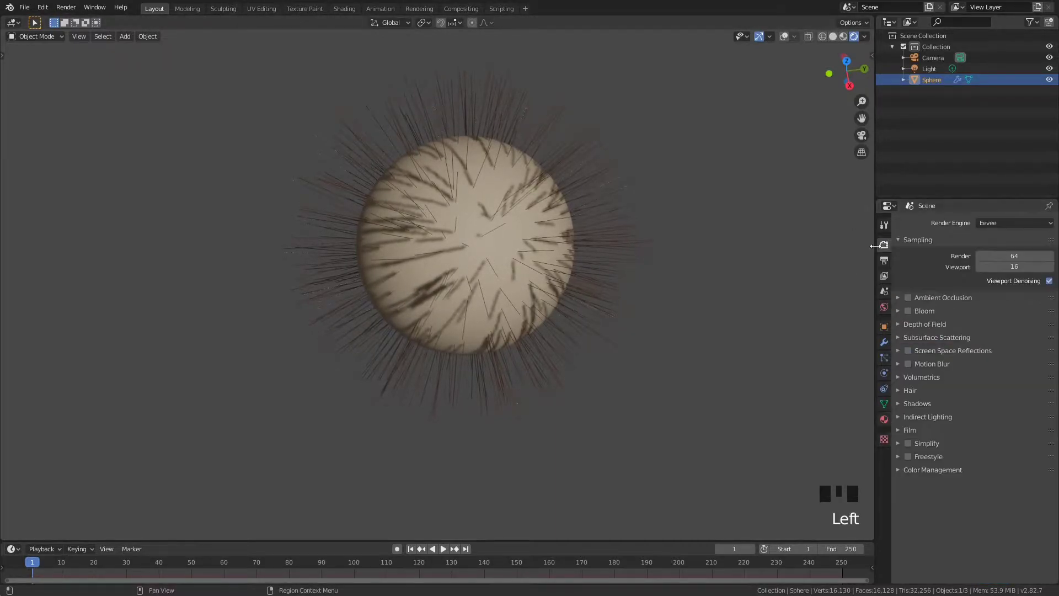
pyautogui.click(898, 390)
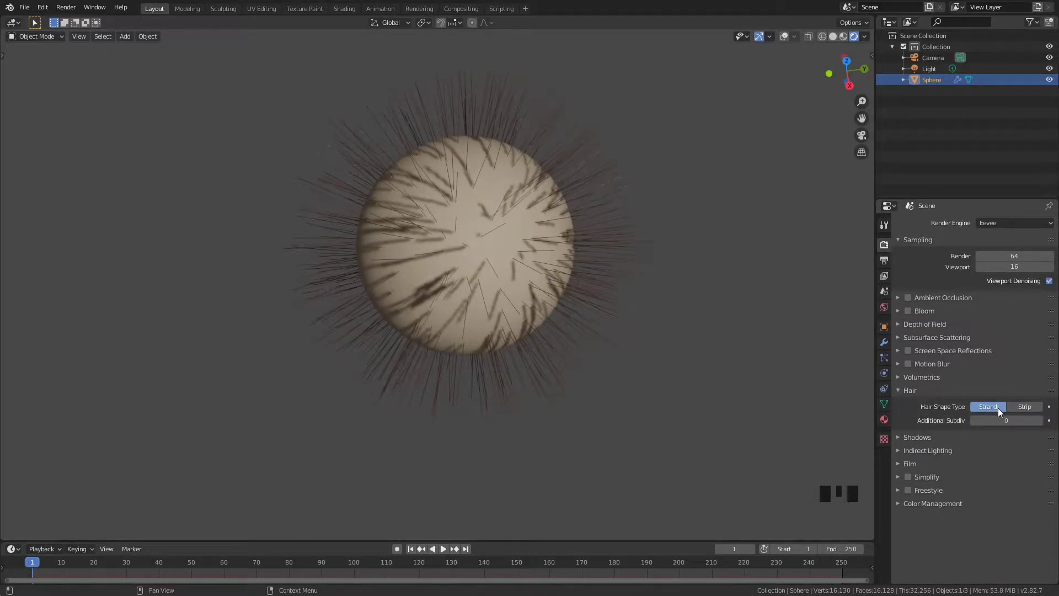
pyautogui.click(1022, 406)
pyautogui.scroll(5, 507, 132)
pyautogui.keyDown('shift'); pyautogui.moveTo(508, 135); pyautogui.dragTo(490, 326, button='middle'); pyautogui.keyUp('shift')
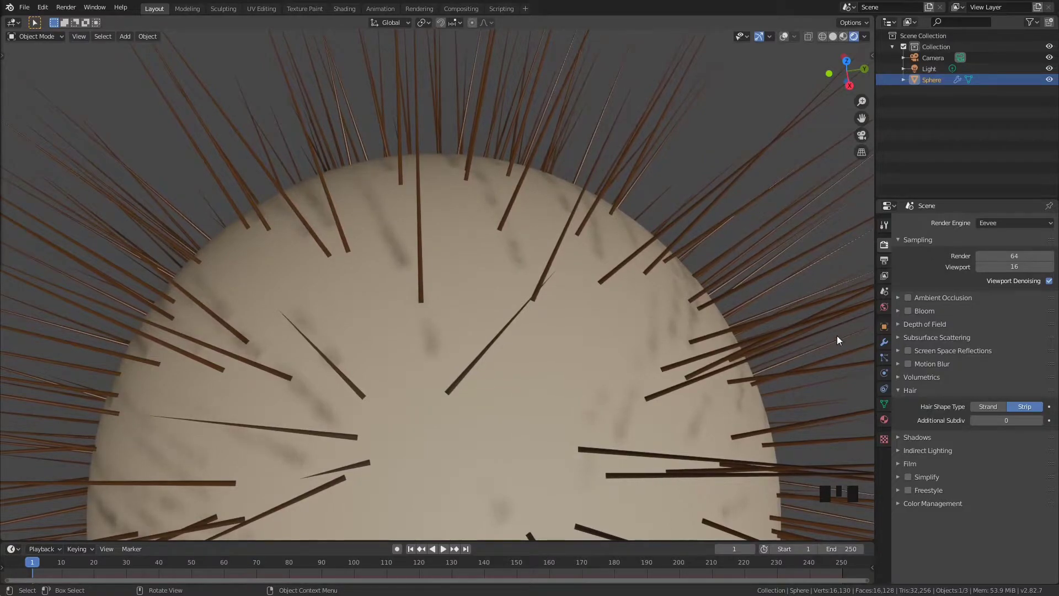
pyautogui.scroll(-5, 586, 344)
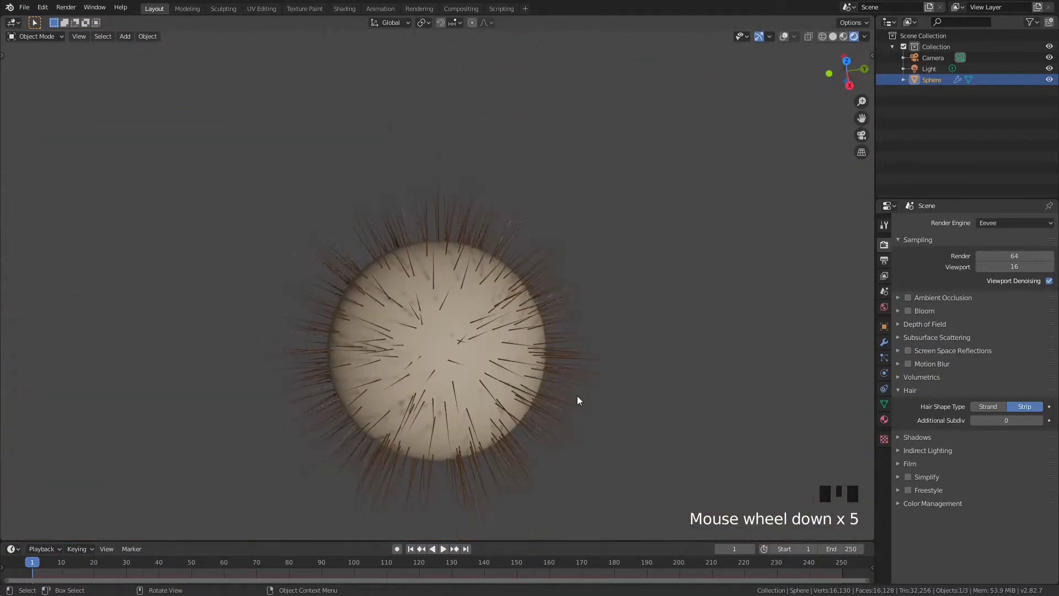
pyautogui.keyDown('shift'); pyautogui.moveTo(577, 396); pyautogui.dragTo(583, 313, button='middle'); pyautogui.keyUp('shift')
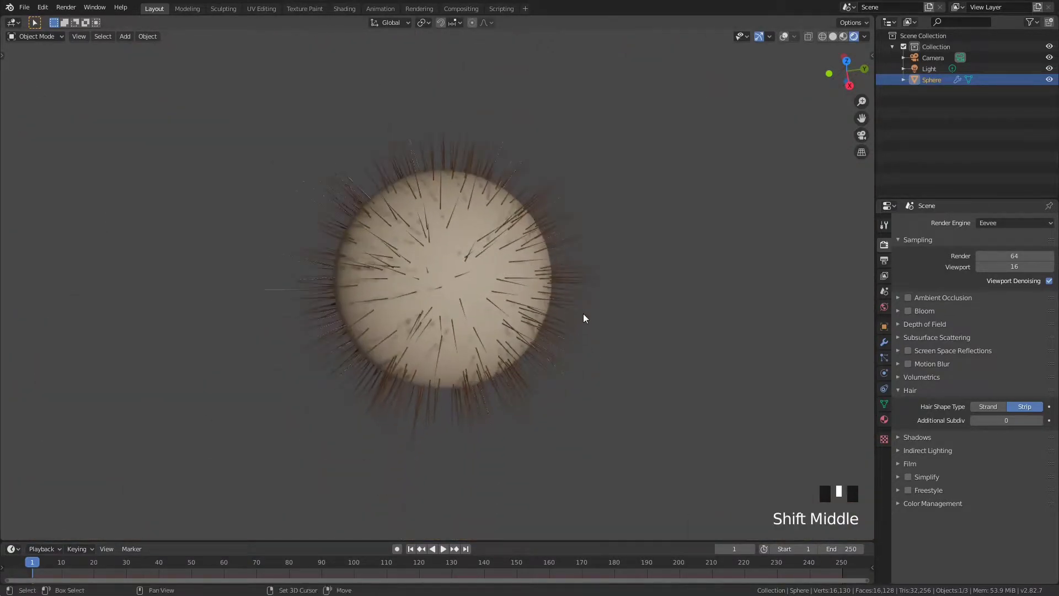
# Set the hair shape's root diameter to 0.9 m for the Kosa particle system
pyautogui.click(883, 358)
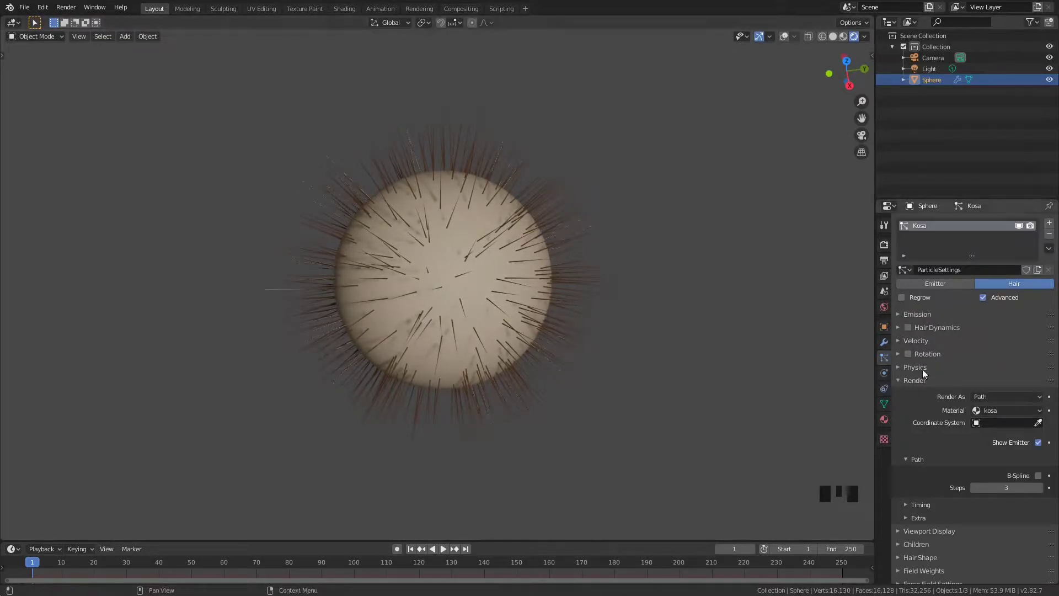
pyautogui.click(905, 378)
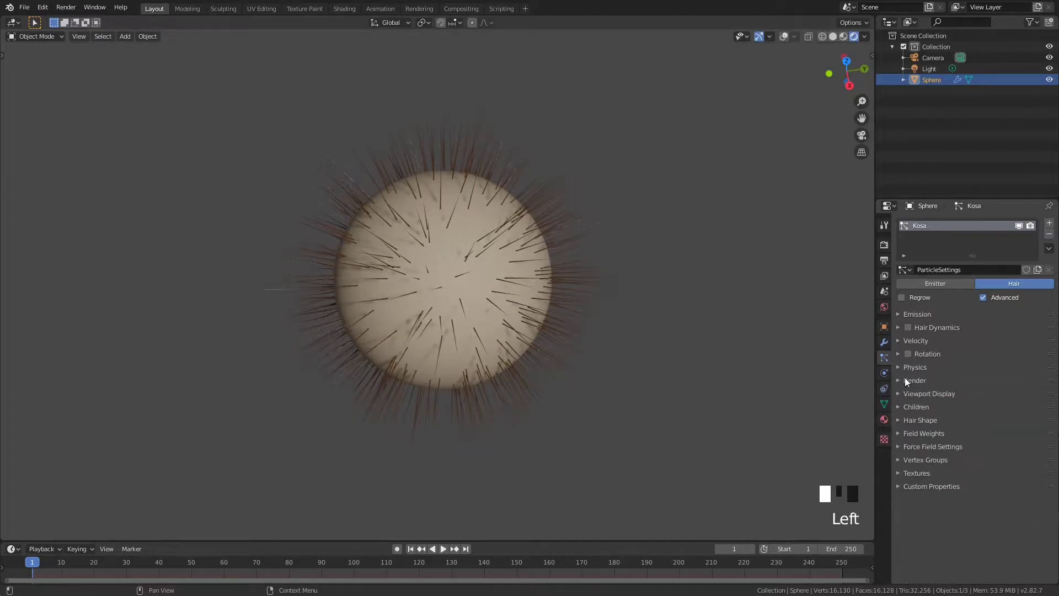
pyautogui.click(918, 420)
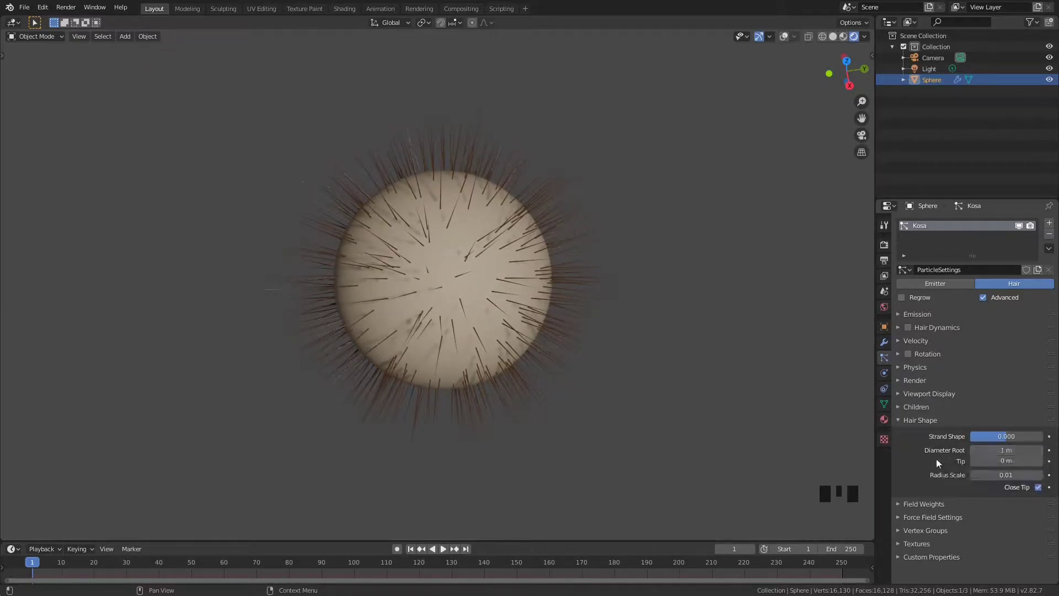
pyautogui.click(1001, 446)
pyautogui.press('BackSpace')
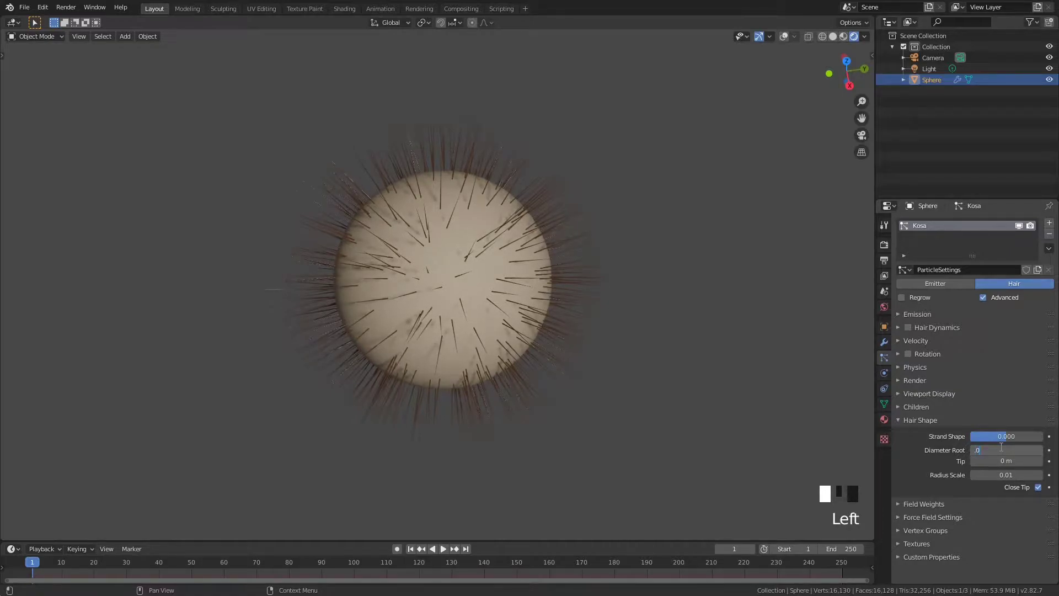
pyautogui.write('.9')
pyautogui.press('Return')
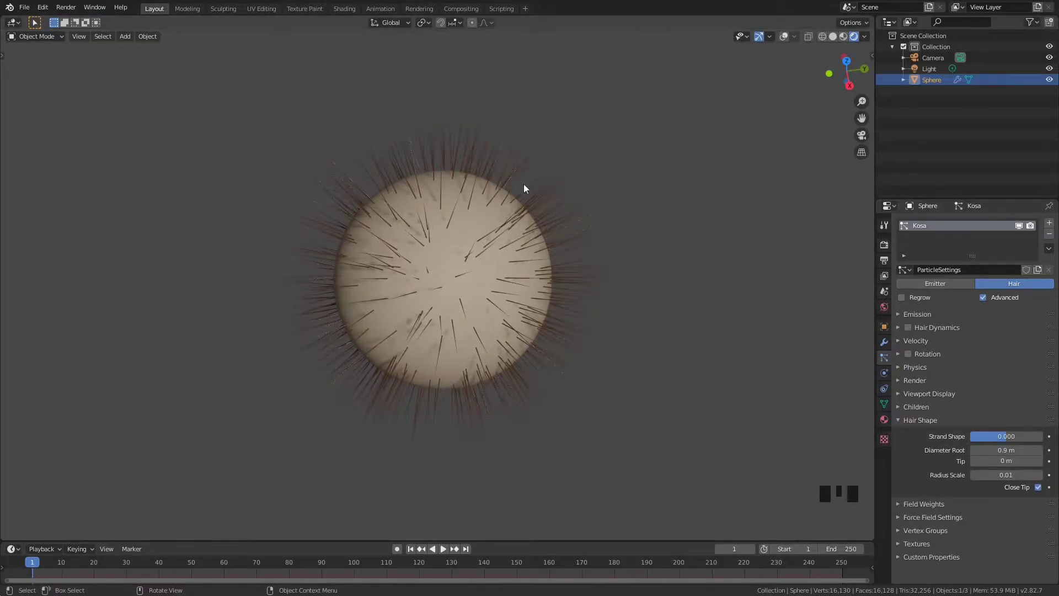
pyautogui.scroll(3, 536, 191)
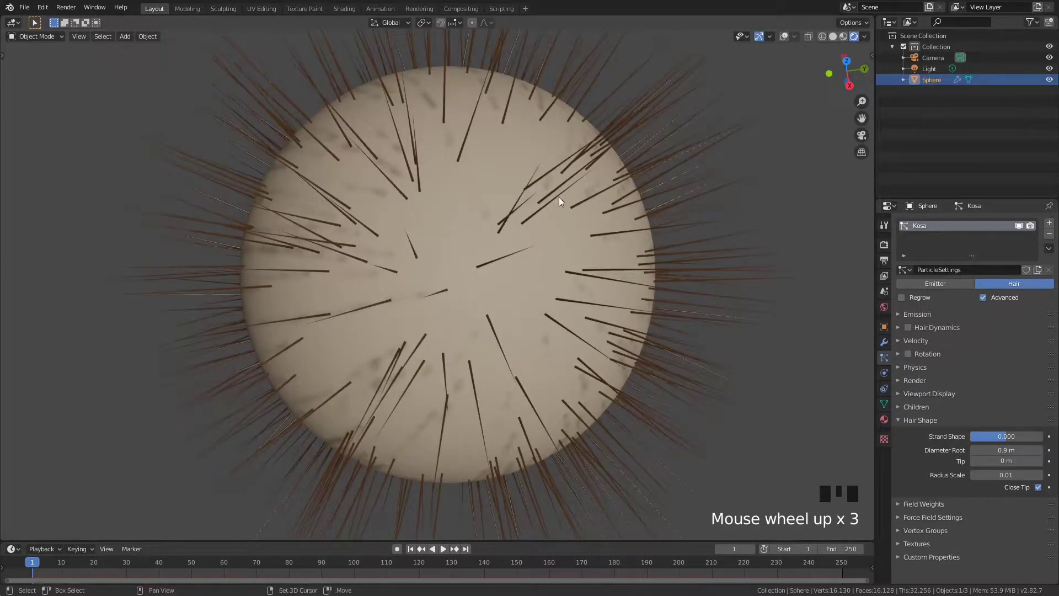
# Set the hair shape's tip diameter to 0.25 m and collapse the hair shape settings
pyautogui.click(1012, 459)
pyautogui.write('.25')
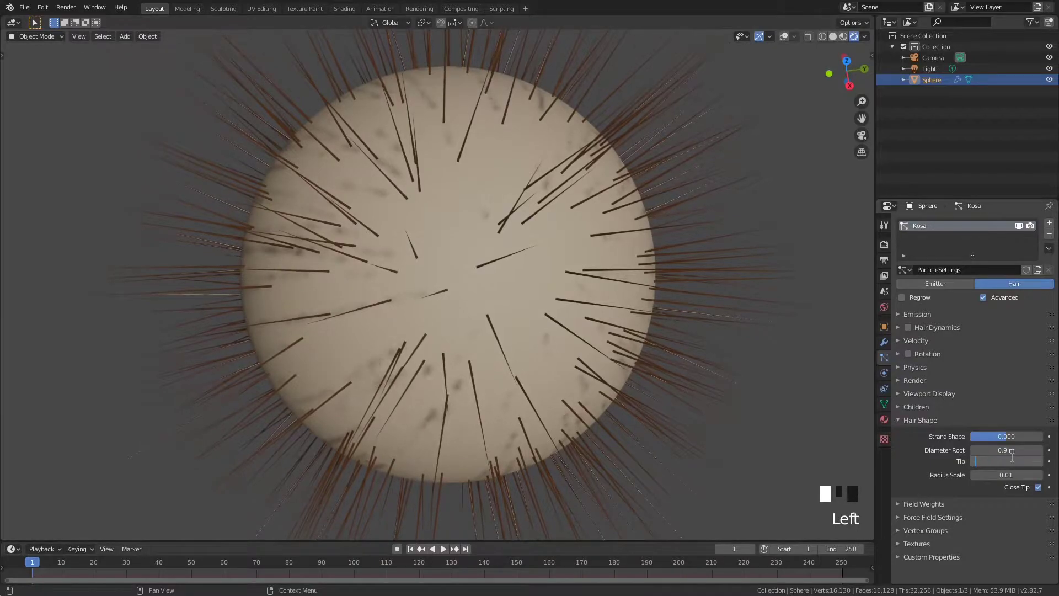
pyautogui.press('Return')
pyautogui.scroll(-4, 450, 240)
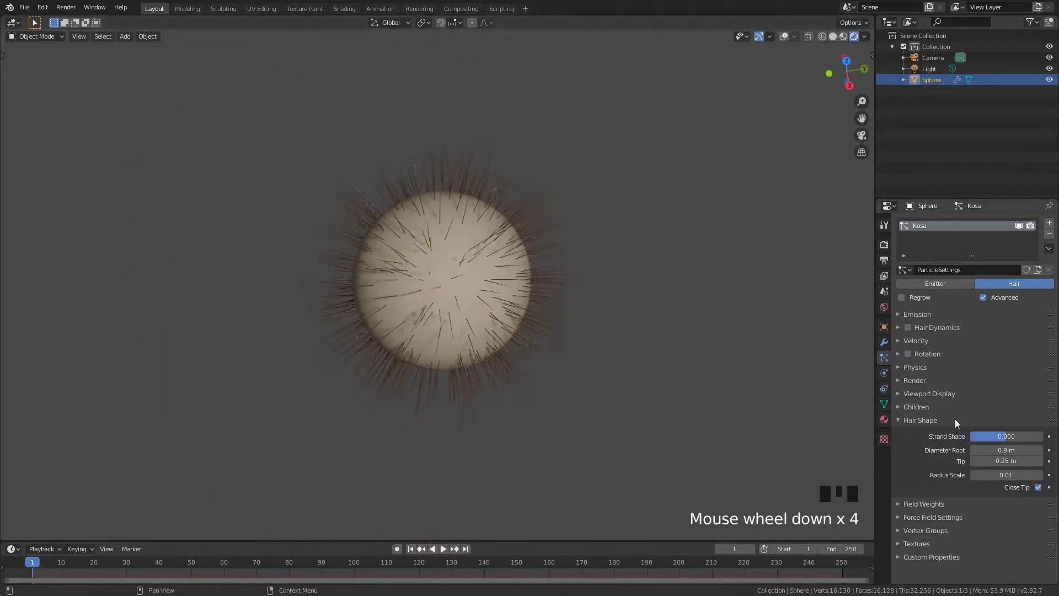
pyautogui.click(932, 420)
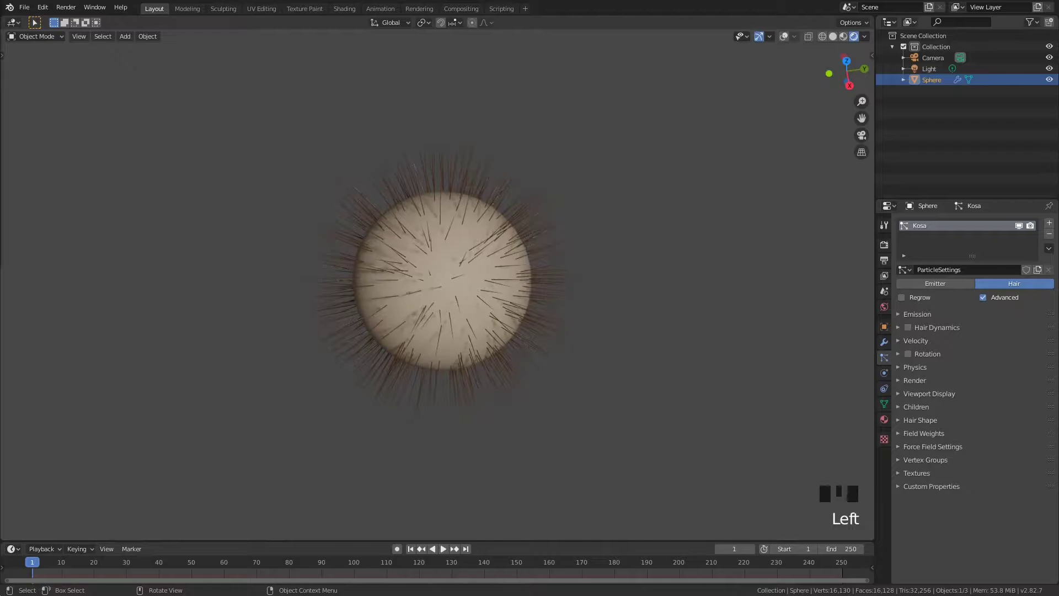
pyautogui.click(740, 3)
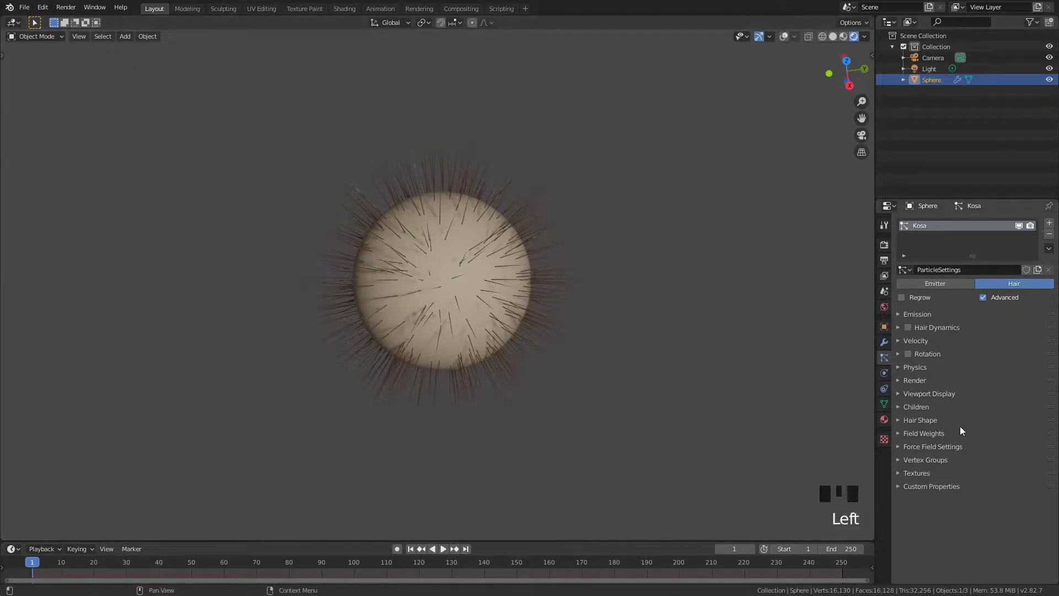
# Try interpolated children on the Kosa hair and set the children back to None
pyautogui.click(898, 409)
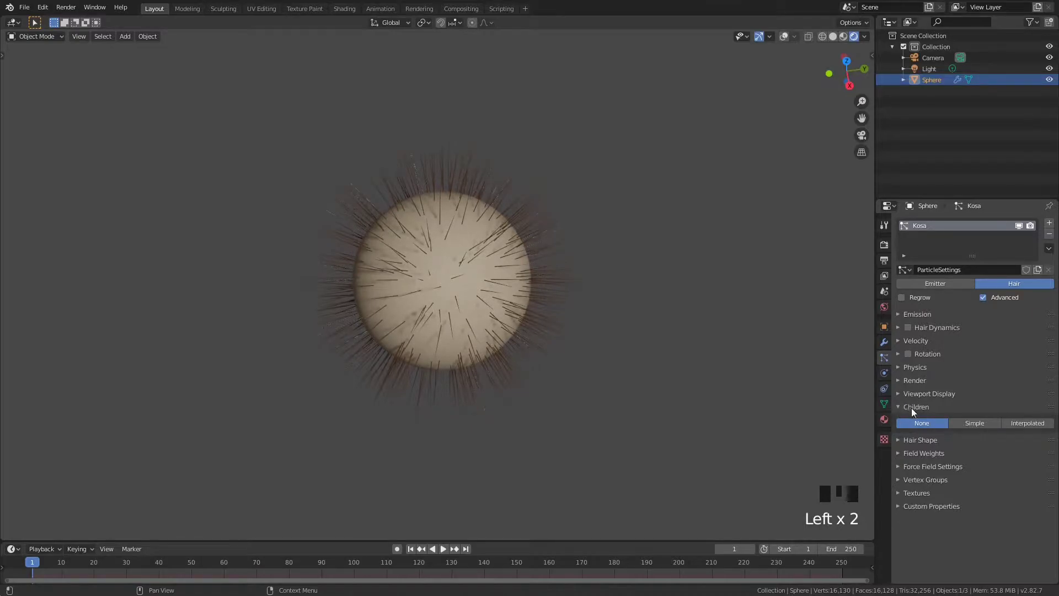
pyautogui.click(1036, 424)
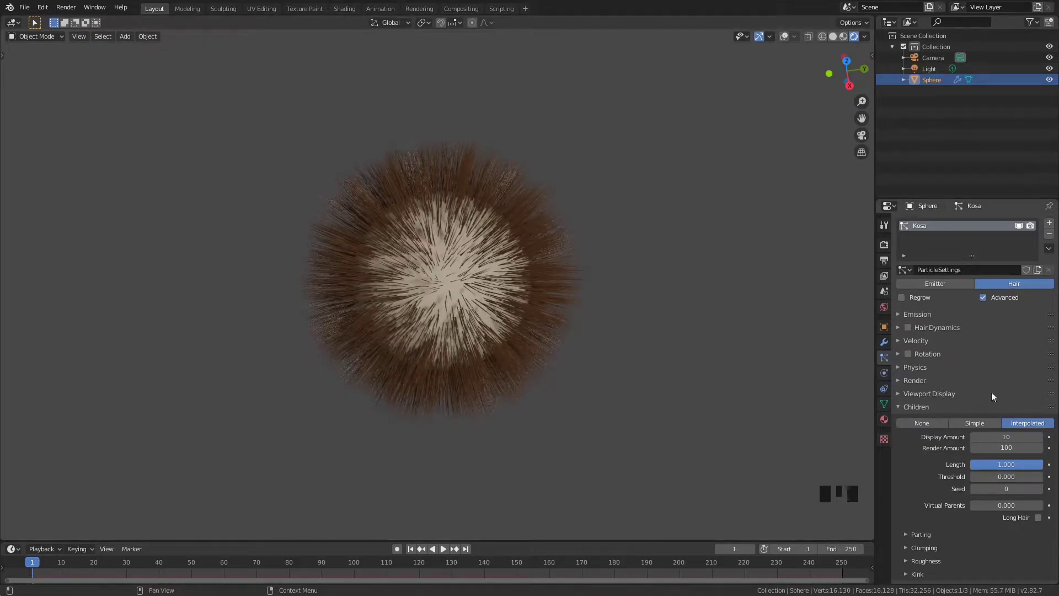
pyautogui.click(918, 424)
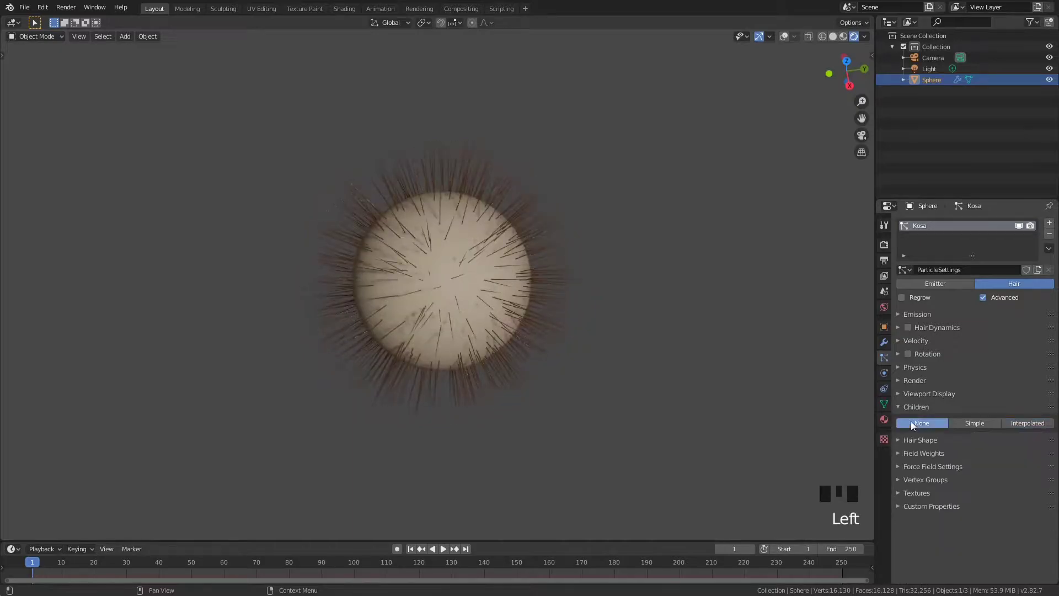
# Set the Kosa hair's children to Interpolated with a display amount of 10 and a render amount of 50
pyautogui.scroll(4, 481, 290)
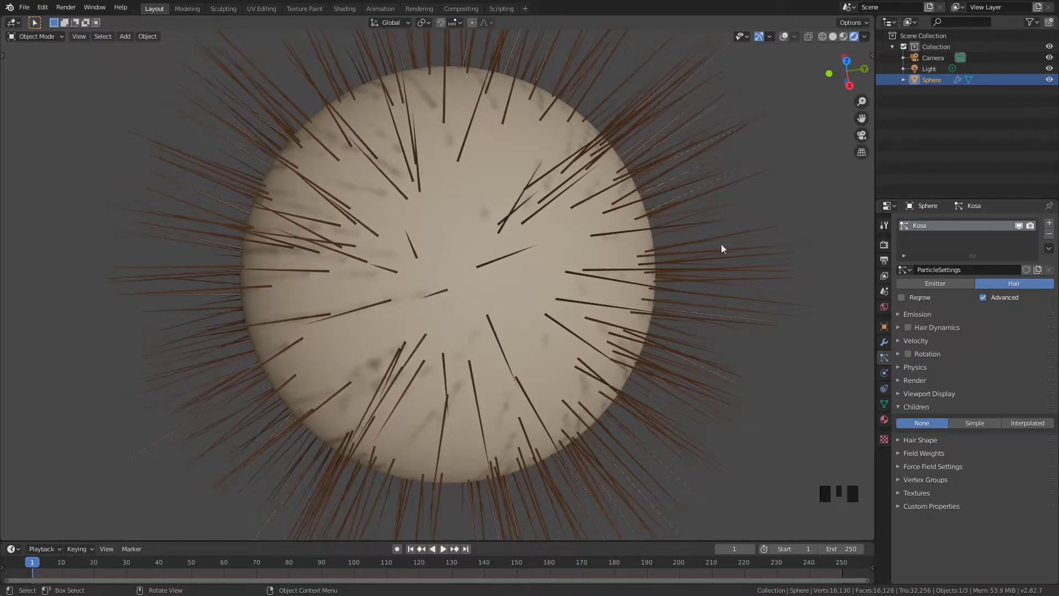
pyautogui.click(896, 314)
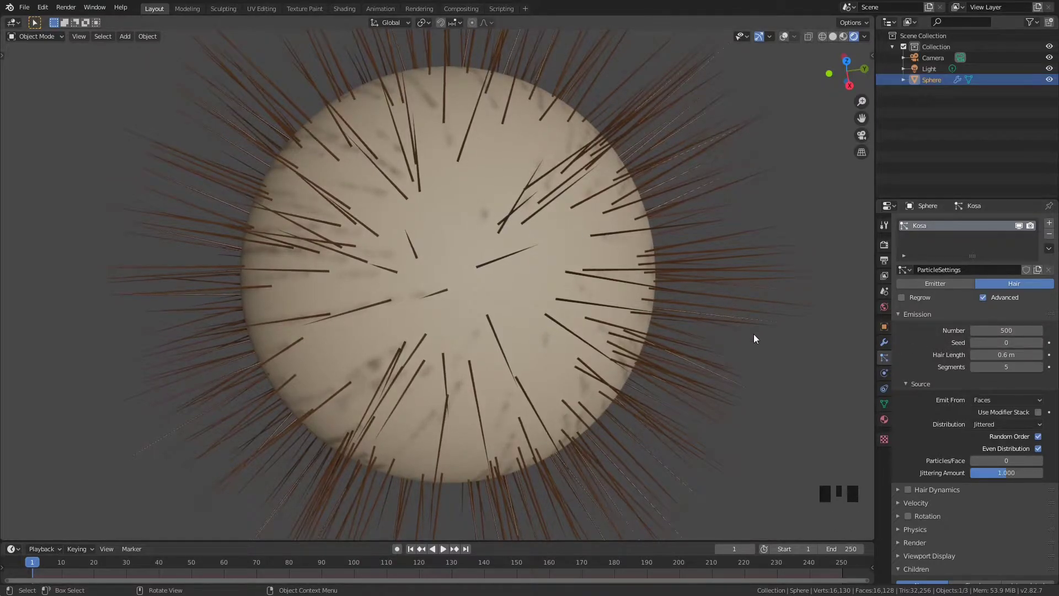
pyautogui.click(917, 314)
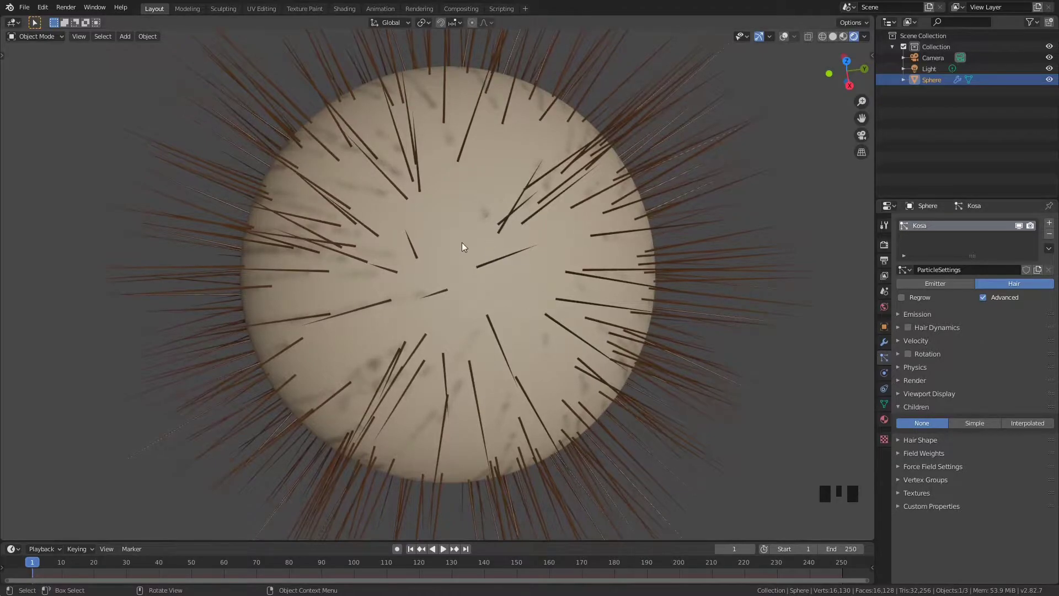
pyautogui.click(1030, 422)
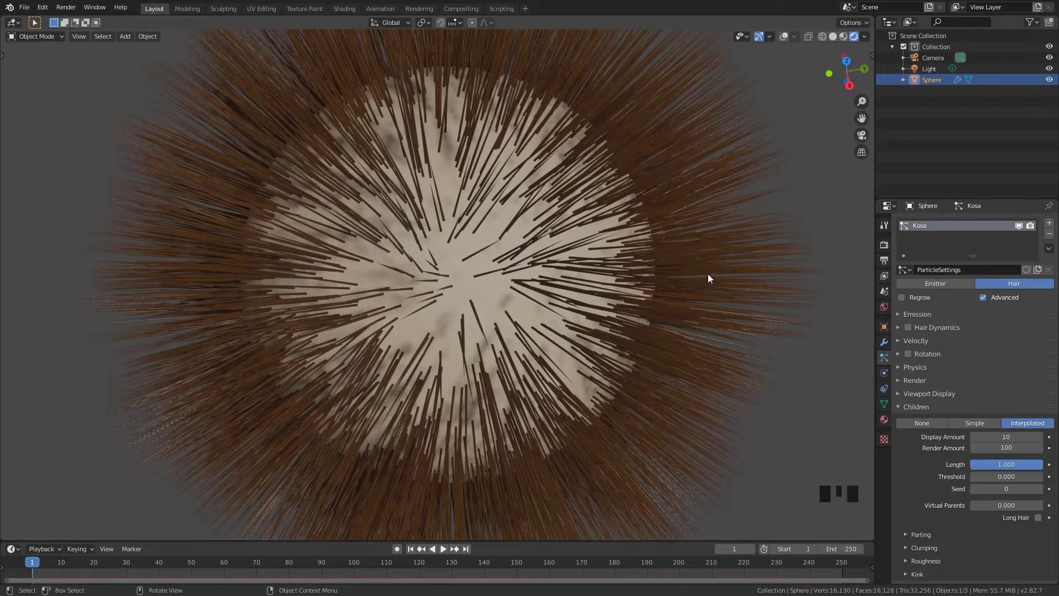
pyautogui.click(1005, 436)
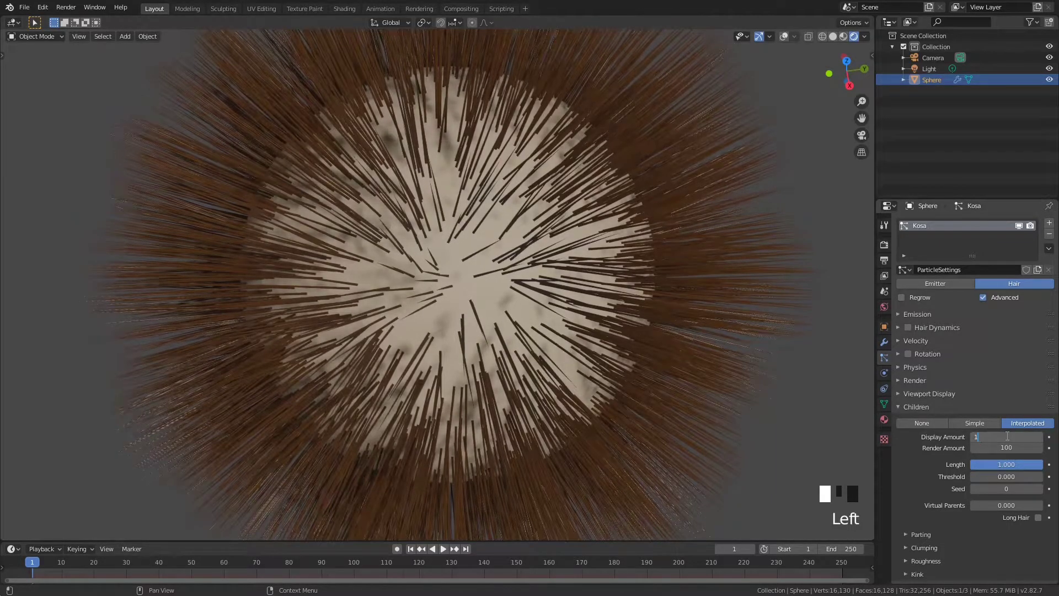
pyautogui.press('Tab')
pyautogui.write('50')
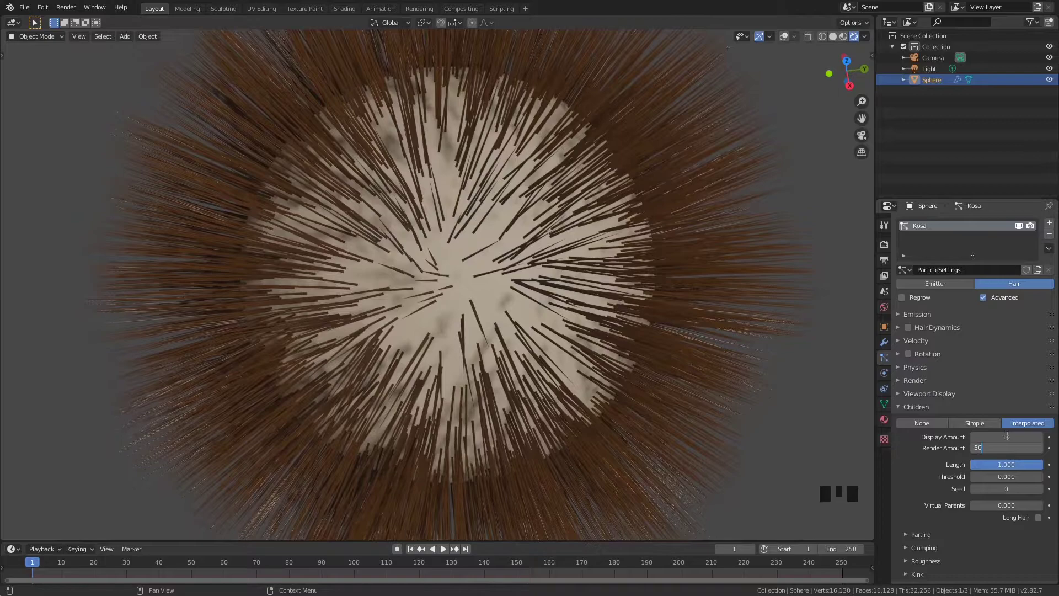
pyautogui.press('Return')
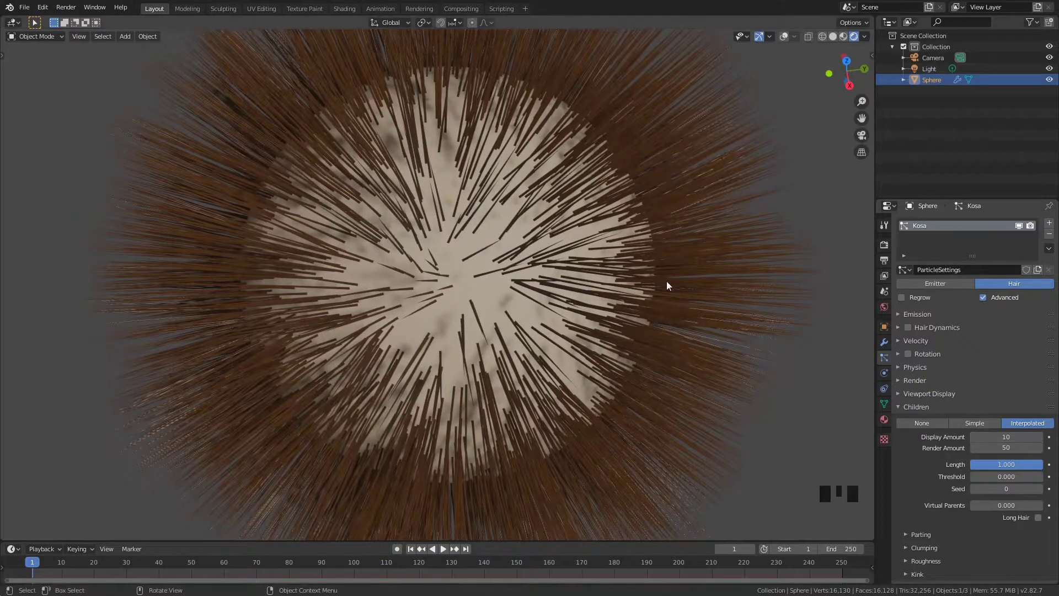
# Expand the Kosa hair's emission settings and compare the parent hair number with the children's render amount
pyautogui.click(932, 314)
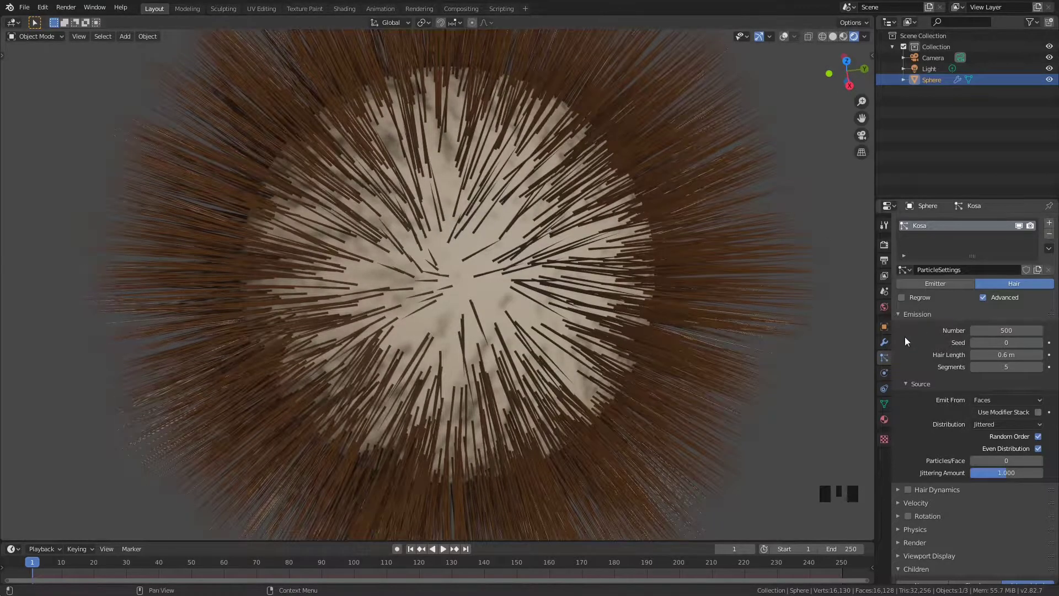
pyautogui.scroll(-8, 906, 340)
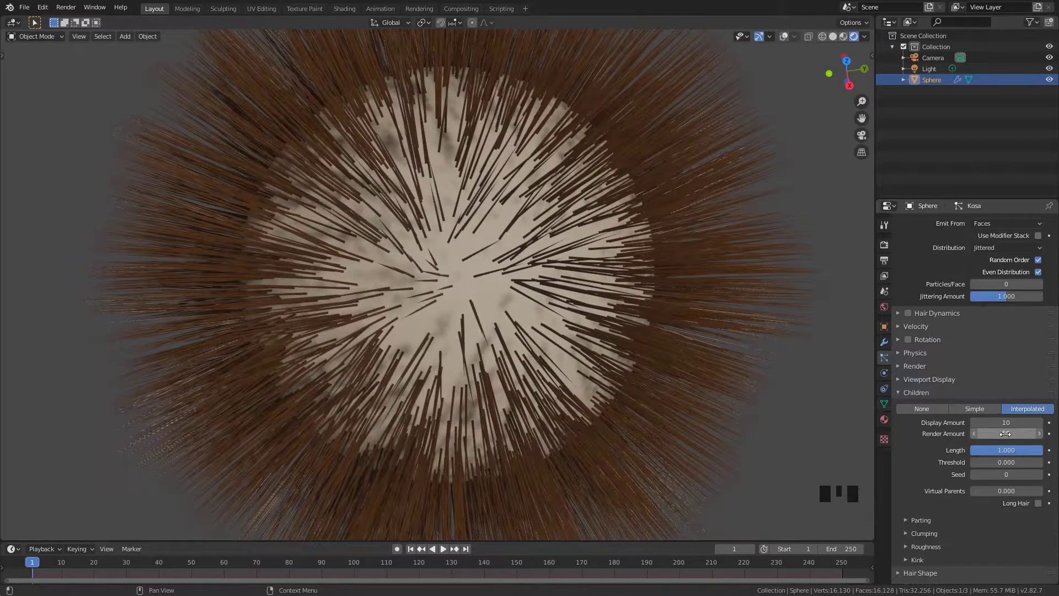
pyautogui.scroll(5, 971, 416)
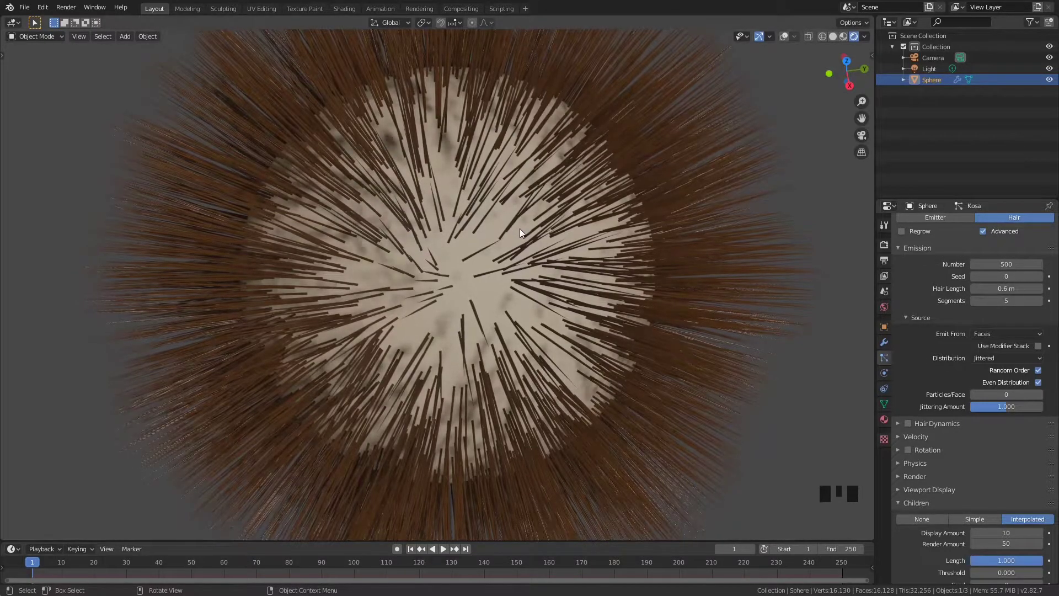
pyautogui.click(638, 211)
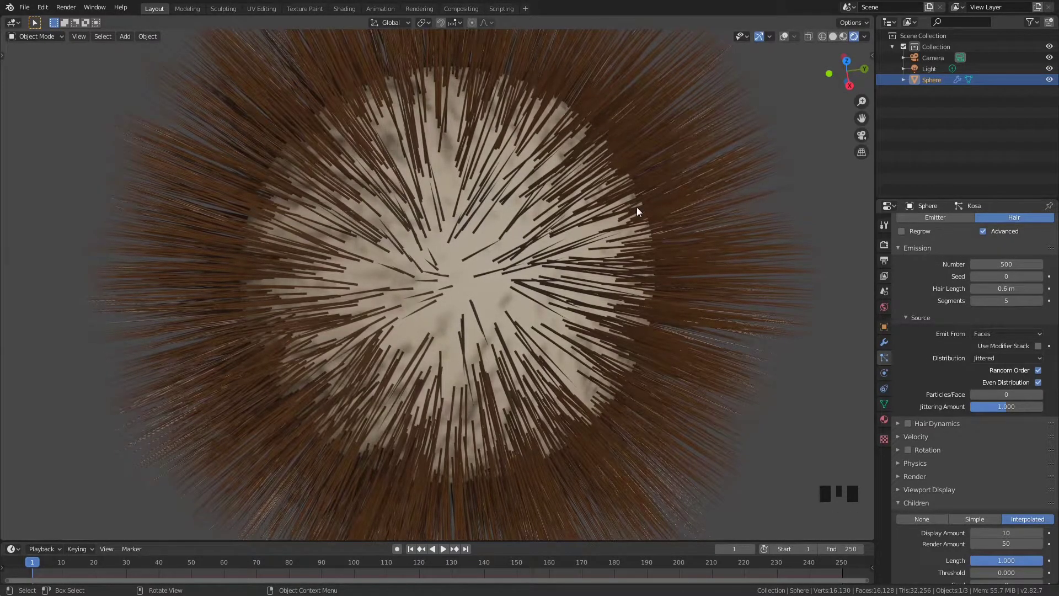
pyautogui.click(661, 180)
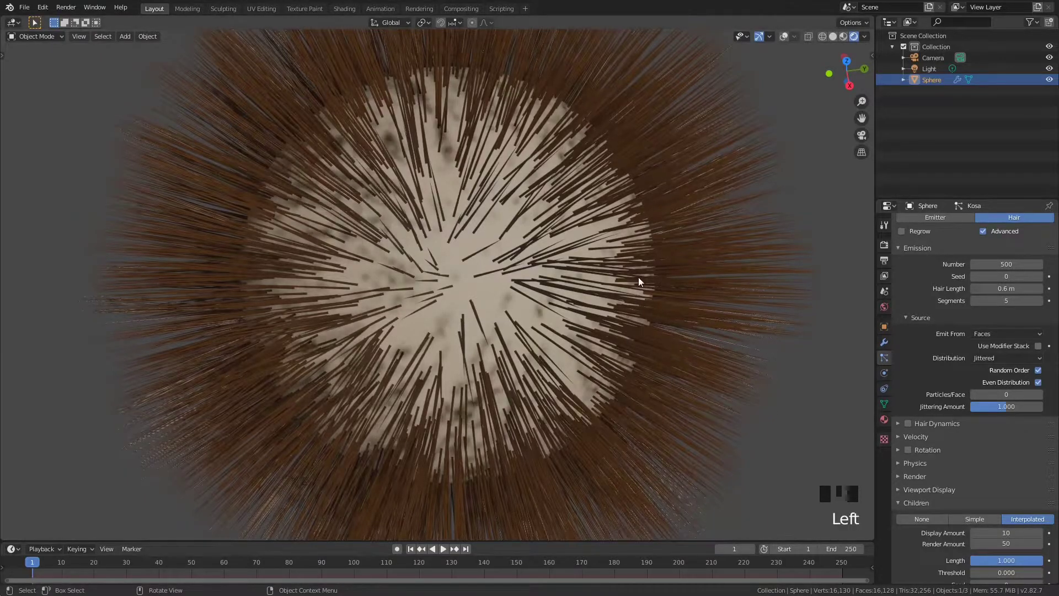
# Render the current frame into Slot 1 and examine the fur's density and bare patches up close
pyautogui.press('F12')
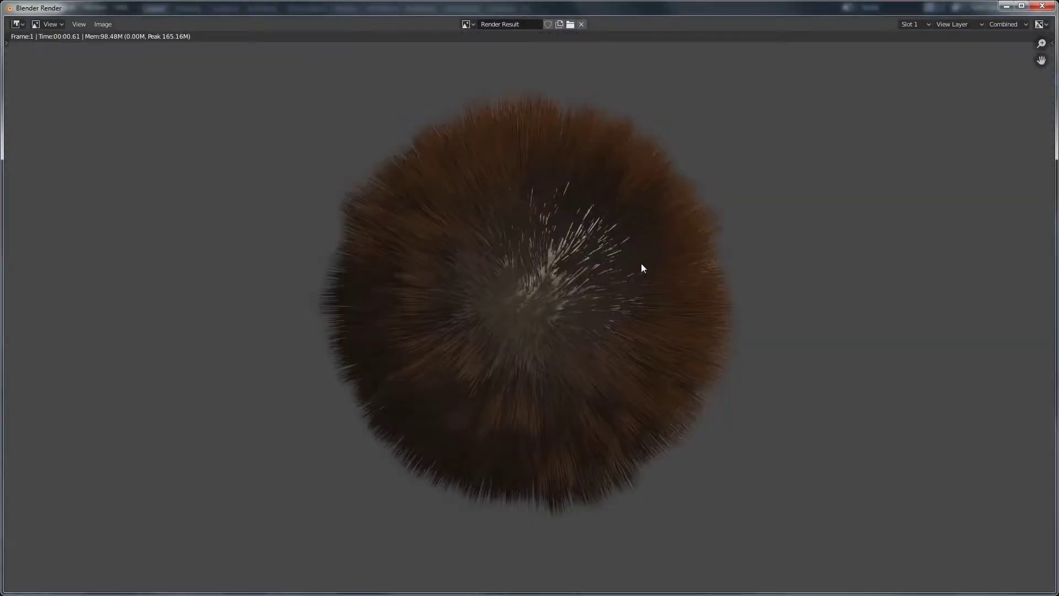
pyautogui.scroll(2, 600, 249)
pyautogui.scroll(-1, 603, 243)
pyautogui.moveTo(667, 276); pyautogui.dragTo(447, 388, button='middle')
pyautogui.scroll(4, 496, 279)
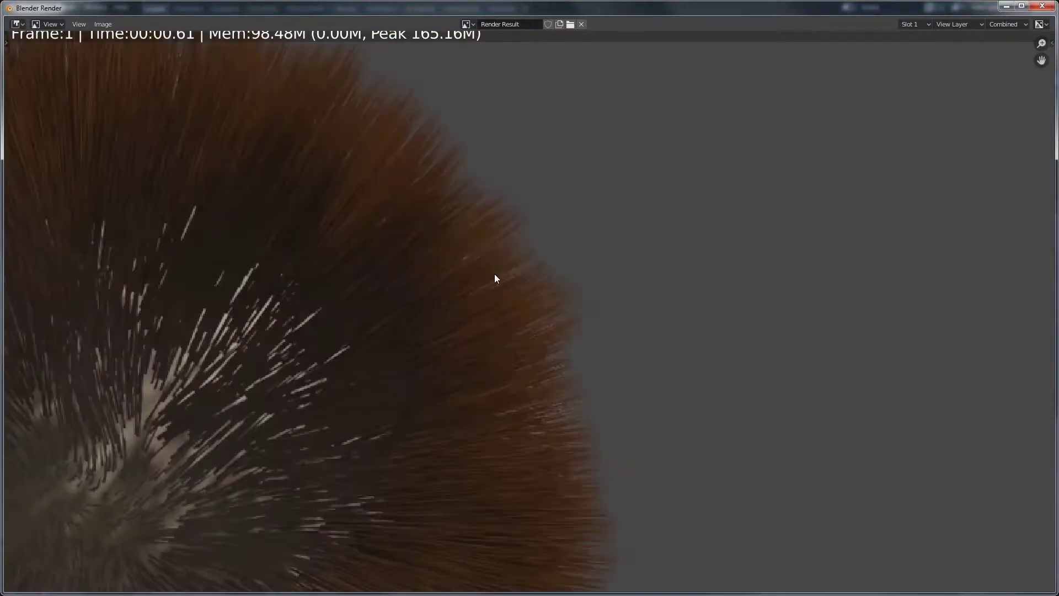
pyautogui.scroll(-4, 615, 184)
pyautogui.moveTo(543, 248); pyautogui.dragTo(595, 187, button='middle')
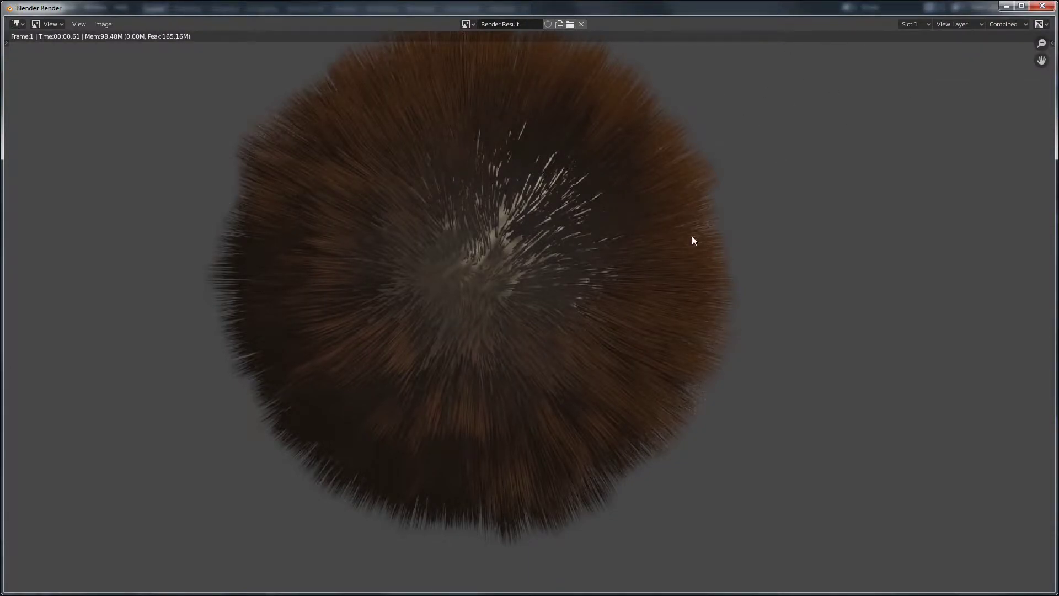
pyautogui.moveTo(530, 200); pyautogui.dragTo(556, 245, button='middle')
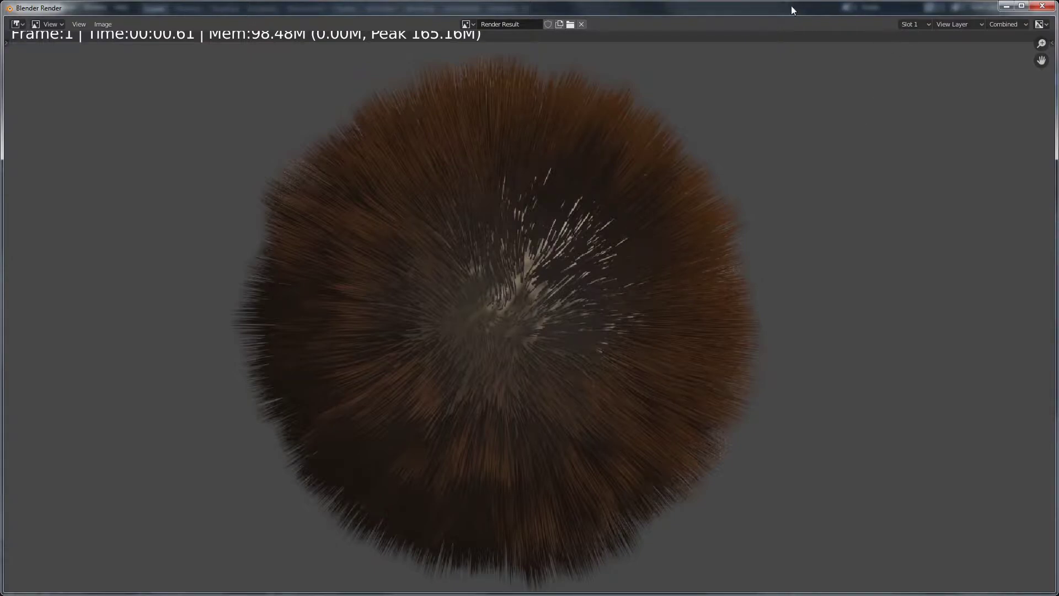
# Switch the render result to the empty Slot 2 and set the children's render amount to 500
pyautogui.press('j')
pyautogui.scroll(-1, 654, 229)
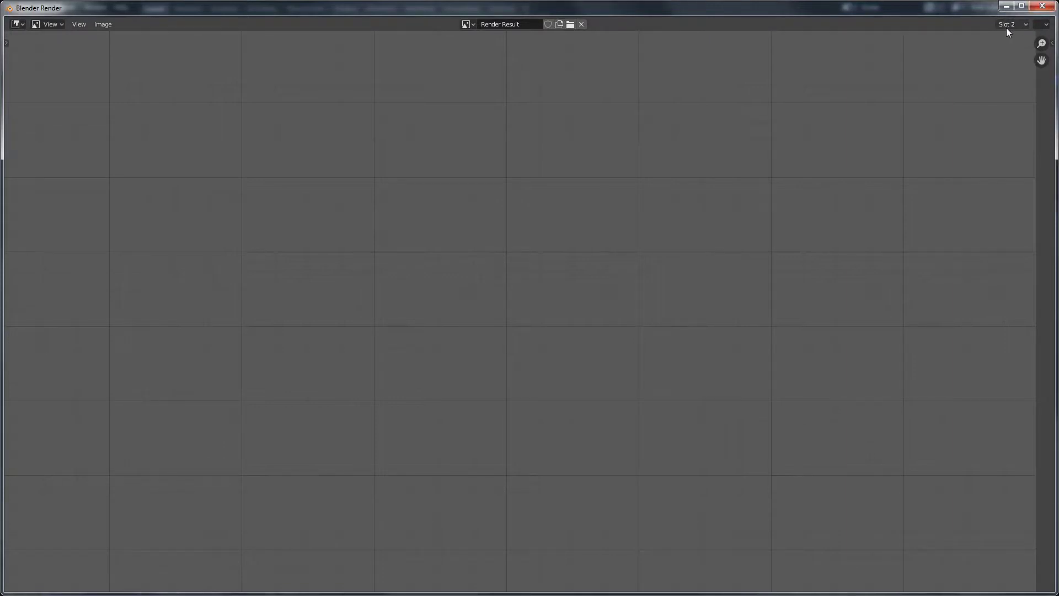
pyautogui.click(1042, 5)
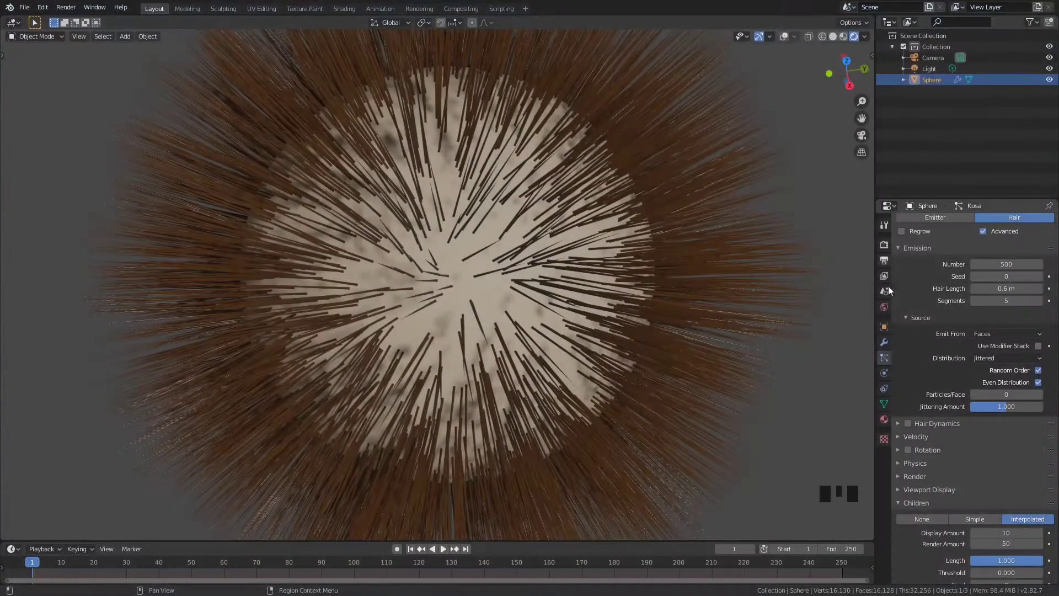
pyautogui.click(1006, 544)
pyautogui.write('500')
pyautogui.press('Return')
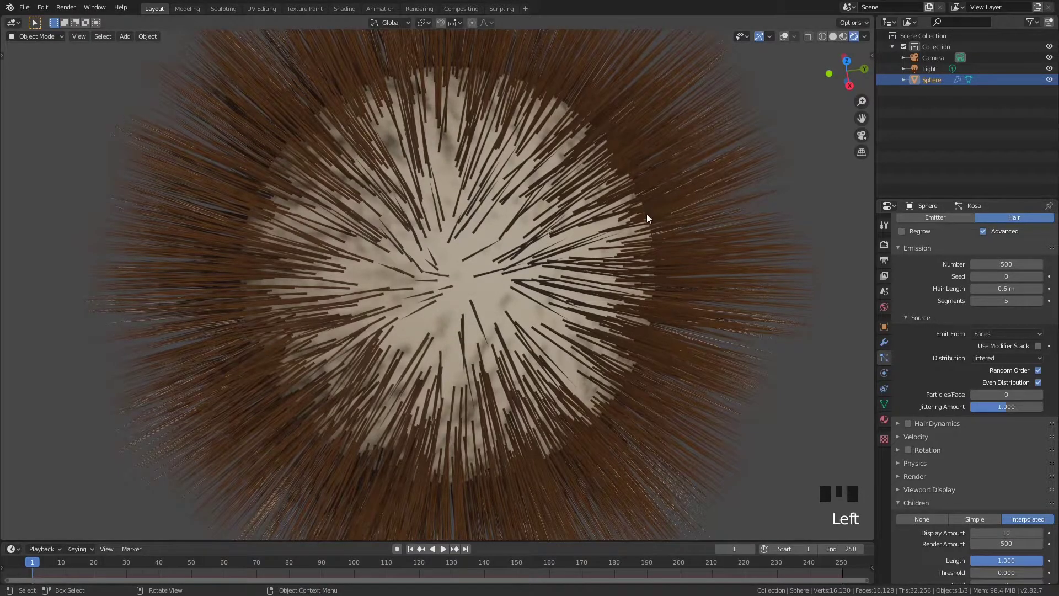
# Render the current frame into Slot 2 and inspect how densely the fur covers the sphere
pyautogui.press('F12')
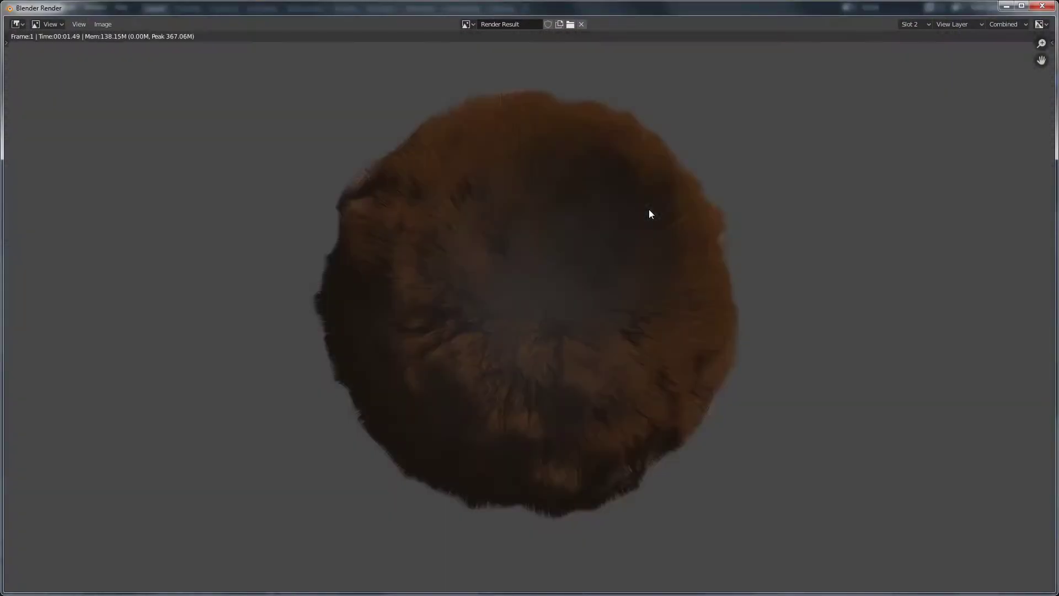
pyautogui.scroll(3, 574, 247)
pyautogui.scroll(-3, 574, 243)
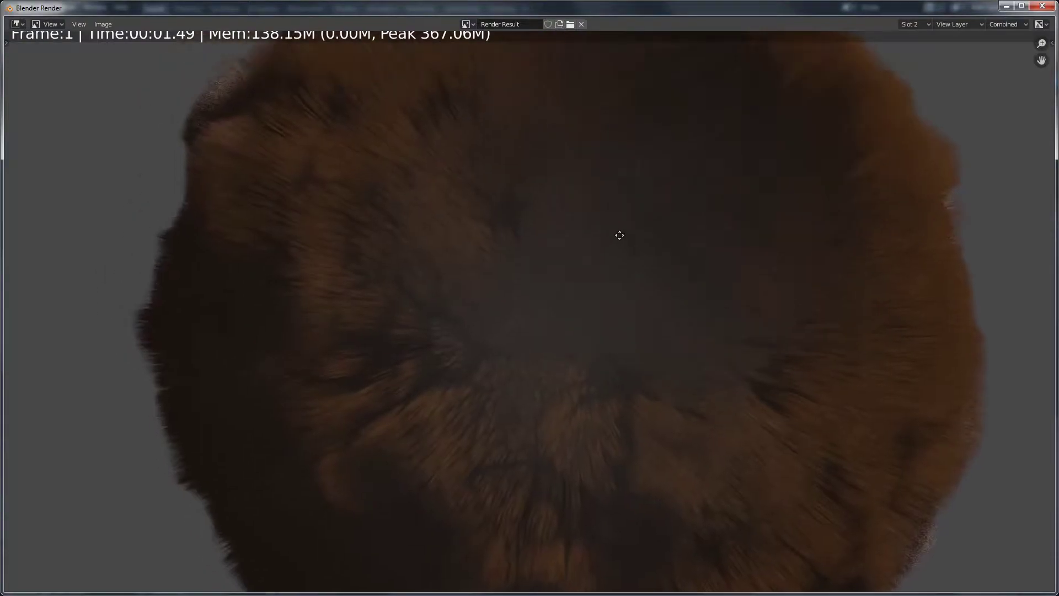
pyautogui.moveTo(509, 228); pyautogui.dragTo(535, 232, button='middle')
pyautogui.scroll(-1, 549, 229)
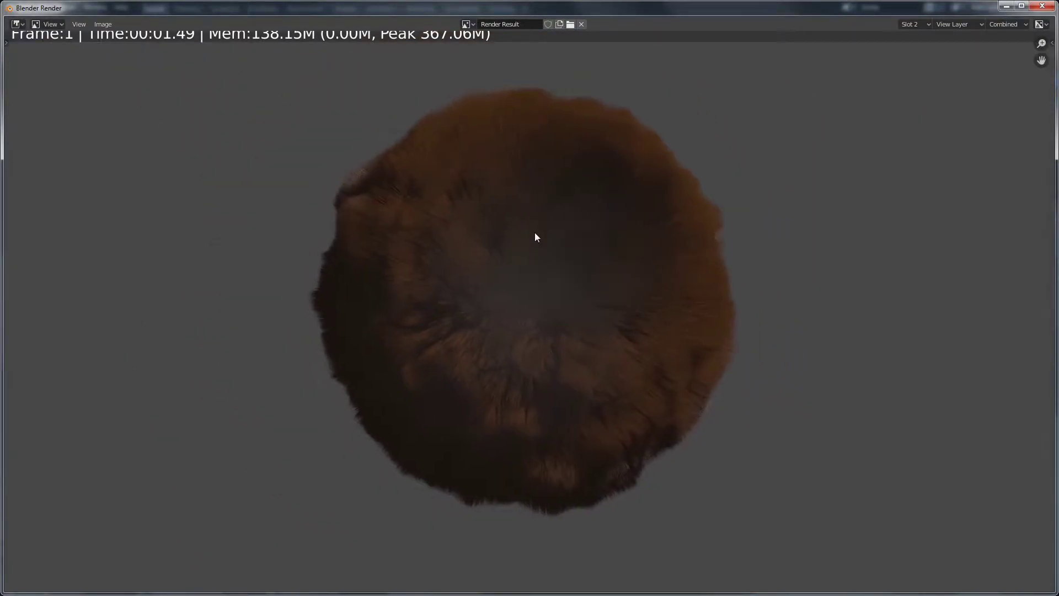
# Compare the fur density between the Slot 1 and Slot 2 renders
pyautogui.press('j')
pyautogui.press('j')
pyautogui.press('j')
pyautogui.press('j')
pyautogui.moveTo(515, 229)
pyautogui.mouseDown(button='middle')
pyautogui.moveTo(561, 255)
pyautogui.moveTo(518, 213)
pyautogui.moveTo(505, 222)
pyautogui.moveTo(524, 235)
pyautogui.mouseUp(button='middle')
pyautogui.press('j')
pyautogui.press('j')
pyautogui.scroll(2, 504, 217)
pyautogui.press('j')
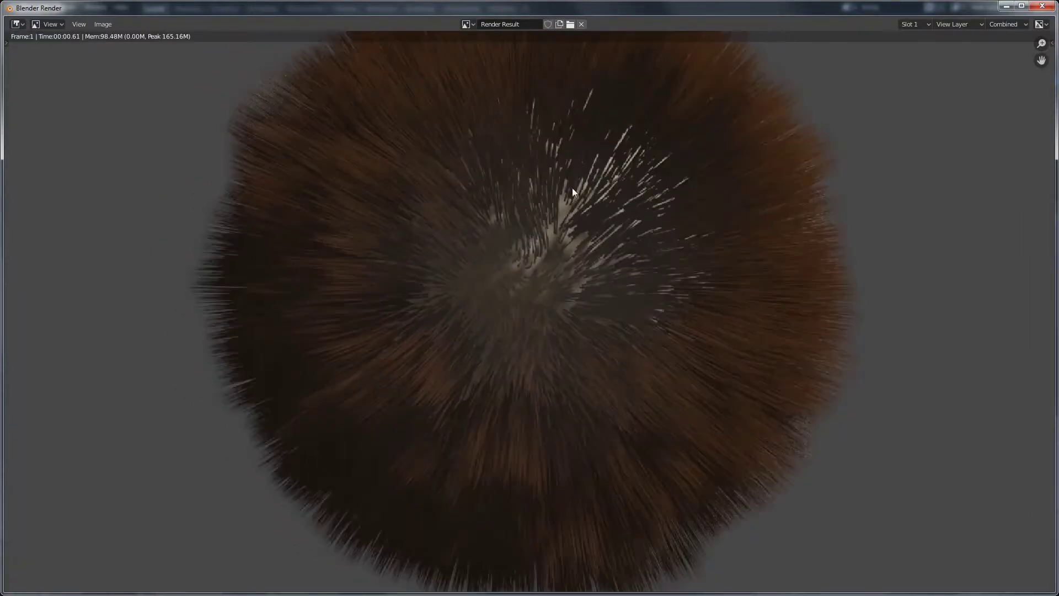
# Switch the render result to Slot 3 and set the children's render amount to 1000
pyautogui.press('3')
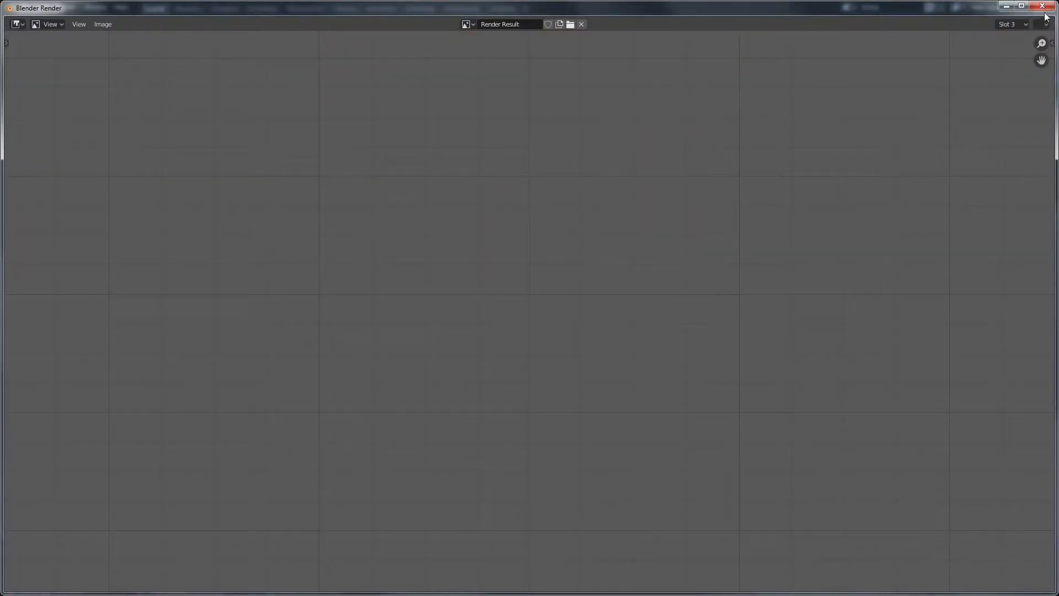
pyautogui.click(1042, 7)
pyautogui.click(1004, 544)
pyautogui.write('1000')
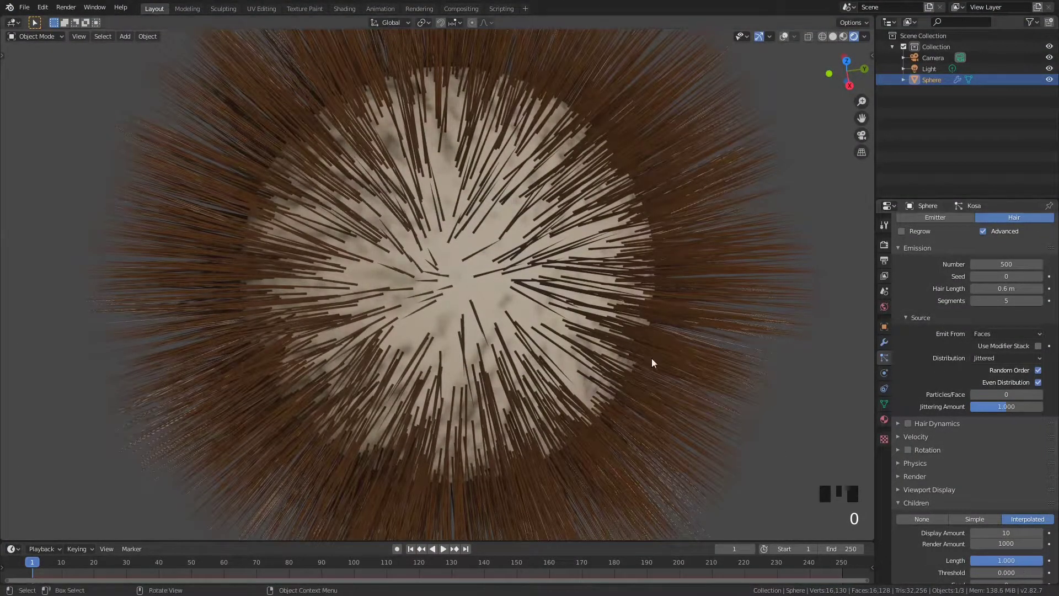
# Render the current frame into Slot 3 and examine the fur's surface detail and outline
pyautogui.press('F12')
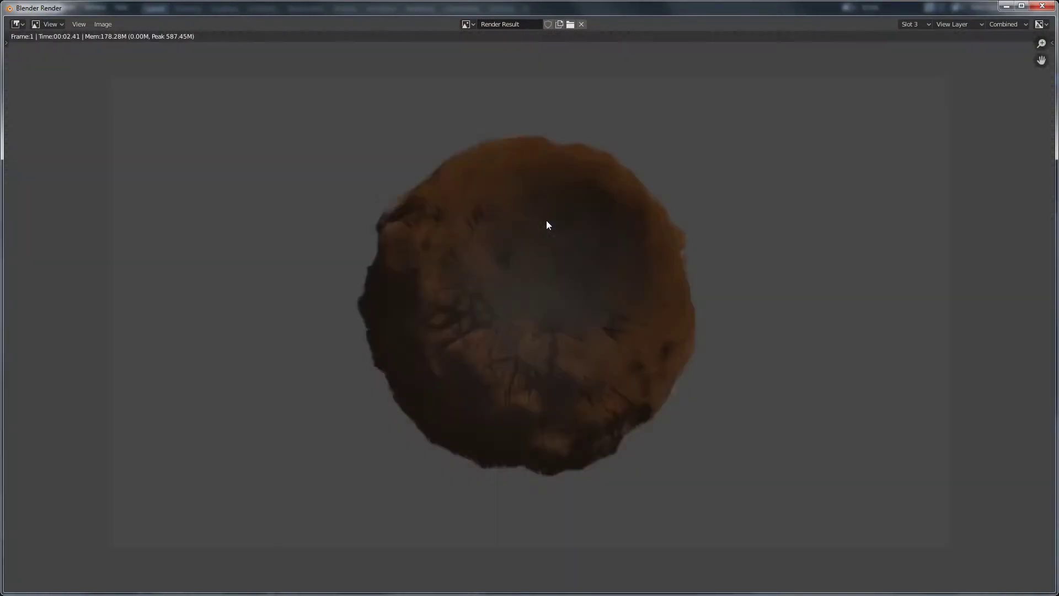
pyautogui.scroll(4, 557, 229)
pyautogui.moveTo(459, 271); pyautogui.dragTo(452, 155, button='middle')
pyautogui.moveTo(690, 275); pyautogui.dragTo(550, 194, button='middle')
pyautogui.scroll(-5, 550, 194)
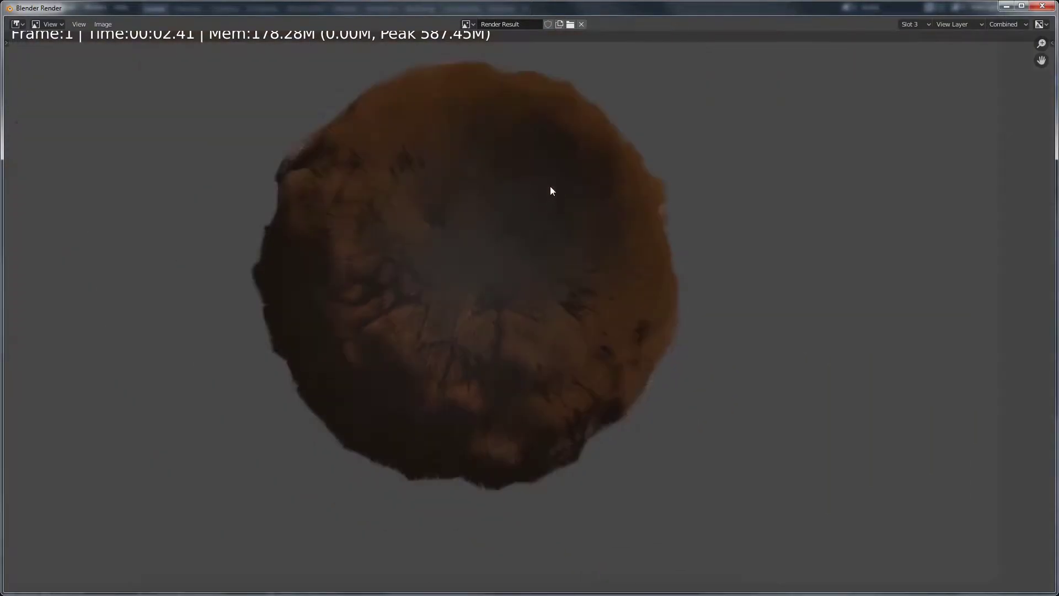
pyautogui.scroll(3, 596, 283)
pyautogui.moveTo(442, 288); pyautogui.dragTo(562, 168, button='middle')
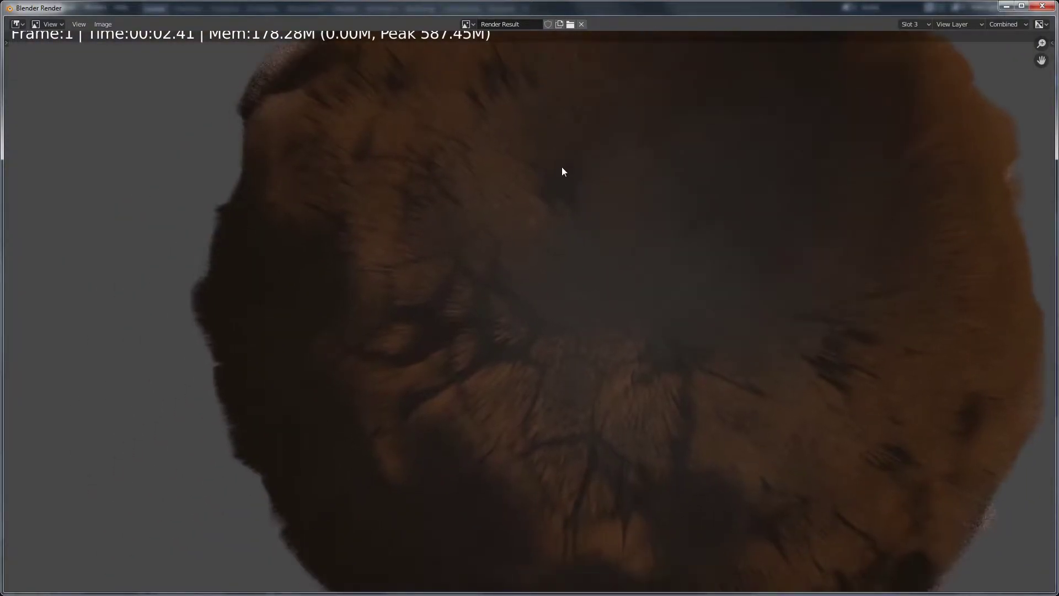
pyautogui.scroll(-3, 561, 167)
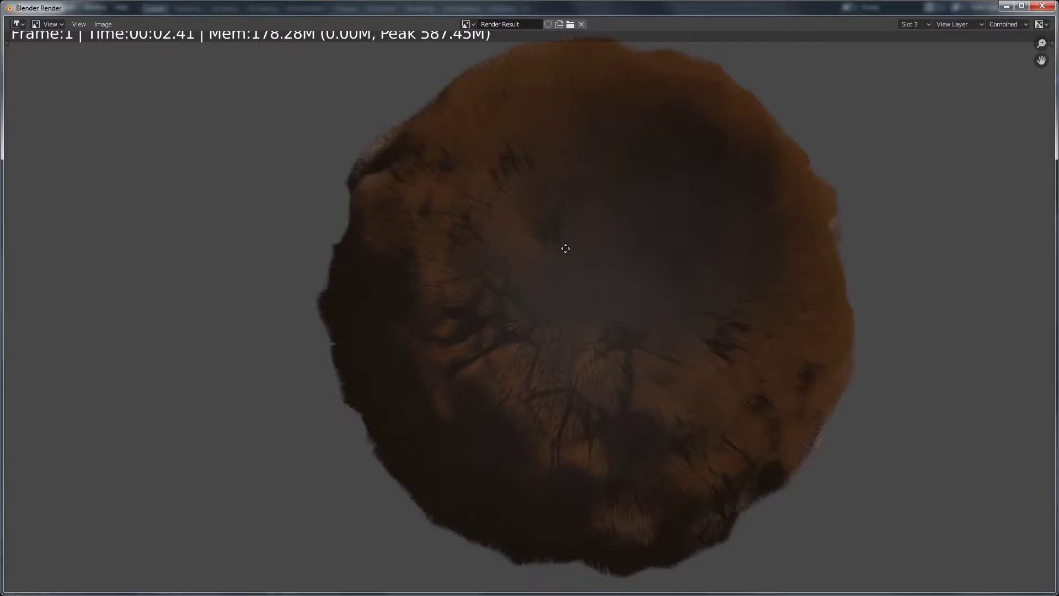
# Compare the Slot 2 and Slot 3 renders for differences in fur density and edge detail
pyautogui.press('j')
pyautogui.moveTo(541, 256); pyautogui.dragTo(599, 248, button='middle')
pyautogui.press('j')
pyautogui.press('j')
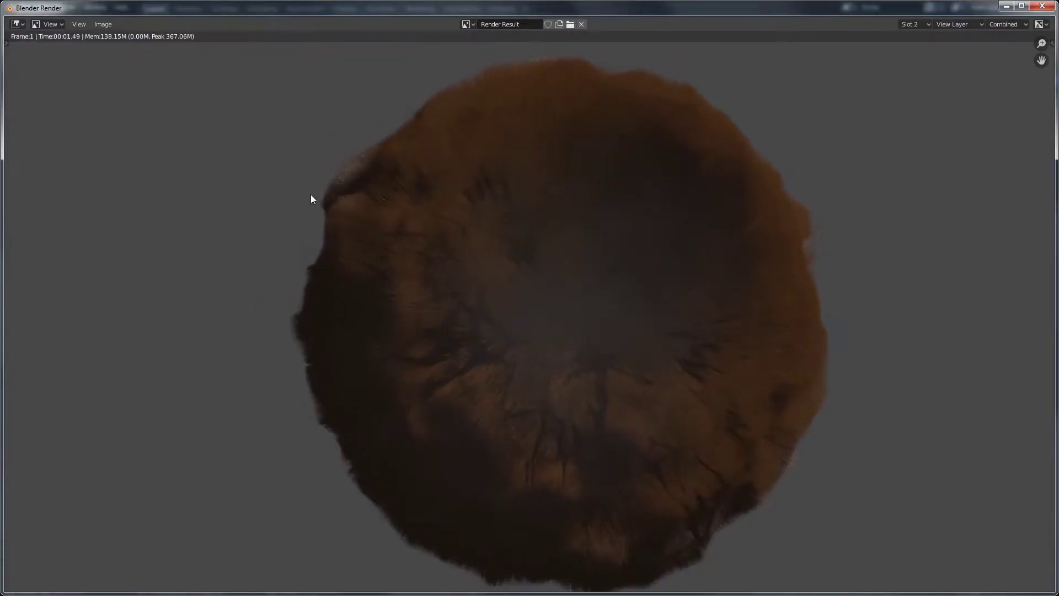
pyautogui.press('j')
pyautogui.press('j')
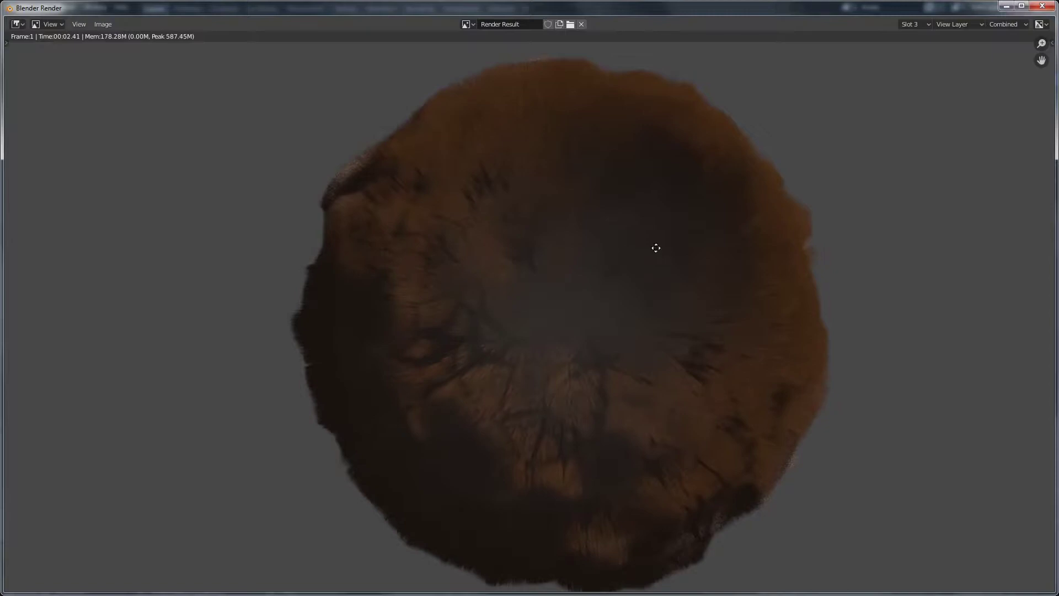
pyautogui.moveTo(654, 246); pyautogui.dragTo(588, 246, button='middle')
pyautogui.moveTo(536, 271); pyautogui.dragTo(582, 243, button='middle')
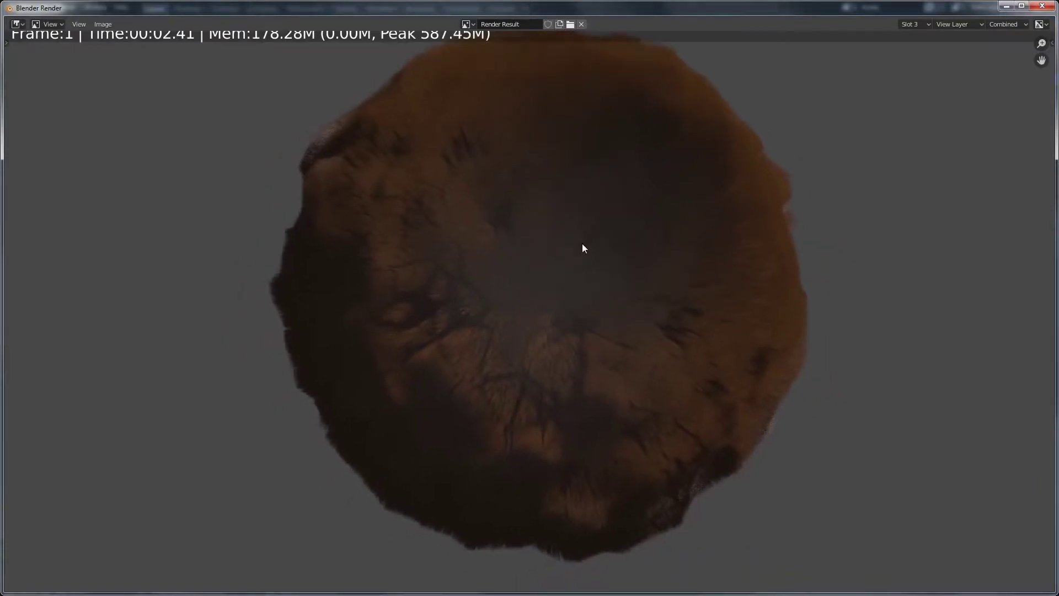
# Review the sparser fur in the Slot 1 render against the denser fur in Slot 2
pyautogui.press('1')
pyautogui.moveTo(631, 280); pyautogui.dragTo(602, 305, button='middle')
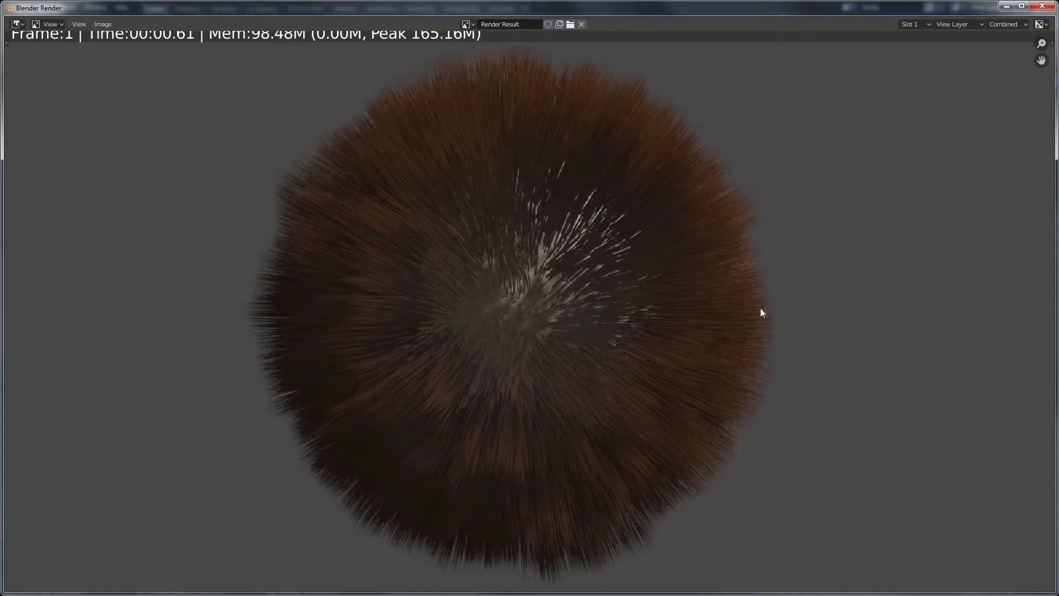
pyautogui.press('2')
pyautogui.moveTo(628, 261); pyautogui.dragTo(565, 272, button='middle')
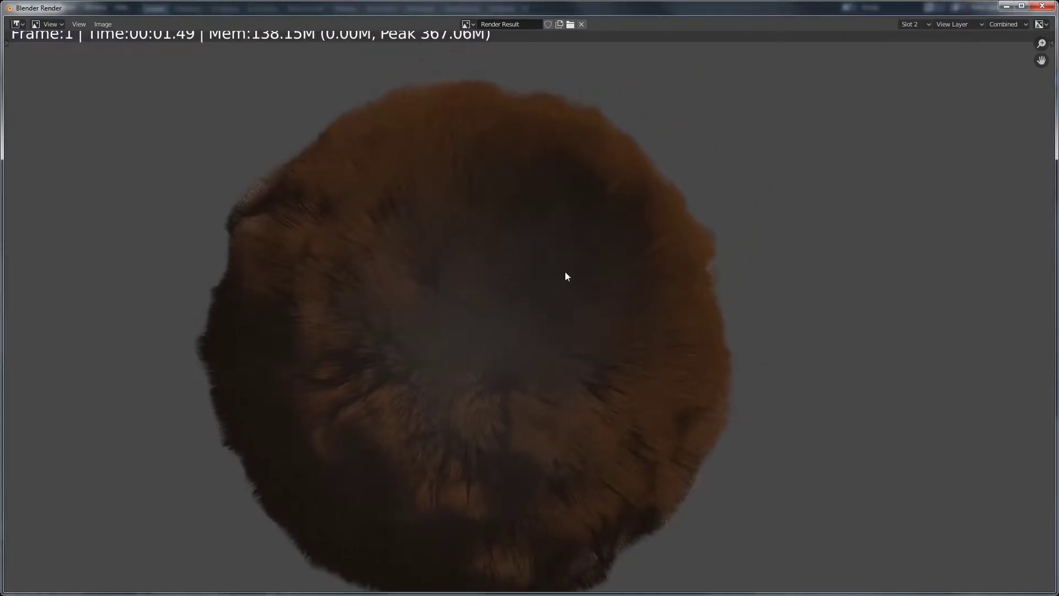
pyautogui.moveTo(478, 334); pyautogui.dragTo(517, 307, button='middle')
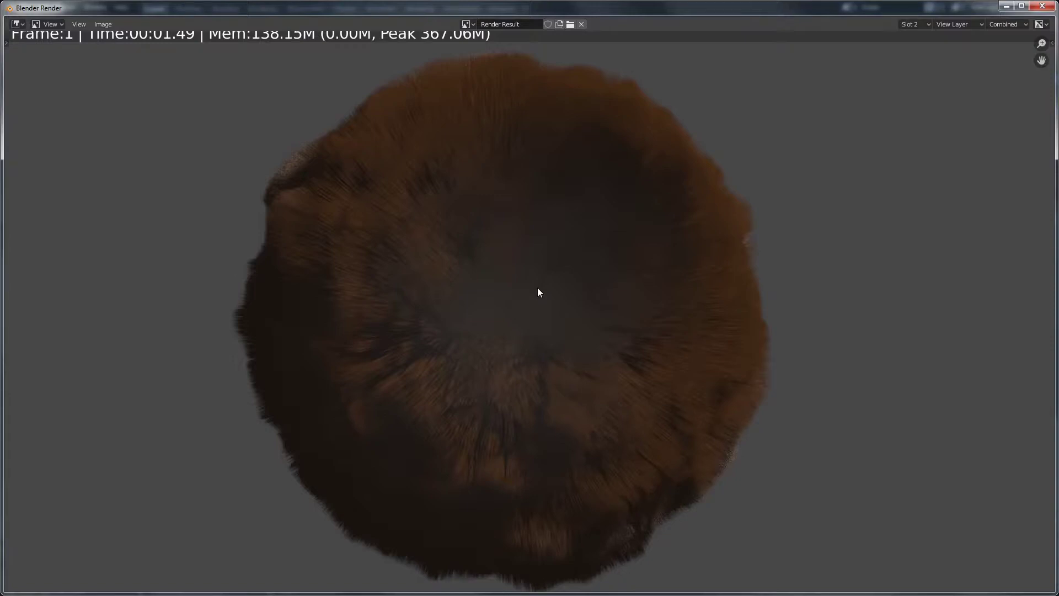
# Set the interpolated children's render amount to 500
pyautogui.click(1009, 544)
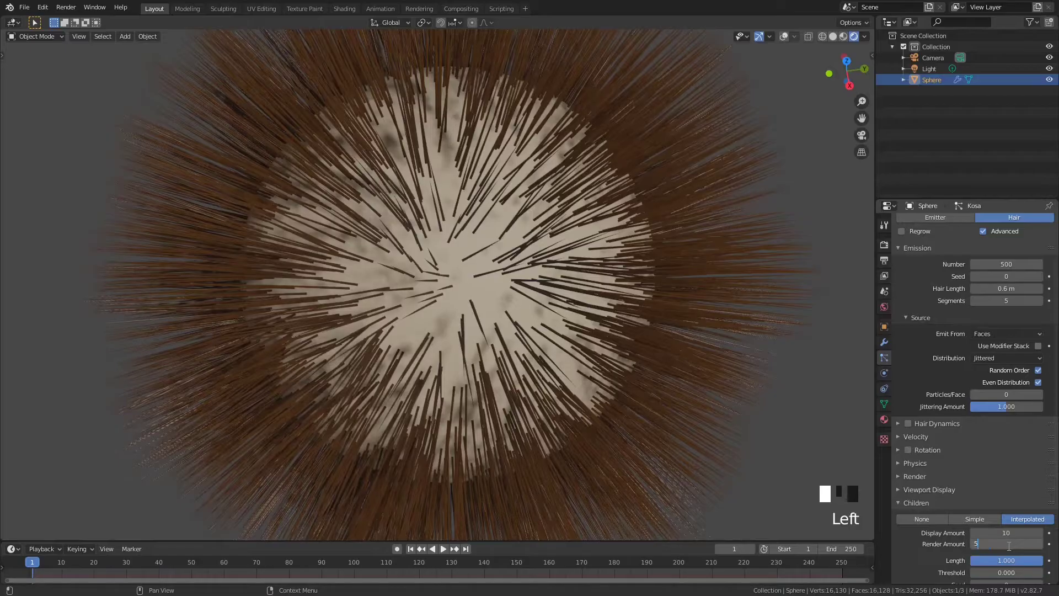
pyautogui.write('500')
pyautogui.click(593, 355)
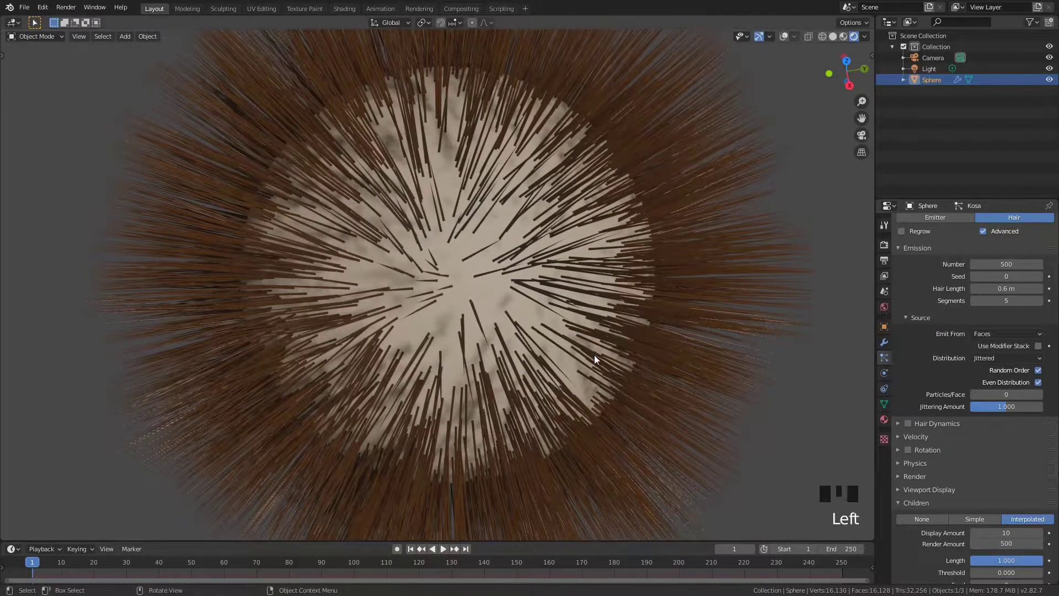
# Switch the viewport to solid shading and turn the overlays back on
pyautogui.scroll(-3, 596, 355)
pyautogui.press('z')
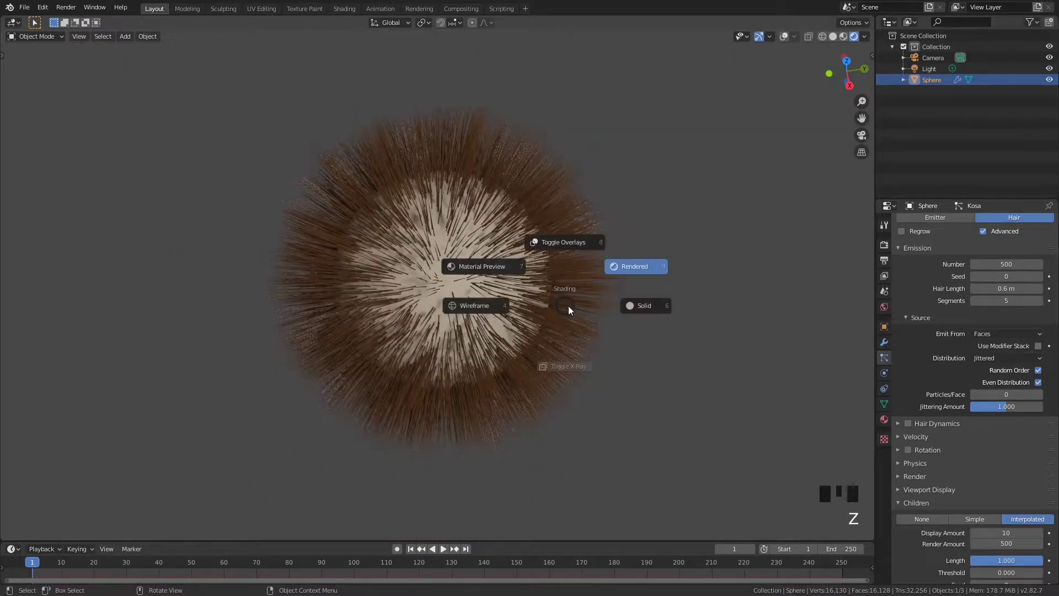
pyautogui.click(629, 306)
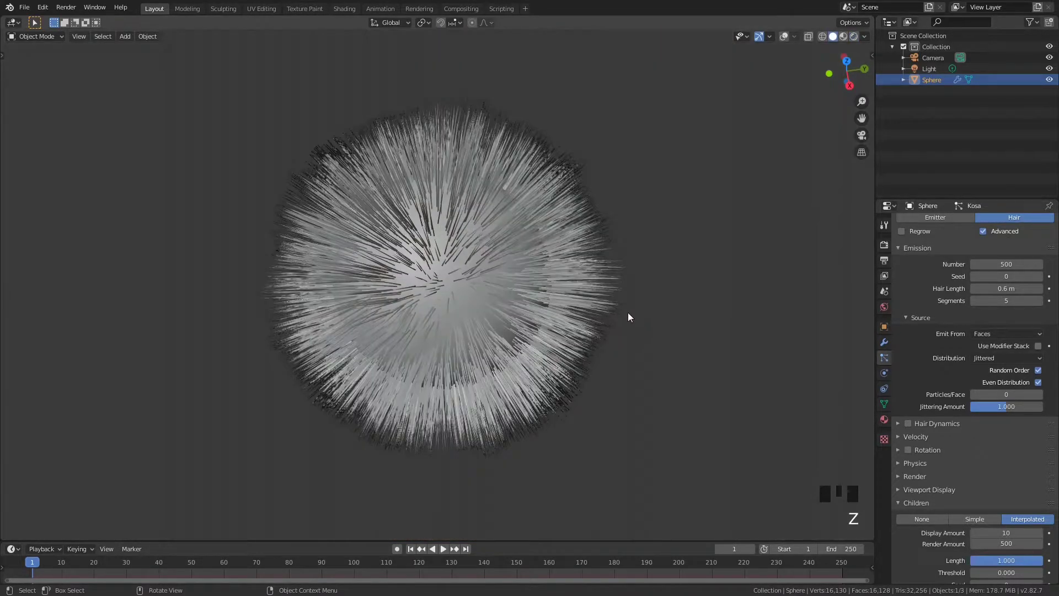
pyautogui.keyDown('shift'); pyautogui.moveTo(458, 176); pyautogui.dragTo(527, 194, button='middle'); pyautogui.keyUp('shift')
pyautogui.press('z')
pyautogui.click(540, 131)
pyautogui.moveTo(541, 131)
pyautogui.keyDown('shift'); pyautogui.mouseDown(button='middle')
pyautogui.moveTo(553, 166)
pyautogui.moveTo(492, 163)
pyautogui.mouseUp(button='middle'); pyautogui.keyUp('shift')
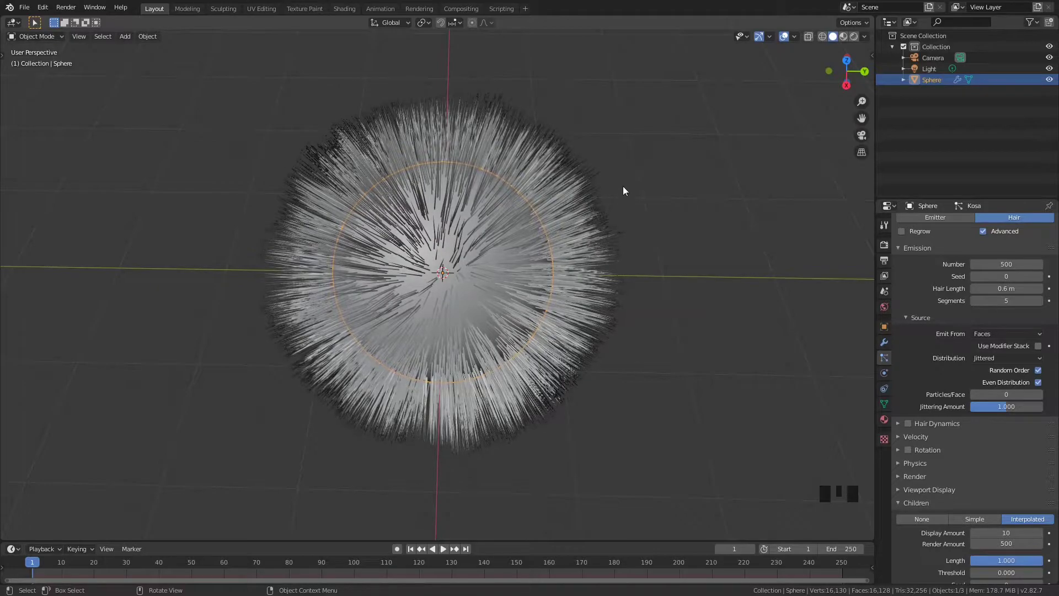
# Try to move a single vertex on the upper part of the sphere in Edit Mode
pyautogui.press('Tab')
pyautogui.scroll(2, 515, 270)
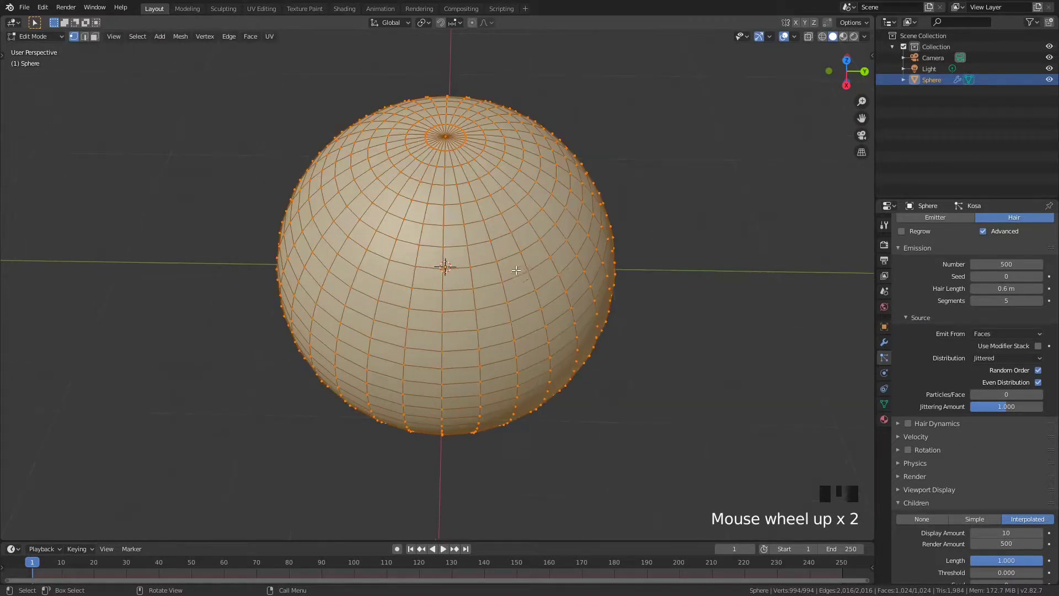
pyautogui.rightClick(548, 259)
pyautogui.moveTo(541, 240); pyautogui.dragTo(682, 194)
pyautogui.click(542, 241)
pyautogui.press('g')
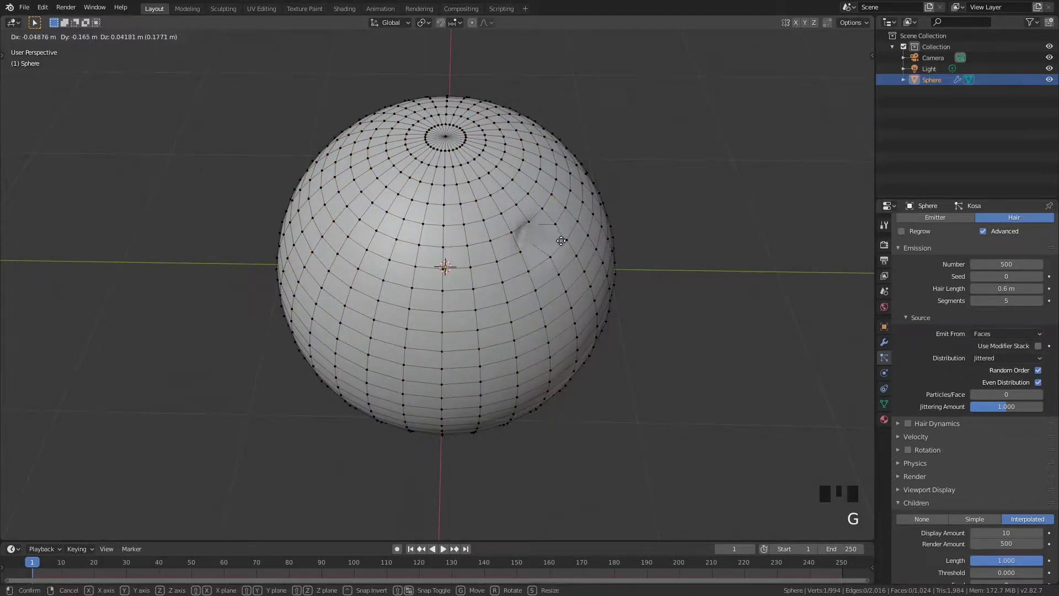
pyautogui.rightClick(585, 248)
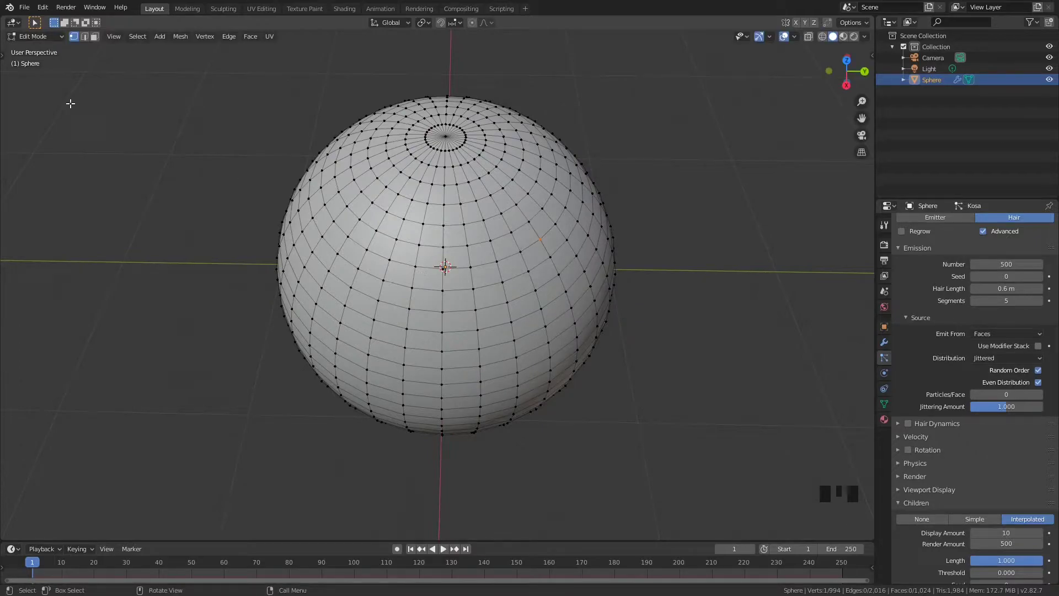
# Review the available interaction modes and return the sphere to Object Mode
pyautogui.click(46, 37)
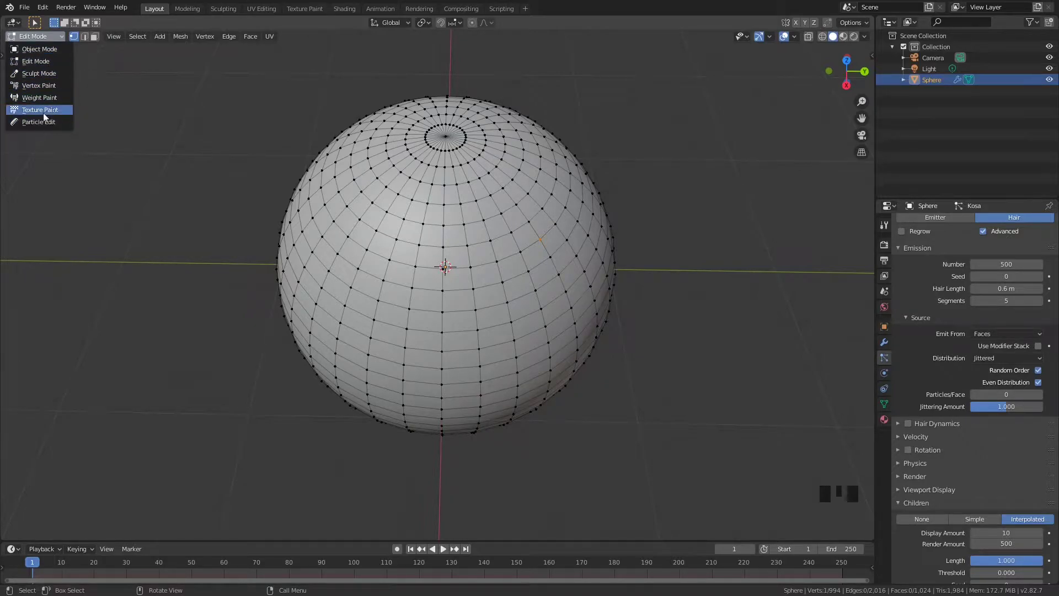
pyautogui.click(53, 38)
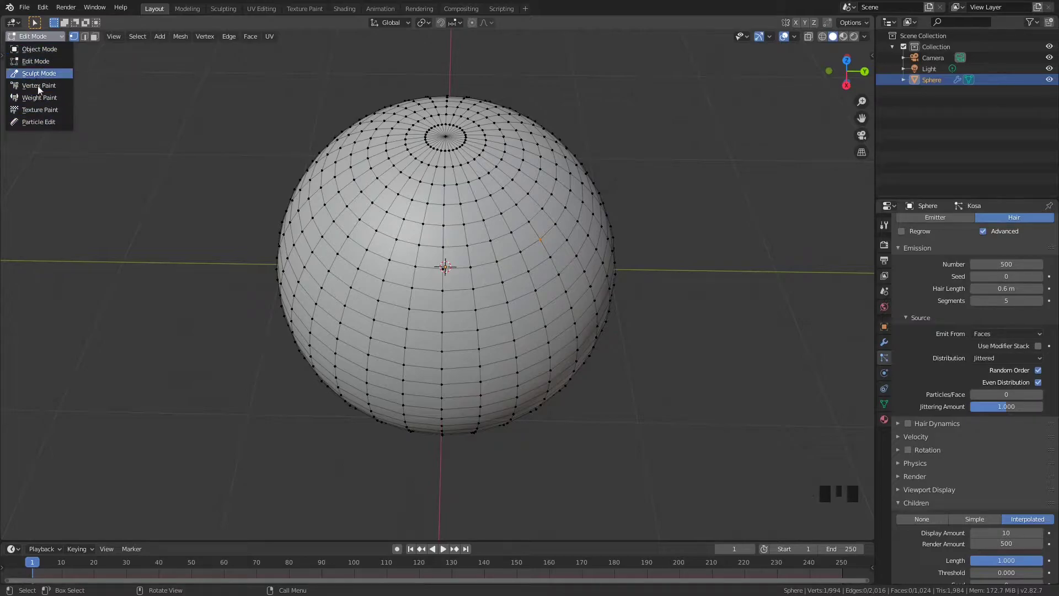
pyautogui.click(196, 112)
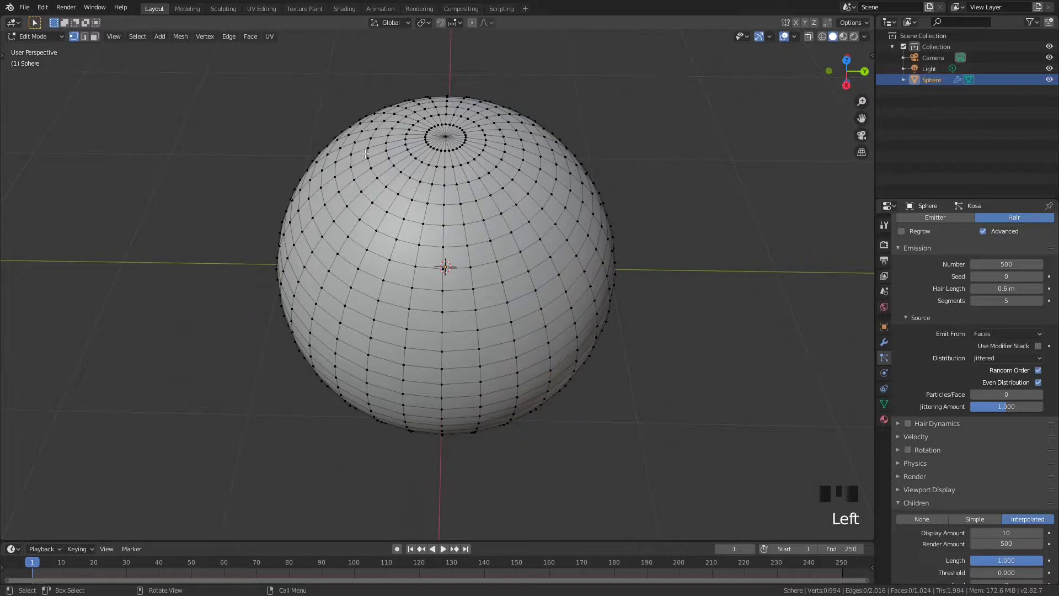
pyautogui.hotkey('ctrl', 'Tab')
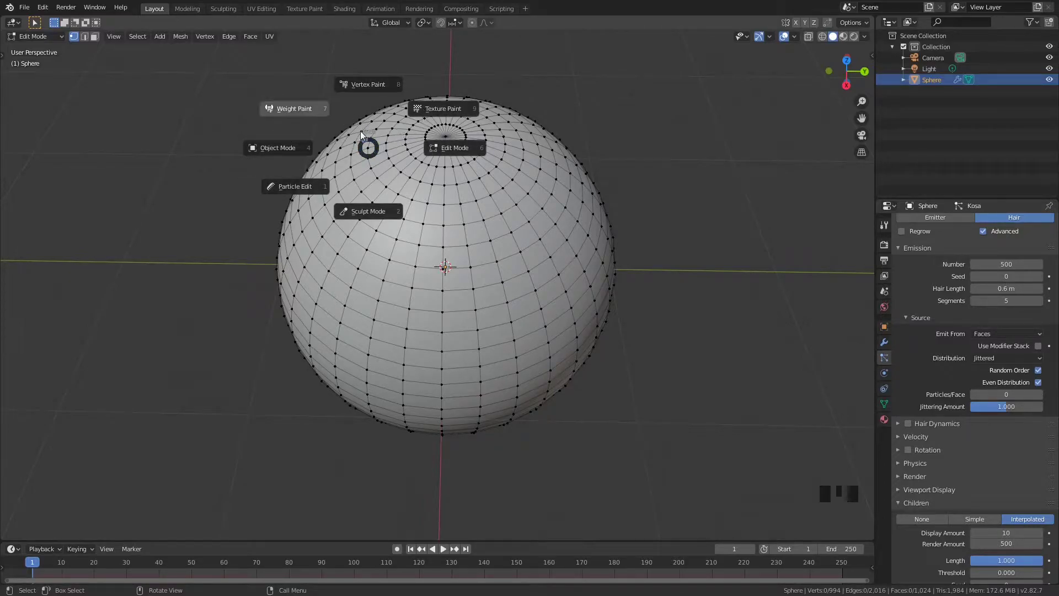
pyautogui.click(286, 151)
pyautogui.moveTo(293, 164); pyautogui.dragTo(544, 174, button='middle')
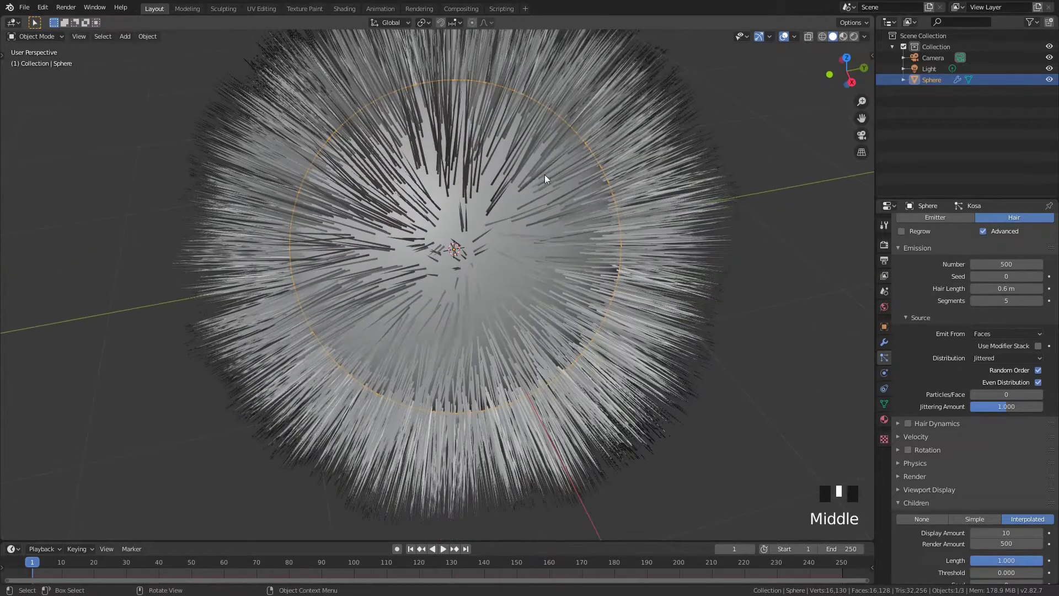
pyautogui.press('Tab')
pyautogui.press('Tab')
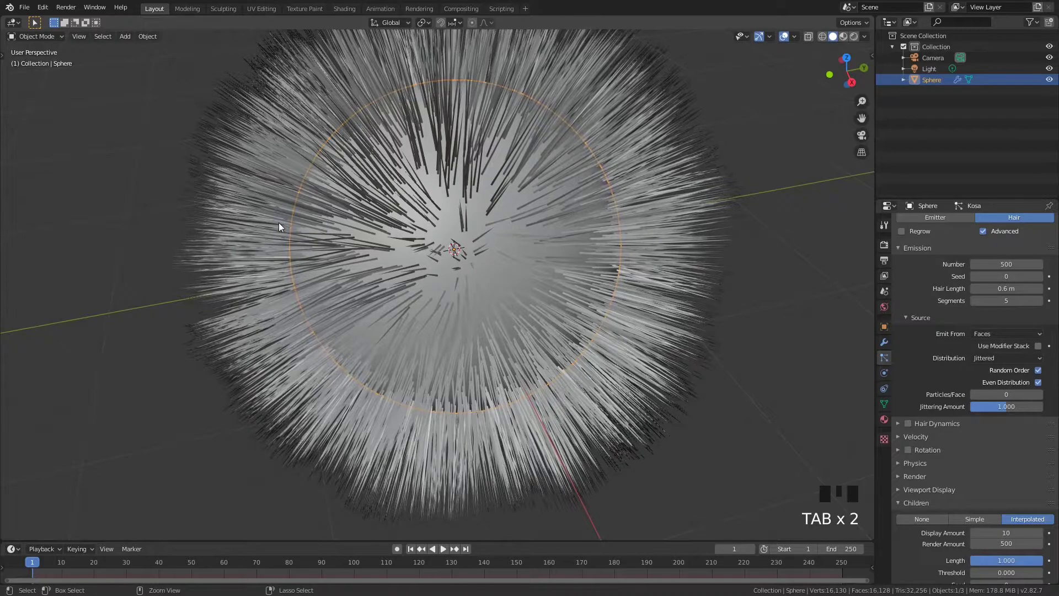
# Switch the sphere to Particle Edit mode and show the tool shelf with the hair brushes
pyautogui.hotkey('ctrl', 'Tab')
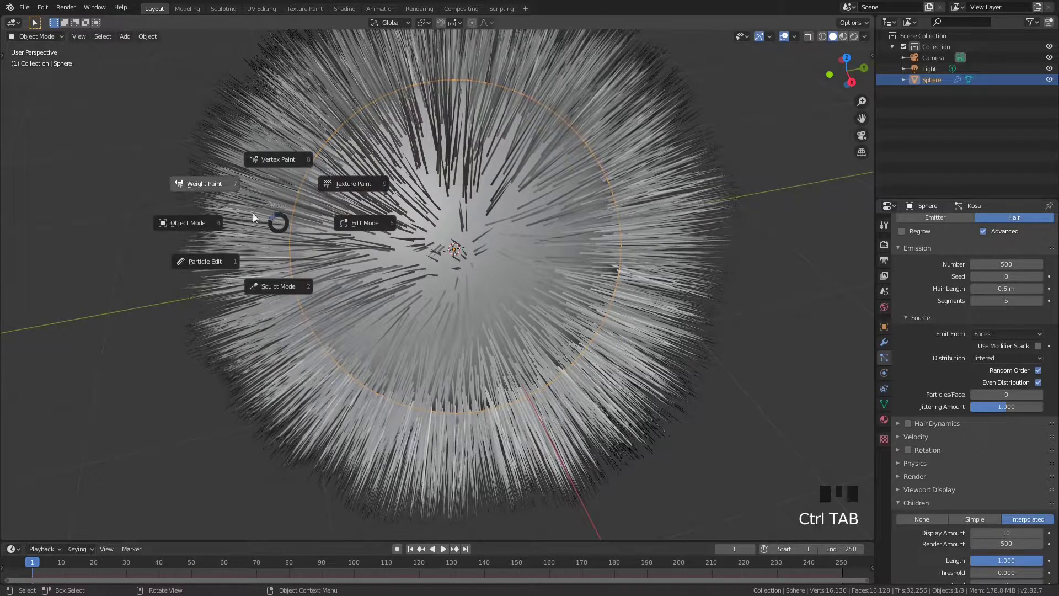
pyautogui.click(206, 262)
pyautogui.scroll(-3, 463, 168)
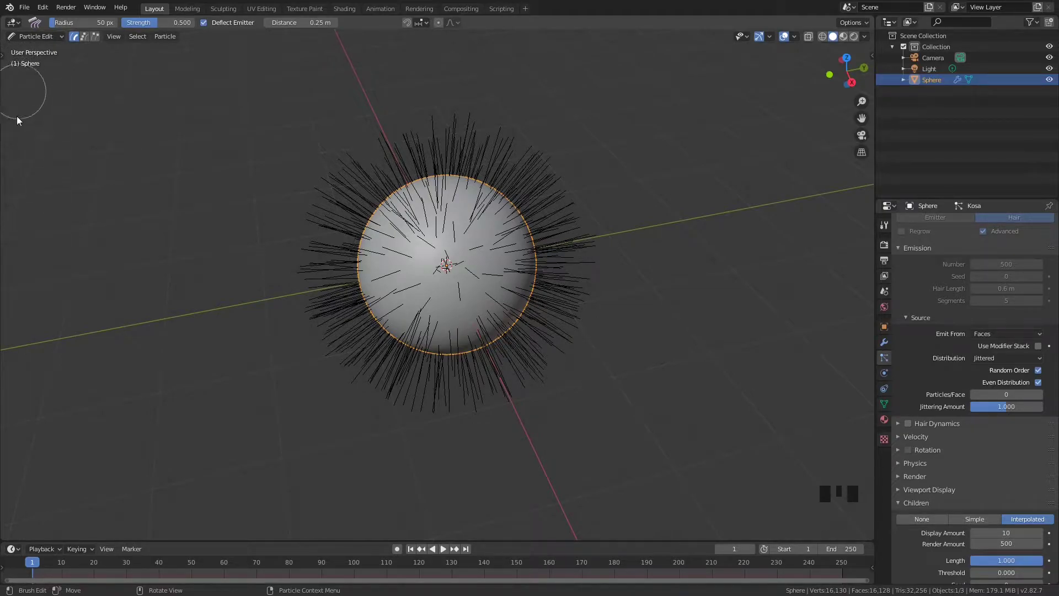
pyautogui.press('t')
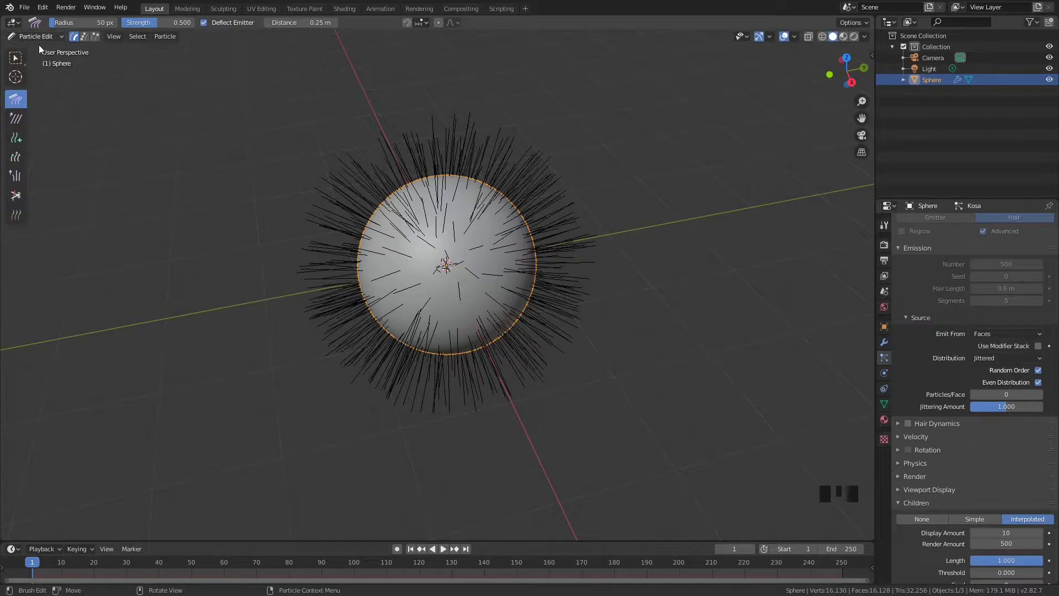
# Comb the guide hairs downward over the front and an adjacent side of the sphere with the Comb brush
pyautogui.scroll(2, 442, 225)
pyautogui.keyDown('shift'); pyautogui.moveTo(477, 188); pyautogui.dragTo(442, 217, button='middle'); pyautogui.keyUp('shift')
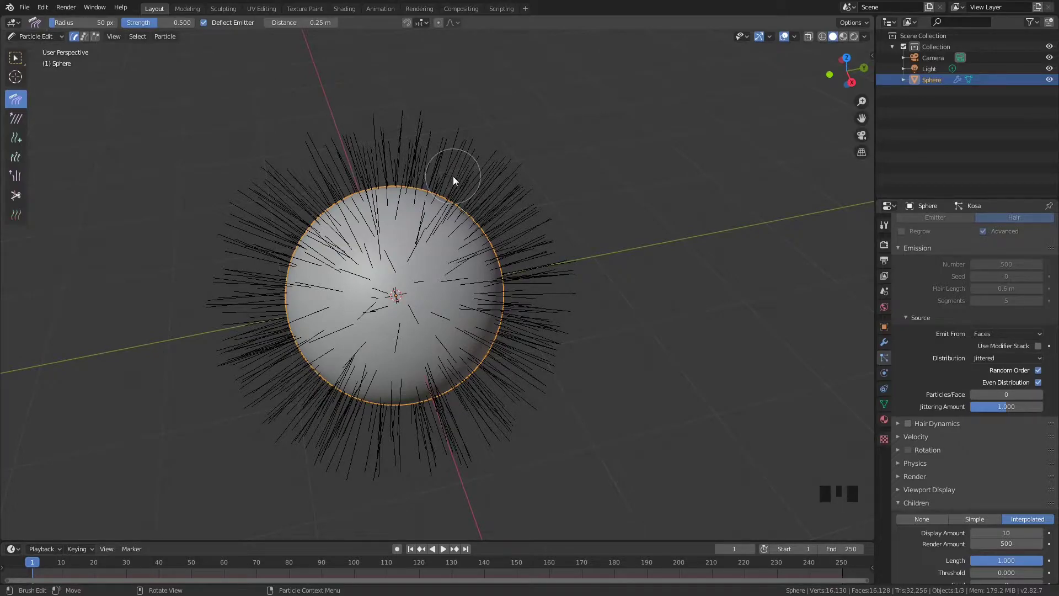
pyautogui.moveTo(360, 207); pyautogui.dragTo(379, 185, button='middle')
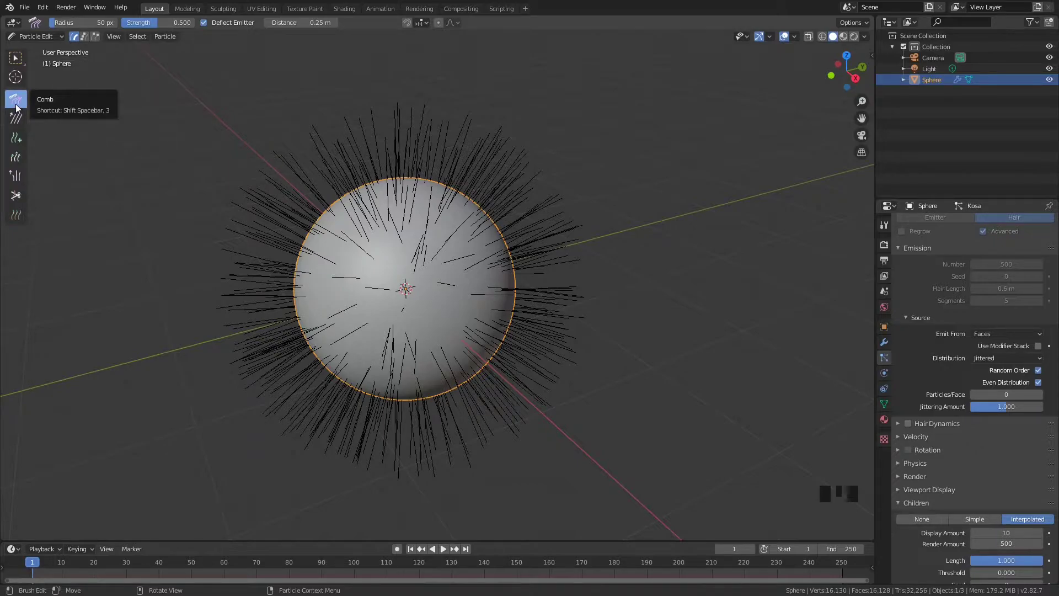
pyautogui.moveTo(359, 157); pyautogui.dragTo(404, 138, button='middle')
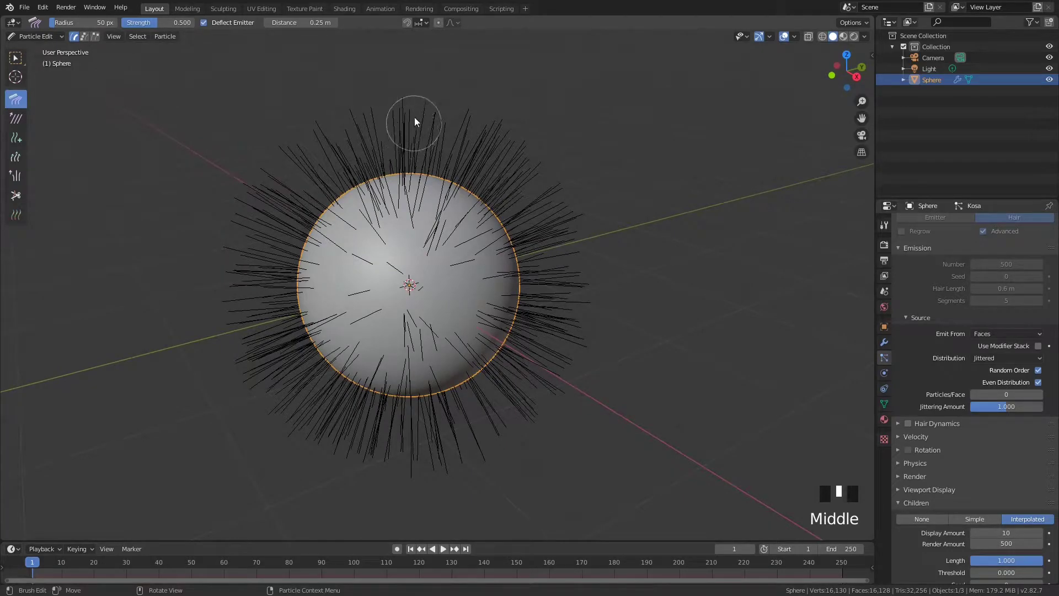
pyautogui.moveTo(399, 122)
pyautogui.mouseDown()
pyautogui.moveTo(458, 140)
pyautogui.moveTo(528, 193)
pyautogui.moveTo(557, 296)
pyautogui.moveTo(533, 371)
pyautogui.moveTo(464, 223)
pyautogui.moveTo(392, 133)
pyautogui.moveTo(259, 293)
pyautogui.moveTo(346, 398)
pyautogui.mouseUp()
pyautogui.moveTo(346, 399)
pyautogui.mouseDown(button='middle')
pyautogui.moveTo(424, 317)
pyautogui.moveTo(492, 310)
pyautogui.mouseUp(button='middle')
pyautogui.moveTo(484, 158)
pyautogui.mouseDown()
pyautogui.moveTo(594, 261)
pyautogui.moveTo(522, 408)
pyautogui.moveTo(481, 423)
pyautogui.mouseUp()
pyautogui.moveTo(392, 135)
pyautogui.mouseDown()
pyautogui.moveTo(312, 237)
pyautogui.moveTo(350, 408)
pyautogui.mouseUp()
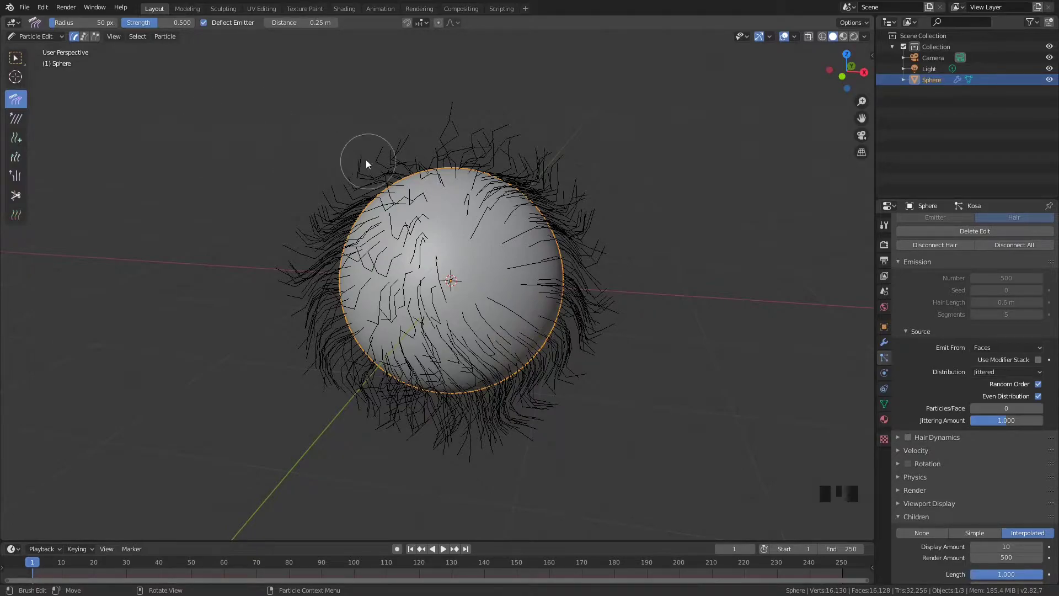
# Enlarge the Comb brush radius to 272 px and comb the hair downward across the sphere
pyautogui.moveTo(73, 23); pyautogui.dragTo(105, 23)
pyautogui.moveTo(530, 158)
pyautogui.mouseDown()
pyautogui.moveTo(432, 164)
pyautogui.moveTo(370, 219)
pyautogui.moveTo(376, 361)
pyautogui.mouseUp()
pyautogui.moveTo(511, 193)
pyautogui.mouseDown()
pyautogui.moveTo(501, 386)
pyautogui.moveTo(439, 419)
pyautogui.mouseUp()
# Raise the Comb brush strength to 1.000 and comb the hair down along the sphere with long strokes
pyautogui.moveTo(161, 23); pyautogui.dragTo(195, 23)
pyautogui.moveTo(449, 190)
pyautogui.mouseDown()
pyautogui.moveTo(370, 283)
pyautogui.moveTo(379, 412)
pyautogui.mouseUp()
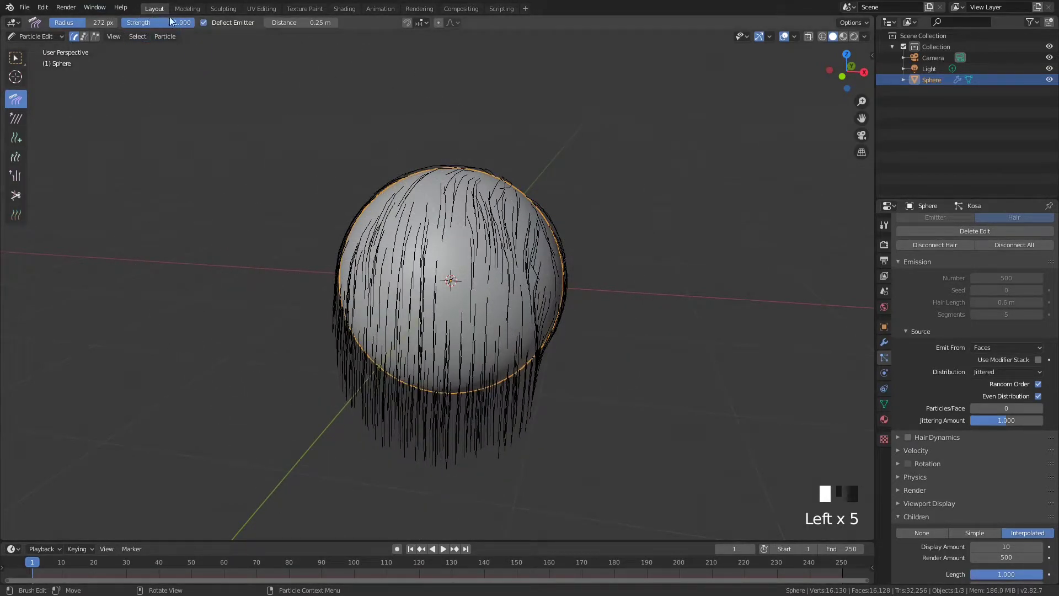
pyautogui.moveTo(406, 197)
pyautogui.mouseDown()
pyautogui.moveTo(364, 318)
pyautogui.moveTo(432, 406)
pyautogui.mouseUp()
pyautogui.moveTo(502, 181)
pyautogui.mouseDown()
pyautogui.moveTo(517, 367)
pyautogui.moveTo(460, 401)
pyautogui.mouseUp()
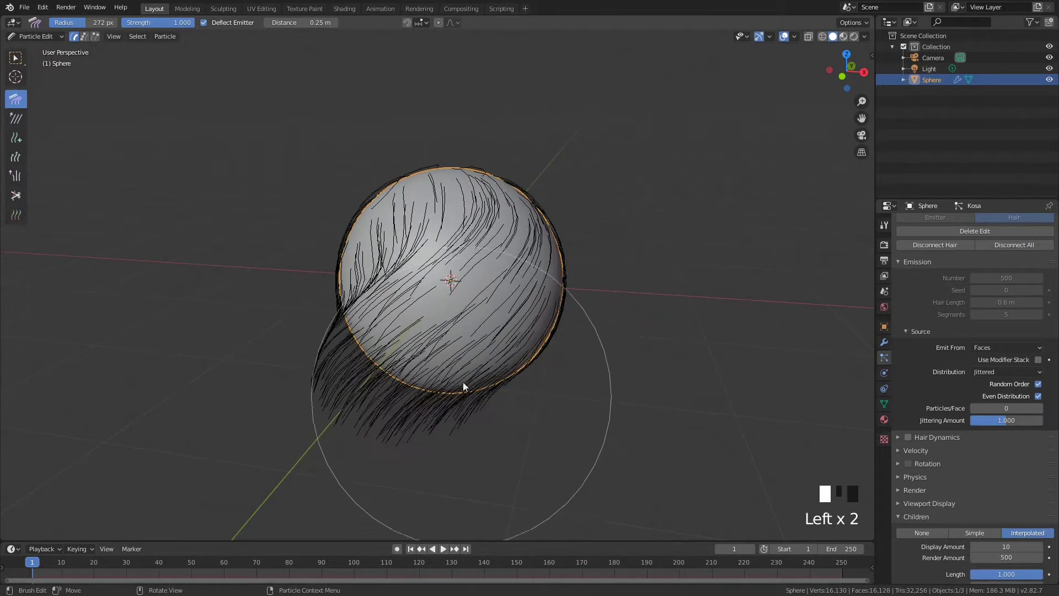
# Lower the Comb brush strength to 0.090 and gently comb the hair along the sphere's lower edge
pyautogui.moveTo(165, 22); pyautogui.dragTo(128, 22)
pyautogui.moveTo(364, 334); pyautogui.dragTo(433, 393)
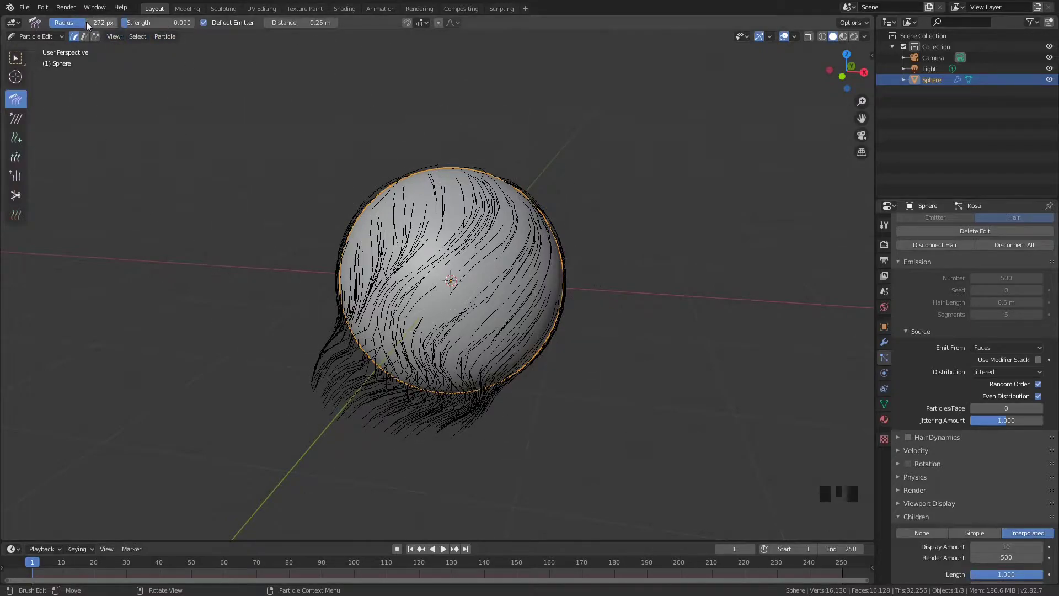
pyautogui.moveTo(316, 353)
pyautogui.mouseDown()
pyautogui.moveTo(385, 395)
pyautogui.moveTo(408, 386)
pyautogui.mouseUp()
# Reduce the Comb brush radius to 54 px, restore strength to 1.000, and gather the hair tips below the sphere into a point
pyautogui.moveTo(86, 21); pyautogui.dragTo(57, 23)
pyautogui.moveTo(324, 349)
pyautogui.mouseDown()
pyautogui.moveTo(354, 403)
pyautogui.moveTo(431, 422)
pyautogui.mouseUp()
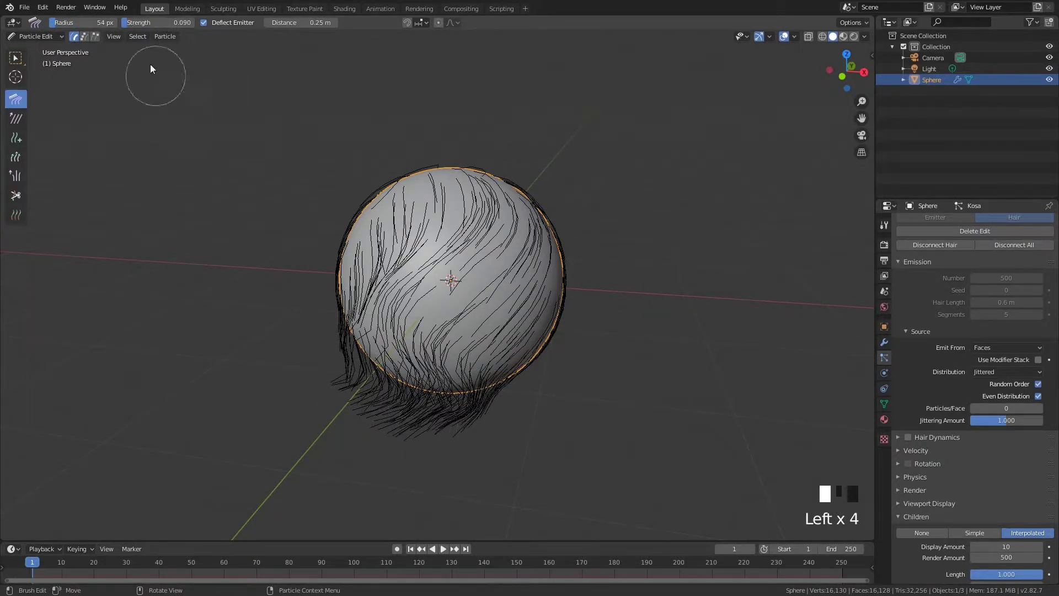
pyautogui.moveTo(134, 23); pyautogui.dragTo(193, 23)
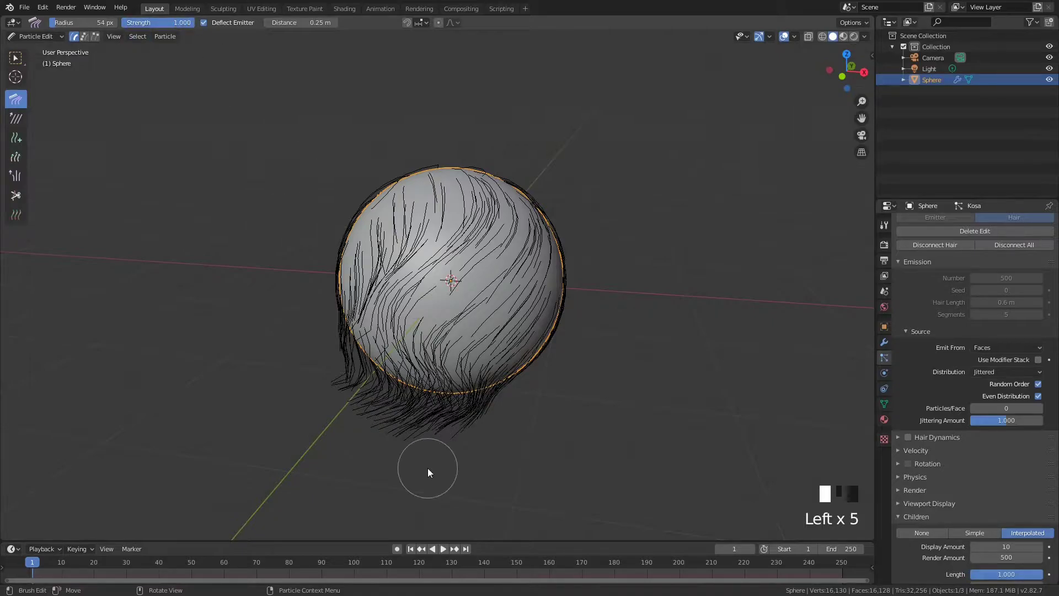
pyautogui.moveTo(339, 357)
pyautogui.mouseDown()
pyautogui.moveTo(393, 409)
pyautogui.moveTo(511, 341)
pyautogui.mouseUp()
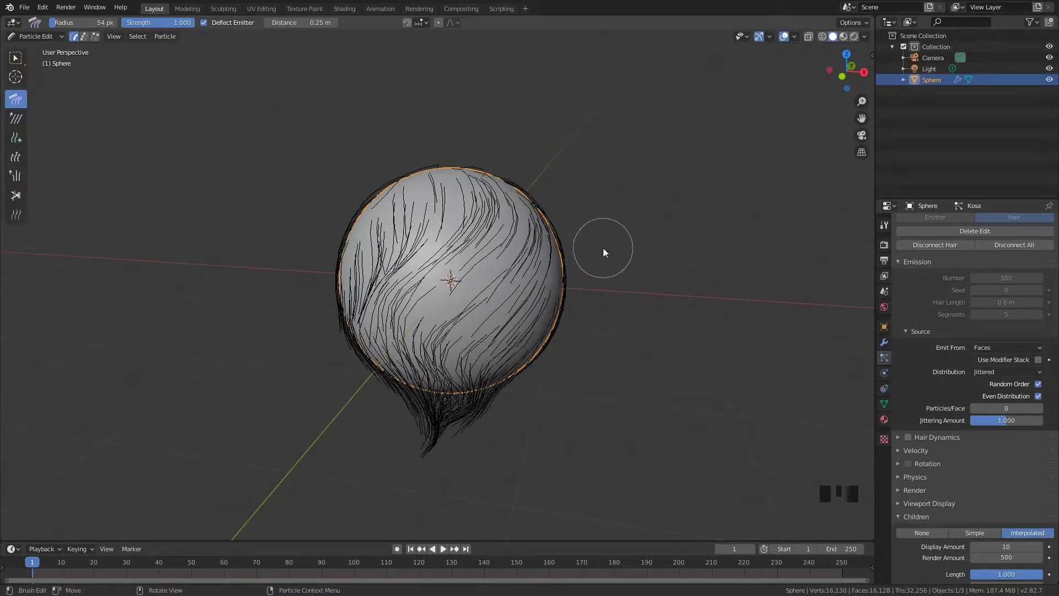
# Resize the Comb brush to a 43 px radius and set its strength to 0.709
pyautogui.press('f')
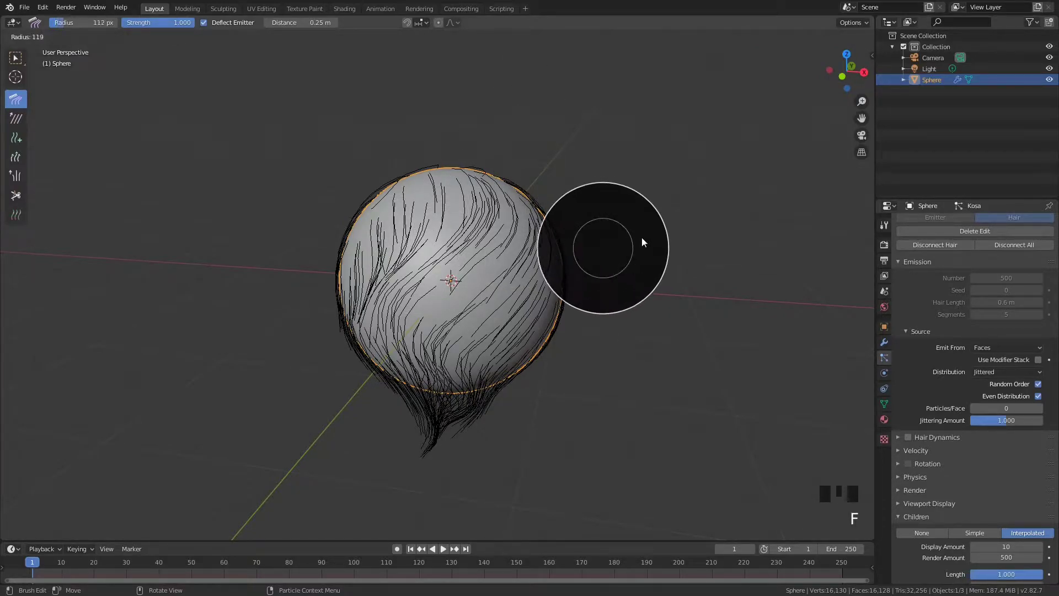
pyautogui.click(679, 230)
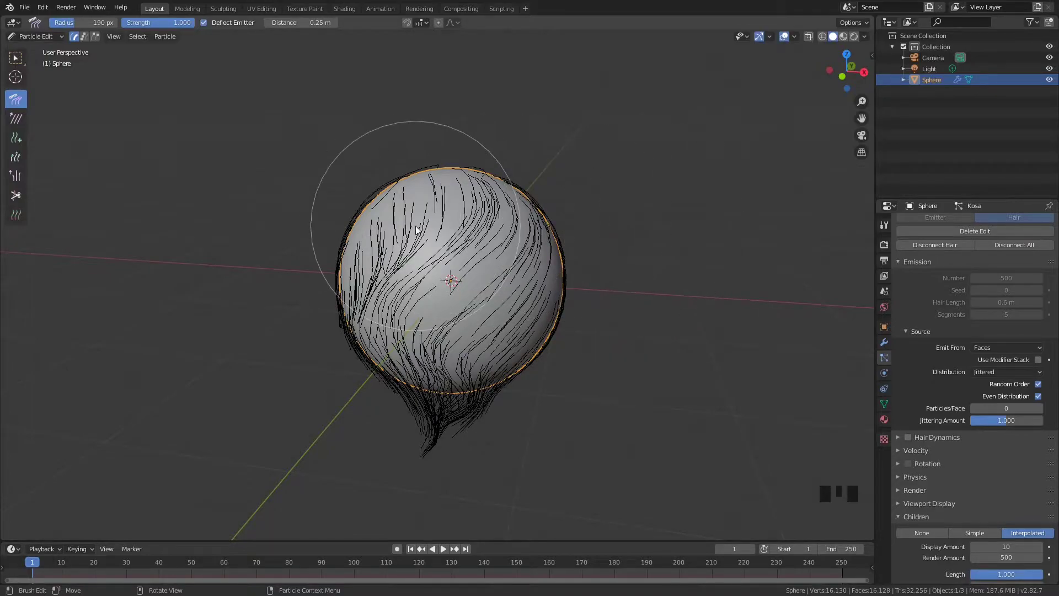
pyautogui.press('f')
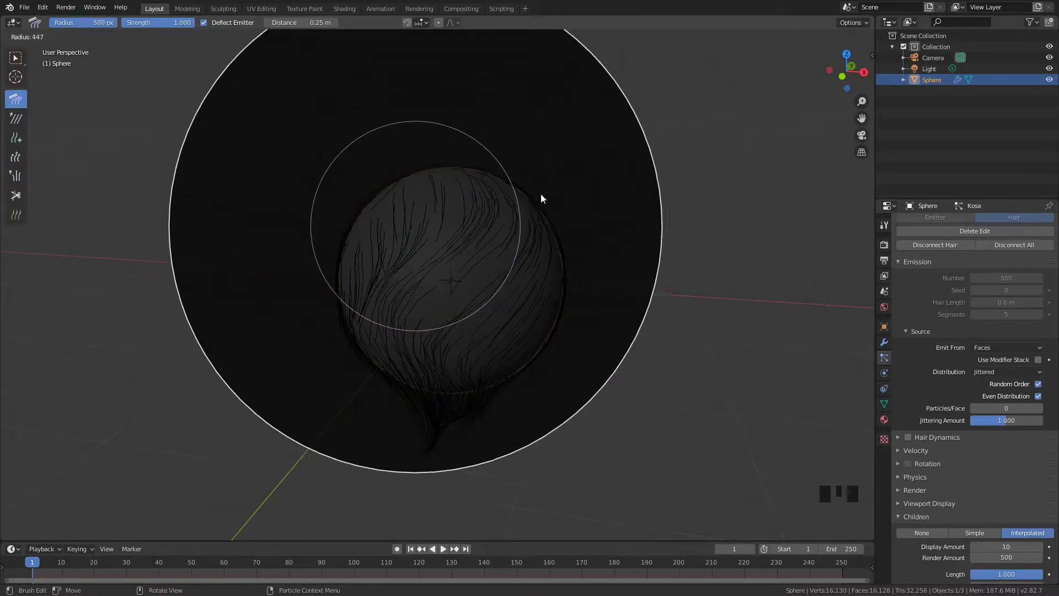
pyautogui.click(334, 215)
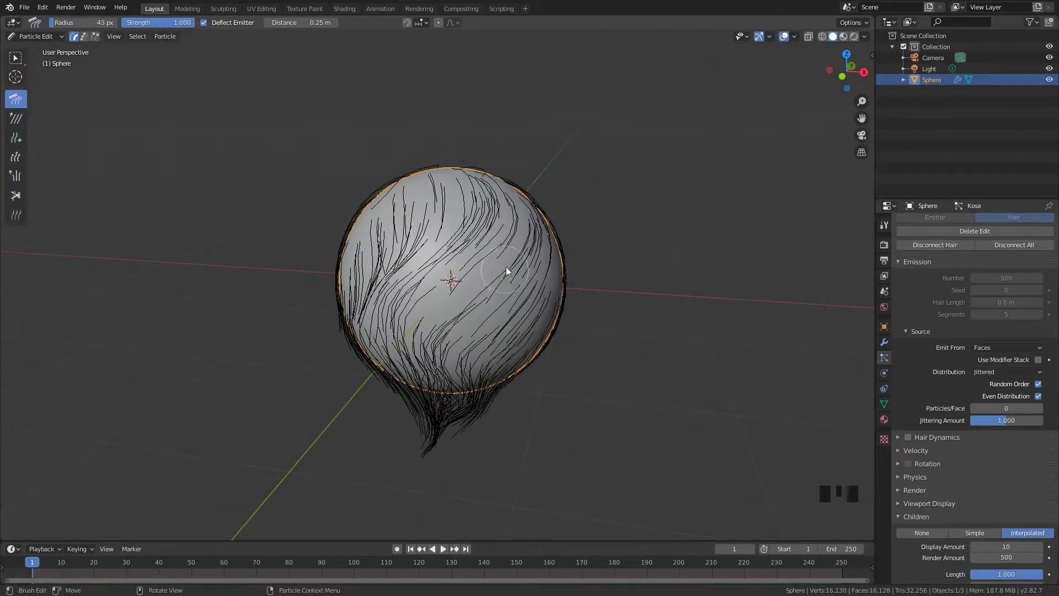
pyautogui.hotkey('shift', 'f')
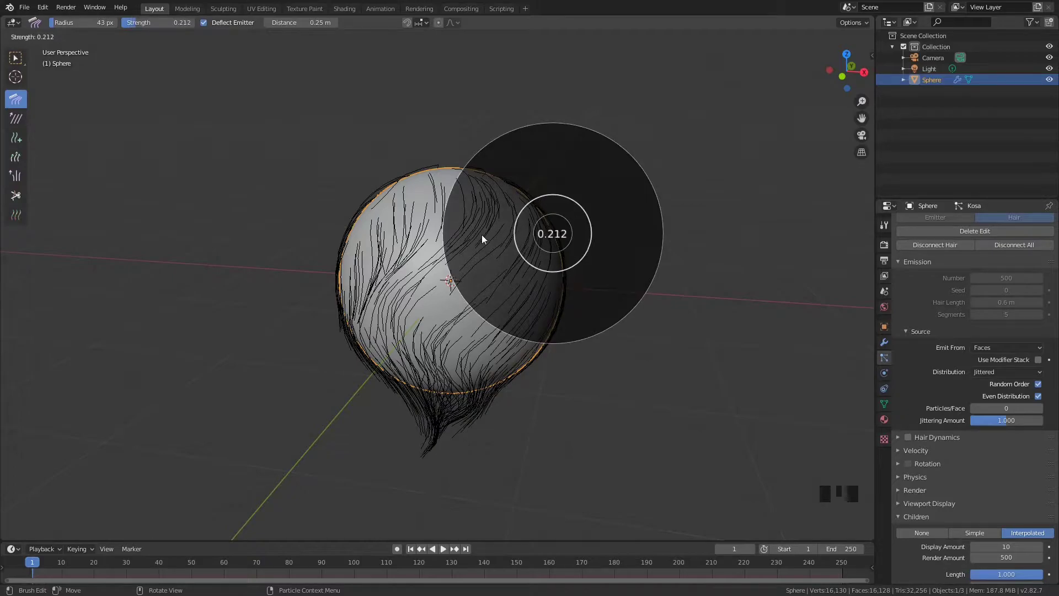
pyautogui.click(523, 230)
# Comb the front hair down from the sphere's crown, enlarging the brush radius to 121 px
pyautogui.moveTo(523, 232)
pyautogui.mouseDown(button='middle')
pyautogui.moveTo(488, 263)
pyautogui.moveTo(521, 259)
pyautogui.mouseUp(button='middle')
pyautogui.moveTo(433, 174)
pyautogui.mouseDown()
pyautogui.moveTo(379, 350)
pyautogui.moveTo(422, 362)
pyautogui.mouseUp()
pyautogui.press('f')
pyautogui.click(408, 278)
pyautogui.moveTo(397, 182)
pyautogui.mouseDown()
pyautogui.moveTo(378, 230)
pyautogui.moveTo(454, 407)
pyautogui.mouseUp()
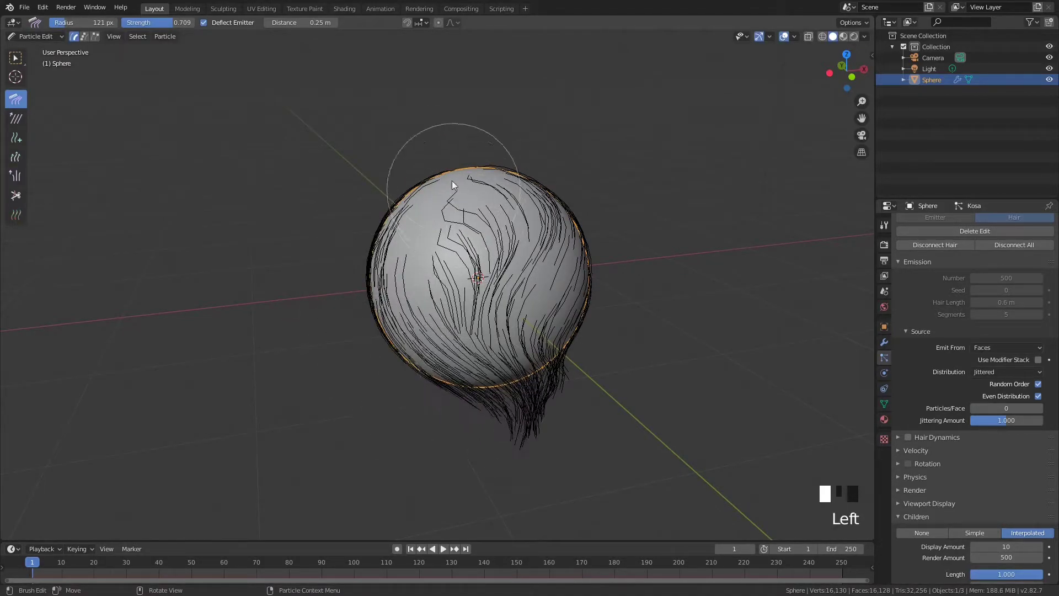
pyautogui.moveTo(458, 160); pyautogui.dragTo(508, 425)
pyautogui.moveTo(512, 160); pyautogui.dragTo(518, 428)
# Comb the hair downward from the crown on the other sides of the sphere, working all the way around
pyautogui.moveTo(517, 429)
pyautogui.mouseDown(button='middle')
pyautogui.moveTo(608, 349)
pyautogui.moveTo(551, 275)
pyautogui.mouseUp(button='middle')
pyautogui.moveTo(405, 171); pyautogui.dragTo(492, 423)
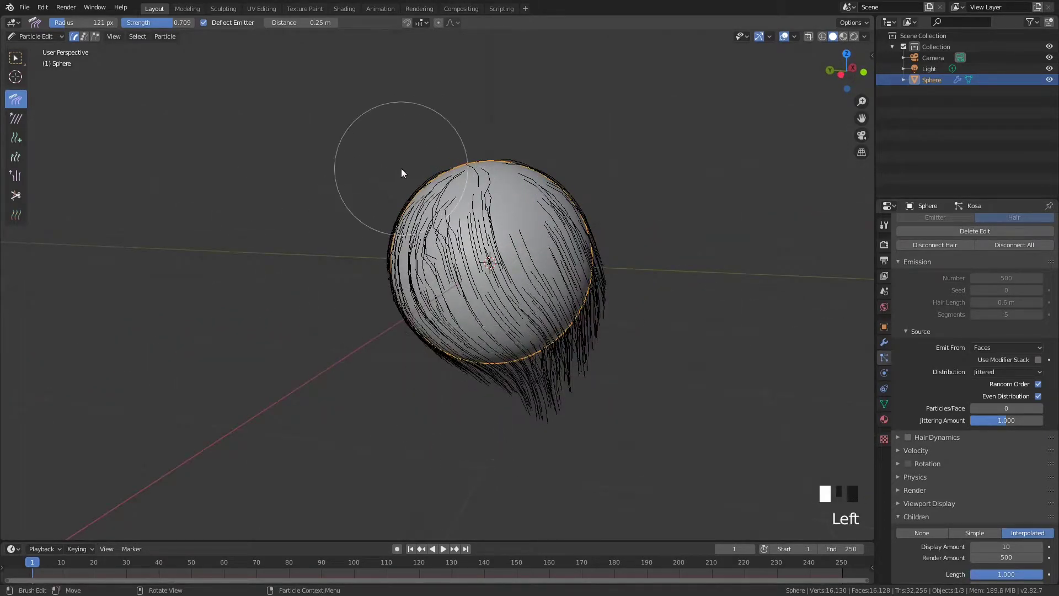
pyautogui.moveTo(402, 171); pyautogui.dragTo(425, 173, button='middle')
pyautogui.moveTo(391, 187)
pyautogui.mouseDown()
pyautogui.moveTo(369, 246)
pyautogui.moveTo(394, 354)
pyautogui.mouseUp()
pyautogui.moveTo(302, 230); pyautogui.dragTo(404, 231, button='middle')
pyautogui.moveTo(327, 186)
pyautogui.mouseDown()
pyautogui.moveTo(319, 204)
pyautogui.moveTo(415, 362)
pyautogui.mouseUp()
pyautogui.moveTo(415, 362)
pyautogui.mouseDown(button='middle')
pyautogui.moveTo(391, 190)
pyautogui.moveTo(348, 185)
pyautogui.mouseUp(button='middle')
pyautogui.moveTo(347, 184)
pyautogui.mouseDown()
pyautogui.moveTo(370, 346)
pyautogui.moveTo(380, 341)
pyautogui.mouseUp()
pyautogui.moveTo(326, 204); pyautogui.dragTo(391, 192, button='middle')
pyautogui.moveTo(341, 190)
pyautogui.mouseDown()
pyautogui.moveTo(319, 206)
pyautogui.moveTo(343, 399)
pyautogui.moveTo(365, 390)
pyautogui.mouseUp()
pyautogui.moveTo(341, 221); pyautogui.dragTo(445, 214, button='middle')
pyautogui.moveTo(411, 170)
pyautogui.mouseDown()
pyautogui.moveTo(413, 395)
pyautogui.moveTo(429, 394)
pyautogui.mouseUp()
pyautogui.moveTo(529, 172); pyautogui.dragTo(485, 386)
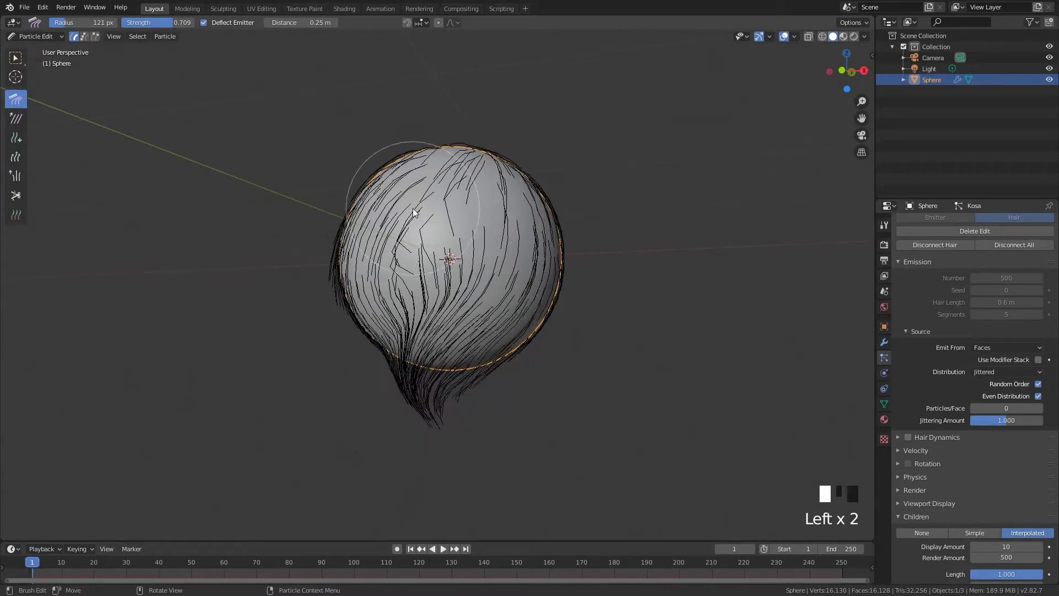
# Smooth the strands on the upper side of the sphere with the Smooth brush at 50 px radius and 0.500 strength
pyautogui.moveTo(403, 208); pyautogui.dragTo(525, 236, button='middle')
pyautogui.keyDown('shift'); pyautogui.moveTo(381, 232); pyautogui.dragTo(352, 225, button='middle'); pyautogui.keyUp('shift')
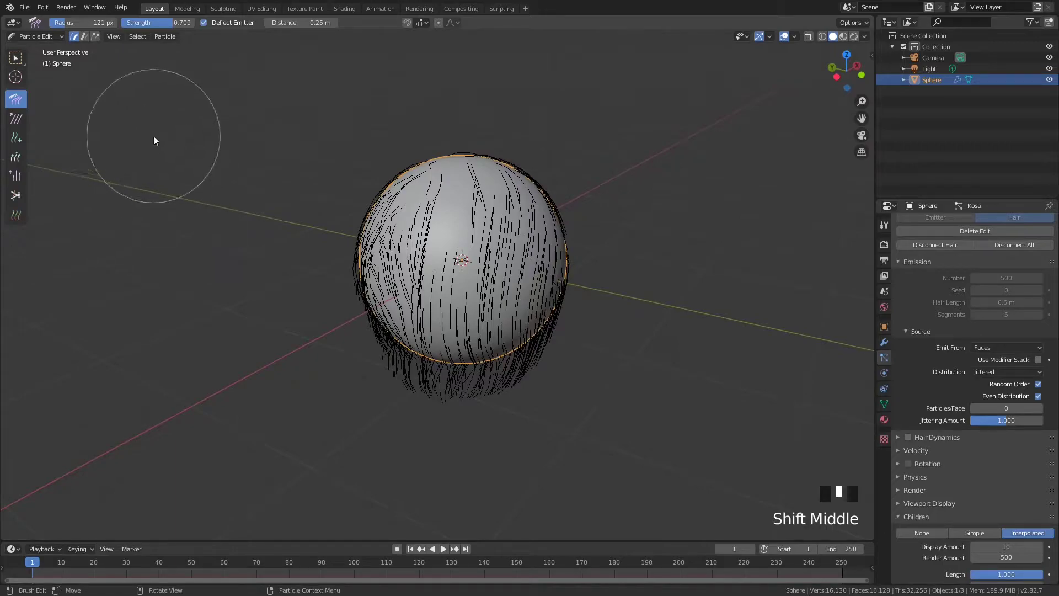
pyautogui.click(16, 118)
pyautogui.moveTo(386, 287); pyautogui.dragTo(474, 239, button='middle')
pyautogui.scroll(3, 509, 214)
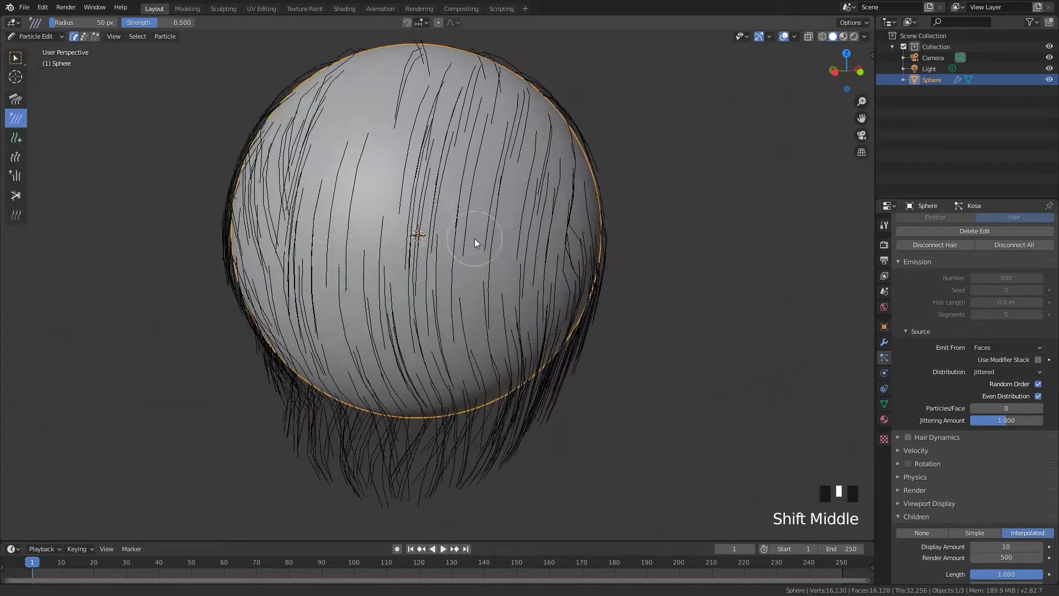
pyautogui.moveTo(506, 193)
pyautogui.mouseDown()
pyautogui.moveTo(539, 184)
pyautogui.moveTo(569, 204)
pyautogui.moveTo(518, 222)
pyautogui.moveTo(531, 178)
pyautogui.mouseUp()
pyautogui.keyDown('shift'); pyautogui.moveTo(531, 179); pyautogui.dragTo(484, 188, button='middle'); pyautogui.keyUp('shift')
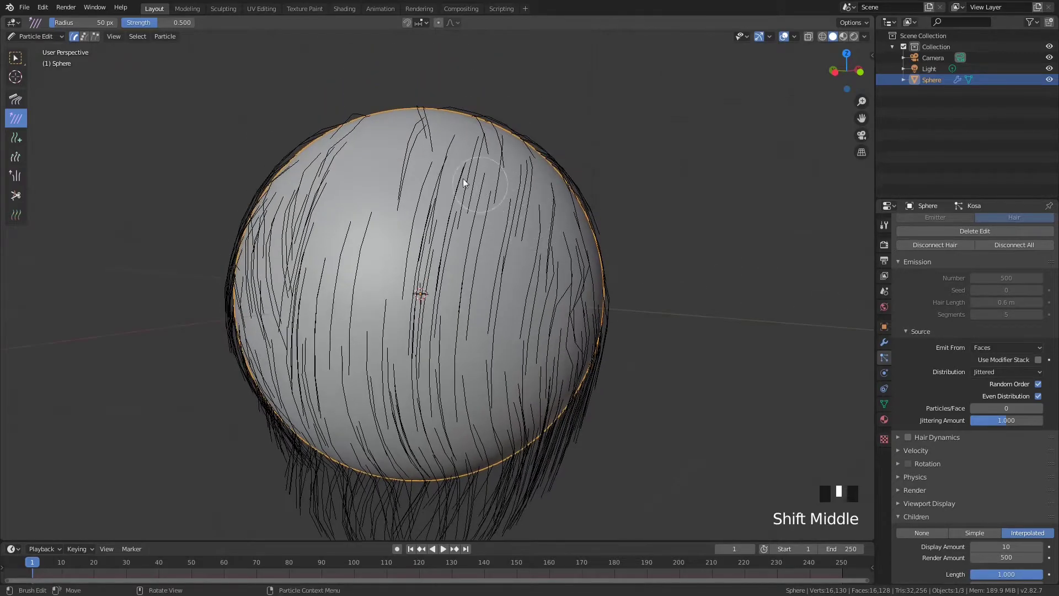
pyautogui.moveTo(412, 165); pyautogui.dragTo(434, 166)
# Smooth the hair around the sphere's crown
pyautogui.keyDown('shift'); pyautogui.moveTo(435, 166); pyautogui.dragTo(501, 264, button='middle'); pyautogui.keyUp('shift')
pyautogui.click(474, 272)
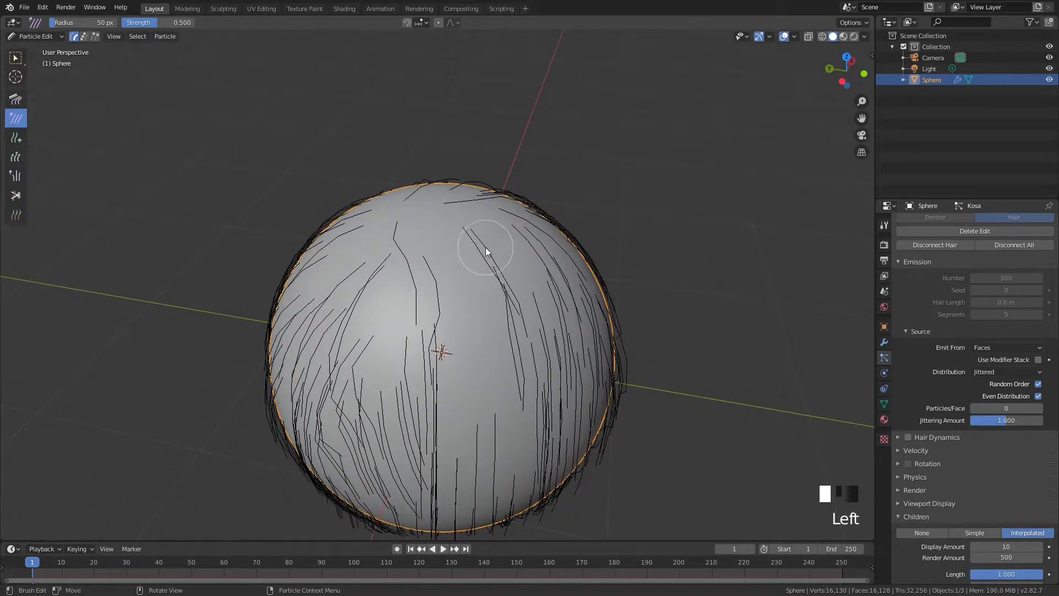
pyautogui.click(467, 270)
pyautogui.moveTo(467, 270)
pyautogui.mouseDown()
pyautogui.moveTo(514, 248)
pyautogui.moveTo(572, 255)
pyautogui.mouseUp()
pyautogui.moveTo(571, 256)
pyautogui.mouseDown(button='middle')
pyautogui.moveTo(517, 239)
pyautogui.moveTo(456, 267)
pyautogui.moveTo(508, 267)
pyautogui.moveTo(493, 267)
pyautogui.mouseUp(button='middle')
pyautogui.click(456, 267)
pyautogui.moveTo(492, 263); pyautogui.dragTo(484, 343)
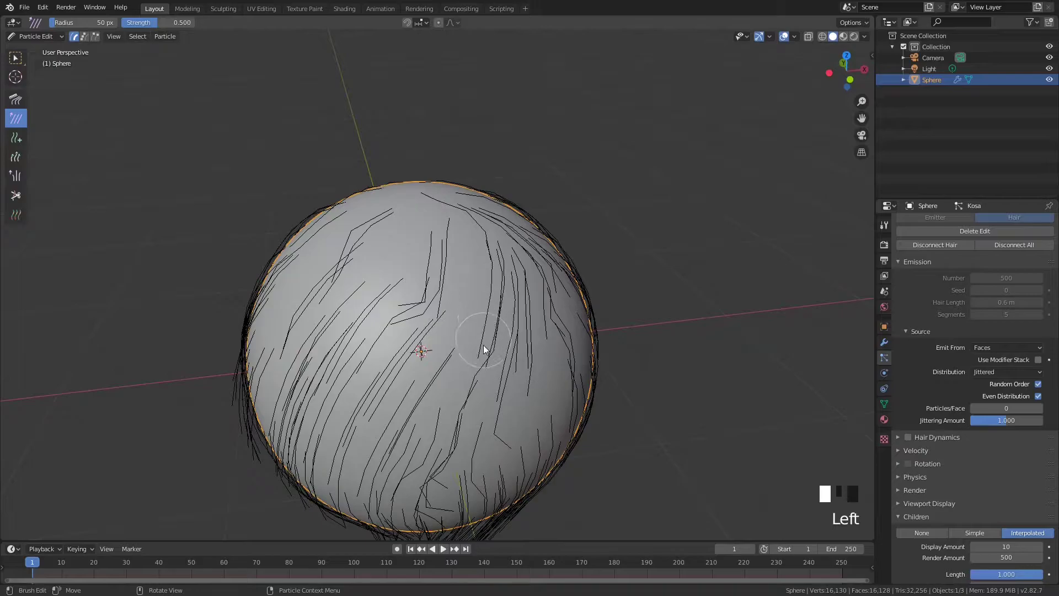
pyautogui.moveTo(497, 288); pyautogui.dragTo(600, 218, button='middle')
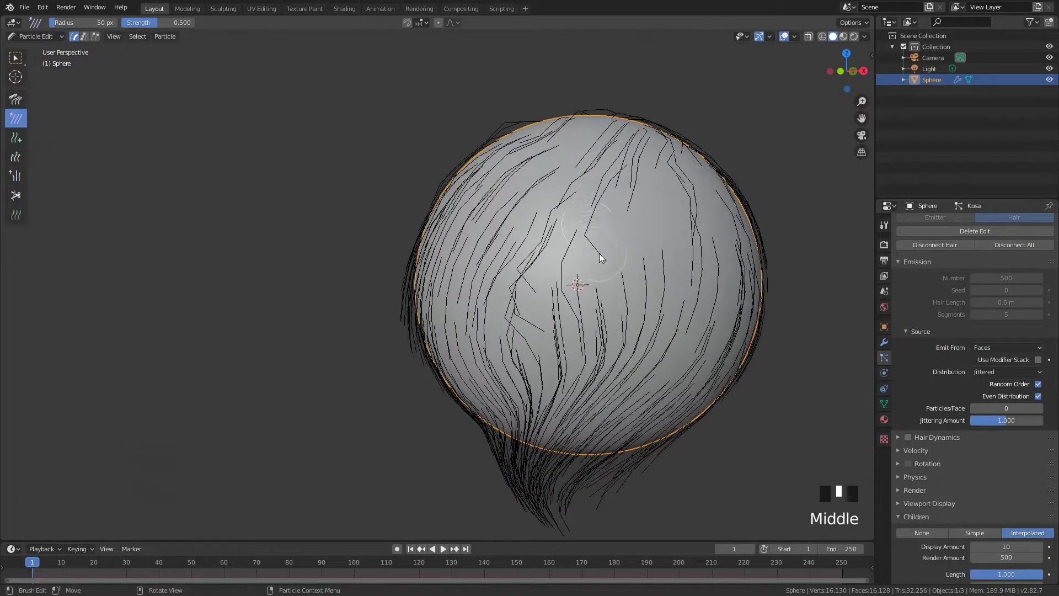
# Smooth the hair down the face of the sphere and straighten the gathered tips beneath it
pyautogui.moveTo(612, 185)
pyautogui.mouseDown()
pyautogui.moveTo(568, 297)
pyautogui.moveTo(548, 299)
pyautogui.moveTo(538, 331)
pyautogui.moveTo(595, 211)
pyautogui.mouseUp()
pyautogui.moveTo(556, 279); pyautogui.dragTo(535, 310)
pyautogui.moveTo(586, 184)
pyautogui.mouseDown()
pyautogui.moveTo(493, 342)
pyautogui.moveTo(606, 200)
pyautogui.moveTo(513, 336)
pyautogui.moveTo(532, 286)
pyautogui.moveTo(509, 344)
pyautogui.mouseUp()
pyautogui.moveTo(480, 397)
pyautogui.mouseDown(button='middle')
pyautogui.moveTo(579, 350)
pyautogui.moveTo(549, 207)
pyautogui.mouseUp(button='middle')
pyautogui.moveTo(548, 208)
pyautogui.mouseDown()
pyautogui.moveTo(525, 311)
pyautogui.moveTo(508, 291)
pyautogui.mouseUp()
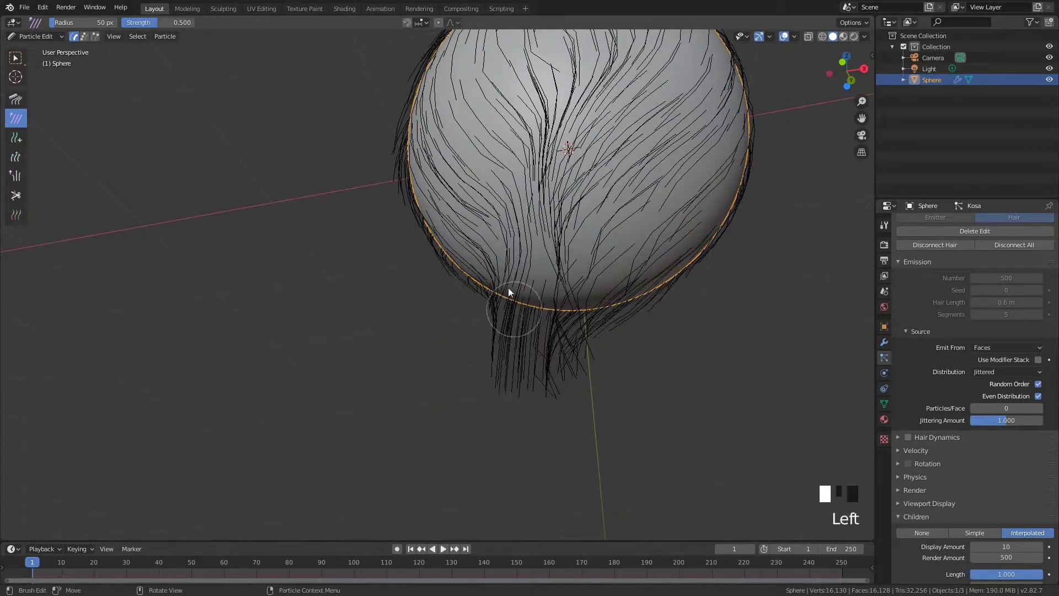
pyautogui.moveTo(499, 226); pyautogui.dragTo(497, 386)
pyautogui.moveTo(595, 231)
pyautogui.mouseDown()
pyautogui.moveTo(567, 424)
pyautogui.moveTo(600, 325)
pyautogui.mouseUp()
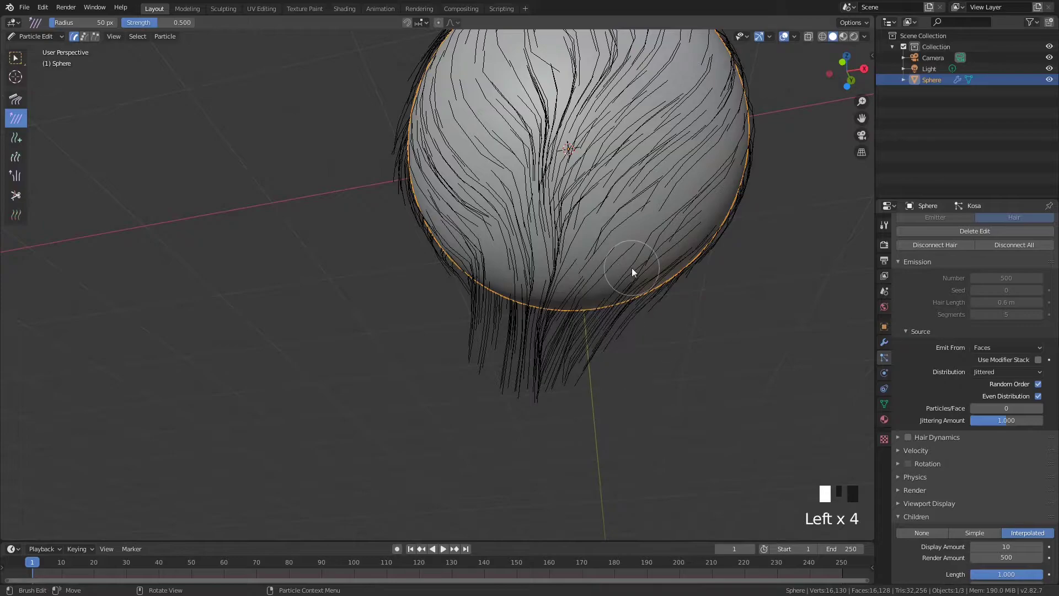
# Enlarge the Smooth brush radius to 138 px and even out the hair hanging from the sphere's underside and edge
pyautogui.press('f')
pyautogui.click(580, 385)
pyautogui.moveTo(587, 223); pyautogui.dragTo(543, 384)
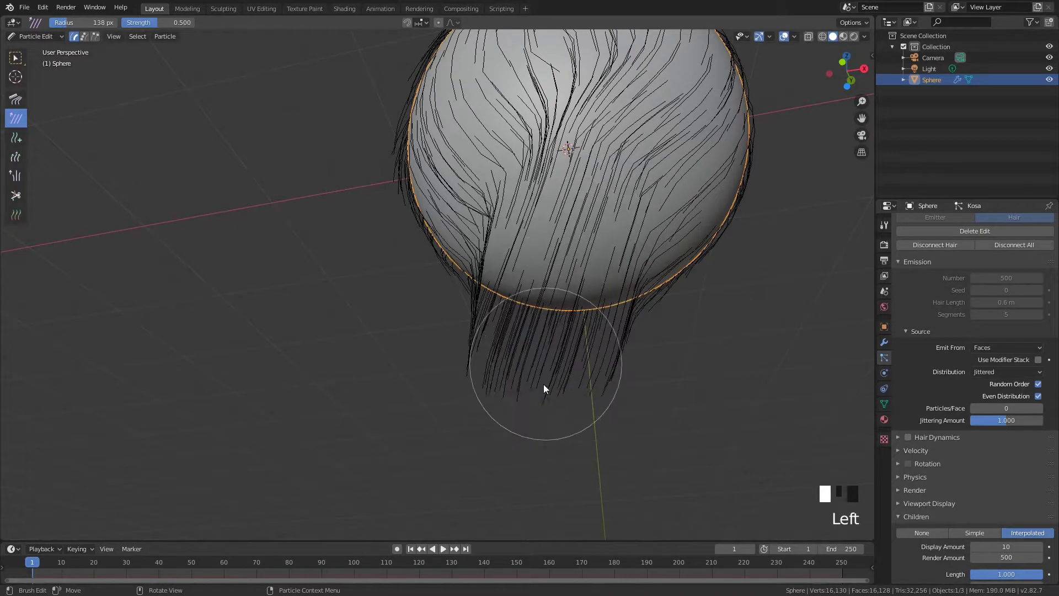
pyautogui.moveTo(501, 206); pyautogui.dragTo(471, 336)
pyautogui.moveTo(501, 175)
pyautogui.mouseDown()
pyautogui.moveTo(502, 166)
pyautogui.moveTo(477, 207)
pyautogui.moveTo(399, 224)
pyautogui.mouseUp()
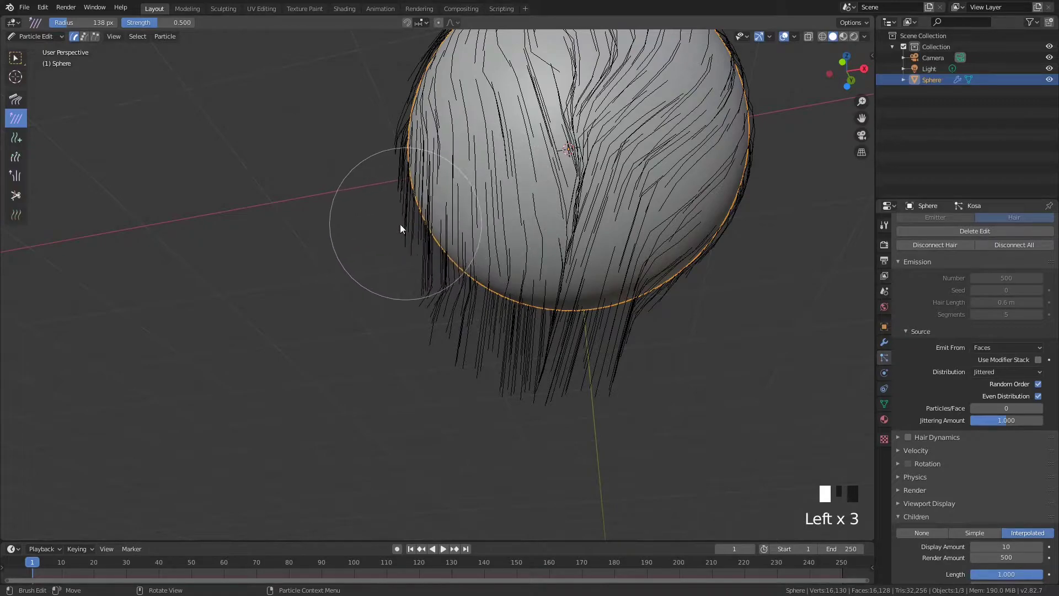
# Switch to the Add brush, adjust its strength, and reduce its radius to 37 px
pyautogui.click(19, 143)
pyautogui.moveTo(671, 194); pyautogui.dragTo(668, 233, button='middle')
pyautogui.keyDown('shift'); pyautogui.moveTo(623, 131); pyautogui.dragTo(505, 241, button='middle'); pyautogui.keyUp('shift')
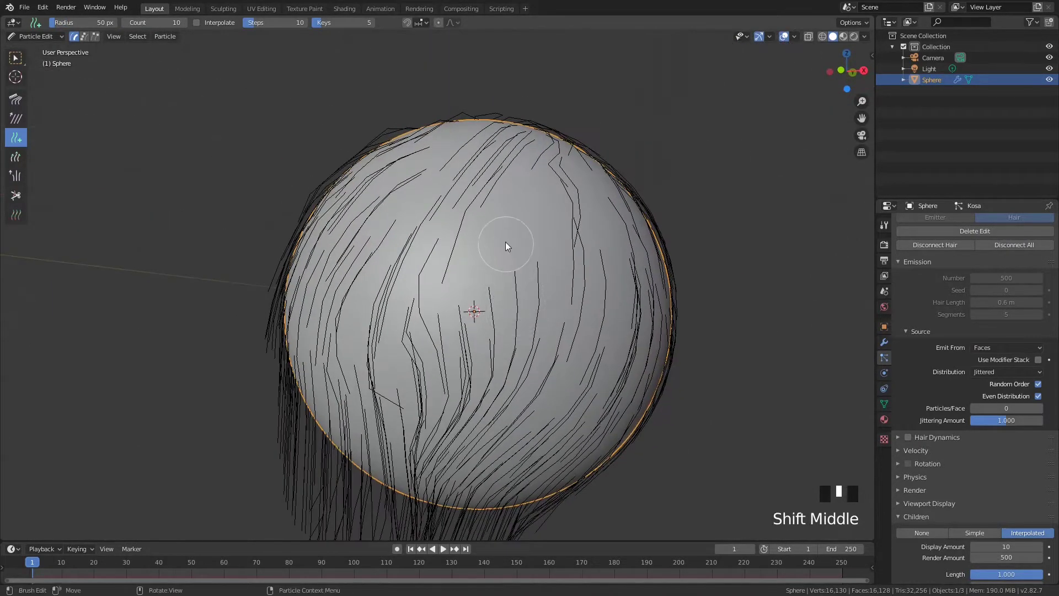
pyautogui.hotkey('shift', 'f')
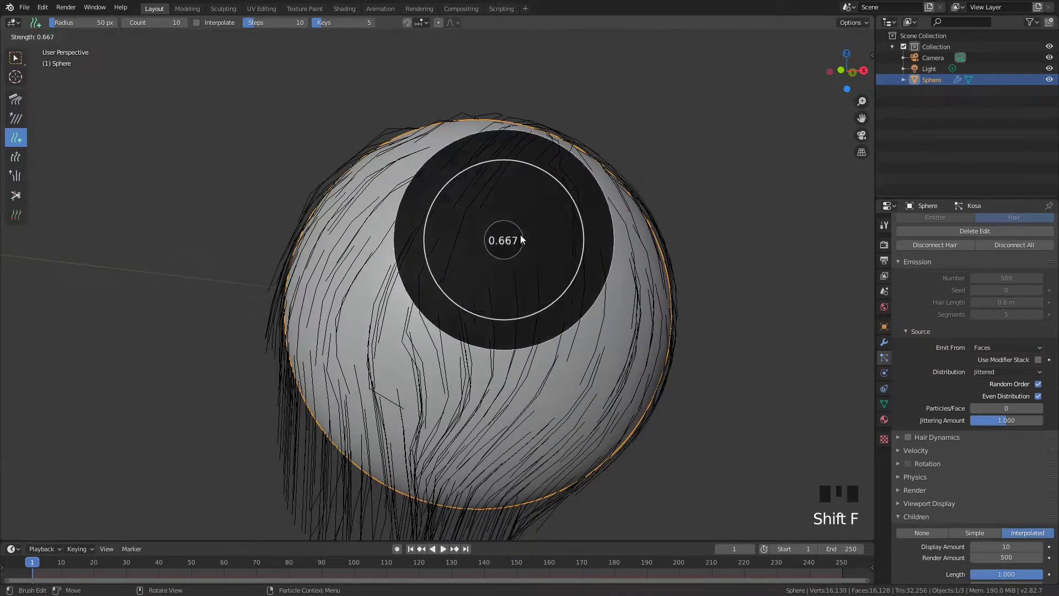
pyautogui.click(573, 227)
pyautogui.press('f')
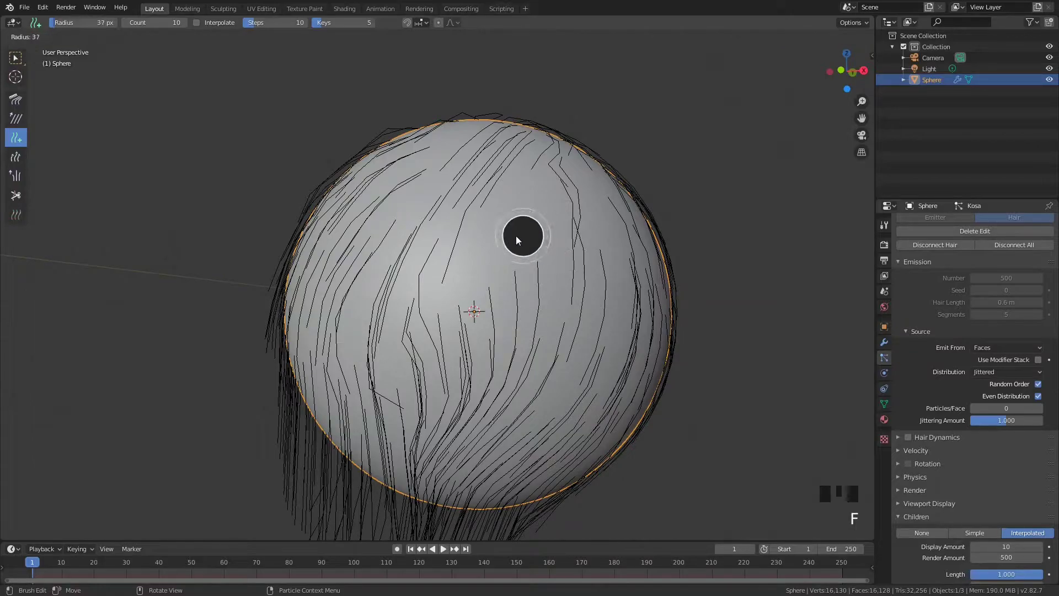
pyautogui.click(515, 236)
# Add new hairs at the sphere's crown and paint a dense band of them down one side
pyautogui.moveTo(467, 234)
pyautogui.keyDown('shift'); pyautogui.mouseDown(button='middle')
pyautogui.moveTo(415, 254)
pyautogui.moveTo(439, 255)
pyautogui.moveTo(449, 236)
pyautogui.moveTo(561, 168)
pyautogui.mouseUp(button='middle'); pyautogui.keyUp('shift')
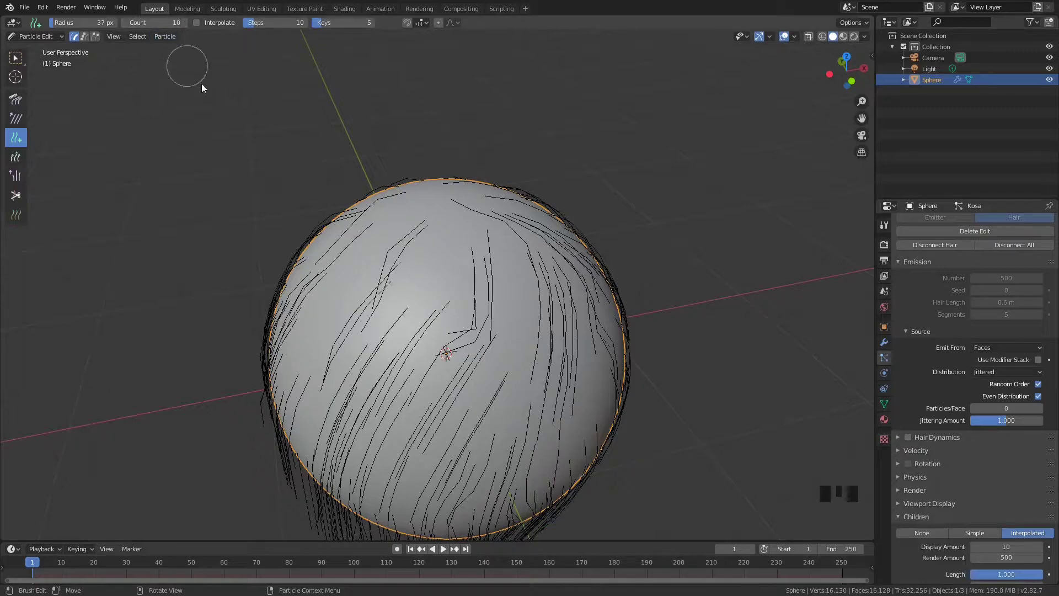
pyautogui.click(442, 247)
pyautogui.moveTo(463, 243); pyautogui.dragTo(479, 281, button='middle')
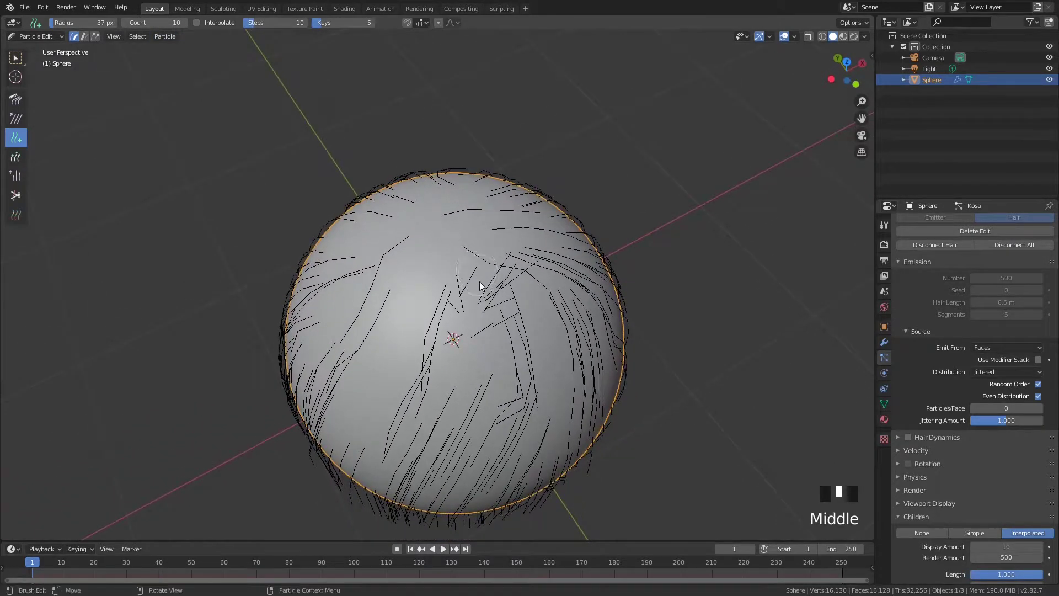
pyautogui.click(443, 248)
pyautogui.click(423, 263)
pyautogui.moveTo(423, 265)
pyautogui.mouseDown(button='middle')
pyautogui.moveTo(410, 303)
pyautogui.moveTo(435, 246)
pyautogui.mouseUp(button='middle')
pyautogui.moveTo(435, 246)
pyautogui.mouseDown()
pyautogui.moveTo(389, 276)
pyautogui.moveTo(359, 342)
pyautogui.moveTo(385, 466)
pyautogui.mouseUp()
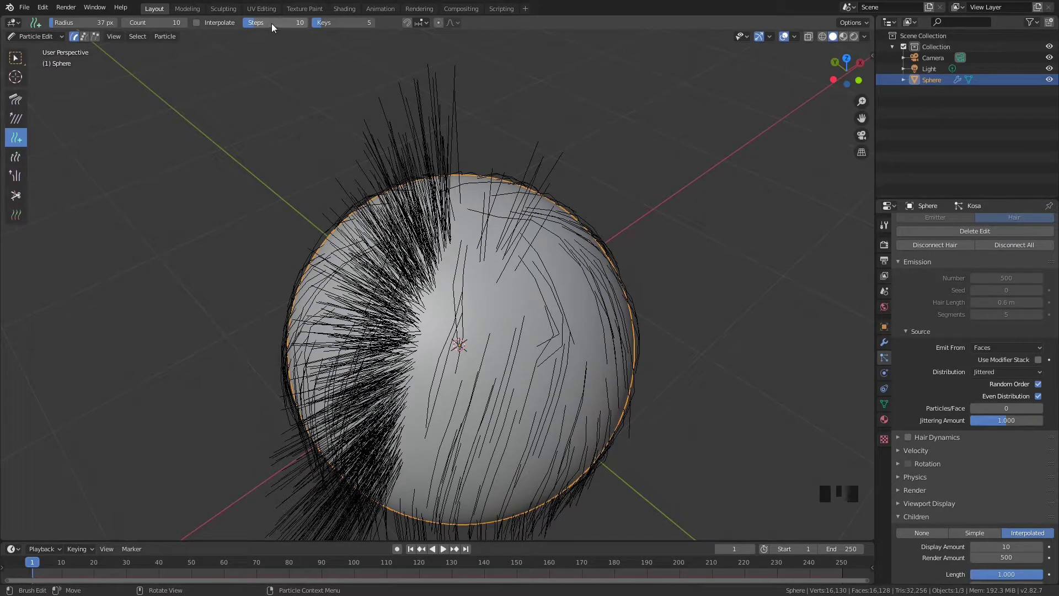
# Add more hairs beside the band and fill the area around the crown densely
pyautogui.moveTo(283, 164); pyautogui.dragTo(220, 129, button='middle')
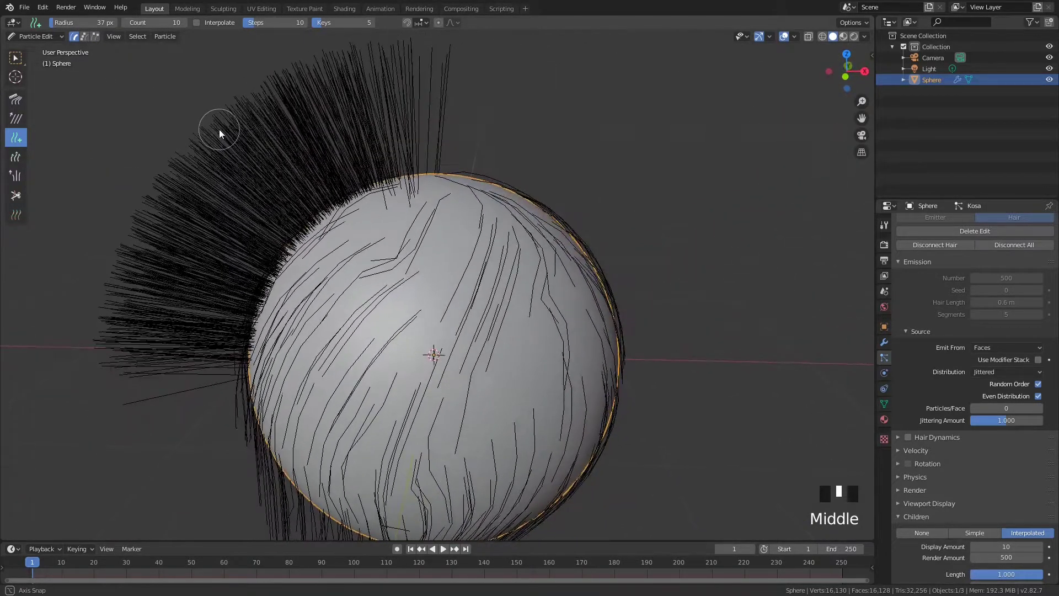
pyautogui.click(398, 236)
pyautogui.moveTo(398, 236); pyautogui.dragTo(393, 239)
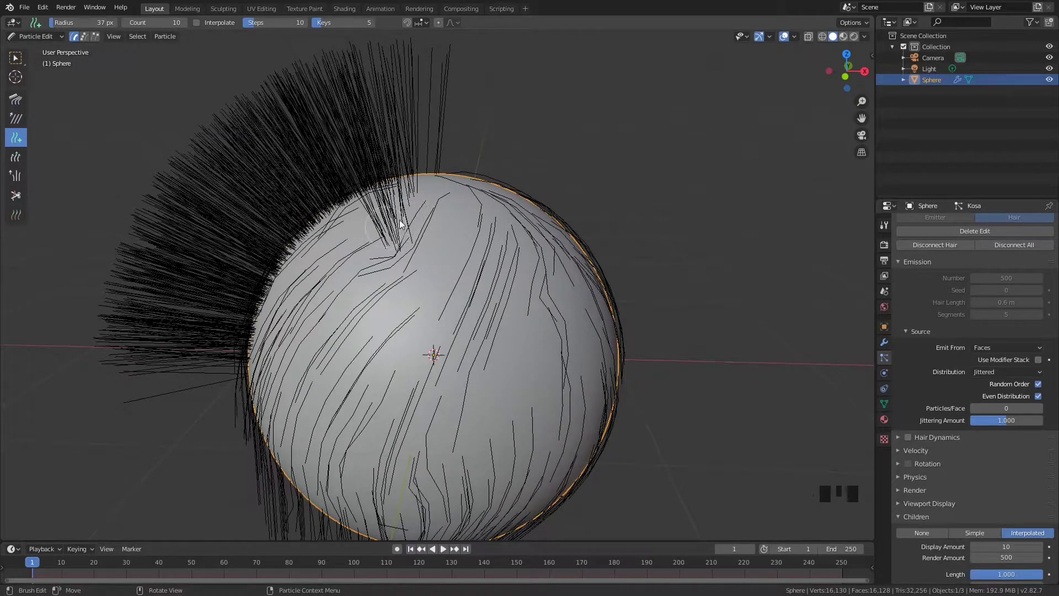
pyautogui.scroll(1, 390, 230)
pyautogui.moveTo(375, 232); pyautogui.dragTo(486, 309, button='middle')
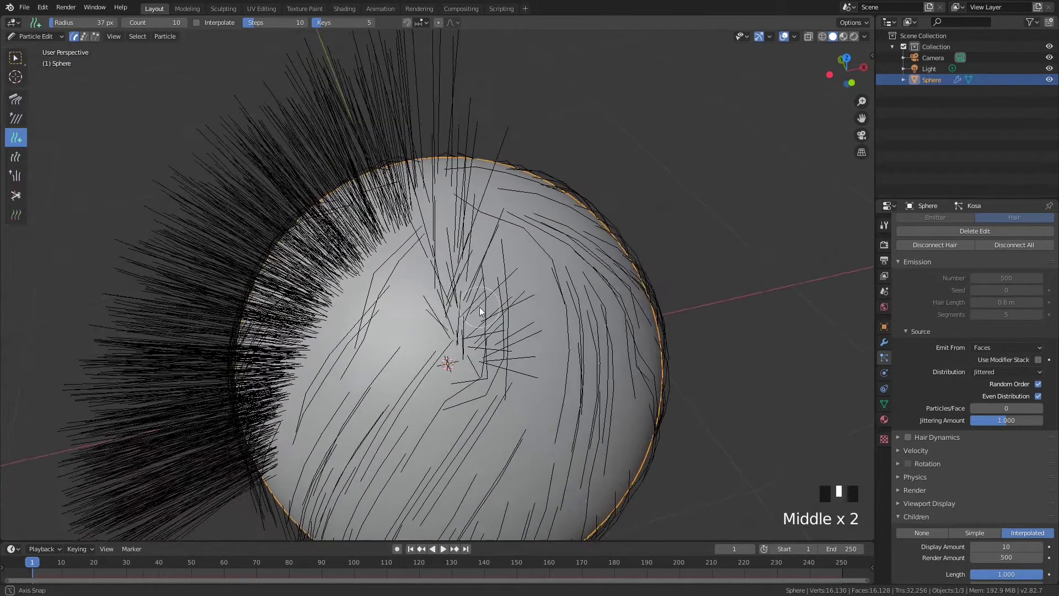
pyautogui.moveTo(501, 365)
pyautogui.mouseDown(button='middle')
pyautogui.moveTo(510, 347)
pyautogui.moveTo(455, 243)
pyautogui.mouseUp(button='middle')
pyautogui.moveTo(455, 242)
pyautogui.mouseDown()
pyautogui.moveTo(440, 217)
pyautogui.moveTo(464, 328)
pyautogui.moveTo(417, 400)
pyautogui.moveTo(309, 353)
pyautogui.moveTo(334, 256)
pyautogui.moveTo(419, 270)
pyautogui.moveTo(372, 346)
pyautogui.moveTo(339, 231)
pyautogui.moveTo(348, 265)
pyautogui.mouseUp()
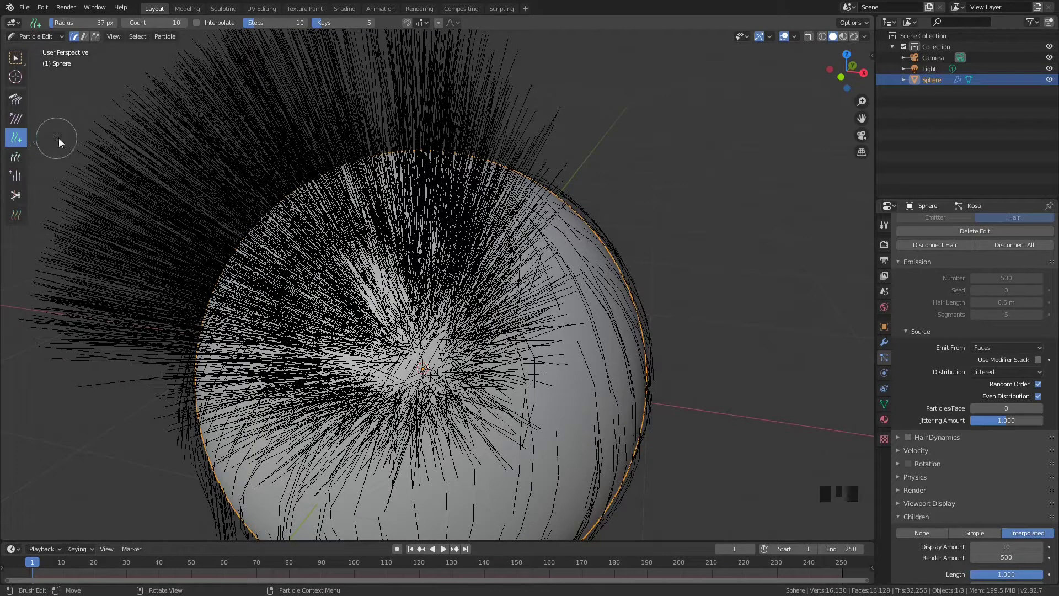
# Lengthen the newly added hair around the crown with the Length brush in Grow mode at 50 px radius and 0.500 strength
pyautogui.click(16, 160)
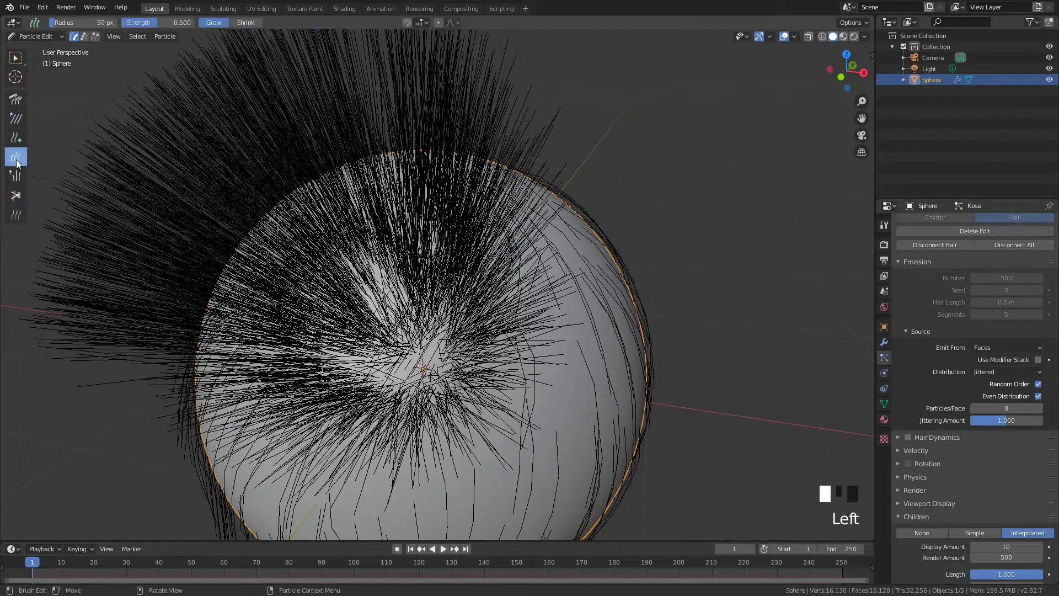
pyautogui.keyDown('shift'); pyautogui.moveTo(355, 210); pyautogui.dragTo(523, 225, button='middle'); pyautogui.keyUp('shift')
pyautogui.scroll(-2, 479, 202)
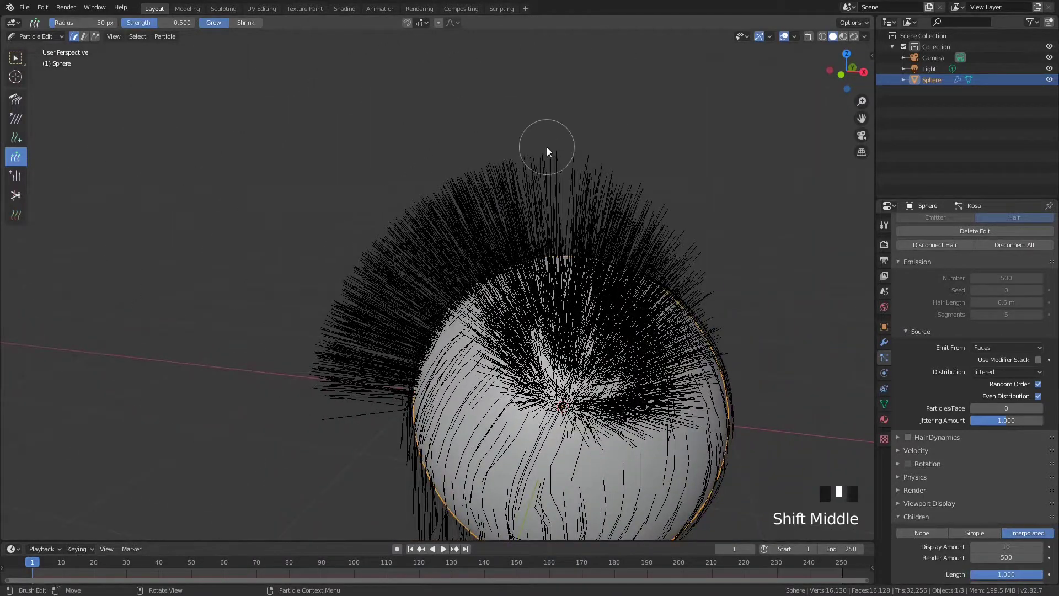
pyautogui.moveTo(547, 147); pyautogui.dragTo(528, 153)
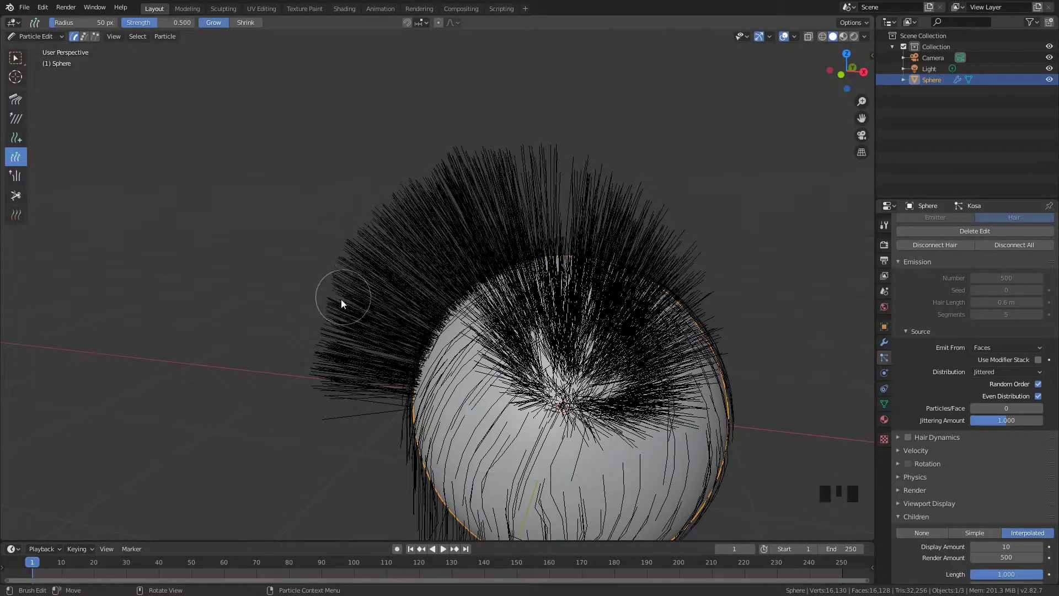
pyautogui.moveTo(316, 386); pyautogui.dragTo(285, 372)
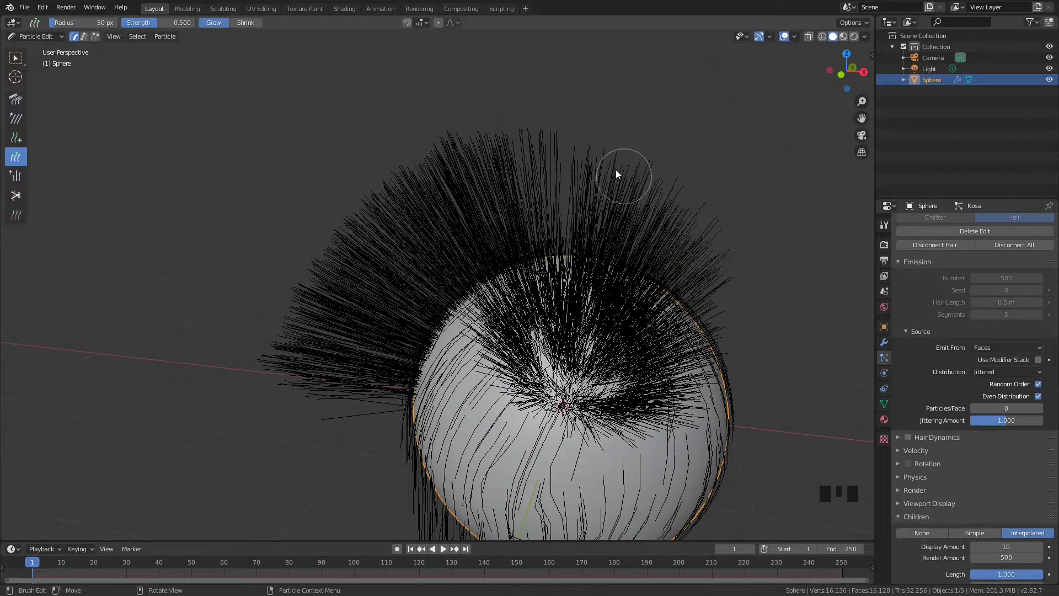
pyautogui.moveTo(533, 149); pyautogui.dragTo(375, 205)
pyautogui.keyDown('shift'); pyautogui.moveTo(292, 382); pyautogui.dragTo(438, 232, button='middle'); pyautogui.keyUp('shift')
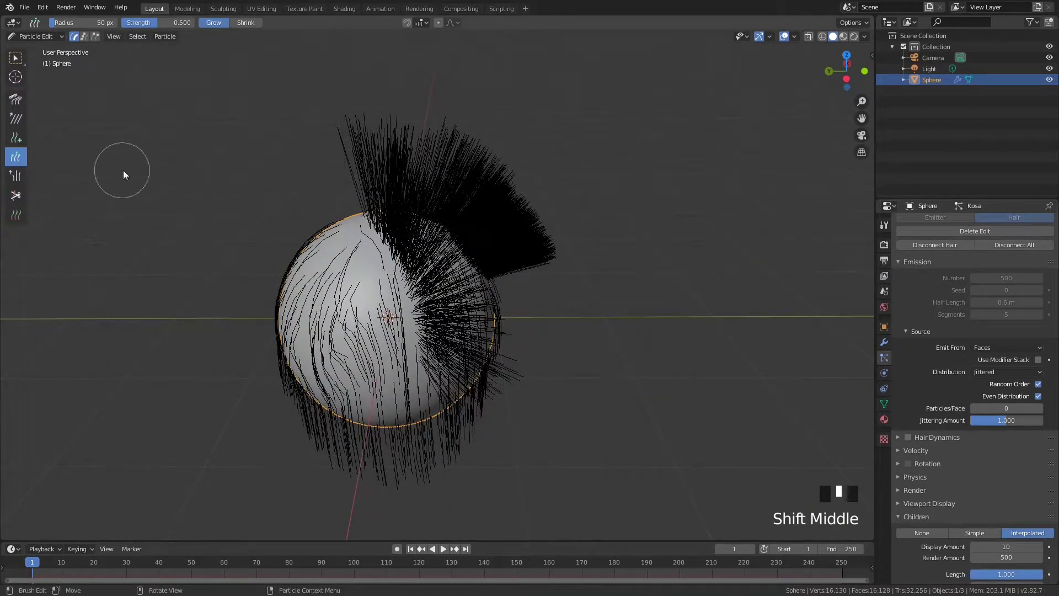
pyautogui.moveTo(546, 255); pyautogui.dragTo(469, 148)
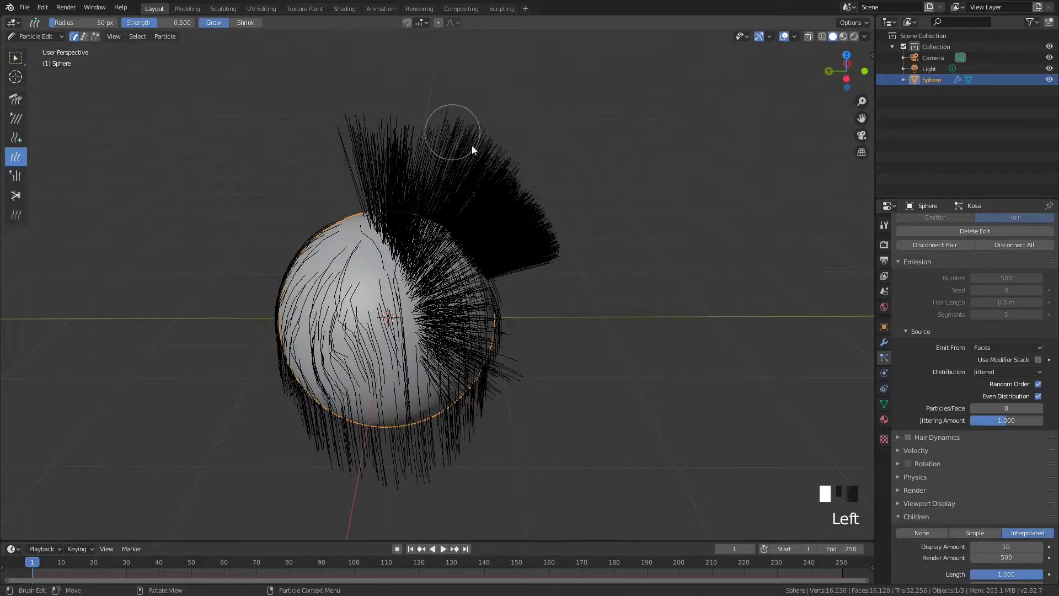
# Raise the Length brush strength to 1.000 and grow one tuft of the added hair into a very long strand
pyautogui.keyDown('shift'); pyautogui.moveTo(512, 178); pyautogui.dragTo(520, 234, button='middle'); pyautogui.keyUp('shift')
pyautogui.scroll(2, 514, 221)
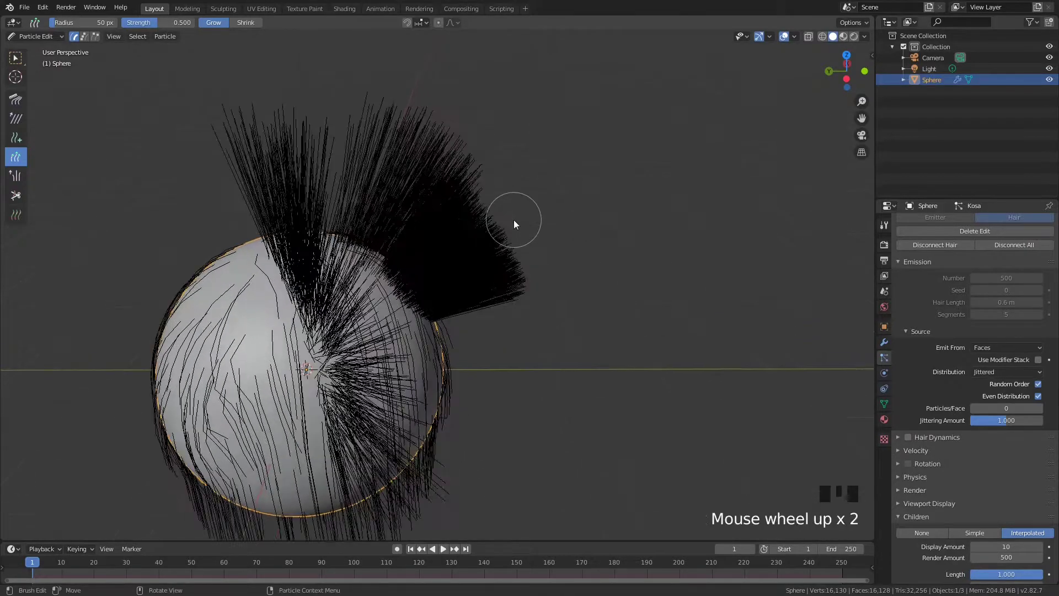
pyautogui.hotkey('shift', 'f')
pyautogui.click(658, 217)
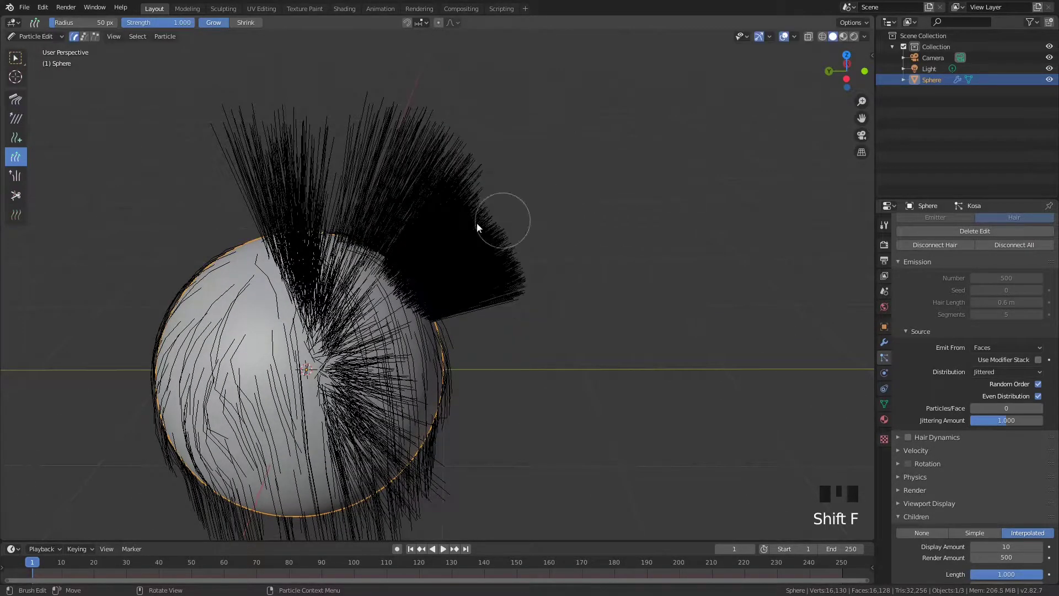
pyautogui.moveTo(476, 216); pyautogui.dragTo(559, 153)
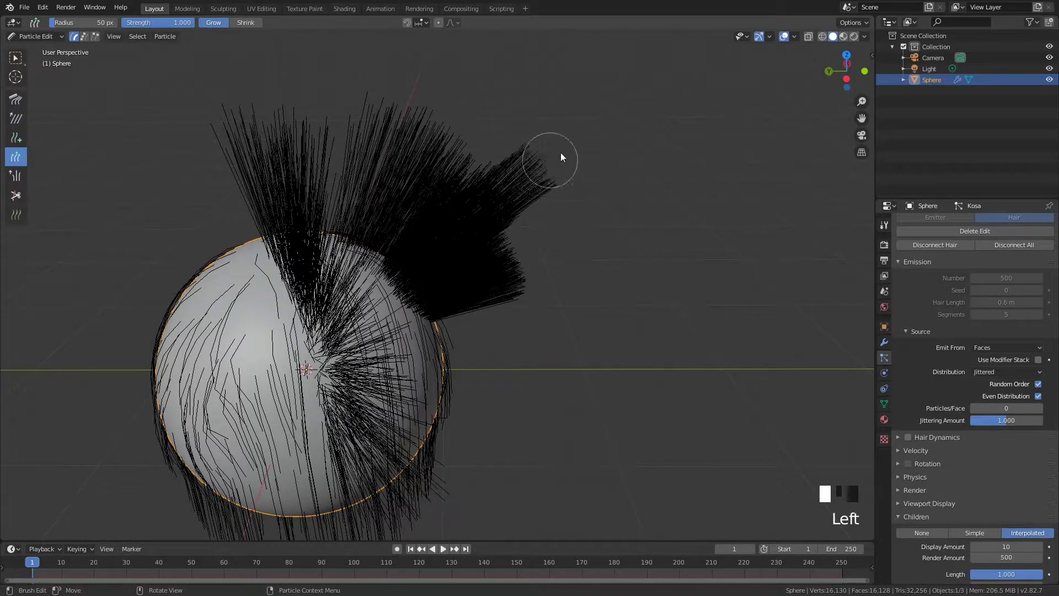
pyautogui.moveTo(666, 81); pyautogui.dragTo(598, 138)
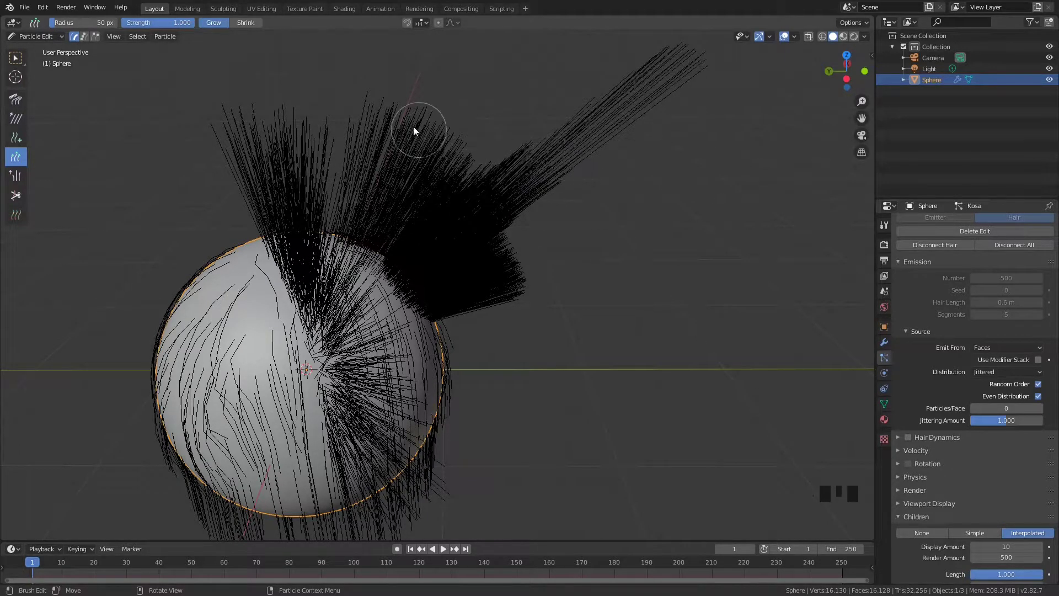
pyautogui.moveTo(379, 101)
pyautogui.mouseDown()
pyautogui.moveTo(415, 110)
pyautogui.moveTo(447, 139)
pyautogui.moveTo(388, 102)
pyautogui.mouseUp()
pyautogui.keyDown('shift'); pyautogui.moveTo(386, 98); pyautogui.dragTo(614, 141, button='middle'); pyautogui.keyUp('shift')
pyautogui.moveTo(607, 124); pyautogui.dragTo(607, 124)
pyautogui.moveTo(719, 64); pyautogui.dragTo(707, 78)
pyautogui.keyDown('shift'); pyautogui.moveTo(707, 79); pyautogui.dragTo(544, 218, button='middle'); pyautogui.keyUp('shift')
pyautogui.moveTo(620, 115); pyautogui.dragTo(623, 118)
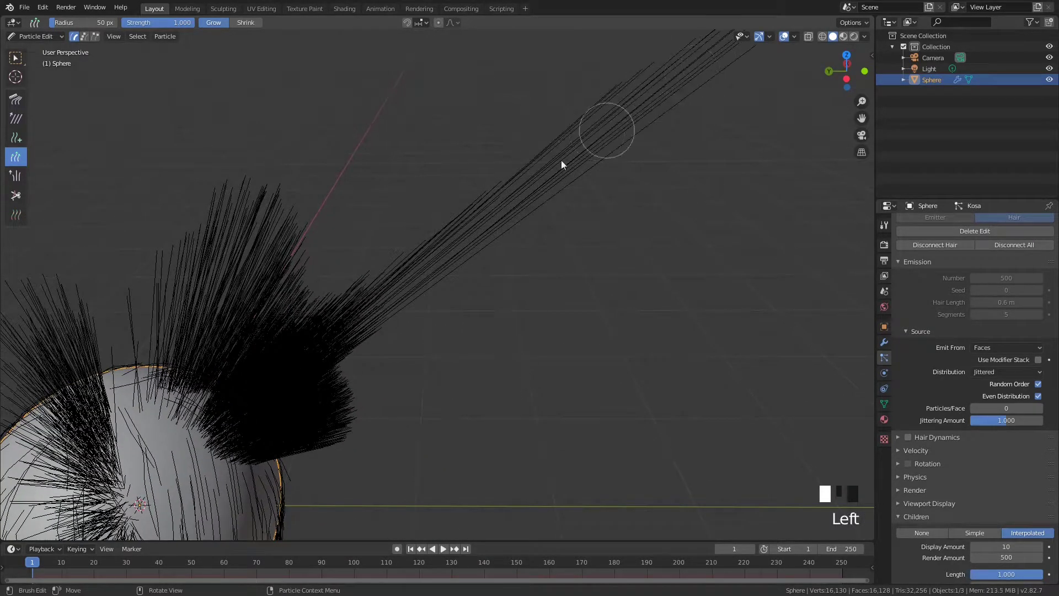
# Puff out the hair on the sphere's top and lower side with the Puff brush in Add mode at 50 px radius, 0.500 strength
pyautogui.click(20, 176)
pyautogui.keyDown('shift'); pyautogui.moveTo(257, 298); pyautogui.dragTo(544, 302, button='middle'); pyautogui.keyUp('shift')
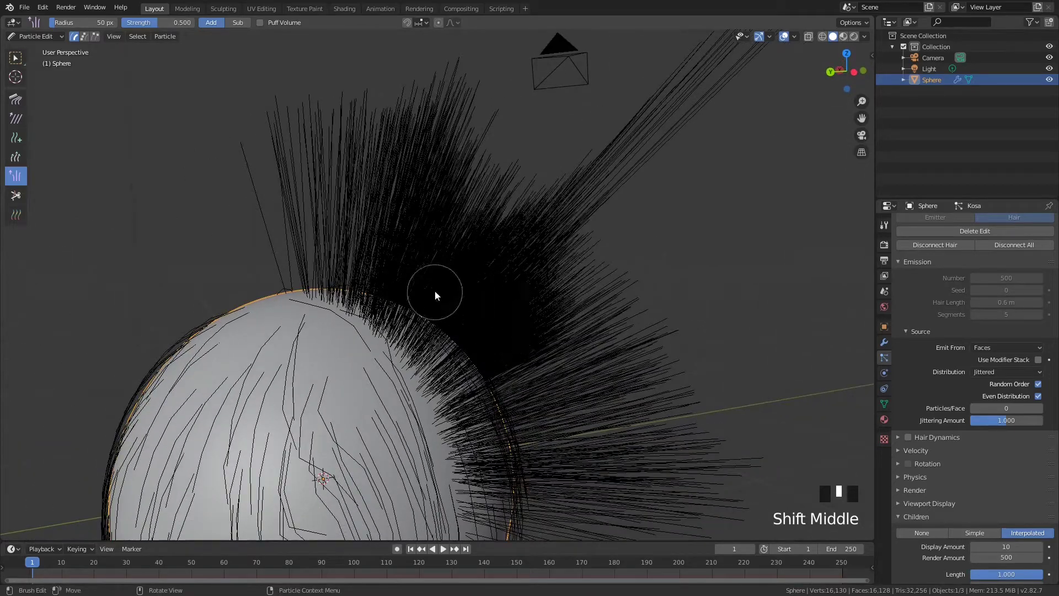
pyautogui.moveTo(369, 218)
pyautogui.mouseDown()
pyautogui.moveTo(409, 214)
pyautogui.moveTo(441, 237)
pyautogui.moveTo(504, 317)
pyautogui.moveTo(577, 319)
pyautogui.mouseUp()
pyautogui.keyDown('shift'); pyautogui.moveTo(577, 319); pyautogui.dragTo(432, 101, button='middle'); pyautogui.keyUp('shift')
pyautogui.moveTo(490, 76)
pyautogui.mouseDown(button='middle')
pyautogui.moveTo(570, 115)
pyautogui.moveTo(465, 300)
pyautogui.moveTo(491, 196)
pyautogui.moveTo(462, 163)
pyautogui.moveTo(395, 406)
pyautogui.mouseUp(button='middle')
pyautogui.moveTo(392, 401)
pyautogui.mouseDown()
pyautogui.moveTo(491, 375)
pyautogui.moveTo(537, 346)
pyautogui.moveTo(601, 259)
pyautogui.moveTo(644, 236)
pyautogui.moveTo(595, 277)
pyautogui.moveTo(653, 206)
pyautogui.mouseUp()
pyautogui.moveTo(580, 301); pyautogui.dragTo(625, 255, button='middle')
pyautogui.moveTo(633, 268)
pyautogui.mouseDown()
pyautogui.moveTo(666, 213)
pyautogui.moveTo(563, 350)
pyautogui.moveTo(643, 246)
pyautogui.moveTo(592, 298)
pyautogui.mouseUp()
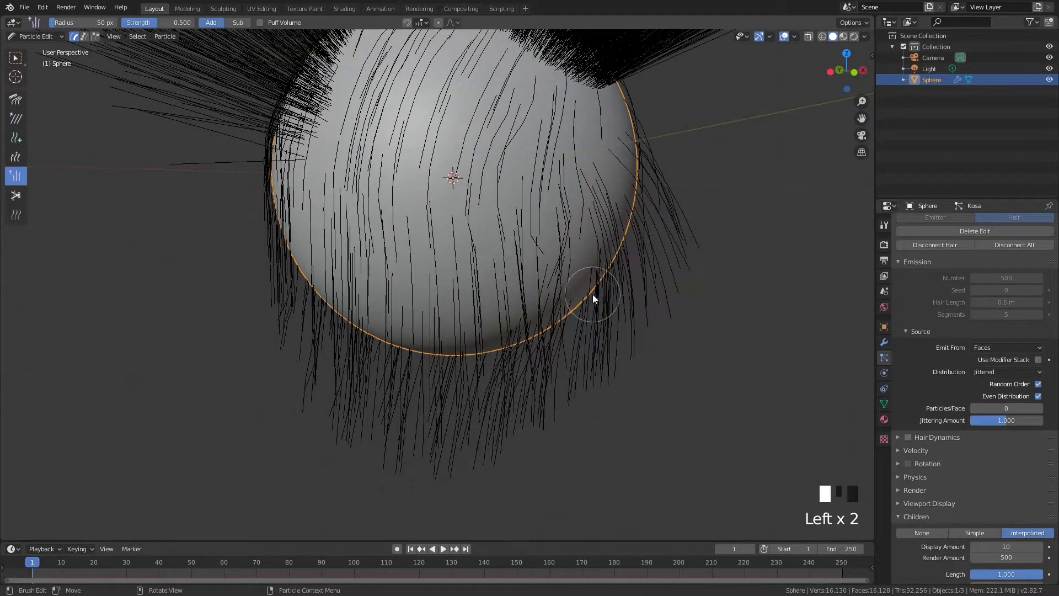
# Set the Puff brush to strength 1.000 and radius 98 px, and lift the hair along the sphere's underside
pyautogui.hotkey('shift', 'f')
pyautogui.click(679, 303)
pyautogui.press('f')
pyautogui.click(615, 313)
pyautogui.moveTo(580, 343)
pyautogui.mouseDown()
pyautogui.moveTo(659, 257)
pyautogui.moveTo(650, 259)
pyautogui.mouseUp()
pyautogui.moveTo(521, 366)
pyautogui.mouseDown()
pyautogui.moveTo(618, 326)
pyautogui.moveTo(634, 303)
pyautogui.mouseUp()
pyautogui.moveTo(515, 381)
pyautogui.mouseDown(button='middle')
pyautogui.moveTo(524, 362)
pyautogui.moveTo(553, 356)
pyautogui.moveTo(610, 366)
pyautogui.moveTo(589, 353)
pyautogui.moveTo(597, 348)
pyautogui.mouseUp(button='middle')
pyautogui.moveTo(468, 353)
pyautogui.mouseDown()
pyautogui.moveTo(518, 326)
pyautogui.moveTo(480, 330)
pyautogui.mouseUp()
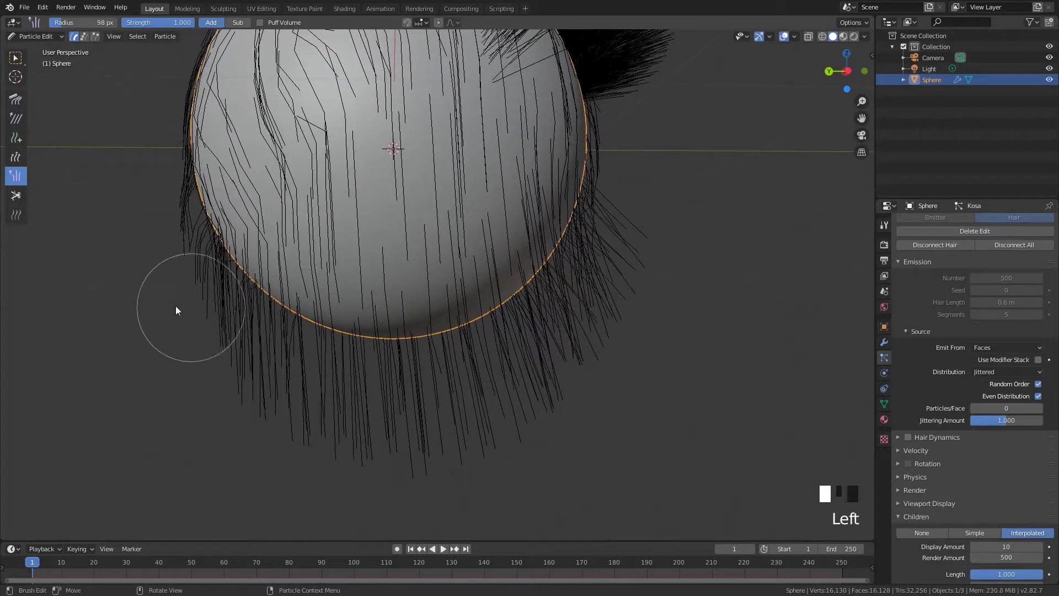
# Cut off the very long tuft on the crown with the Cut brush at 50 px radius and 1.000 strength
pyautogui.click(15, 196)
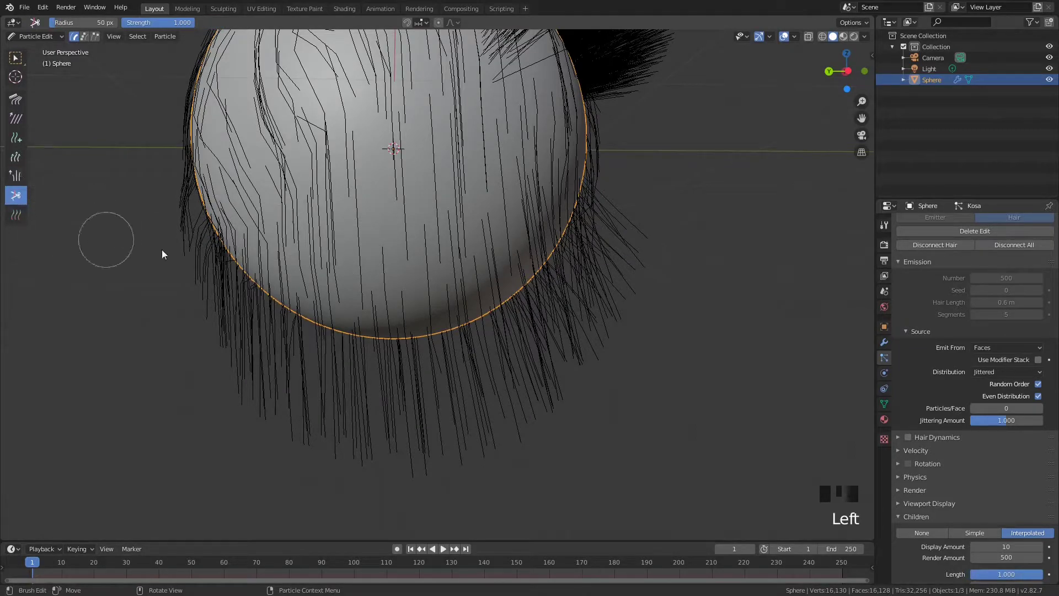
pyautogui.scroll(-4, 161, 253)
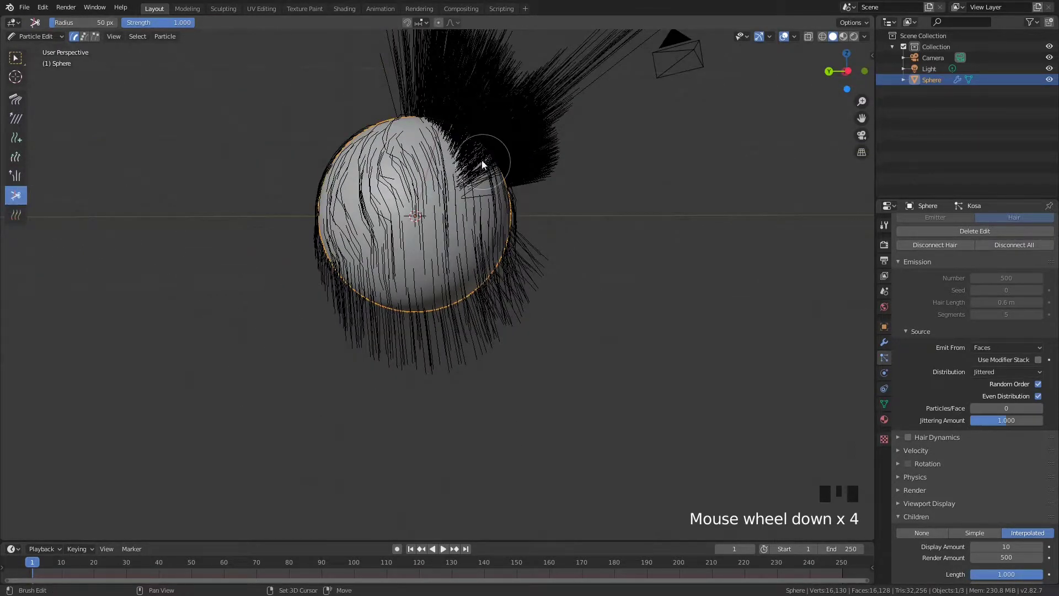
pyautogui.keyDown('shift'); pyautogui.moveTo(481, 160); pyautogui.dragTo(435, 308, button='middle'); pyautogui.keyUp('shift')
pyautogui.keyDown('shift'); pyautogui.moveTo(444, 208); pyautogui.dragTo(371, 259, button='middle'); pyautogui.keyUp('shift')
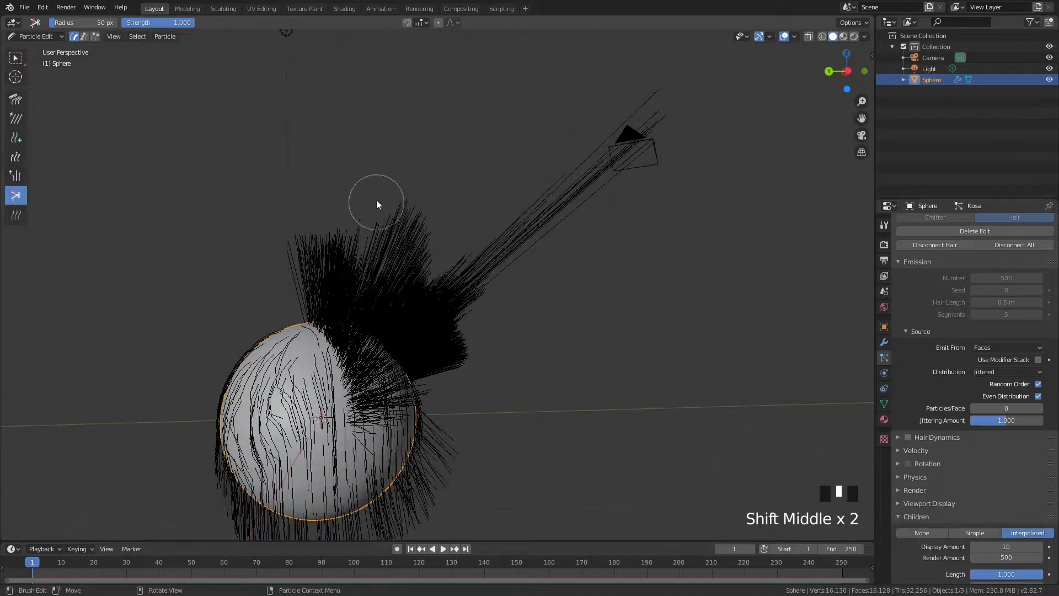
pyautogui.moveTo(657, 73); pyautogui.dragTo(648, 131)
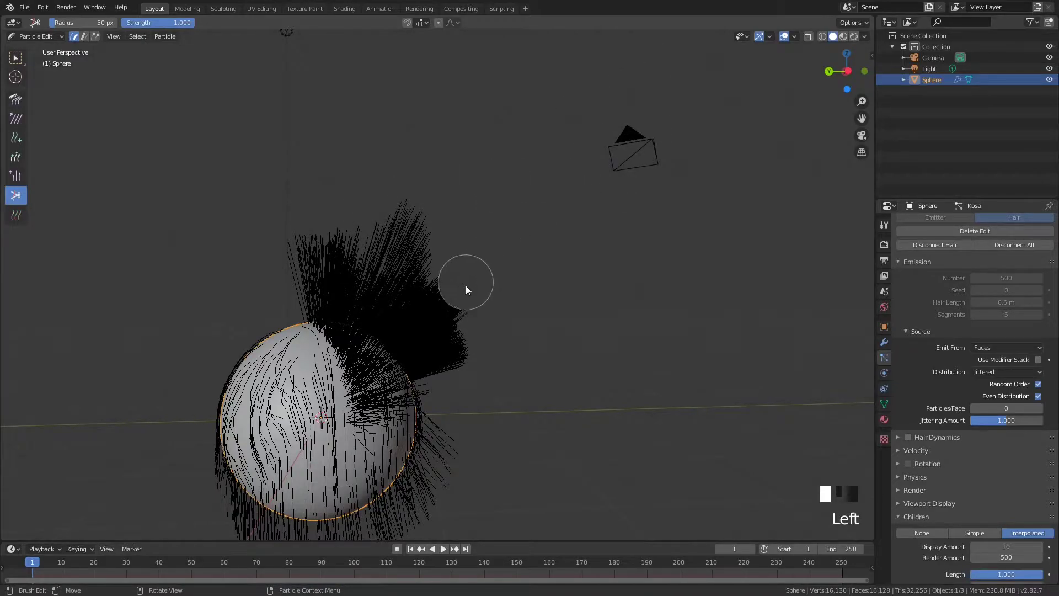
pyautogui.moveTo(352, 276); pyautogui.dragTo(438, 240, button='middle')
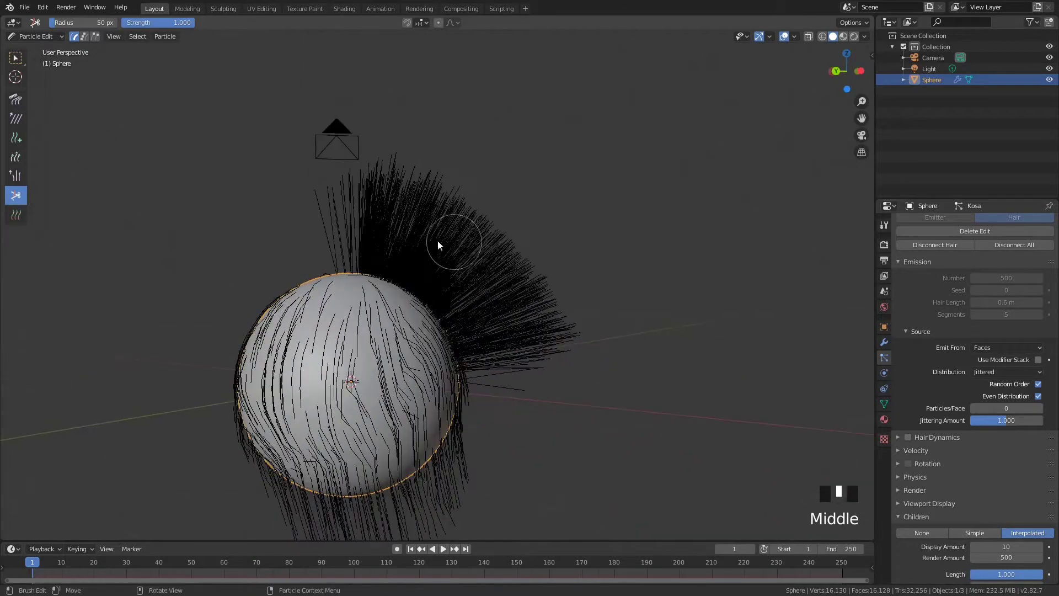
# Trim the tall crest of dense hair on the sphere's top short from several sides with the Cut brush
pyautogui.moveTo(320, 228)
pyautogui.mouseDown()
pyautogui.moveTo(405, 246)
pyautogui.moveTo(478, 305)
pyautogui.moveTo(504, 389)
pyautogui.mouseUp()
pyautogui.moveTo(505, 389)
pyautogui.mouseDown(button='middle')
pyautogui.moveTo(483, 266)
pyautogui.moveTo(438, 253)
pyautogui.mouseUp(button='middle')
pyautogui.moveTo(408, 231); pyautogui.dragTo(444, 251)
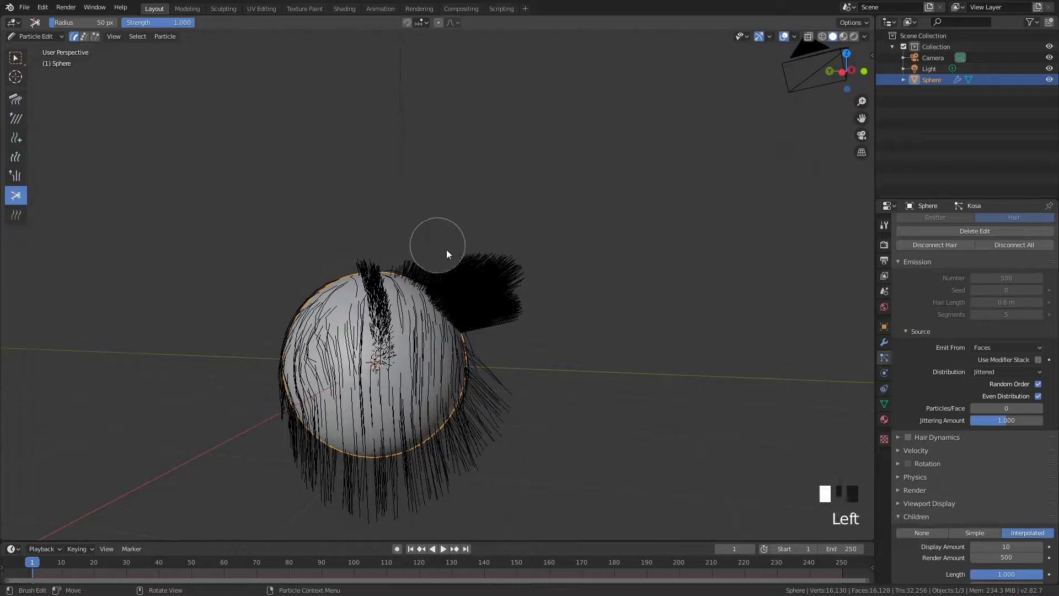
pyautogui.moveTo(525, 304); pyautogui.dragTo(390, 94, button='middle')
pyautogui.moveTo(318, 276)
pyautogui.mouseDown()
pyautogui.moveTo(355, 301)
pyautogui.moveTo(449, 302)
pyautogui.mouseUp()
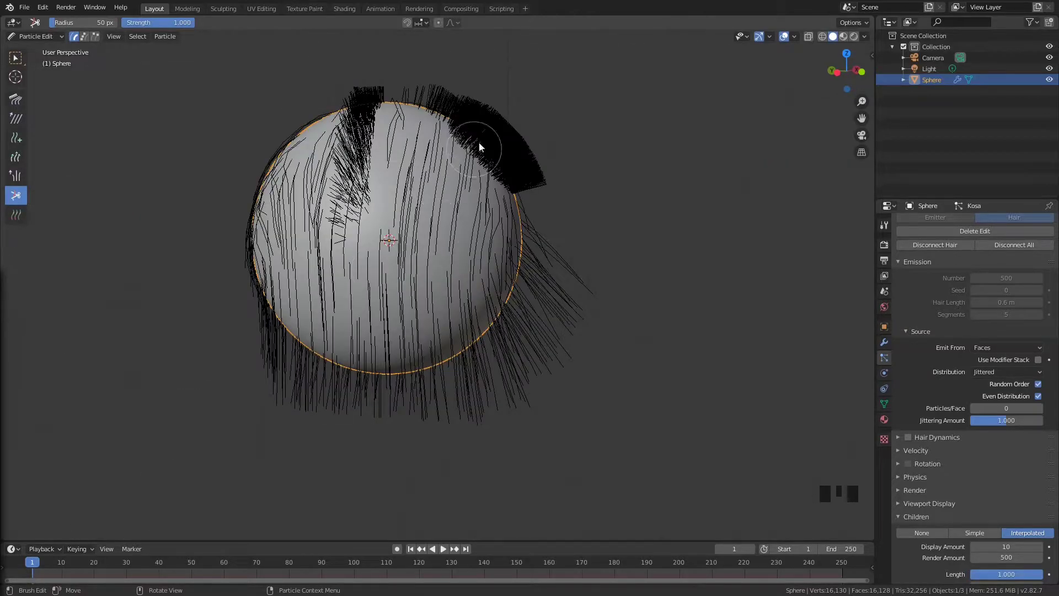
# Switch to the Weight brush and examine the colour-coded hair weights around the sphere
pyautogui.click(109, 212)
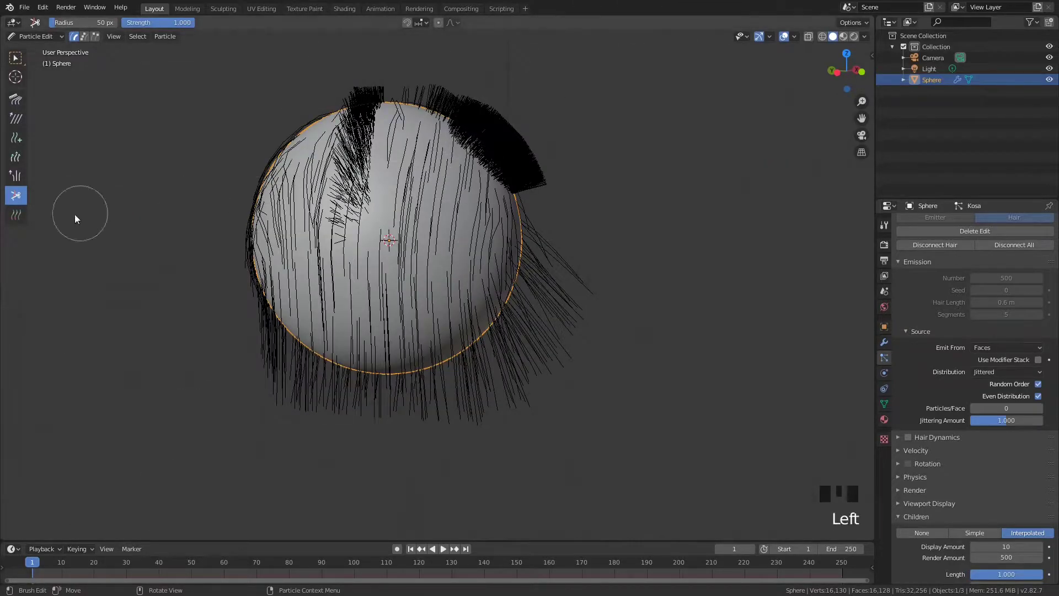
pyautogui.click(16, 217)
pyautogui.keyDown('shift'); pyautogui.moveTo(208, 219); pyautogui.dragTo(368, 201, button='middle'); pyautogui.keyUp('shift')
pyautogui.scroll(-3, 416, 170)
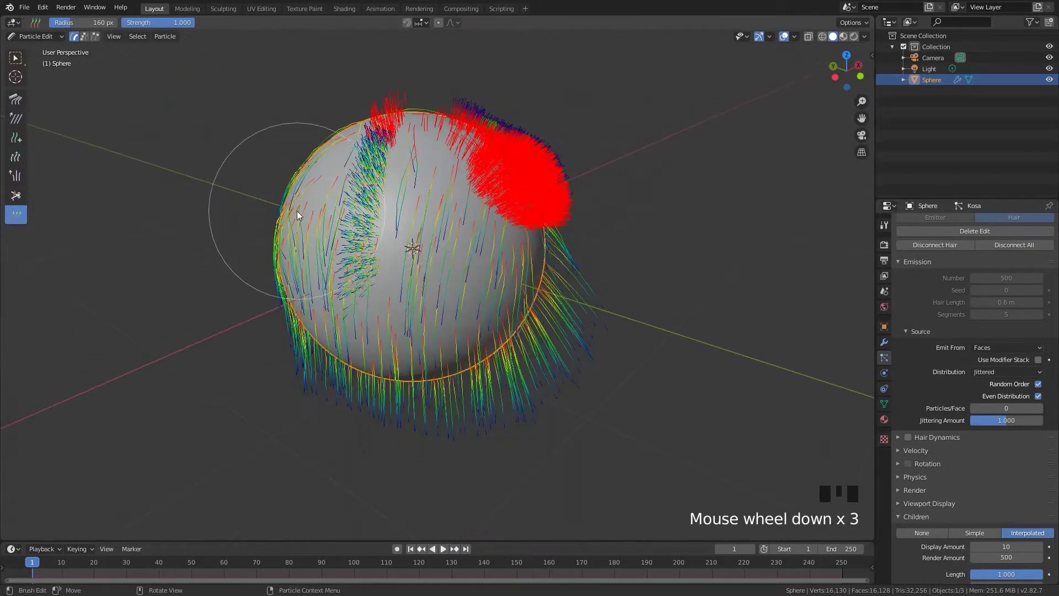
pyautogui.moveTo(425, 170); pyautogui.dragTo(445, 187, button='middle')
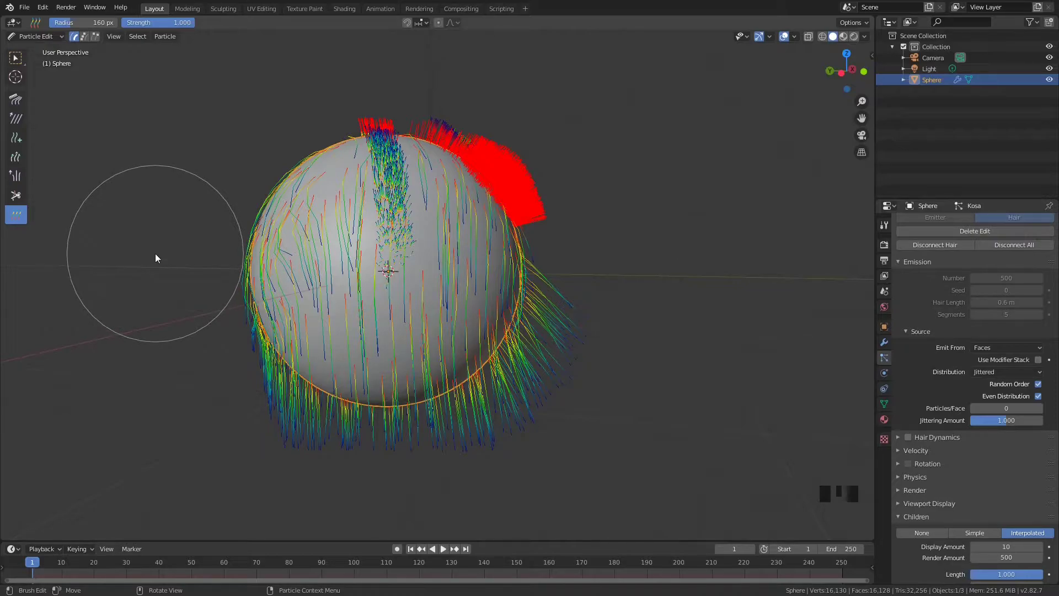
pyautogui.moveTo(371, 298); pyautogui.dragTo(298, 117, button='middle')
pyautogui.moveTo(25, 218)
pyautogui.mouseDown(button='middle')
pyautogui.moveTo(230, 254)
pyautogui.moveTo(41, 219)
pyautogui.mouseUp(button='middle')
# Comb the crest and side hair down against the sphere with the Comb brush at 121 px radius and 0.709 strength
pyautogui.click(16, 100)
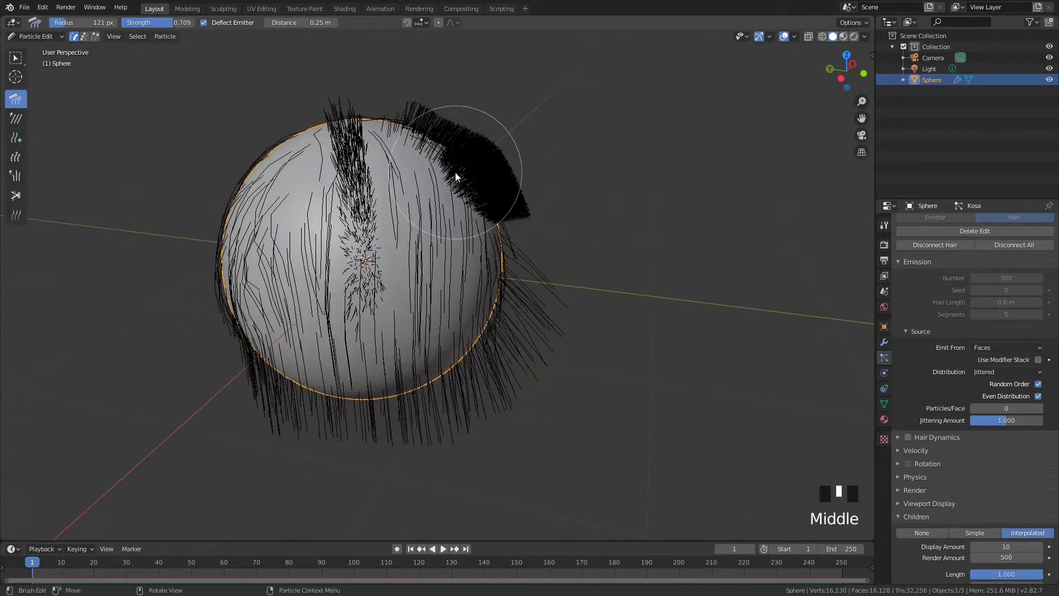
pyautogui.moveTo(434, 135)
pyautogui.mouseDown()
pyautogui.moveTo(442, 125)
pyautogui.moveTo(496, 167)
pyautogui.moveTo(491, 196)
pyautogui.mouseUp()
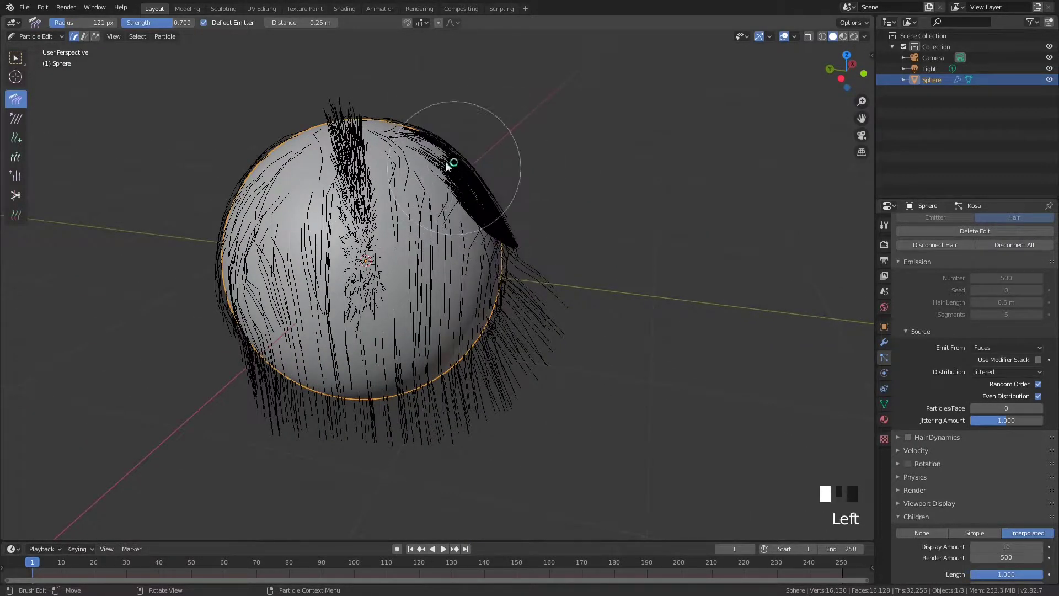
pyautogui.moveTo(365, 128)
pyautogui.mouseDown(button='middle')
pyautogui.moveTo(484, 279)
pyautogui.moveTo(541, 190)
pyautogui.mouseUp(button='middle')
pyautogui.moveTo(541, 189)
pyautogui.mouseDown()
pyautogui.moveTo(551, 232)
pyautogui.moveTo(465, 347)
pyautogui.mouseUp()
pyautogui.keyDown('shift'); pyautogui.moveTo(465, 347); pyautogui.dragTo(563, 275, button='middle'); pyautogui.keyUp('shift')
pyautogui.moveTo(289, 100)
pyautogui.mouseDown()
pyautogui.moveTo(279, 173)
pyautogui.moveTo(351, 307)
pyautogui.moveTo(444, 359)
pyautogui.mouseUp()
pyautogui.moveTo(445, 359)
pyautogui.keyDown('shift'); pyautogui.mouseDown(button='middle')
pyautogui.moveTo(587, 303)
pyautogui.moveTo(624, 238)
pyautogui.mouseUp(button='middle'); pyautogui.keyUp('shift')
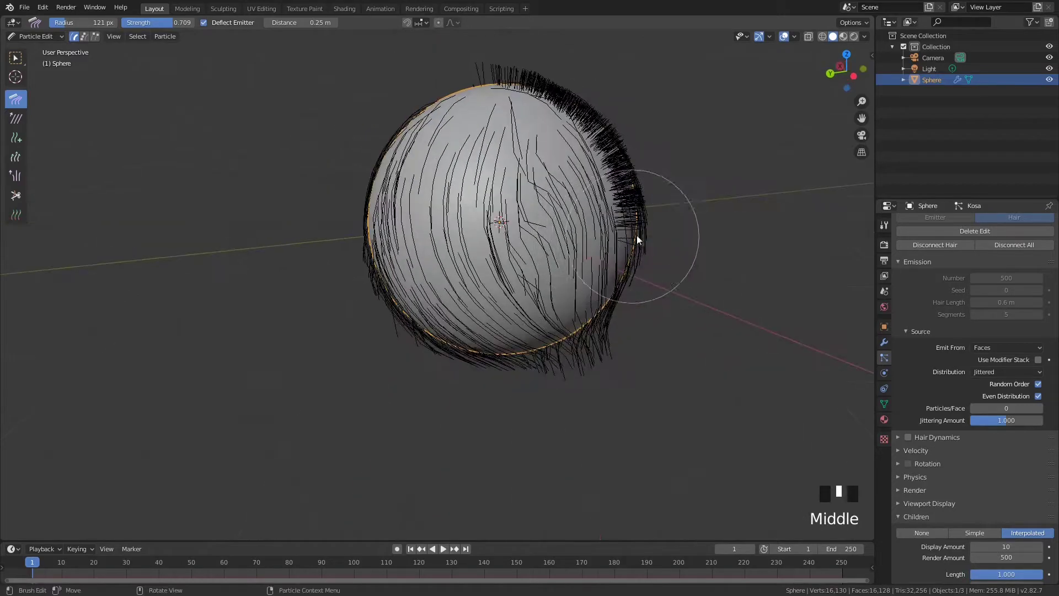
pyautogui.moveTo(492, 105)
pyautogui.mouseDown()
pyautogui.moveTo(560, 118)
pyautogui.moveTo(610, 302)
pyautogui.moveTo(523, 373)
pyautogui.mouseUp()
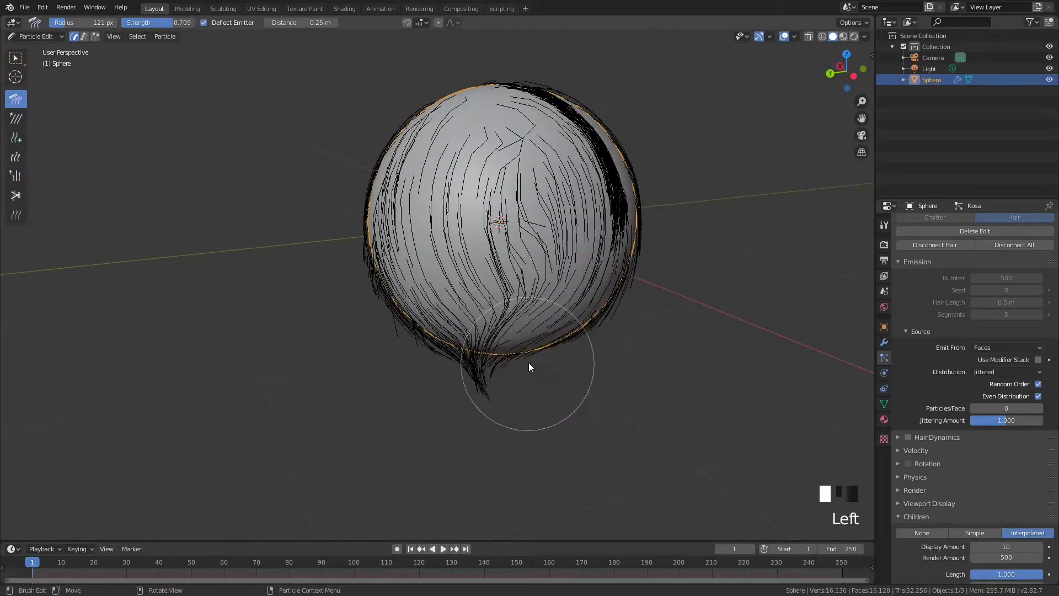
# Raise the Comb brush strength to 1.000 and comb the hair around the sphere down past its lower edge
pyautogui.hotkey('shift', 'f')
pyautogui.click(425, 234)
pyautogui.moveTo(442, 123)
pyautogui.mouseDown()
pyautogui.moveTo(376, 251)
pyautogui.moveTo(474, 376)
pyautogui.moveTo(444, 342)
pyautogui.mouseUp()
pyautogui.moveTo(443, 343)
pyautogui.mouseDown(button='middle')
pyautogui.moveTo(540, 341)
pyautogui.moveTo(497, 248)
pyautogui.mouseUp(button='middle')
pyautogui.moveTo(425, 118)
pyautogui.mouseDown()
pyautogui.moveTo(506, 203)
pyautogui.moveTo(479, 327)
pyautogui.moveTo(413, 372)
pyautogui.mouseUp()
pyautogui.moveTo(412, 373)
pyautogui.keyDown('shift'); pyautogui.mouseDown(button='middle')
pyautogui.moveTo(451, 304)
pyautogui.moveTo(520, 335)
pyautogui.mouseUp(button='middle'); pyautogui.keyUp('shift')
pyautogui.moveTo(425, 148)
pyautogui.mouseDown()
pyautogui.moveTo(384, 190)
pyautogui.moveTo(412, 435)
pyautogui.mouseUp()
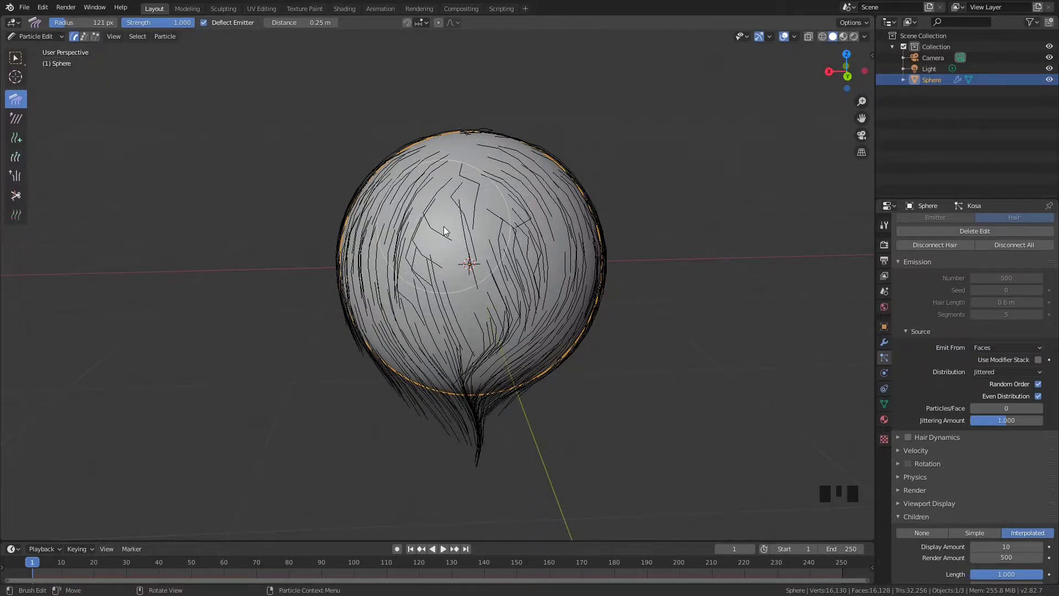
pyautogui.keyDown('shift'); pyautogui.scroll(-1, 445, 255); pyautogui.keyUp('shift')
pyautogui.moveTo(443, 250)
pyautogui.keyDown('shift'); pyautogui.mouseDown(button='middle')
pyautogui.moveTo(428, 246)
pyautogui.moveTo(523, 235)
pyautogui.mouseUp(button='middle'); pyautogui.keyUp('shift')
pyautogui.moveTo(281, 190)
pyautogui.mouseDown()
pyautogui.moveTo(234, 272)
pyautogui.moveTo(289, 393)
pyautogui.moveTo(326, 412)
pyautogui.mouseUp()
pyautogui.moveTo(356, 325); pyautogui.dragTo(411, 313, button='middle')
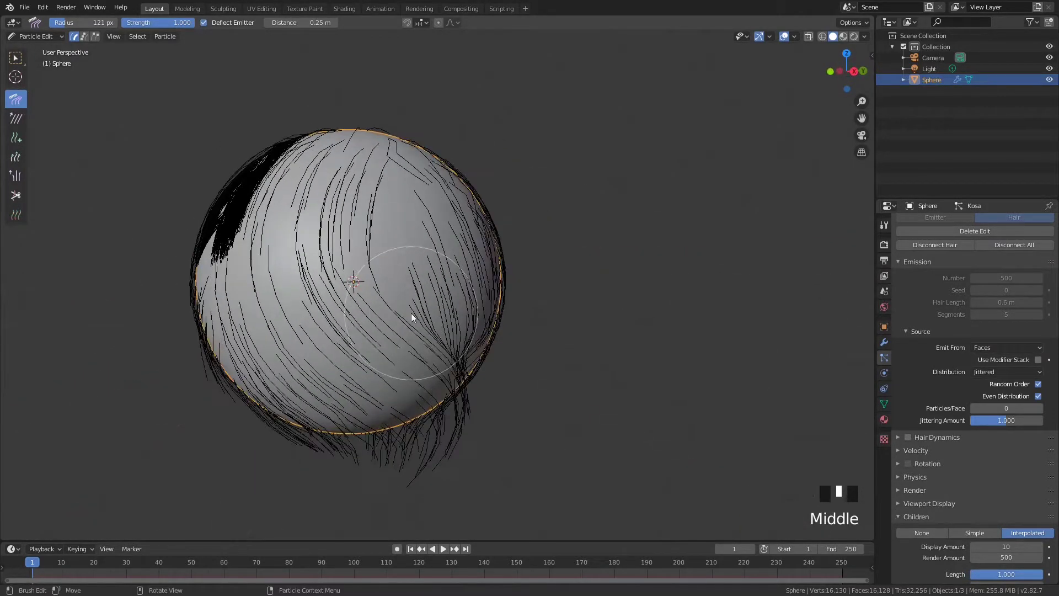
# Comb the sphere's side hair upward so it stands out above the top
pyautogui.moveTo(428, 357)
pyautogui.mouseDown()
pyautogui.moveTo(478, 267)
pyautogui.moveTo(448, 164)
pyautogui.moveTo(395, 290)
pyautogui.mouseUp()
pyautogui.keyDown('shift'); pyautogui.moveTo(395, 290); pyautogui.dragTo(453, 279, button='middle'); pyautogui.keyUp('shift')
pyautogui.moveTo(309, 329)
pyautogui.mouseDown()
pyautogui.moveTo(276, 184)
pyautogui.moveTo(324, 135)
pyautogui.mouseUp()
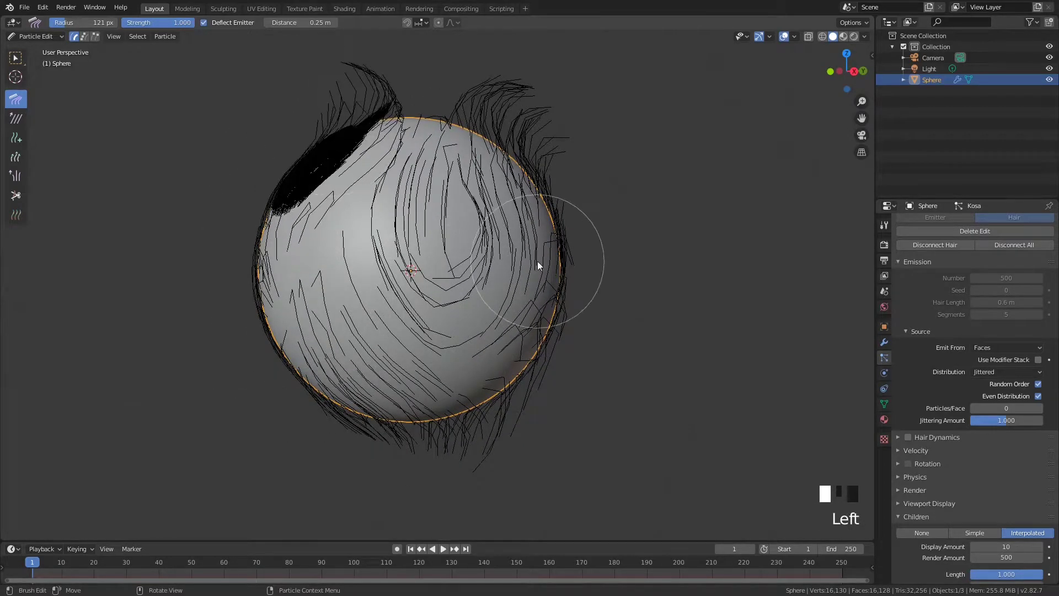
pyautogui.scroll(-1, 516, 251)
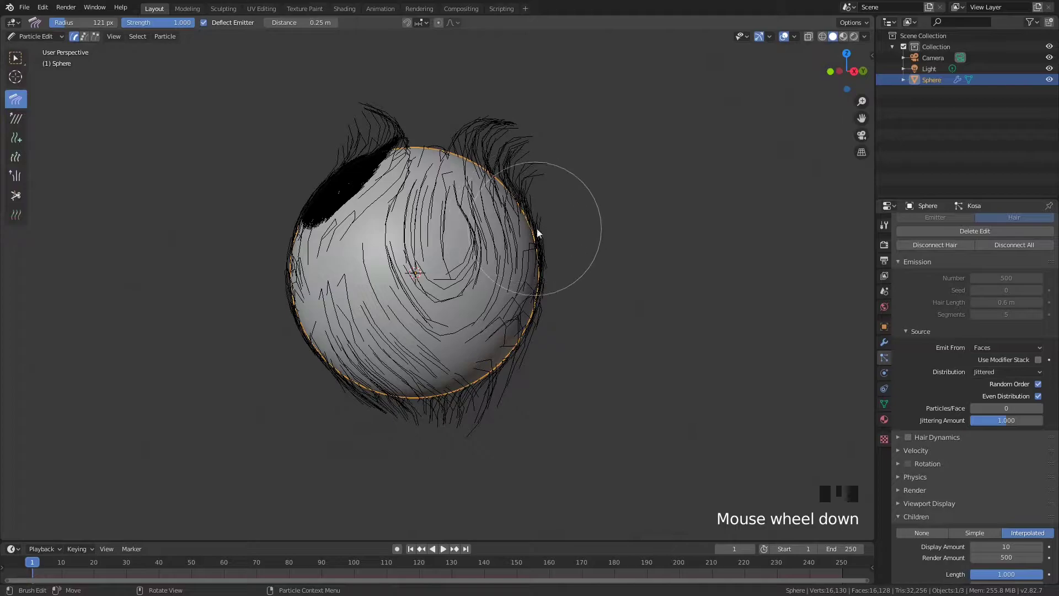
# Tousle the hair around the sphere with Comb strokes in mixed directions, swirling the dense patch near the top
pyautogui.moveTo(479, 249); pyautogui.dragTo(558, 232, button='middle')
pyautogui.moveTo(557, 232)
pyautogui.mouseDown()
pyautogui.moveTo(544, 208)
pyautogui.moveTo(323, 201)
pyautogui.mouseUp()
pyautogui.moveTo(342, 170); pyautogui.dragTo(366, 242, button='middle')
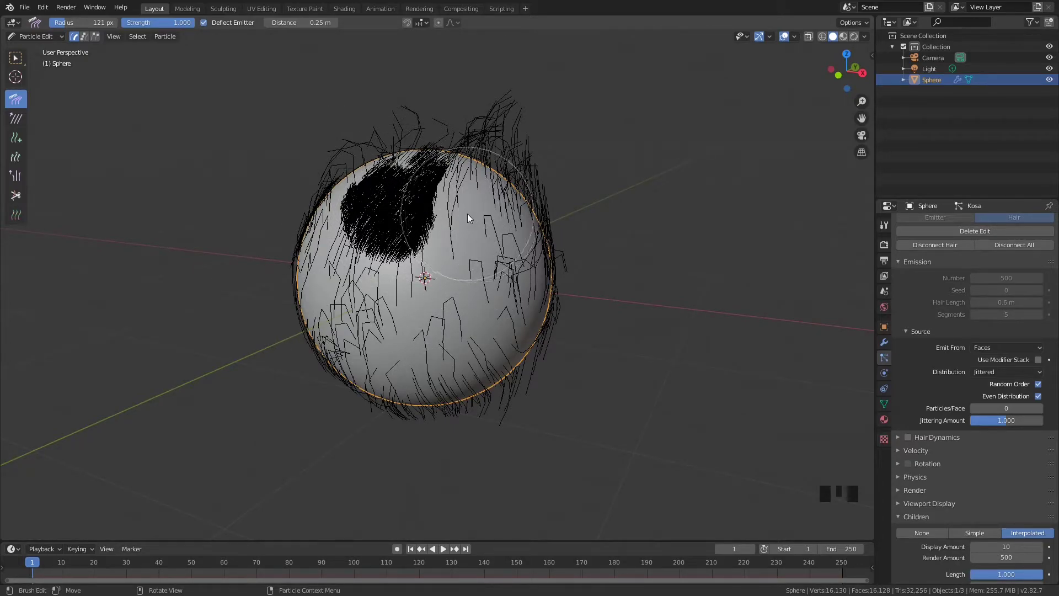
pyautogui.moveTo(378, 245)
pyautogui.mouseDown(button='middle')
pyautogui.moveTo(422, 232)
pyautogui.moveTo(506, 260)
pyautogui.mouseUp(button='middle')
pyautogui.moveTo(506, 259)
pyautogui.mouseDown()
pyautogui.moveTo(505, 219)
pyautogui.moveTo(485, 240)
pyautogui.moveTo(488, 231)
pyautogui.mouseUp()
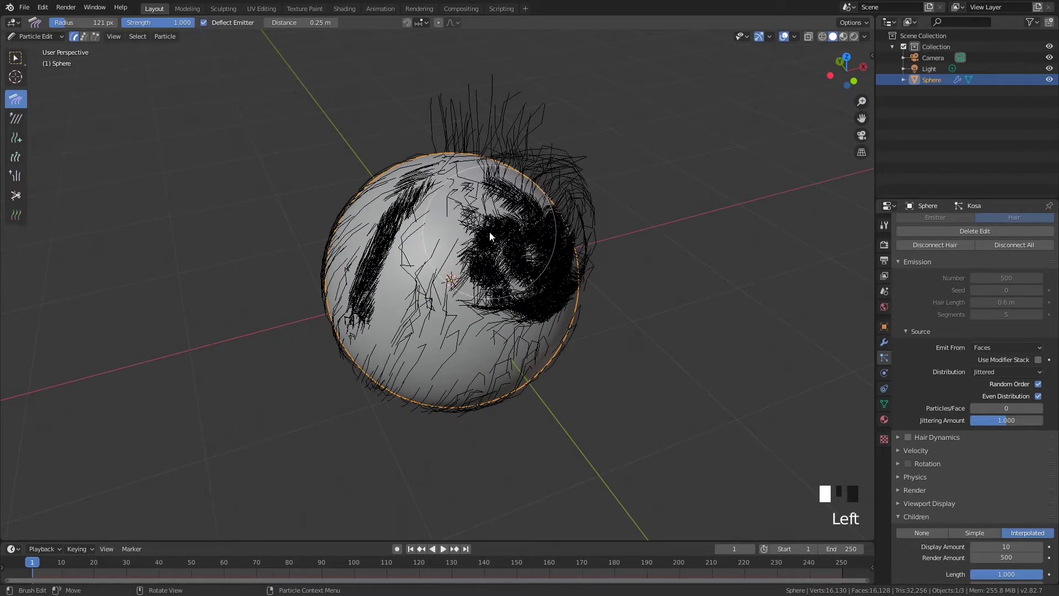
pyautogui.moveTo(371, 216)
pyautogui.mouseDown()
pyautogui.moveTo(332, 265)
pyautogui.moveTo(365, 220)
pyautogui.mouseUp()
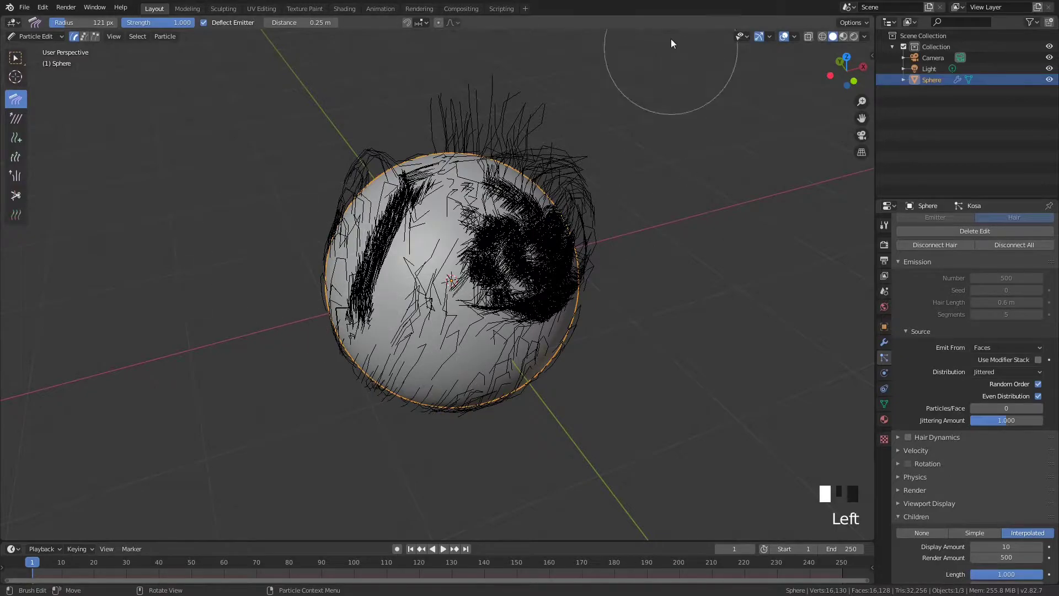
pyautogui.click(601, 270)
# Render the tousled hair, examine the rendered image up close, and close the render window
pyautogui.press('F12')
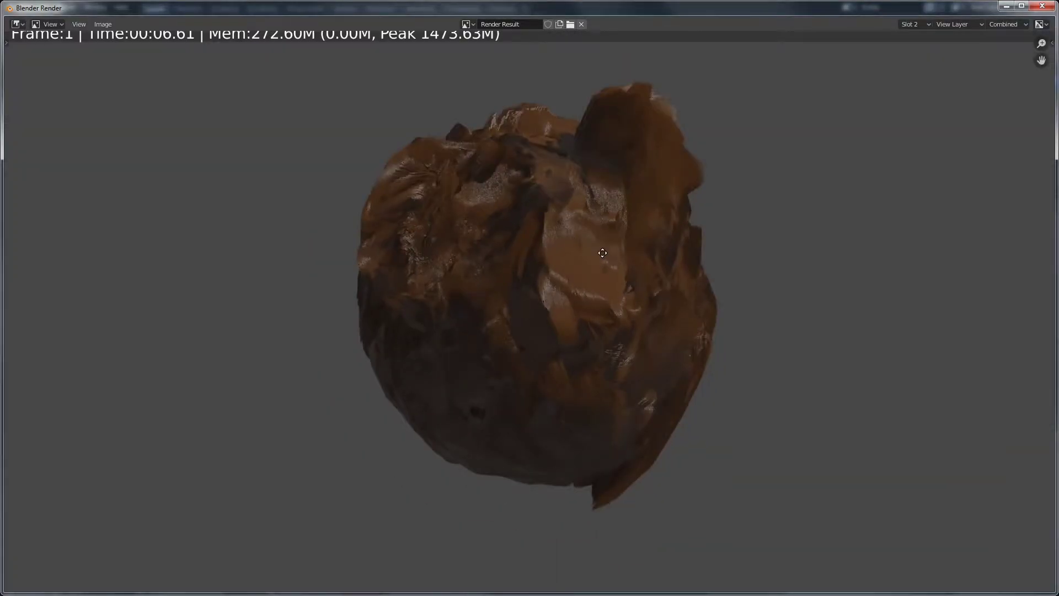
pyautogui.moveTo(570, 234); pyautogui.dragTo(538, 318, button='middle')
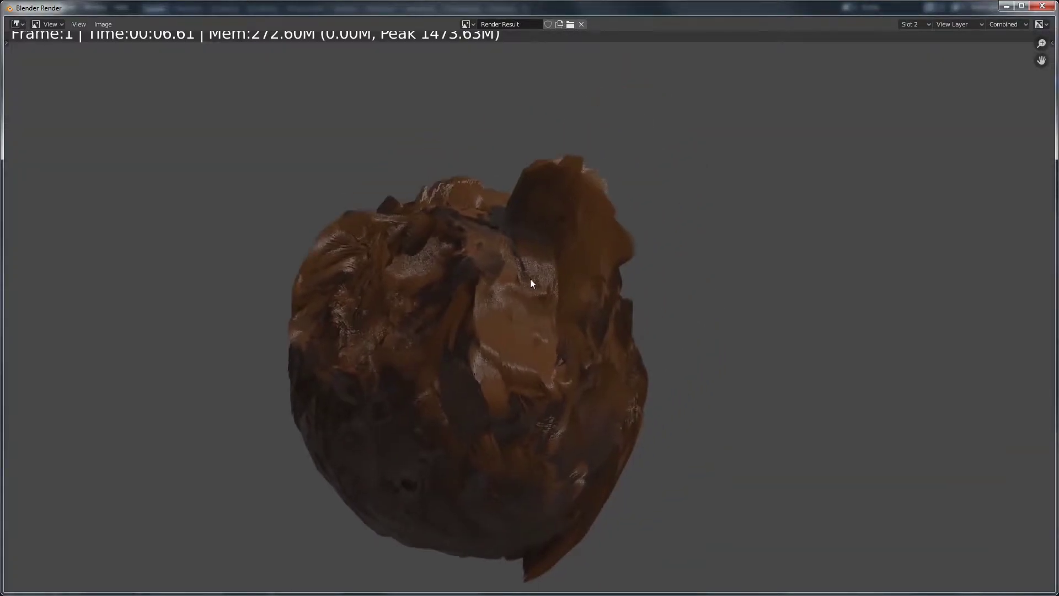
pyautogui.scroll(4, 531, 279)
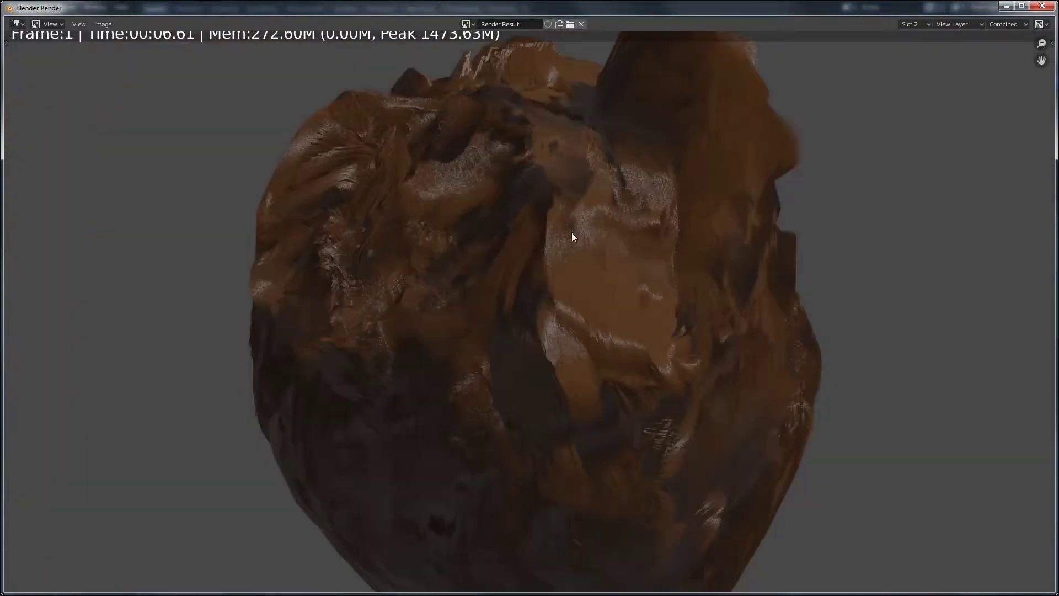
pyautogui.scroll(-1, 581, 234)
pyautogui.moveTo(595, 251); pyautogui.dragTo(543, 214, button='middle')
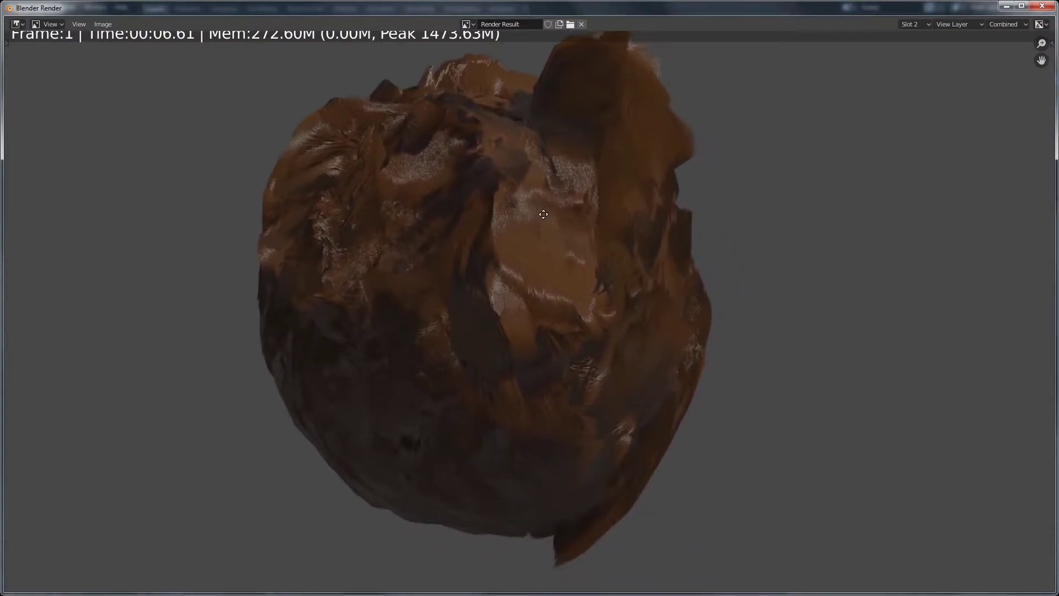
pyautogui.moveTo(579, 263); pyautogui.dragTo(495, 244, button='middle')
pyautogui.scroll(-1, 479, 248)
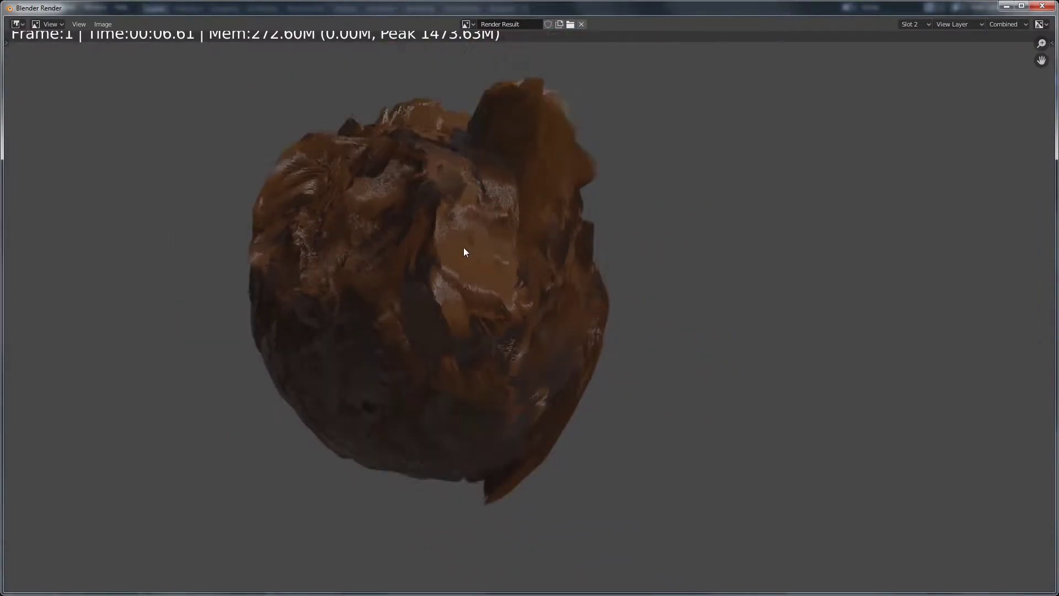
pyautogui.moveTo(413, 273); pyautogui.dragTo(442, 302, button='middle')
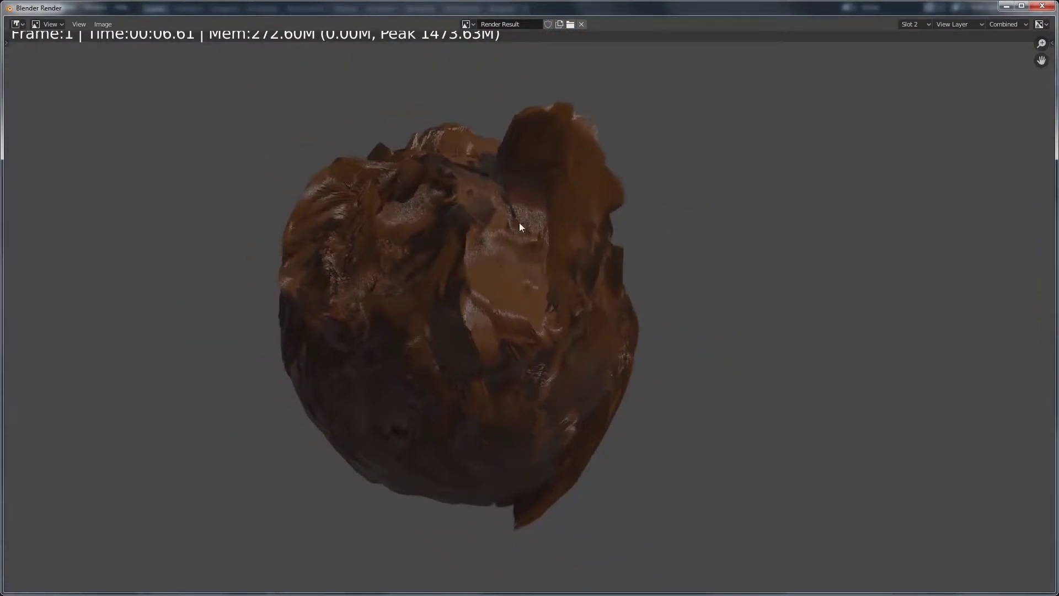
pyautogui.moveTo(515, 231); pyautogui.dragTo(540, 217, button='middle')
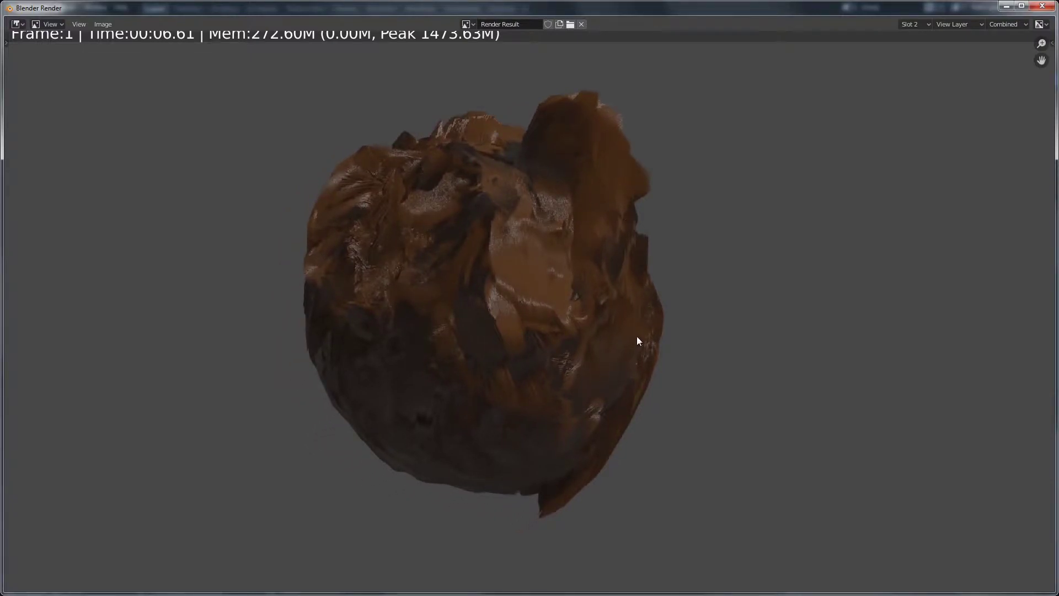
pyautogui.click(1041, 6)
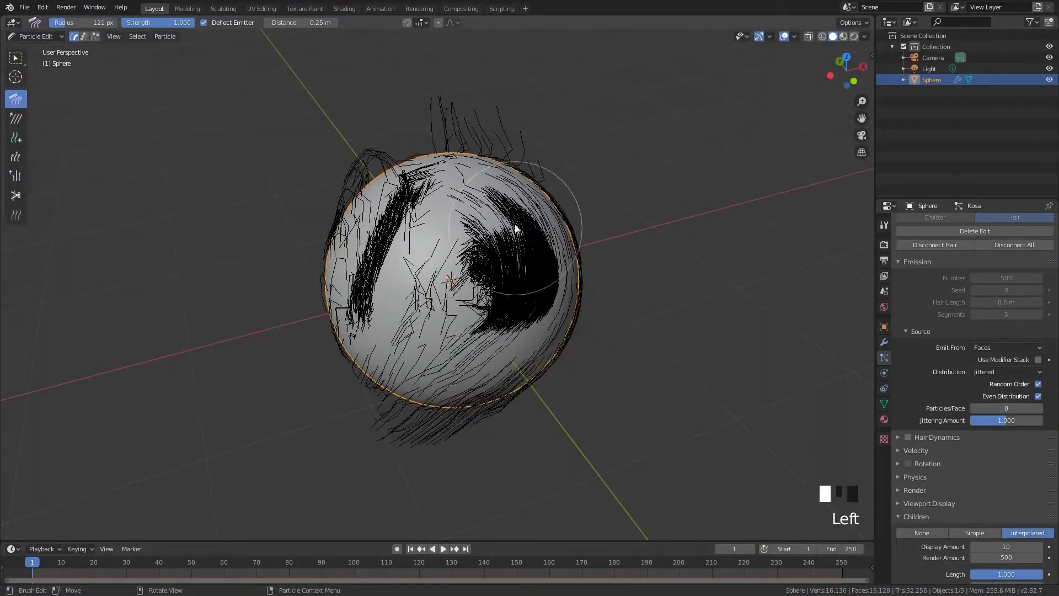
# Comb the hair straight down the sphere and cut a bare patch into the dense hair with the 50 px Cut brush
pyautogui.moveTo(432, 126)
pyautogui.mouseDown()
pyautogui.moveTo(322, 314)
pyautogui.moveTo(468, 451)
pyautogui.mouseUp()
pyautogui.moveTo(454, 128)
pyautogui.mouseDown()
pyautogui.moveTo(548, 425)
pyautogui.moveTo(457, 453)
pyautogui.moveTo(421, 393)
pyautogui.moveTo(427, 485)
pyautogui.mouseUp()
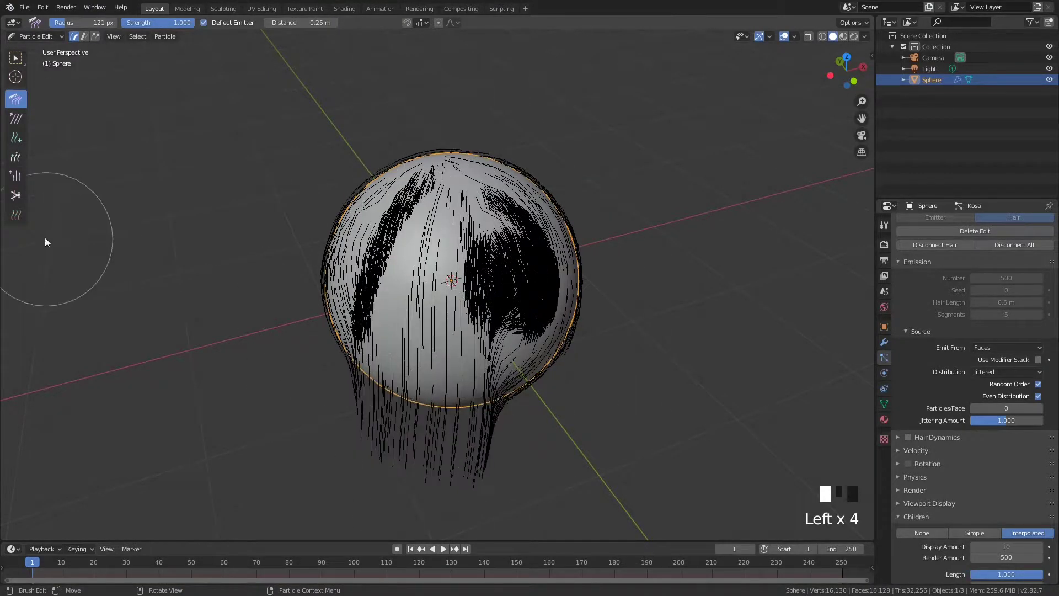
pyautogui.click(16, 195)
pyautogui.scroll(2, 481, 278)
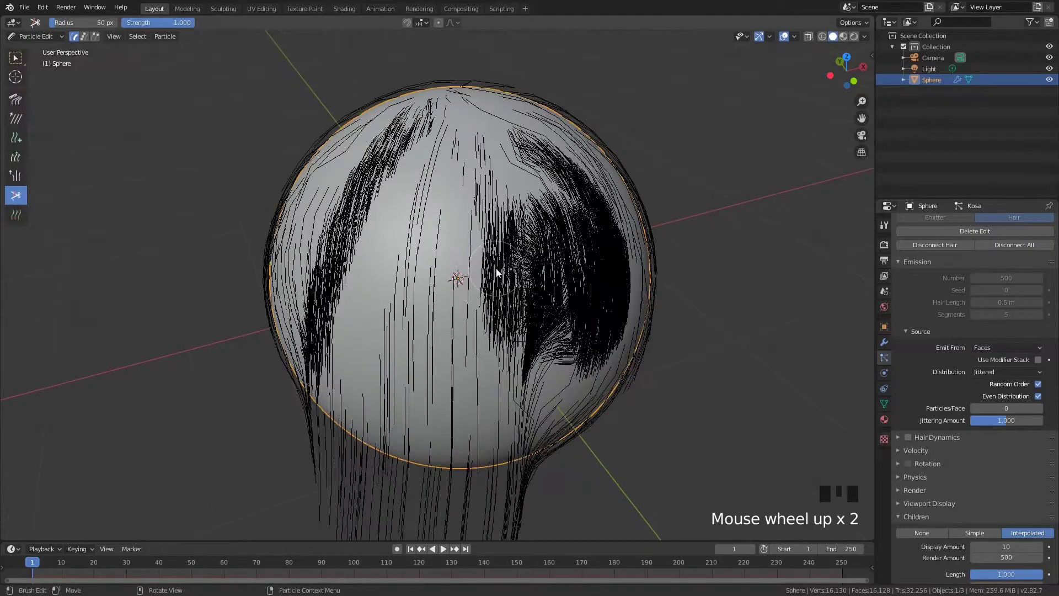
pyautogui.click(495, 268)
pyautogui.click(504, 246)
pyautogui.moveTo(505, 246)
pyautogui.mouseDown()
pyautogui.moveTo(517, 267)
pyautogui.moveTo(494, 236)
pyautogui.moveTo(506, 279)
pyautogui.mouseUp()
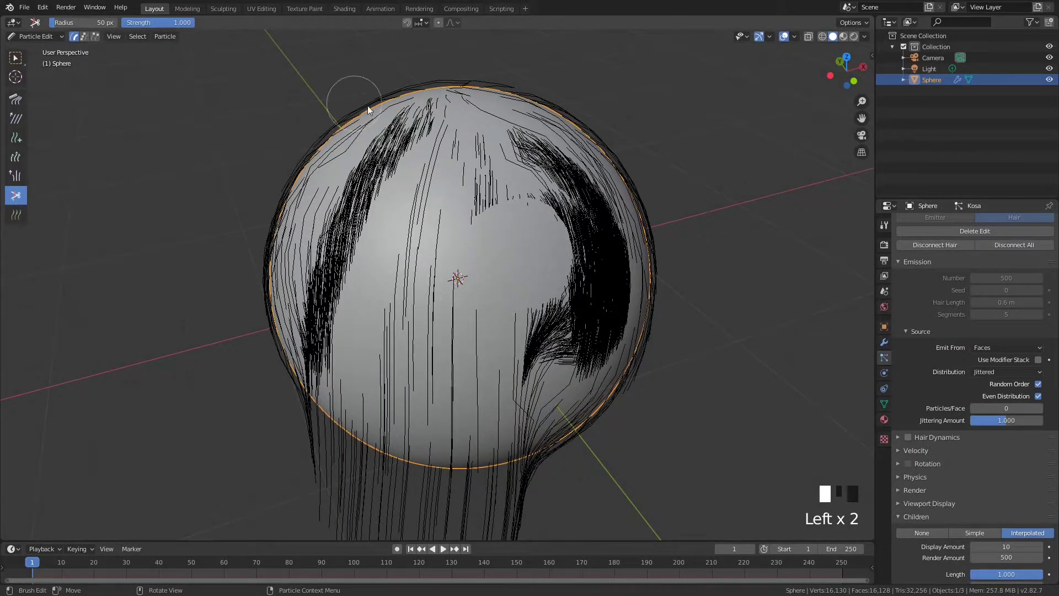
# Render the combed and cut hair, close the render, and switch the viewport to the camera view
pyautogui.press('F12')
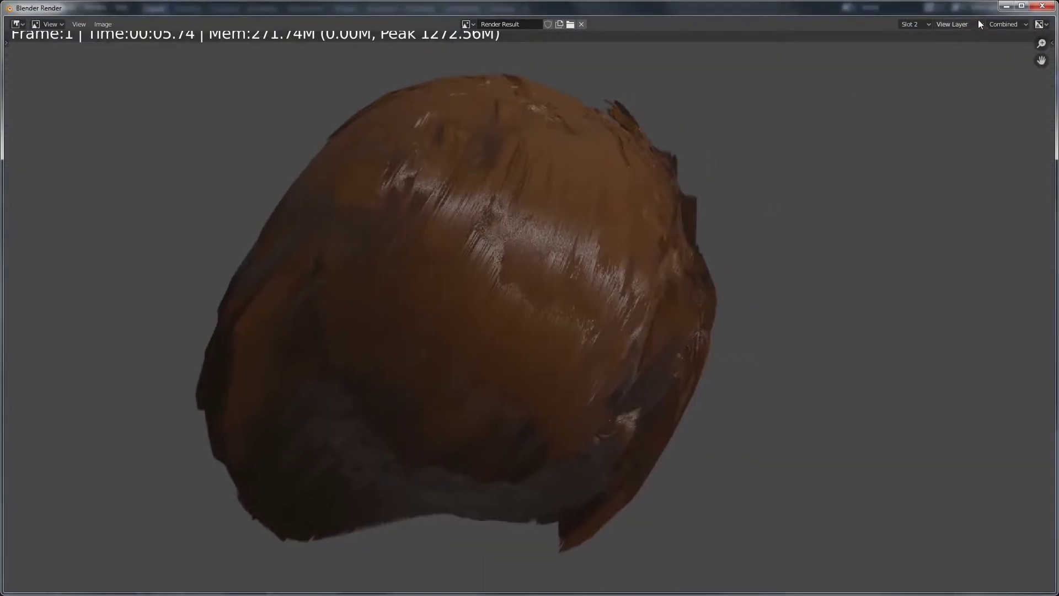
pyautogui.press('Escape')
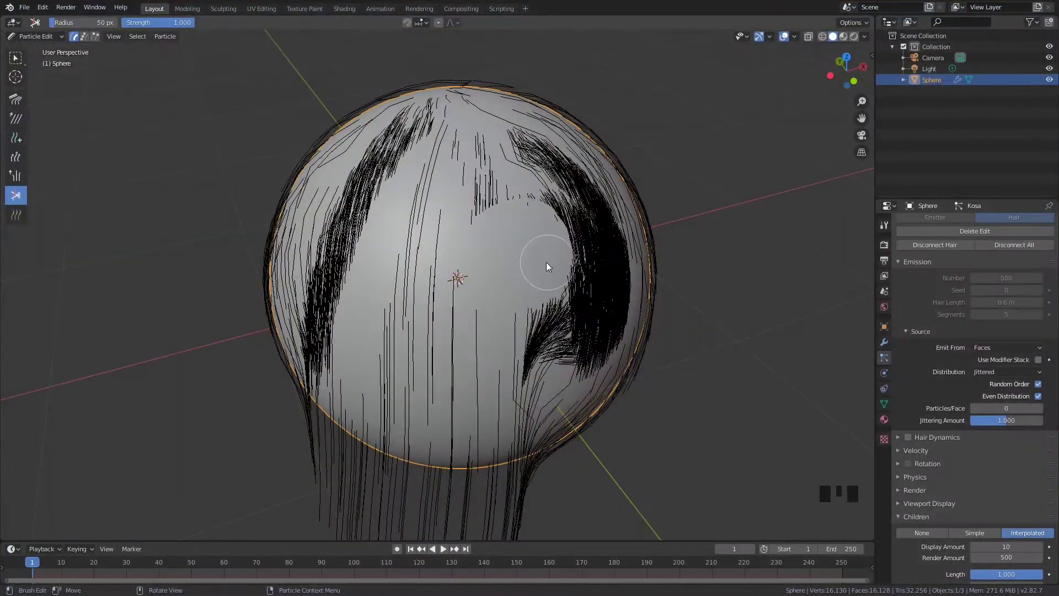
pyautogui.scroll(-4, 543, 265)
pyautogui.scroll(-3, 535, 267)
pyautogui.press('`')
pyautogui.click(474, 304)
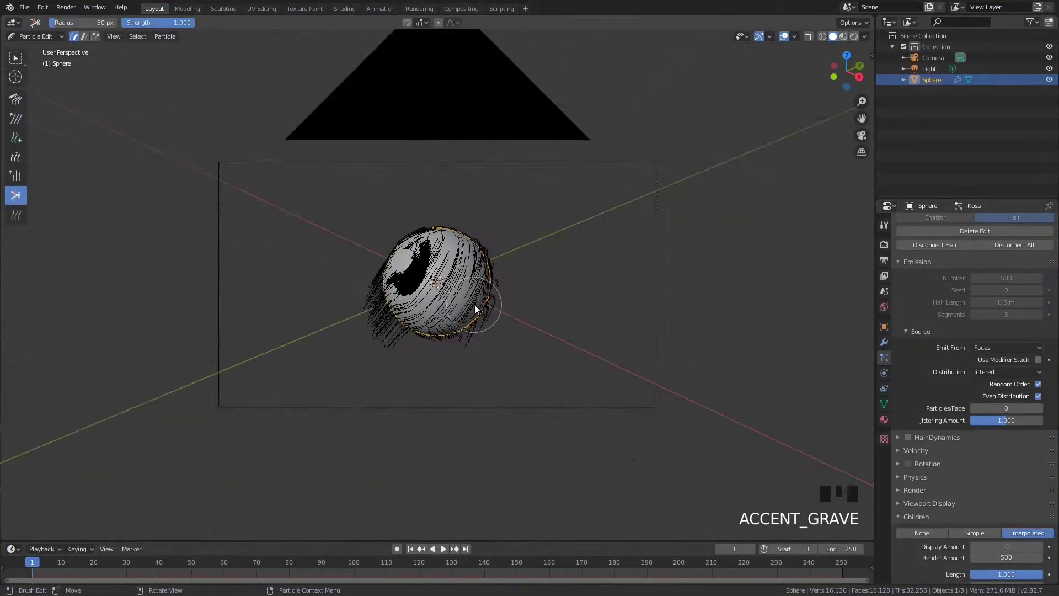
# Cut the hair off the camera-facing side of the sphere with the 50 px Cut brush, then render it and close the render
pyautogui.scroll(3, 430, 277)
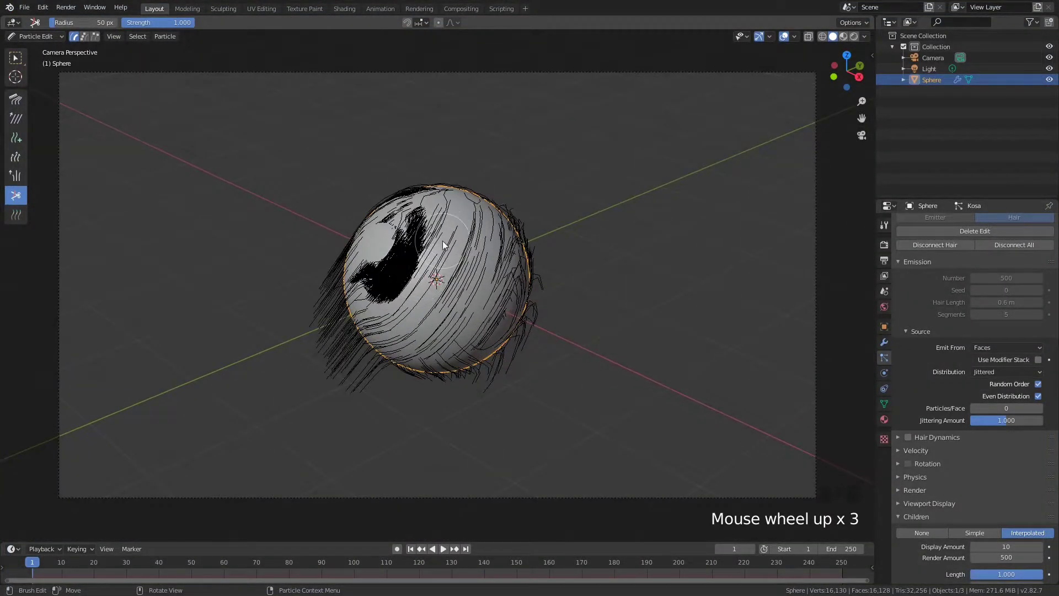
pyautogui.moveTo(442, 240); pyautogui.dragTo(414, 242)
pyautogui.moveTo(456, 329); pyautogui.dragTo(467, 249)
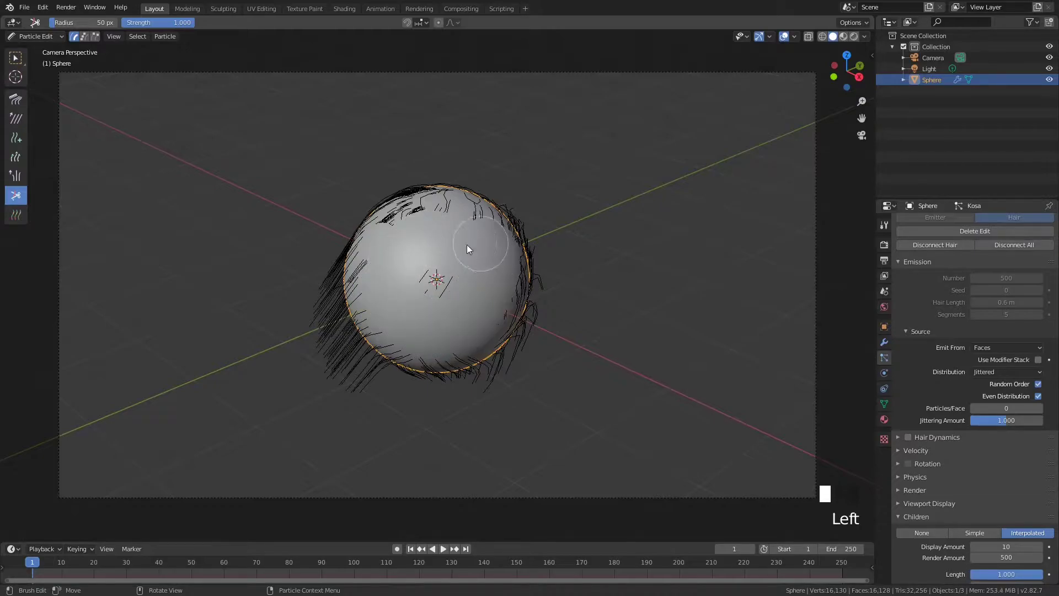
pyautogui.moveTo(427, 220); pyautogui.dragTo(389, 242)
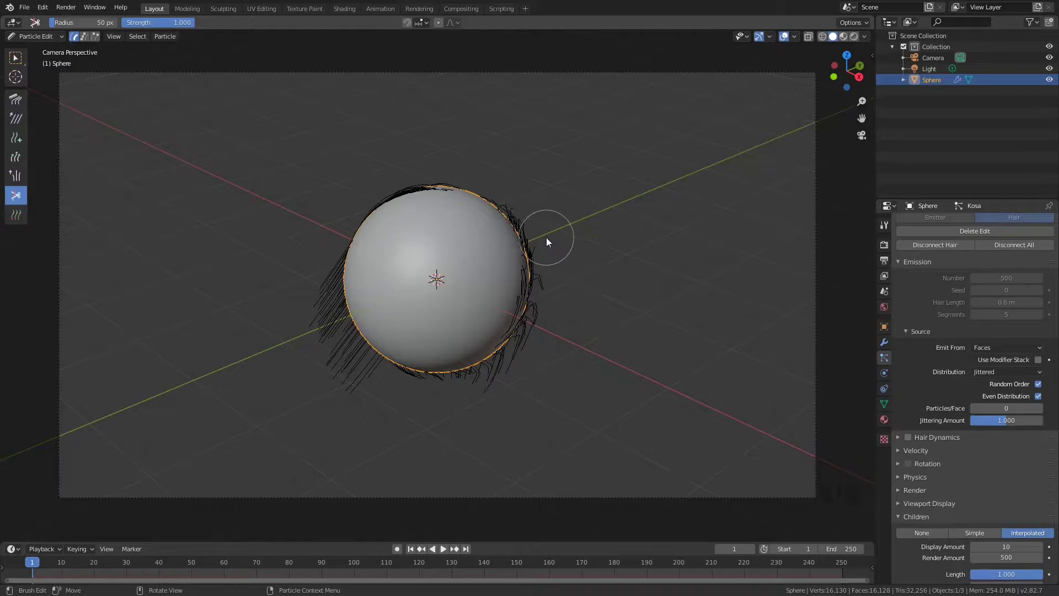
pyautogui.press('F12')
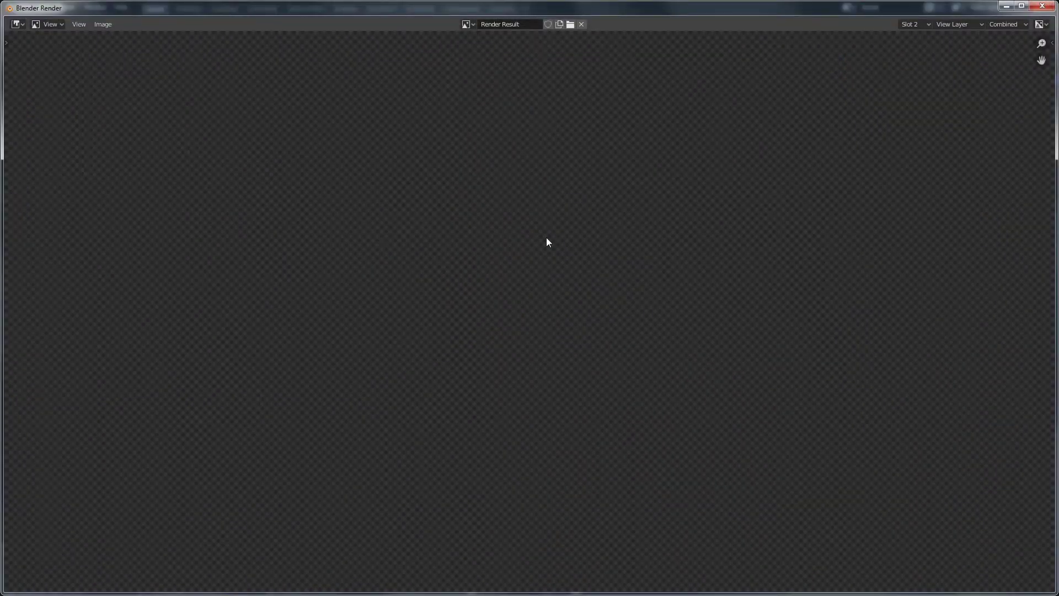
pyautogui.press('Escape')
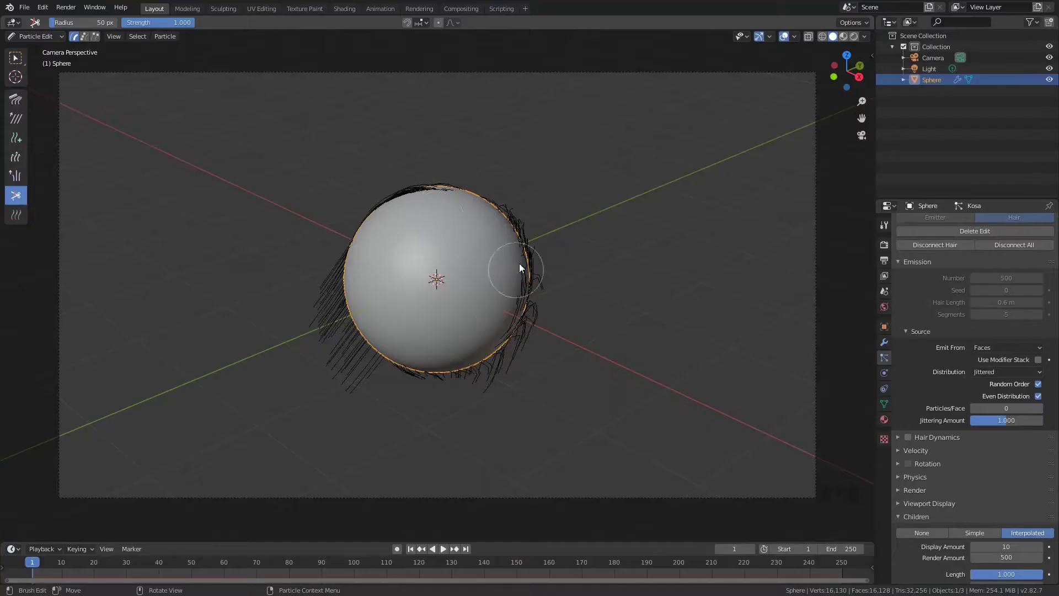
# Comb the remaining hair and the dense strip down the other side of the sphere with the 121 px Comb brush
pyautogui.moveTo(490, 296); pyautogui.dragTo(481, 256, button='middle')
pyautogui.scroll(4, 506, 259)
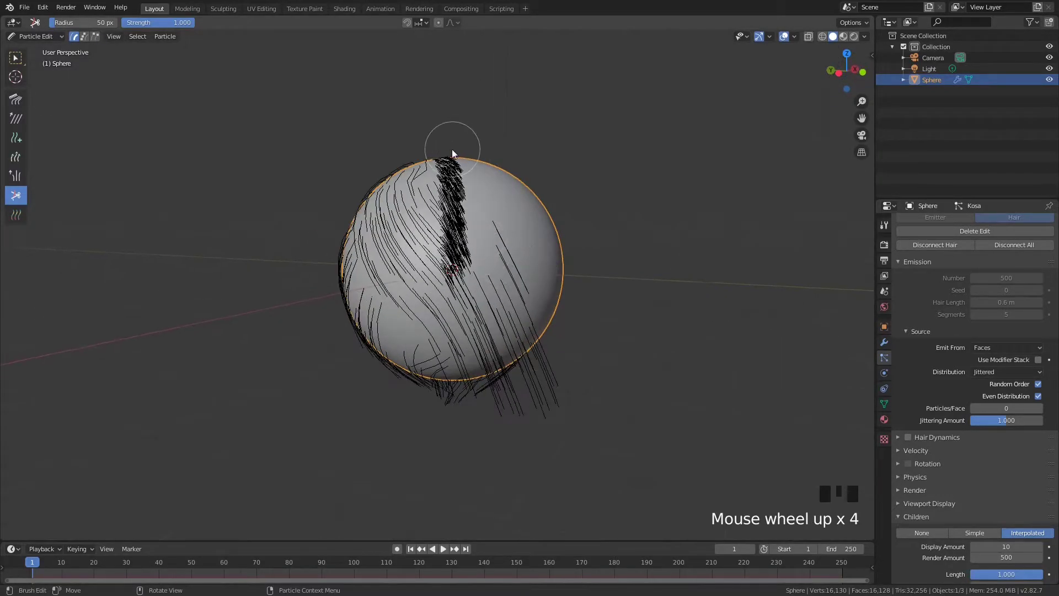
pyautogui.tripleClick(22, 98)
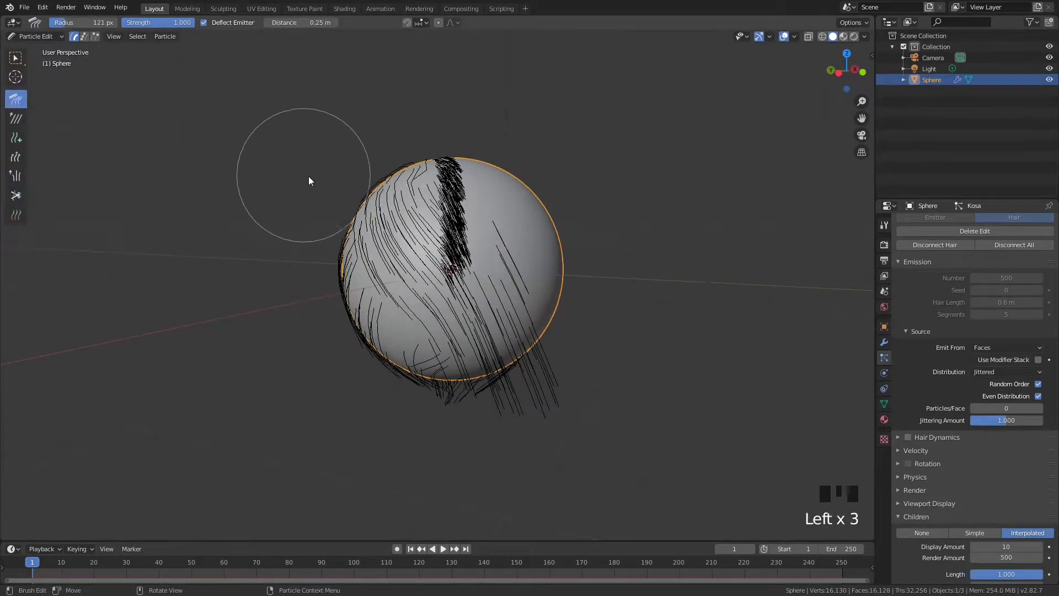
pyautogui.moveTo(462, 173)
pyautogui.mouseDown()
pyautogui.moveTo(353, 276)
pyautogui.moveTo(517, 312)
pyautogui.mouseUp()
pyautogui.moveTo(486, 212); pyautogui.dragTo(453, 373)
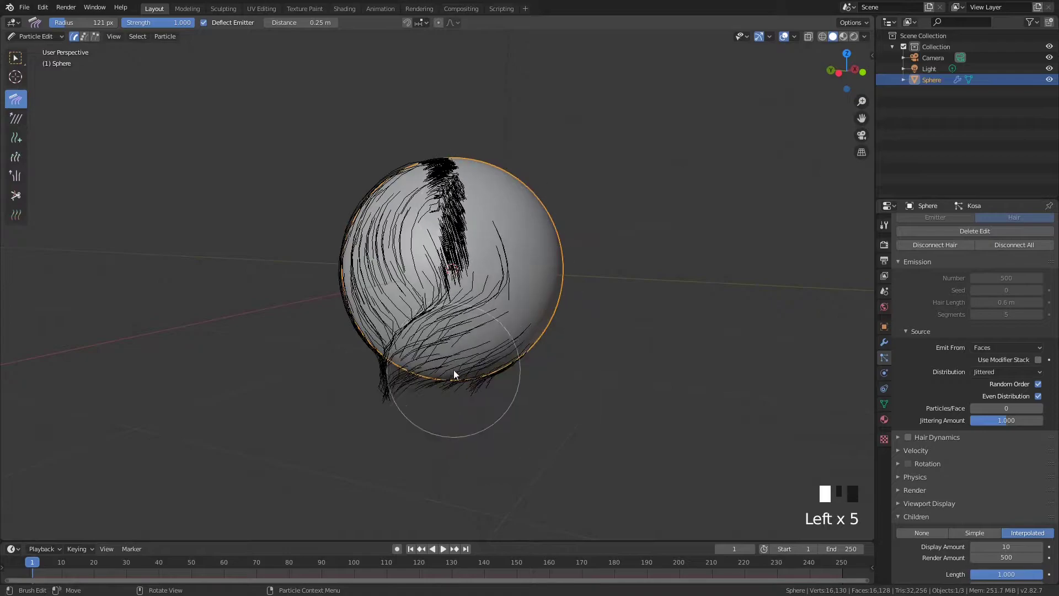
# Try to box-select hairs on the sphere in Path select mode
pyautogui.moveTo(259, 115); pyautogui.dragTo(326, 120, button='middle')
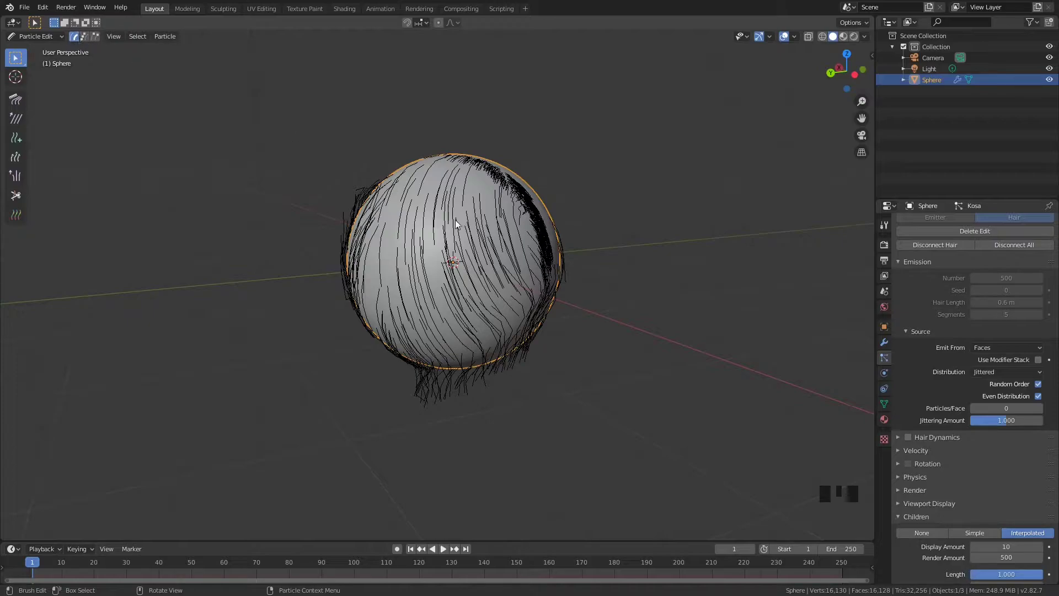
pyautogui.scroll(3, 472, 177)
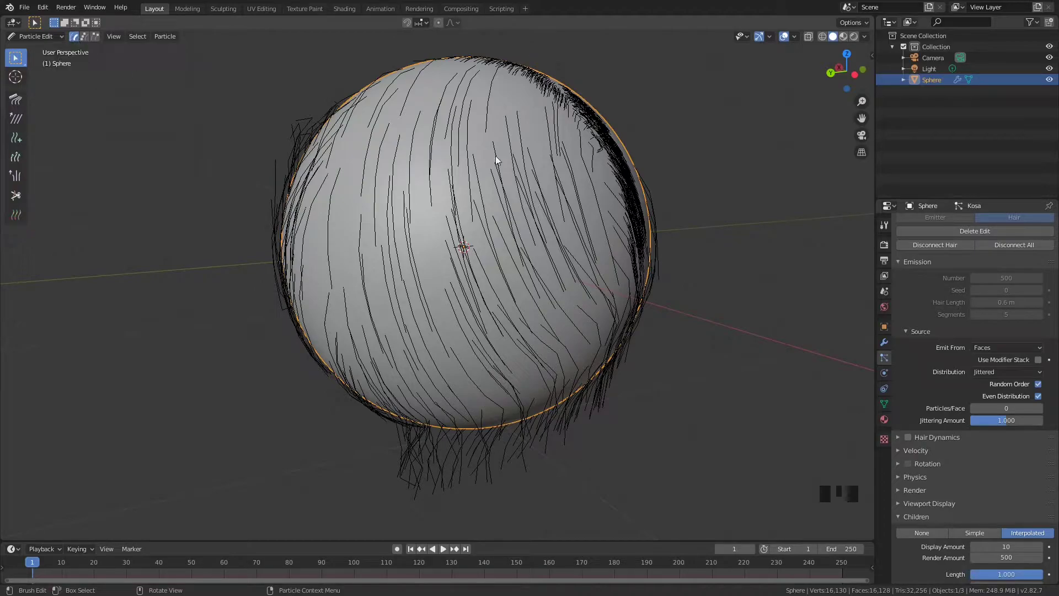
pyautogui.moveTo(487, 103); pyautogui.dragTo(531, 130)
pyautogui.moveTo(554, 135); pyautogui.dragTo(579, 168)
pyautogui.moveTo(407, 179); pyautogui.dragTo(432, 206)
pyautogui.moveTo(287, 100); pyautogui.dragTo(312, 122)
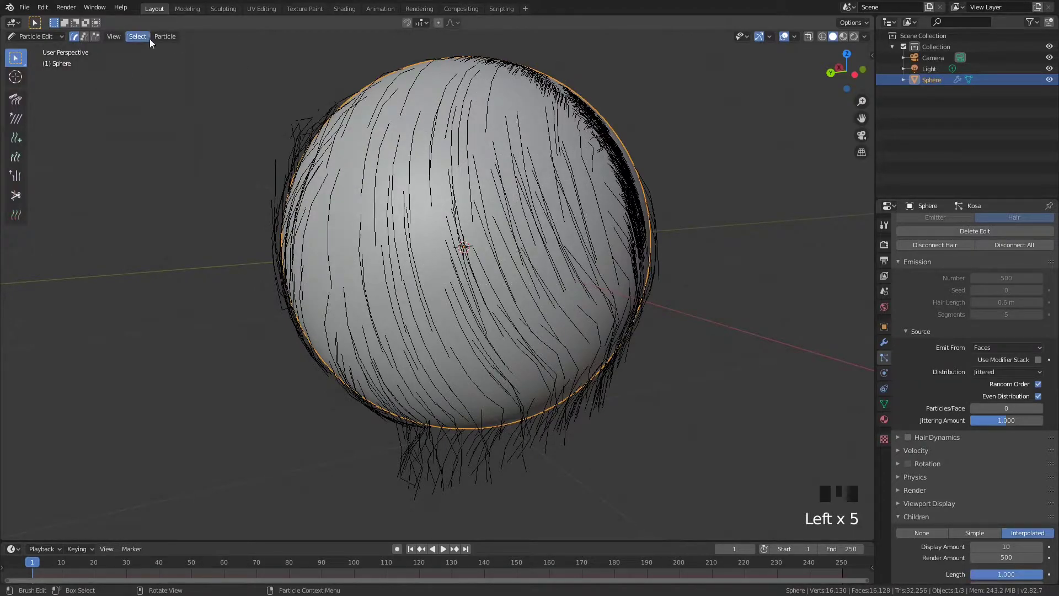
# Switch to Point select mode and select a single hair point near the bare area of the sphere with Circle Select
pyautogui.click(83, 37)
pyautogui.moveTo(470, 171); pyautogui.dragTo(412, 141, button='middle')
pyautogui.scroll(-3, 413, 141)
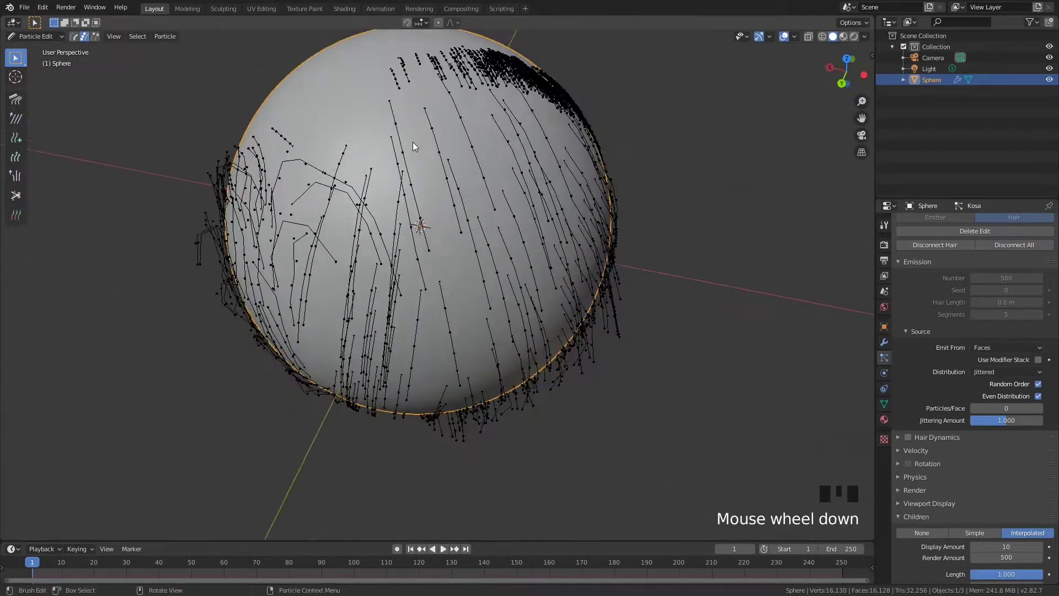
pyautogui.click(17, 60)
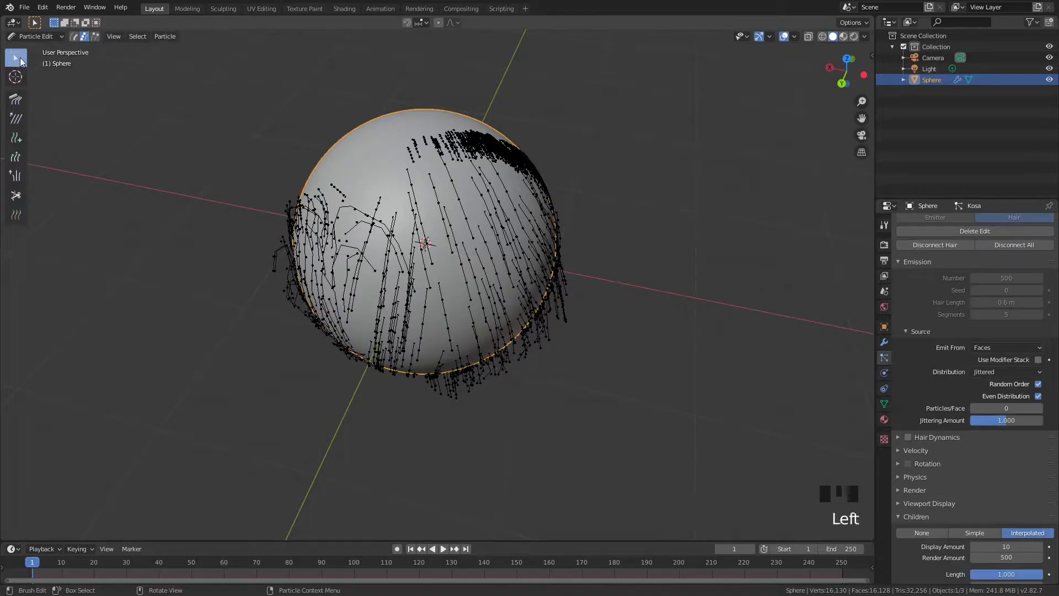
pyautogui.click(22, 64)
pyautogui.click(24, 64)
pyautogui.press('w')
pyautogui.press('w')
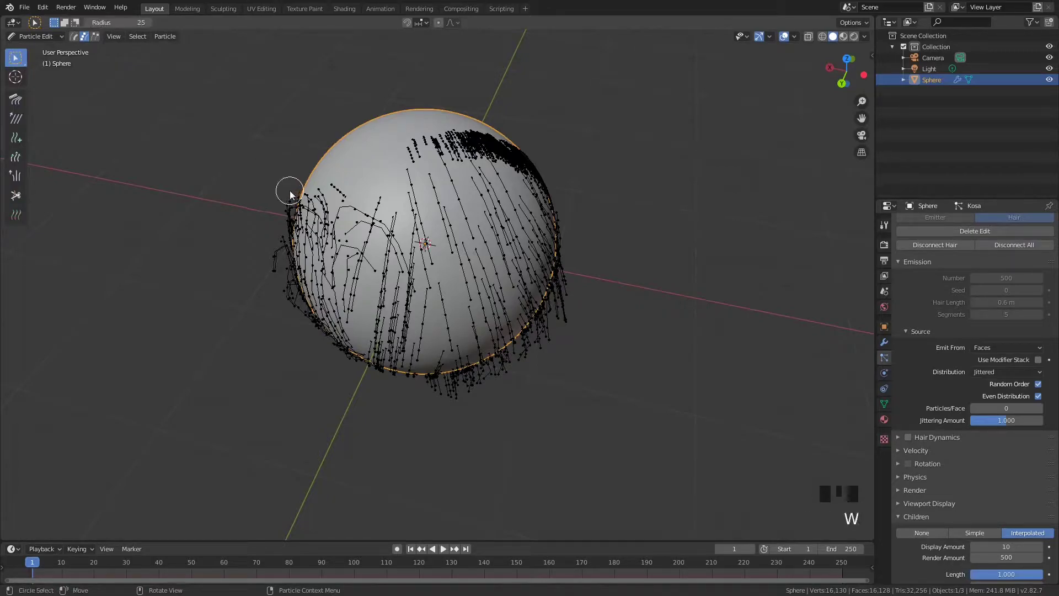
pyautogui.press('w')
pyautogui.click(332, 183)
# Cycle through the selection tool variants and settle on the Tweak tool
pyautogui.moveTo(331, 183); pyautogui.dragTo(468, 220, button='middle')
pyautogui.press('w')
pyautogui.press('w')
pyautogui.press('w')
pyautogui.press('w')
pyautogui.press('w')
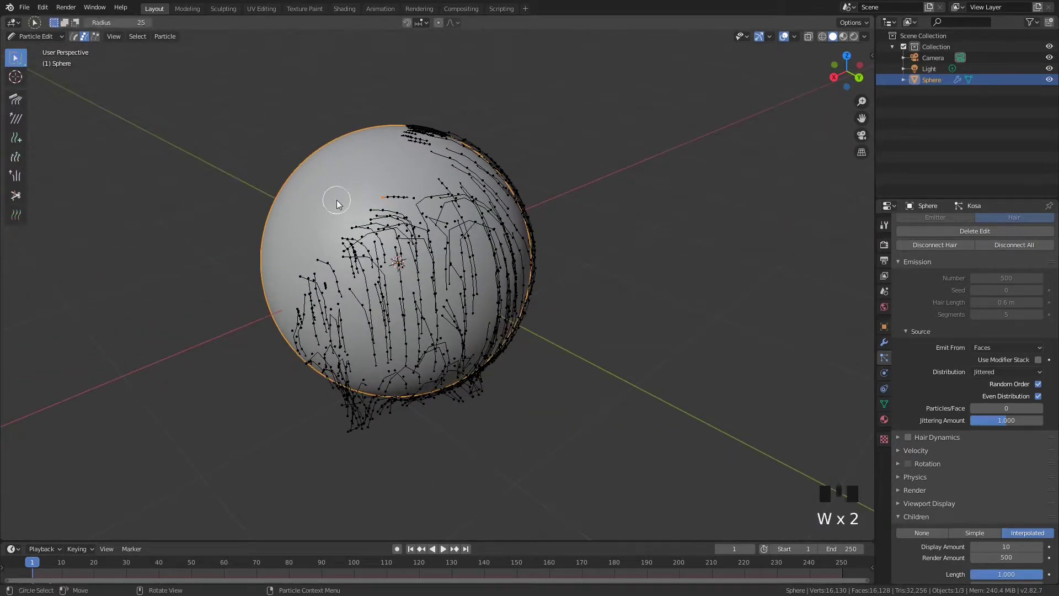
pyautogui.press('w')
pyautogui.press('w')
pyautogui.press('w')
pyautogui.press('w')
pyautogui.press('w')
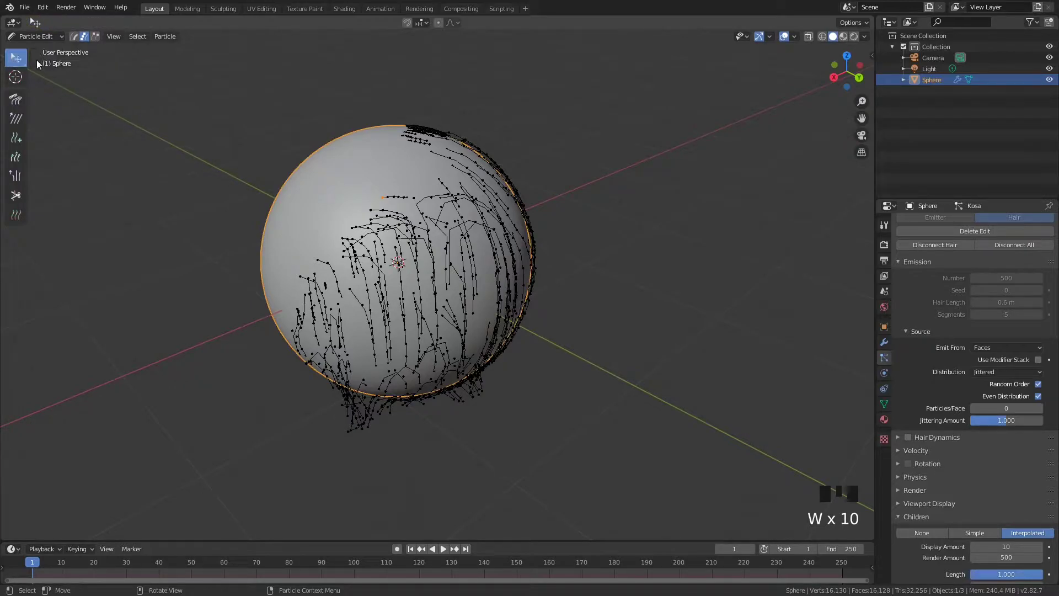
# Bend a single hair outward from the upper part of the sphere by moving its points with the Tweak tool
pyautogui.scroll(2, 166, 86)
pyautogui.keyDown('shift'); pyautogui.moveTo(339, 153); pyautogui.dragTo(445, 223, button='middle'); pyautogui.keyUp('shift')
pyautogui.scroll(1, 398, 194)
pyautogui.scroll(-1, 620, 266)
pyautogui.keyDown('shift'); pyautogui.moveTo(620, 267); pyautogui.dragTo(445, 158, button='middle'); pyautogui.keyUp('shift')
pyautogui.scroll(2, 487, 268)
pyautogui.moveTo(465, 318); pyautogui.dragTo(415, 194, button='middle')
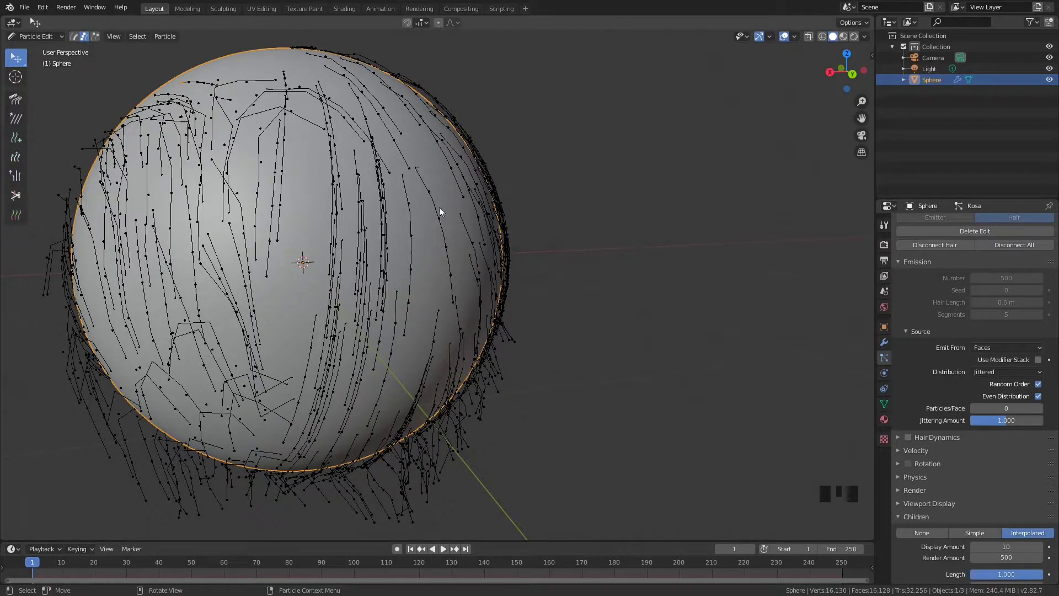
pyautogui.moveTo(429, 191); pyautogui.dragTo(474, 134)
pyautogui.moveTo(459, 173); pyautogui.dragTo(554, 200)
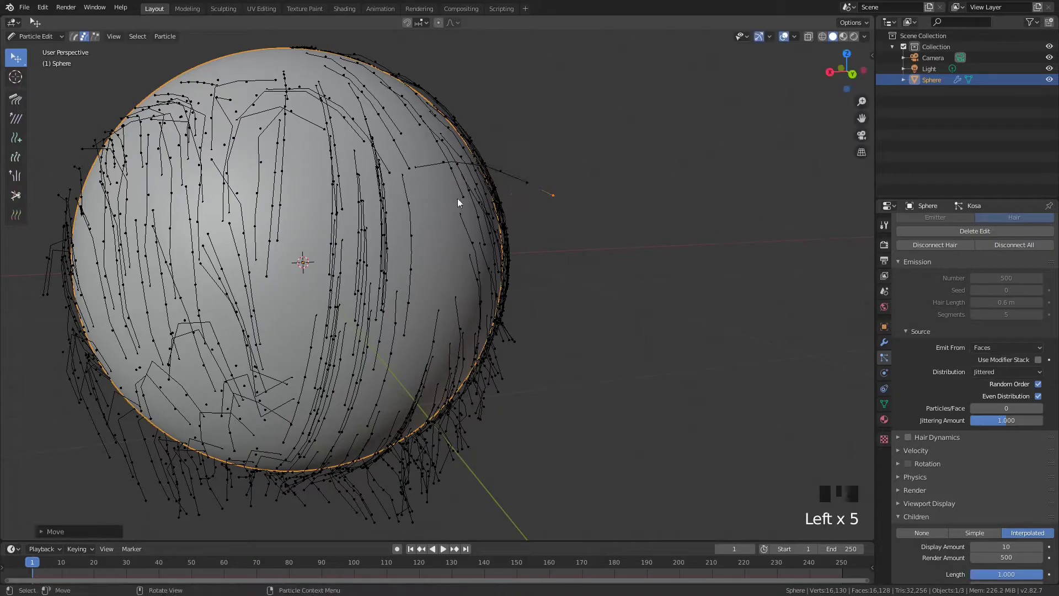
pyautogui.moveTo(429, 233); pyautogui.dragTo(466, 270, button='middle')
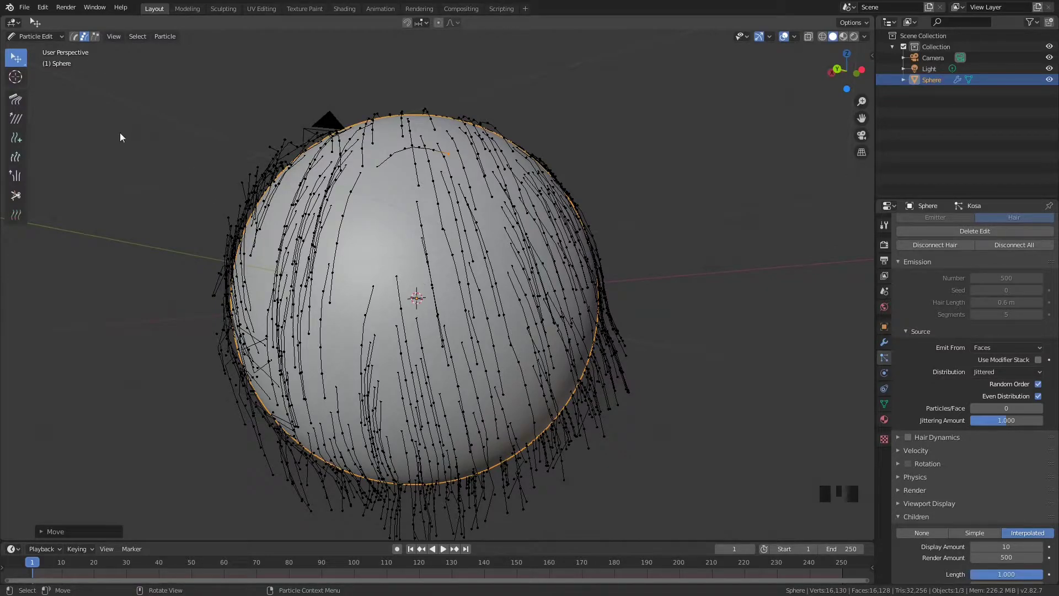
pyautogui.moveTo(386, 160); pyautogui.dragTo(397, 174)
pyautogui.moveTo(397, 174); pyautogui.dragTo(445, 175, button='middle')
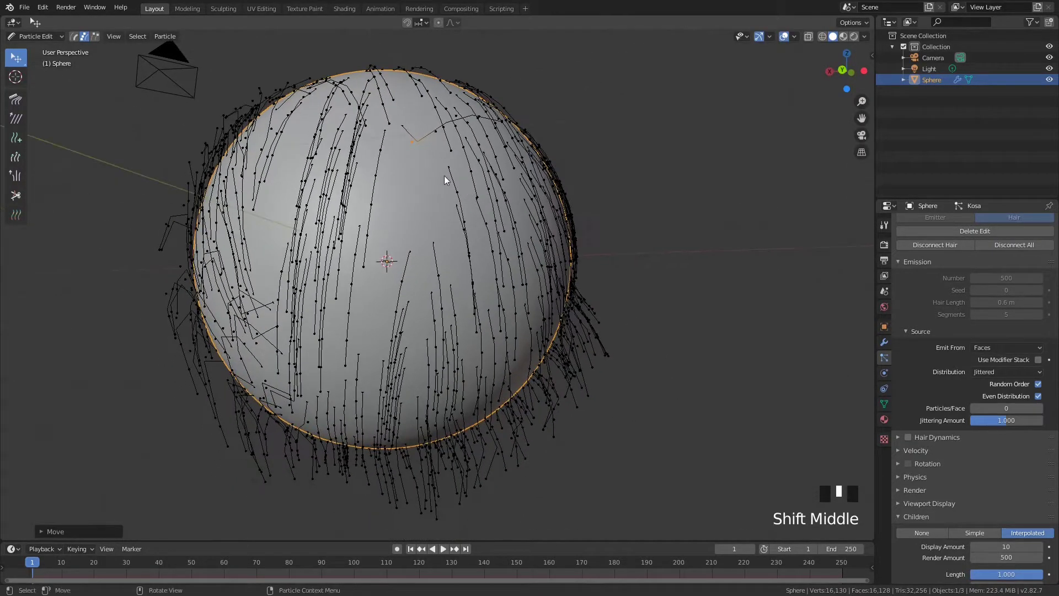
# Box-select the hair points on the upper part of the sphere and move them upward so the hair stands up
pyautogui.press('b')
pyautogui.moveTo(259, 64); pyautogui.dragTo(658, 329)
pyautogui.moveTo(658, 328); pyautogui.dragTo(580, 272, button='middle')
pyautogui.scroll(-3, 563, 230)
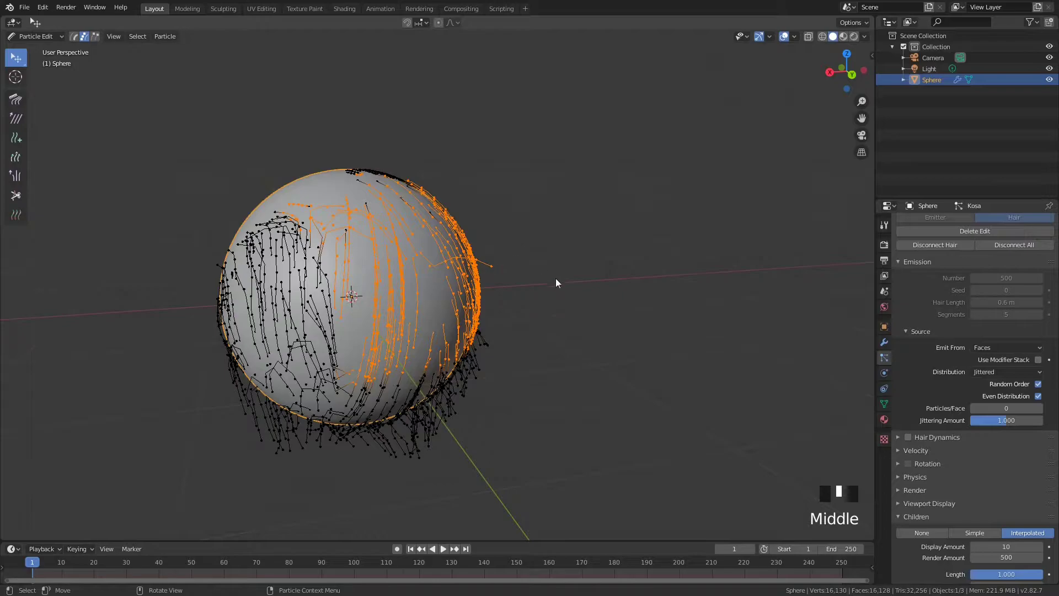
pyautogui.press('g')
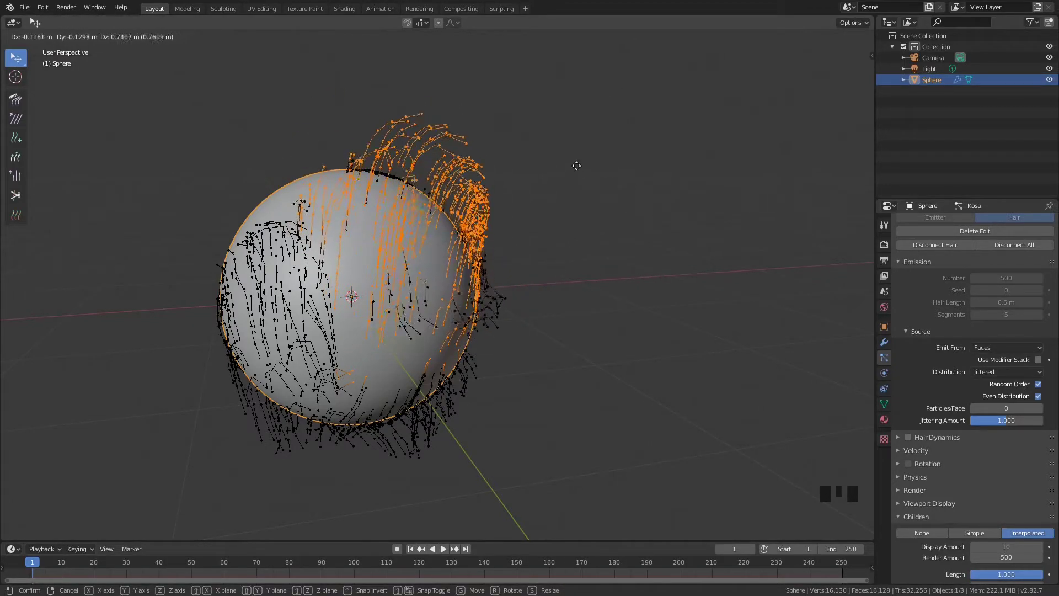
pyautogui.click(584, 122)
# Select the end point of the topmost raised hair and move it sideways, away from the other raised hairs
pyautogui.scroll(2, 361, 186)
pyautogui.keyDown('shift'); pyautogui.moveTo(361, 186); pyautogui.dragTo(483, 288, button='middle'); pyautogui.keyUp('shift')
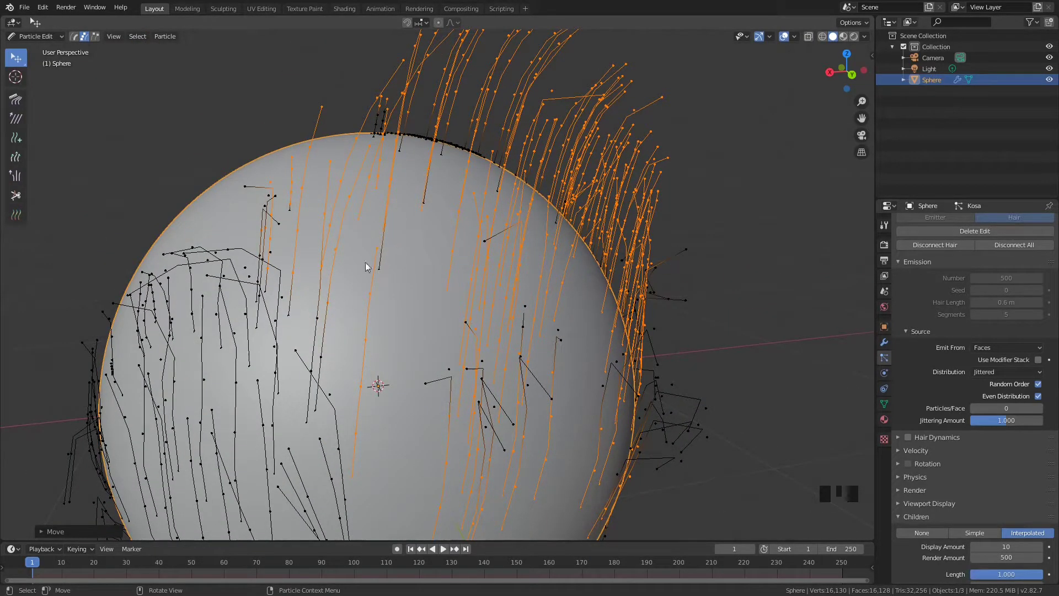
pyautogui.scroll(-4, 517, 395)
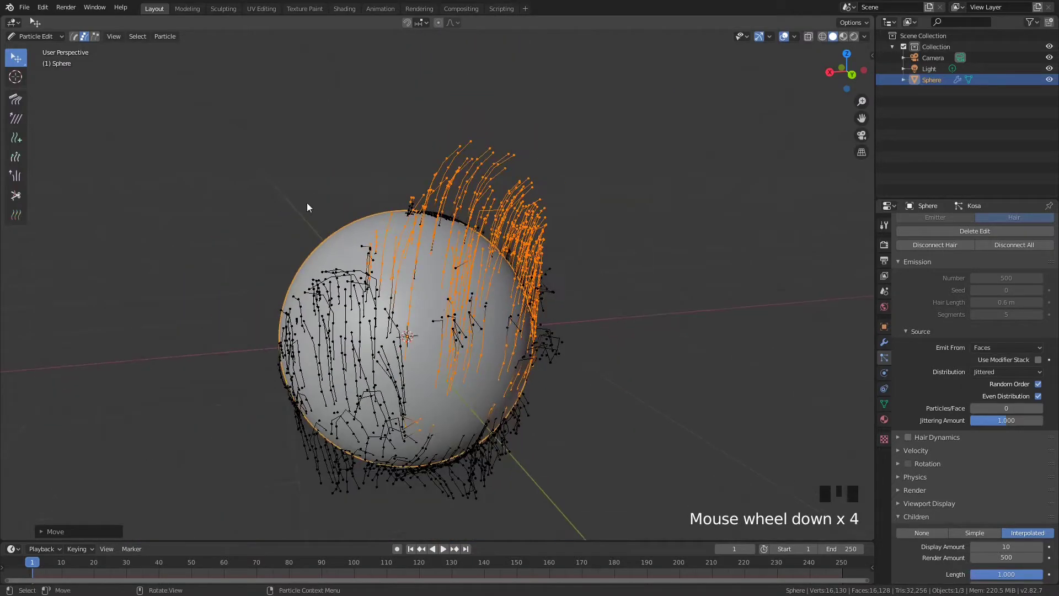
pyautogui.click(478, 139)
pyautogui.press('g')
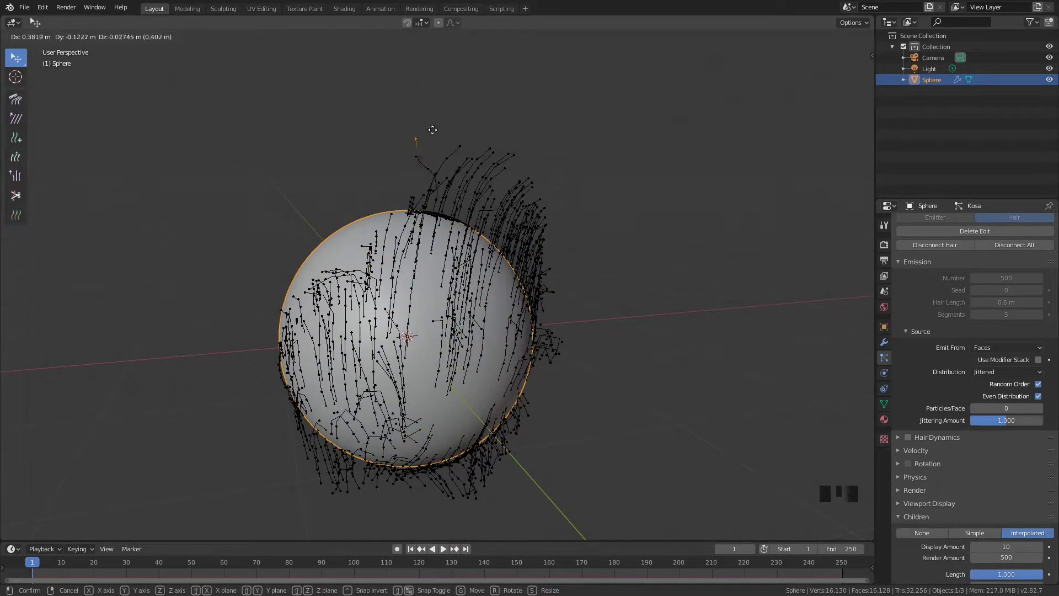
pyautogui.click(425, 126)
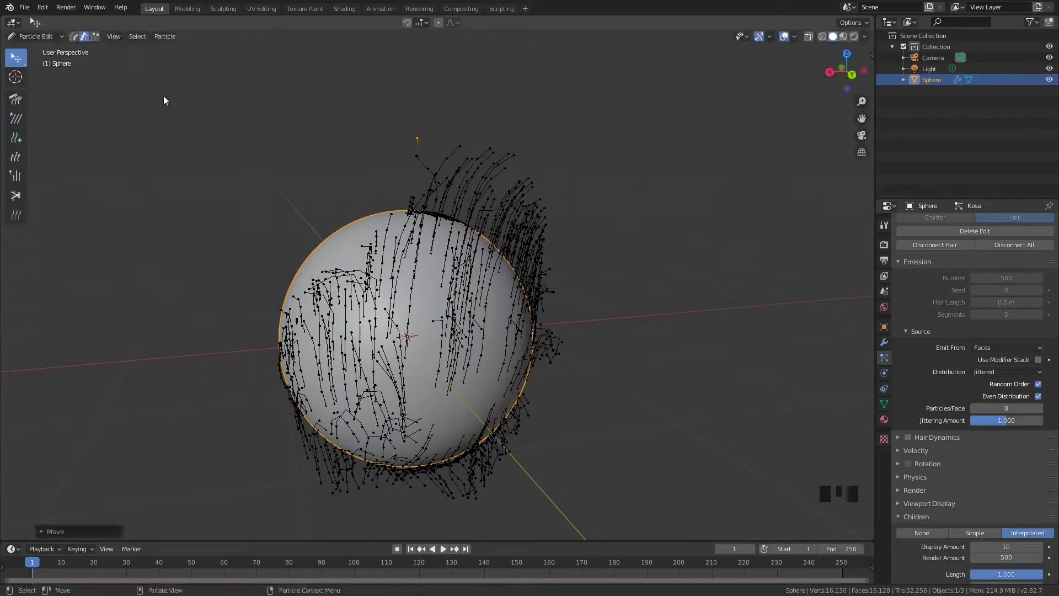
# Switch to Tip select mode and move the topmost hair's tip back toward the other raised hairs
pyautogui.click(96, 36)
pyautogui.keyDown('shift'); pyautogui.moveTo(384, 106); pyautogui.dragTo(342, 231, button='middle'); pyautogui.keyUp('shift')
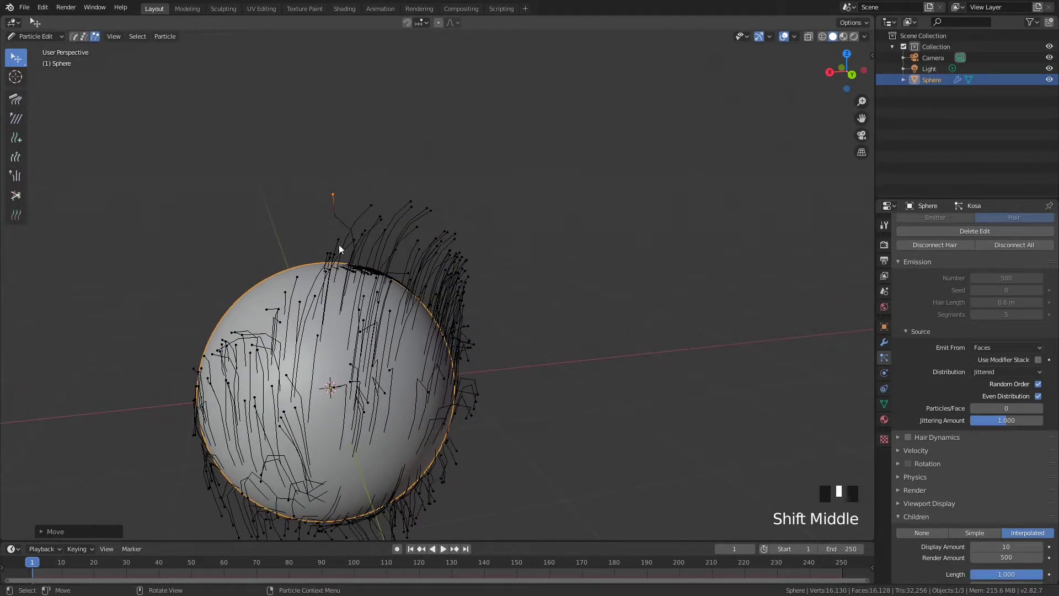
pyautogui.scroll(3, 351, 225)
pyautogui.keyDown('shift'); pyautogui.moveTo(409, 180); pyautogui.dragTo(367, 127, button='middle'); pyautogui.keyUp('shift')
pyautogui.press('g')
pyautogui.click(552, 215)
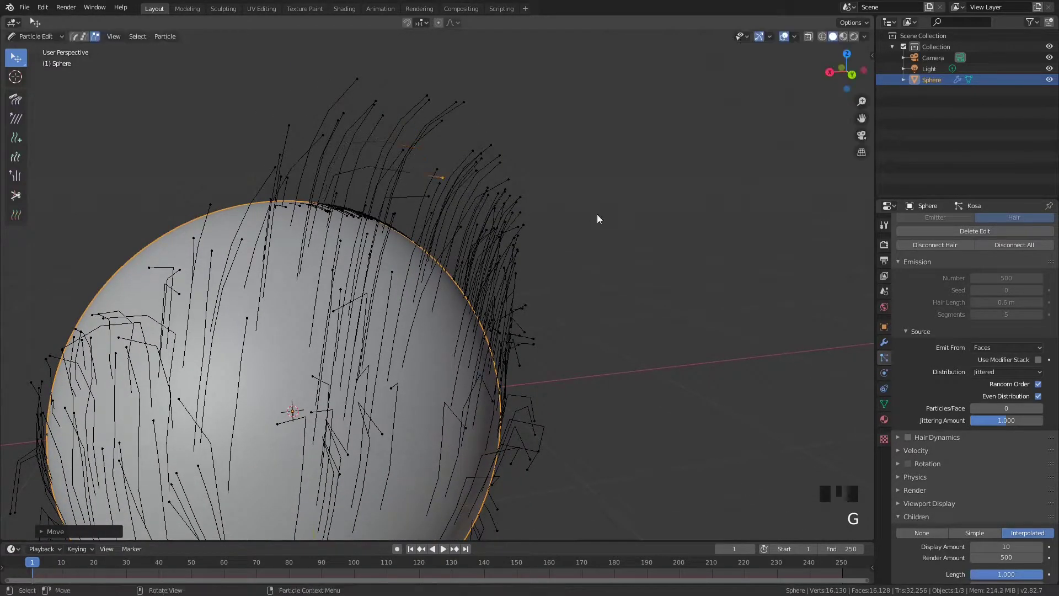
# Clear the selection and box-select the tips of the raised hairs above the sphere
pyautogui.scroll(-5, 490, 227)
pyautogui.keyDown('shift'); pyautogui.moveTo(491, 227); pyautogui.dragTo(524, 144, button='middle'); pyautogui.keyUp('shift')
pyautogui.press('a')
pyautogui.press('a')
pyautogui.press('a')
pyautogui.press('a')
pyautogui.scroll(2, 548, 214)
pyautogui.moveTo(423, 40); pyautogui.dragTo(575, 124)
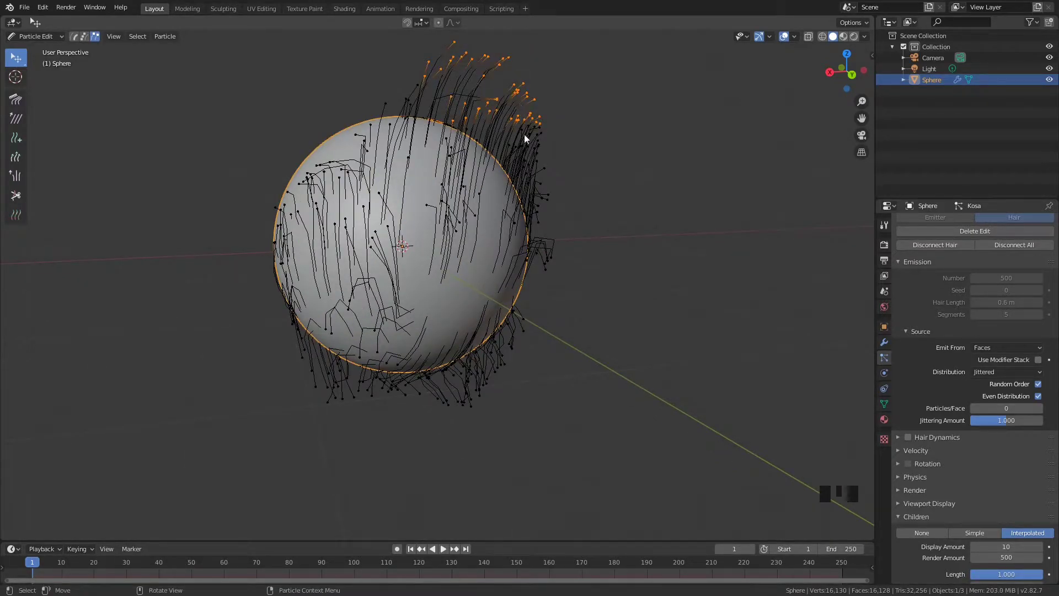
# Extend the selection to hair tips all over the sphere with Circle Select, varying the circle size
pyautogui.press('c')
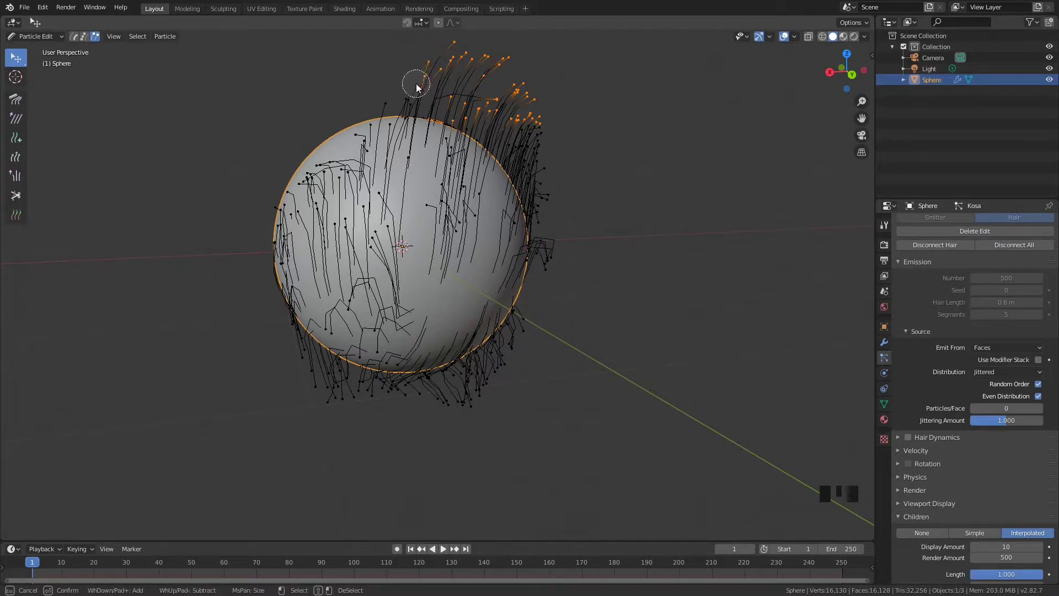
pyautogui.moveTo(416, 86)
pyautogui.mouseDown()
pyautogui.moveTo(380, 127)
pyautogui.moveTo(325, 243)
pyautogui.moveTo(292, 265)
pyautogui.moveTo(331, 176)
pyautogui.moveTo(275, 210)
pyautogui.moveTo(294, 315)
pyautogui.moveTo(334, 367)
pyautogui.moveTo(296, 333)
pyautogui.mouseUp()
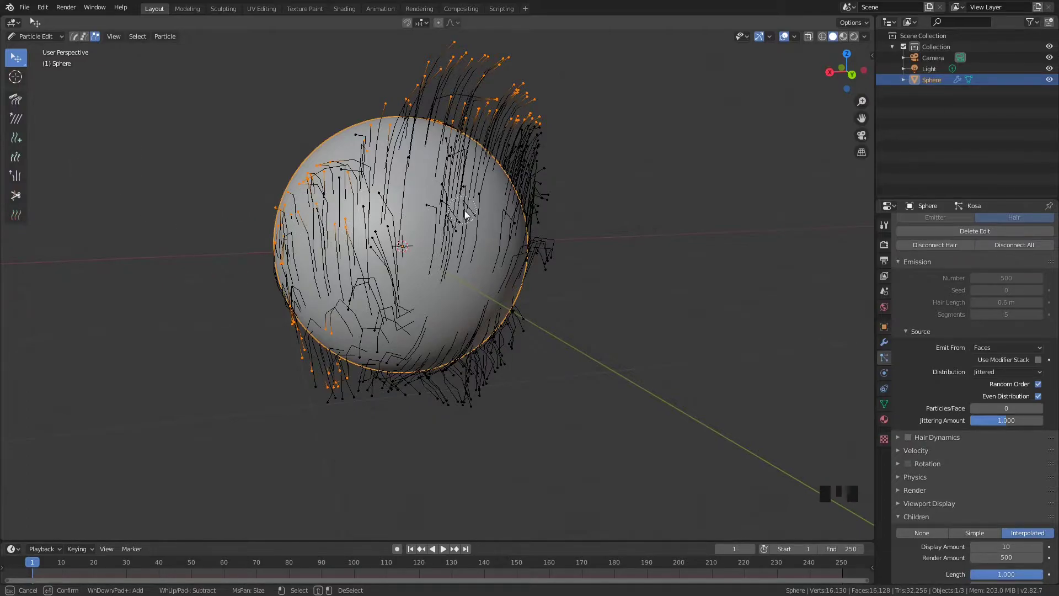
pyautogui.scroll(-8, 548, 253)
pyautogui.scroll(-11, 548, 252)
pyautogui.scroll(3, 499, 247)
pyautogui.moveTo(497, 238); pyautogui.dragTo(483, 220)
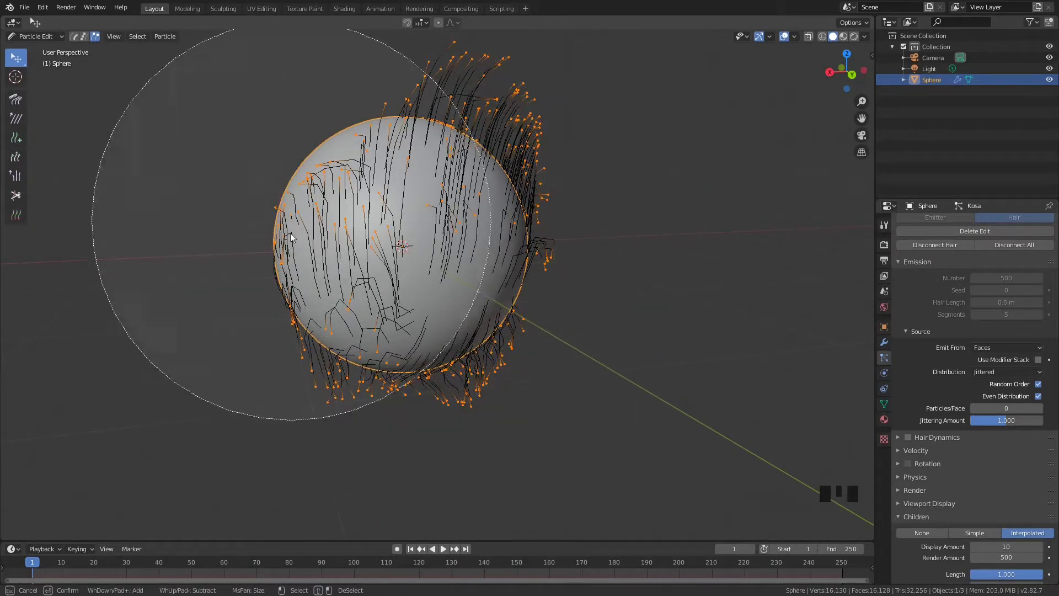
pyautogui.scroll(20, 420, 237)
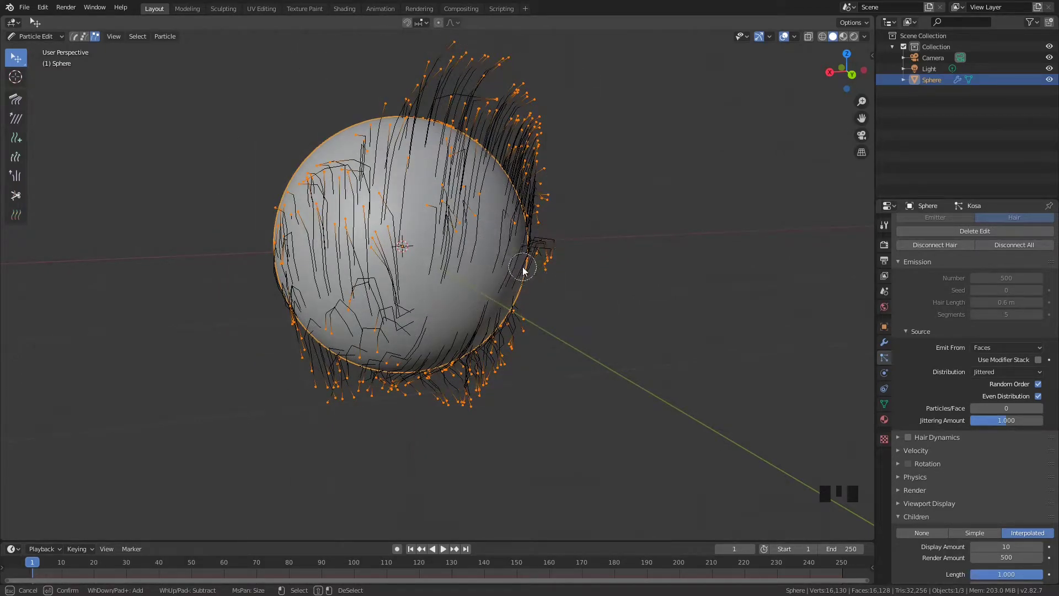
pyautogui.middleClick(546, 162)
pyautogui.press('Escape')
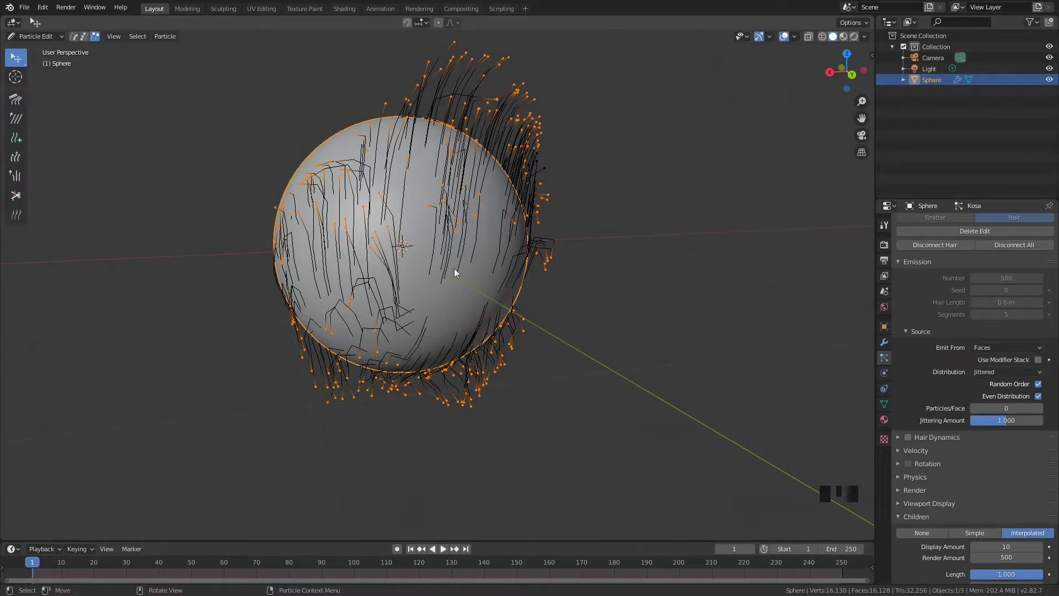
# Pull the selected hair tips far sideways so the hair streams off the sphere's right side, and reselect all tips with Box Select
pyautogui.press('g')
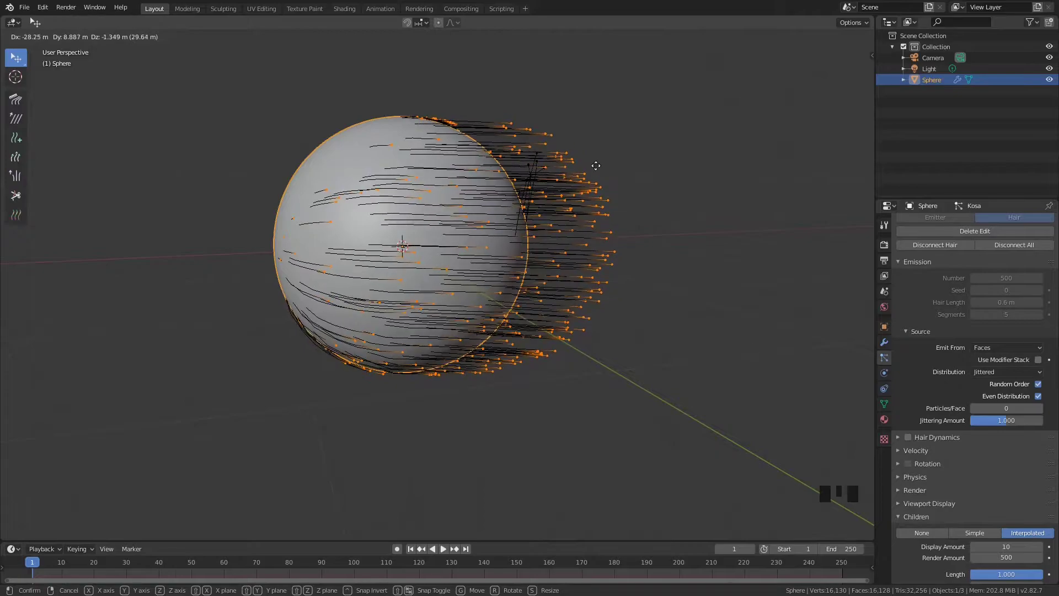
pyautogui.click(633, 123)
pyautogui.hotkey('alt', 'a')
pyautogui.press('b')
pyautogui.moveTo(222, 80); pyautogui.dragTo(829, 472)
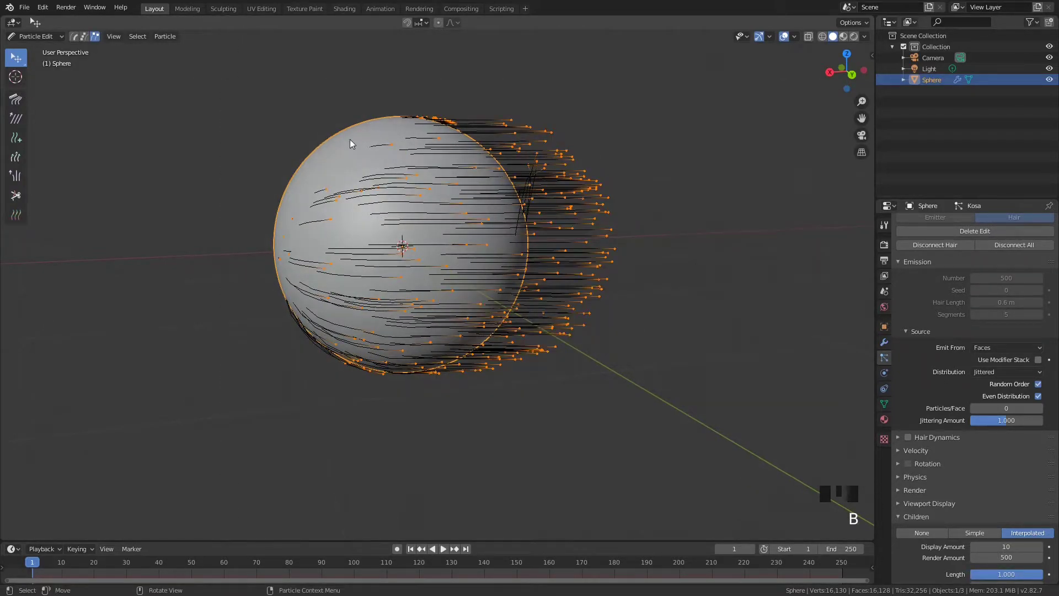
# Move all the hair tips further sideways and slightly upward so the hair slants up past the sphere
pyautogui.press('g')
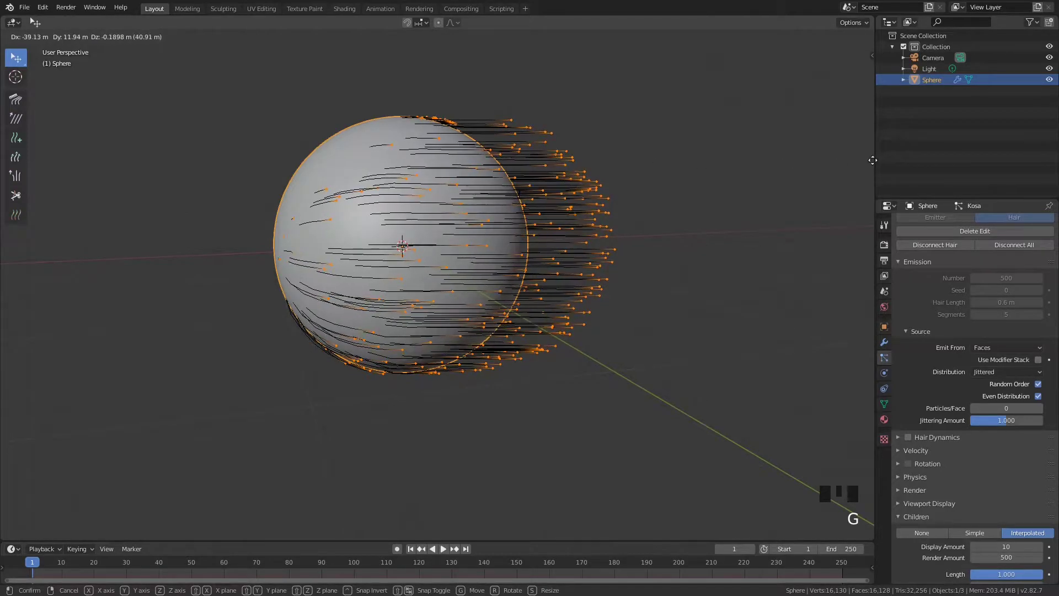
pyautogui.click(841, 162)
pyautogui.press('g')
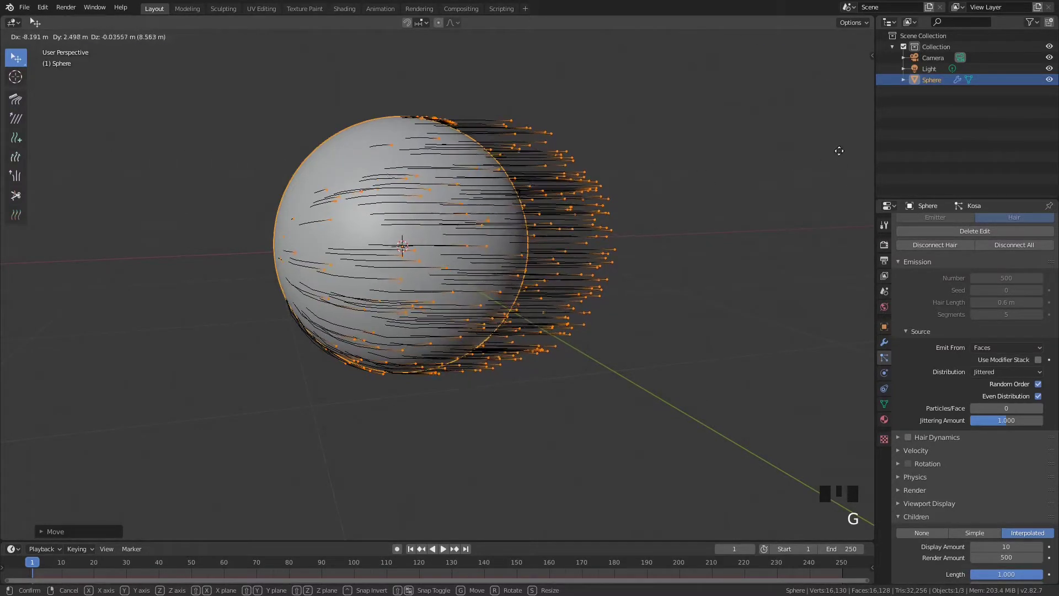
pyautogui.click(290, 248)
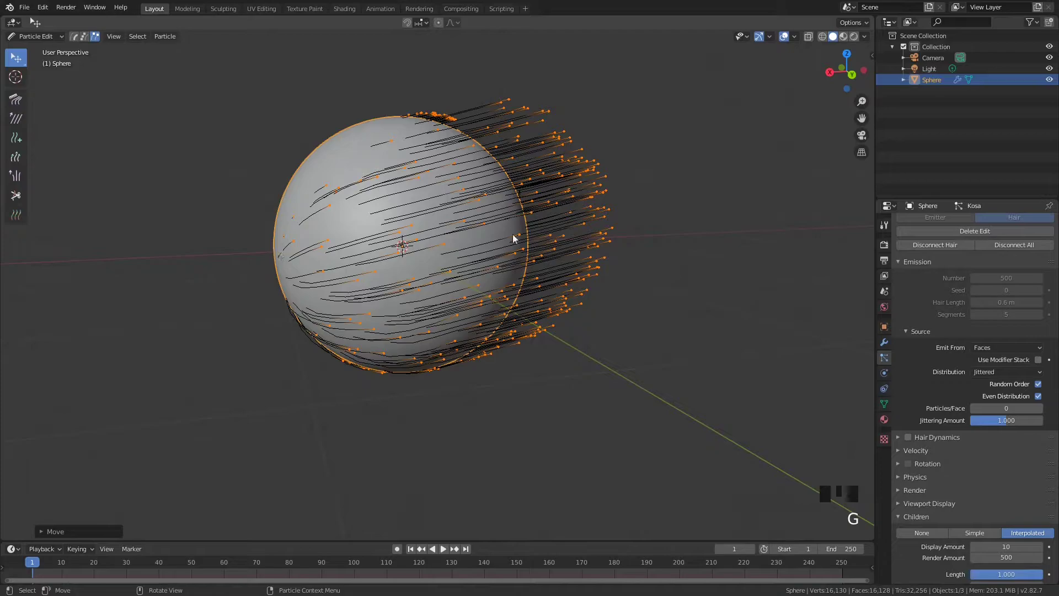
# Switch the hair selection to Path mode and leave Particle Edit for Object Mode
pyautogui.click(74, 36)
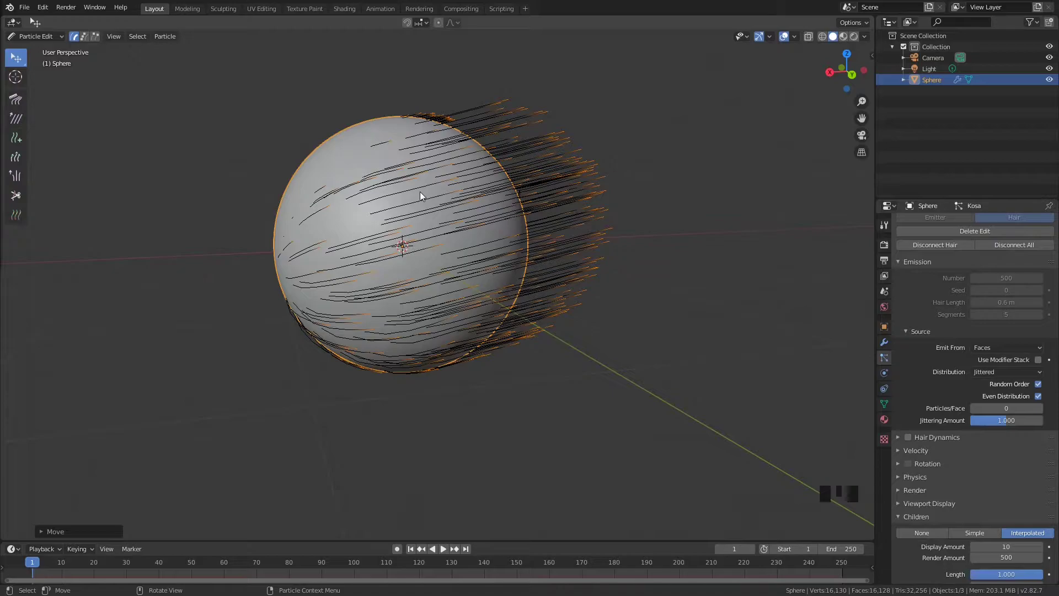
pyautogui.click(482, 396)
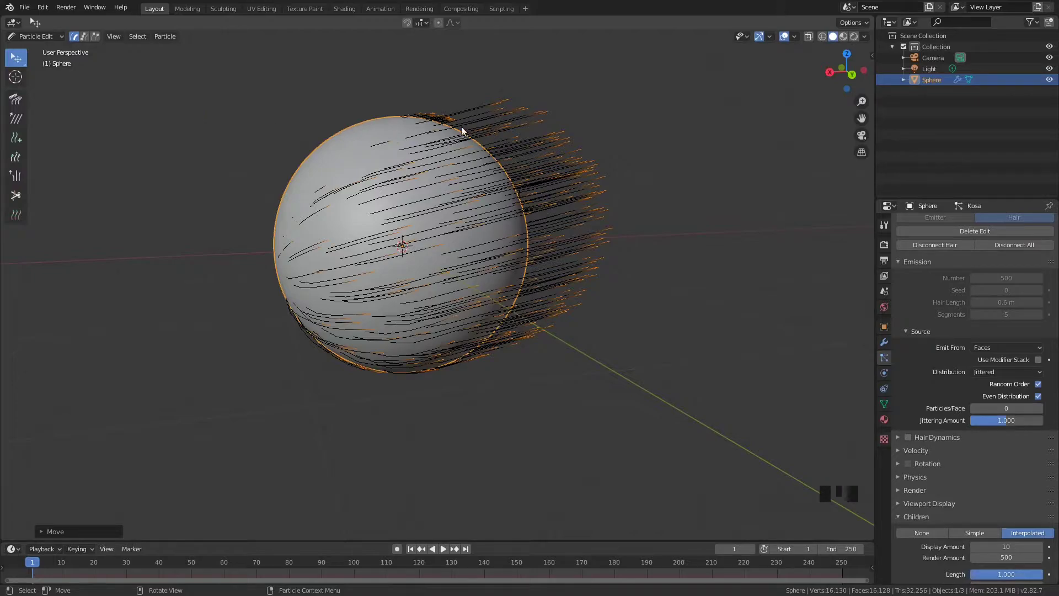
pyautogui.click(638, 188)
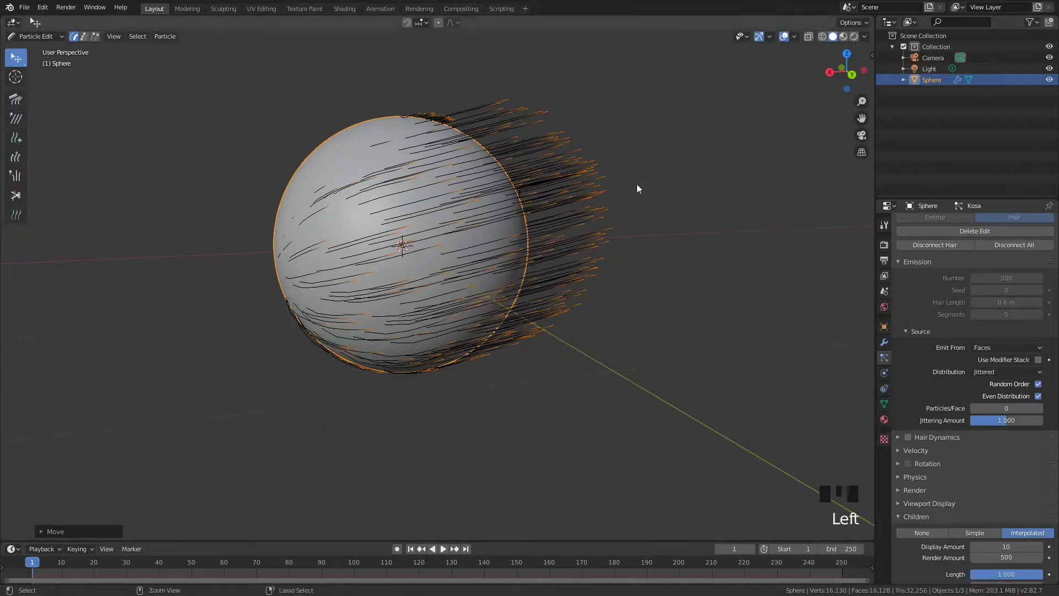
pyautogui.hotkey('ctrl', 'Tab')
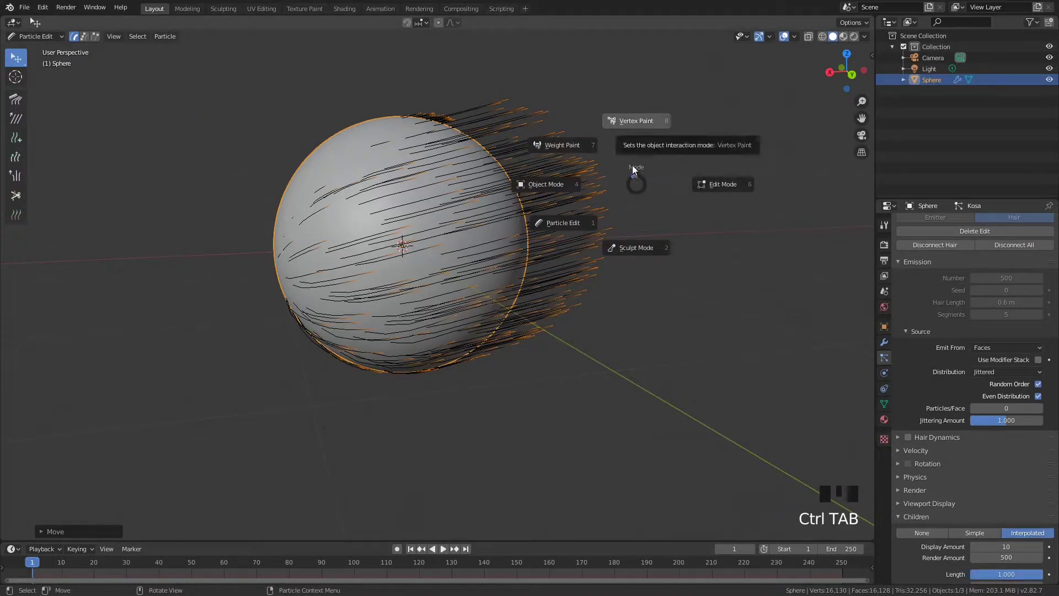
pyautogui.click(554, 183)
# Look through the camera and rotate the sphere about the global Z axis until the hair streams horizontally across its camera-facing side
pyautogui.moveTo(296, 208); pyautogui.dragTo(428, 206, button='middle')
pyautogui.scroll(-3, 427, 206)
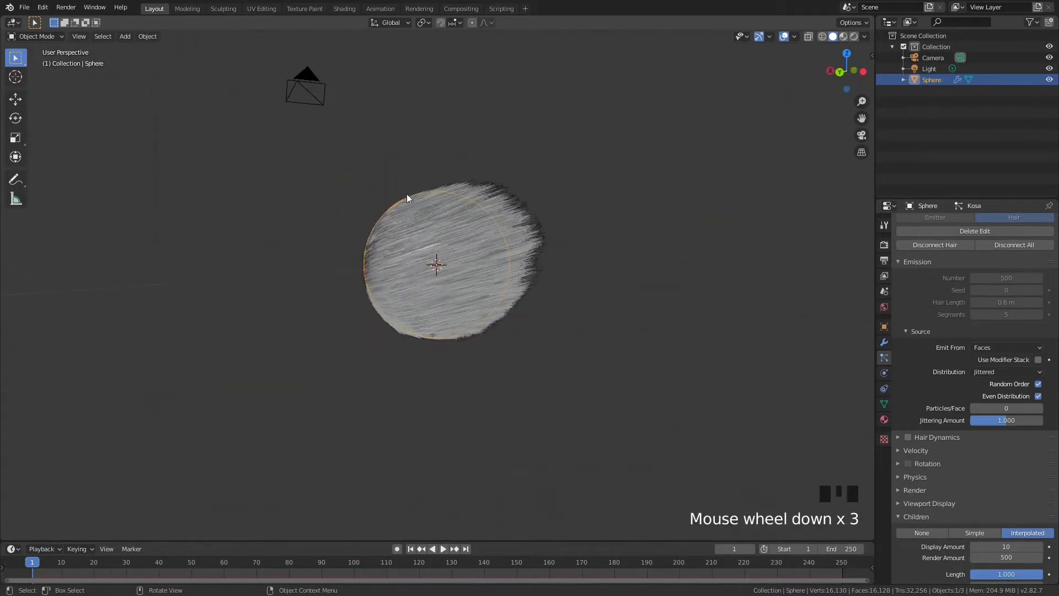
pyautogui.press('`')
pyautogui.click(352, 226)
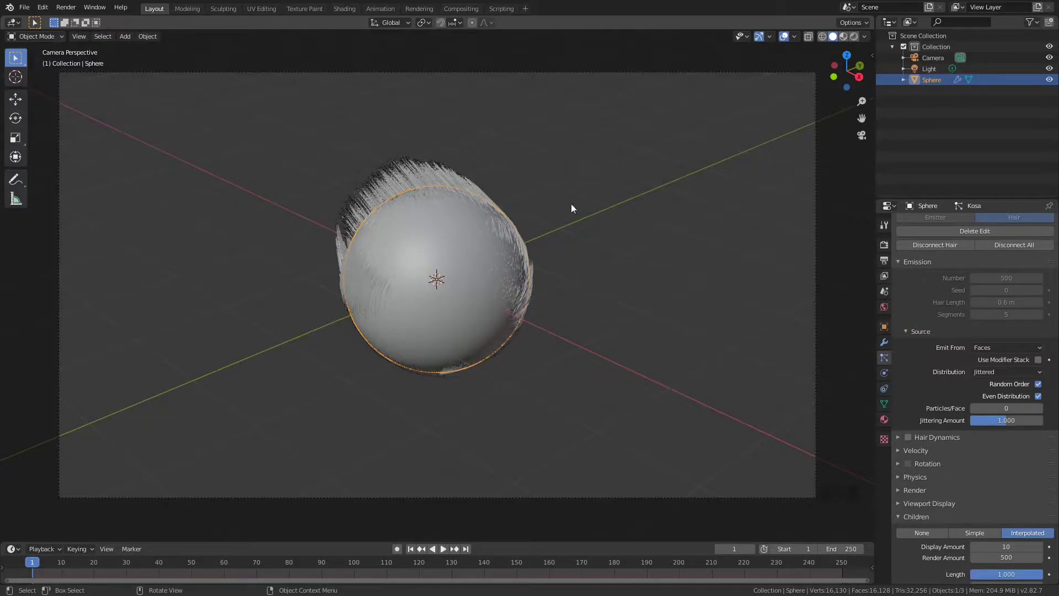
pyautogui.press('r')
pyautogui.press('z')
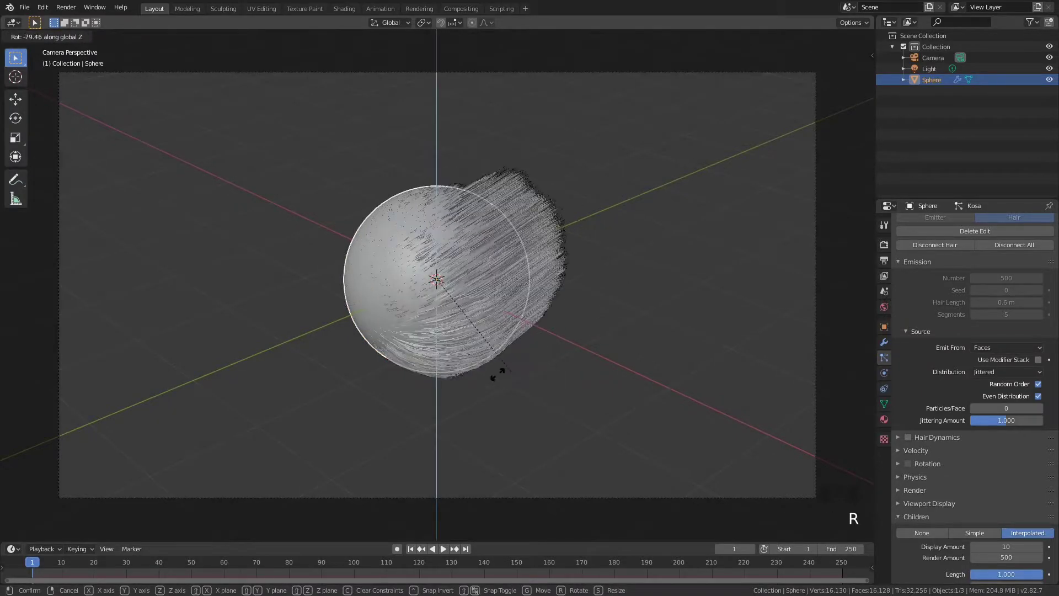
pyautogui.click(390, 375)
pyautogui.scroll(2, 561, 312)
pyautogui.scroll(-4, 544, 312)
pyautogui.keyDown('shift'); pyautogui.moveTo(544, 312); pyautogui.dragTo(542, 279, button='middle'); pyautogui.keyUp('shift')
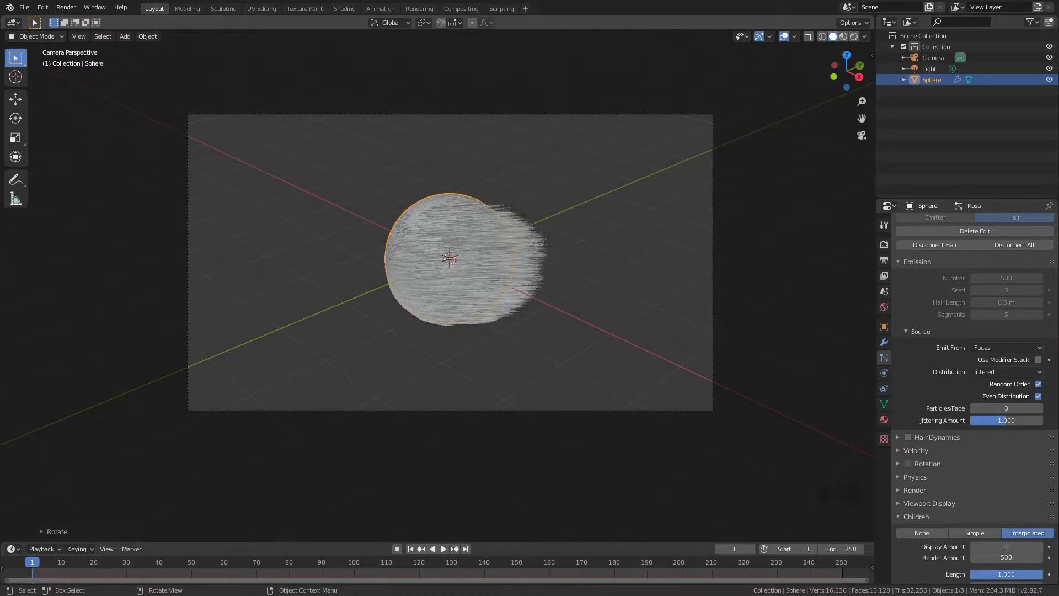
# Switch to the browser and compare the annotated portrait with the Standard Three-Point Lighting diagram for key, fill and back light placement
pyautogui.hotkey('alt', 'Tab')
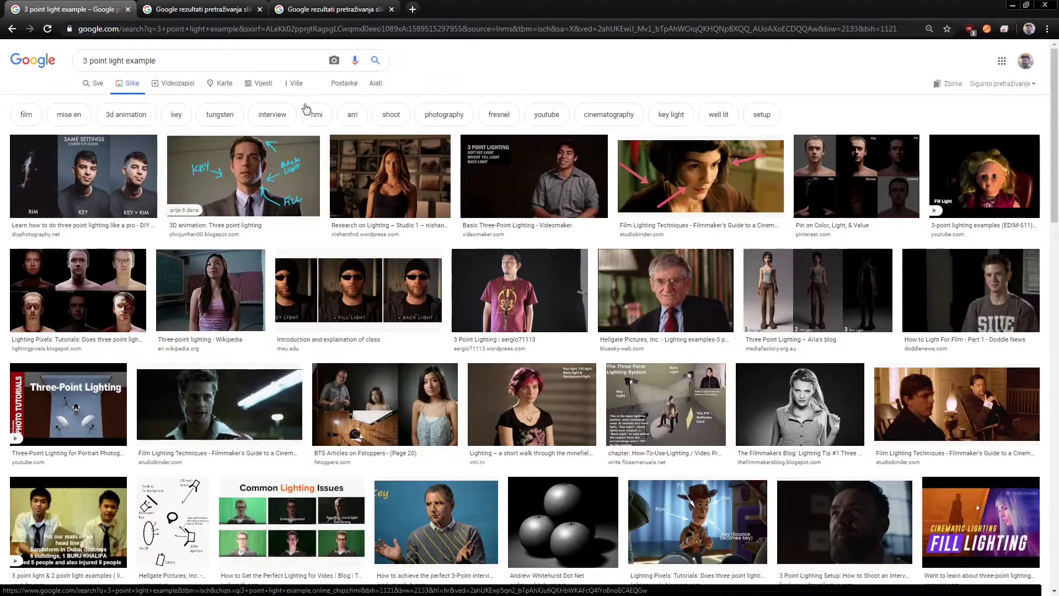
pyautogui.click(191, 7)
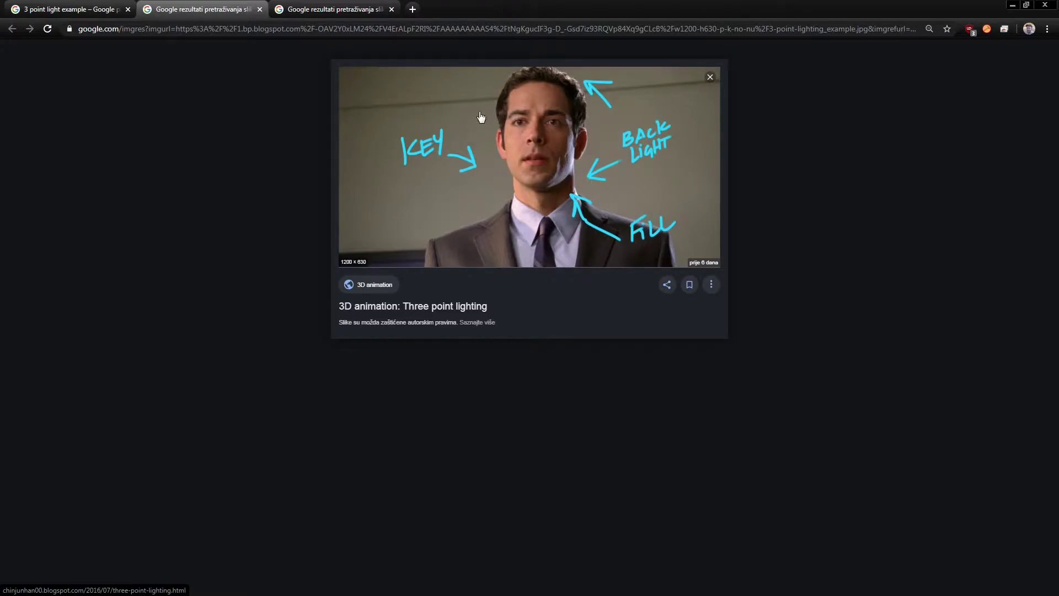
pyautogui.hotkey('ctrl', 'Tab')
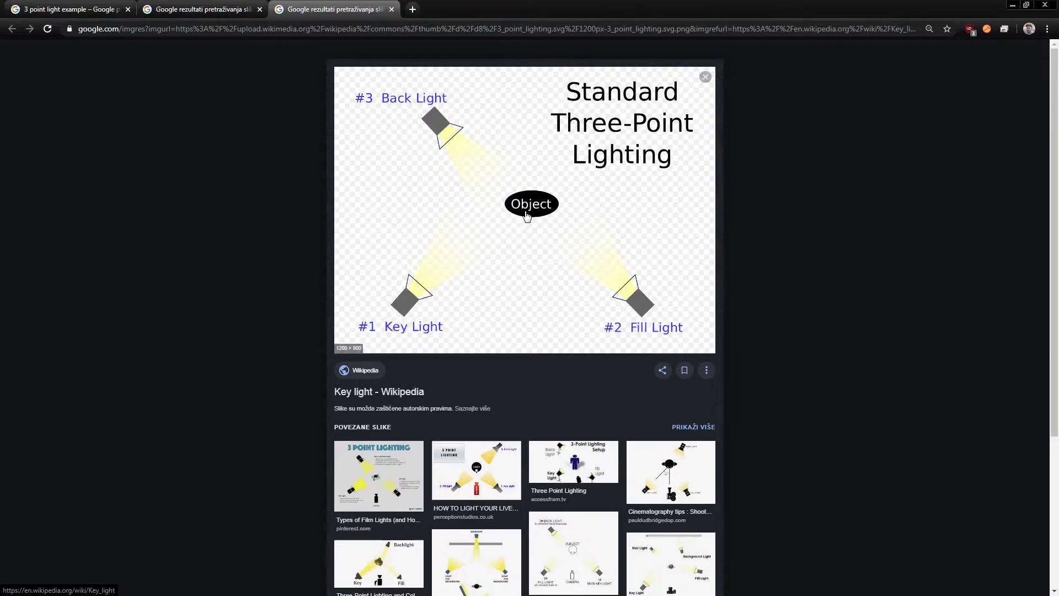
pyautogui.hotkey('ctrl', 'shift', 'Tab')
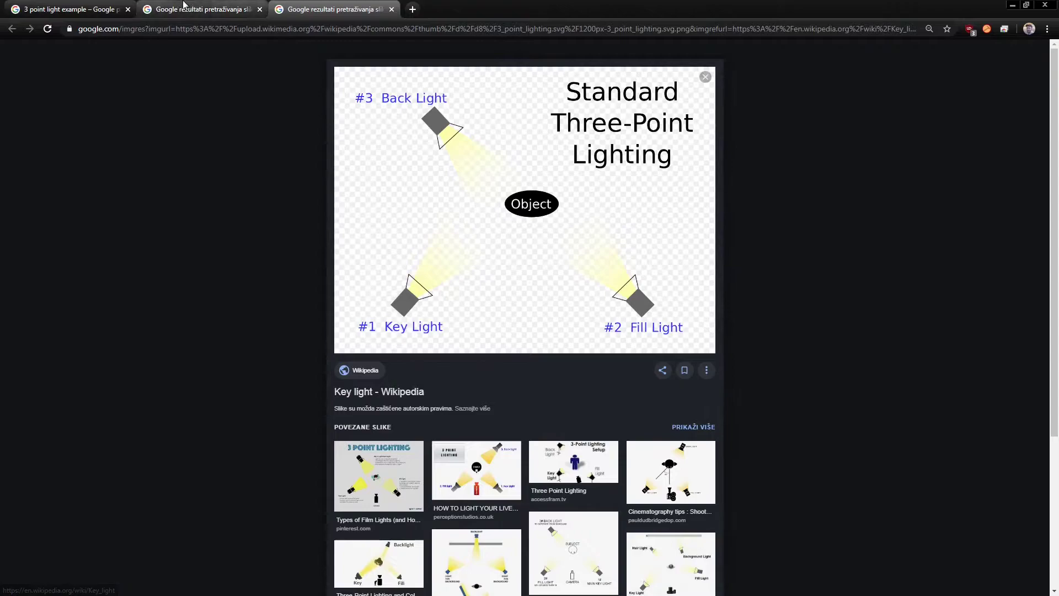
pyautogui.hotkey('ctrl', 'Tab')
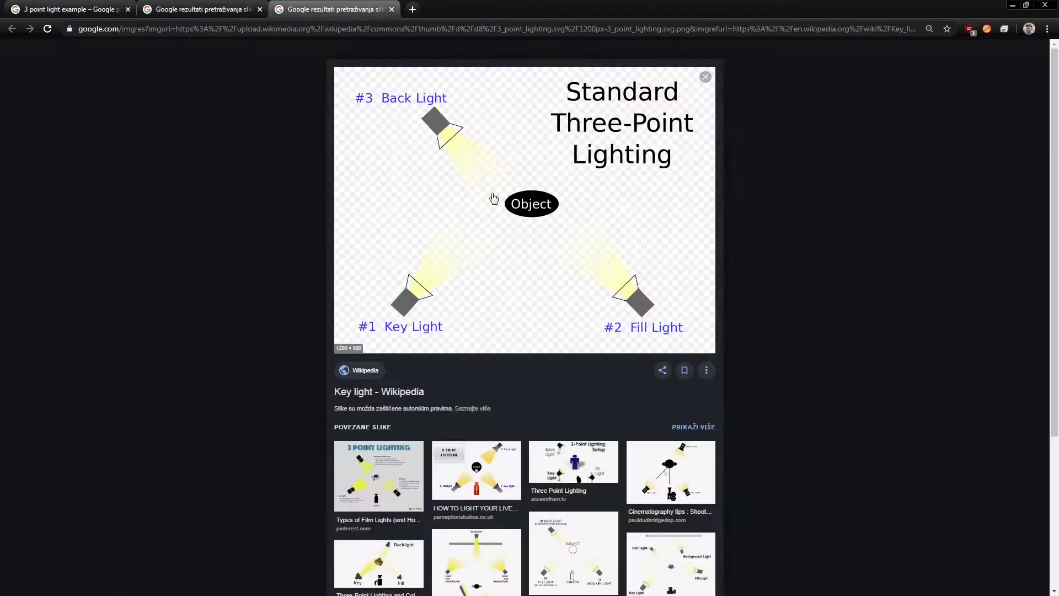
pyautogui.hotkey('ctrl', 'shift', 'Tab')
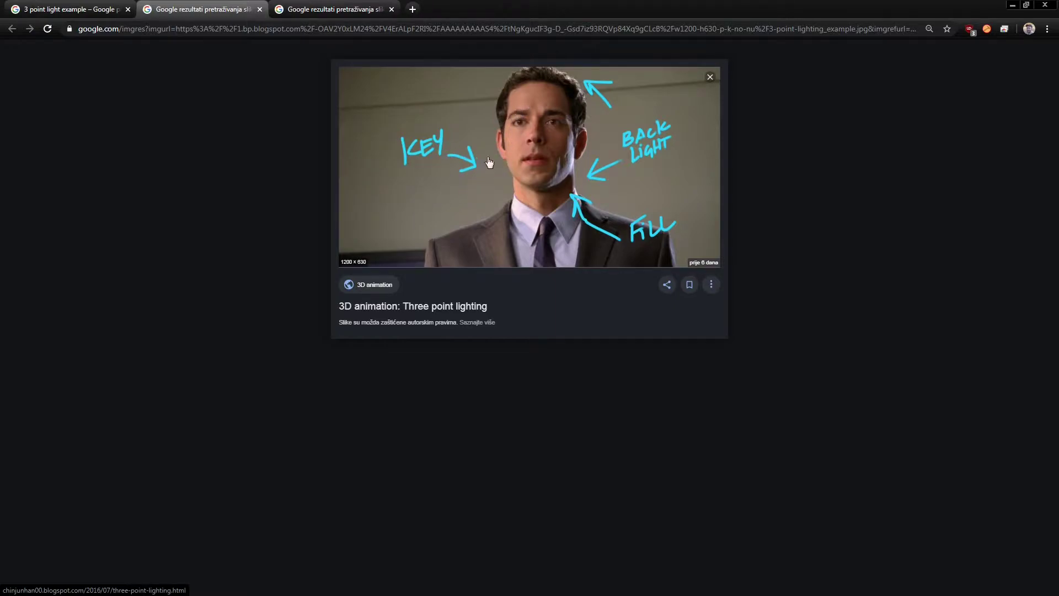
pyautogui.click(347, 7)
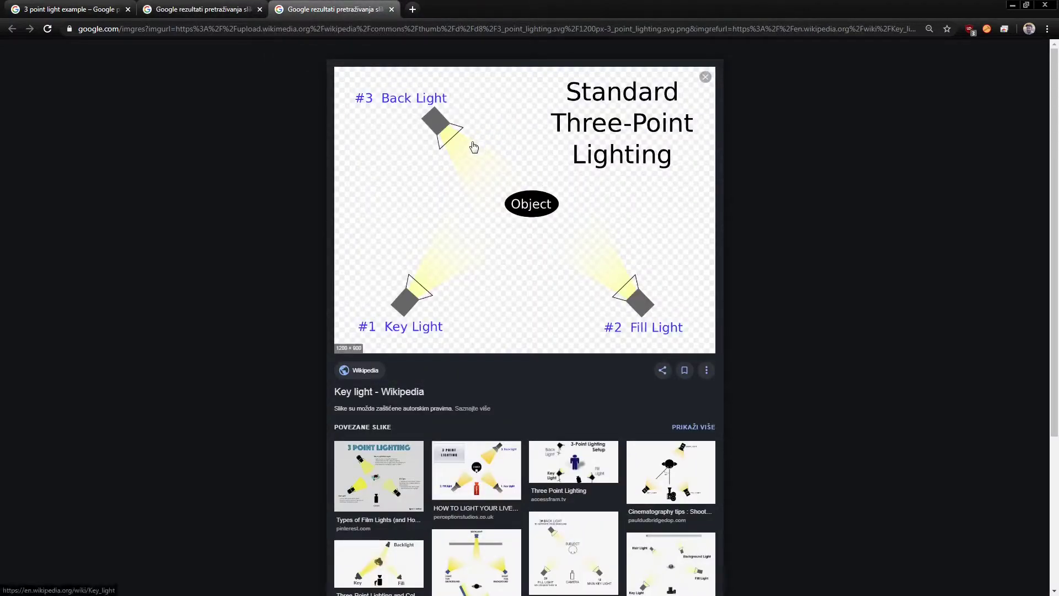
pyautogui.hotkey('ctrl', 'shift', 'Tab')
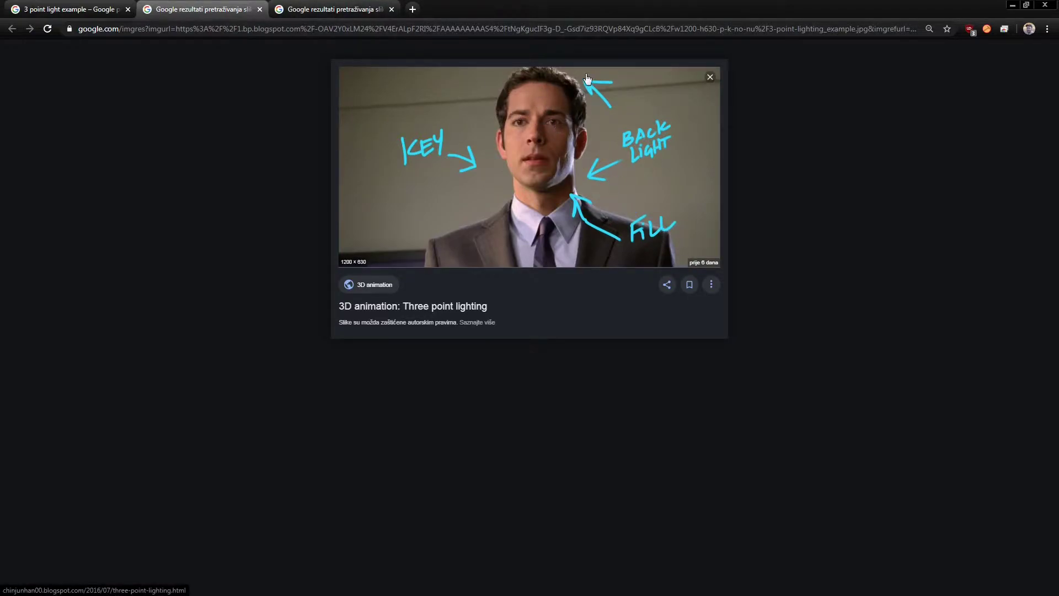
pyautogui.click(325, 9)
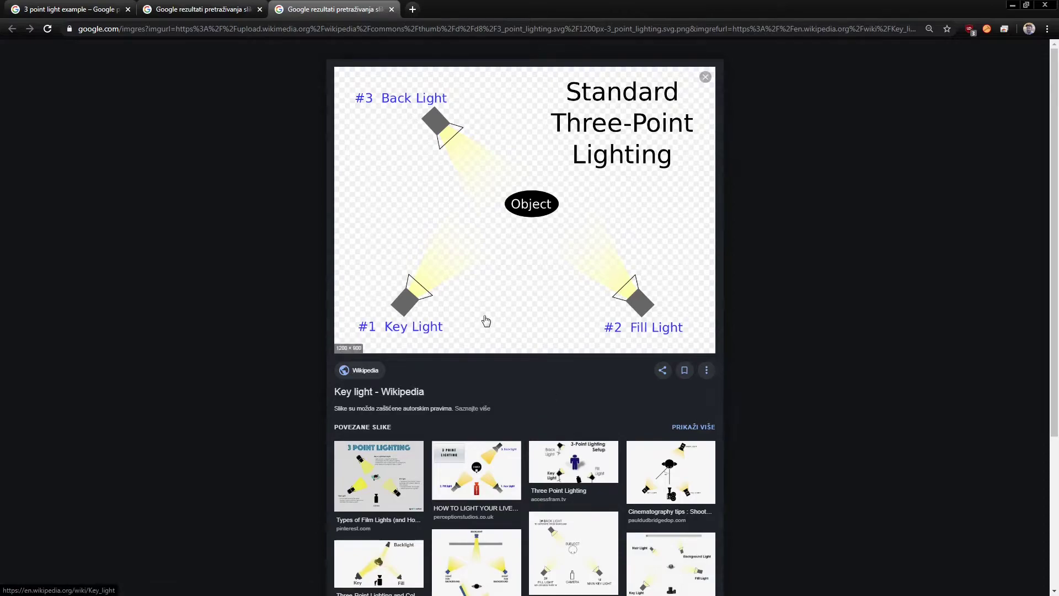
# Return to Blender and, in the top view, select the existing light and change its type to Spot
pyautogui.click(400, 475)
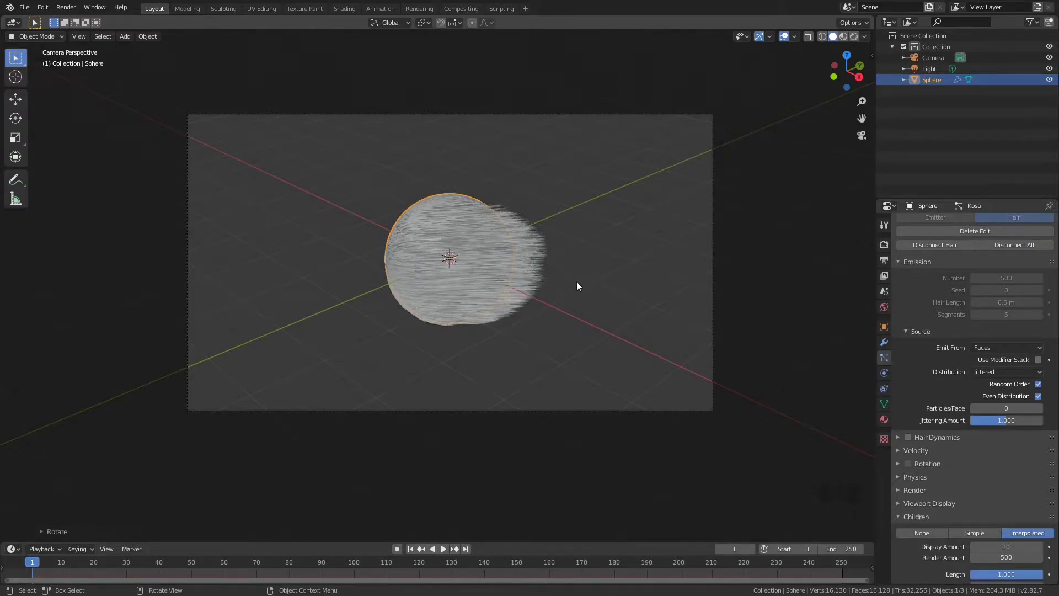
pyautogui.press('`')
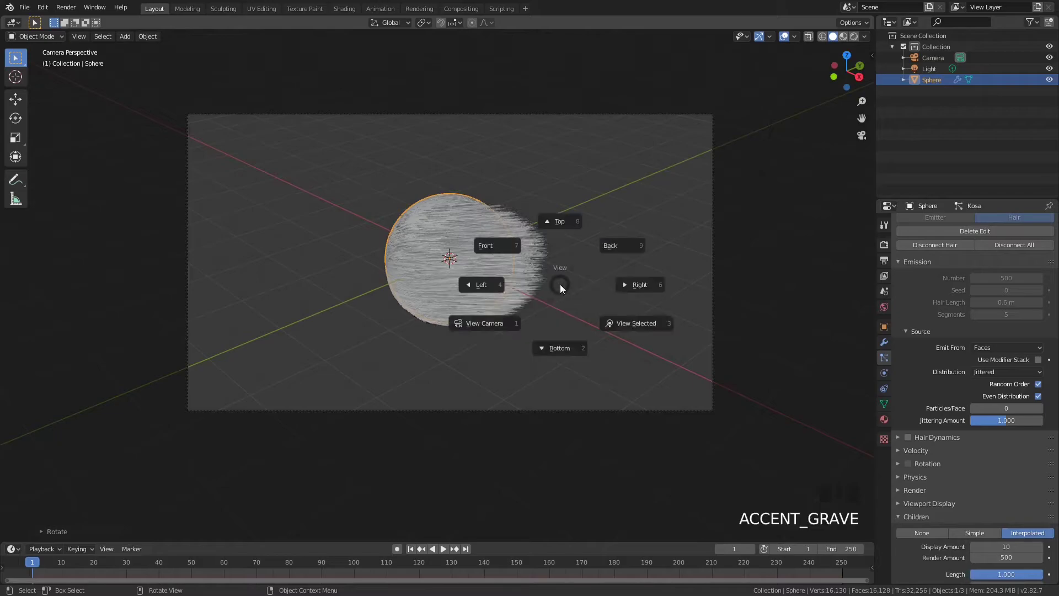
pyautogui.click(562, 221)
pyautogui.scroll(-7, 562, 223)
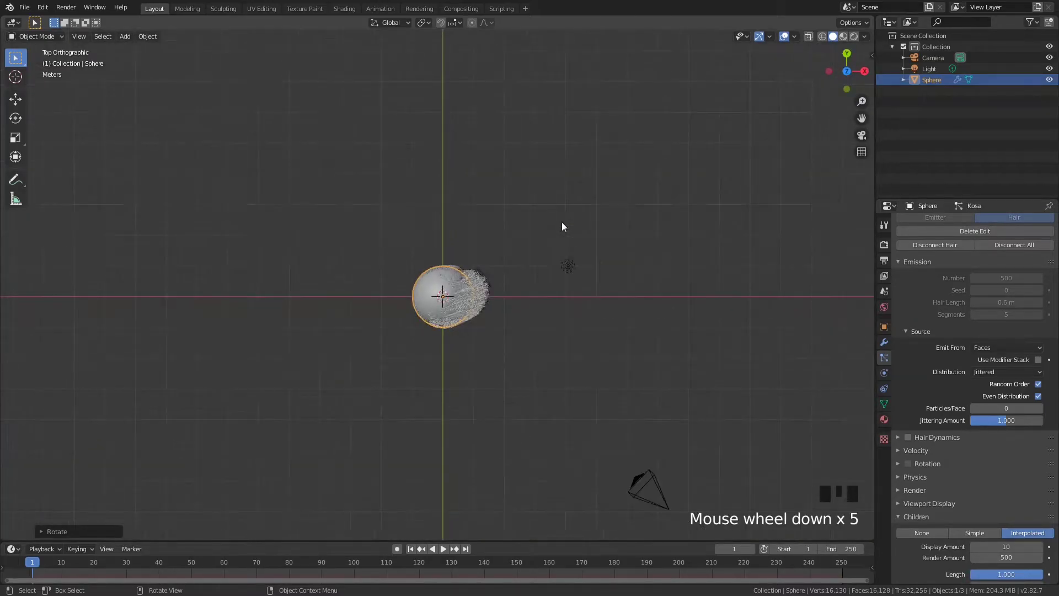
pyautogui.keyDown('shift'); pyautogui.moveTo(574, 296); pyautogui.dragTo(569, 235, button='middle'); pyautogui.keyUp('shift')
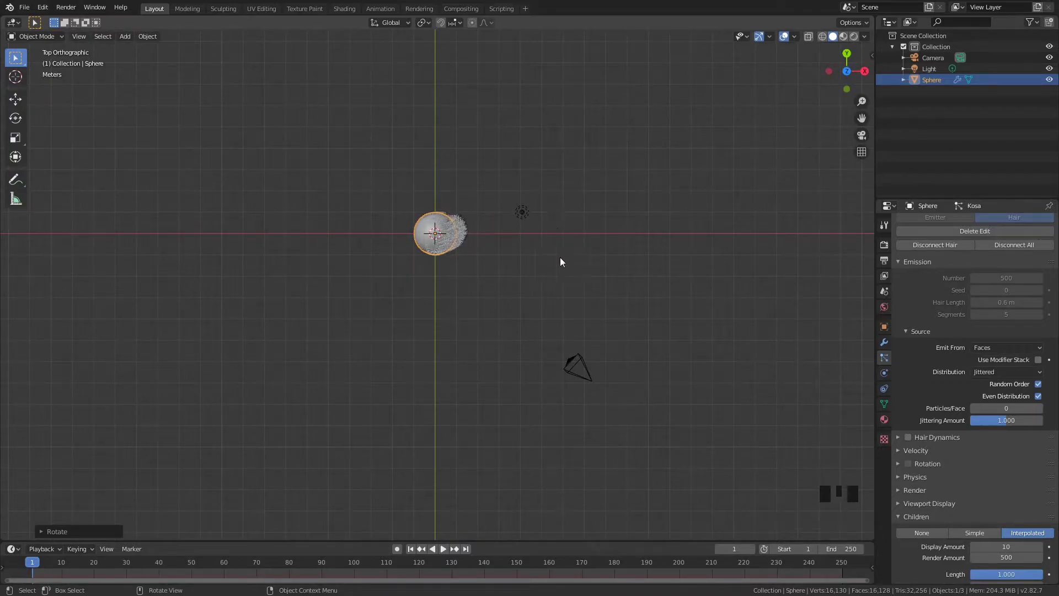
pyautogui.click(522, 213)
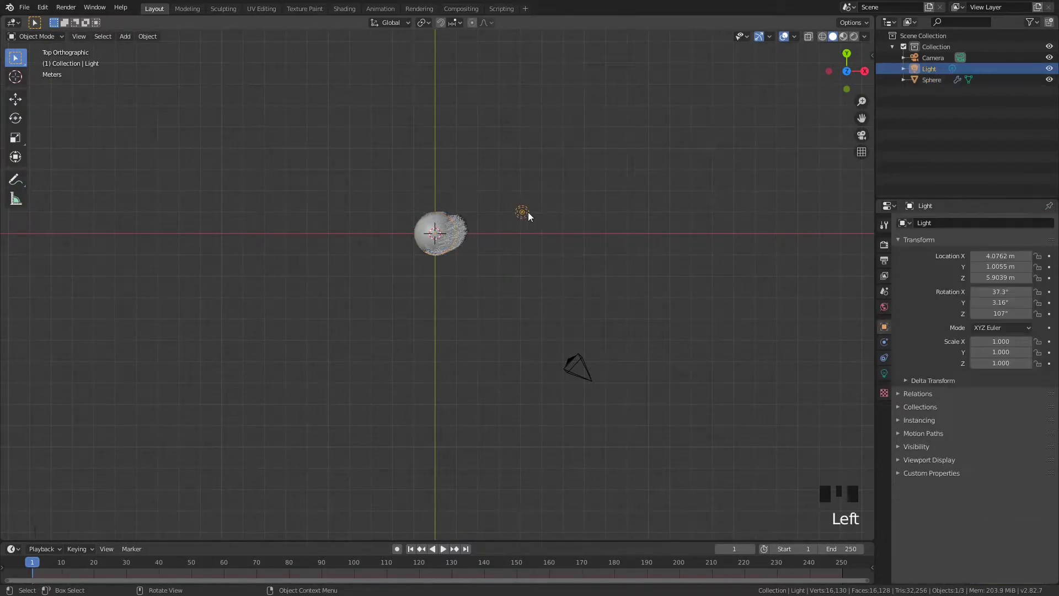
pyautogui.click(881, 374)
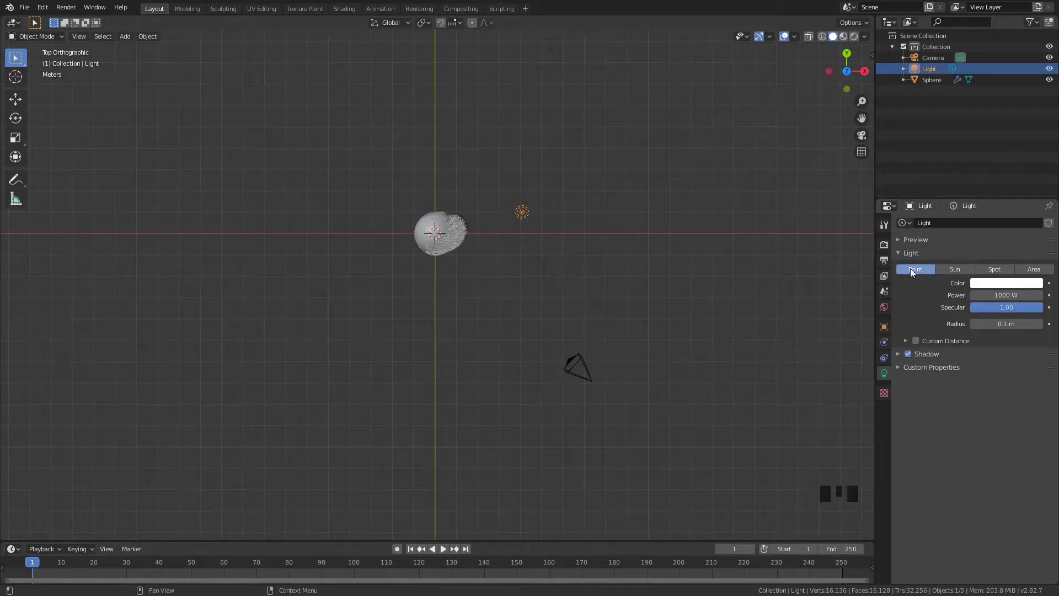
pyautogui.click(1000, 269)
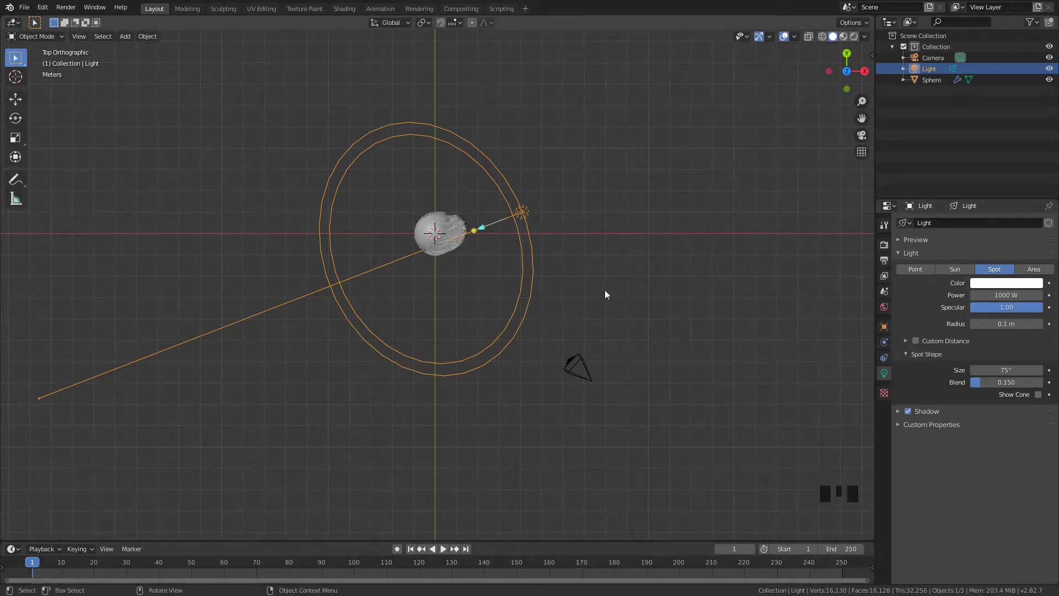
# In the front view, lower the spot light along global Z and rotate it about 15° to aim at the sphere
pyautogui.moveTo(617, 290); pyautogui.dragTo(595, 174, button='middle')
pyautogui.scroll(3, 562, 188)
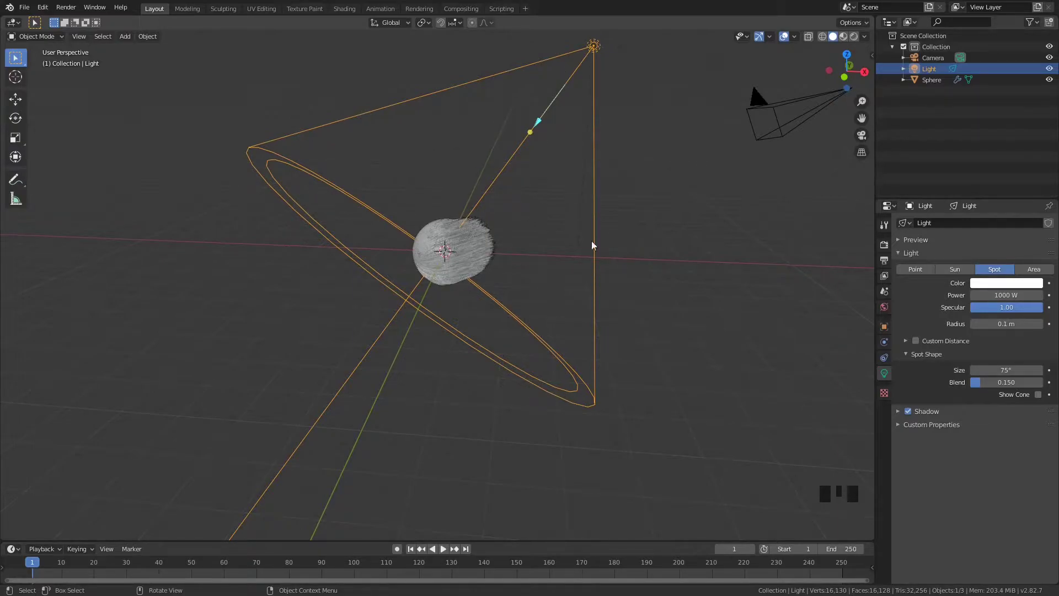
pyautogui.press('`')
pyautogui.click(600, 194)
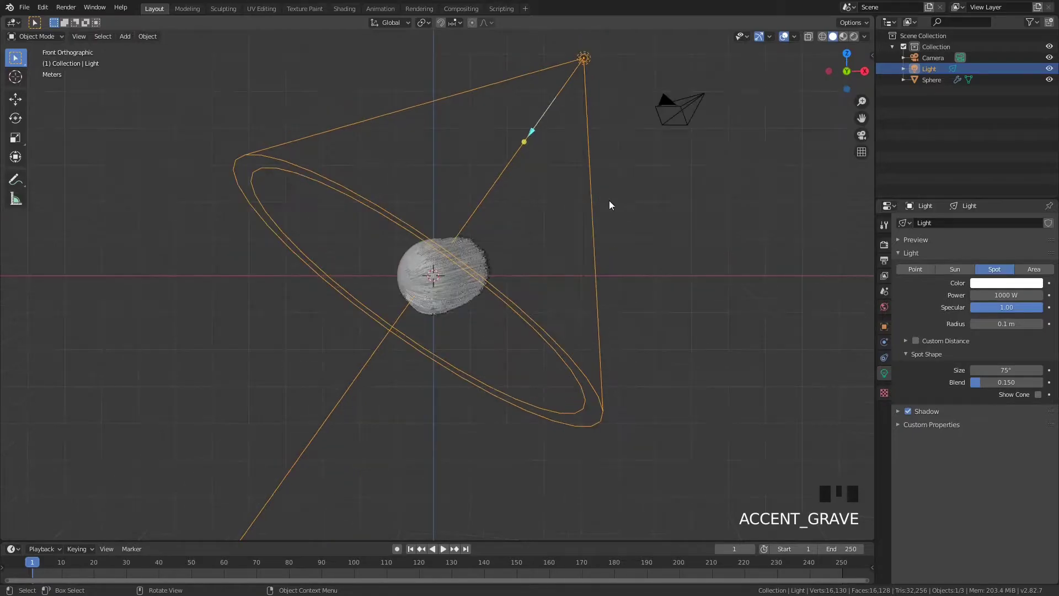
pyautogui.press('g')
pyautogui.press('z')
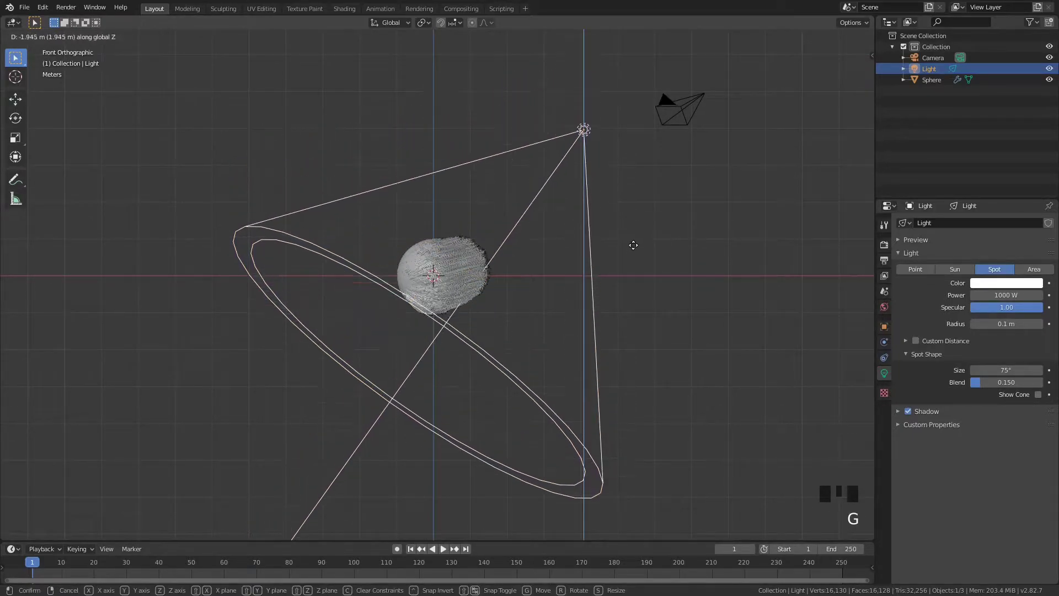
pyautogui.click(633, 267)
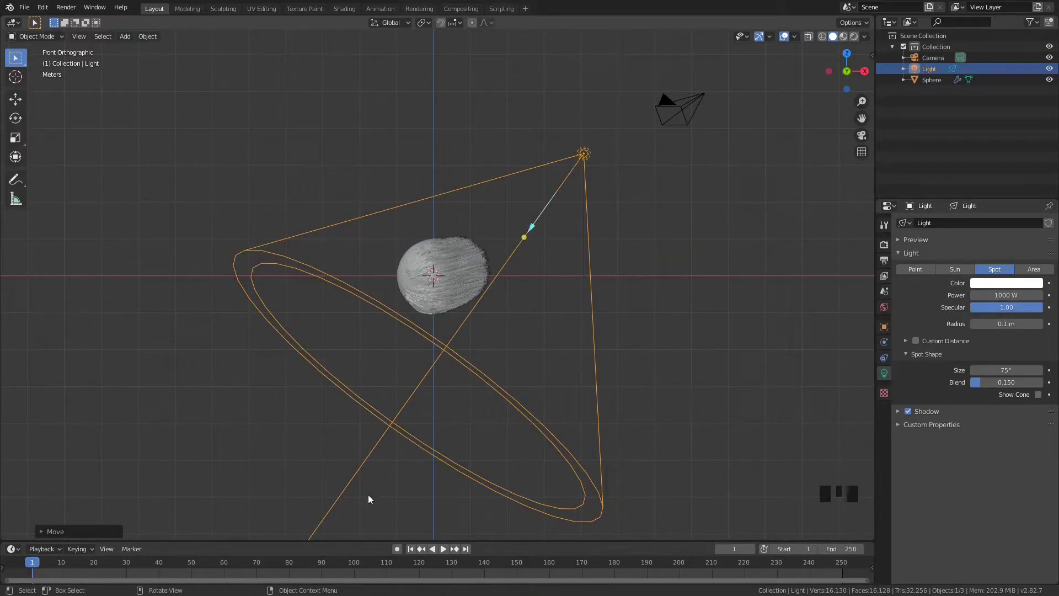
pyautogui.press('r')
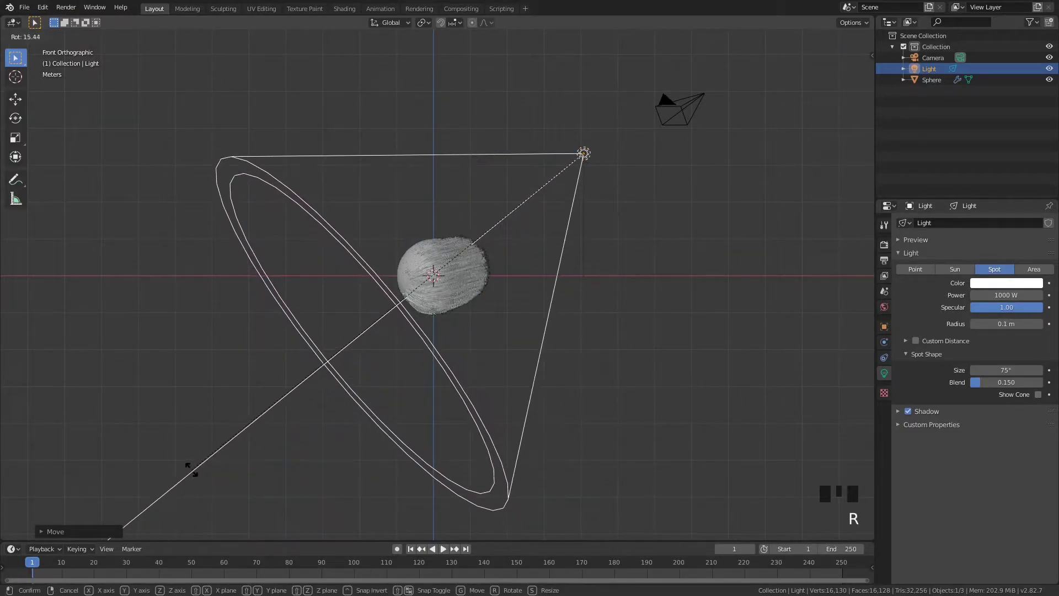
pyautogui.click(191, 469)
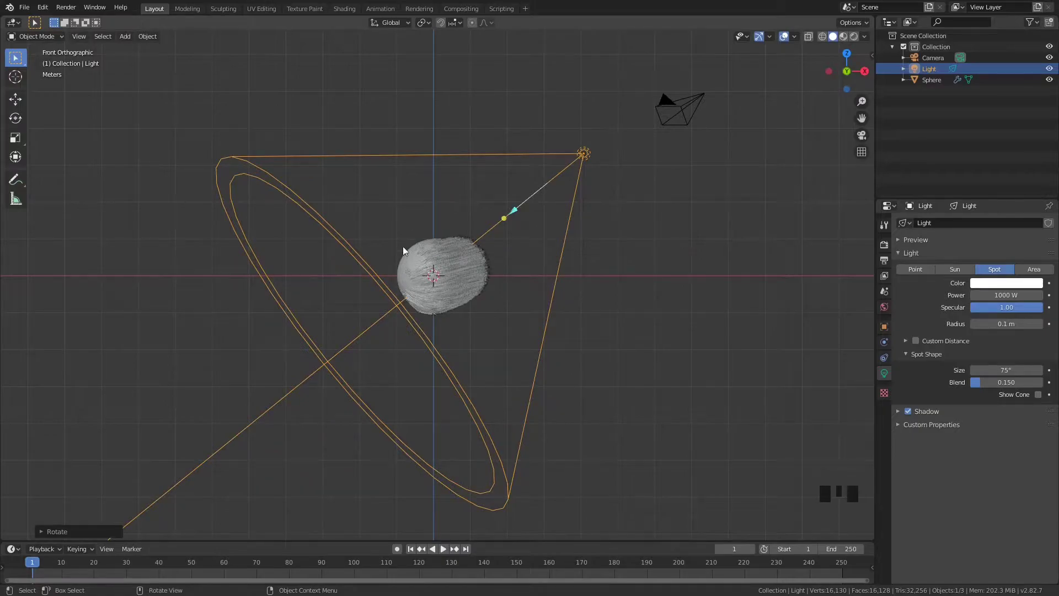
# In the top view, move the spot light farther away from the sphere
pyautogui.press('`')
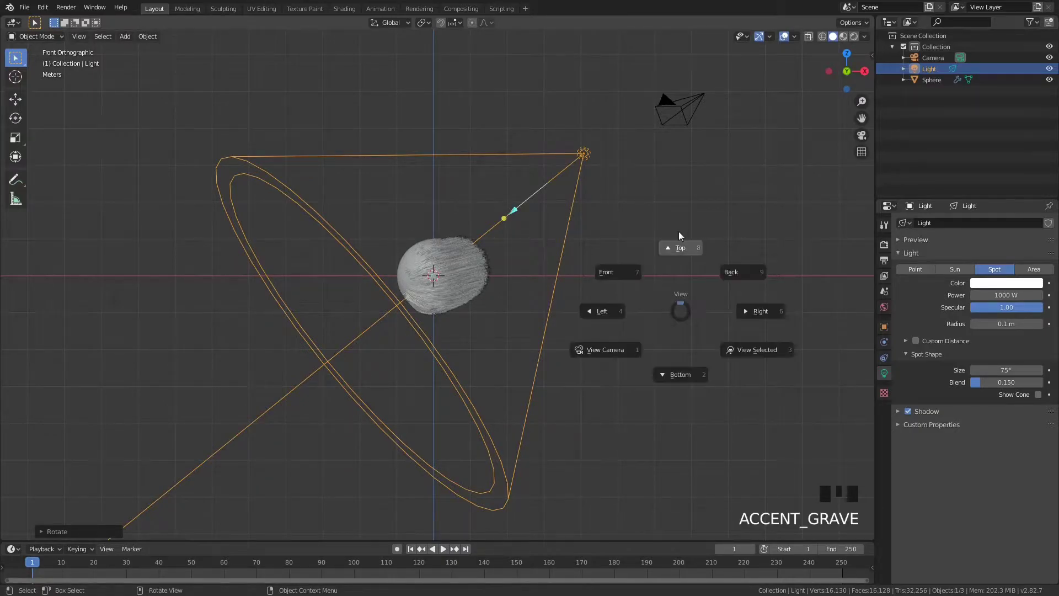
pyautogui.click(680, 261)
pyautogui.scroll(-4, 664, 255)
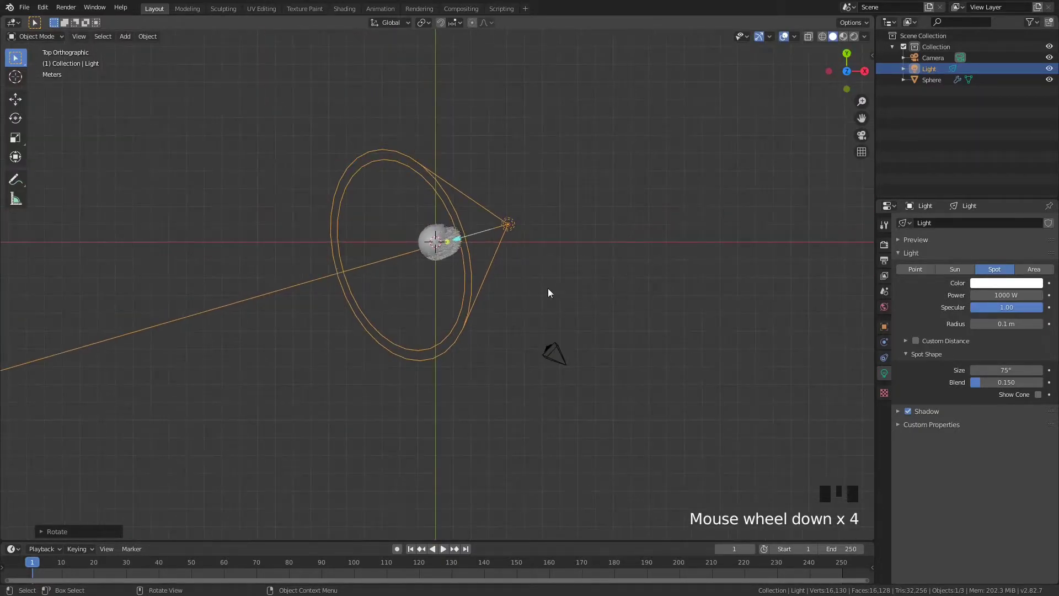
pyautogui.press('g')
pyautogui.click(666, 233)
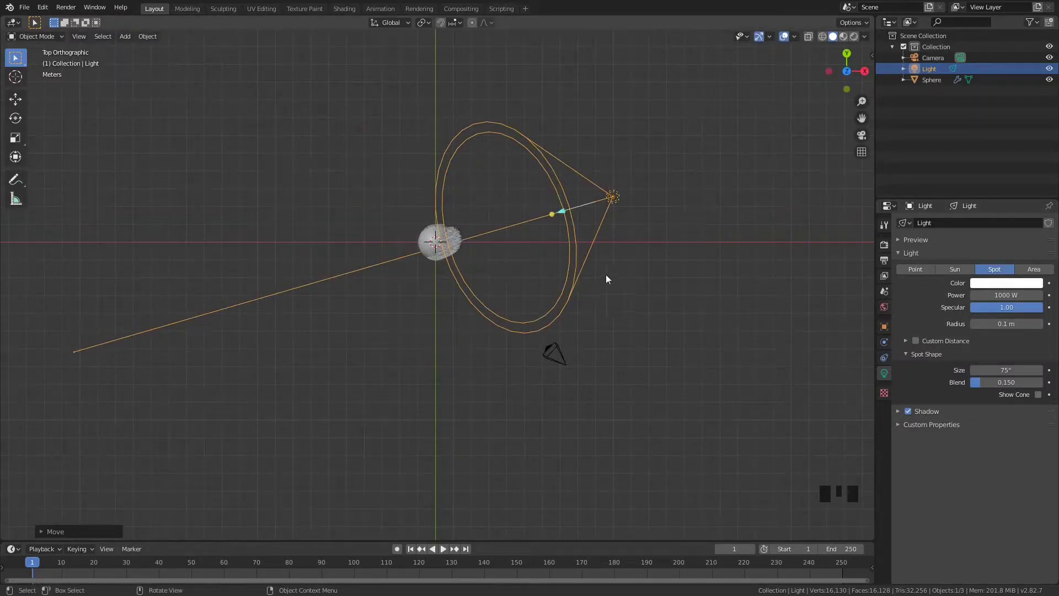
# Display the viewport in Rendered shading and move the spot light back closer to the sphere
pyautogui.press('z')
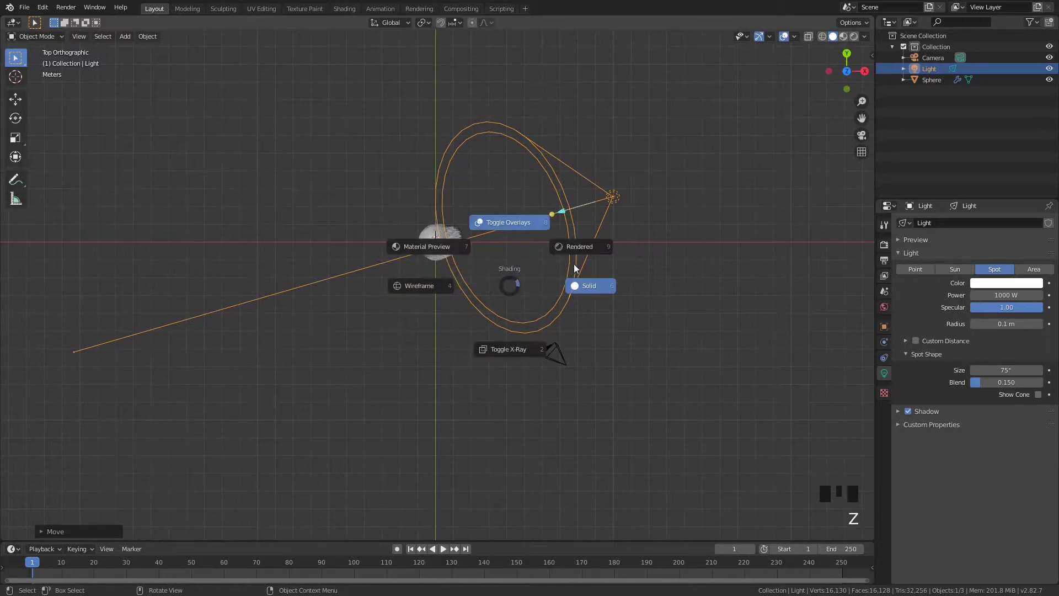
pyautogui.click(589, 249)
pyautogui.scroll(4, 493, 252)
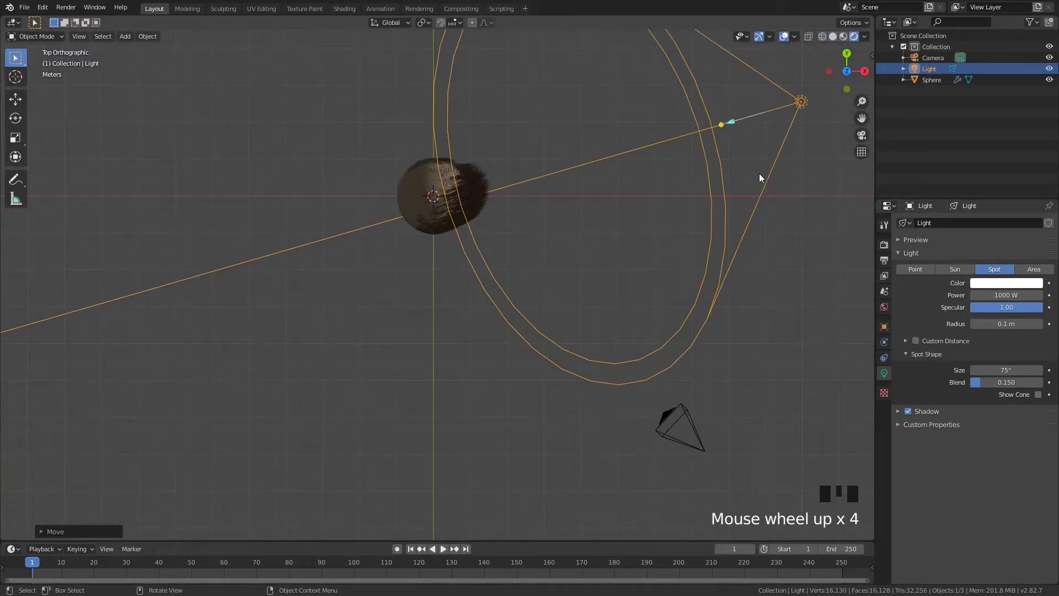
pyautogui.press('g')
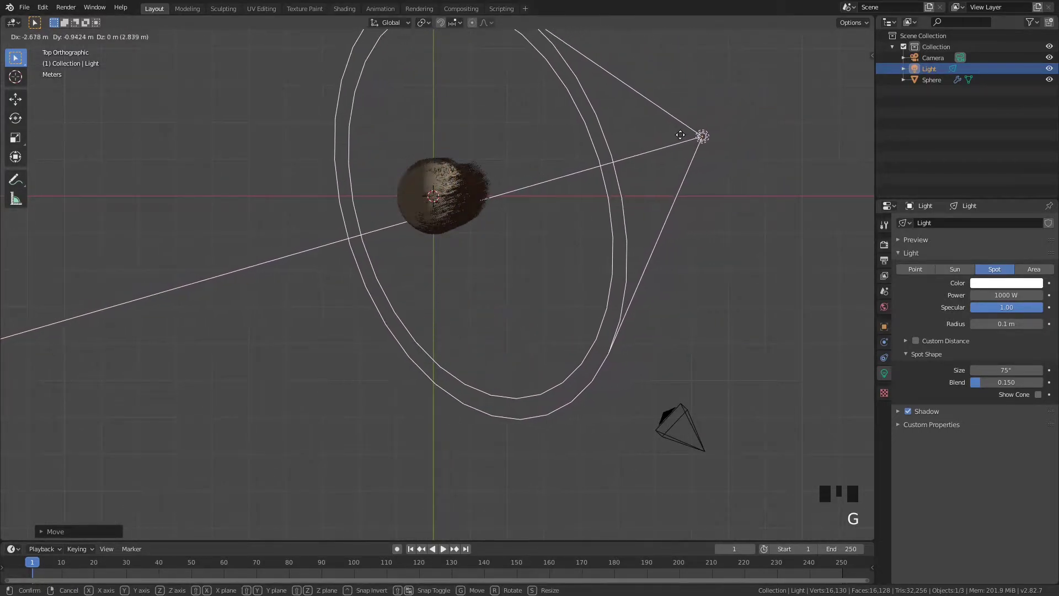
pyautogui.click(656, 132)
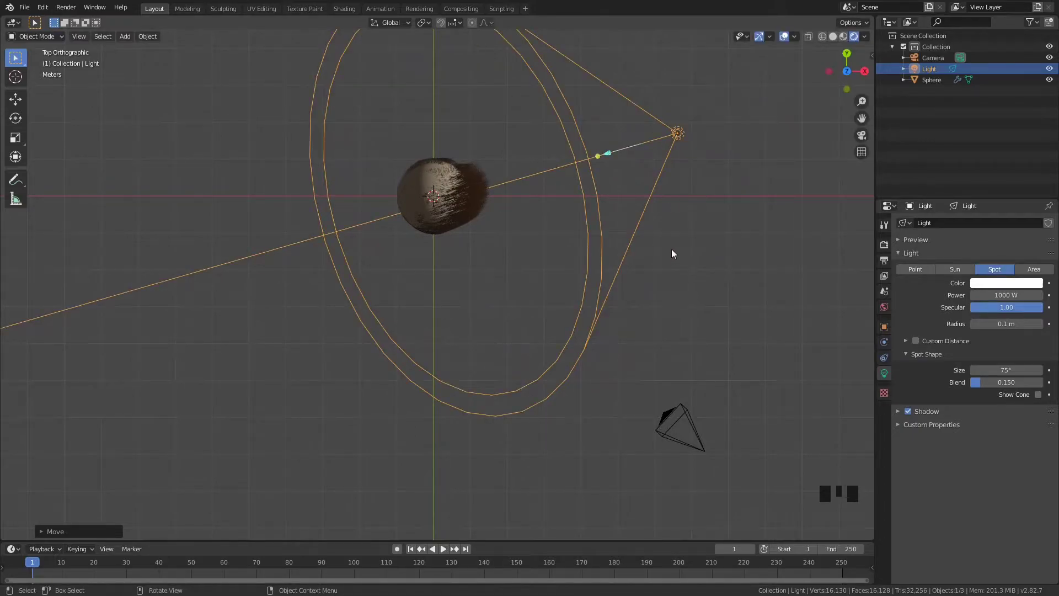
# Rotate the spot light and move it to the sphere's negative Y side, beside the camera, aiming it at the sphere
pyautogui.scroll(-4, 670, 253)
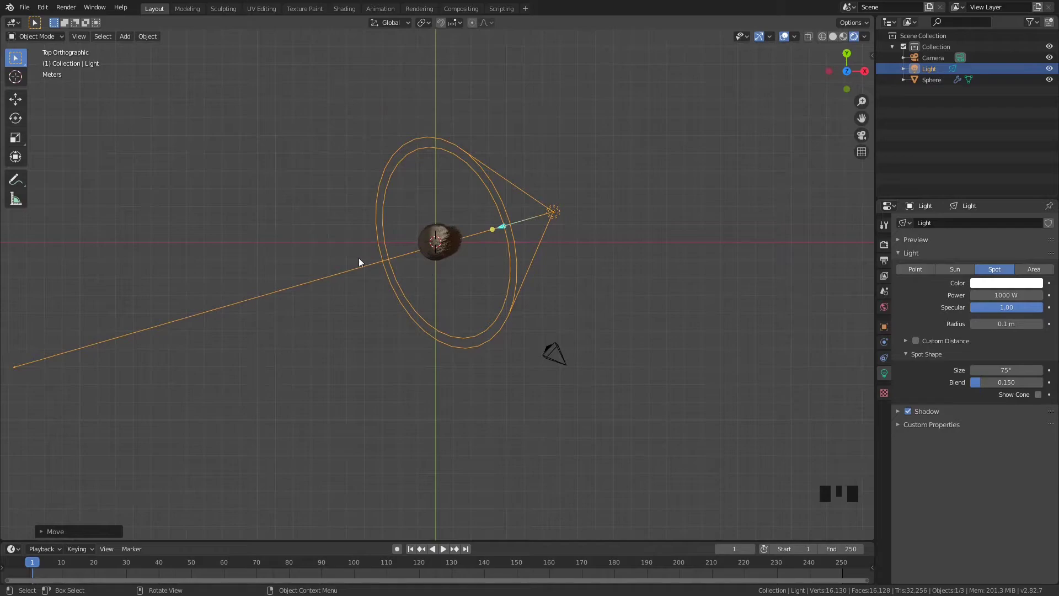
pyautogui.press('r')
pyautogui.click(531, 83)
pyautogui.press('g')
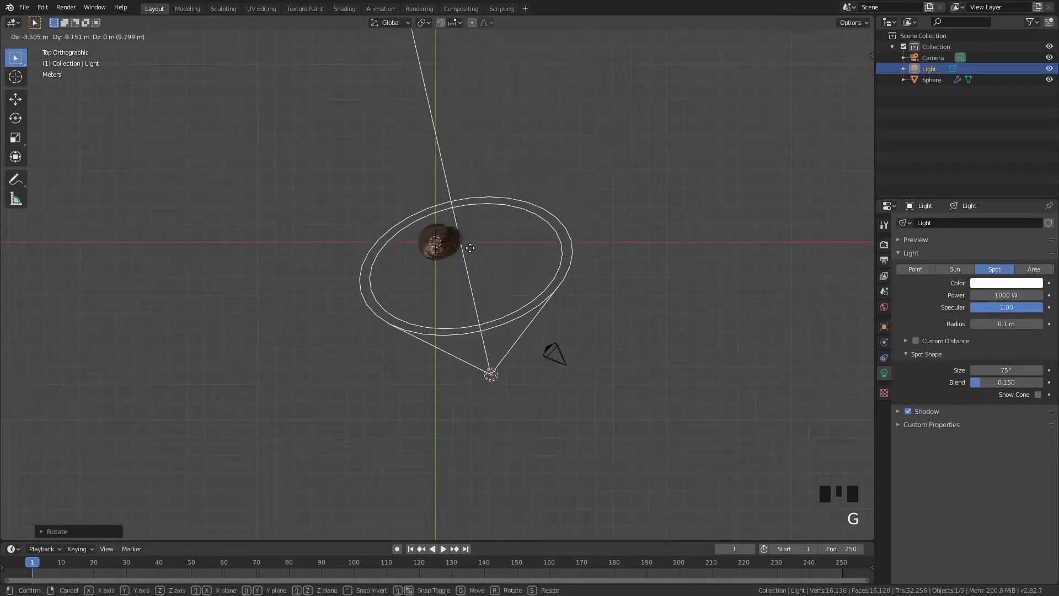
pyautogui.click(443, 241)
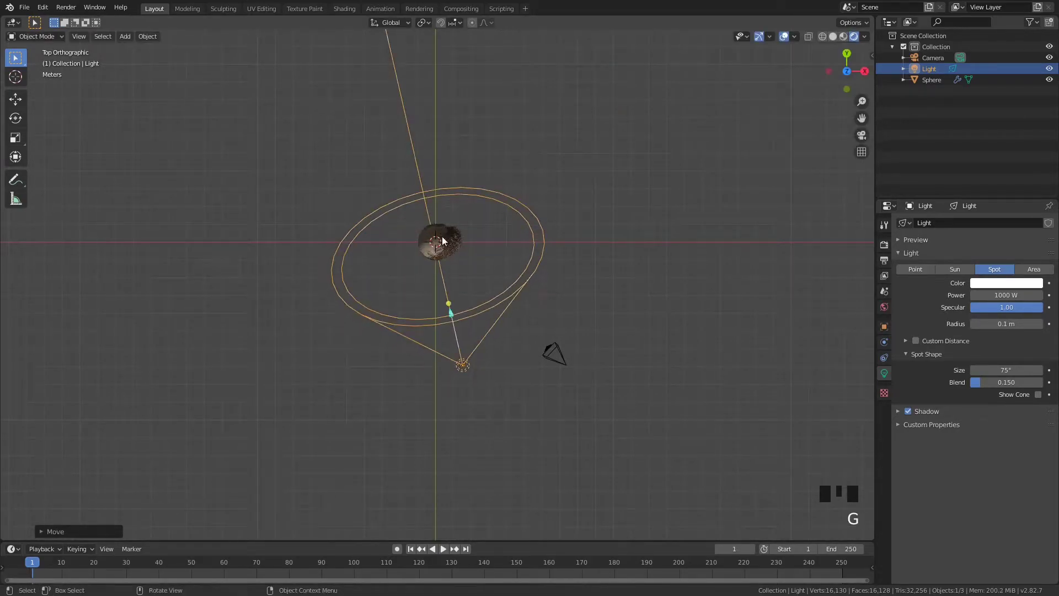
pyautogui.click(1014, 283)
pyautogui.press('r')
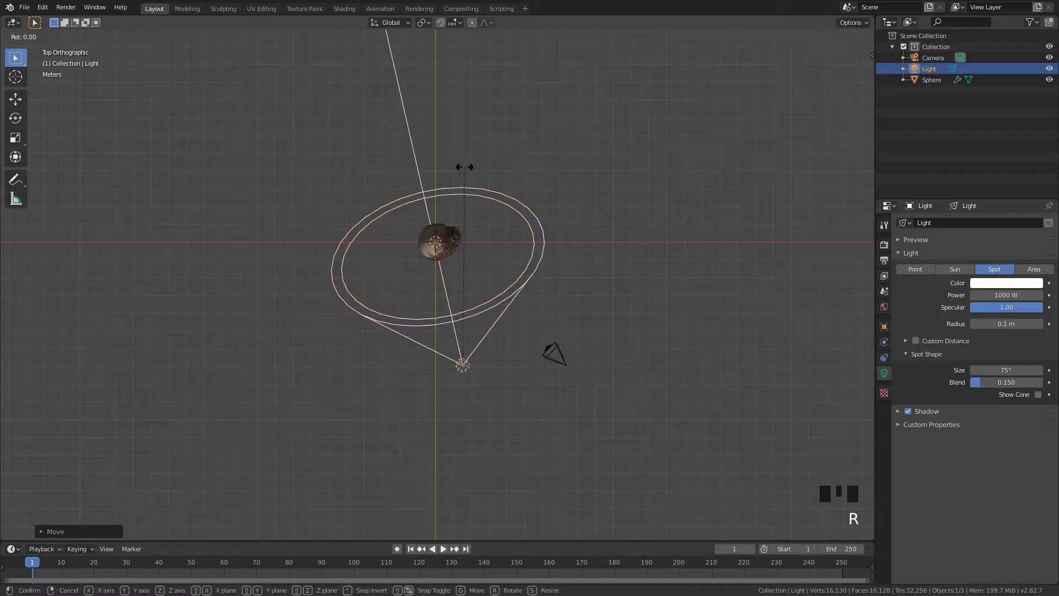
pyautogui.click(496, 274)
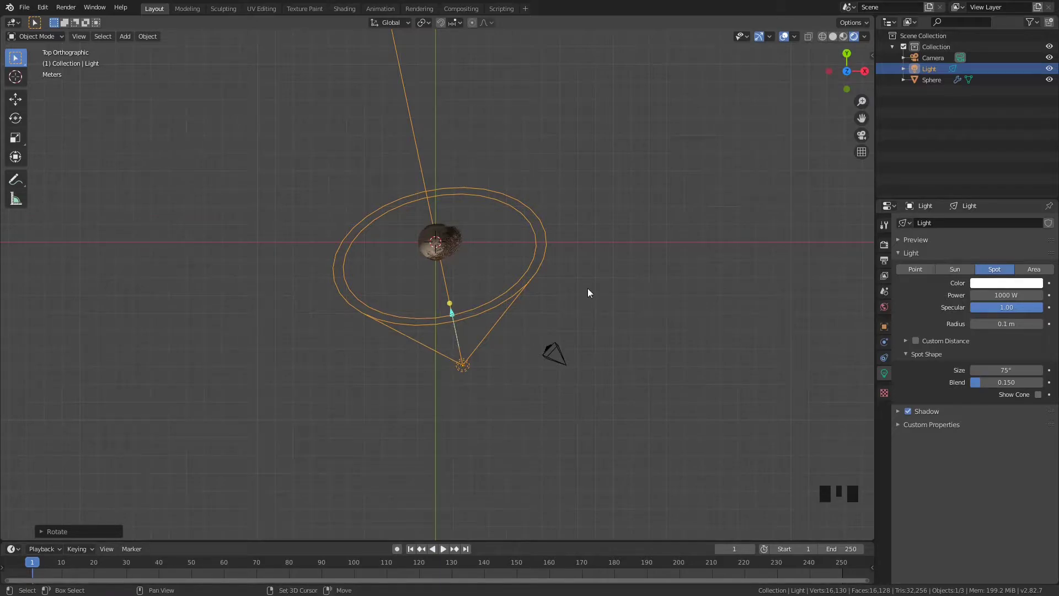
# Duplicate the spot light, place the copy on the sphere's positive X side and rotate it to aim at the sphere
pyautogui.hotkey('shift', 'd')
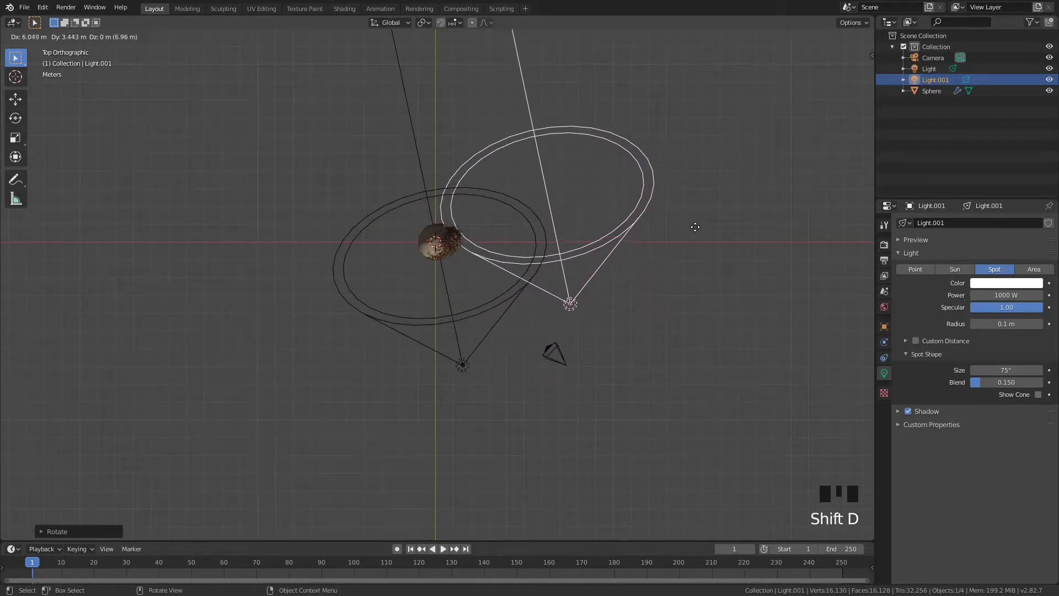
pyautogui.click(699, 182)
pyautogui.press('r')
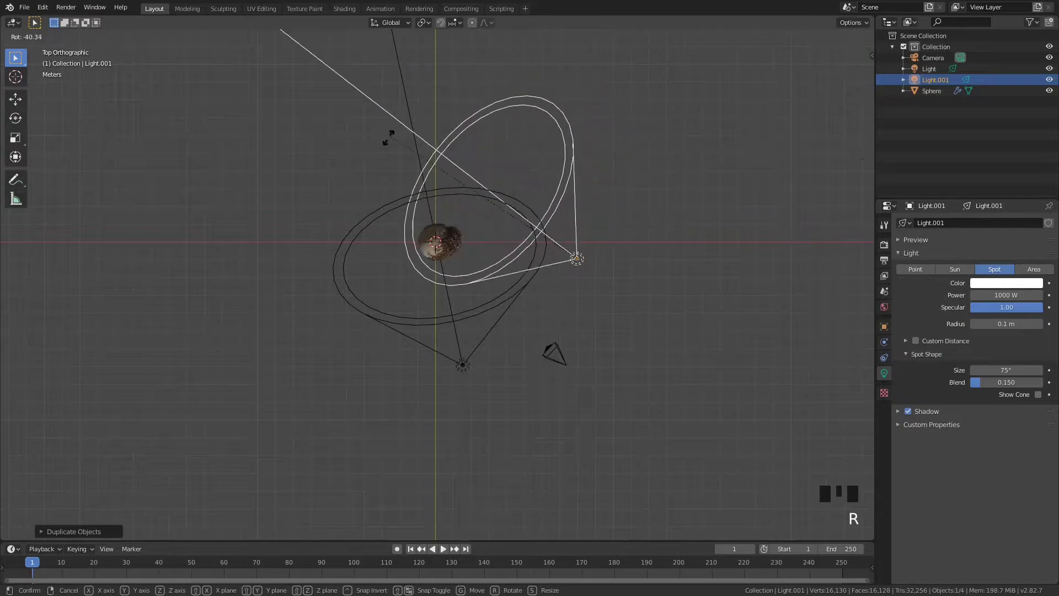
pyautogui.click(284, 236)
pyautogui.press('g')
pyautogui.click(584, 216)
pyautogui.press('r')
pyautogui.click(309, 256)
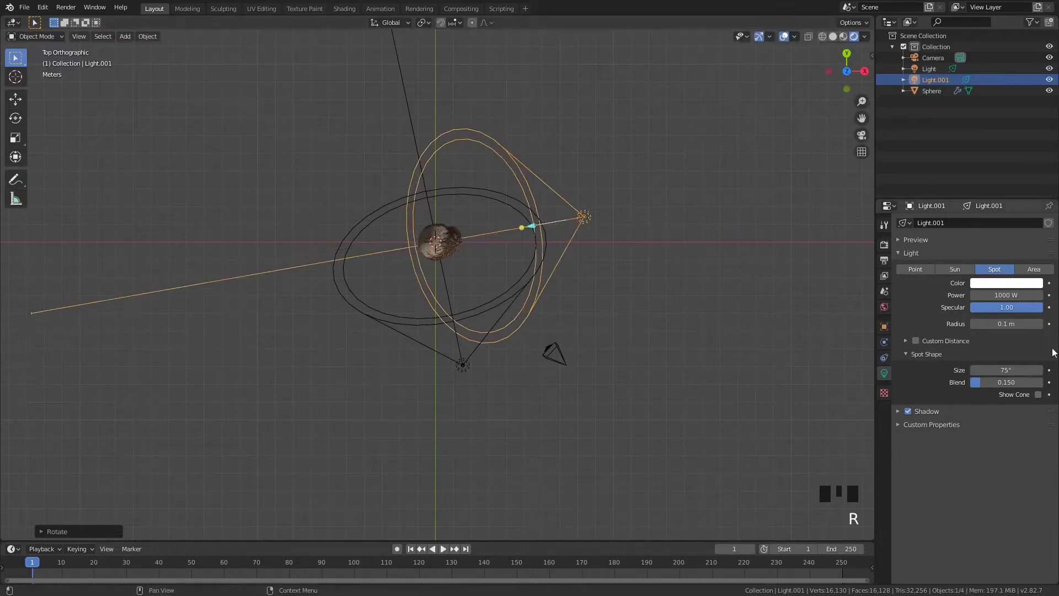
# Set the duplicated light's power to 500 W and inspect the hair through the camera and from around the scene
pyautogui.click(1004, 295)
pyautogui.write('500')
pyautogui.press('Return')
pyautogui.press('`')
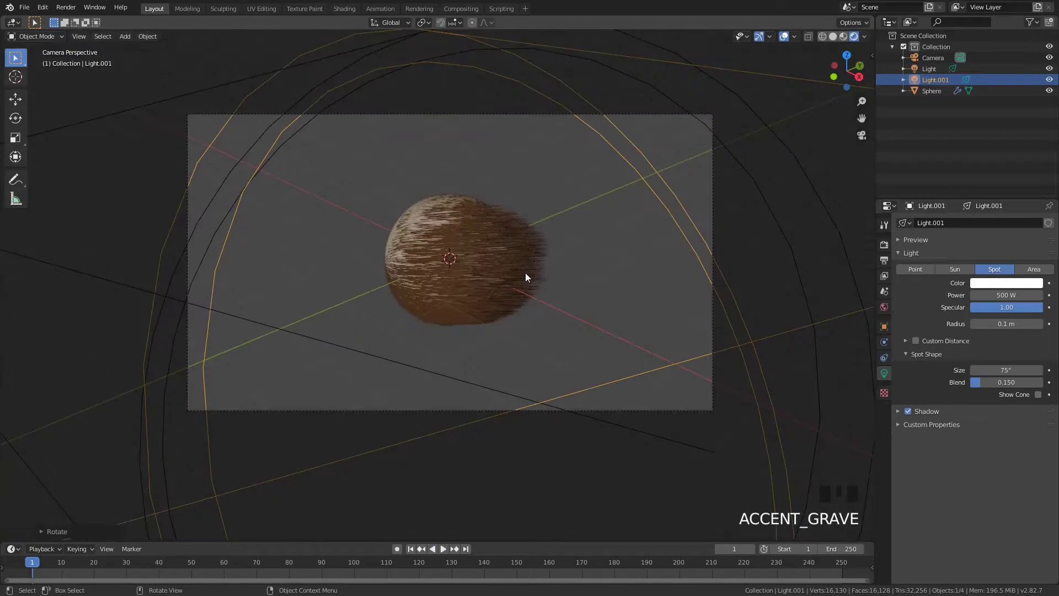
pyautogui.scroll(4, 525, 273)
pyautogui.scroll(-6, 525, 272)
pyautogui.moveTo(525, 273); pyautogui.dragTo(431, 263, button='middle')
pyautogui.scroll(2, 431, 262)
pyautogui.scroll(-7, 431, 262)
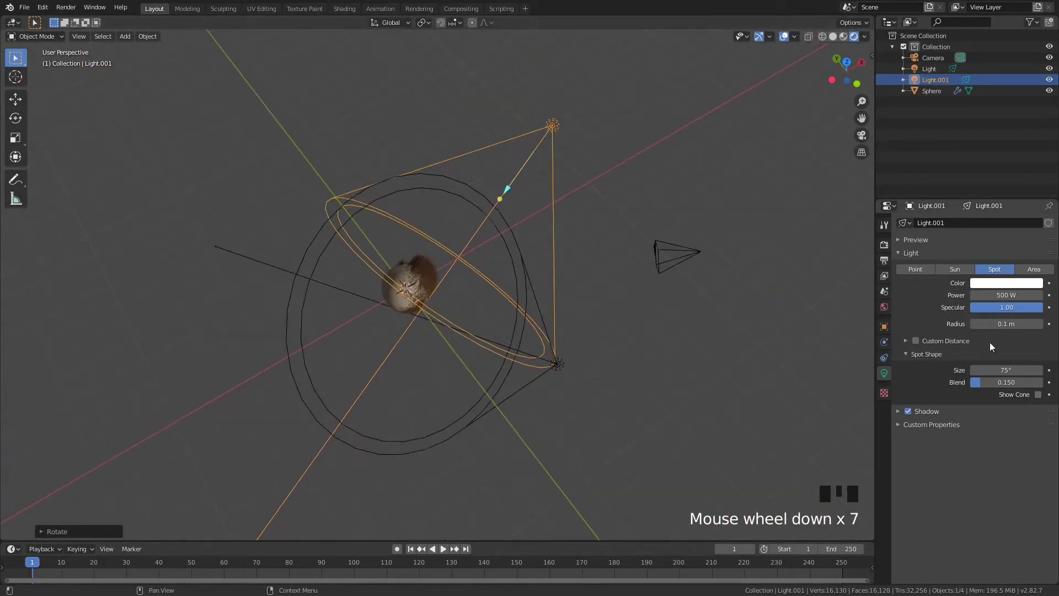
# Set the duplicated light's power to 250 W and tint its color pale warm yellow with hue 0.136 and saturation 0.142
pyautogui.click(1005, 295)
pyautogui.write('2')
pyautogui.press('BackSpace')
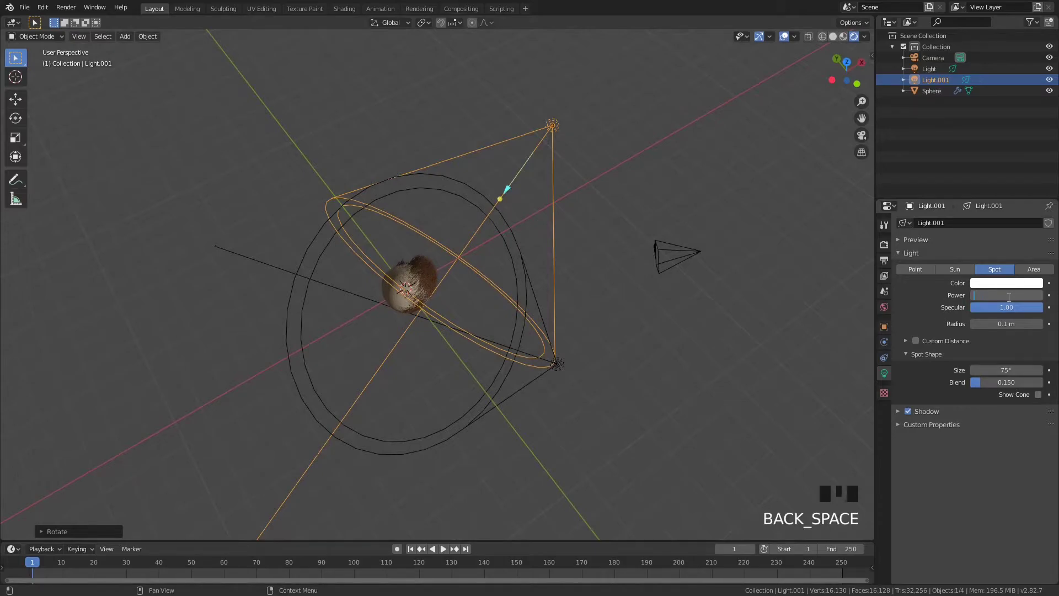
pyautogui.press('Return')
pyautogui.click(1001, 282)
pyautogui.moveTo(985, 176); pyautogui.dragTo(983, 178)
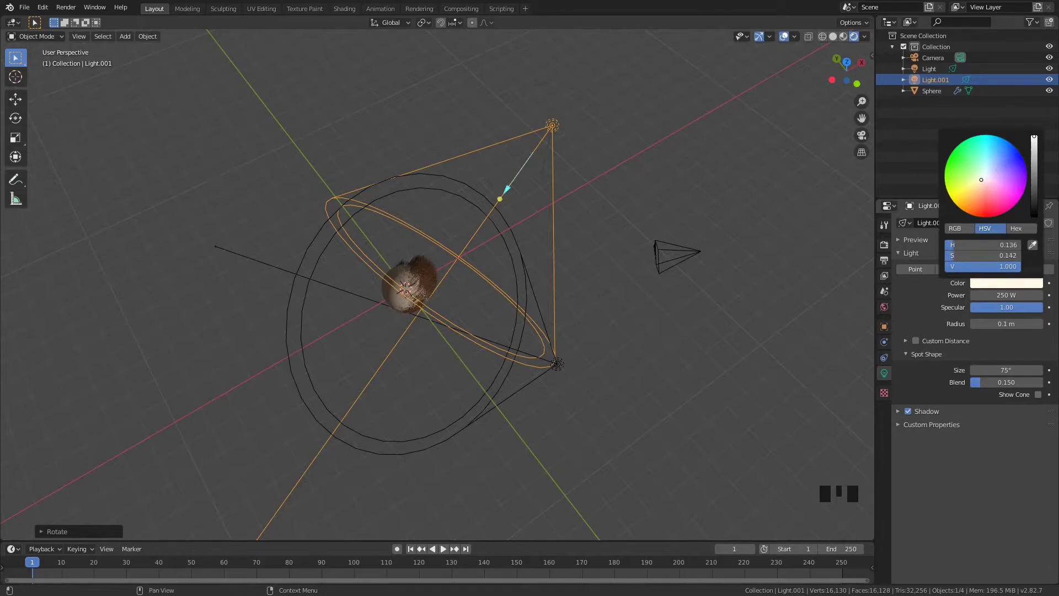
# Select the original spot light, tint its color pale blue and set its power to 2000 W
pyautogui.rightClick(558, 366)
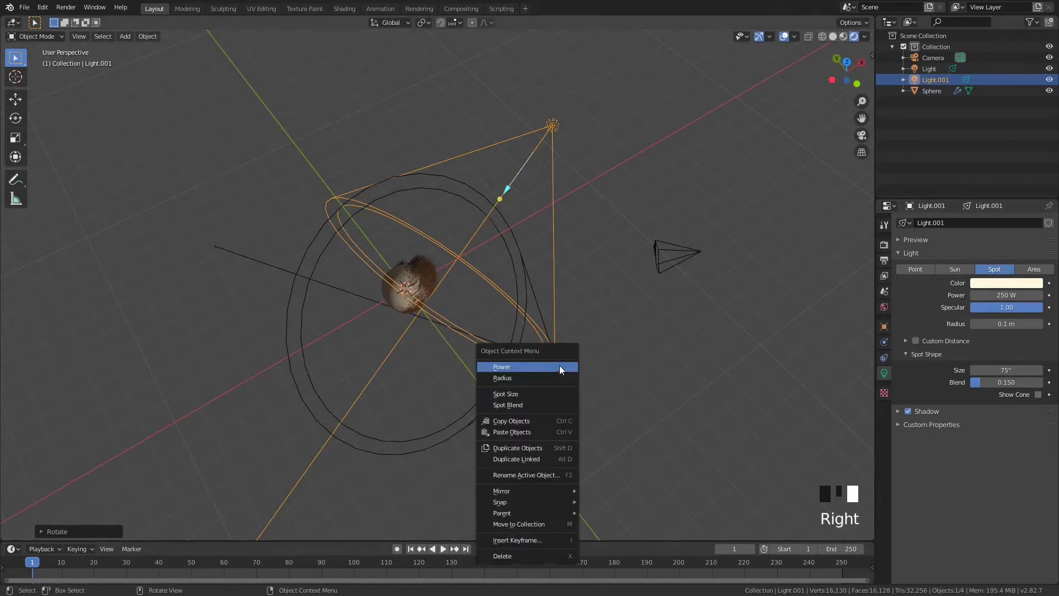
pyautogui.click(561, 365)
pyautogui.click(1009, 283)
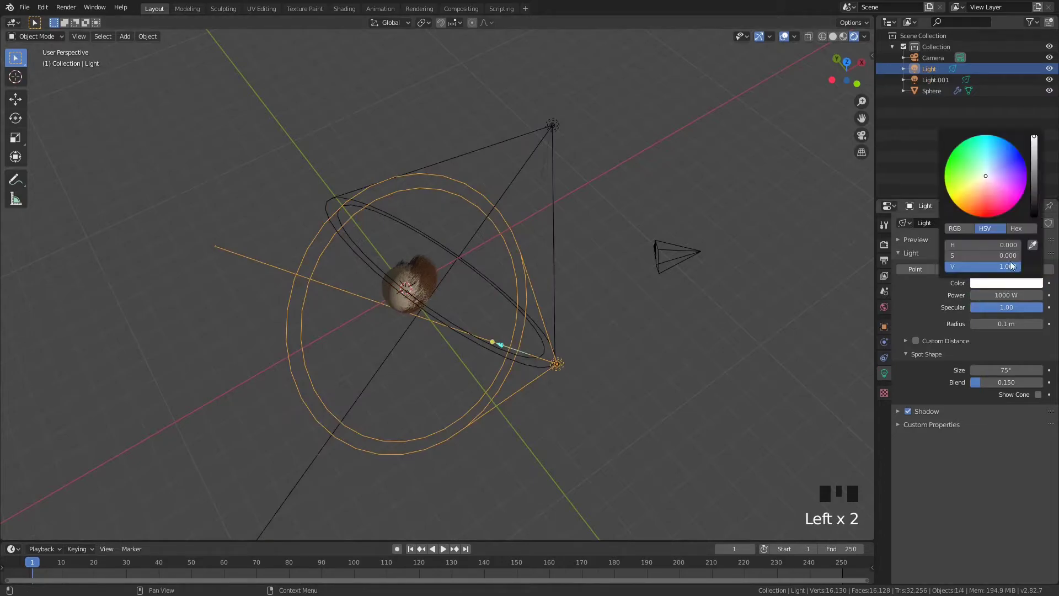
pyautogui.click(987, 171)
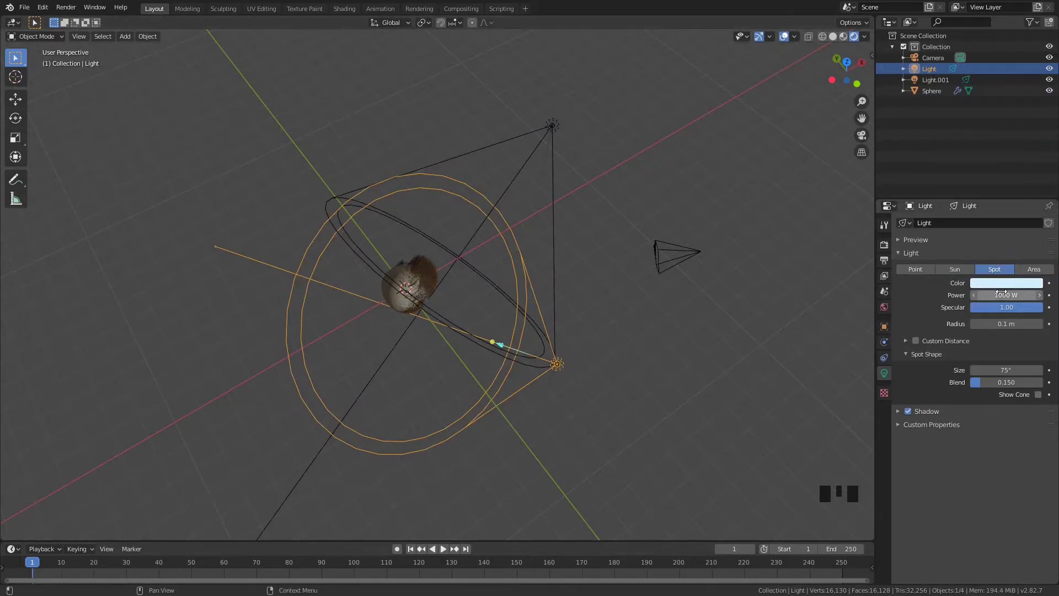
pyautogui.click(1002, 293)
pyautogui.write('2')
pyautogui.press('Return')
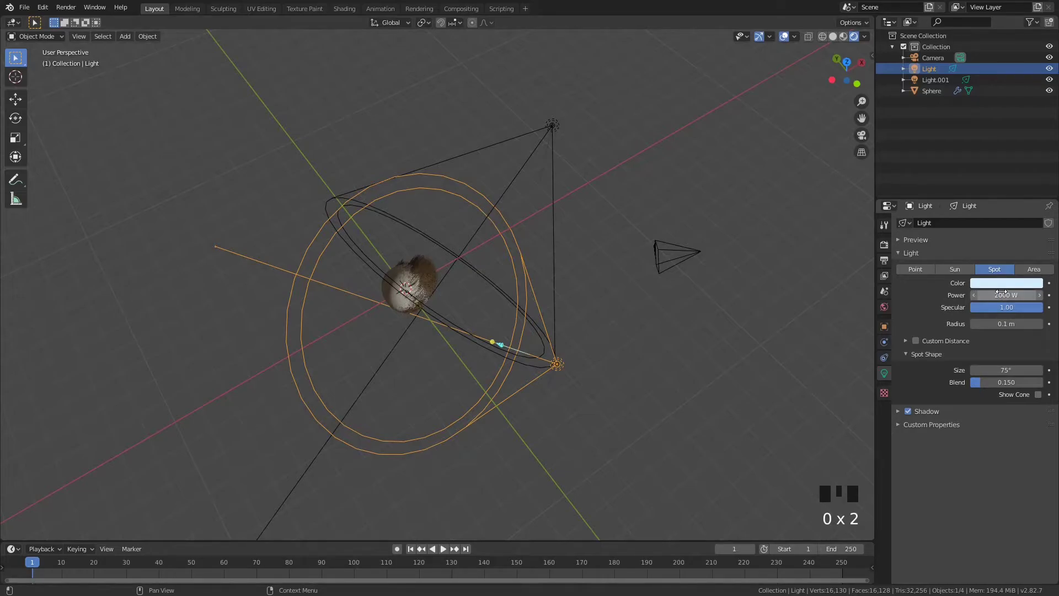
# In the top view, duplicate the warm 250 W spot light, offset the copy toward positive Y and rotate it toward the sphere
pyautogui.press('`')
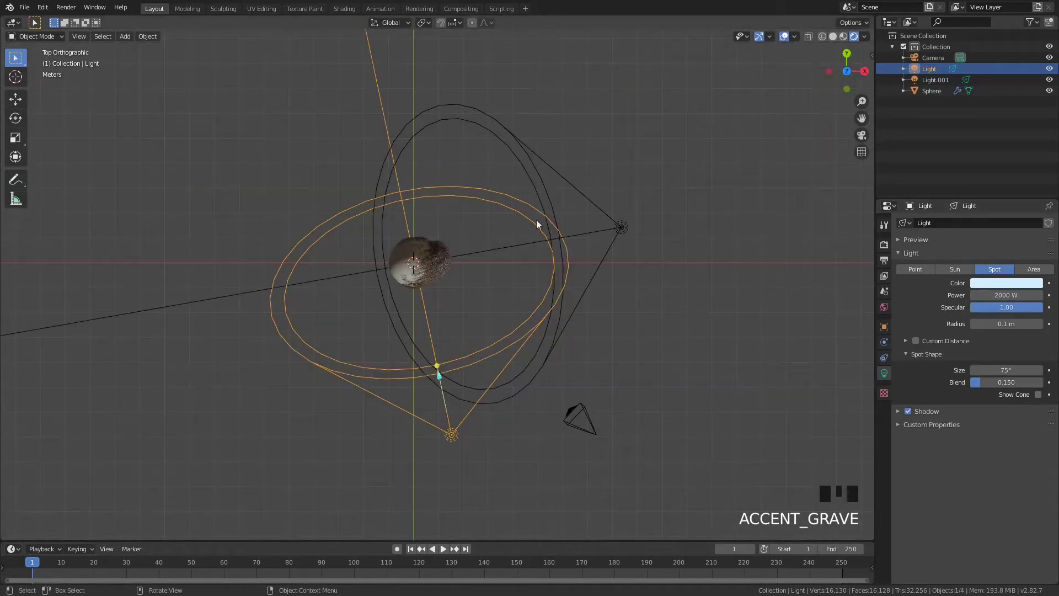
pyautogui.scroll(-1, 624, 255)
pyautogui.scroll(-1, 623, 254)
pyautogui.click(568, 246)
pyautogui.keyDown('shift'); pyautogui.moveTo(583, 241); pyautogui.dragTo(572, 318, button='middle'); pyautogui.keyUp('shift')
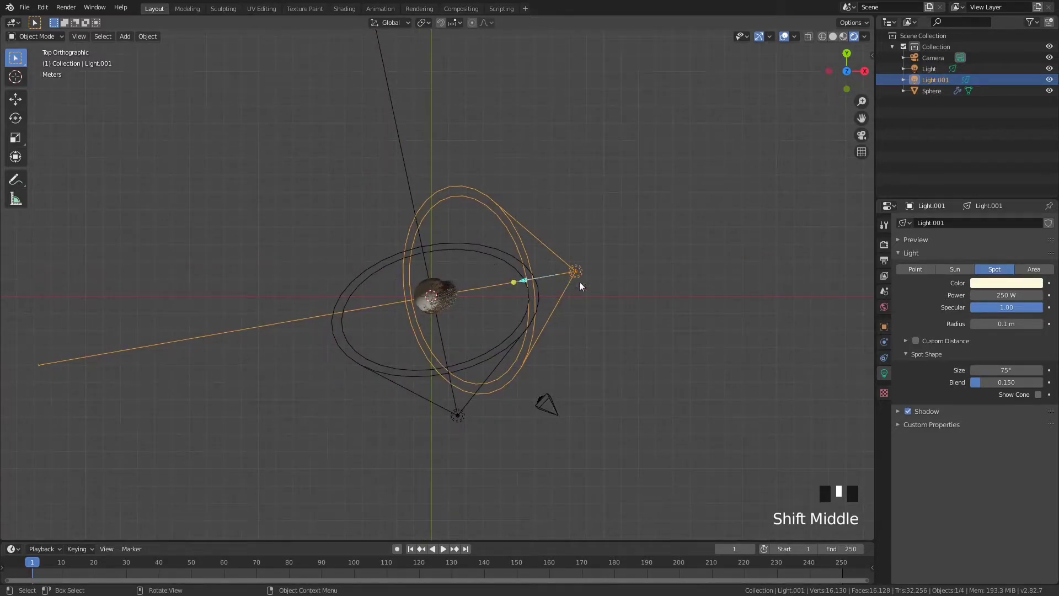
pyautogui.hotkey('shift', 'd')
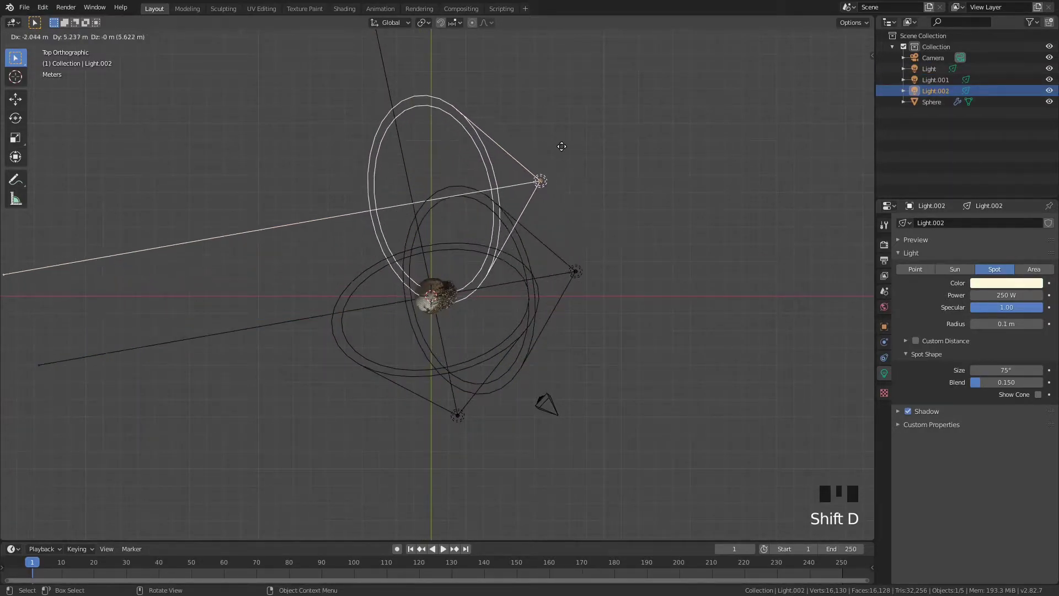
pyautogui.click(568, 147)
pyautogui.press('r')
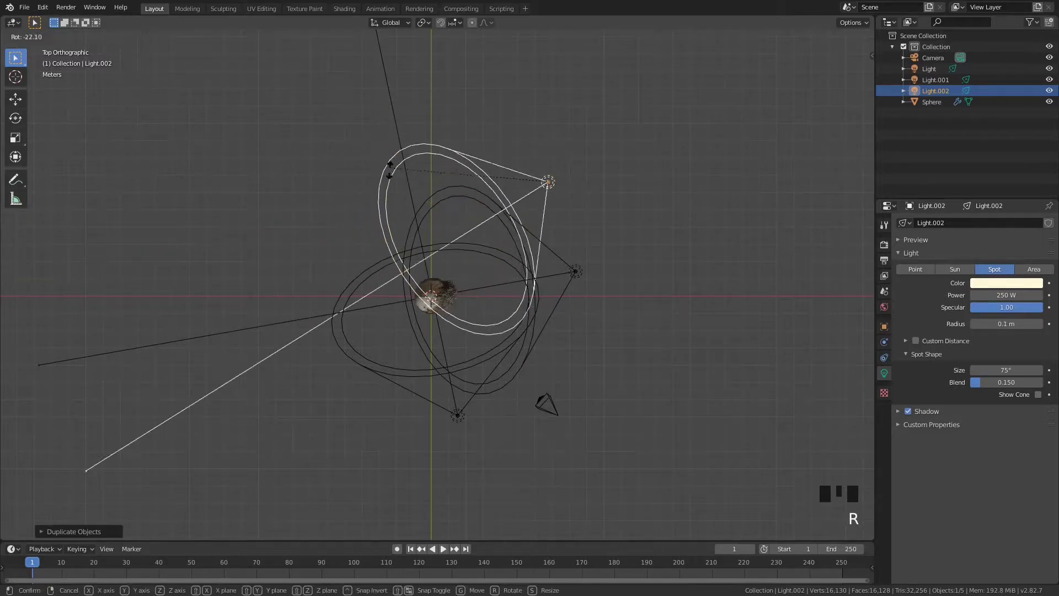
pyautogui.click(415, 305)
# Move the new spot light onto the Y axis behind the sphere and rotate it to point back at the sphere
pyautogui.press('g')
pyautogui.click(214, 241)
pyautogui.press('r')
pyautogui.click(313, 312)
pyautogui.press('g')
pyautogui.click(325, 332)
pyautogui.press('g')
pyautogui.click(507, 182)
pyautogui.press('r')
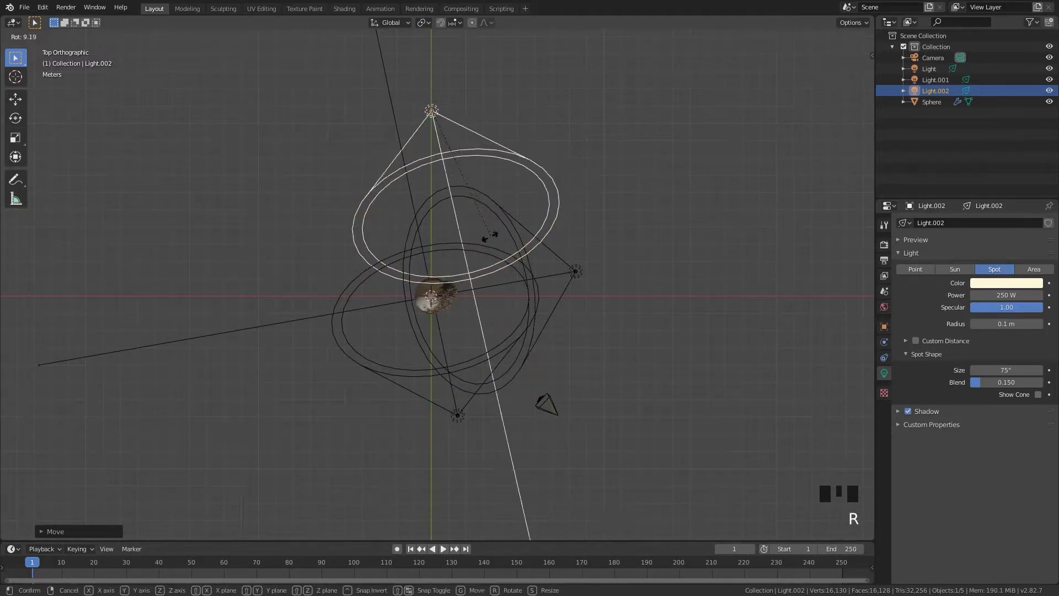
pyautogui.click(457, 297)
# Refine the back light's rotation to align with the Y axis, and move it along global Y closer to the sphere
pyautogui.scroll(8, 445, 286)
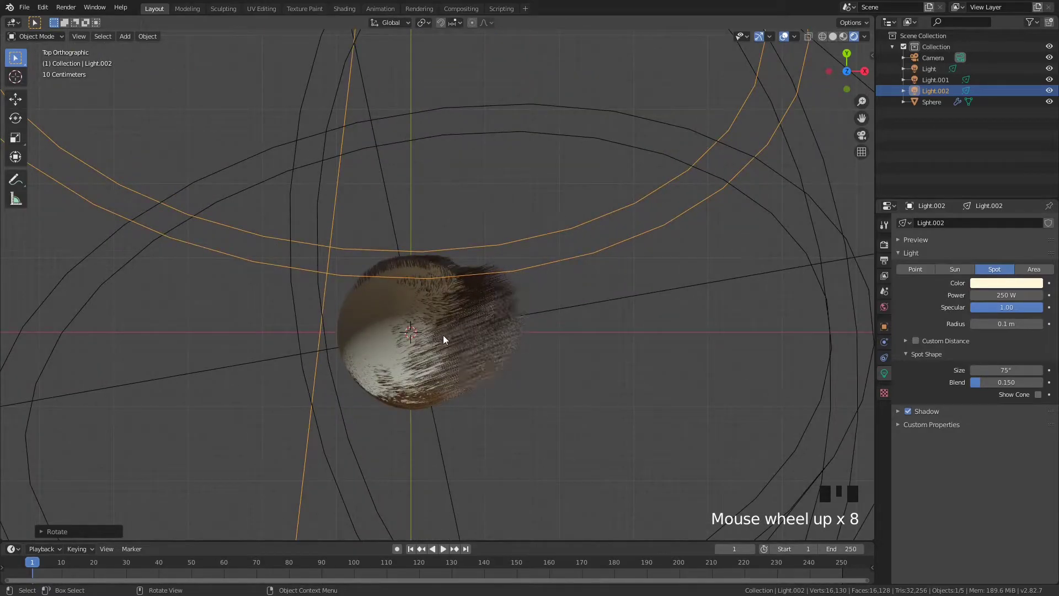
pyautogui.scroll(-8, 482, 265)
pyautogui.press('r')
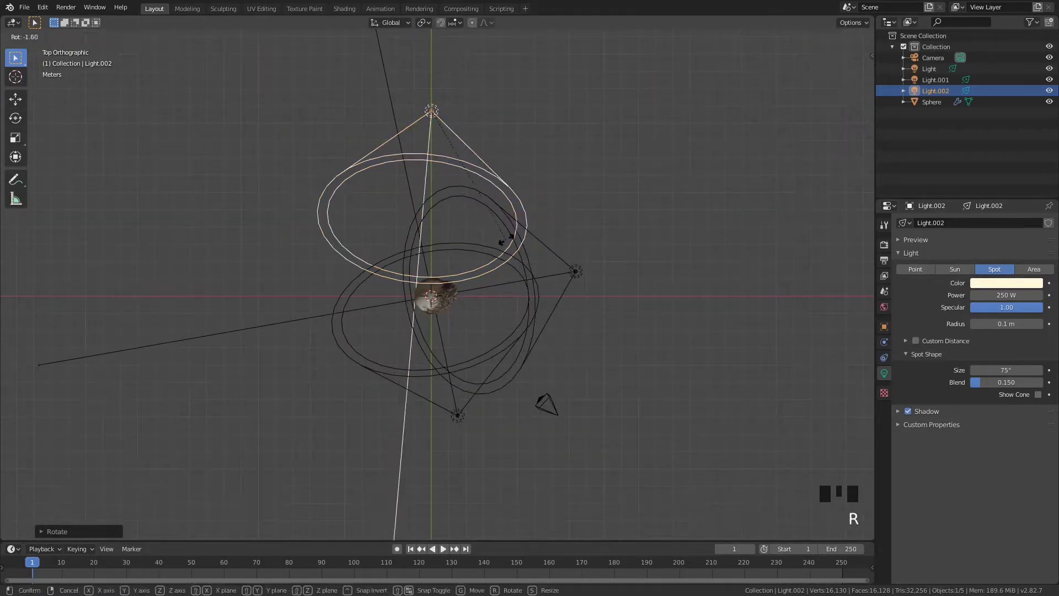
pyautogui.click(519, 236)
pyautogui.press('g')
pyautogui.press('z')
pyautogui.rightClick(517, 257)
pyautogui.press('g')
pyautogui.press('y')
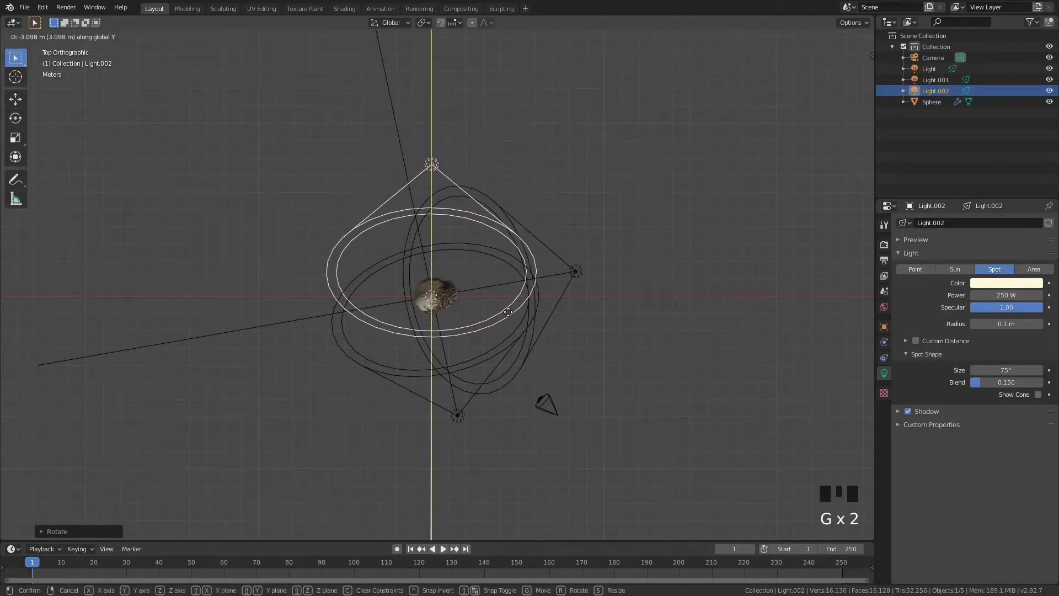
pyautogui.click(507, 336)
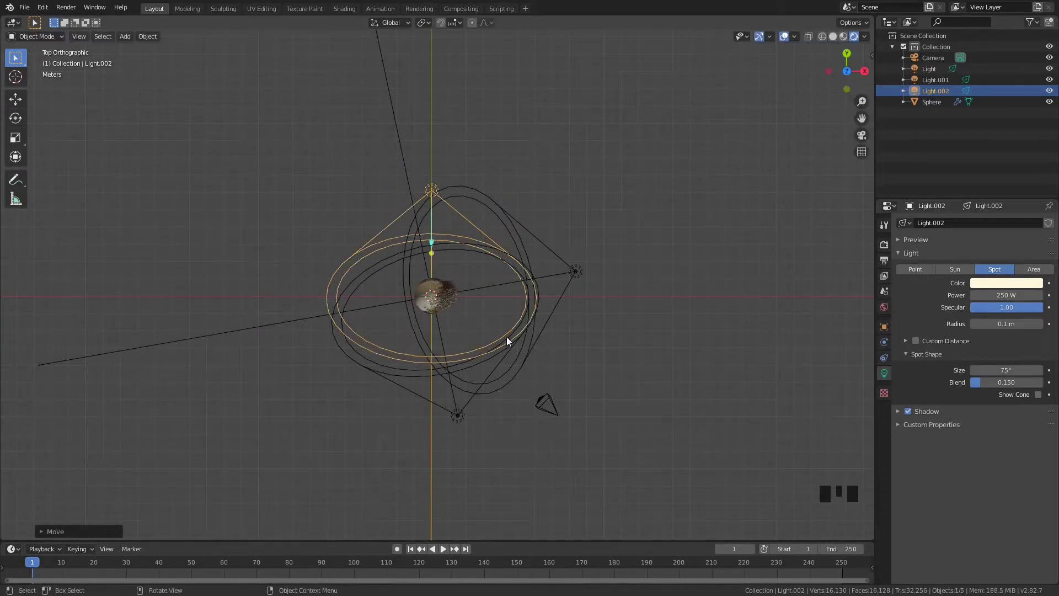
# In the right view, lower the back spot light along global Z to the sphere's height and rotate it to aim horizontally at the sphere
pyautogui.press('`')
pyautogui.scroll(4, 538, 306)
pyautogui.scroll(2, 538, 303)
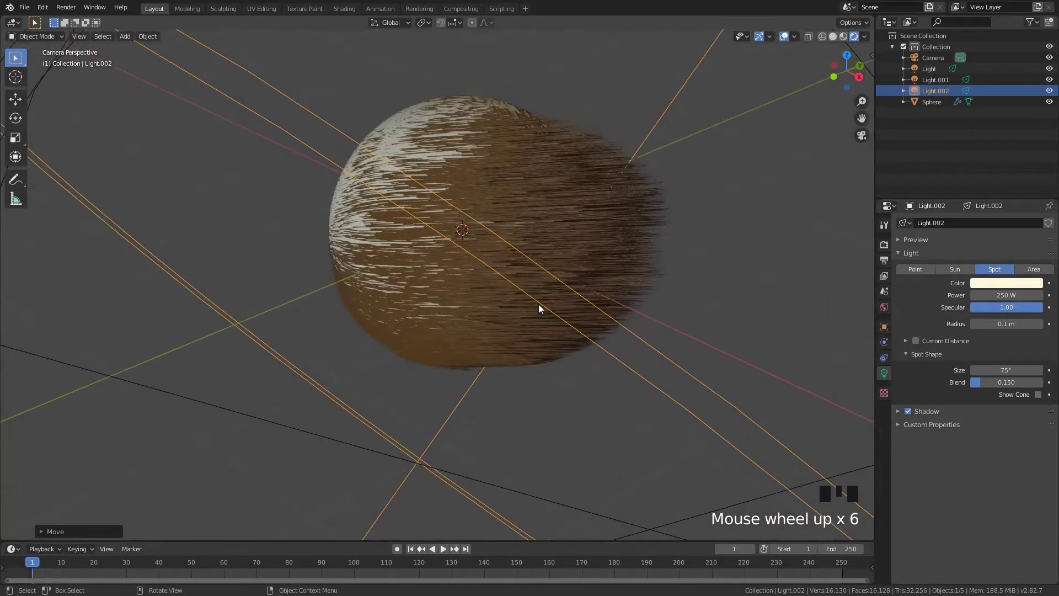
pyautogui.scroll(-6, 538, 303)
pyautogui.press('`')
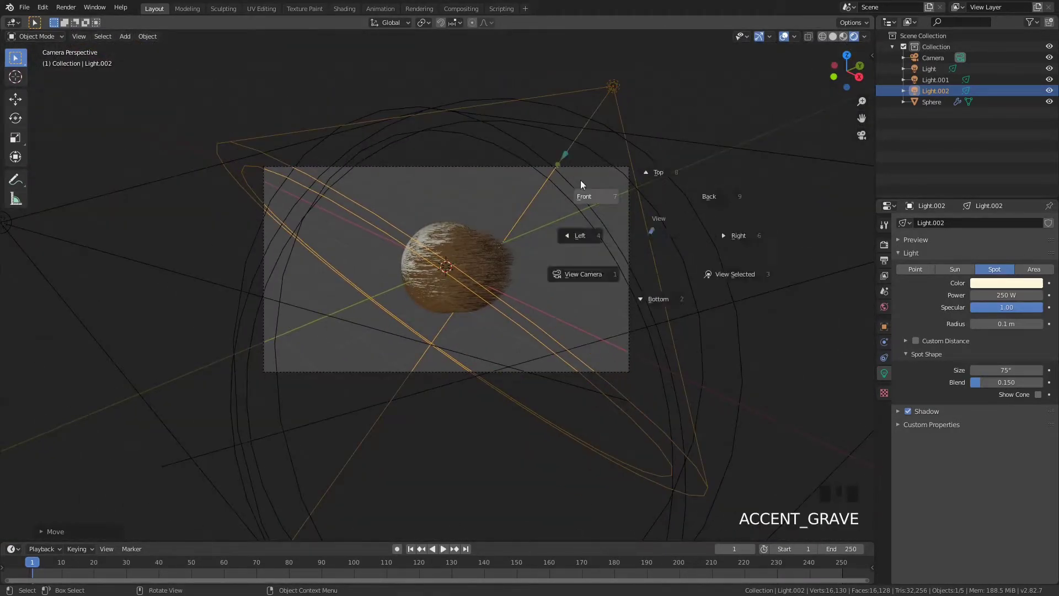
pyautogui.press('`')
pyautogui.click(664, 274)
pyautogui.press('g')
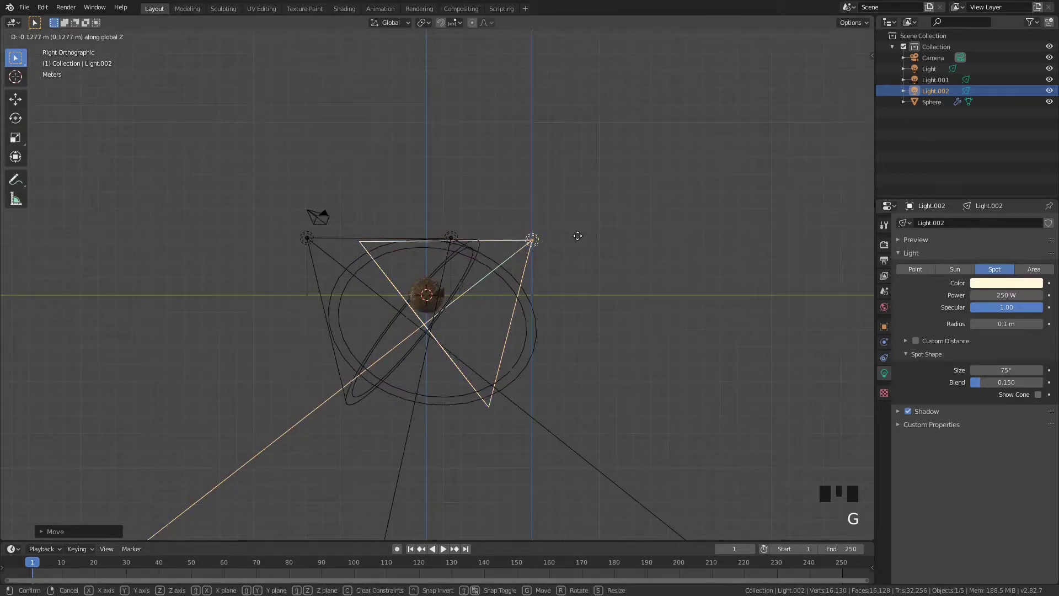
pyautogui.click(578, 290)
pyautogui.press('r')
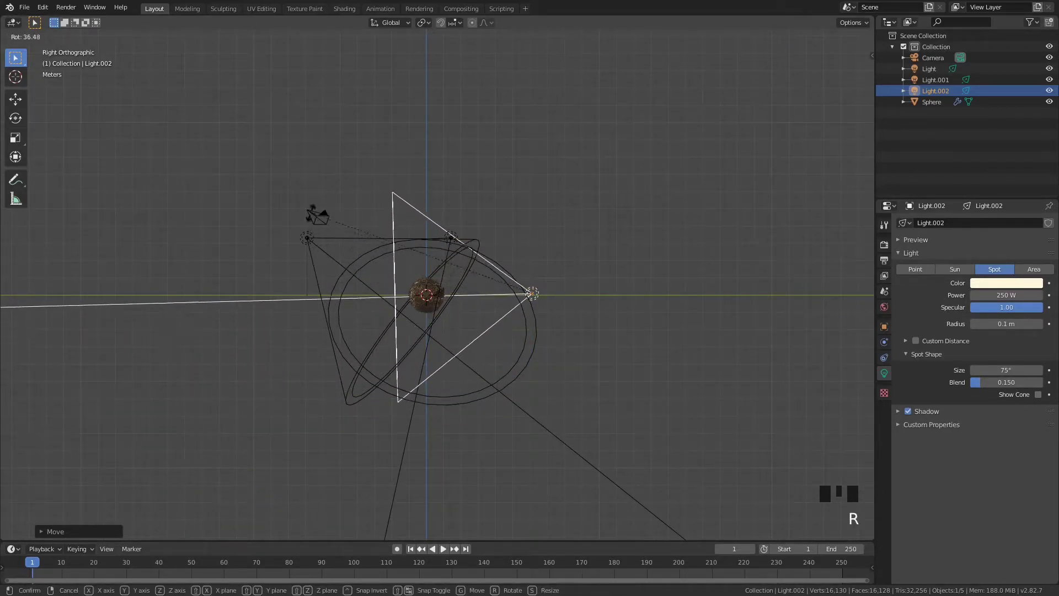
pyautogui.click(314, 216)
# Move the back spot light closer to the sphere and set its power to 500 W
pyautogui.moveTo(313, 221); pyautogui.dragTo(396, 262, button='middle')
pyautogui.press('g')
pyautogui.click(468, 297)
pyautogui.scroll(2, 634, 314)
pyautogui.moveTo(633, 314); pyautogui.dragTo(561, 233, button='middle')
pyautogui.scroll(4, 496, 263)
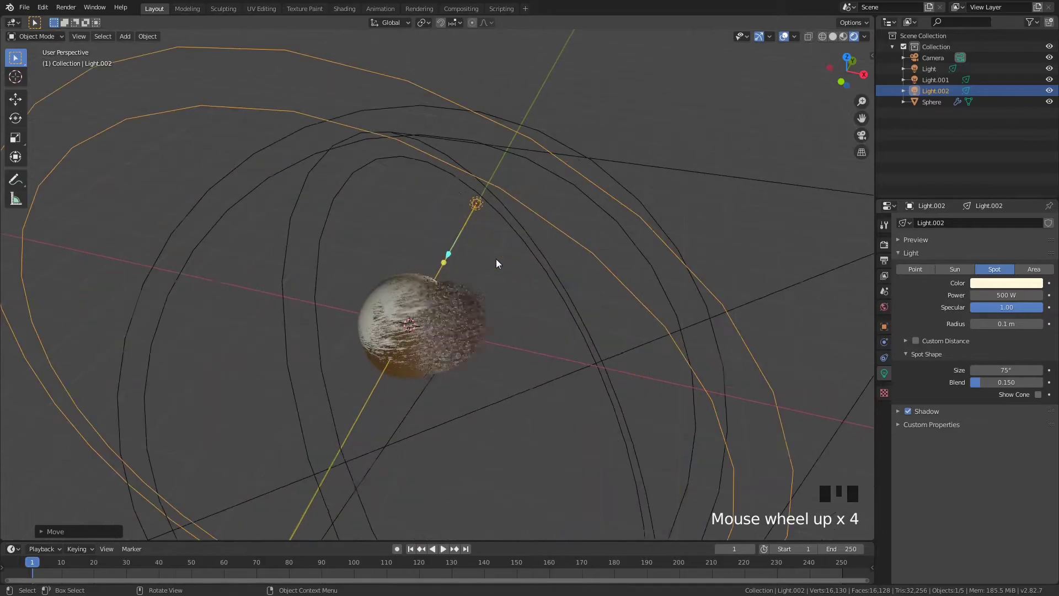
# Rotate the back spot light slightly about global Z and tint its color pale blue
pyautogui.moveTo(520, 267); pyautogui.dragTo(399, 257, button='middle')
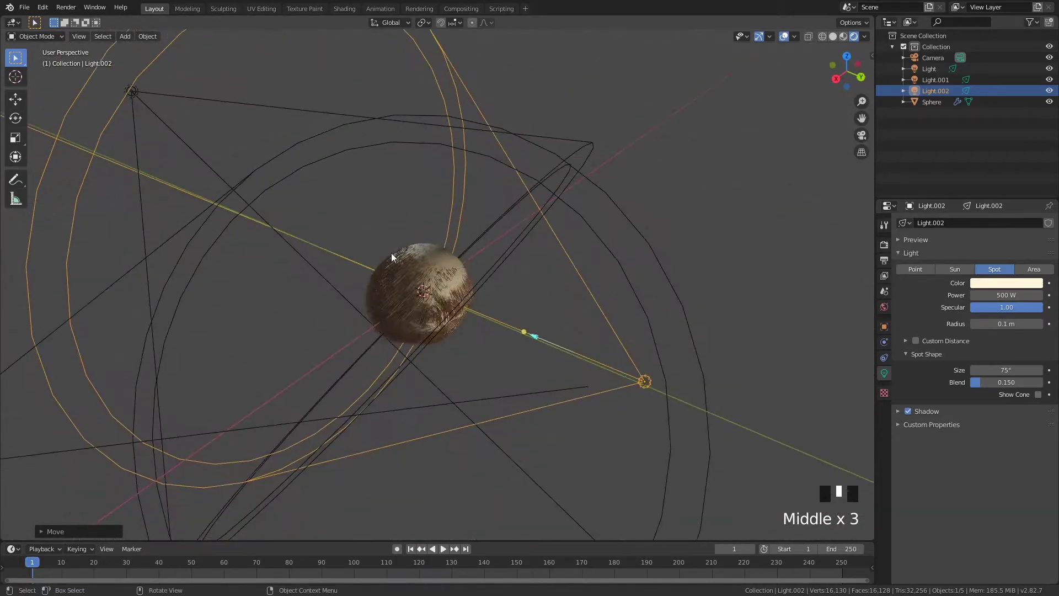
pyautogui.moveTo(463, 276); pyautogui.dragTo(366, 258, button='middle')
pyautogui.press('r')
pyautogui.rightClick(274, 264)
pyautogui.press('r')
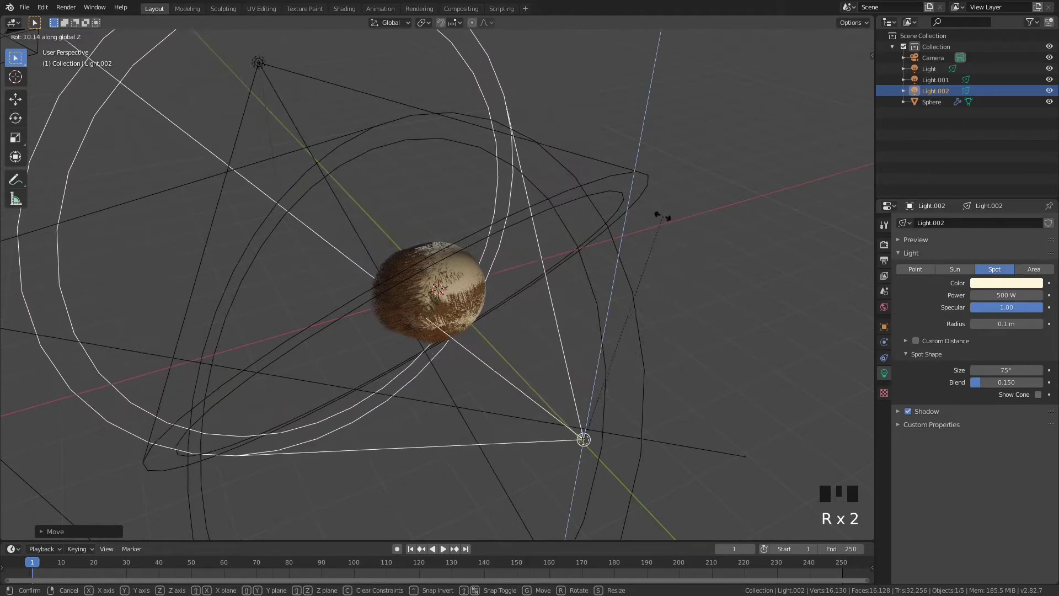
pyautogui.click(344, 265)
pyautogui.moveTo(399, 227); pyautogui.dragTo(597, 222, button='middle')
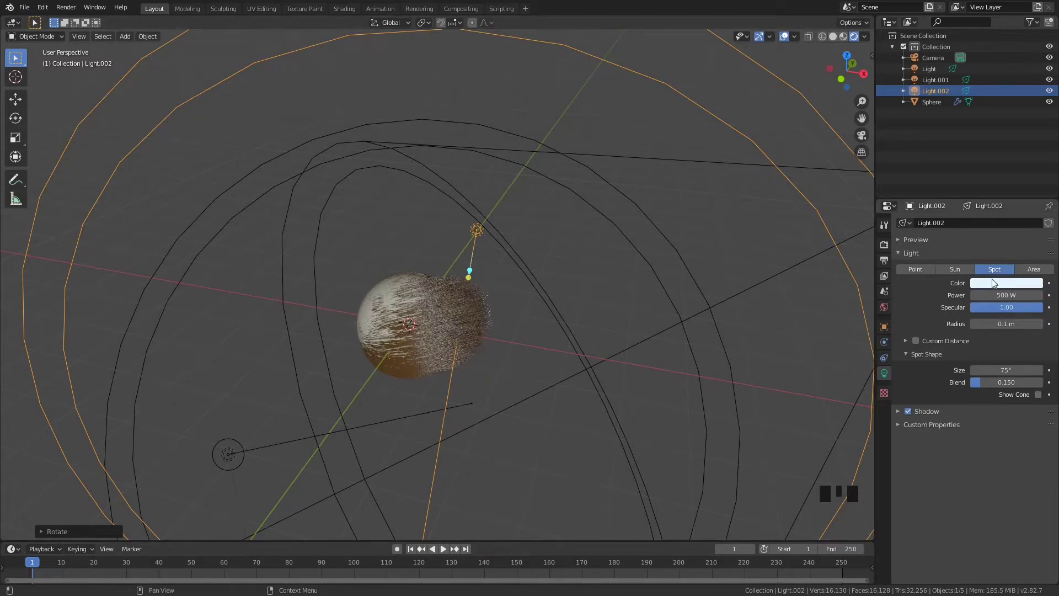
# Return to the camera view and render the image
pyautogui.scroll(-8, 485, 328)
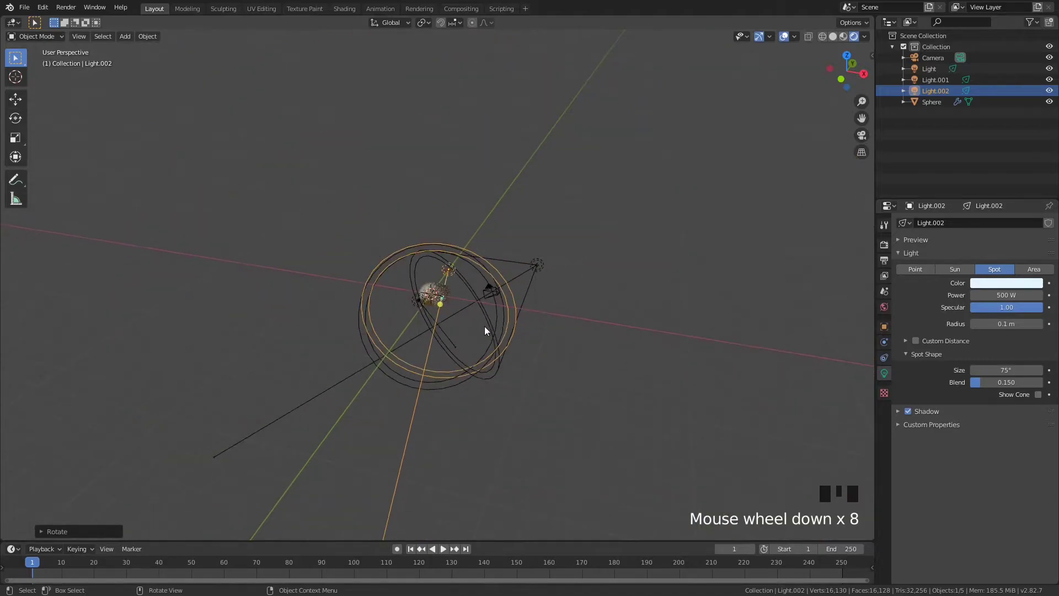
pyautogui.scroll(3, 490, 207)
pyautogui.moveTo(507, 241); pyautogui.dragTo(522, 344, button='middle')
pyautogui.press('`')
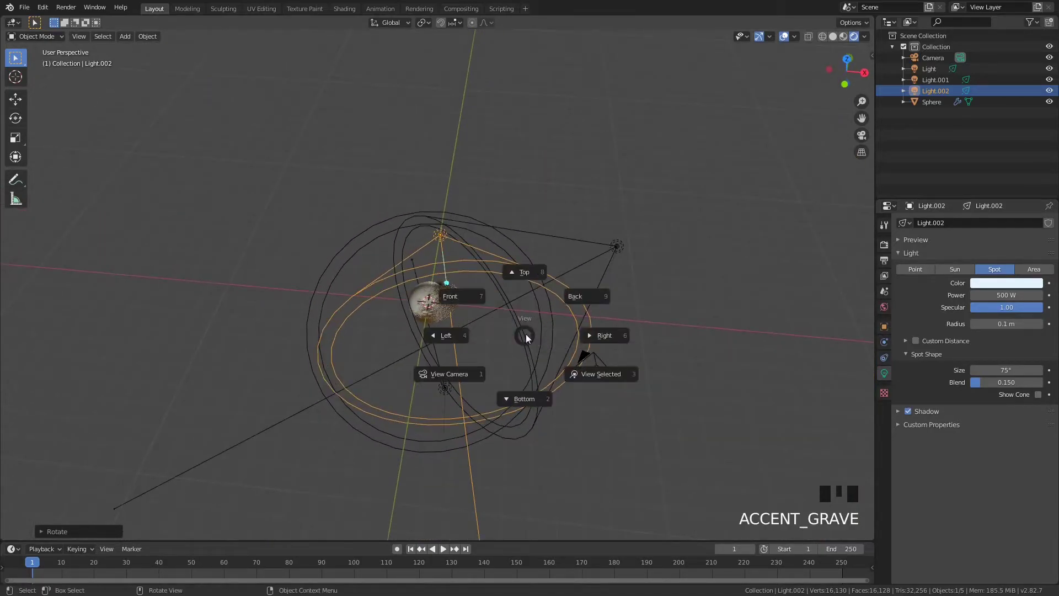
pyautogui.click(462, 372)
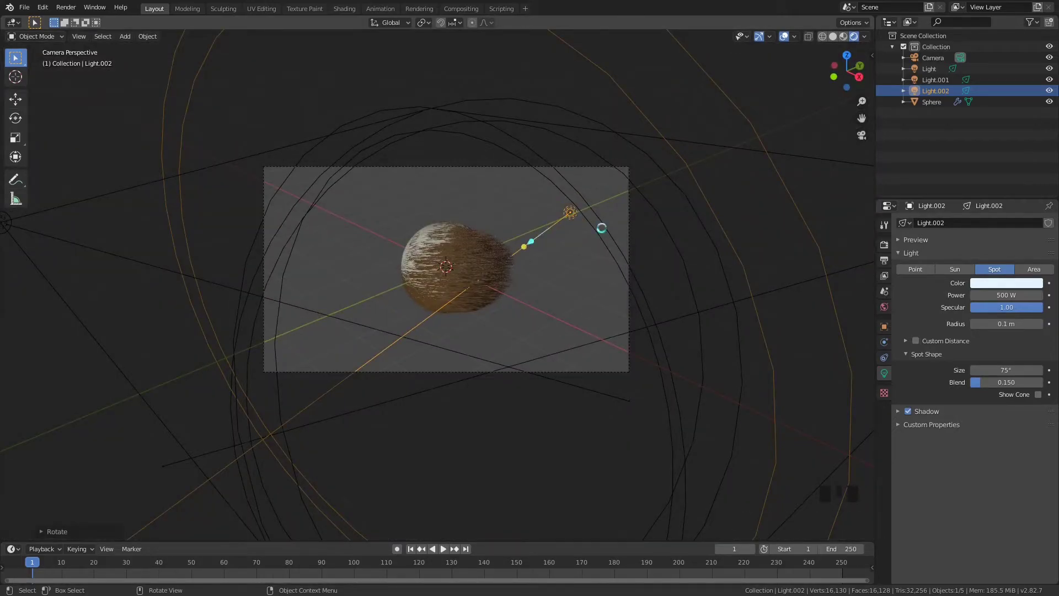
pyautogui.press('F12')
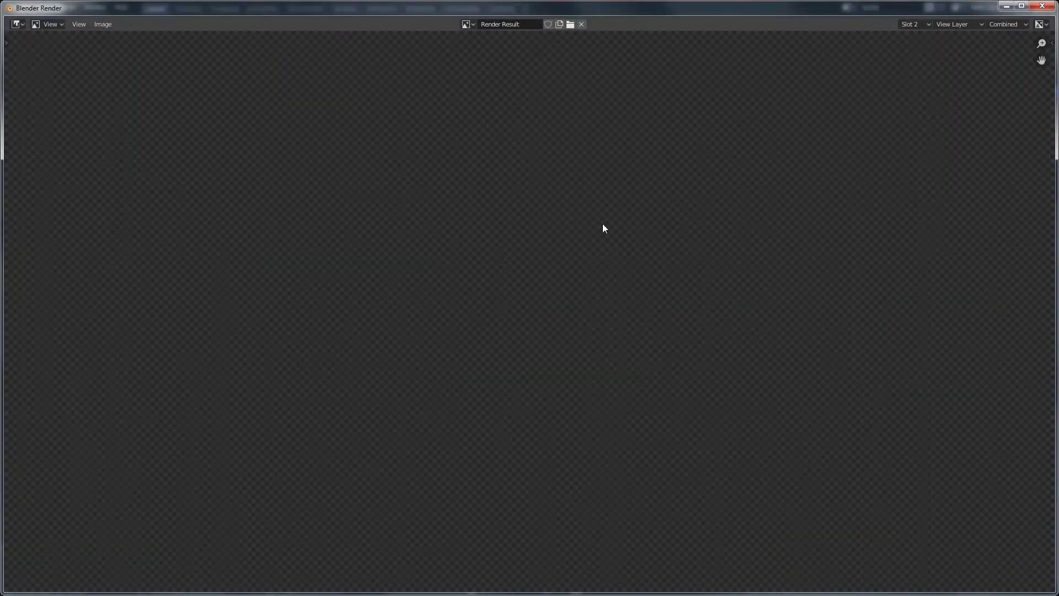
# Examine the rendered hair up close, checking its highlights and shading across the sphere
pyautogui.scroll(4, 647, 289)
pyautogui.scroll(-5, 612, 254)
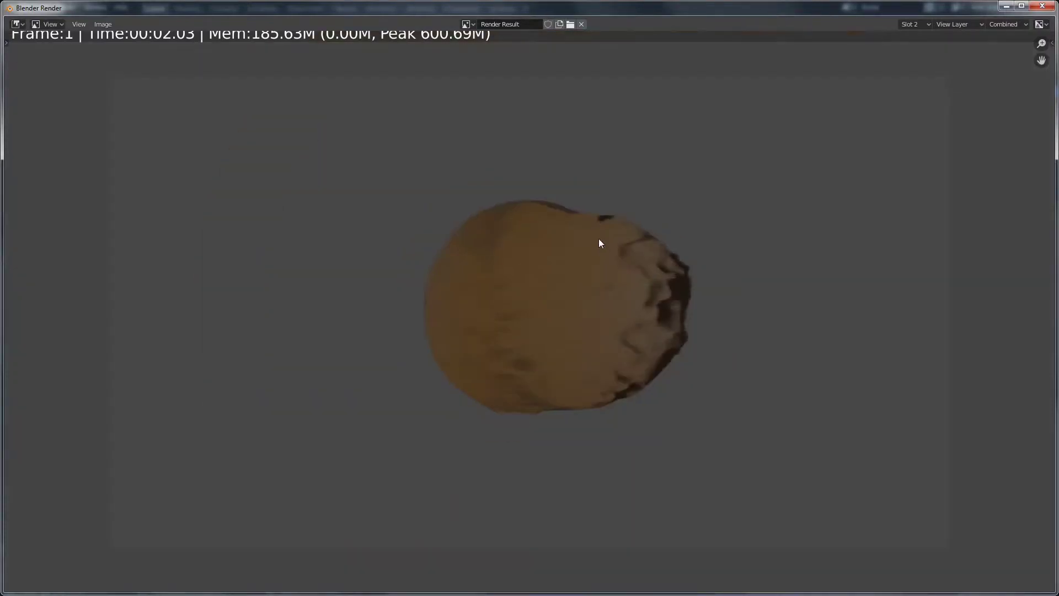
pyautogui.scroll(4, 597, 238)
pyautogui.moveTo(558, 247); pyautogui.dragTo(400, 359, button='middle')
pyautogui.scroll(-4, 529, 263)
pyautogui.moveTo(501, 248); pyautogui.dragTo(644, 185, button='middle')
pyautogui.scroll(3, 591, 216)
pyautogui.moveTo(566, 233); pyautogui.dragTo(430, 257, button='middle')
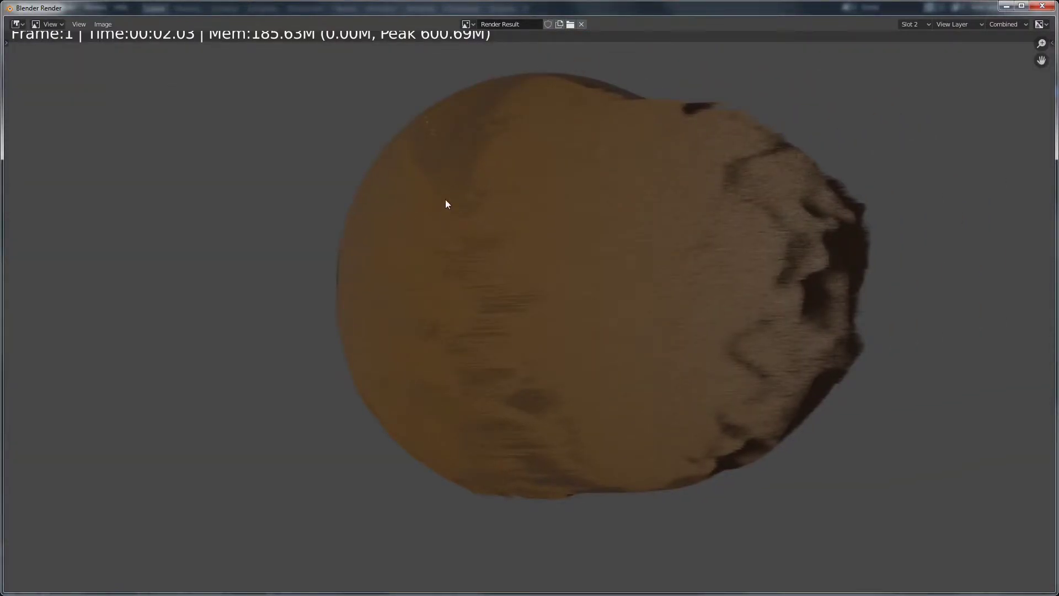
pyautogui.scroll(-3, 381, 175)
pyautogui.scroll(-3, 488, 249)
pyautogui.scroll(5, 491, 273)
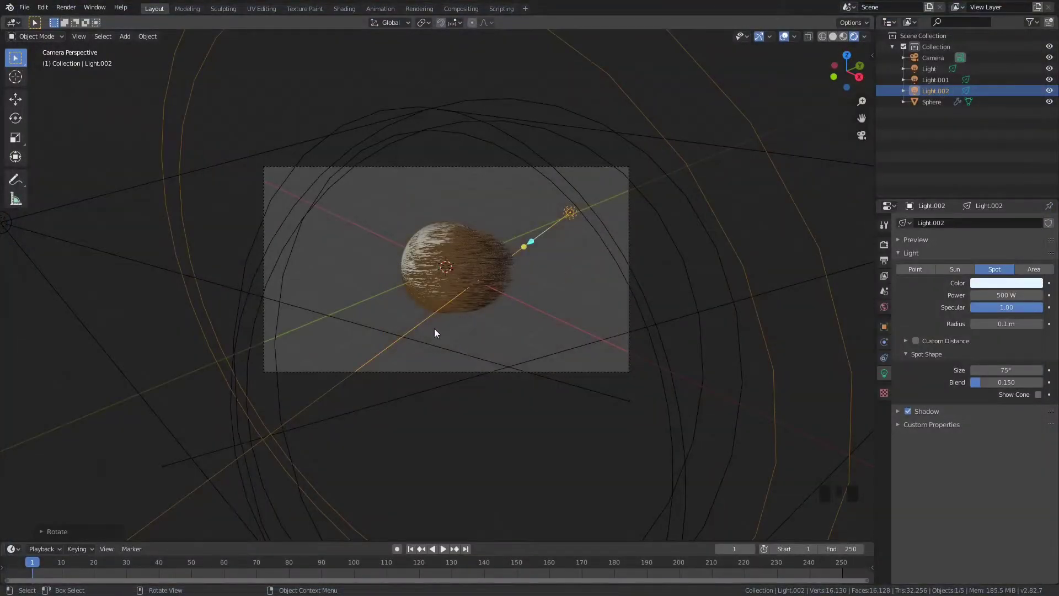
# Comb the sphere's hair downward with the Comb brush in Particle Edit mode, and return to Object Mode
pyautogui.scroll(3, 469, 254)
pyautogui.scroll(1, 468, 253)
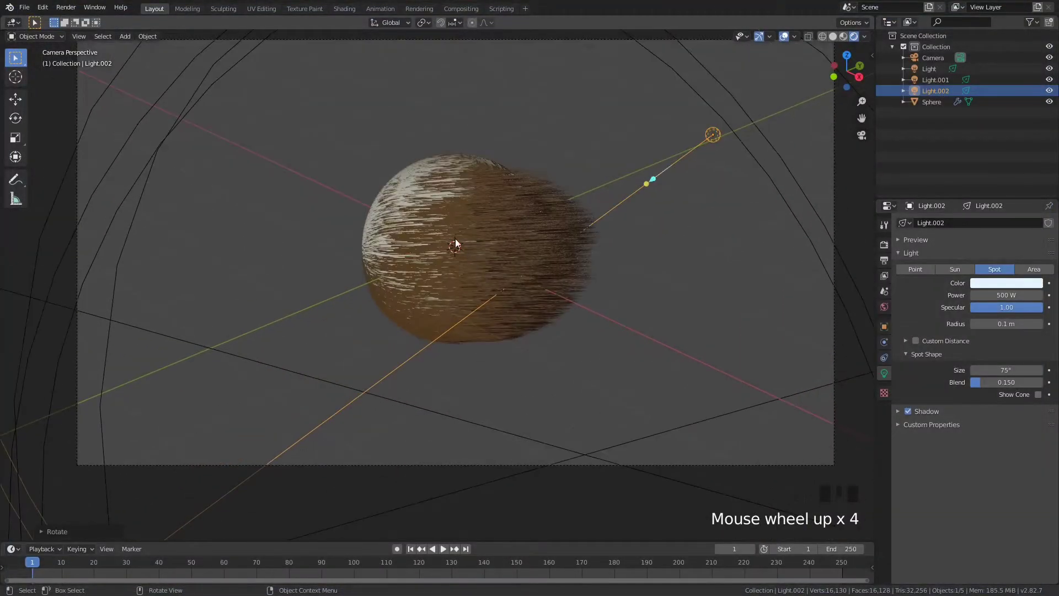
pyautogui.click(435, 189)
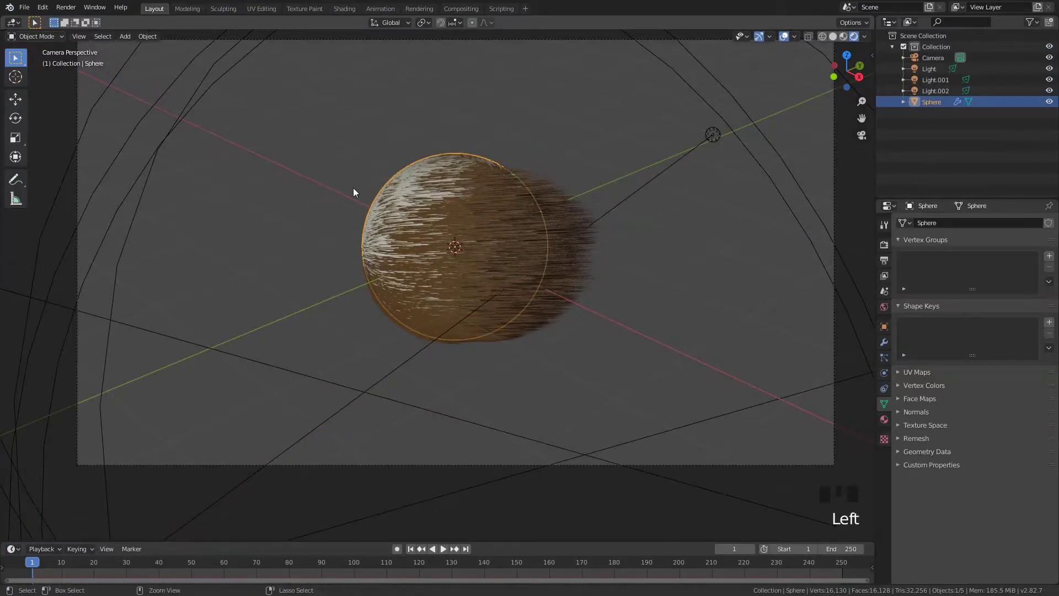
pyautogui.hotkey('ctrl', 'Tab')
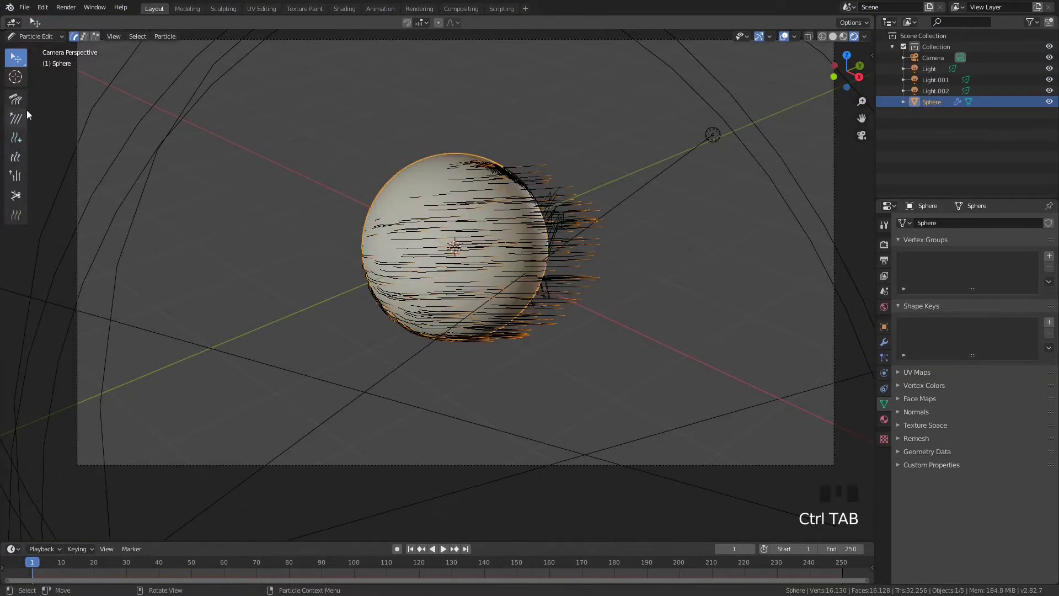
pyautogui.click(17, 101)
pyautogui.moveTo(495, 177)
pyautogui.mouseDown()
pyautogui.moveTo(570, 232)
pyautogui.moveTo(490, 421)
pyautogui.mouseUp()
pyautogui.moveTo(444, 193); pyautogui.dragTo(436, 419)
pyautogui.moveTo(389, 156); pyautogui.dragTo(448, 439)
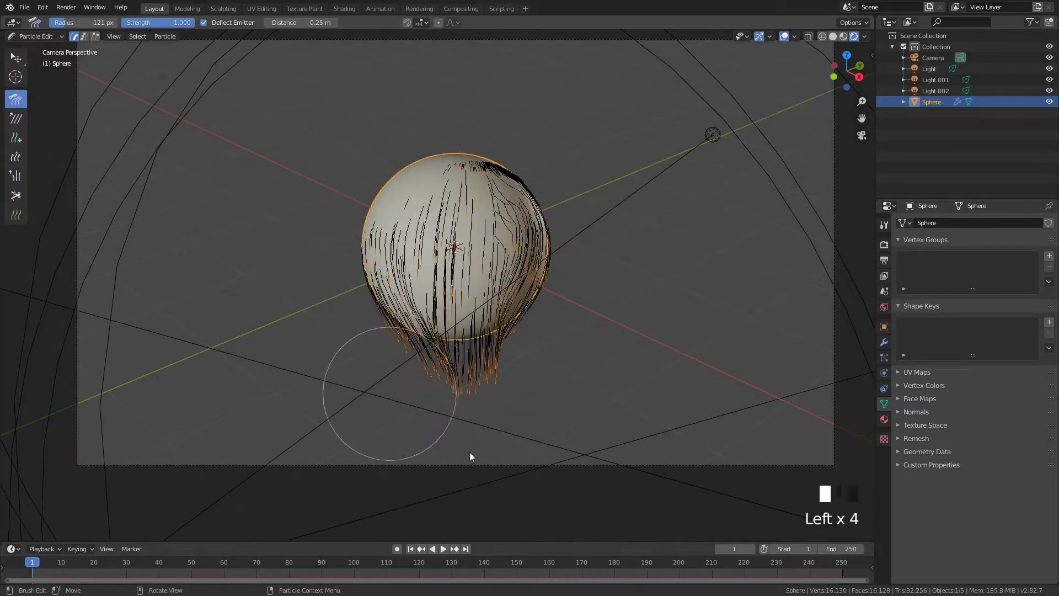
pyautogui.moveTo(481, 88); pyautogui.dragTo(505, 402)
pyautogui.moveTo(435, 179)
pyautogui.mouseDown()
pyautogui.moveTo(428, 373)
pyautogui.moveTo(445, 319)
pyautogui.mouseUp()
pyautogui.hotkey('ctrl', 'Tab')
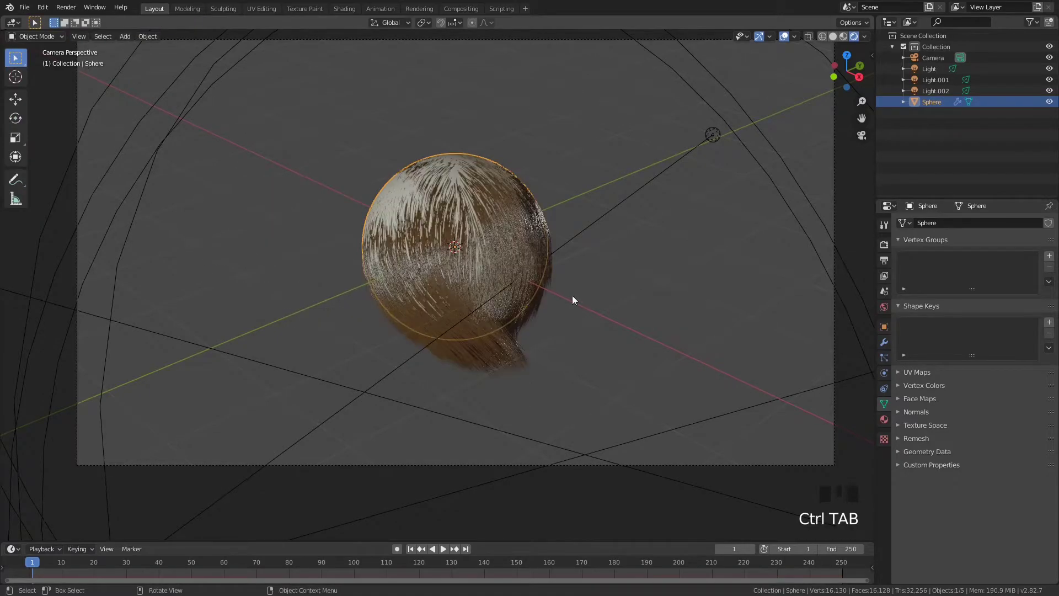
# Render the combed hair and inspect the highlights in the result
pyautogui.press('F12')
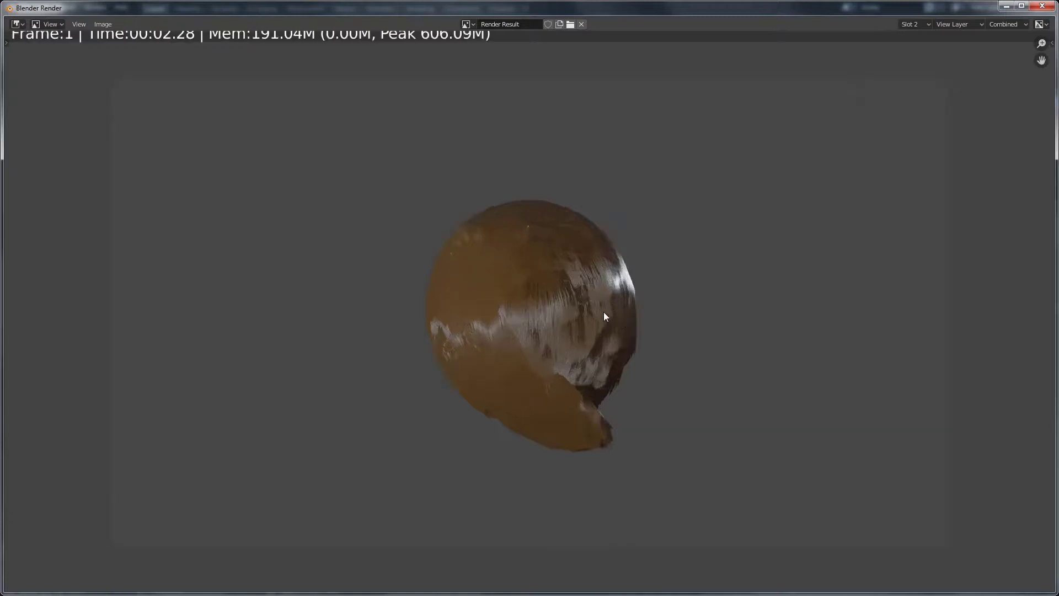
pyautogui.scroll(3, 644, 308)
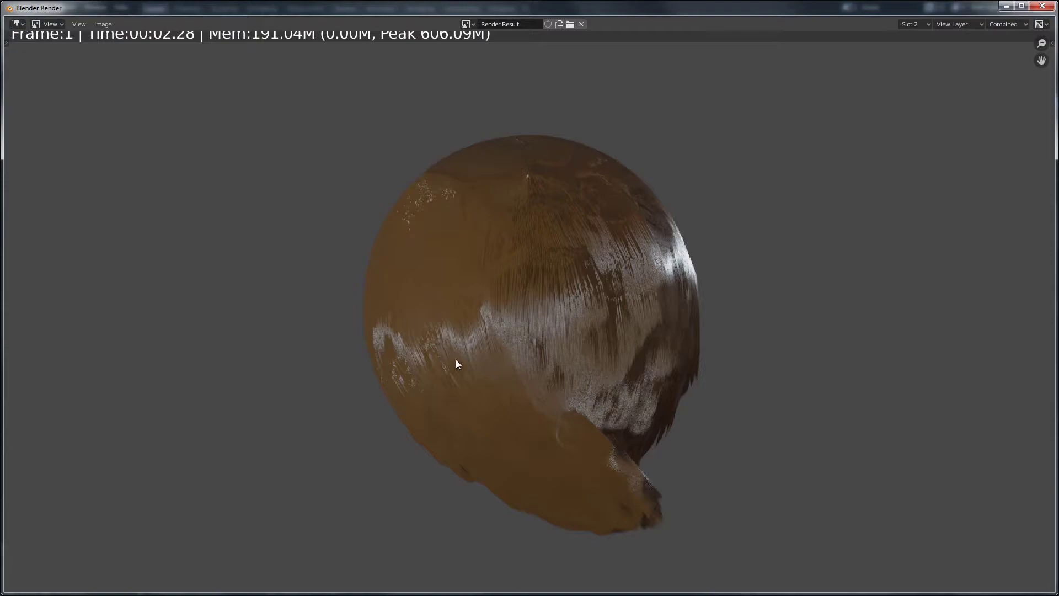
pyautogui.scroll(-3, 455, 359)
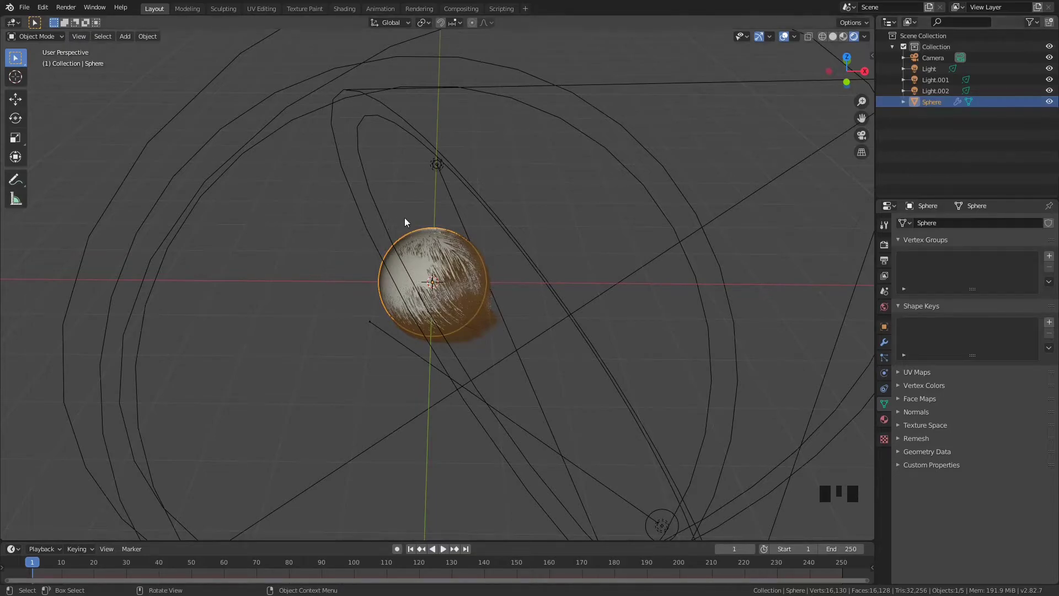
# Toggle the sphere's viewport visibility off and on, and enable the render restriction toggle column in the outliner
pyautogui.doubleClick(1050, 102)
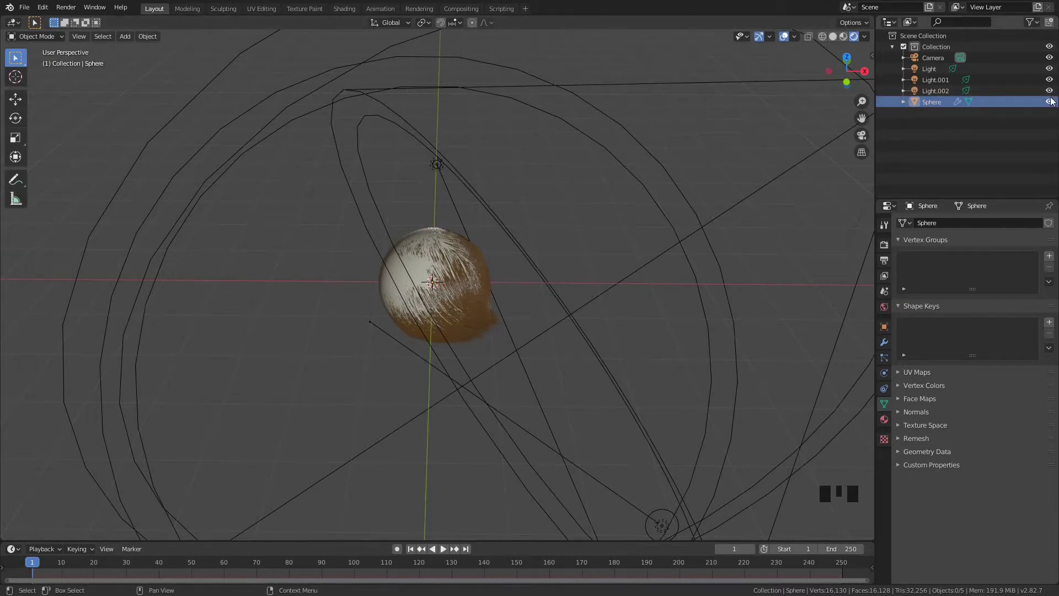
pyautogui.click(1047, 102)
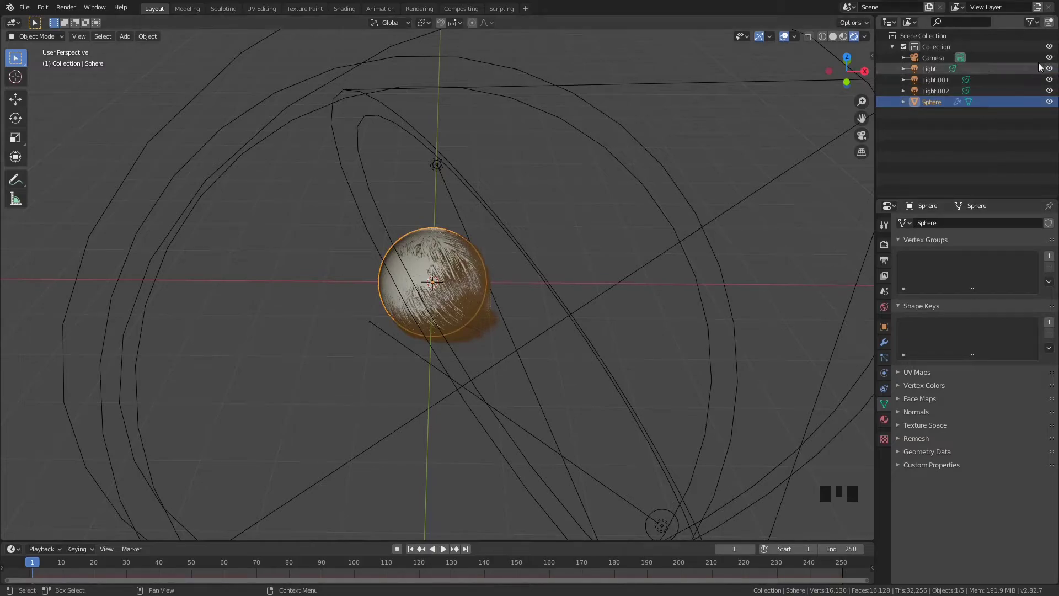
pyautogui.click(1031, 22)
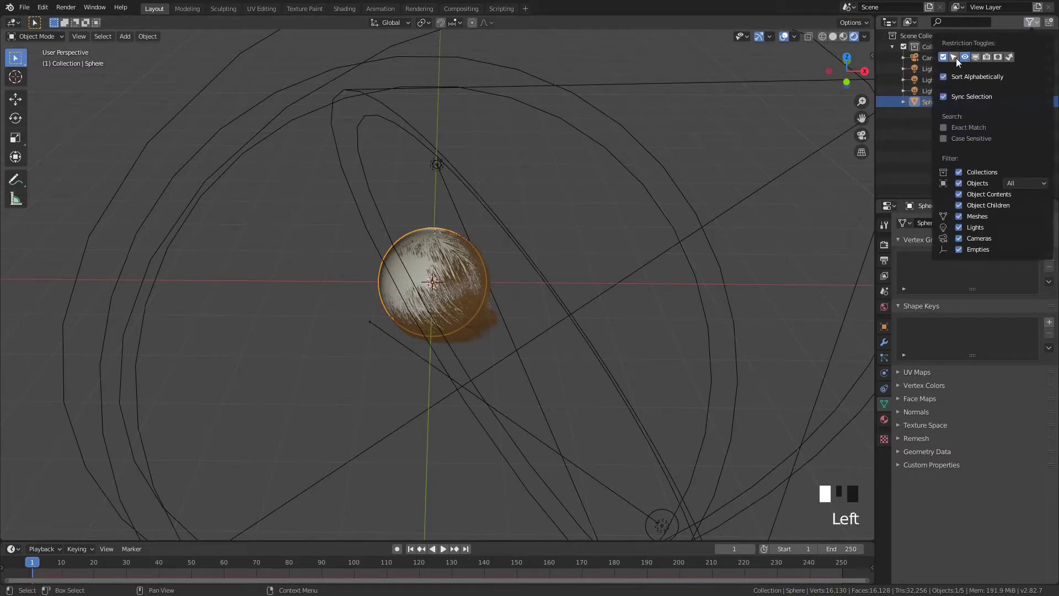
pyautogui.click(987, 57)
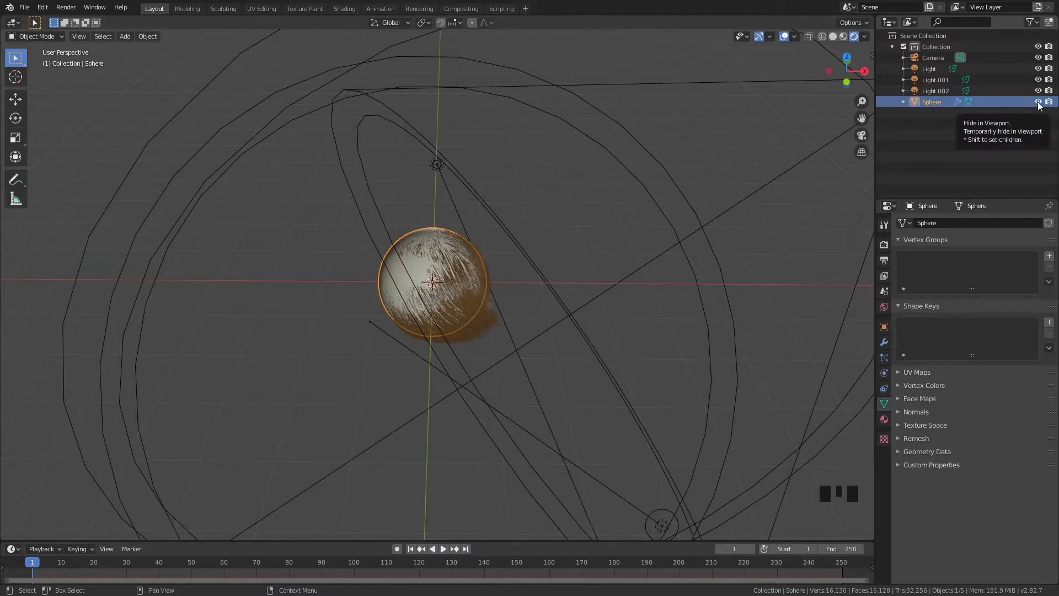
# Hide the sphere in the viewport and render the image to check whether it is still included, closing the render window
pyautogui.click(1038, 102)
pyautogui.moveTo(660, 192); pyautogui.dragTo(408, 226, button='middle')
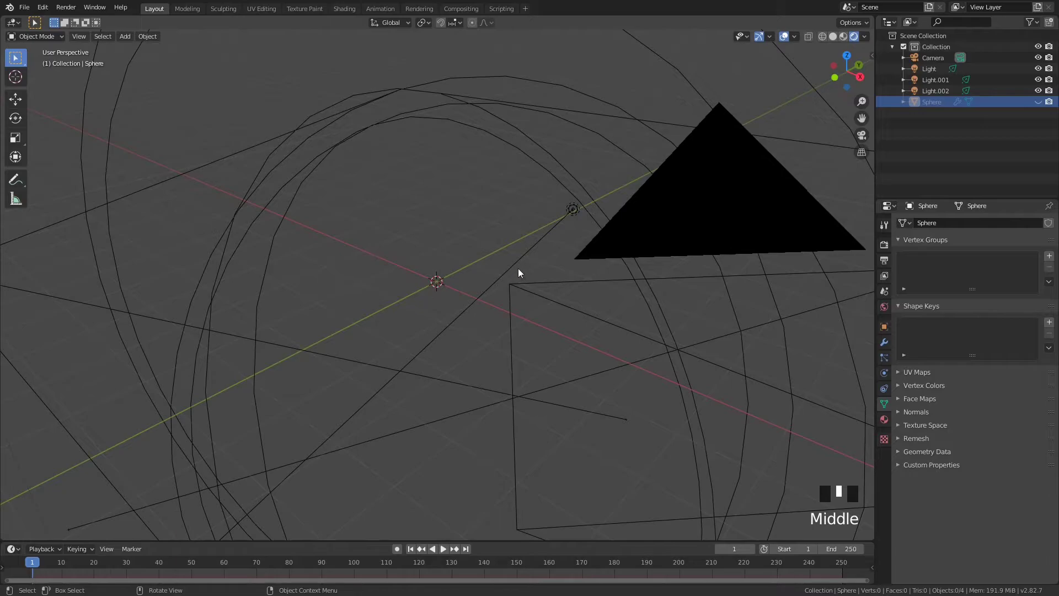
pyautogui.press('F12')
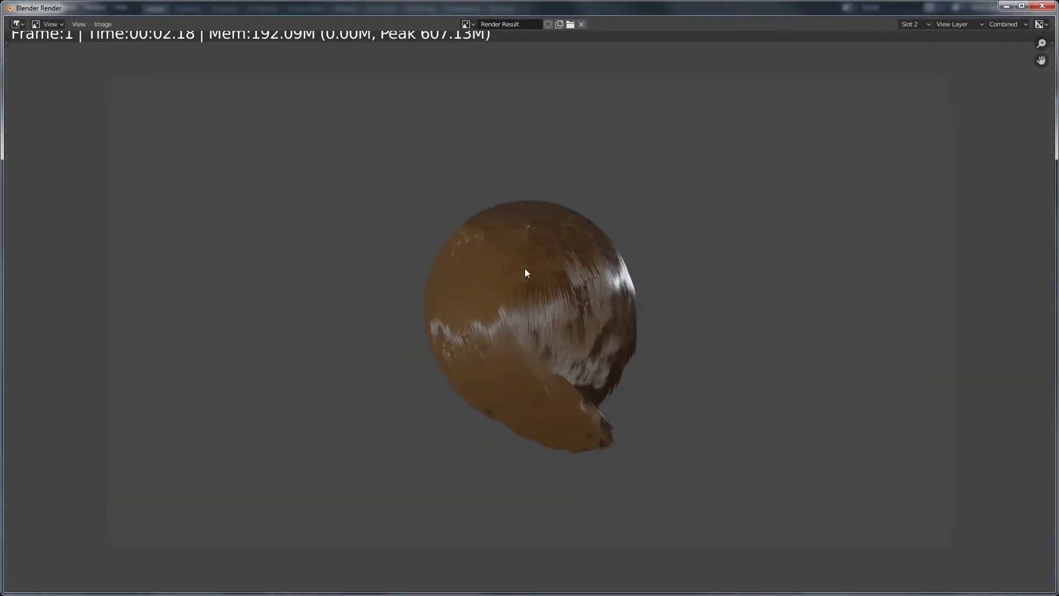
pyautogui.click(1042, 8)
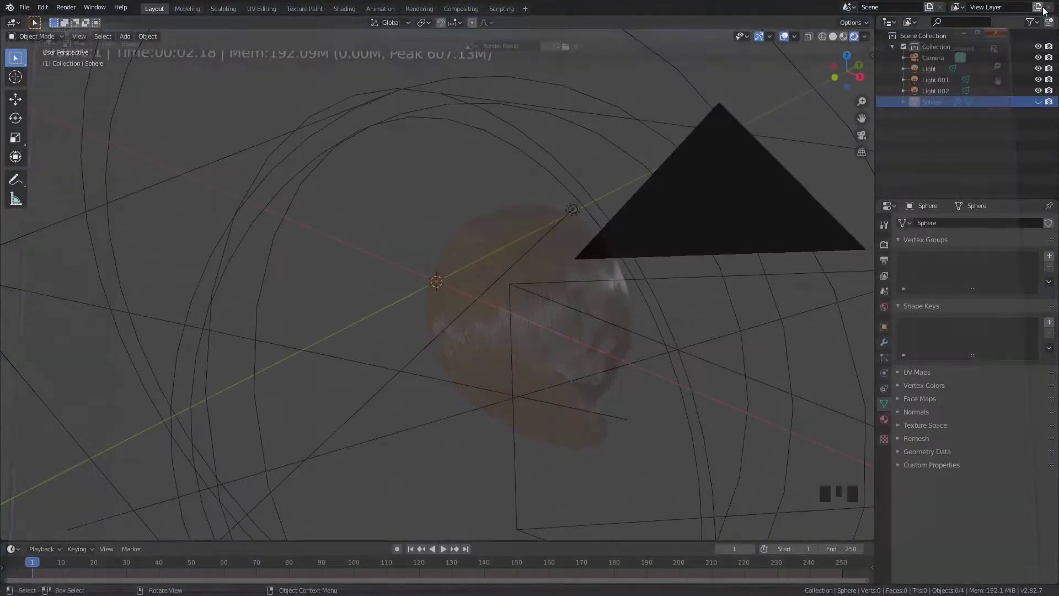
# Disable the sphere in renders and run a test render, closing the render window
pyautogui.click(1048, 102)
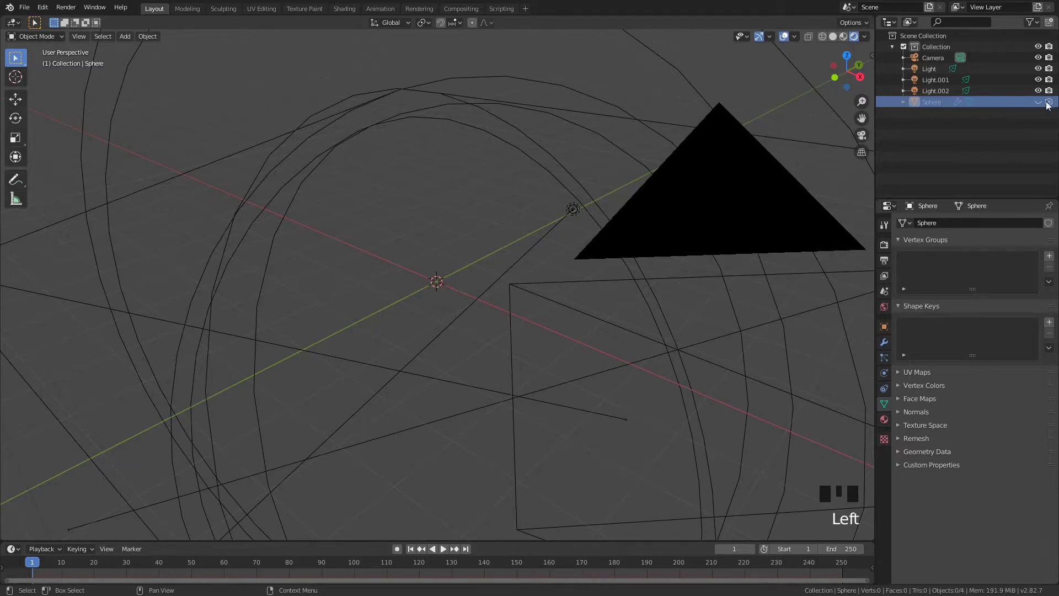
pyautogui.press('F12')
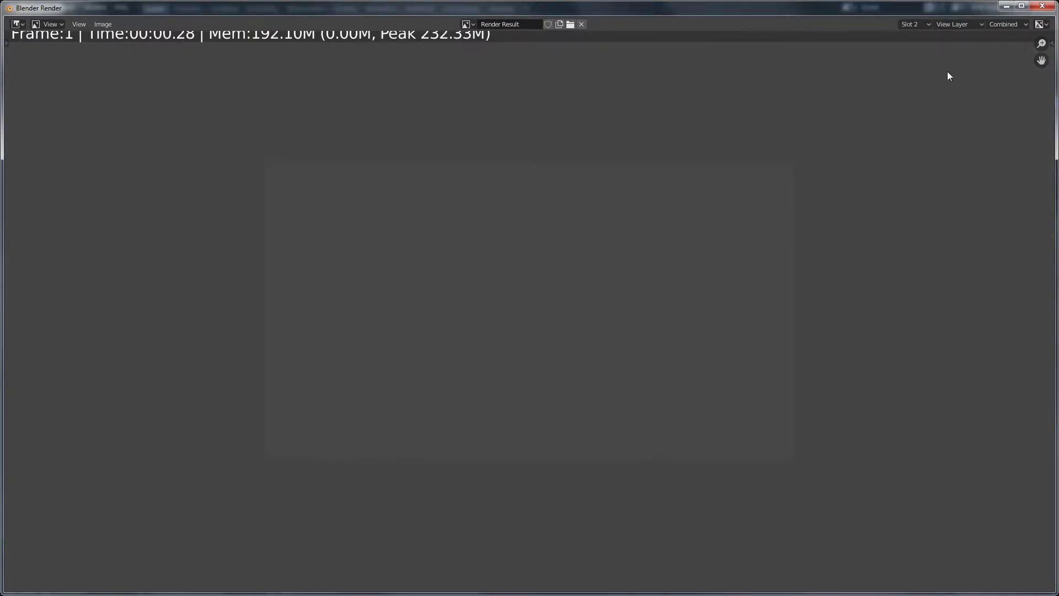
pyautogui.click(1042, 5)
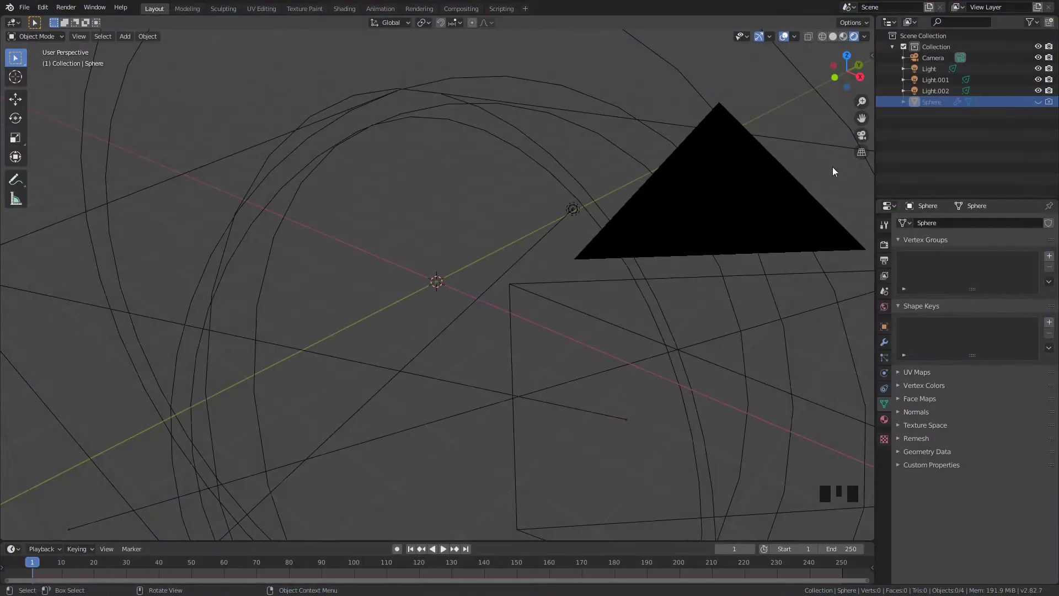
# Hide all three spot lights in the viewport
pyautogui.moveTo(391, 261); pyautogui.dragTo(429, 226, button='middle')
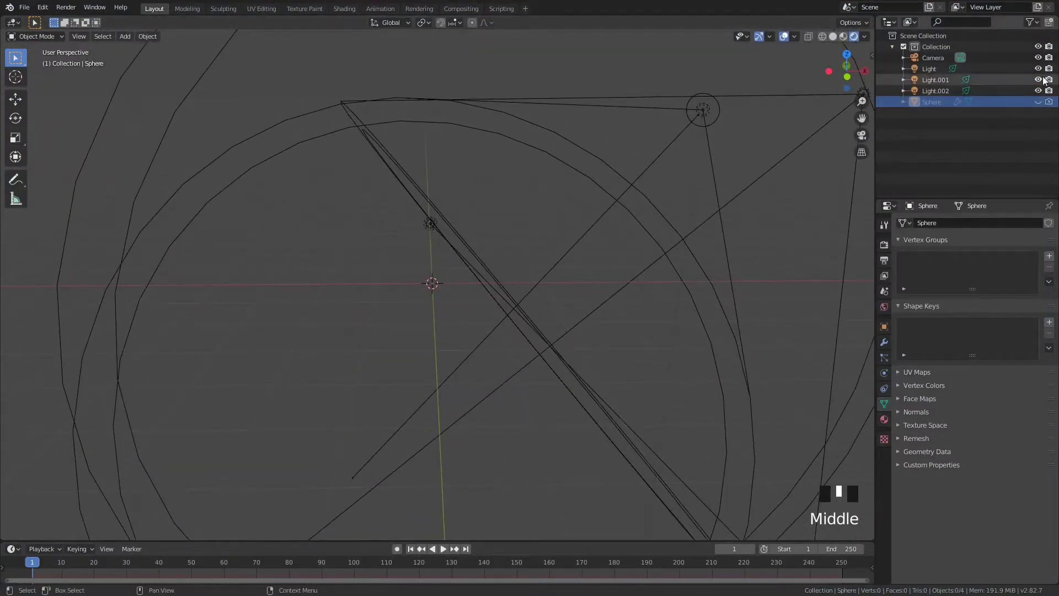
pyautogui.moveTo(1038, 69); pyautogui.dragTo(1042, 90)
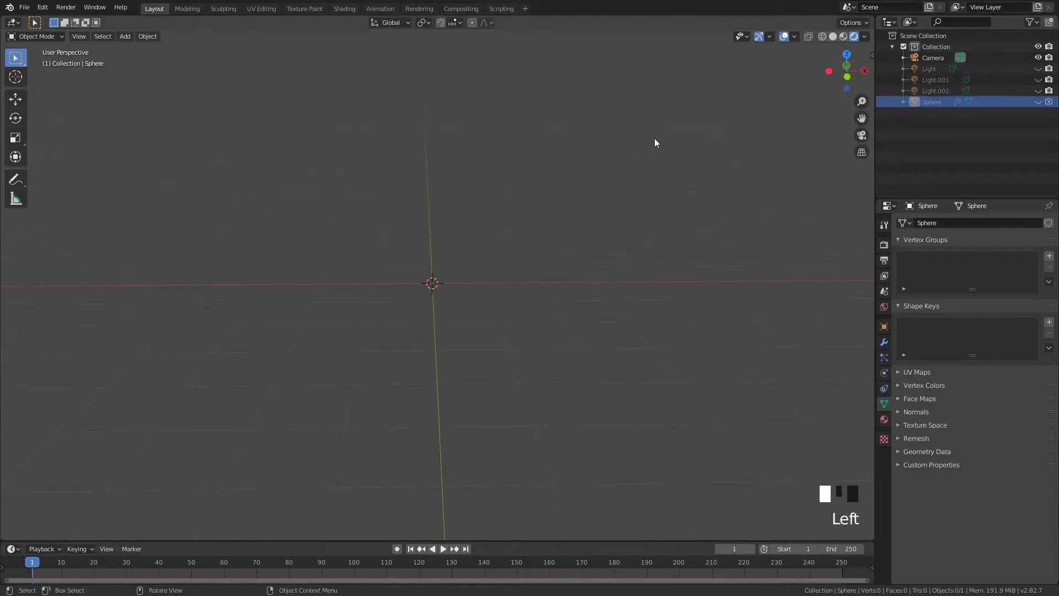
# Show the Light.002 spot light in the viewport to look at it and hide it again
pyautogui.moveTo(403, 229); pyautogui.dragTo(352, 231, button='middle')
pyautogui.click(1038, 90)
pyautogui.scroll(-4, 458, 198)
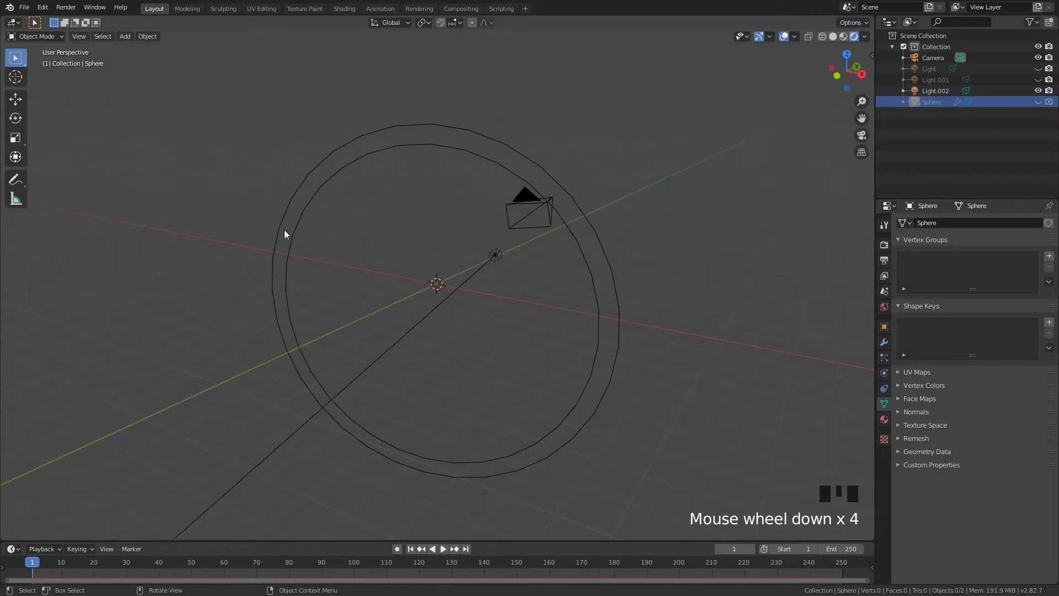
pyautogui.click(1037, 91)
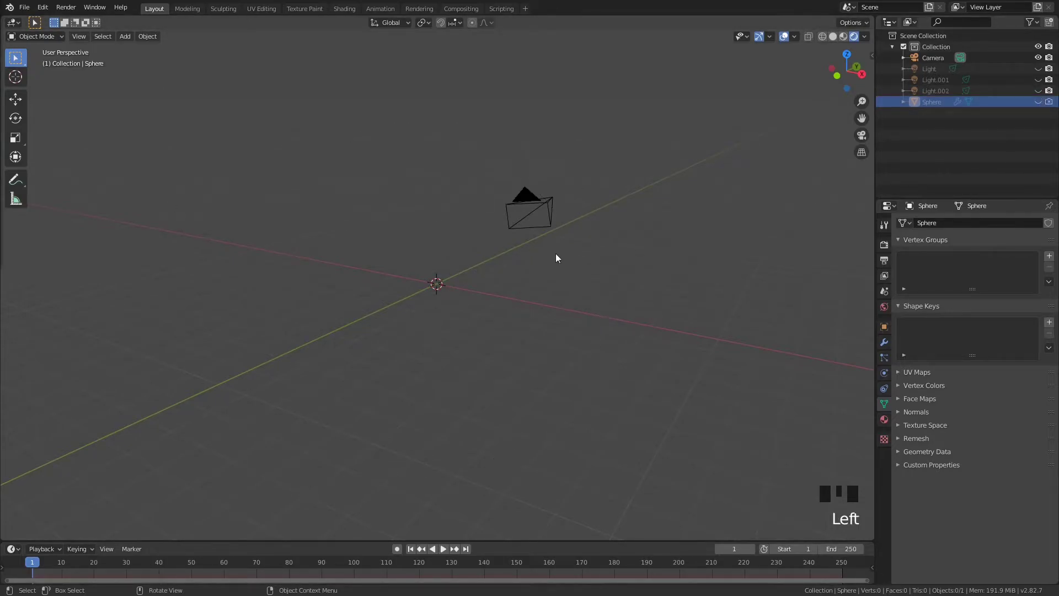
# Add a monkey mesh at the 3D cursor in the scene's centre
pyautogui.click(445, 322)
pyautogui.scroll(4, 445, 324)
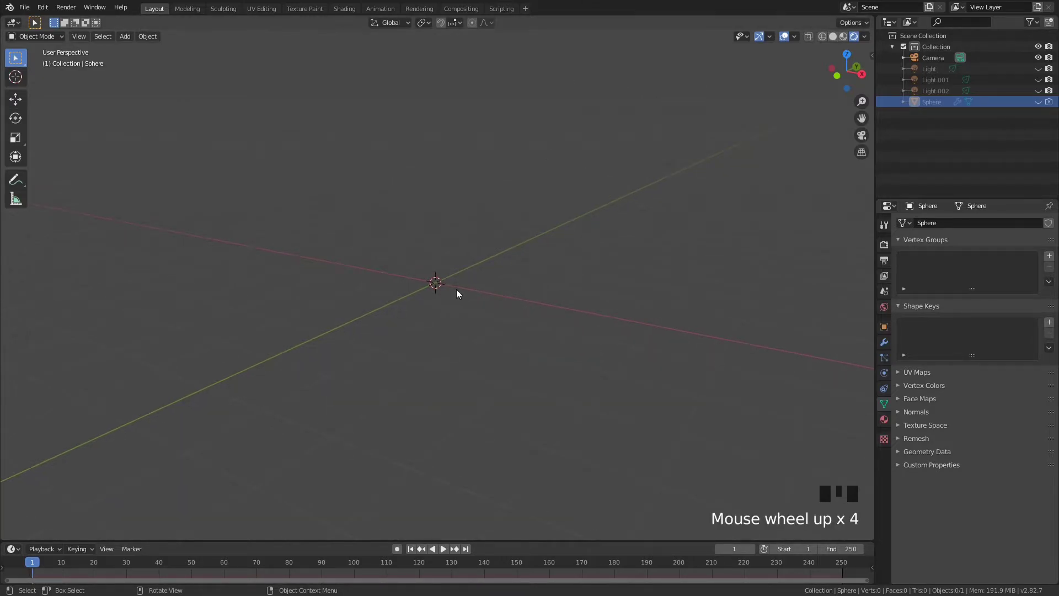
pyautogui.hotkey('shift', 'a')
pyautogui.moveTo(468, 287)
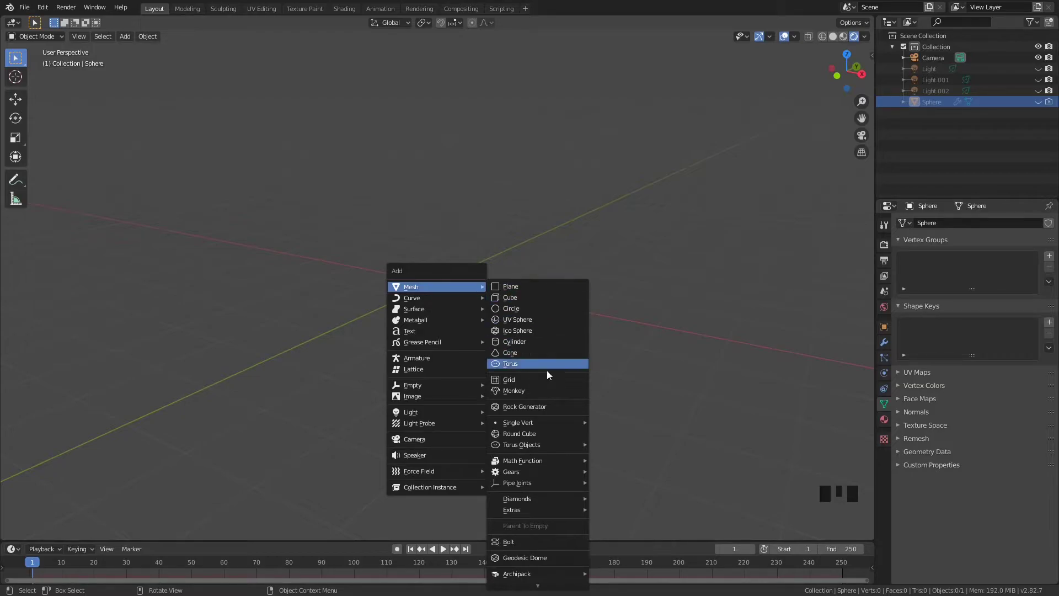
pyautogui.click(534, 389)
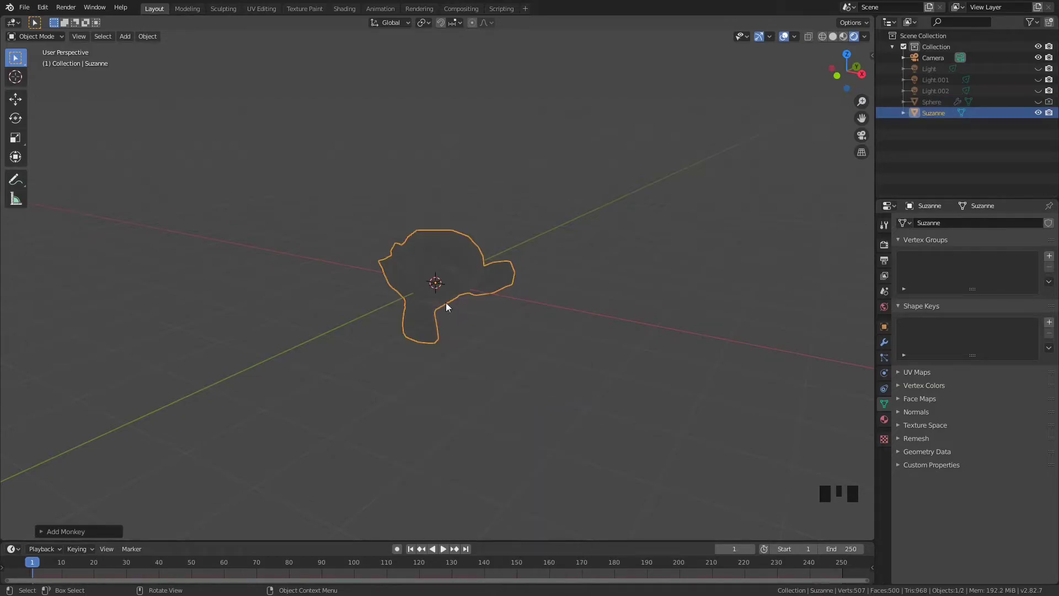
# Switch the viewport to solid shading to see the monkey head's surface and hide the viewport's tool strip
pyautogui.scroll(4, 445, 302)
pyautogui.press('z')
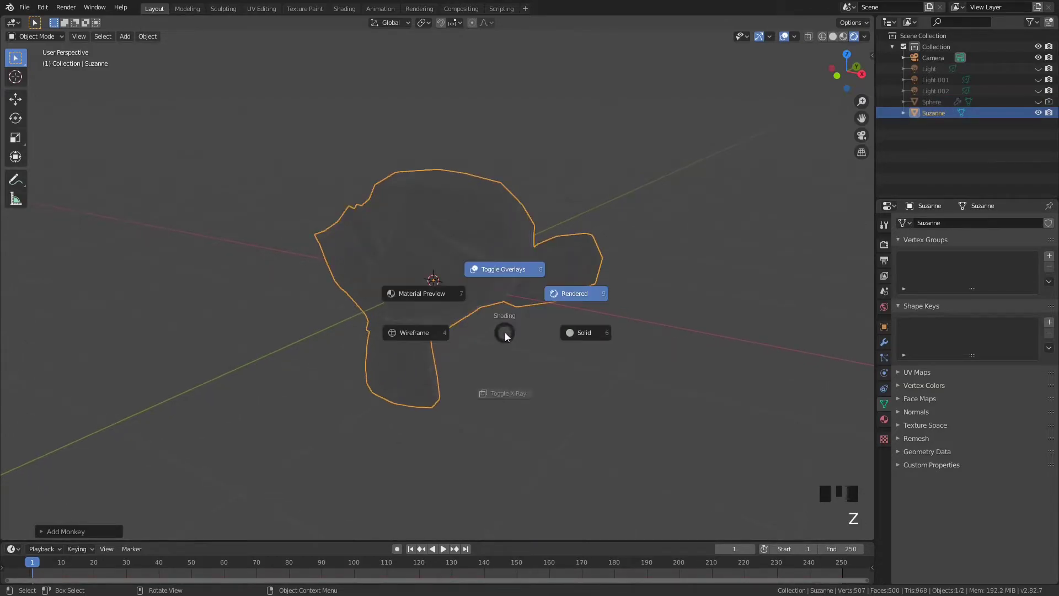
pyautogui.click(574, 333)
pyautogui.moveTo(465, 332); pyautogui.dragTo(509, 319, button='middle')
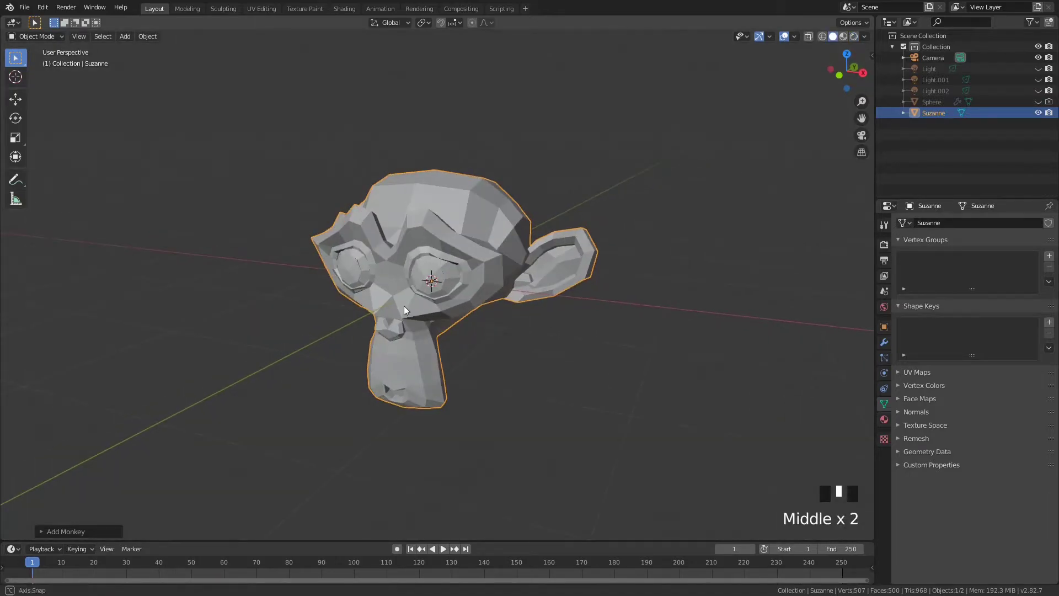
pyautogui.moveTo(404, 306); pyautogui.dragTo(345, 345, button='middle')
pyautogui.press('t')
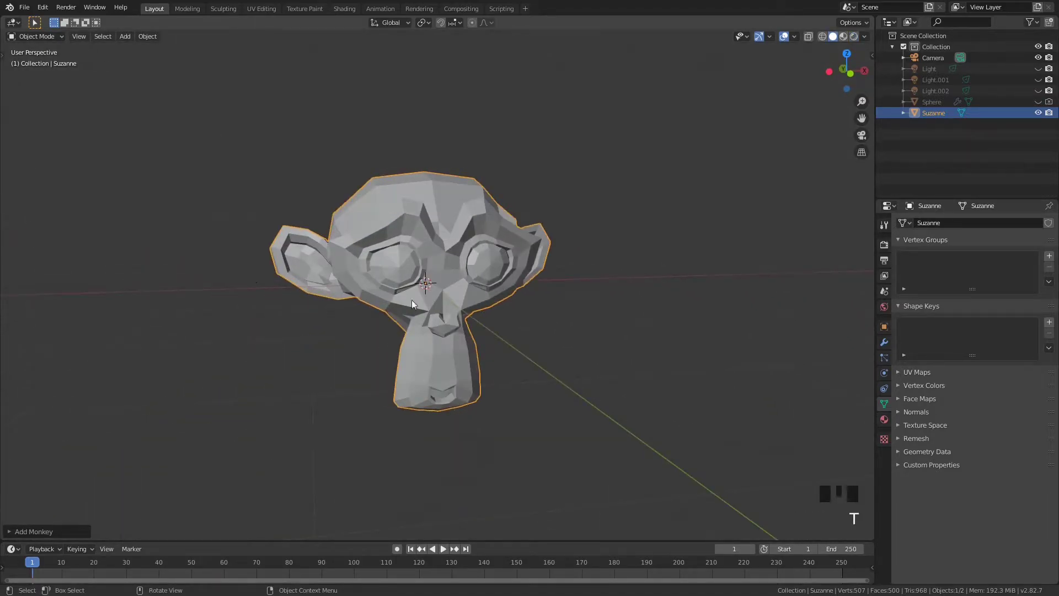
pyautogui.moveTo(484, 267); pyautogui.dragTo(476, 229, button='middle')
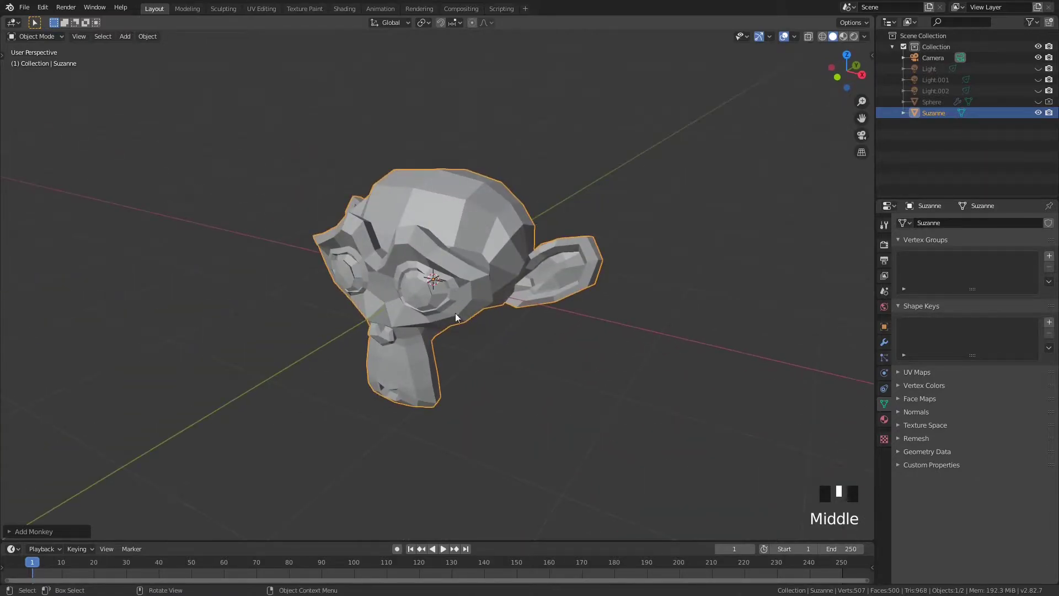
pyautogui.moveTo(488, 229); pyautogui.dragTo(517, 296, button='middle')
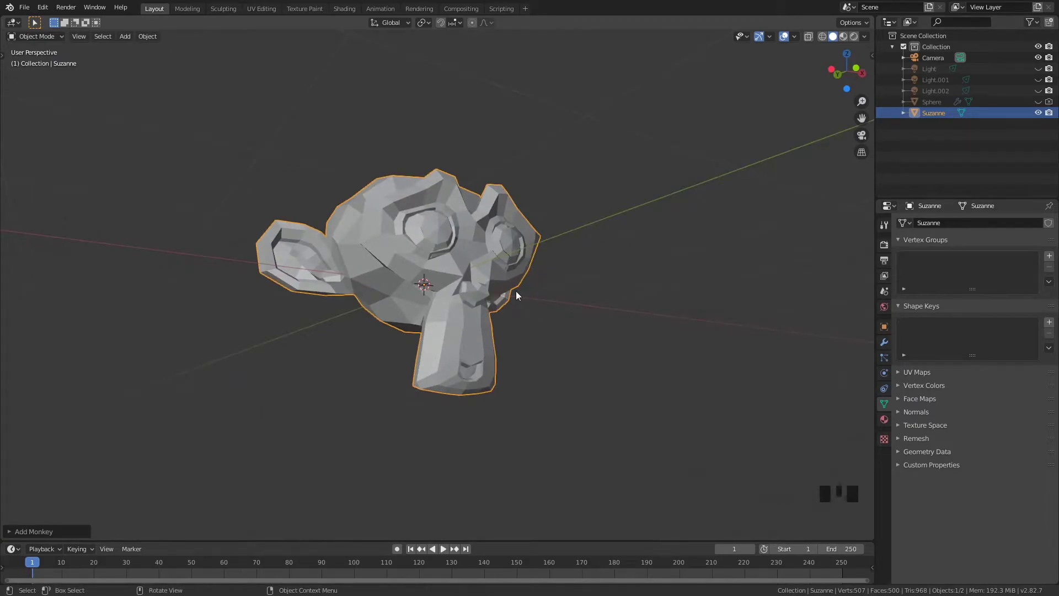
pyautogui.moveTo(619, 251); pyautogui.dragTo(527, 282, button='middle')
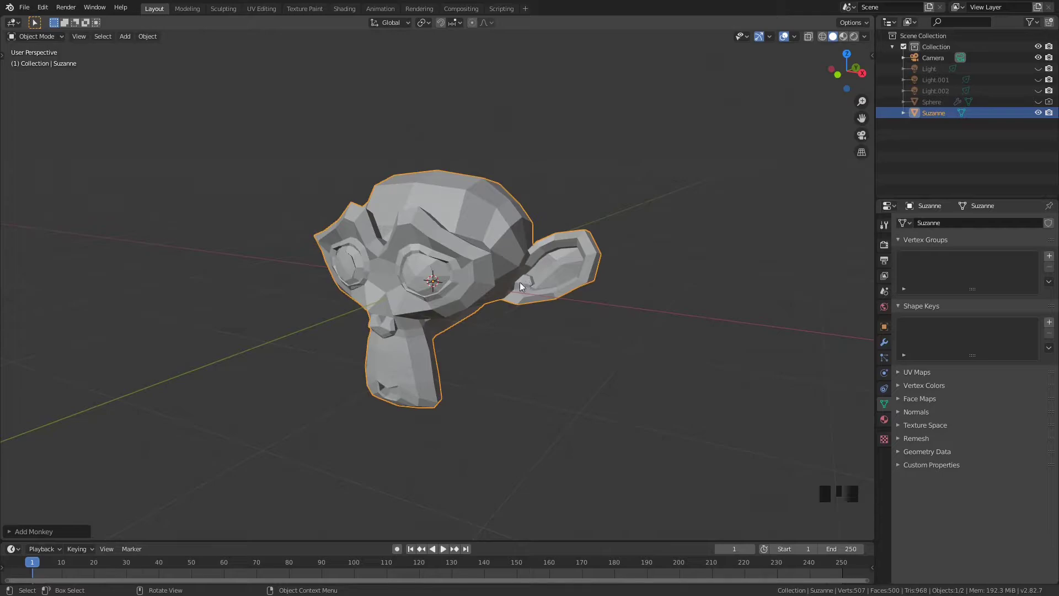
pyautogui.moveTo(462, 263); pyautogui.dragTo(323, 172, button='middle')
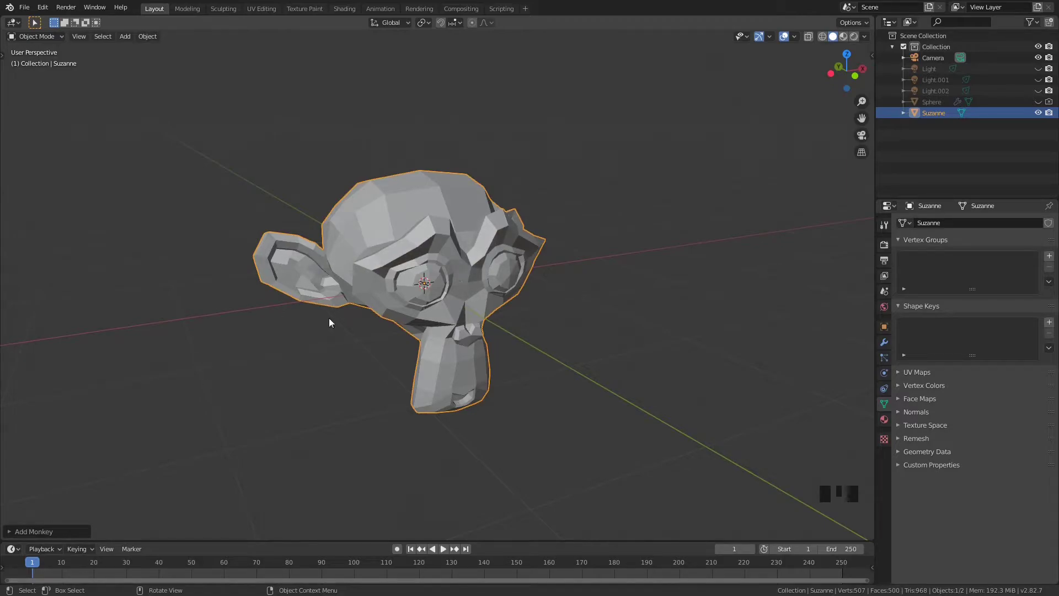
pyautogui.moveTo(368, 263); pyautogui.dragTo(405, 274, button='middle')
pyautogui.moveTo(335, 306); pyautogui.dragTo(474, 271, button='middle')
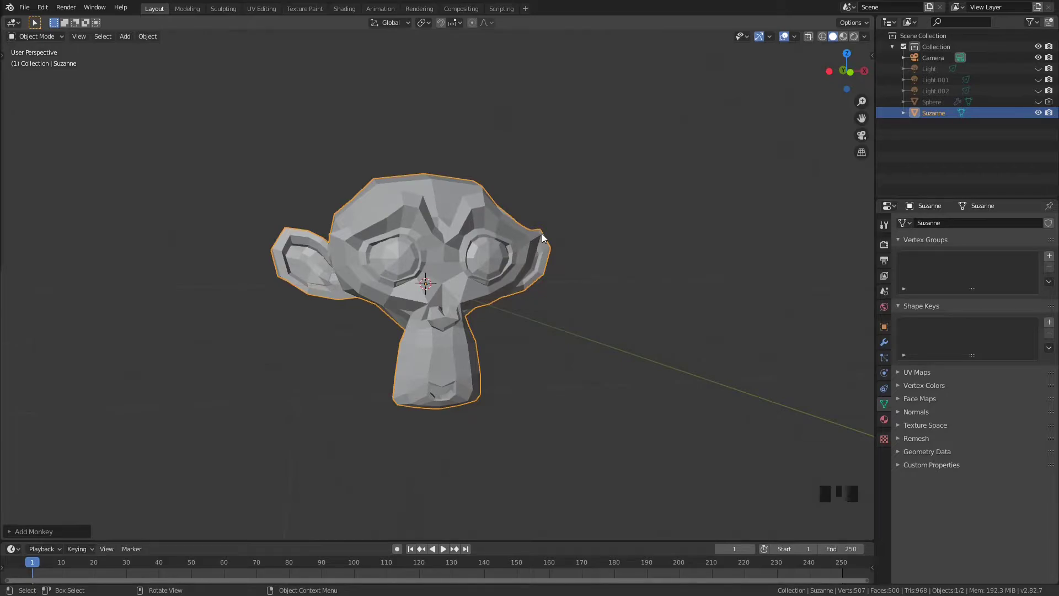
# Add level 2 subdivision to the Suzanne monkey head and shade it smooth
pyautogui.moveTo(542, 234); pyautogui.dragTo(532, 254, button='middle')
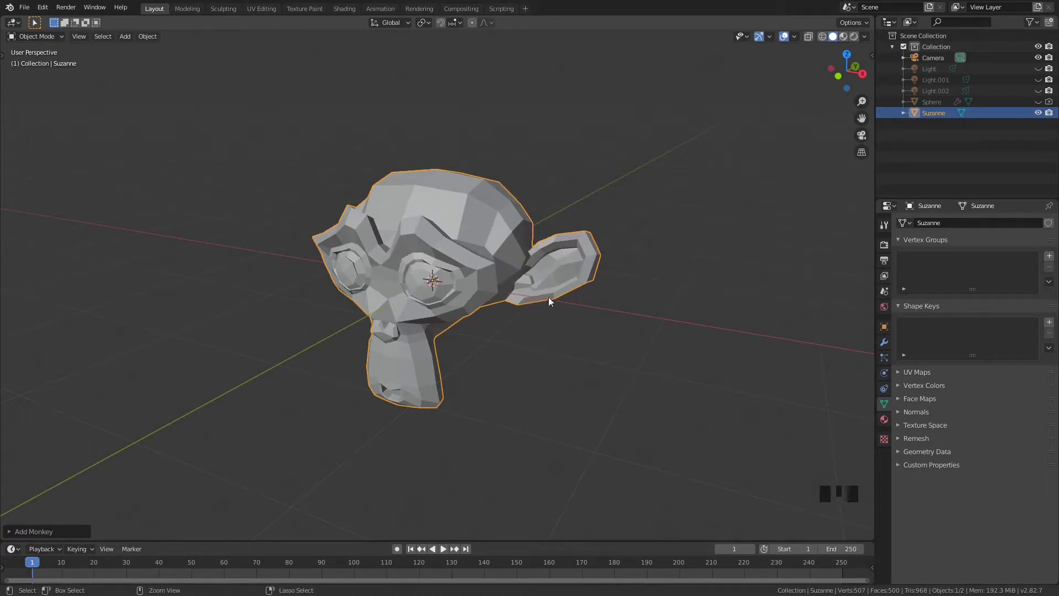
pyautogui.hotkey('ctrl', '2')
pyautogui.moveTo(548, 296); pyautogui.dragTo(466, 252, button='middle')
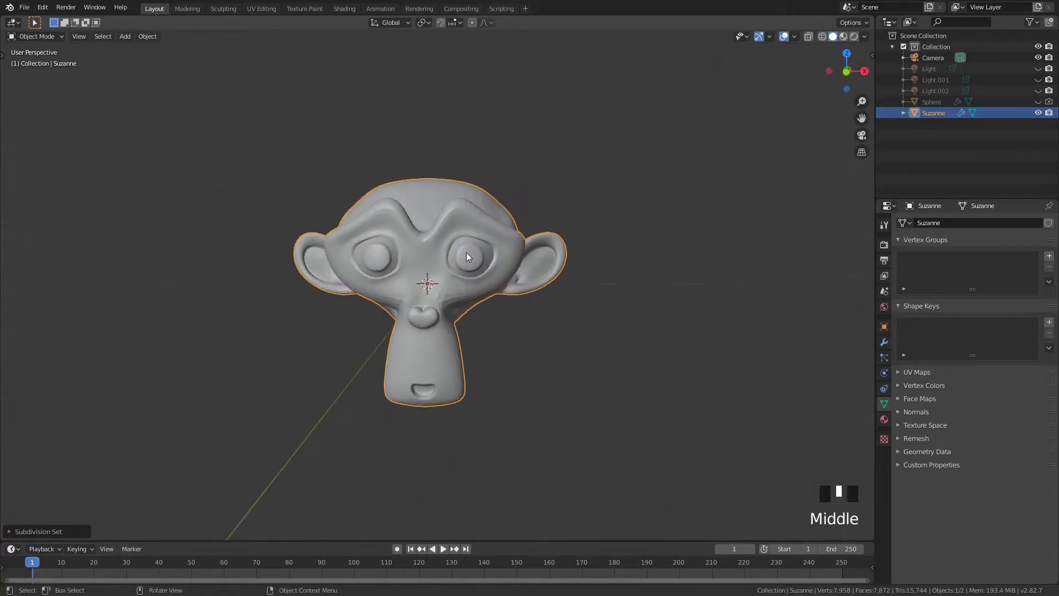
pyautogui.rightClick(440, 216)
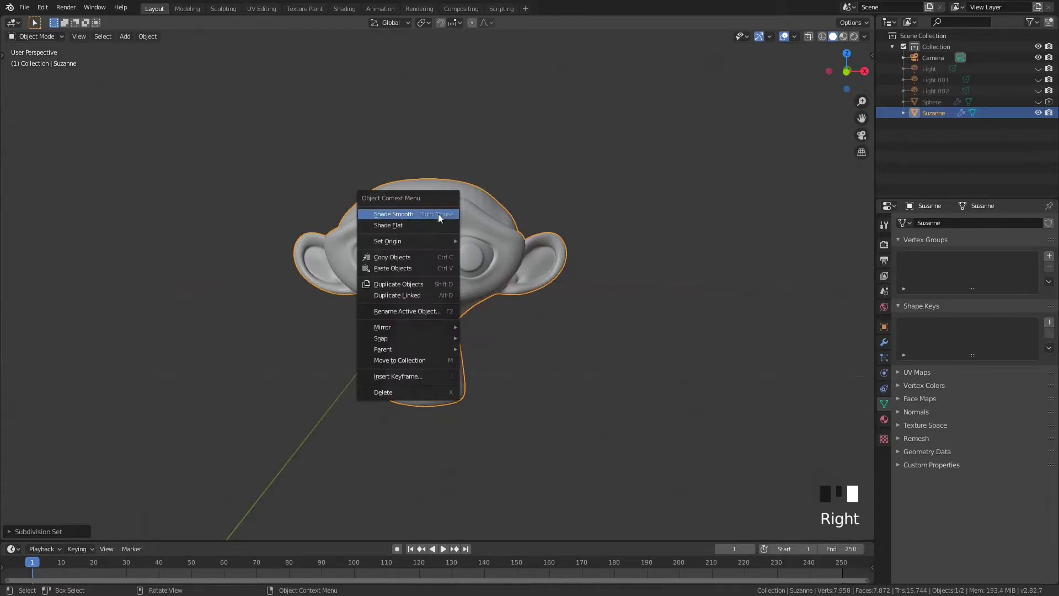
pyautogui.click(413, 213)
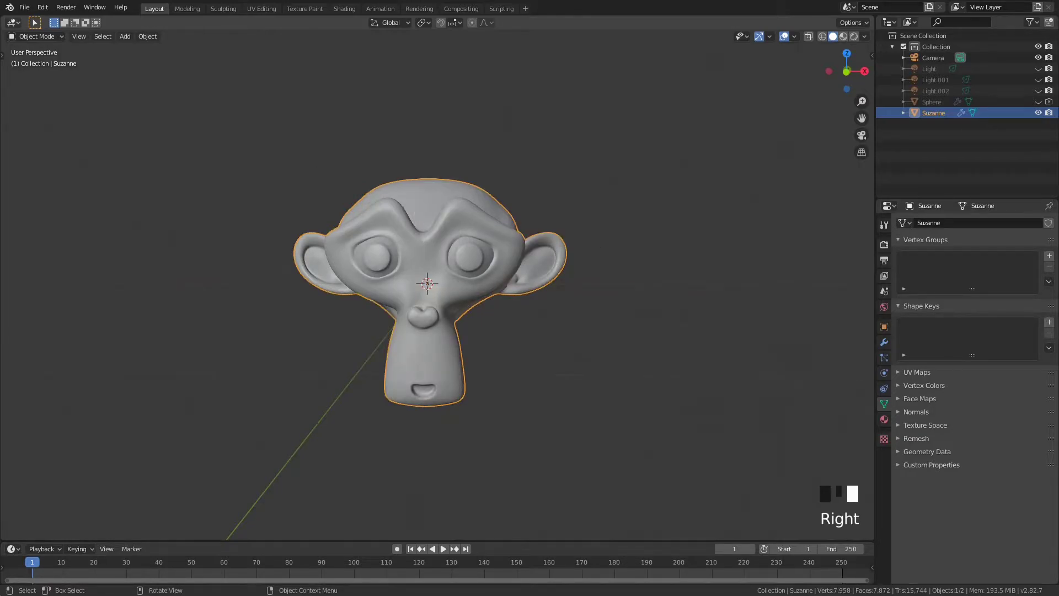
pyautogui.moveTo(413, 210); pyautogui.dragTo(524, 210, button='middle')
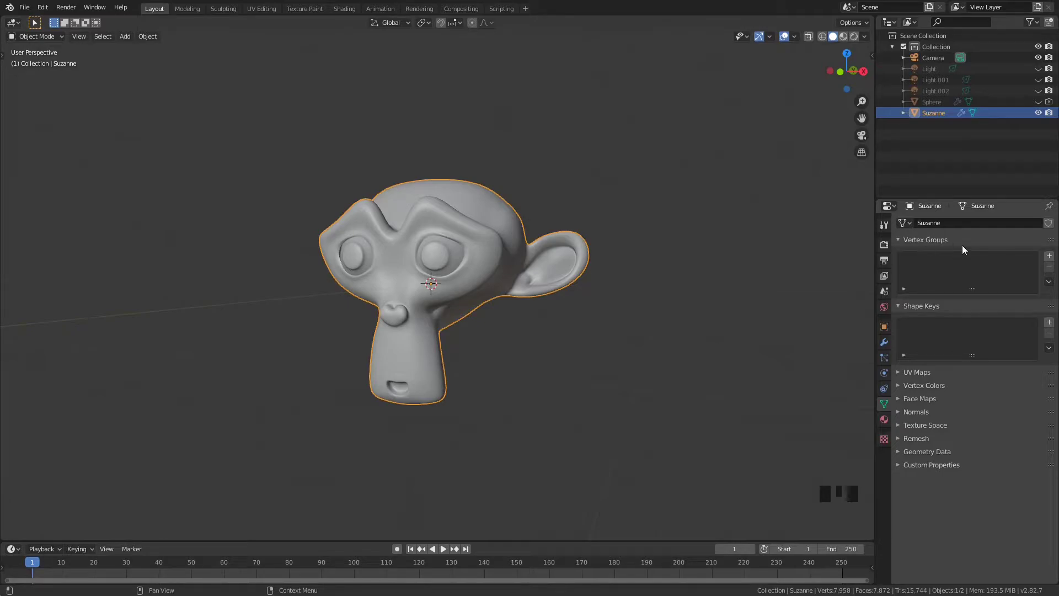
# Add a vertex group to Suzanne and name it "dugo krzno"
pyautogui.click(1048, 255)
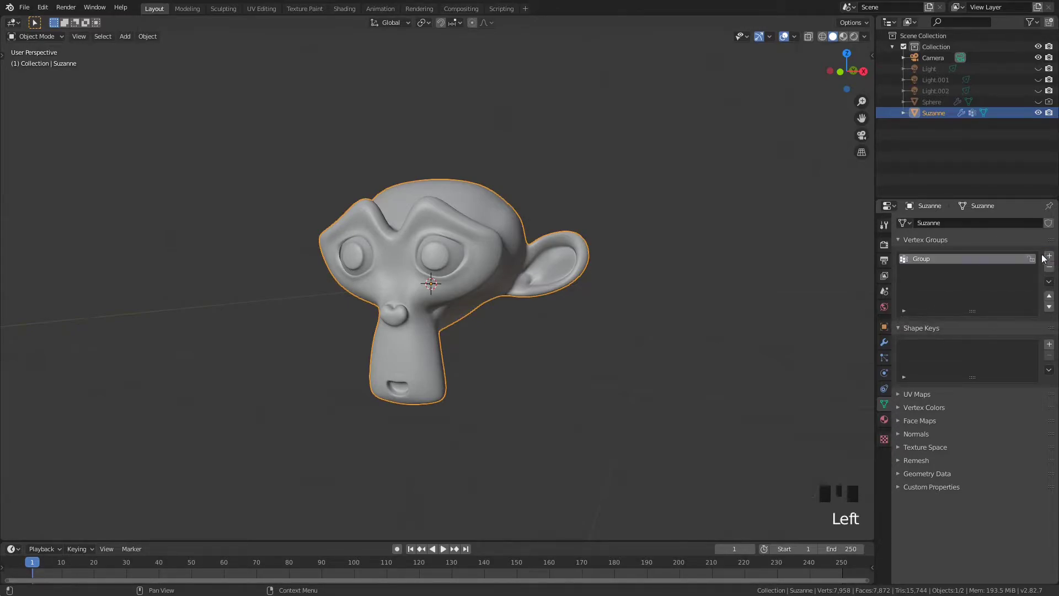
pyautogui.click(933, 259)
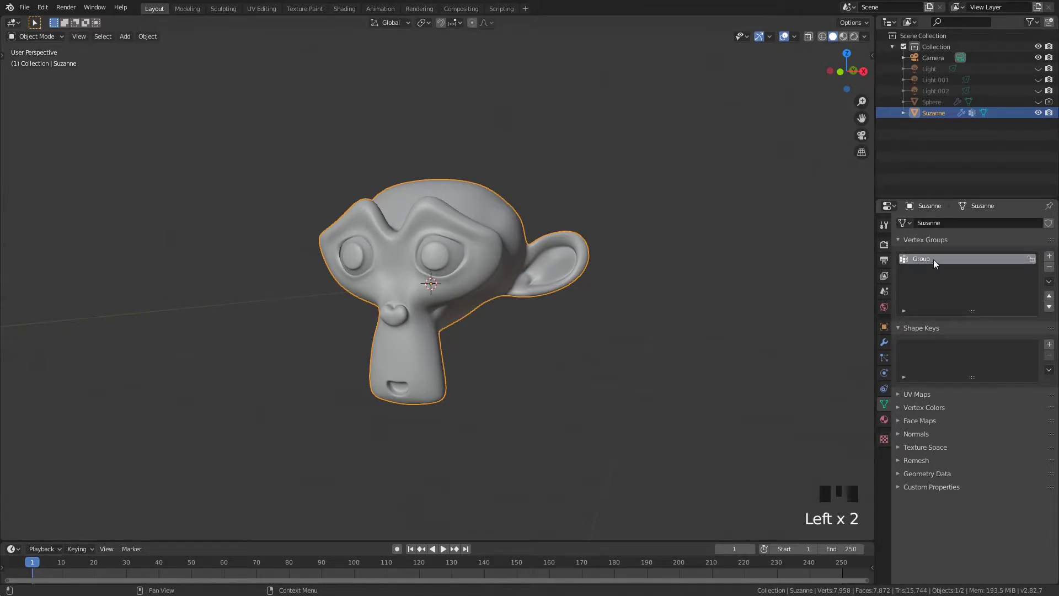
pyautogui.doubleClick(933, 259)
pyautogui.write('du')
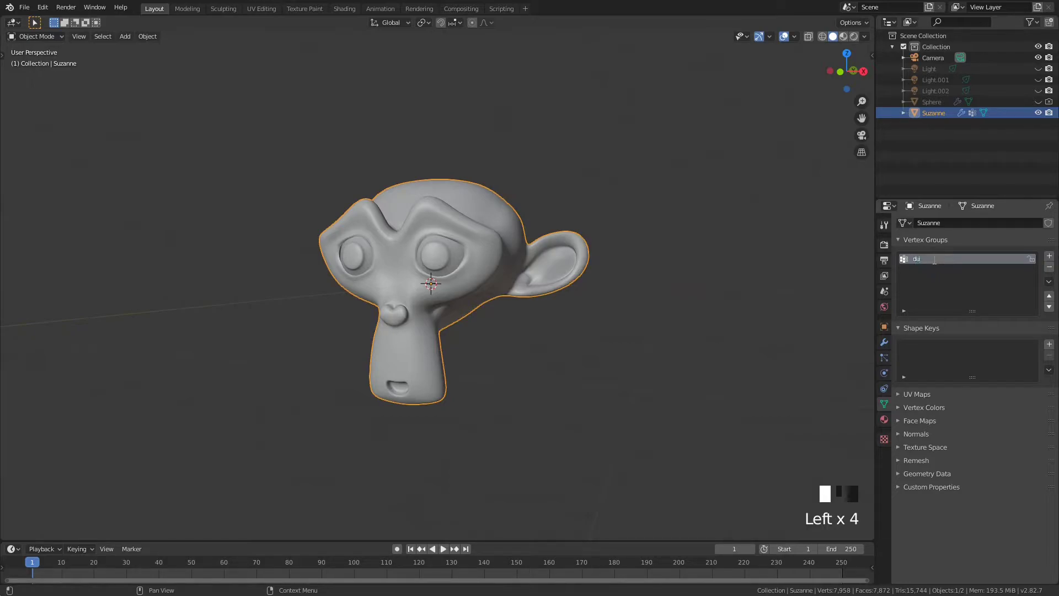
pyautogui.write('go krzno')
pyautogui.press('Return')
# Add a second vertex group named "kratko krzno" and make "dugo krzno" the active group again
pyautogui.click(1049, 257)
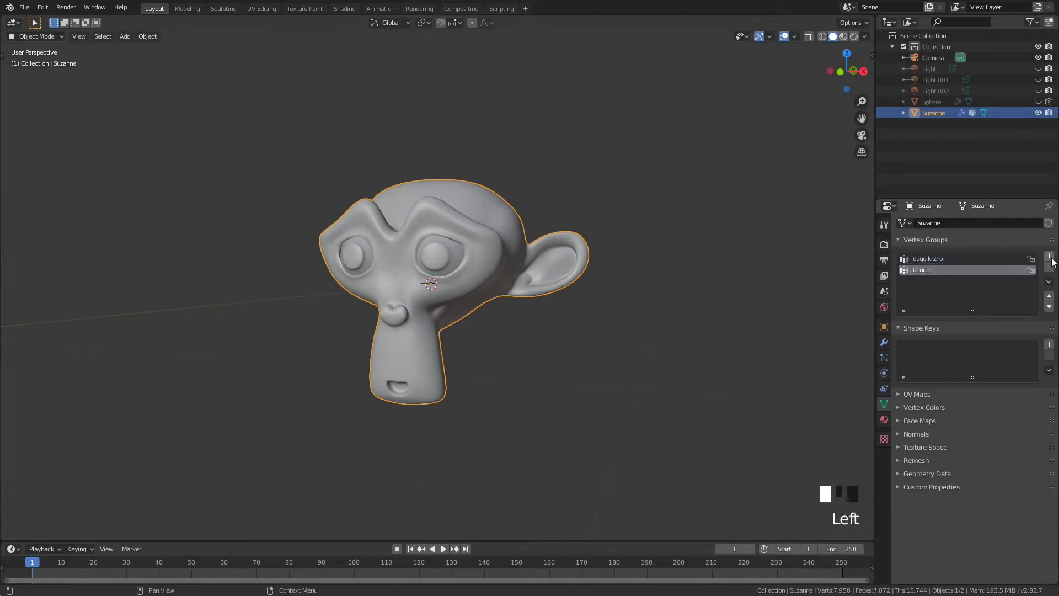
pyautogui.doubleClick(930, 270)
pyautogui.write('kratko krzno')
pyautogui.press('Return')
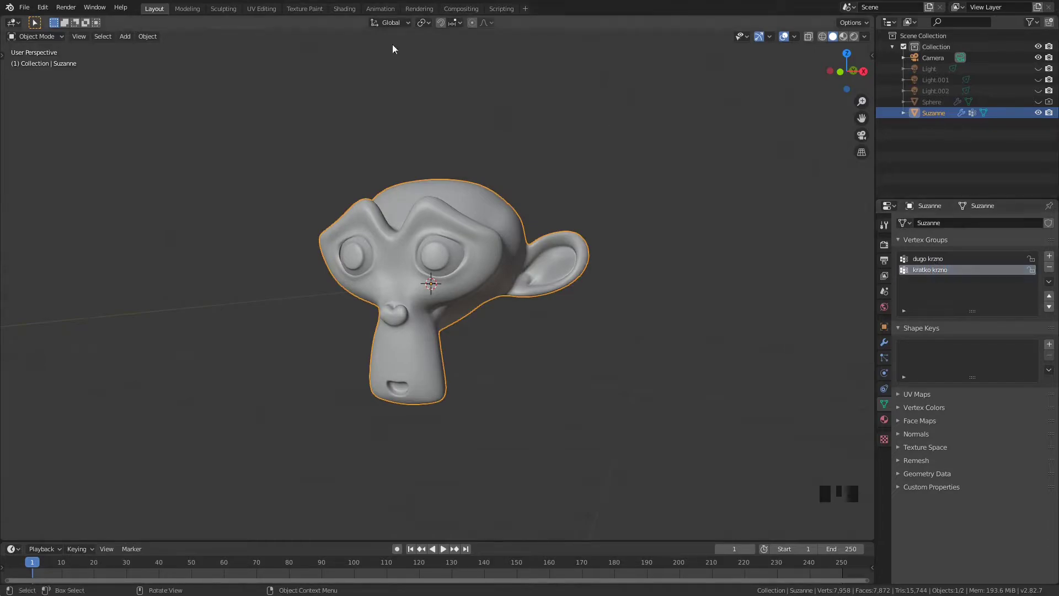
pyautogui.click(900, 260)
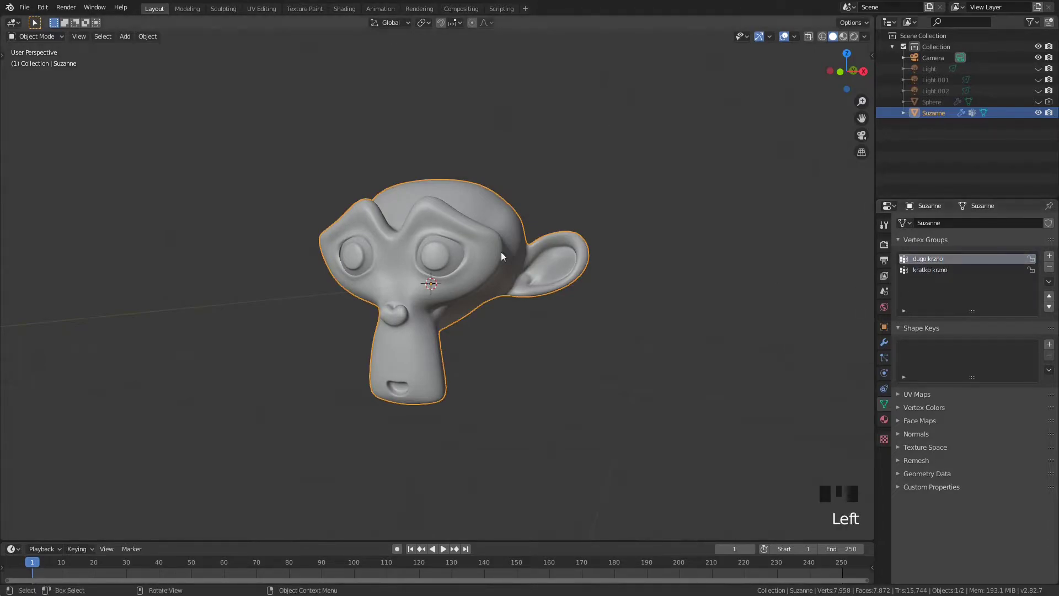
# Examine Suzanne's crown, face, muzzle, ears and back of the head to decide which areas get long or short fur
pyautogui.moveTo(465, 272); pyautogui.dragTo(556, 298, button='middle')
pyautogui.scroll(3, 448, 287)
pyautogui.keyDown('shift'); pyautogui.moveTo(471, 262); pyautogui.dragTo(513, 273, button='middle'); pyautogui.keyUp('shift')
pyautogui.moveTo(537, 234); pyautogui.dragTo(615, 274, button='middle')
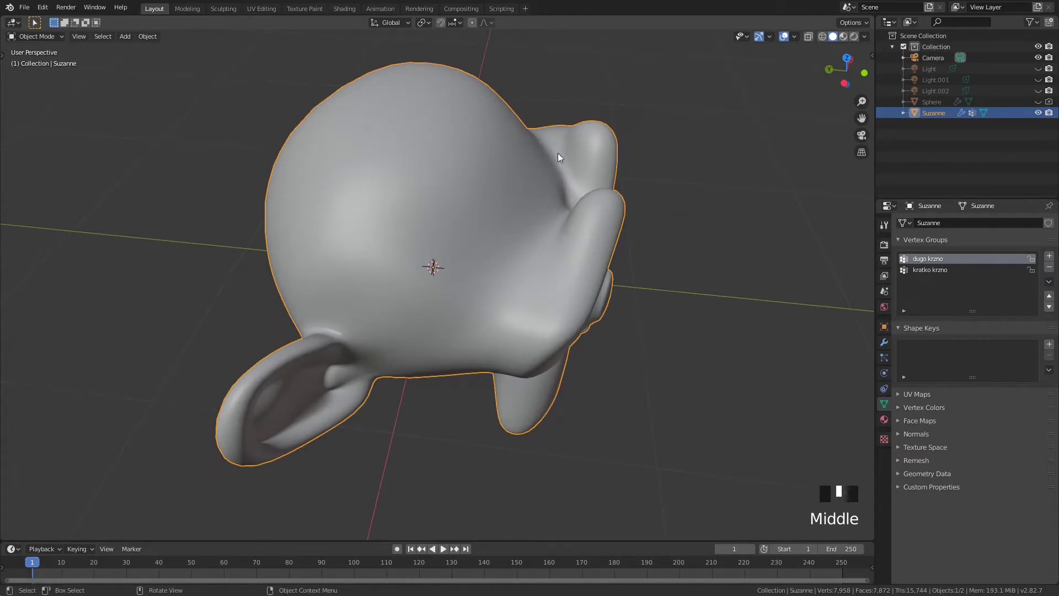
pyautogui.moveTo(558, 150); pyautogui.dragTo(456, 92, button='middle')
pyautogui.keyDown('shift'); pyautogui.moveTo(620, 227); pyautogui.dragTo(431, 117, button='middle'); pyautogui.keyUp('shift')
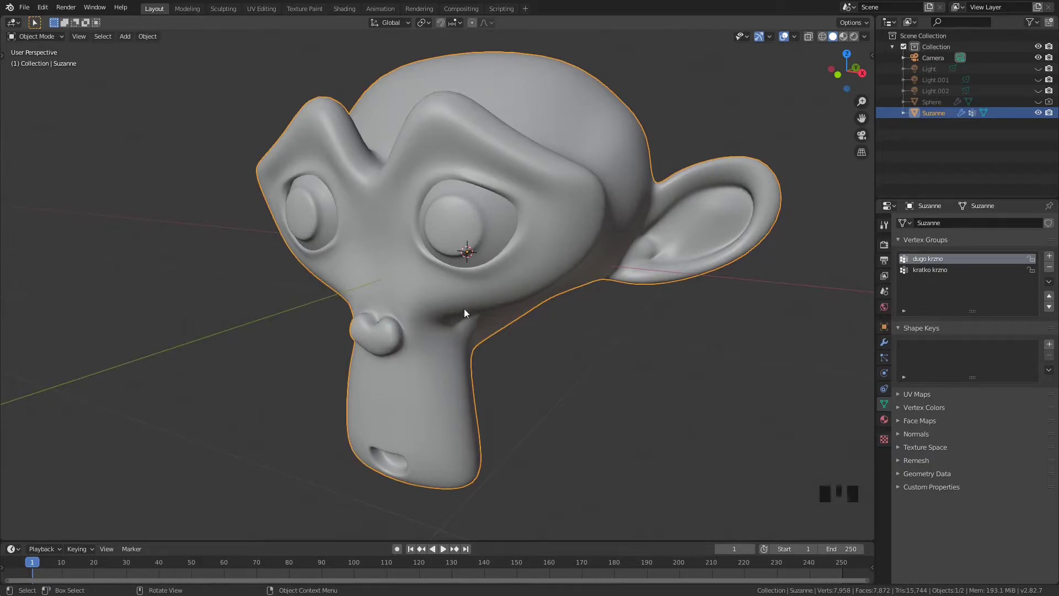
pyautogui.keyDown('shift'); pyautogui.moveTo(509, 257); pyautogui.dragTo(531, 157, button='middle'); pyautogui.keyUp('shift')
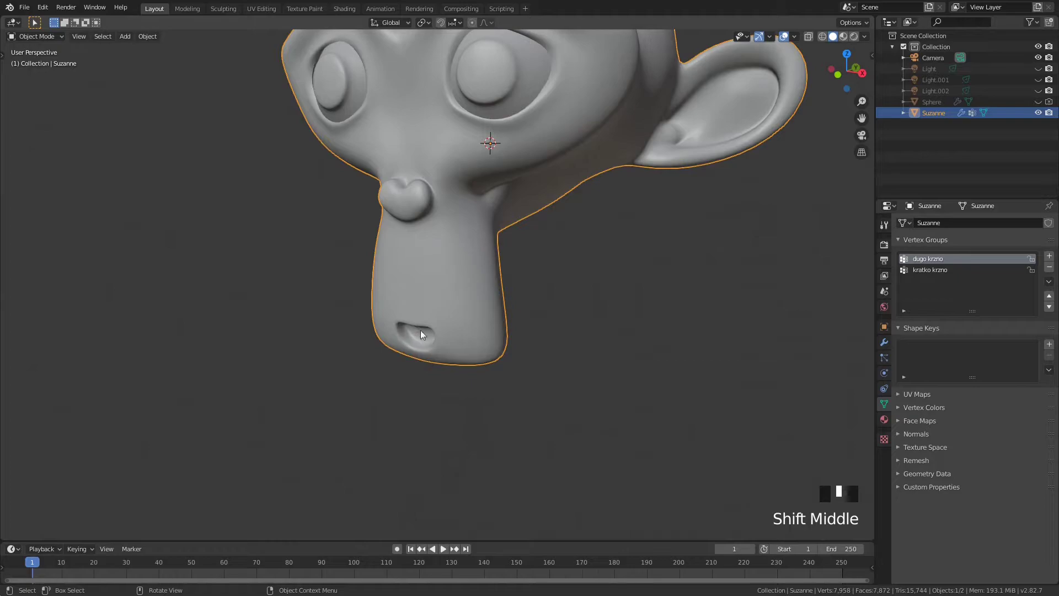
pyautogui.moveTo(420, 212); pyautogui.dragTo(541, 250, button='middle')
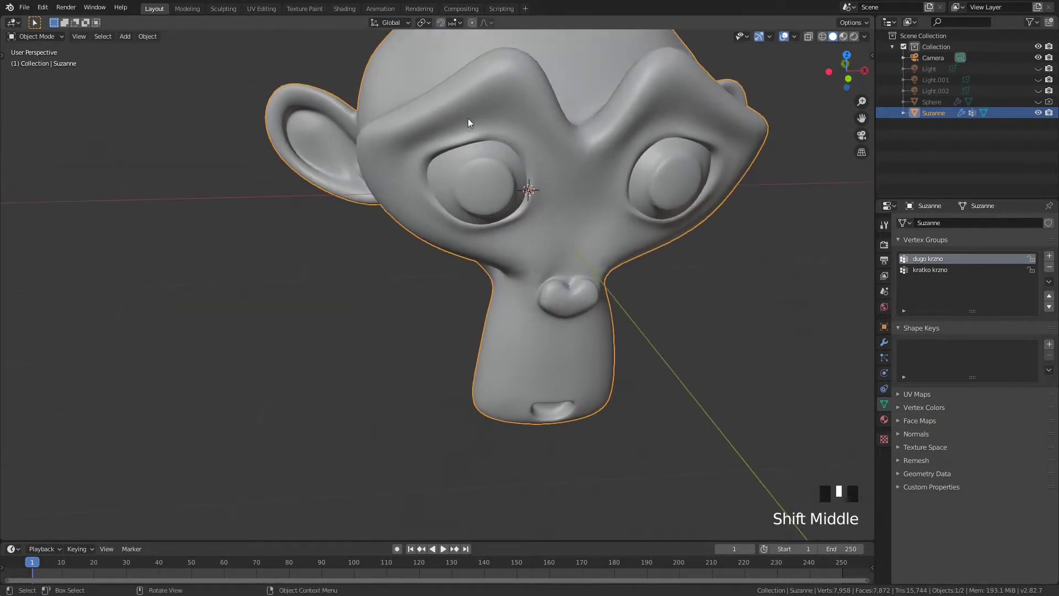
pyautogui.moveTo(452, 196); pyautogui.dragTo(537, 204, button='middle')
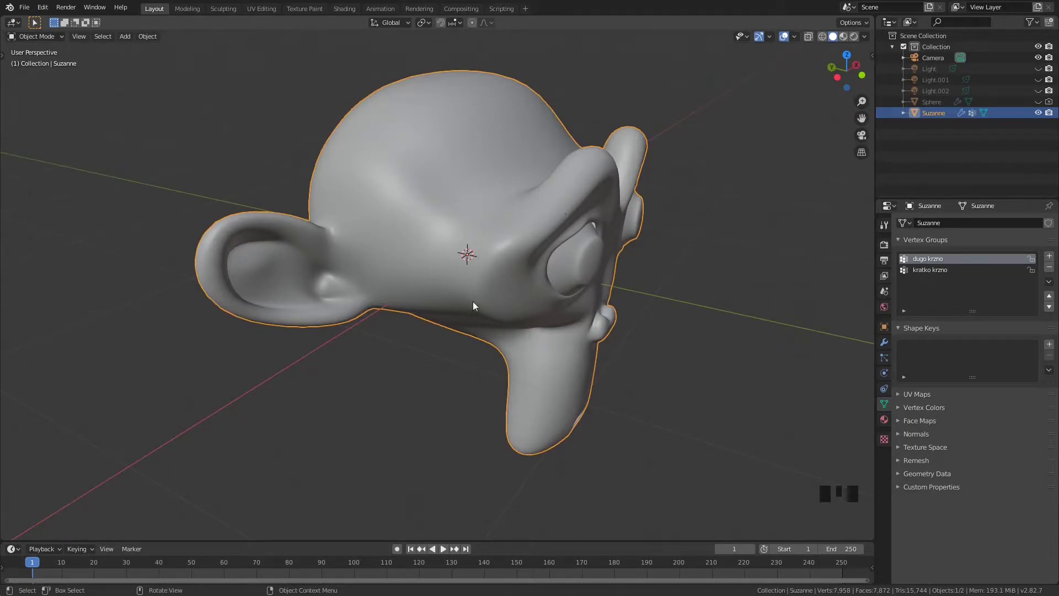
pyautogui.keyDown('shift'); pyautogui.moveTo(564, 392); pyautogui.dragTo(498, 134, button='middle'); pyautogui.keyUp('shift')
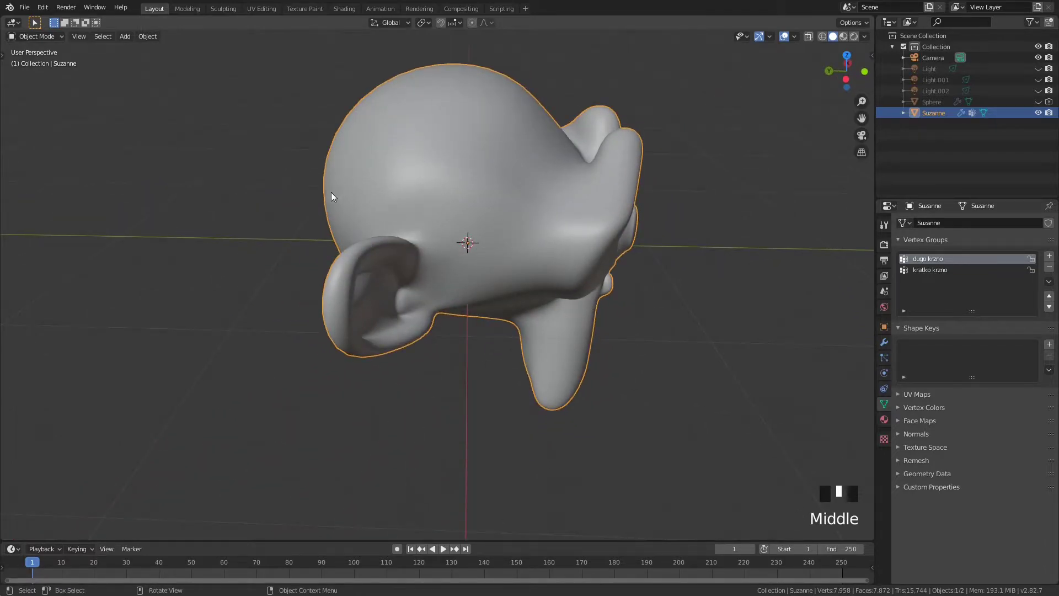
pyautogui.moveTo(486, 329); pyautogui.dragTo(498, 224, button='middle')
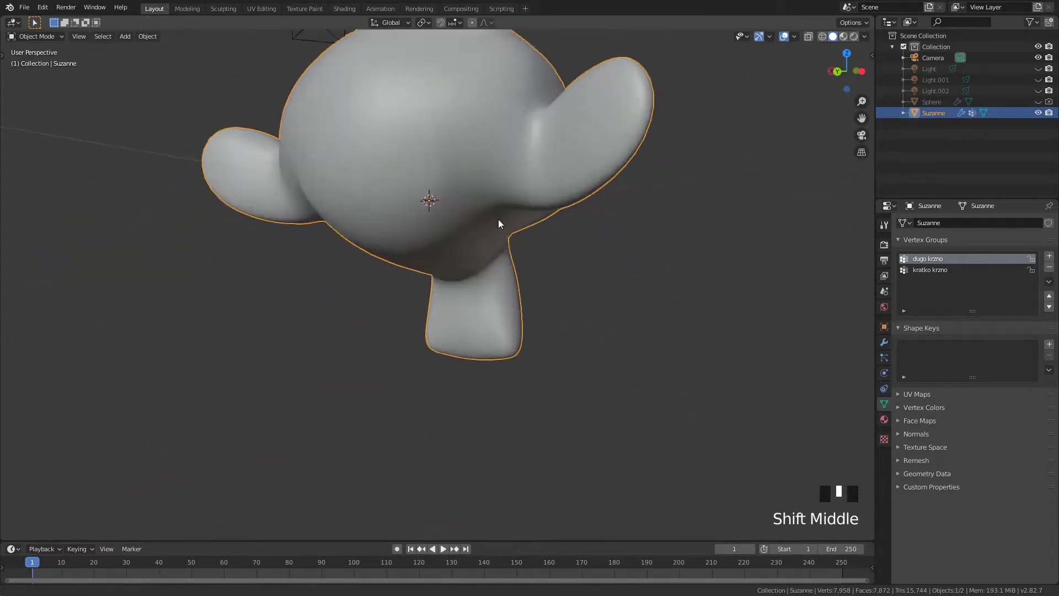
pyautogui.moveTo(461, 305); pyautogui.dragTo(840, 322, button='middle')
pyautogui.keyDown('shift'); pyautogui.moveTo(640, 217); pyautogui.dragTo(577, 270, button='middle'); pyautogui.keyUp('shift')
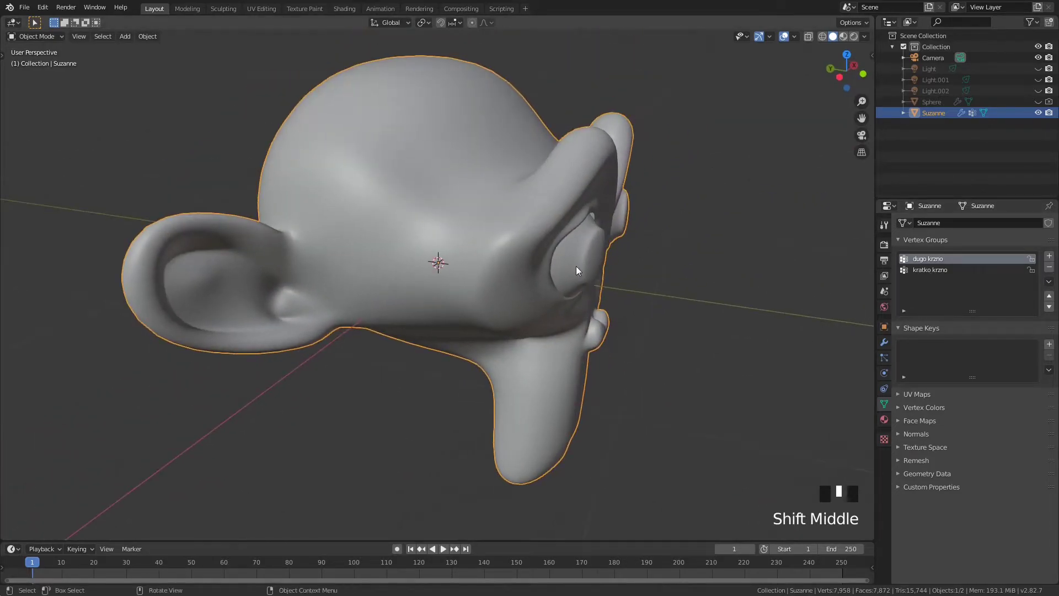
# With the "dugo krzno" group active, switch Suzanne to Weight Paint mode and show the painting tools
pyautogui.click(928, 257)
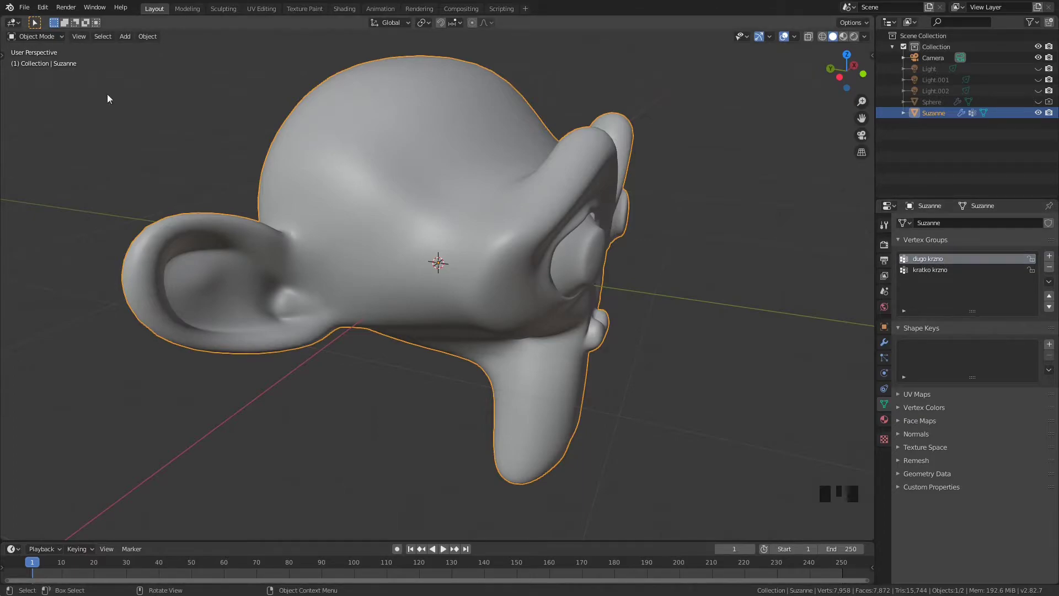
pyautogui.click(49, 37)
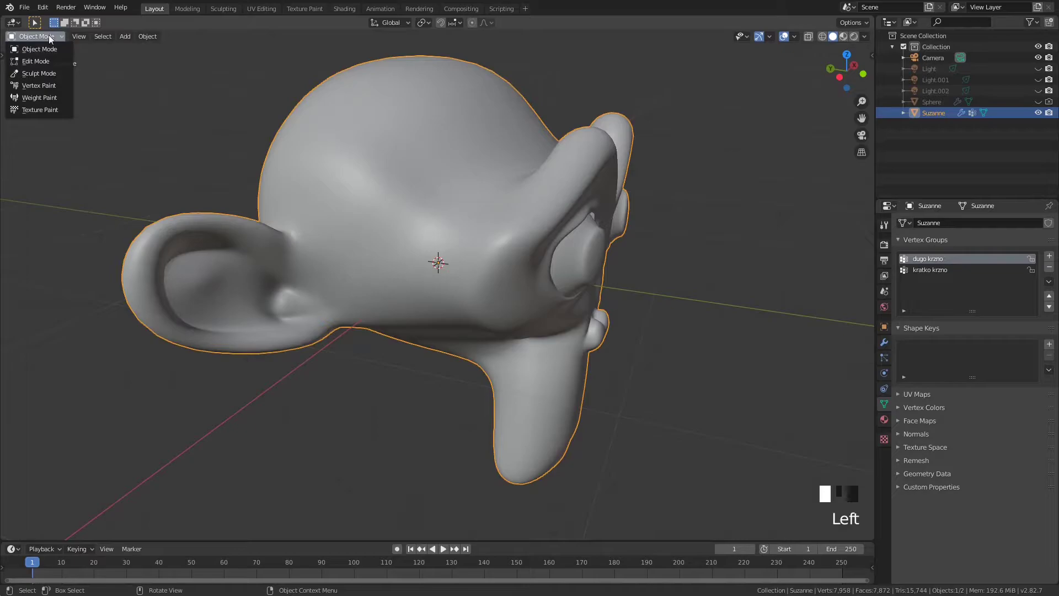
pyautogui.click(50, 99)
pyautogui.scroll(-3, 482, 188)
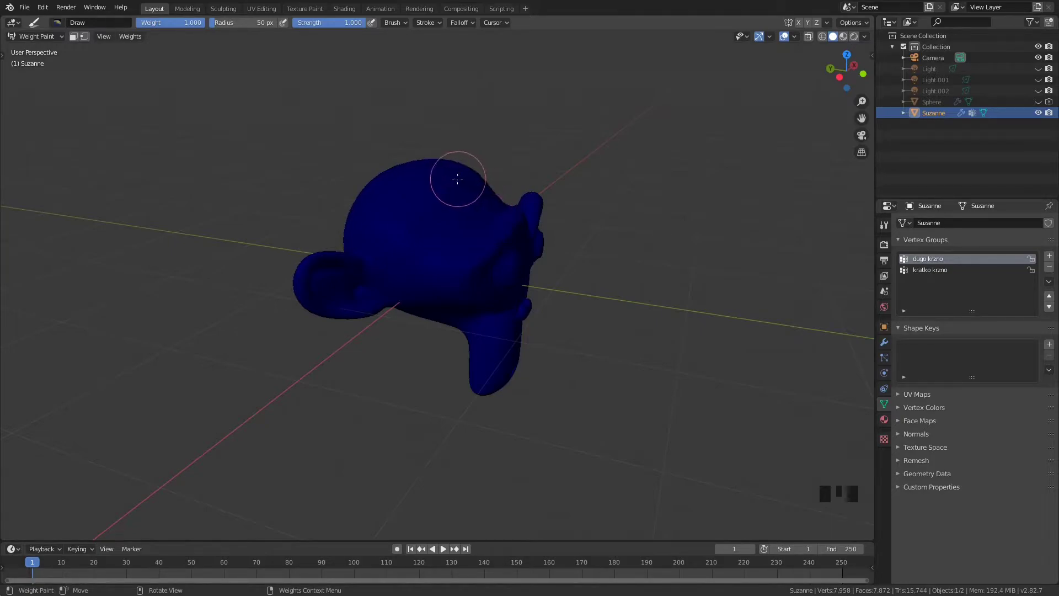
pyautogui.scroll(2, 444, 177)
pyautogui.press('t')
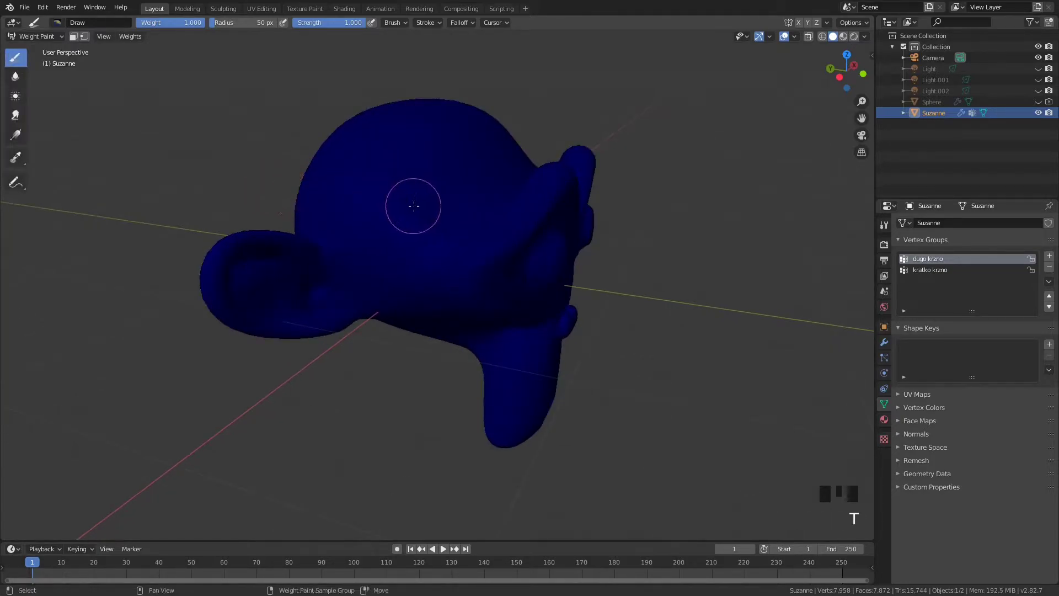
# Paint "dugo krzno" weight with the Draw brush at weight 1.000 over one side and the top of Suzanne's crown
pyautogui.keyDown('shift'); pyautogui.moveTo(447, 178); pyautogui.dragTo(478, 181, button='middle'); pyautogui.keyUp('shift')
pyautogui.click(477, 181)
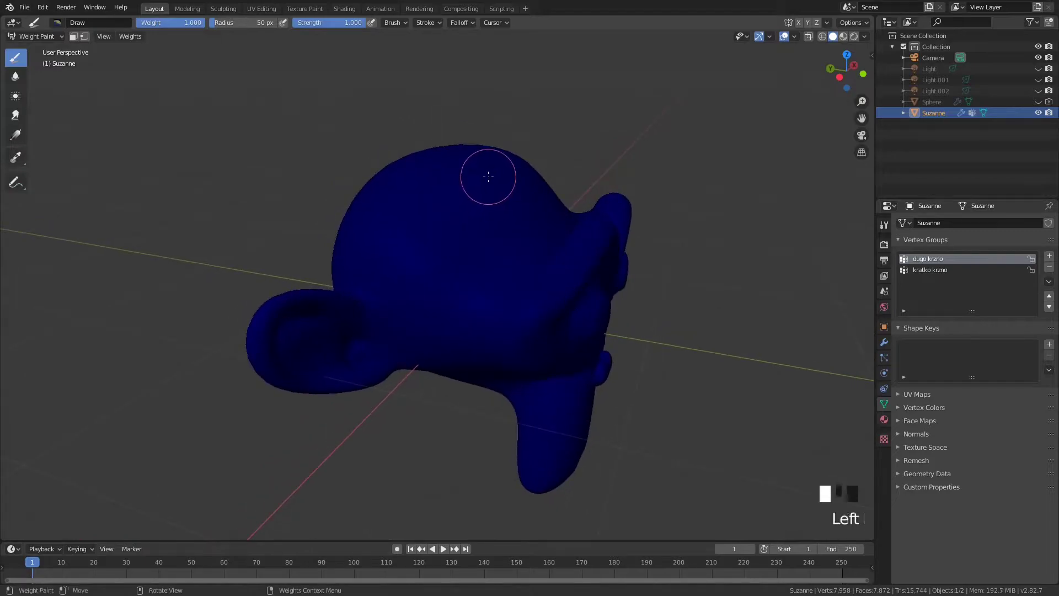
pyautogui.moveTo(476, 180); pyautogui.dragTo(437, 229)
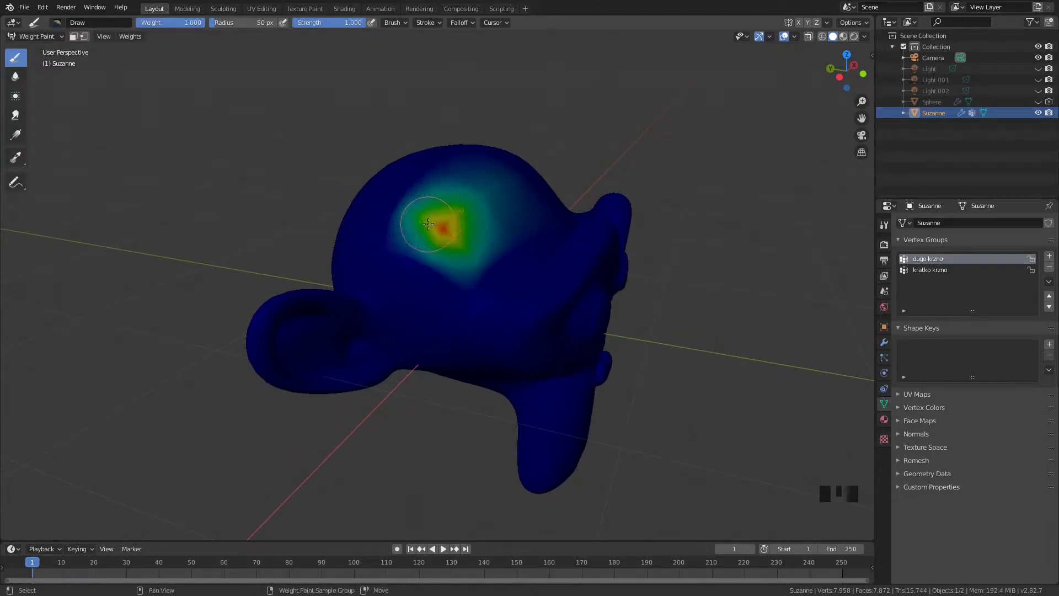
pyautogui.hotkey('shift', 'f')
pyautogui.click(457, 219)
pyautogui.moveTo(475, 208); pyautogui.dragTo(463, 246, button='middle')
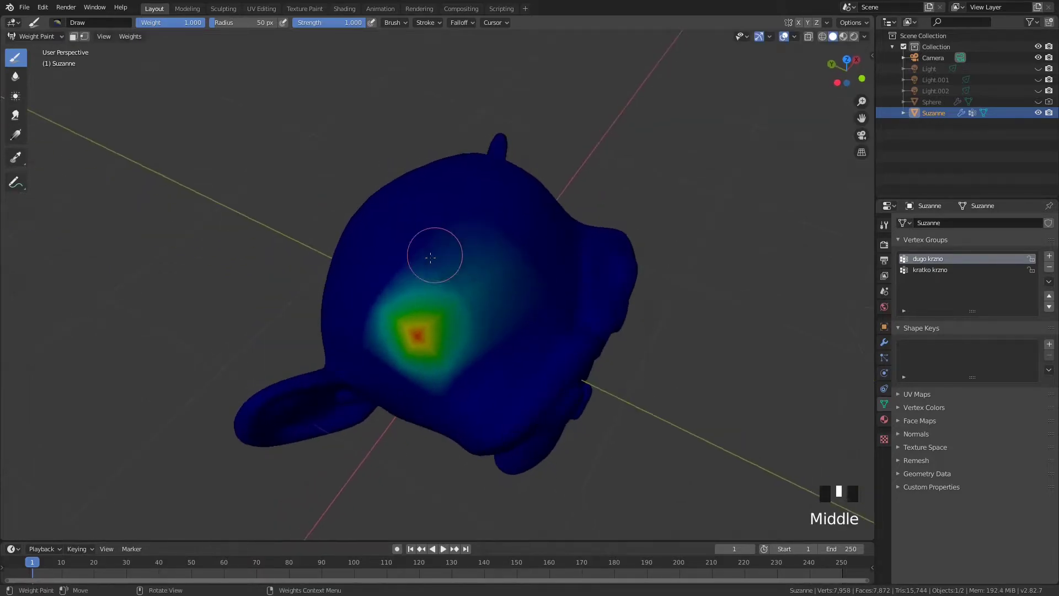
pyautogui.moveTo(419, 329); pyautogui.dragTo(489, 184)
pyautogui.moveTo(402, 237); pyautogui.dragTo(455, 227, button='middle')
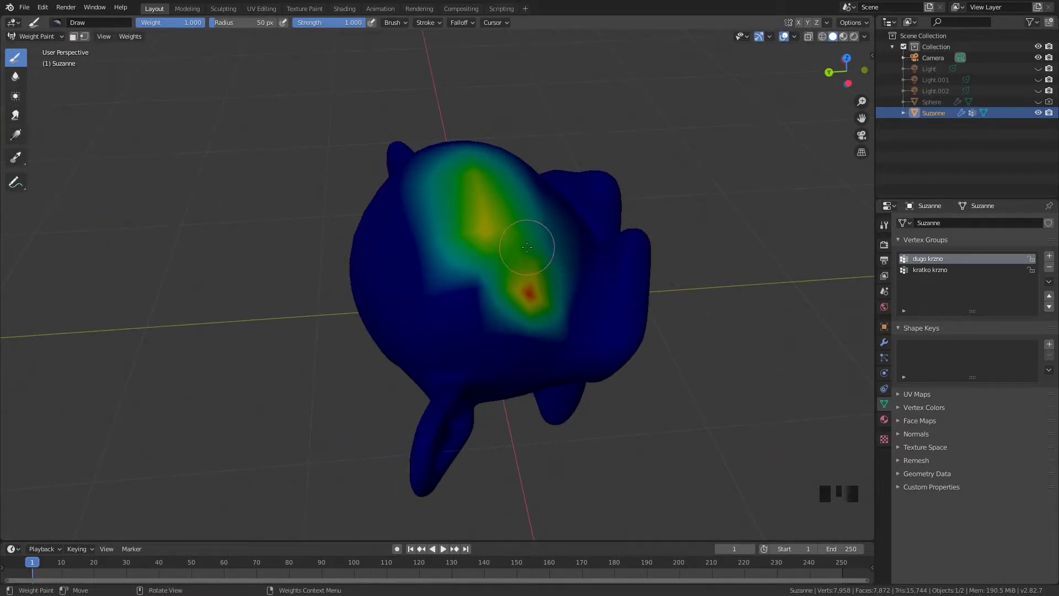
# Extend the "dugo krzno" weight from the painted side of the crown down the back of the head
pyautogui.moveTo(532, 241); pyautogui.dragTo(572, 231, button='middle')
pyautogui.moveTo(633, 213); pyautogui.dragTo(563, 189, button='middle')
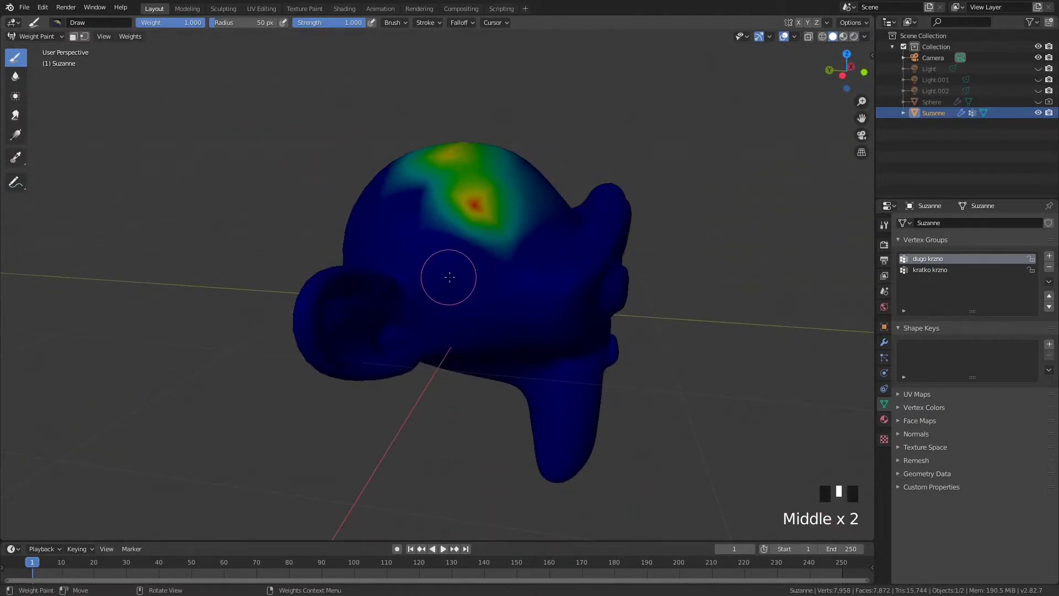
pyautogui.moveTo(449, 274); pyautogui.dragTo(472, 236, button='middle')
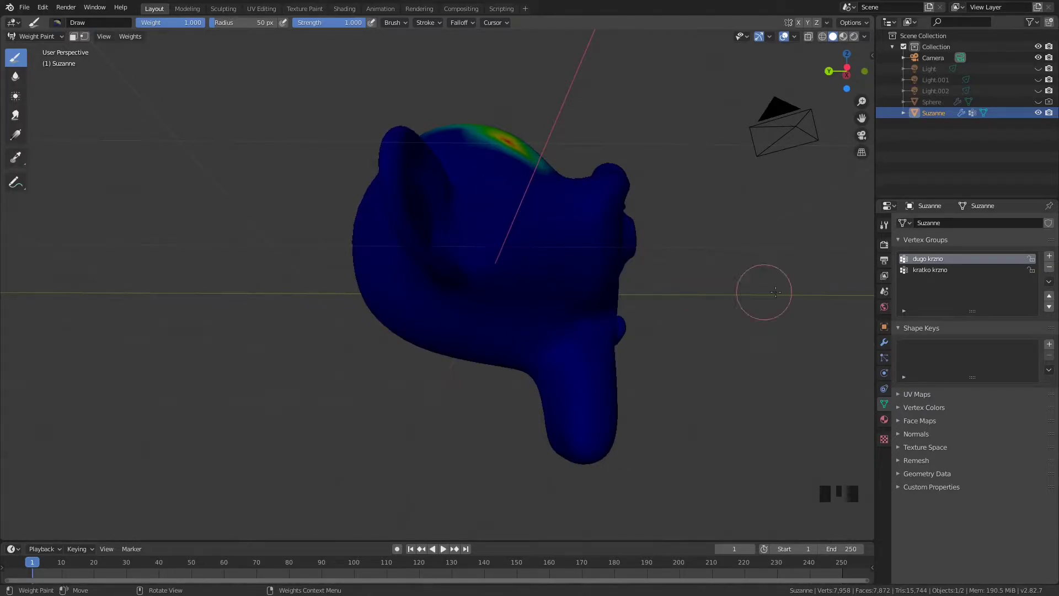
pyautogui.moveTo(528, 177); pyautogui.dragTo(461, 255, button='middle')
pyautogui.scroll(2, 453, 260)
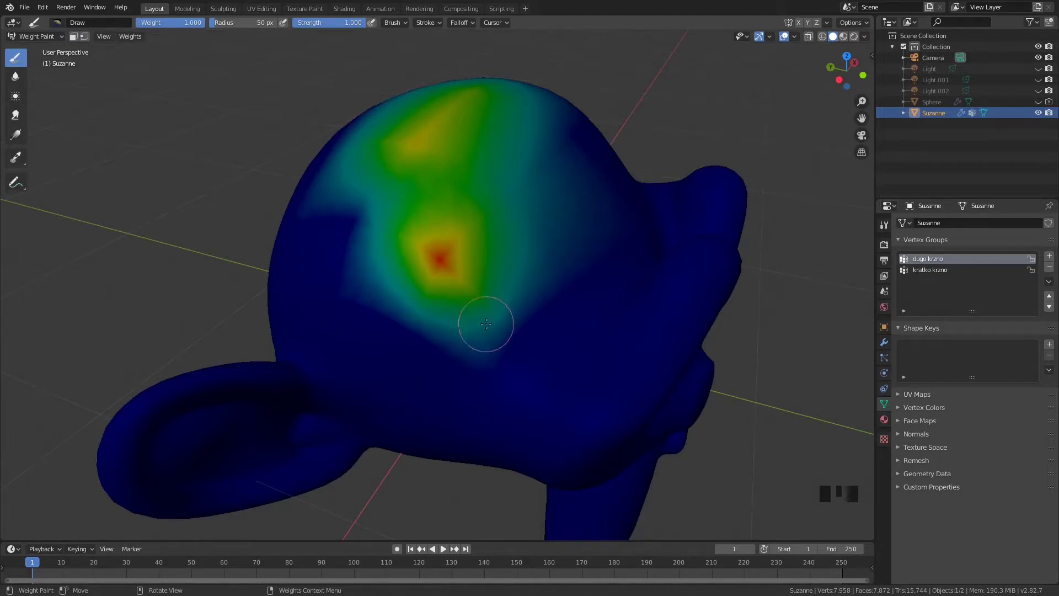
pyautogui.scroll(-3, 486, 324)
pyautogui.keyDown('shift'); pyautogui.moveTo(468, 314); pyautogui.dragTo(535, 266, button='middle'); pyautogui.keyUp('shift')
pyautogui.moveTo(479, 226)
pyautogui.mouseDown()
pyautogui.moveTo(465, 220)
pyautogui.moveTo(409, 287)
pyautogui.moveTo(390, 250)
pyautogui.moveTo(442, 309)
pyautogui.moveTo(470, 243)
pyautogui.moveTo(458, 265)
pyautogui.mouseUp()
pyautogui.moveTo(457, 265); pyautogui.dragTo(529, 263, button='middle')
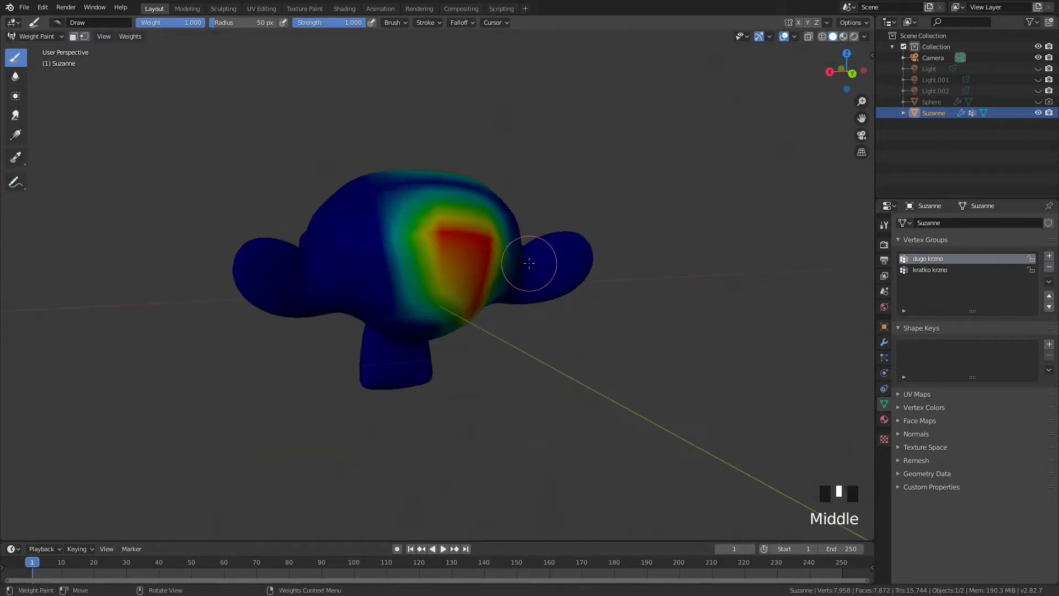
# Paint the "dugo krzno" weight across the unpainted half of the back of Suzanne's head
pyautogui.keyDown('shift'); pyautogui.moveTo(424, 249); pyautogui.dragTo(454, 273, button='middle'); pyautogui.keyUp('shift')
pyautogui.scroll(3, 454, 252)
pyautogui.moveTo(459, 176); pyautogui.dragTo(385, 210)
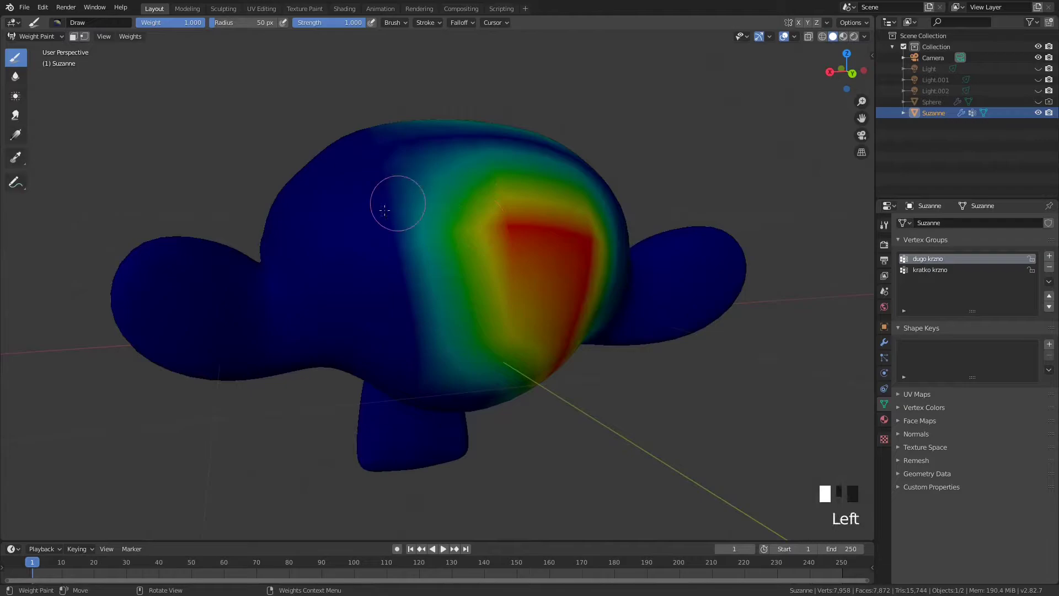
pyautogui.moveTo(335, 239)
pyautogui.mouseDown()
pyautogui.moveTo(307, 189)
pyautogui.moveTo(307, 307)
pyautogui.moveTo(405, 252)
pyautogui.moveTo(386, 171)
pyautogui.moveTo(412, 356)
pyautogui.mouseUp()
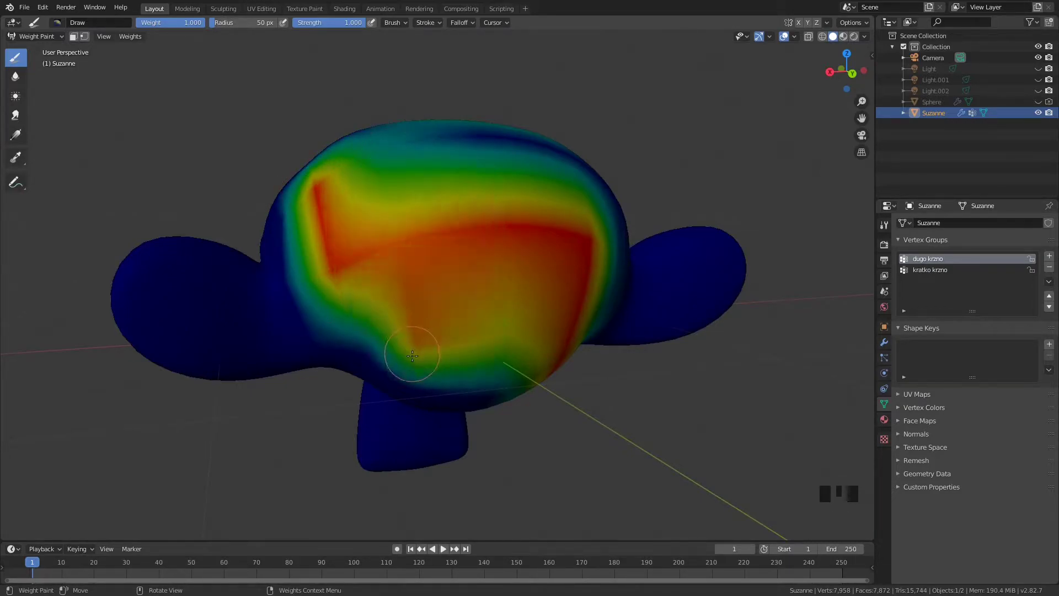
# Paint "dugo krzno" weight patches on the opposite side of the head near the brow, and return to Object Mode
pyautogui.moveTo(409, 284)
pyautogui.mouseDown(button='middle')
pyautogui.moveTo(469, 276)
pyautogui.moveTo(359, 214)
pyautogui.moveTo(358, 193)
pyautogui.moveTo(425, 182)
pyautogui.moveTo(452, 209)
pyautogui.moveTo(435, 220)
pyautogui.mouseUp(button='middle')
pyautogui.moveTo(284, 276)
pyautogui.mouseDown()
pyautogui.moveTo(356, 386)
pyautogui.moveTo(303, 284)
pyautogui.moveTo(329, 321)
pyautogui.mouseUp()
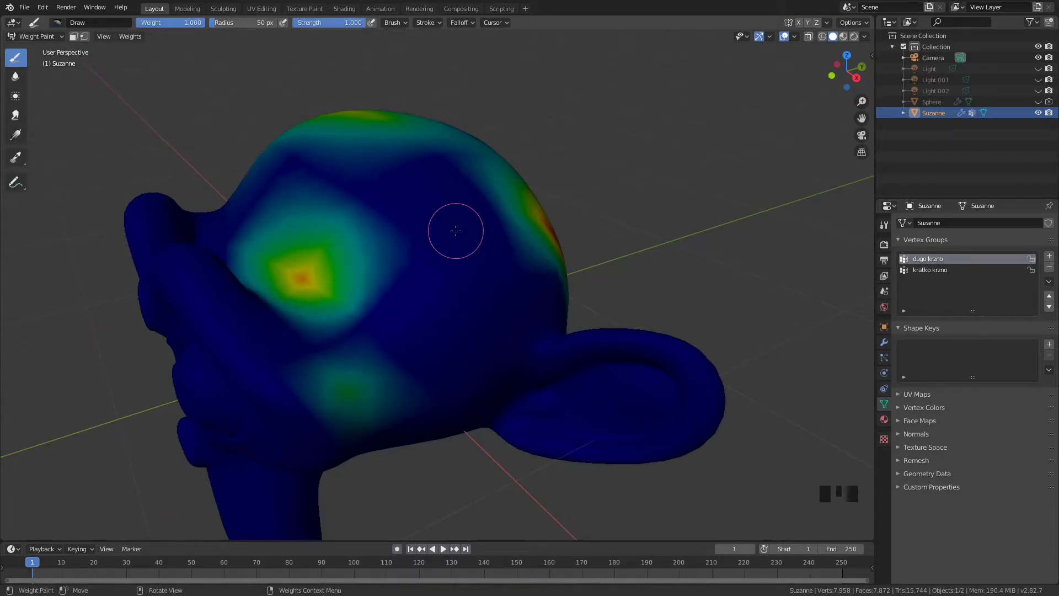
pyautogui.hotkey('ctrl', 'Tab')
pyautogui.click(364, 231)
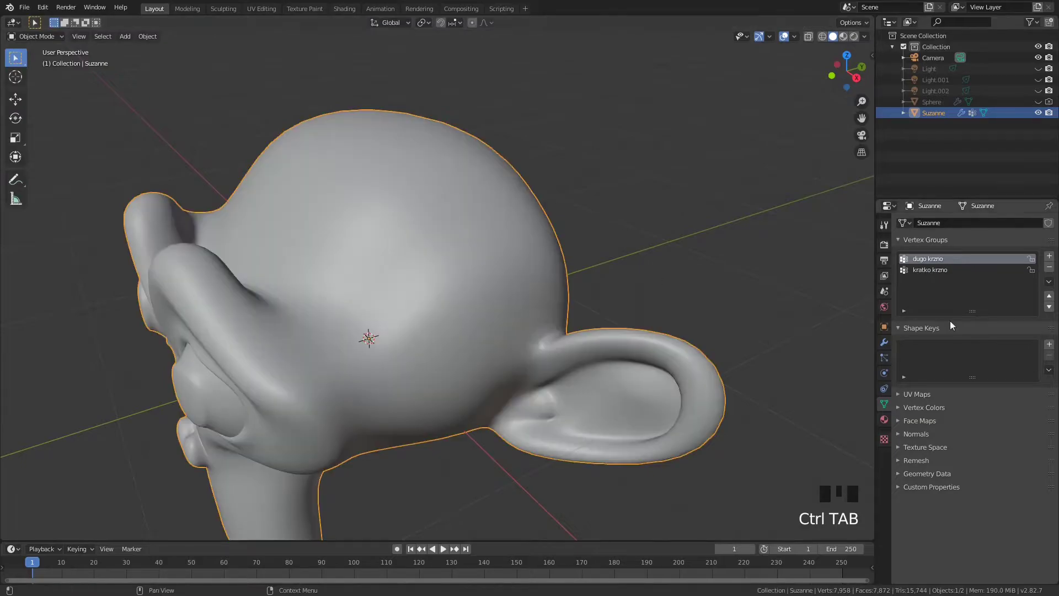
# Apply the Subdivision modifier to Suzanne and show the resulting mesh in Edit Mode
pyautogui.click(885, 343)
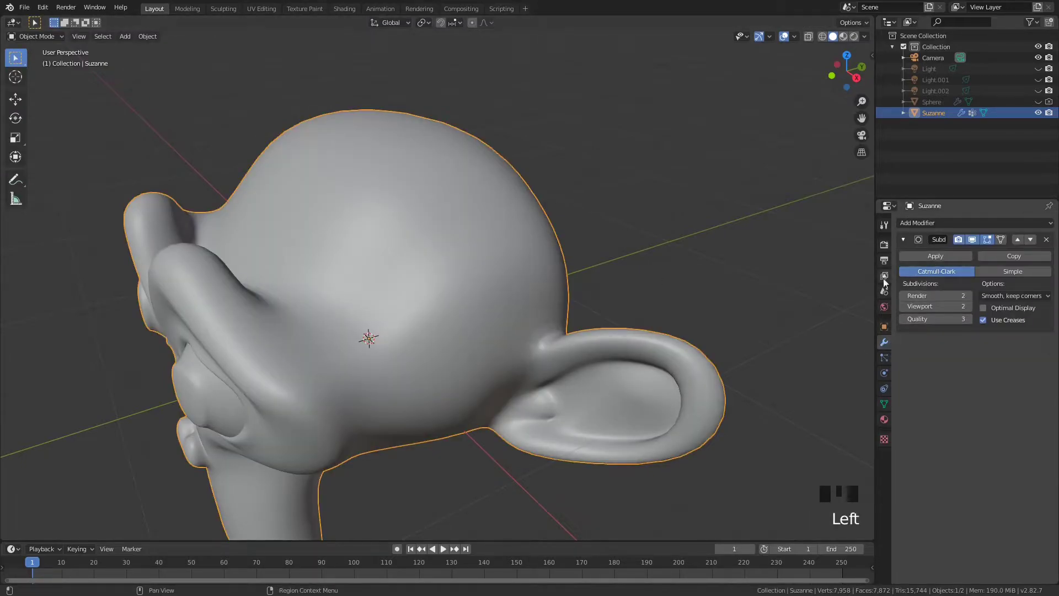
pyautogui.click(932, 256)
pyautogui.keyDown('shift'); pyautogui.moveTo(443, 215); pyautogui.dragTo(533, 243, button='middle'); pyautogui.keyUp('shift')
pyautogui.press('Tab')
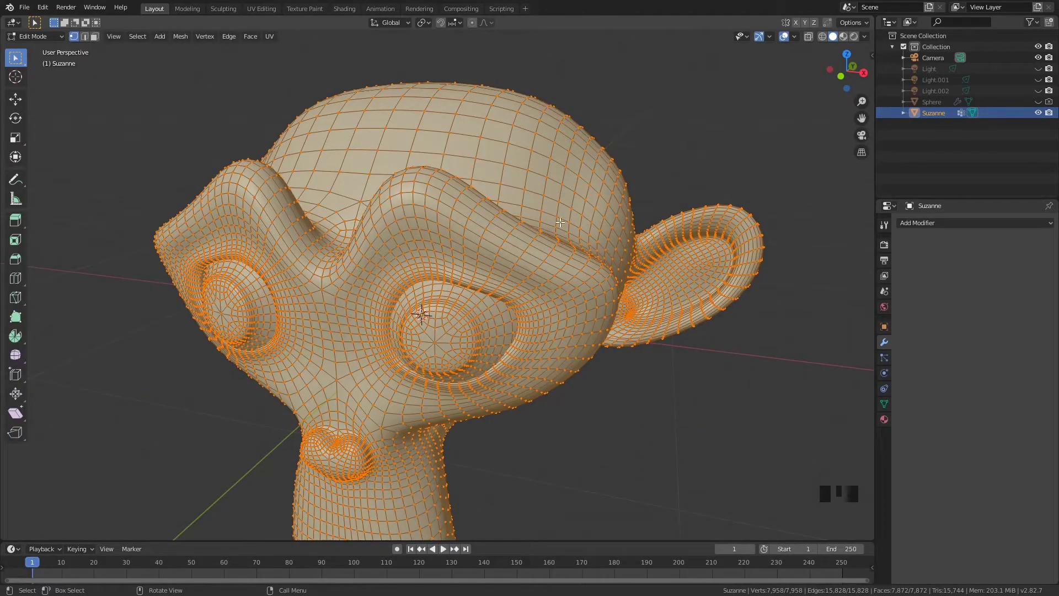
# Leave Edit Mode and put Suzanne back into Weight Paint mode
pyautogui.moveTo(404, 197); pyautogui.dragTo(465, 158, button='middle')
pyautogui.hotkey('ctrl', 'Tab')
pyautogui.click(380, 235)
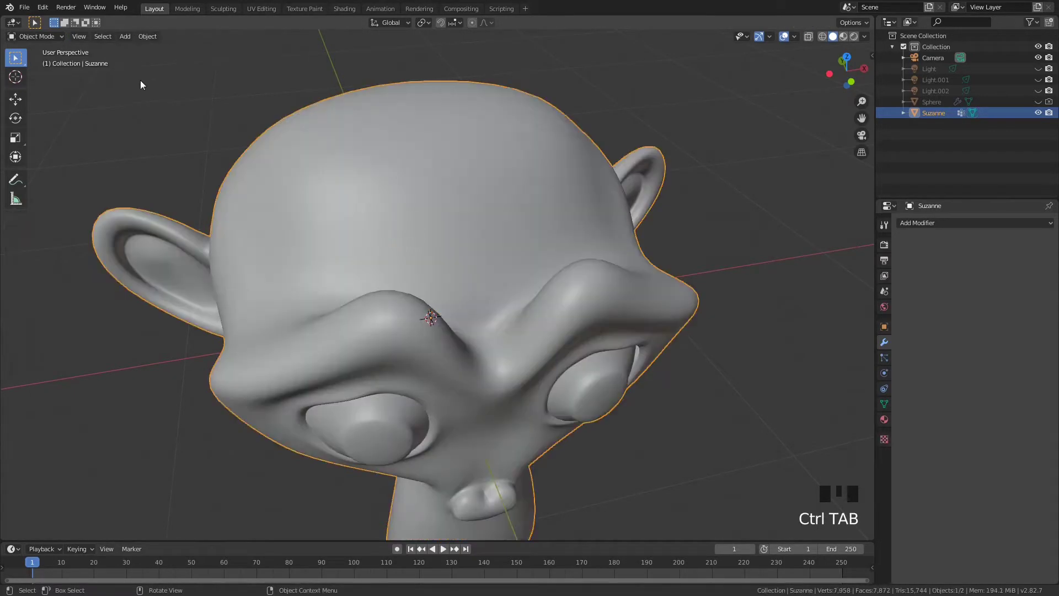
pyautogui.hotkey('ctrl', 'Tab')
pyautogui.click(314, 155)
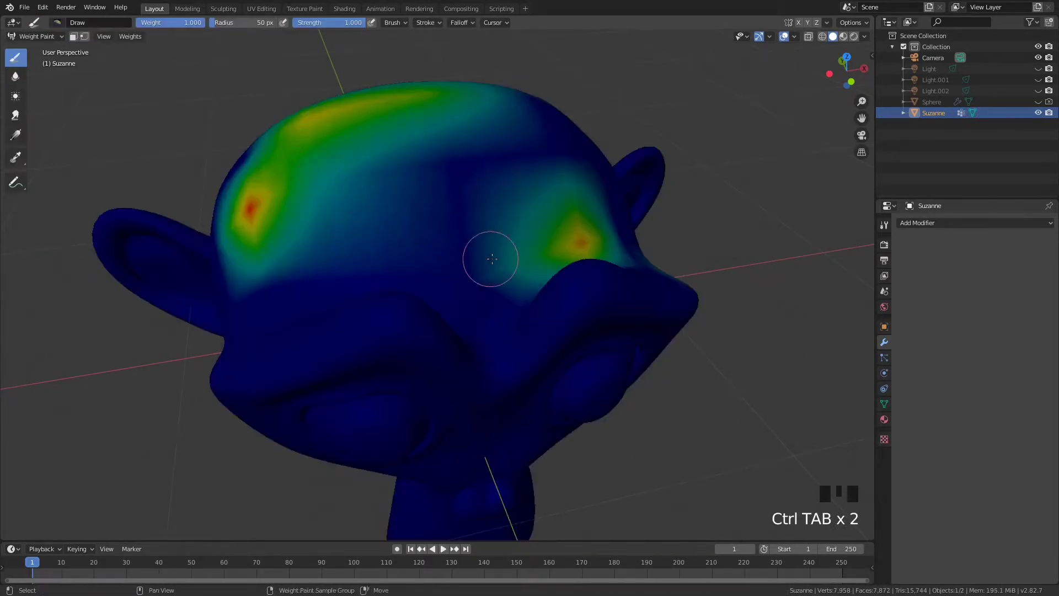
# Enlarge the Draw brush radius to 121 px and paint "dugo krzno" weight over the side of the crown
pyautogui.keyDown('shift'); pyautogui.moveTo(461, 243); pyautogui.dragTo(418, 219, button='middle'); pyautogui.keyUp('shift')
pyautogui.moveTo(418, 220)
pyautogui.mouseDown()
pyautogui.moveTo(359, 182)
pyautogui.moveTo(485, 166)
pyautogui.moveTo(423, 180)
pyautogui.moveTo(451, 168)
pyautogui.mouseUp()
pyautogui.moveTo(451, 167); pyautogui.dragTo(495, 157, button='middle')
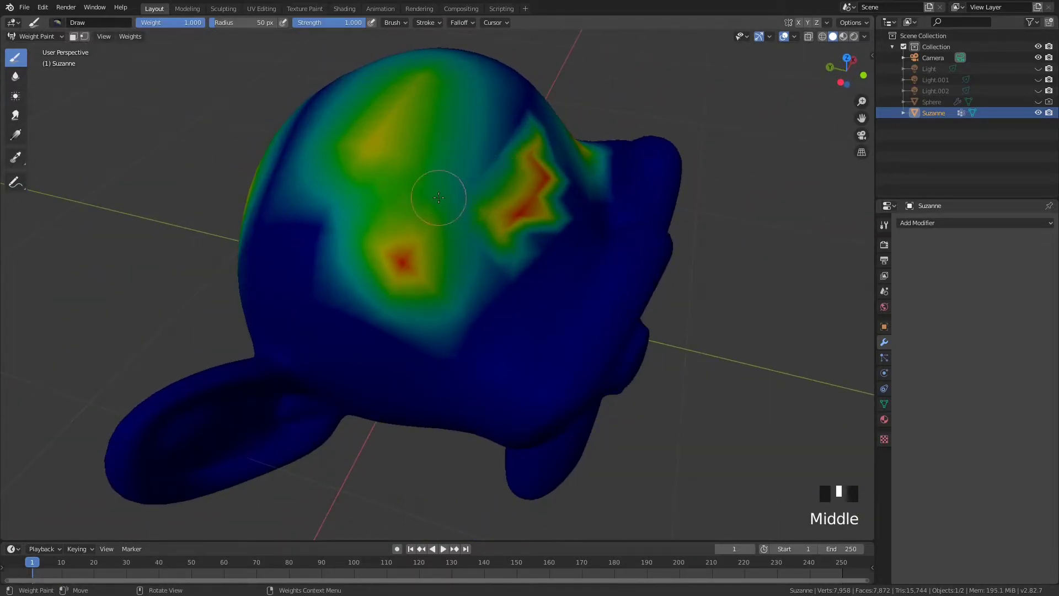
pyautogui.press('f')
pyautogui.click(484, 177)
pyautogui.moveTo(485, 177)
pyautogui.mouseDown()
pyautogui.moveTo(426, 125)
pyautogui.moveTo(420, 178)
pyautogui.mouseUp()
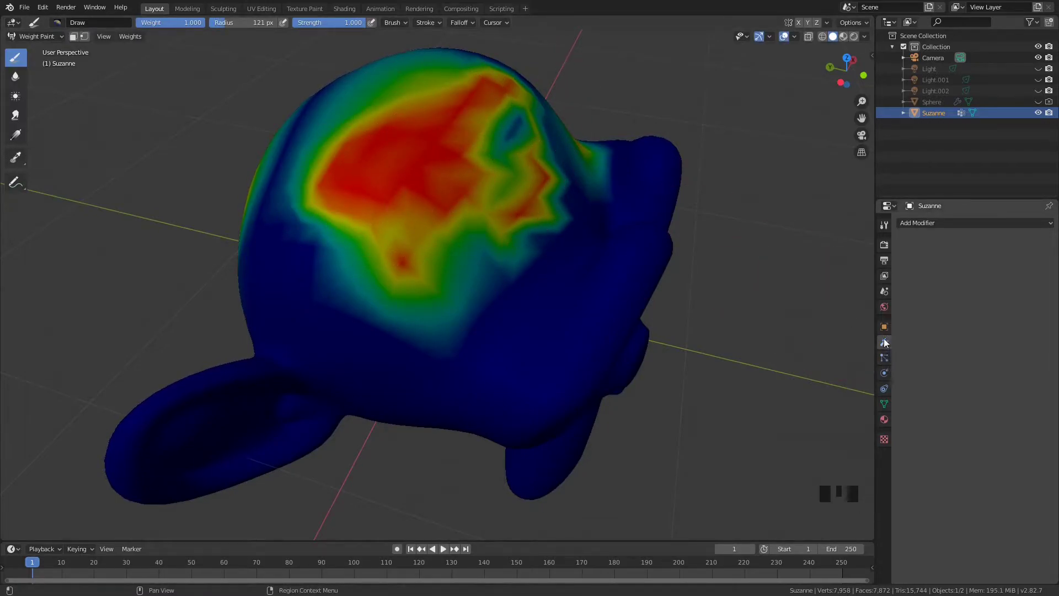
# Show Suzanne's vertex groups and fill the top of the crown and upper back of the head with "dugo krzno" weight
pyautogui.click(884, 404)
pyautogui.keyDown('shift'); pyautogui.moveTo(418, 193); pyautogui.dragTo(567, 177, button='middle'); pyautogui.keyUp('shift')
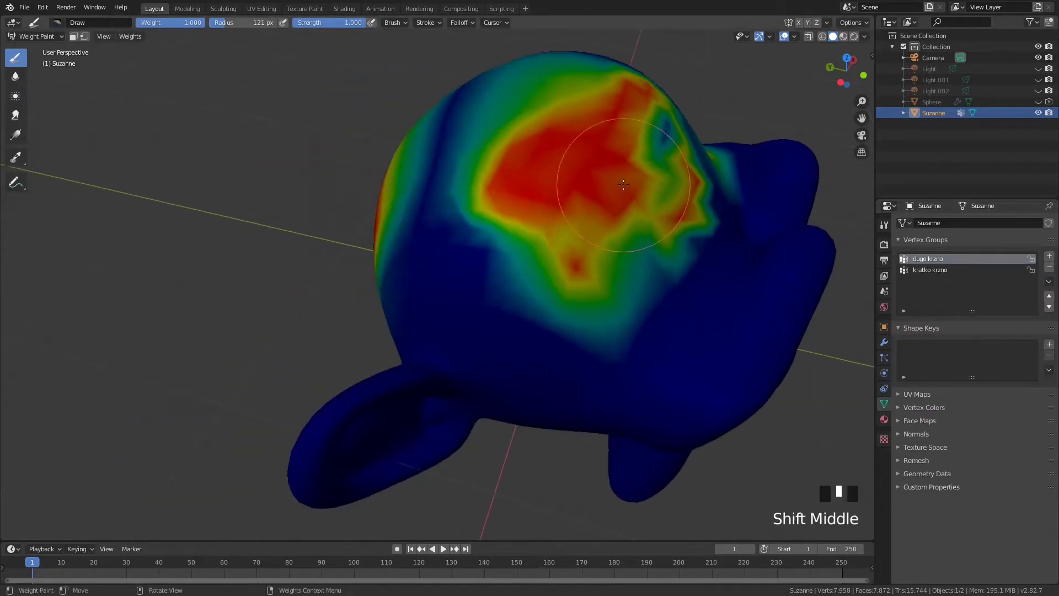
pyautogui.moveTo(576, 148)
pyautogui.mouseDown()
pyautogui.moveTo(483, 141)
pyautogui.moveTo(480, 97)
pyautogui.mouseUp()
pyautogui.moveTo(480, 96)
pyautogui.mouseDown(button='middle')
pyautogui.moveTo(450, 141)
pyautogui.moveTo(546, 235)
pyautogui.mouseUp(button='middle')
pyautogui.moveTo(518, 165)
pyautogui.mouseDown()
pyautogui.moveTo(486, 237)
pyautogui.moveTo(468, 331)
pyautogui.moveTo(354, 284)
pyautogui.moveTo(441, 311)
pyautogui.mouseUp()
pyautogui.keyDown('shift'); pyautogui.moveTo(441, 311); pyautogui.dragTo(497, 189, button='middle'); pyautogui.keyUp('shift')
pyautogui.scroll(-2, 515, 106)
pyautogui.moveTo(515, 107)
pyautogui.keyDown('shift'); pyautogui.mouseDown(button='middle')
pyautogui.moveTo(479, 244)
pyautogui.moveTo(493, 243)
pyautogui.moveTo(478, 250)
pyautogui.mouseUp(button='middle'); pyautogui.keyUp('shift')
pyautogui.moveTo(522, 237); pyautogui.dragTo(437, 309)
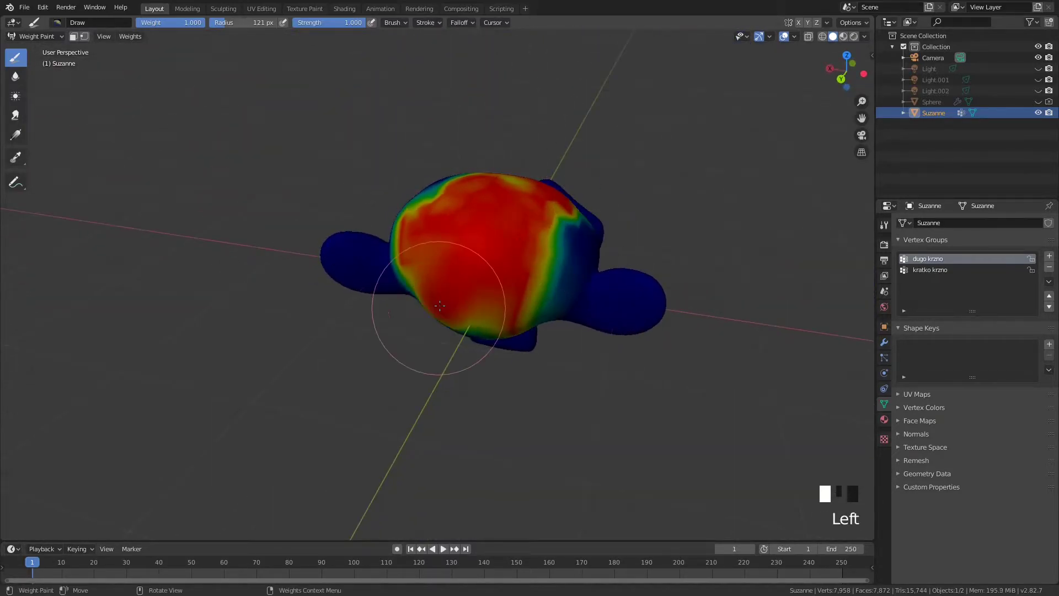
# Paint "dugo krzno" weight over the lower back of the head, the backs of both ears and the back of the neck
pyautogui.moveTo(455, 290); pyautogui.dragTo(472, 246, button='middle')
pyautogui.scroll(3, 477, 276)
pyautogui.keyDown('shift'); pyautogui.moveTo(482, 295); pyautogui.dragTo(461, 142, button='middle'); pyautogui.keyUp('shift')
pyautogui.moveTo(469, 298)
pyautogui.mouseDown()
pyautogui.moveTo(509, 359)
pyautogui.moveTo(500, 441)
pyautogui.moveTo(490, 407)
pyautogui.moveTo(480, 488)
pyautogui.moveTo(544, 506)
pyautogui.moveTo(450, 449)
pyautogui.moveTo(438, 379)
pyautogui.moveTo(279, 255)
pyautogui.moveTo(231, 200)
pyautogui.moveTo(307, 217)
pyautogui.moveTo(227, 216)
pyautogui.moveTo(251, 262)
pyautogui.moveTo(379, 319)
pyautogui.moveTo(271, 205)
pyautogui.moveTo(395, 185)
pyautogui.moveTo(371, 137)
pyautogui.moveTo(338, 231)
pyautogui.moveTo(372, 300)
pyautogui.moveTo(449, 331)
pyautogui.moveTo(421, 283)
pyautogui.moveTo(425, 324)
pyautogui.moveTo(455, 361)
pyautogui.moveTo(548, 189)
pyautogui.moveTo(543, 331)
pyautogui.moveTo(548, 302)
pyautogui.moveTo(624, 290)
pyautogui.mouseUp()
pyautogui.moveTo(610, 307); pyautogui.dragTo(543, 336, button='middle')
pyautogui.keyDown('shift'); pyautogui.moveTo(576, 257); pyautogui.dragTo(494, 324, button='middle'); pyautogui.keyUp('shift')
pyautogui.moveTo(561, 235)
pyautogui.mouseDown()
pyautogui.moveTo(621, 283)
pyautogui.moveTo(709, 272)
pyautogui.moveTo(704, 217)
pyautogui.moveTo(604, 251)
pyautogui.moveTo(643, 319)
pyautogui.mouseUp()
pyautogui.moveTo(643, 320)
pyautogui.mouseDown(button='middle')
pyautogui.moveTo(662, 293)
pyautogui.moveTo(685, 307)
pyautogui.mouseUp(button='middle')
pyautogui.moveTo(685, 307)
pyautogui.mouseDown()
pyautogui.moveTo(671, 298)
pyautogui.moveTo(574, 354)
pyautogui.moveTo(602, 236)
pyautogui.mouseUp()
# Set the brush radius to 271 px and fill the remaining gaps on the back of the head and ear
pyautogui.scroll(-3, 440, 306)
pyautogui.press('f')
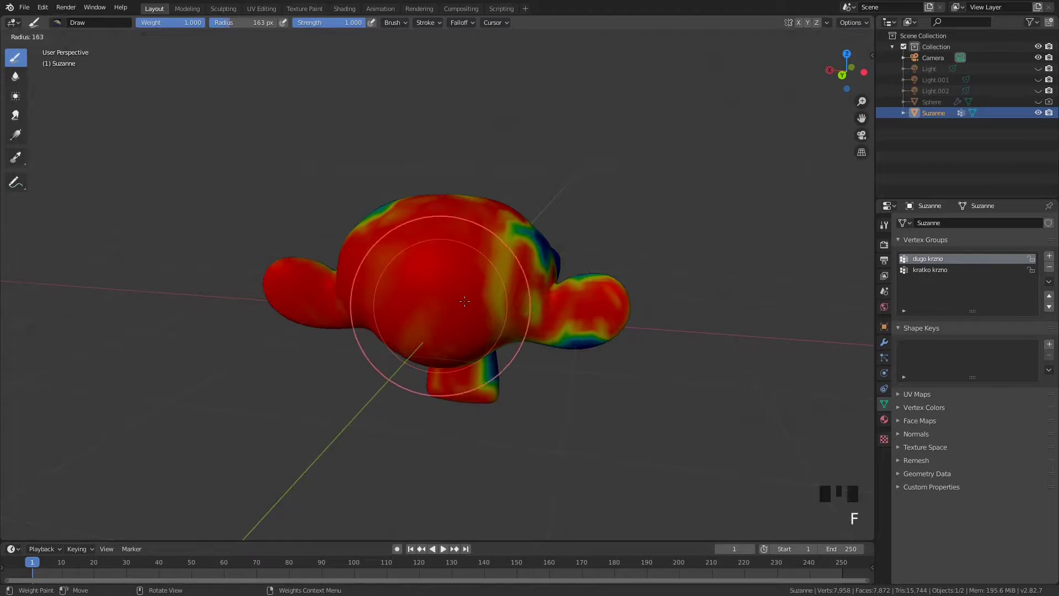
pyautogui.click(514, 250)
pyautogui.moveTo(513, 250)
pyautogui.mouseDown()
pyautogui.moveTo(420, 258)
pyautogui.moveTo(376, 221)
pyautogui.moveTo(537, 295)
pyautogui.moveTo(543, 288)
pyautogui.moveTo(491, 444)
pyautogui.moveTo(386, 252)
pyautogui.moveTo(236, 236)
pyautogui.moveTo(272, 284)
pyautogui.moveTo(455, 197)
pyautogui.moveTo(607, 312)
pyautogui.moveTo(546, 293)
pyautogui.mouseUp()
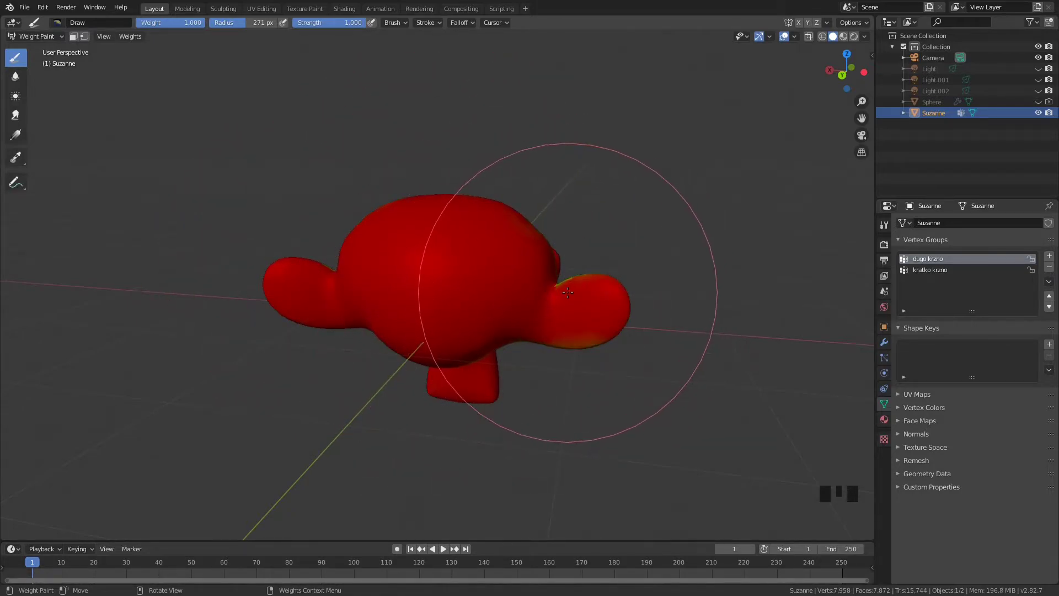
pyautogui.scroll(2, 524, 284)
pyautogui.moveTo(594, 295)
pyautogui.keyDown('shift'); pyautogui.mouseDown(button='middle')
pyautogui.moveTo(520, 263)
pyautogui.moveTo(576, 289)
pyautogui.mouseUp(button='middle'); pyautogui.keyUp('shift')
pyautogui.moveTo(575, 289)
pyautogui.mouseDown()
pyautogui.moveTo(506, 314)
pyautogui.moveTo(532, 317)
pyautogui.mouseUp()
pyautogui.moveTo(531, 317)
pyautogui.mouseDown(button='middle')
pyautogui.moveTo(403, 239)
pyautogui.moveTo(388, 243)
pyautogui.mouseUp(button='middle')
# Reduce the brush radius to 56 px and paint "dugo krzno" weight over the side of the head
pyautogui.press('f')
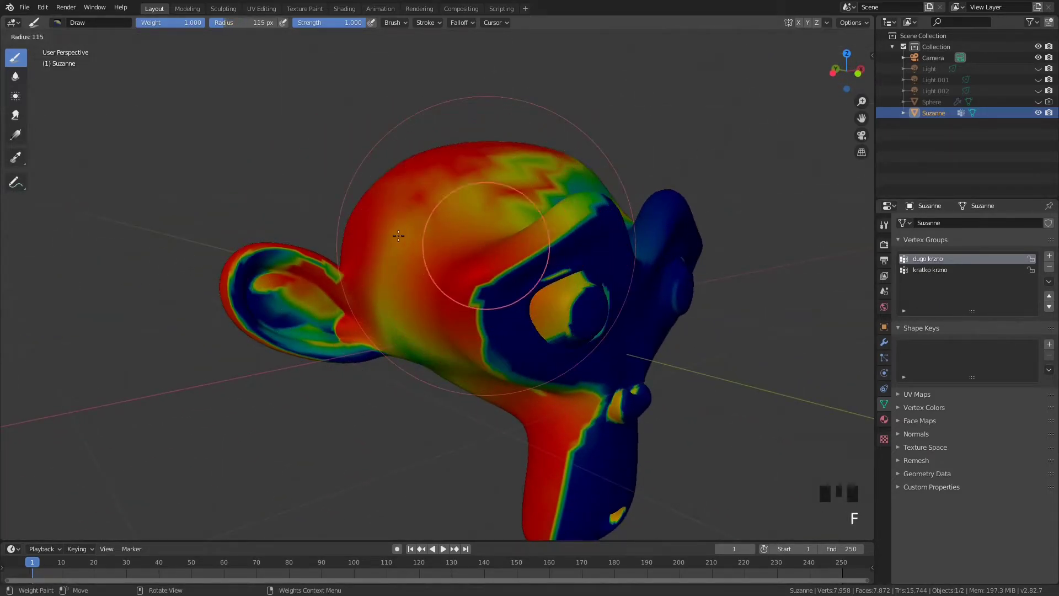
pyautogui.click(367, 236)
pyautogui.keyDown('shift'); pyautogui.moveTo(367, 235); pyautogui.dragTo(498, 234, button='middle'); pyautogui.keyUp('shift')
pyautogui.scroll(2, 498, 233)
pyautogui.moveTo(555, 229)
pyautogui.mouseDown()
pyautogui.moveTo(513, 186)
pyautogui.moveTo(456, 182)
pyautogui.moveTo(389, 224)
pyautogui.moveTo(406, 305)
pyautogui.moveTo(457, 337)
pyautogui.moveTo(574, 354)
pyautogui.moveTo(584, 343)
pyautogui.moveTo(461, 325)
pyautogui.moveTo(403, 259)
pyautogui.moveTo(459, 202)
pyautogui.mouseUp()
pyautogui.scroll(-3, 535, 225)
pyautogui.moveTo(534, 226)
pyautogui.mouseDown()
pyautogui.moveTo(555, 281)
pyautogui.moveTo(540, 313)
pyautogui.mouseUp()
# Fill further weak areas on the lower part of Suzanne's head with "dugo krzno" weight
pyautogui.moveTo(608, 321); pyautogui.dragTo(606, 336)
pyautogui.moveTo(606, 336); pyautogui.dragTo(600, 295, button='middle')
pyautogui.moveTo(600, 295)
pyautogui.mouseDown()
pyautogui.moveTo(539, 386)
pyautogui.moveTo(571, 394)
pyautogui.mouseUp()
pyautogui.keyDown('shift'); pyautogui.moveTo(613, 389); pyautogui.dragTo(598, 349, button='middle'); pyautogui.keyUp('shift')
pyautogui.moveTo(598, 349); pyautogui.dragTo(583, 373)
pyautogui.moveTo(537, 323); pyautogui.dragTo(568, 259)
# Touch up the "dugo krzno" weight along the lower edge of the ear and the neighbouring weak areas
pyautogui.moveTo(573, 257)
pyautogui.mouseDown(button='middle')
pyautogui.moveTo(504, 244)
pyautogui.moveTo(506, 267)
pyautogui.moveTo(470, 279)
pyautogui.moveTo(558, 288)
pyautogui.mouseUp(button='middle')
pyautogui.scroll(2, 506, 267)
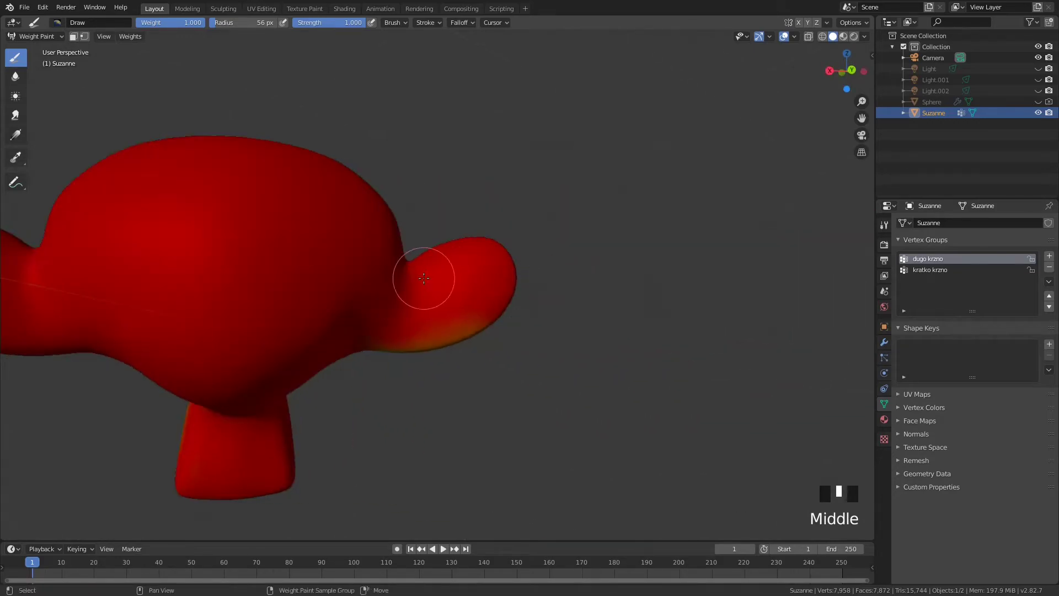
pyautogui.keyDown('shift'); pyautogui.moveTo(453, 237); pyautogui.dragTo(490, 209, button='middle'); pyautogui.keyUp('shift')
pyautogui.scroll(3, 490, 279)
pyautogui.moveTo(530, 291); pyautogui.dragTo(481, 330)
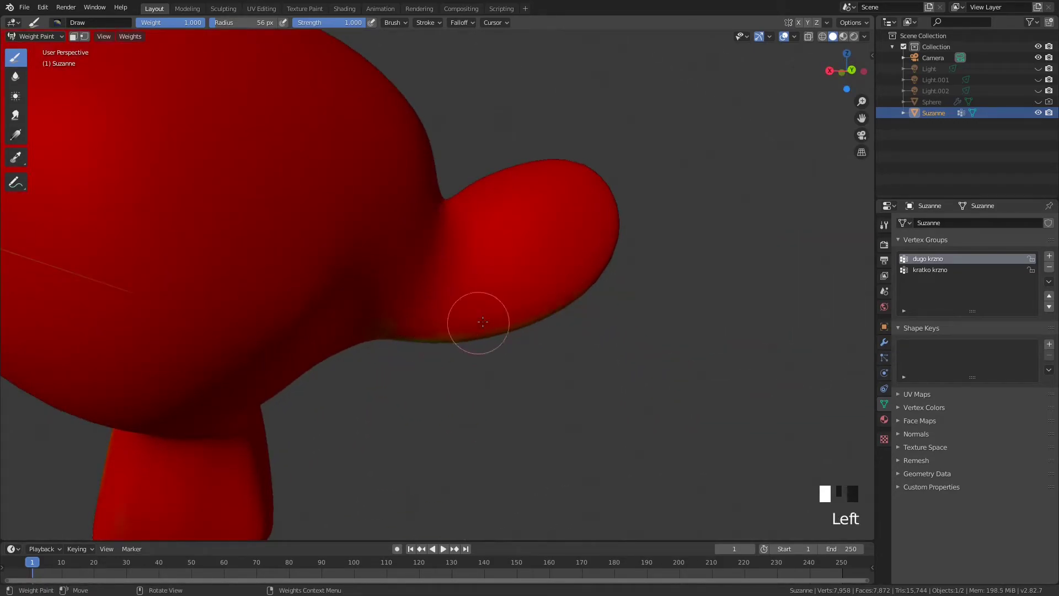
pyautogui.scroll(-5, 572, 231)
pyautogui.moveTo(572, 232); pyautogui.dragTo(450, 244, button='middle')
pyautogui.scroll(-5, 567, 236)
pyautogui.scroll(5, 450, 244)
pyautogui.moveTo(304, 265)
pyautogui.mouseDown()
pyautogui.moveTo(421, 172)
pyautogui.moveTo(366, 255)
pyautogui.mouseUp()
pyautogui.scroll(-4, 366, 255)
pyautogui.keyDown('shift'); pyautogui.moveTo(365, 255); pyautogui.dragTo(464, 243, button='middle'); pyautogui.keyUp('shift')
# Set the brush radius to 122 px and paint full weight over the crown, side of the head and inner ear
pyautogui.moveTo(572, 214); pyautogui.dragTo(508, 265, button='middle')
pyautogui.press('f')
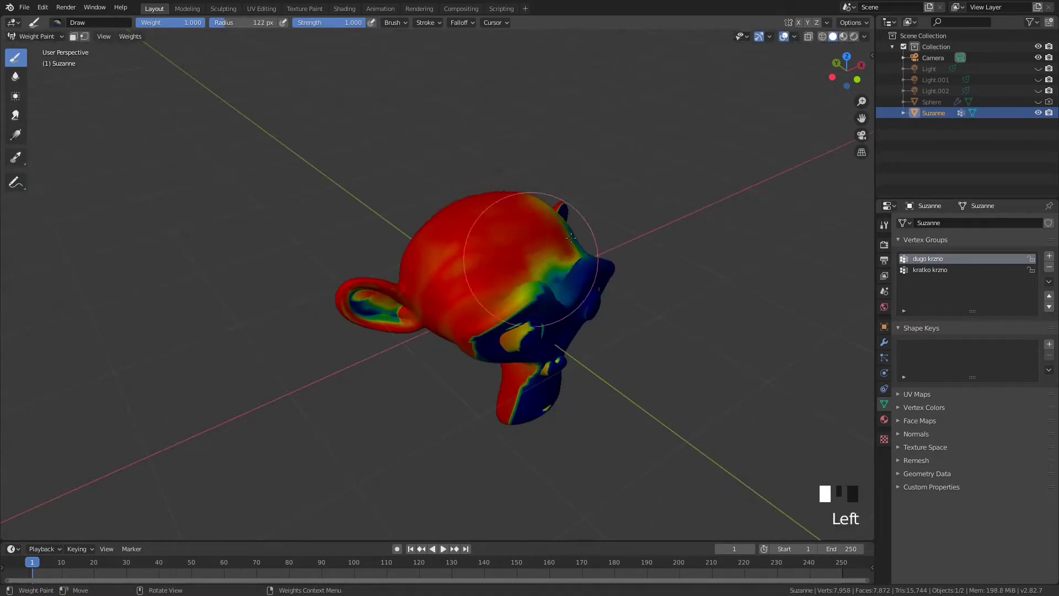
pyautogui.moveTo(494, 270)
pyautogui.mouseDown()
pyautogui.moveTo(357, 291)
pyautogui.moveTo(334, 312)
pyautogui.mouseUp()
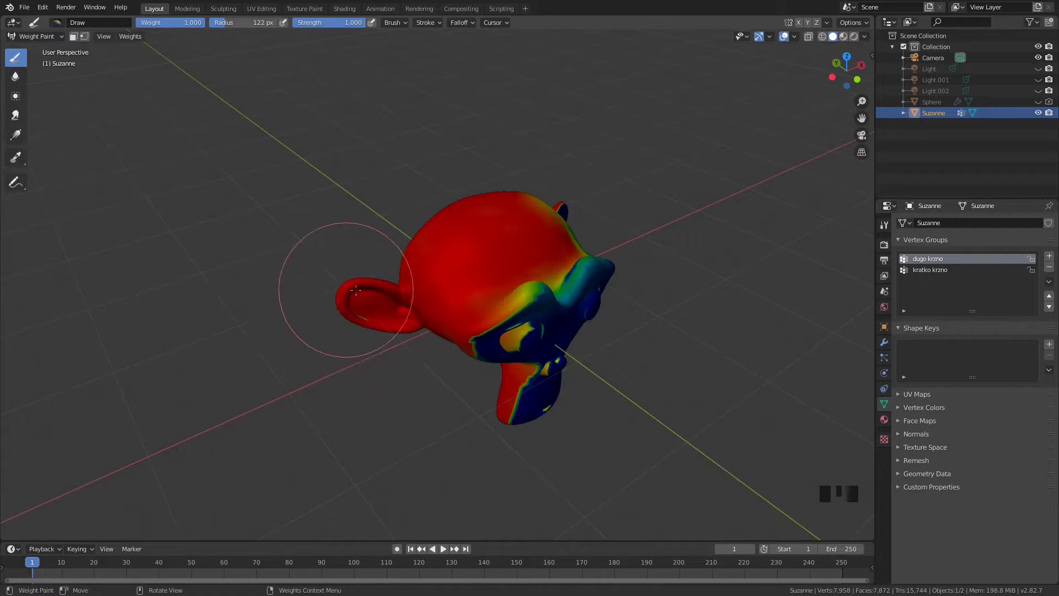
pyautogui.moveTo(573, 236); pyautogui.dragTo(485, 208, button='middle')
pyautogui.moveTo(488, 353)
pyautogui.mouseDown()
pyautogui.moveTo(489, 371)
pyautogui.moveTo(481, 344)
pyautogui.mouseUp()
pyautogui.moveTo(546, 320)
pyautogui.mouseDown()
pyautogui.moveTo(508, 390)
pyautogui.moveTo(563, 378)
pyautogui.moveTo(534, 339)
pyautogui.moveTo(550, 313)
pyautogui.moveTo(593, 353)
pyautogui.mouseUp()
# Fill the weak "dugo krzno" patches on the underside and opposite side of Suzanne's head
pyautogui.moveTo(601, 345); pyautogui.dragTo(666, 371, button='middle')
pyautogui.click(594, 272)
pyautogui.moveTo(588, 255); pyautogui.dragTo(486, 248, button='middle')
pyautogui.moveTo(509, 354); pyautogui.dragTo(542, 239, button='middle')
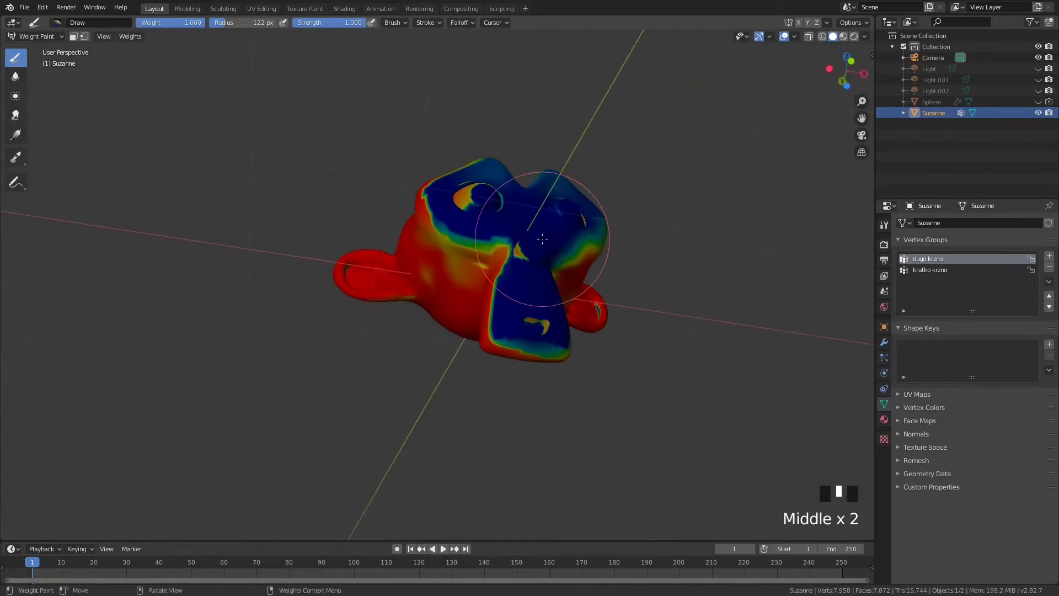
pyautogui.moveTo(600, 257); pyautogui.dragTo(517, 241, button='middle')
pyautogui.moveTo(540, 193); pyautogui.dragTo(480, 227, button='middle')
pyautogui.moveTo(355, 247)
pyautogui.mouseDown()
pyautogui.moveTo(375, 305)
pyautogui.moveTo(399, 220)
pyautogui.mouseUp()
pyautogui.moveTo(400, 220); pyautogui.dragTo(392, 419, button='middle')
pyautogui.moveTo(393, 420)
pyautogui.mouseDown()
pyautogui.moveTo(359, 330)
pyautogui.moveTo(359, 266)
pyautogui.mouseUp()
# Paint the remaining weak side area and touch up the paler spot on the crown with "dugo krzno" weight
pyautogui.moveTo(359, 266); pyautogui.dragTo(527, 108, button='middle')
pyautogui.moveTo(488, 230)
pyautogui.mouseDown()
pyautogui.moveTo(438, 246)
pyautogui.moveTo(388, 234)
pyautogui.mouseUp()
pyautogui.moveTo(401, 358); pyautogui.dragTo(520, 347, button='middle')
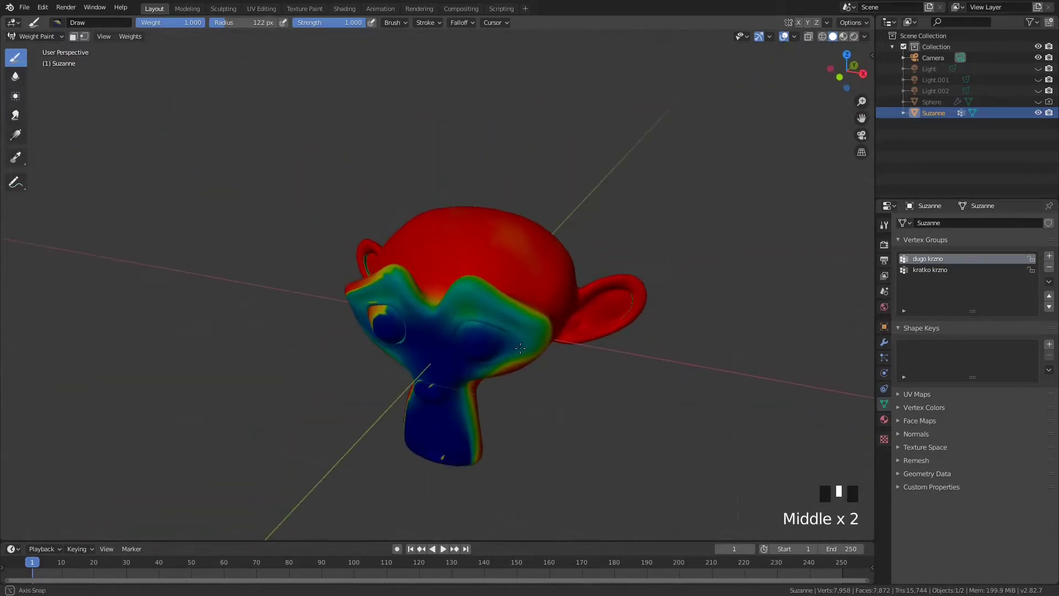
pyautogui.scroll(3, 468, 257)
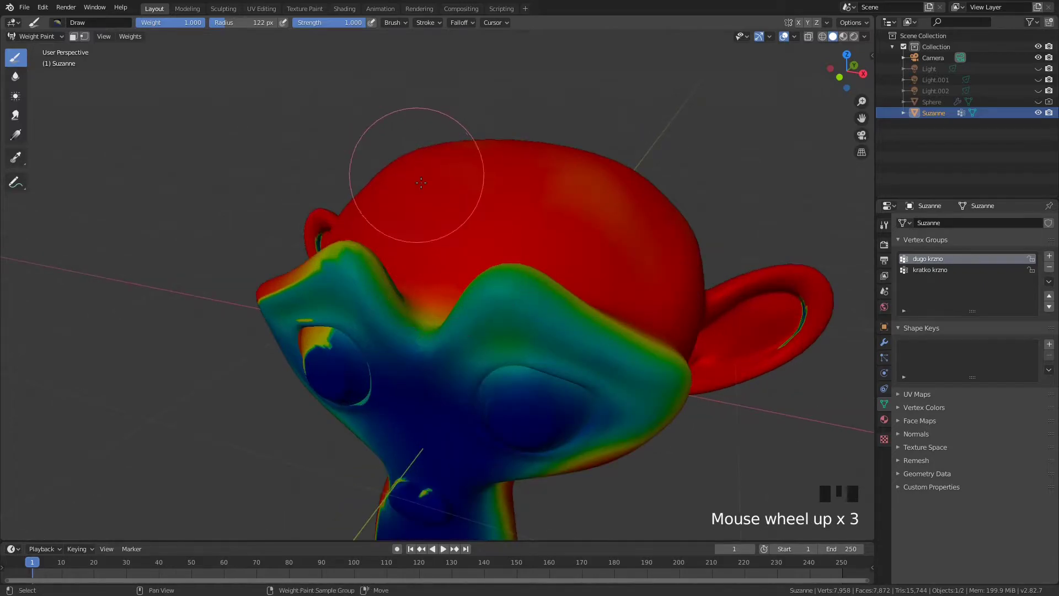
pyautogui.click(585, 179)
# Set the brush weight to 0.000 and radius to 67 px, and erase "dugo krzno" weight around the brow and one eye
pyautogui.scroll(-4, 571, 204)
pyautogui.keyDown('shift'); pyautogui.moveTo(567, 208); pyautogui.dragTo(498, 222, button='middle'); pyautogui.keyUp('shift')
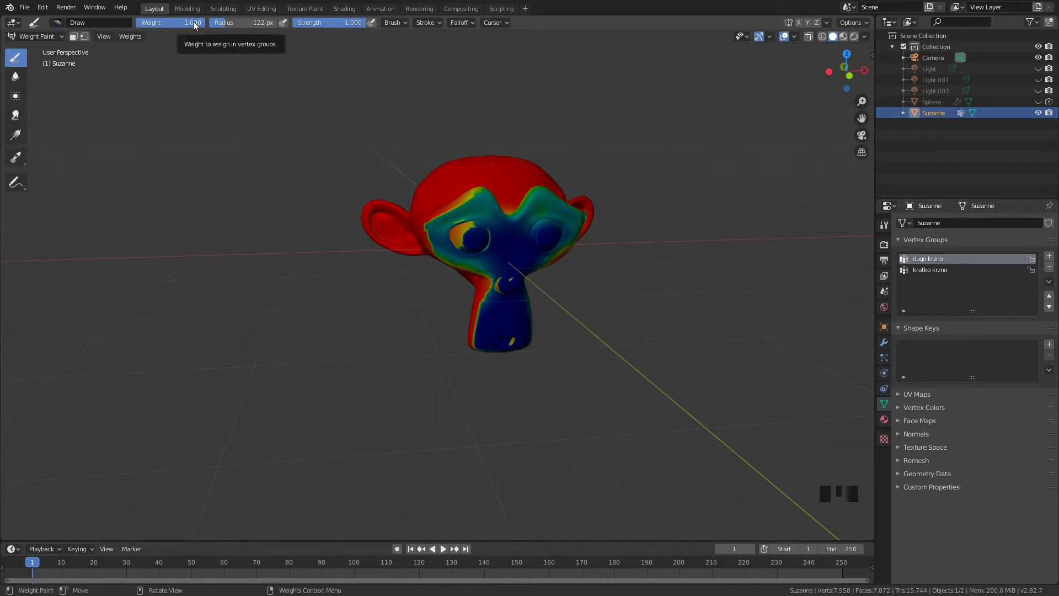
pyautogui.moveTo(193, 21); pyautogui.dragTo(194, 21)
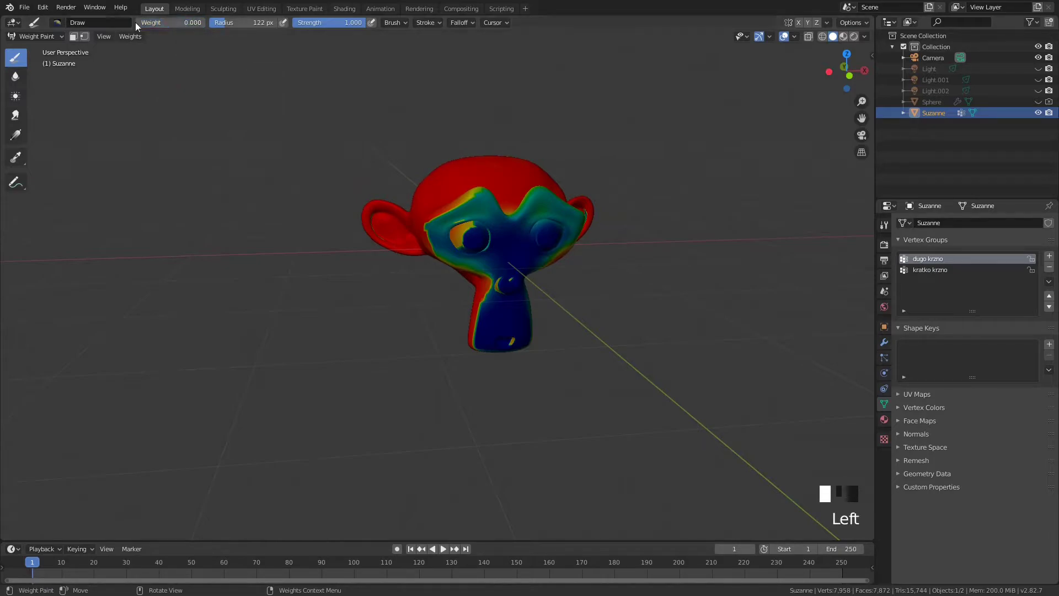
pyautogui.scroll(3, 520, 165)
pyautogui.keyDown('shift'); pyautogui.moveTo(508, 236); pyautogui.dragTo(425, 249, button='middle'); pyautogui.keyUp('shift')
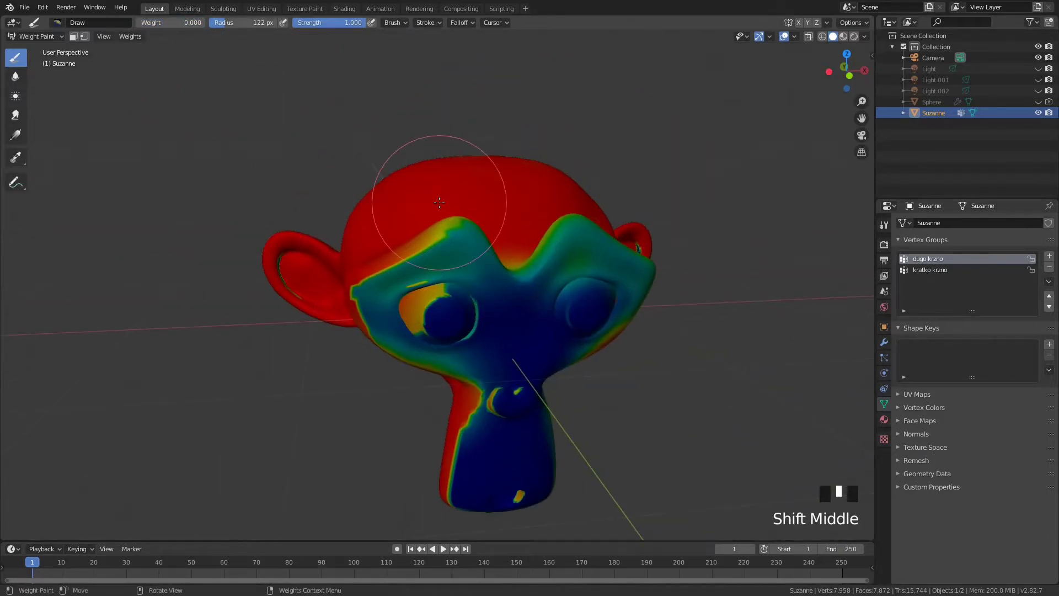
pyautogui.scroll(2, 429, 200)
pyautogui.moveTo(429, 200); pyautogui.dragTo(485, 237, button='middle')
pyautogui.moveTo(445, 138); pyautogui.dragTo(523, 254, button='middle')
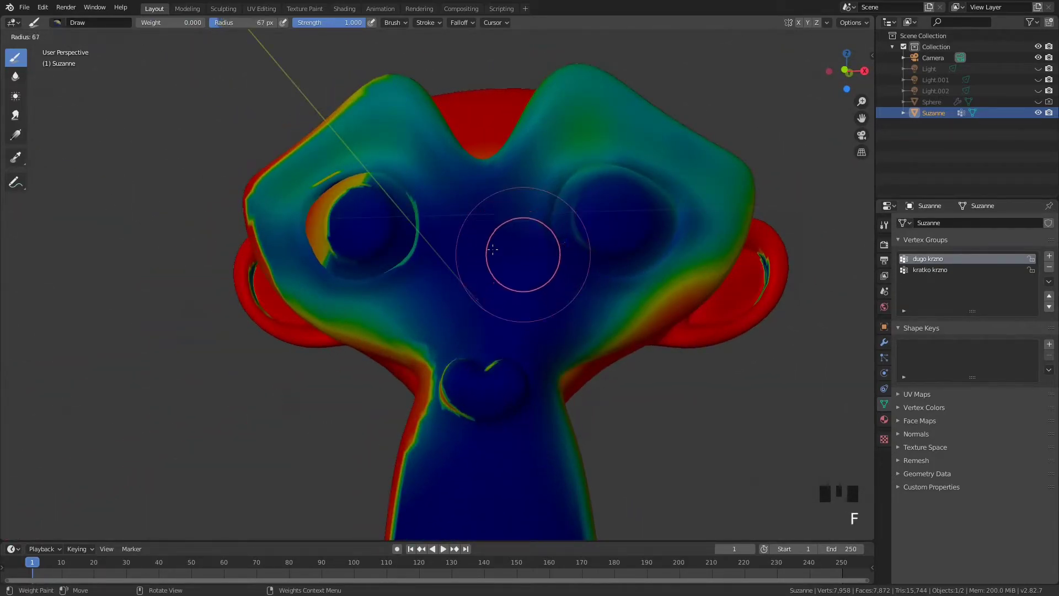
pyautogui.click(505, 221)
pyautogui.moveTo(508, 178); pyautogui.dragTo(540, 127)
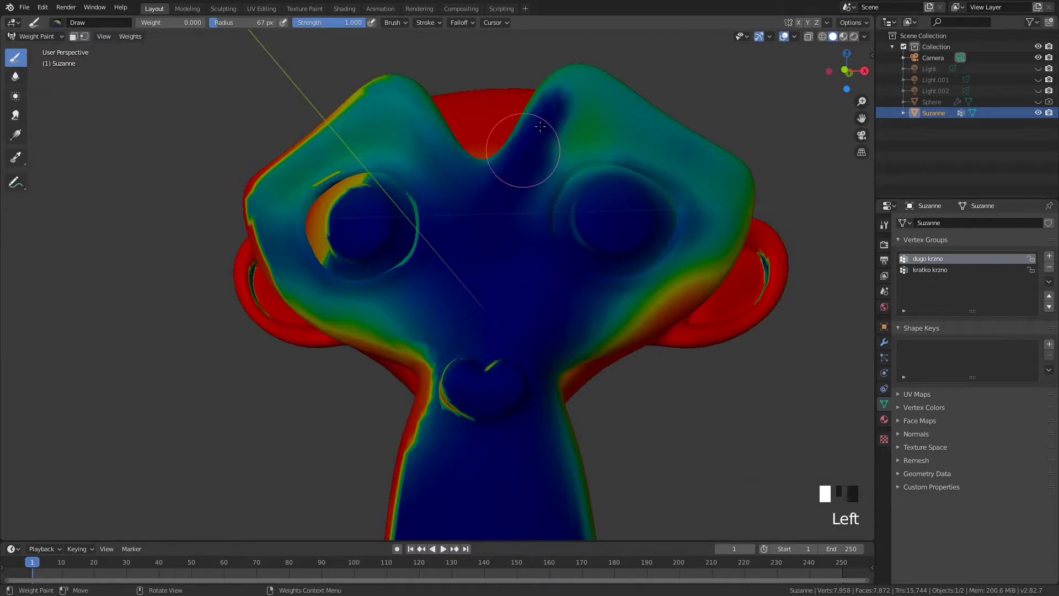
pyautogui.moveTo(472, 169)
pyautogui.mouseDown()
pyautogui.moveTo(408, 91)
pyautogui.moveTo(386, 95)
pyautogui.moveTo(297, 147)
pyautogui.moveTo(263, 191)
pyautogui.moveTo(260, 243)
pyautogui.moveTo(292, 284)
pyautogui.moveTo(315, 231)
pyautogui.mouseUp()
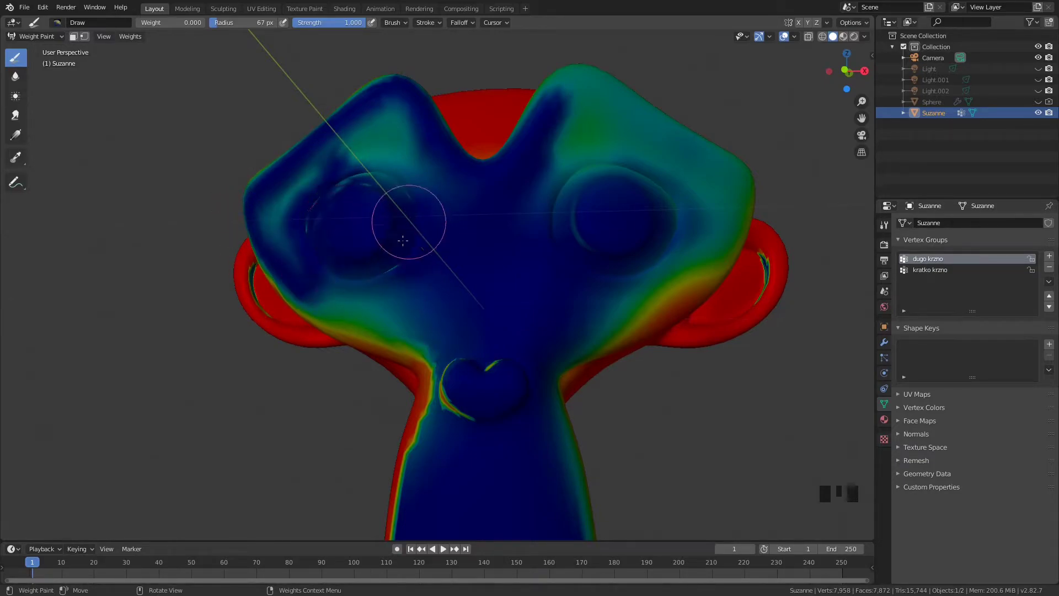
# Erase the "dugo krzno" weight around both eyes, down one side of the face and along the front of the neck
pyautogui.moveTo(399, 237)
pyautogui.mouseDown()
pyautogui.moveTo(394, 180)
pyautogui.moveTo(326, 184)
pyautogui.moveTo(349, 137)
pyautogui.moveTo(269, 208)
pyautogui.moveTo(291, 182)
pyautogui.mouseUp()
pyautogui.moveTo(619, 216)
pyautogui.mouseDown()
pyautogui.moveTo(586, 177)
pyautogui.moveTo(567, 173)
pyautogui.mouseUp()
pyautogui.keyDown('shift'); pyautogui.moveTo(520, 296); pyautogui.dragTo(525, 198, button='middle'); pyautogui.keyUp('shift')
pyautogui.click(525, 199)
pyautogui.moveTo(483, 165)
pyautogui.mouseDown()
pyautogui.moveTo(397, 110)
pyautogui.moveTo(482, 166)
pyautogui.mouseUp()
pyautogui.moveTo(482, 165); pyautogui.dragTo(584, 181, button='middle')
pyautogui.moveTo(646, 223)
pyautogui.mouseDown()
pyautogui.moveTo(590, 366)
pyautogui.moveTo(590, 421)
pyautogui.moveTo(615, 282)
pyautogui.moveTo(609, 201)
pyautogui.moveTo(616, 215)
pyautogui.moveTo(557, 177)
pyautogui.moveTo(524, 129)
pyautogui.moveTo(579, 208)
pyautogui.moveTo(524, 99)
pyautogui.mouseUp()
pyautogui.keyDown('shift'); pyautogui.moveTo(524, 99); pyautogui.dragTo(500, 349, button='middle'); pyautogui.keyUp('shift')
pyautogui.moveTo(506, 240); pyautogui.dragTo(538, 177)
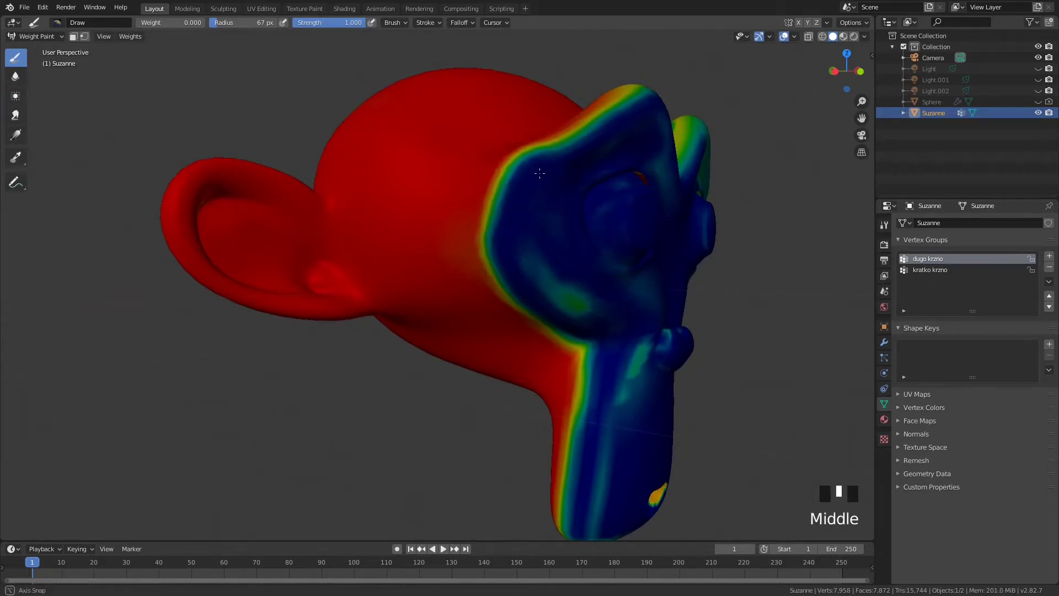
# Clear the "dugo krzno" weight from the brow ridge up to the hairline at brush weight 0.000
pyautogui.moveTo(539, 177); pyautogui.dragTo(571, 216, button='middle')
pyautogui.moveTo(677, 166)
pyautogui.mouseDown()
pyautogui.moveTo(626, 265)
pyautogui.moveTo(579, 307)
pyautogui.moveTo(662, 190)
pyautogui.moveTo(549, 329)
pyautogui.mouseUp()
pyautogui.moveTo(603, 253); pyautogui.dragTo(586, 344, button='middle')
pyautogui.moveTo(585, 344)
pyautogui.mouseDown()
pyautogui.moveTo(574, 243)
pyautogui.moveTo(583, 227)
pyautogui.mouseUp()
pyautogui.moveTo(583, 227); pyautogui.dragTo(592, 281, button='middle')
pyautogui.moveTo(592, 281)
pyautogui.mouseDown()
pyautogui.moveTo(527, 255)
pyautogui.moveTo(465, 189)
pyautogui.moveTo(354, 152)
pyautogui.moveTo(492, 223)
pyautogui.mouseUp()
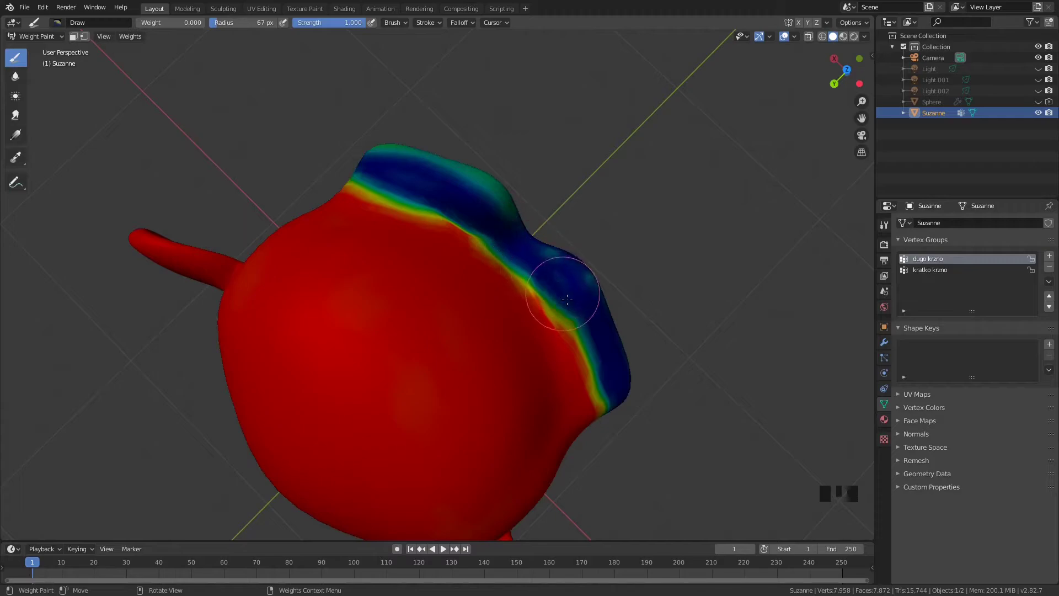
pyautogui.moveTo(557, 265)
pyautogui.mouseDown()
pyautogui.moveTo(485, 177)
pyautogui.moveTo(435, 160)
pyautogui.mouseUp()
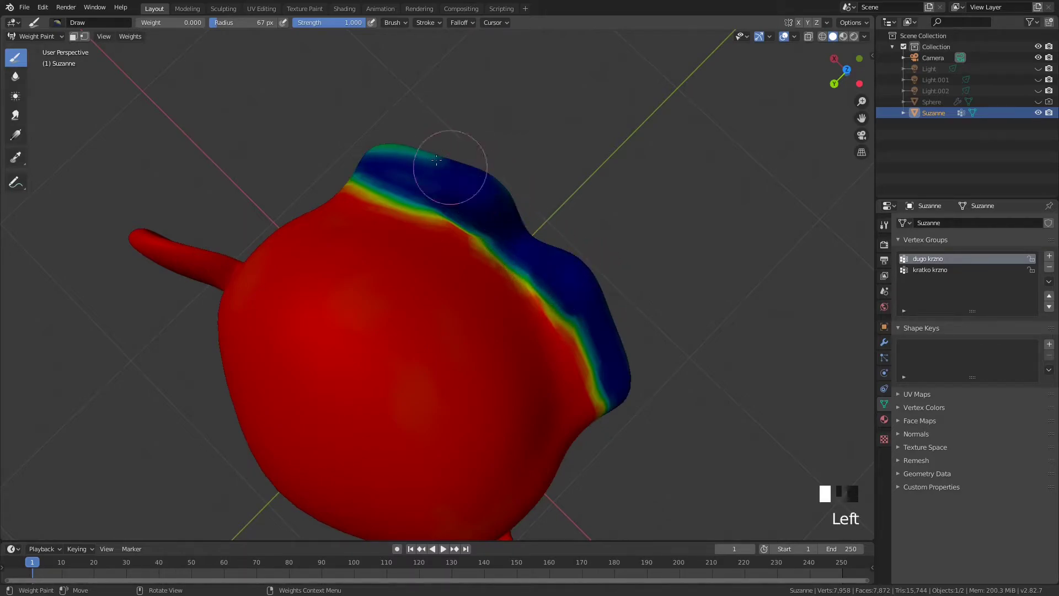
# Erase a spot on the side of the crown and repaint it at brush weight 1.000
pyautogui.moveTo(463, 177); pyautogui.dragTo(546, 246, button='middle')
pyautogui.keyDown('shift'); pyautogui.moveTo(283, 257); pyautogui.dragTo(532, 279, button='middle'); pyautogui.keyUp('shift')
pyautogui.click(473, 221)
pyautogui.moveTo(468, 223); pyautogui.dragTo(380, 333, button='middle')
pyautogui.moveTo(744, 221); pyautogui.dragTo(634, 276, button='middle')
pyautogui.keyDown('shift'); pyautogui.moveTo(634, 276); pyautogui.dragTo(510, 341, button='middle'); pyautogui.keyUp('shift')
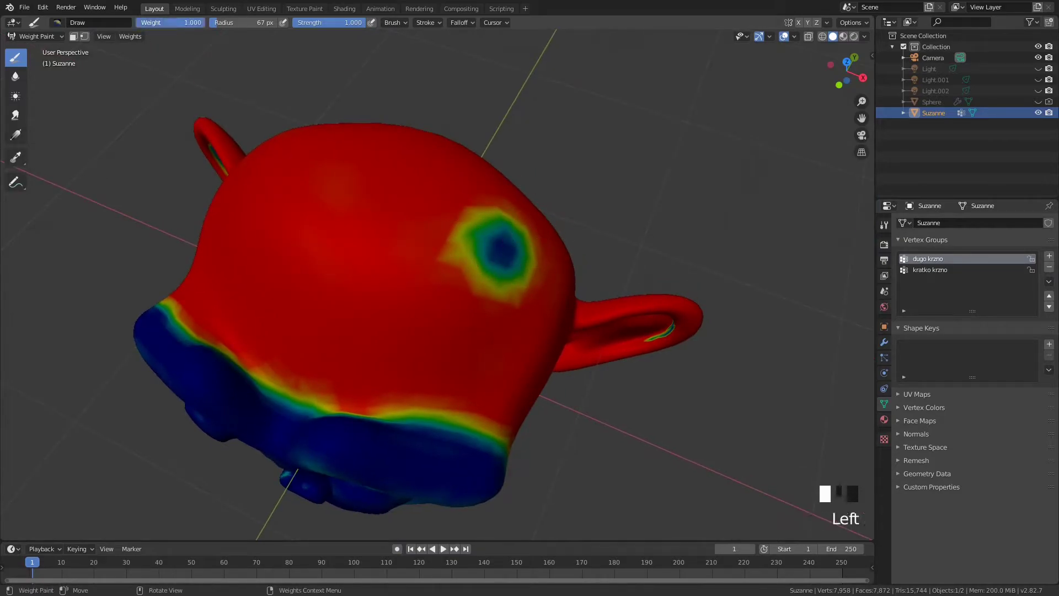
pyautogui.moveTo(463, 243)
pyautogui.mouseDown()
pyautogui.moveTo(472, 256)
pyautogui.moveTo(506, 226)
pyautogui.moveTo(513, 269)
pyautogui.mouseUp()
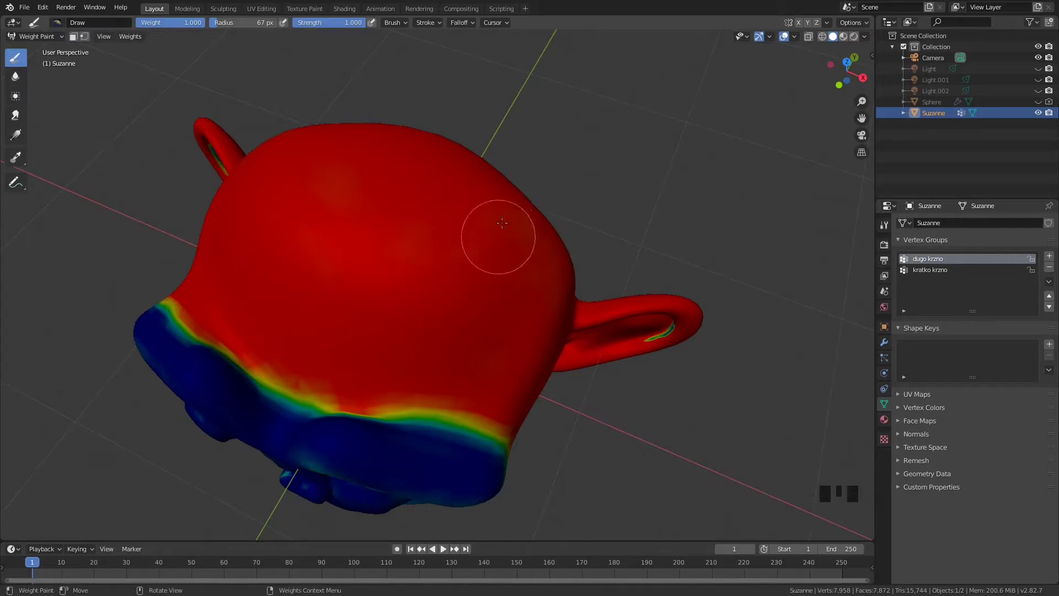
# Set the brush weight to 0.000 and erase leftover "dugo krzno" weight on the cheek, eye and brow
pyautogui.moveTo(193, 22); pyautogui.dragTo(162, 23)
pyautogui.keyDown('shift'); pyautogui.moveTo(454, 310); pyautogui.dragTo(518, 177, button='middle'); pyautogui.keyUp('shift')
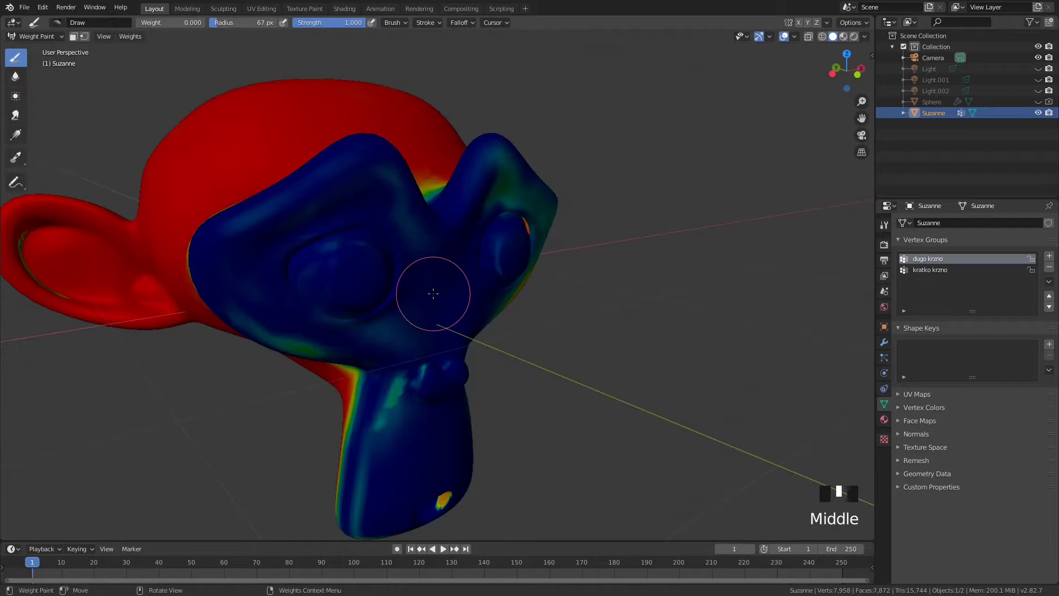
pyautogui.keyDown('shift'); pyautogui.moveTo(433, 293); pyautogui.dragTo(597, 214, button='middle'); pyautogui.keyUp('shift')
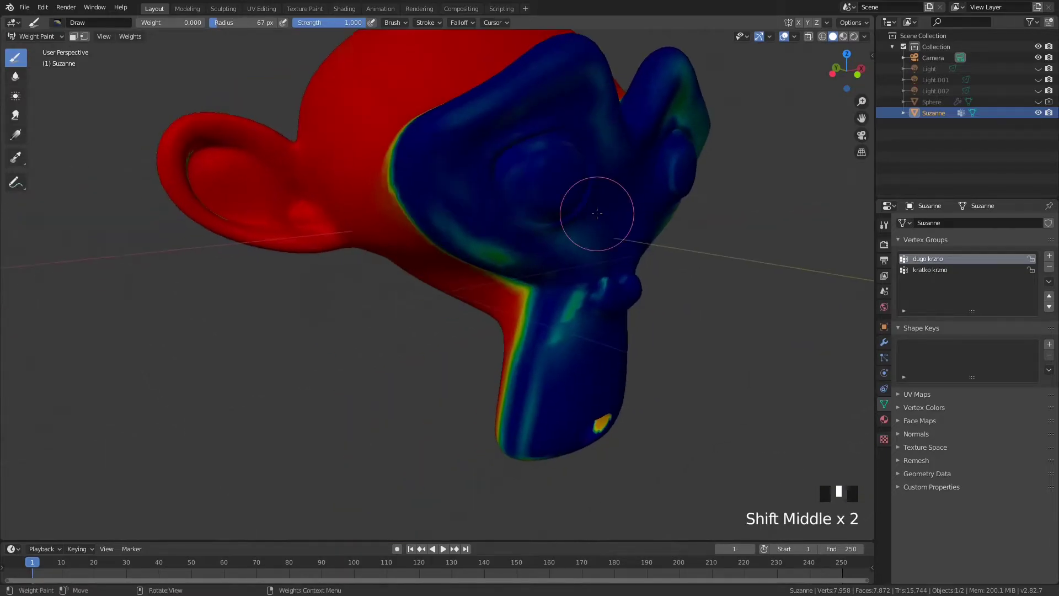
pyautogui.moveTo(430, 210); pyautogui.dragTo(506, 251)
pyautogui.moveTo(529, 211)
pyautogui.mouseDown(button='middle')
pyautogui.moveTo(549, 237)
pyautogui.moveTo(597, 182)
pyautogui.mouseUp(button='middle')
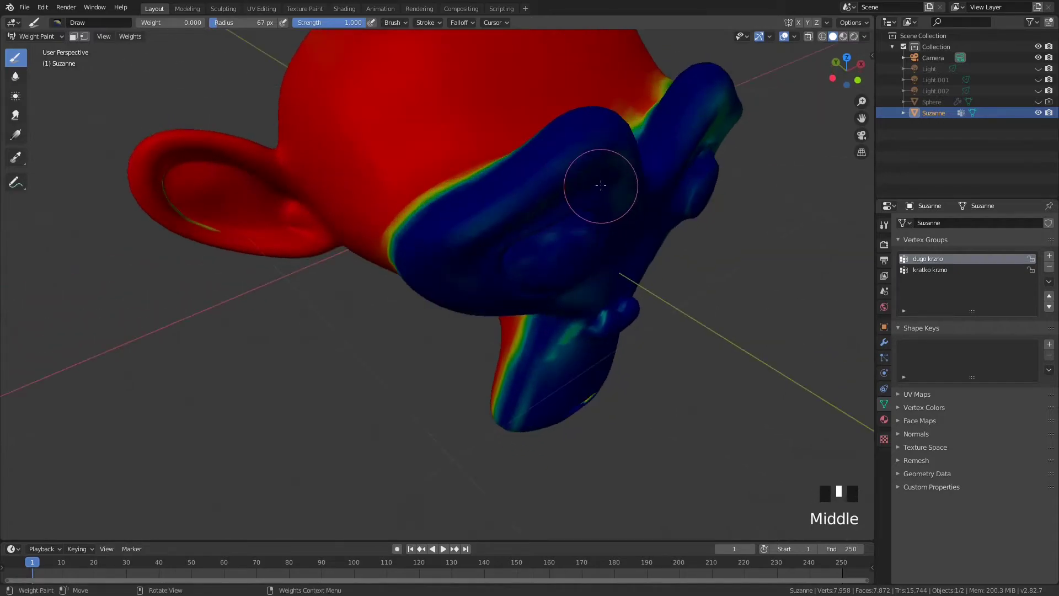
pyautogui.moveTo(598, 182); pyautogui.dragTo(618, 161)
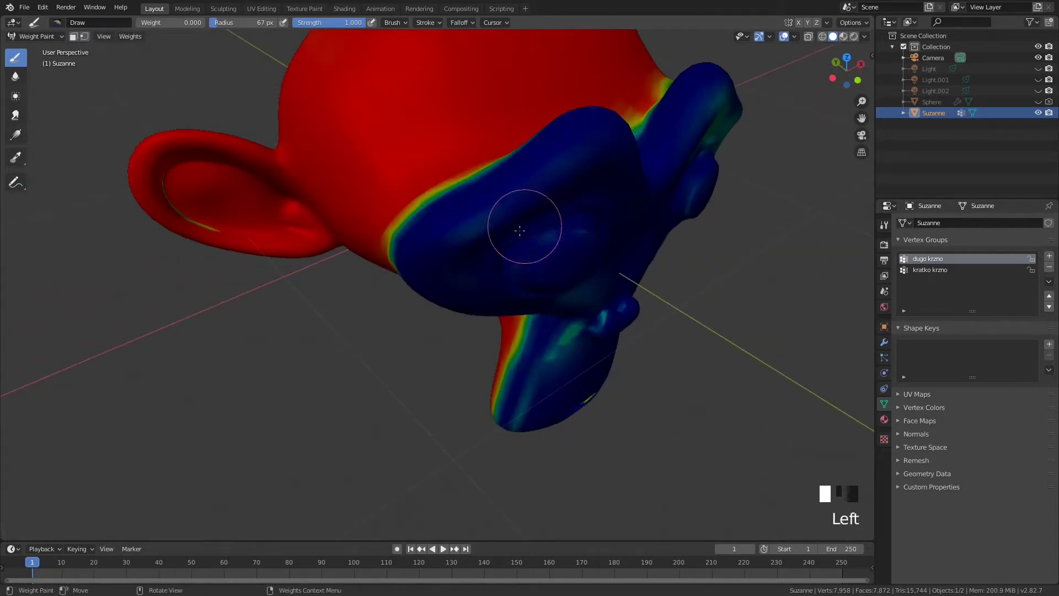
# Erase the leftover "dugo krzno" weight from the side of the jaw down the side of the neck
pyautogui.moveTo(498, 270)
pyautogui.mouseDown(button='middle')
pyautogui.moveTo(537, 208)
pyautogui.moveTo(534, 156)
pyautogui.mouseUp(button='middle')
pyautogui.moveTo(534, 156); pyautogui.dragTo(526, 214)
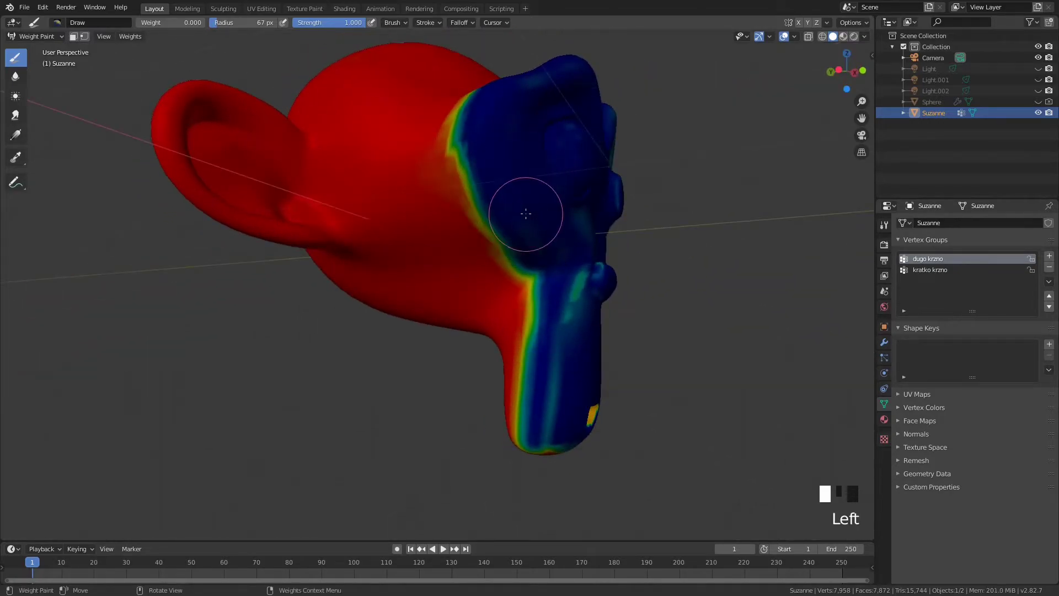
pyautogui.moveTo(562, 266)
pyautogui.mouseDown()
pyautogui.moveTo(576, 304)
pyautogui.moveTo(547, 364)
pyautogui.moveTo(543, 423)
pyautogui.mouseUp()
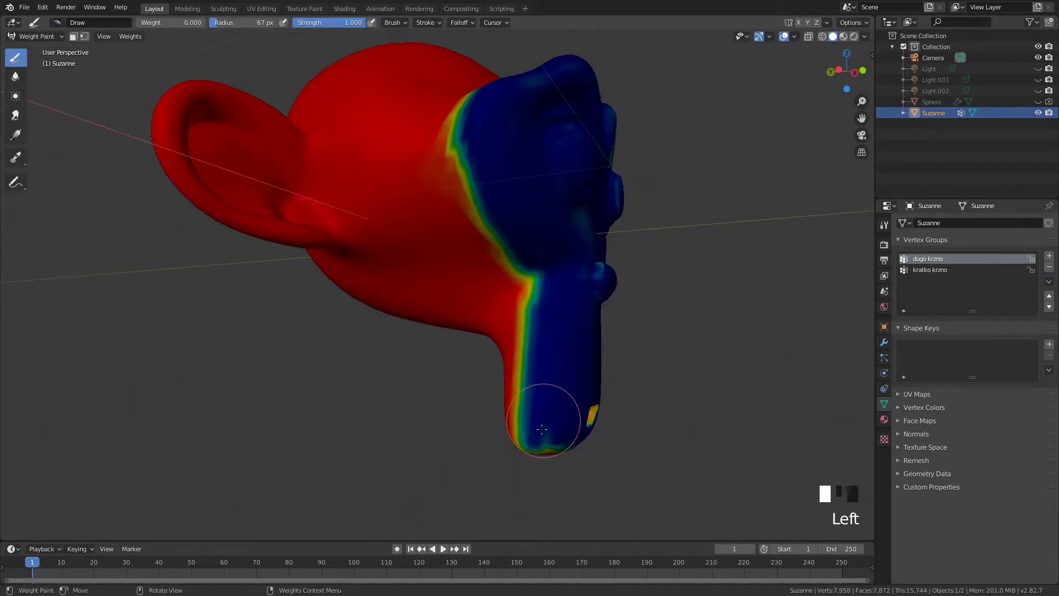
# Erase the leftover "dugo krzno" weight around the mouth, chin and lower edge of the muzzle at brush weight 0.000
pyautogui.moveTo(544, 433); pyautogui.dragTo(559, 279, button='middle')
pyautogui.moveTo(560, 279)
pyautogui.mouseDown()
pyautogui.moveTo(570, 274)
pyautogui.moveTo(637, 399)
pyautogui.mouseUp()
pyautogui.moveTo(637, 399)
pyautogui.mouseDown(button='middle')
pyautogui.moveTo(645, 205)
pyautogui.moveTo(631, 328)
pyautogui.moveTo(525, 303)
pyautogui.mouseUp(button='middle')
pyautogui.moveTo(524, 303); pyautogui.dragTo(523, 298)
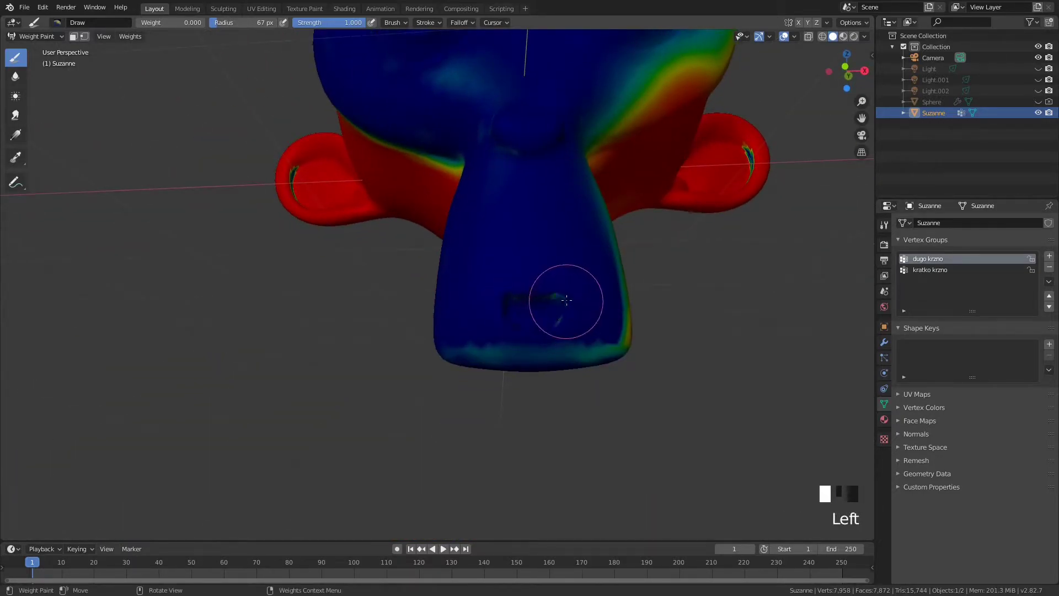
pyautogui.moveTo(567, 322)
pyautogui.mouseDown()
pyautogui.moveTo(475, 345)
pyautogui.moveTo(656, 349)
pyautogui.mouseUp()
pyautogui.moveTo(587, 356); pyautogui.dragTo(390, 355, button='middle')
pyautogui.moveTo(390, 355)
pyautogui.mouseDown()
pyautogui.moveTo(389, 177)
pyautogui.moveTo(371, 206)
pyautogui.moveTo(366, 182)
pyautogui.moveTo(376, 175)
pyautogui.mouseUp()
pyautogui.moveTo(401, 328); pyautogui.dragTo(415, 387)
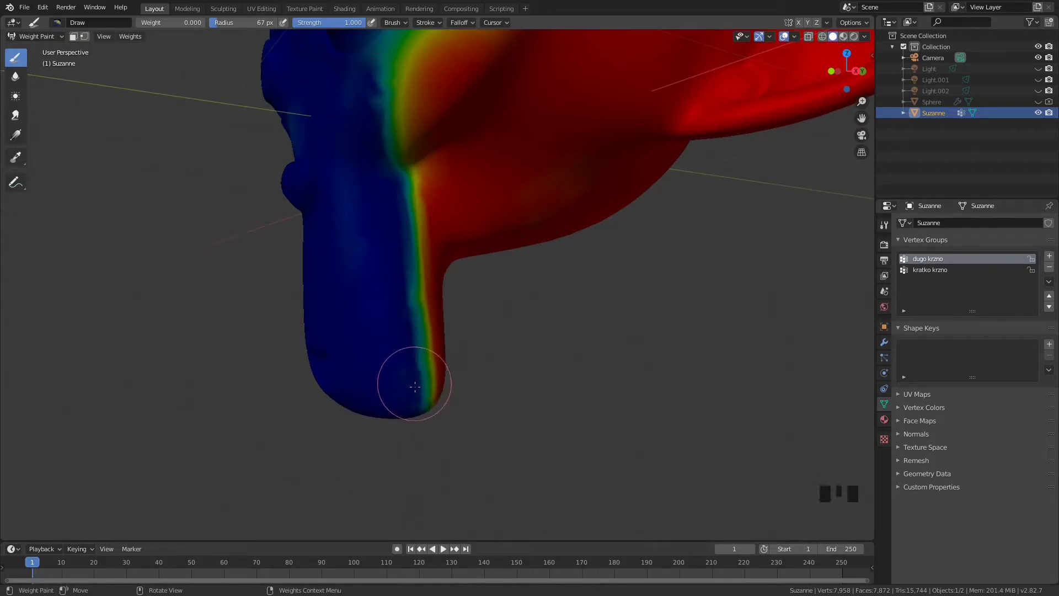
# Erase the leftover "dugo krzno" weight from the left cheek, around the left eye and up to the outer brow
pyautogui.moveTo(406, 285); pyautogui.dragTo(485, 326, button='middle')
pyautogui.moveTo(522, 249); pyautogui.dragTo(579, 236)
pyautogui.moveTo(579, 236); pyautogui.dragTo(516, 250, button='middle')
pyautogui.moveTo(488, 243)
pyautogui.mouseDown()
pyautogui.moveTo(509, 201)
pyautogui.moveTo(524, 112)
pyautogui.moveTo(547, 99)
pyautogui.mouseUp()
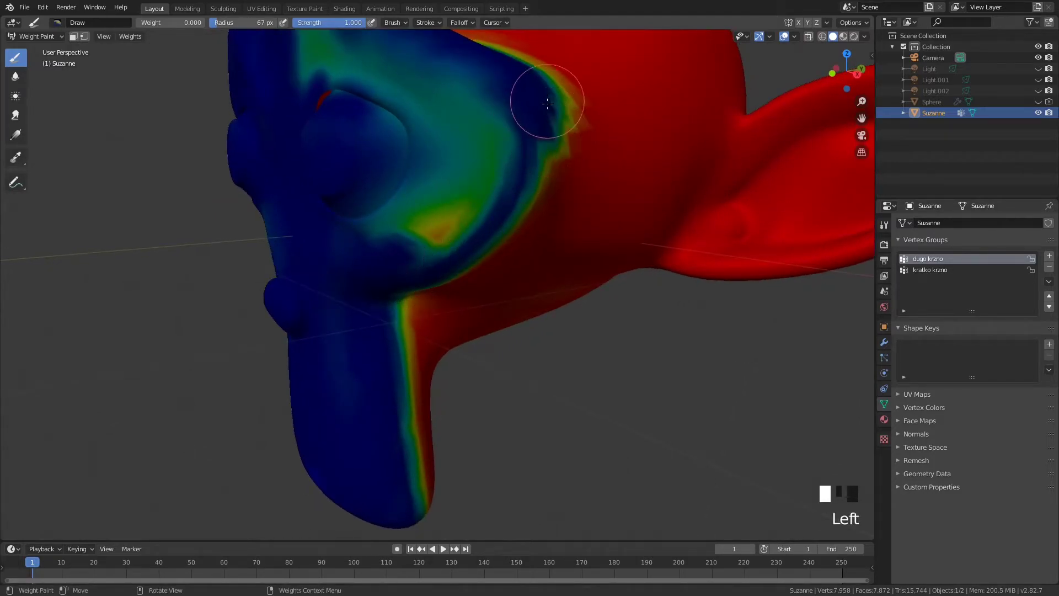
pyautogui.moveTo(551, 102)
pyautogui.mouseDown(button='middle')
pyautogui.moveTo(517, 123)
pyautogui.moveTo(468, 123)
pyautogui.mouseUp(button='middle')
pyautogui.moveTo(468, 123)
pyautogui.mouseDown()
pyautogui.moveTo(429, 238)
pyautogui.moveTo(463, 175)
pyautogui.moveTo(378, 200)
pyautogui.moveTo(447, 115)
pyautogui.moveTo(413, 111)
pyautogui.mouseUp()
# Clean the remaining faint "dugo krzno" weight off both brows, the eye sockets, the cheeks and the nose area
pyautogui.moveTo(414, 110)
pyautogui.keyDown('shift'); pyautogui.mouseDown(button='middle')
pyautogui.moveTo(504, 201)
pyautogui.moveTo(624, 163)
pyautogui.moveTo(639, 290)
pyautogui.mouseUp(button='middle'); pyautogui.keyUp('shift')
pyautogui.moveTo(639, 291)
pyautogui.mouseDown()
pyautogui.moveTo(610, 248)
pyautogui.moveTo(508, 189)
pyautogui.moveTo(484, 196)
pyautogui.moveTo(586, 264)
pyautogui.moveTo(652, 254)
pyautogui.moveTo(554, 330)
pyautogui.mouseUp()
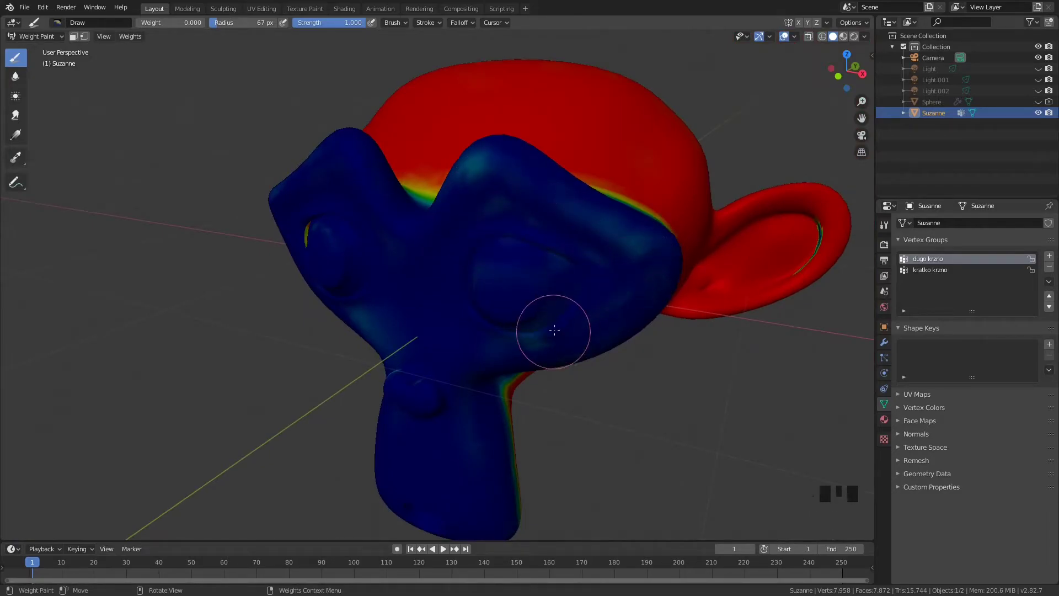
pyautogui.moveTo(486, 174); pyautogui.dragTo(651, 265)
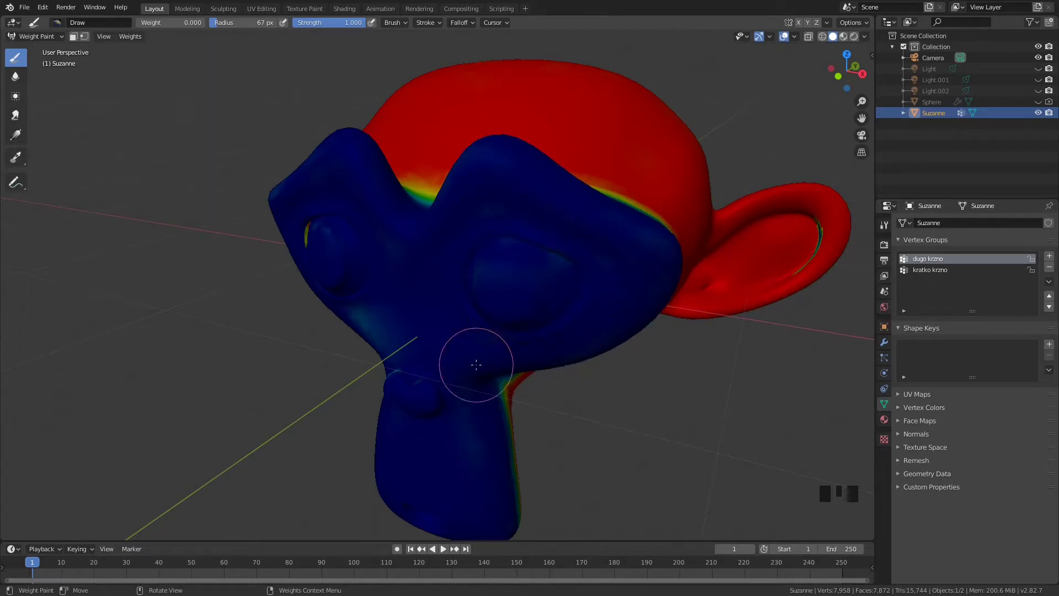
pyautogui.moveTo(476, 365); pyautogui.dragTo(463, 275, button='middle')
pyautogui.click(462, 275)
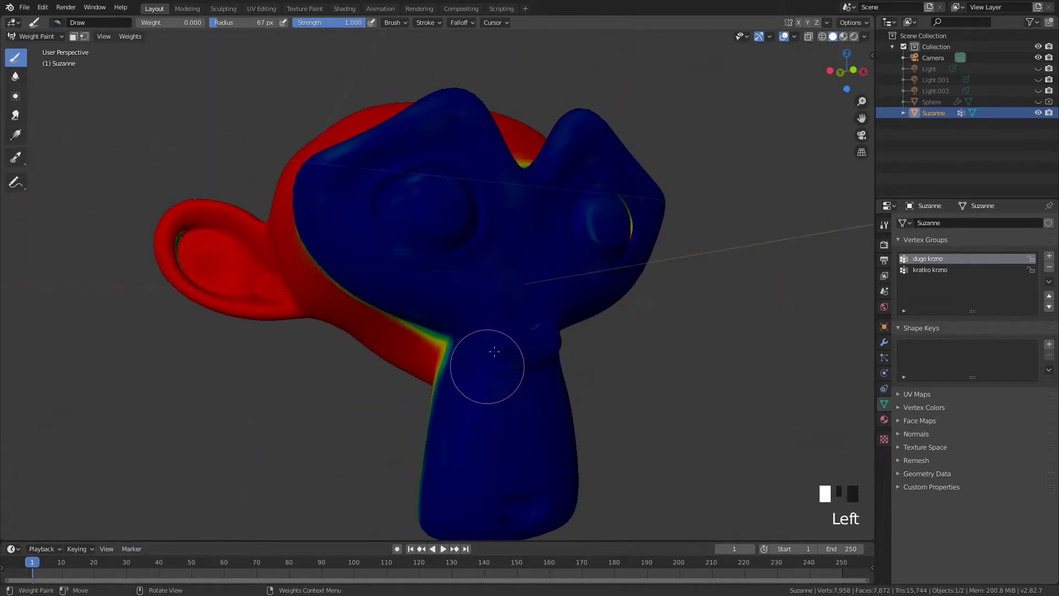
pyautogui.keyDown('shift'); pyautogui.moveTo(539, 356); pyautogui.dragTo(568, 260, button='middle'); pyautogui.keyUp('shift')
pyautogui.click(501, 331)
pyautogui.moveTo(502, 331)
pyautogui.mouseDown(button='middle')
pyautogui.moveTo(530, 287)
pyautogui.moveTo(621, 243)
pyautogui.moveTo(614, 321)
pyautogui.moveTo(478, 254)
pyautogui.moveTo(570, 284)
pyautogui.mouseUp(button='middle')
pyautogui.click(482, 243)
pyautogui.click(522, 317)
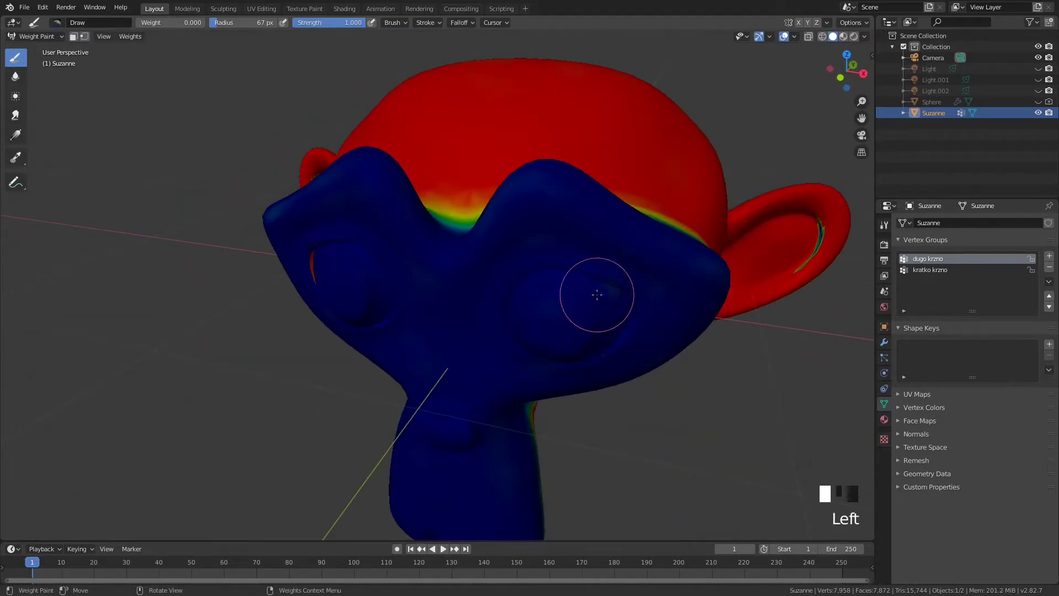
pyautogui.moveTo(585, 323)
pyautogui.mouseDown(button='middle')
pyautogui.moveTo(548, 303)
pyautogui.moveTo(548, 272)
pyautogui.mouseUp(button='middle')
pyautogui.click(437, 237)
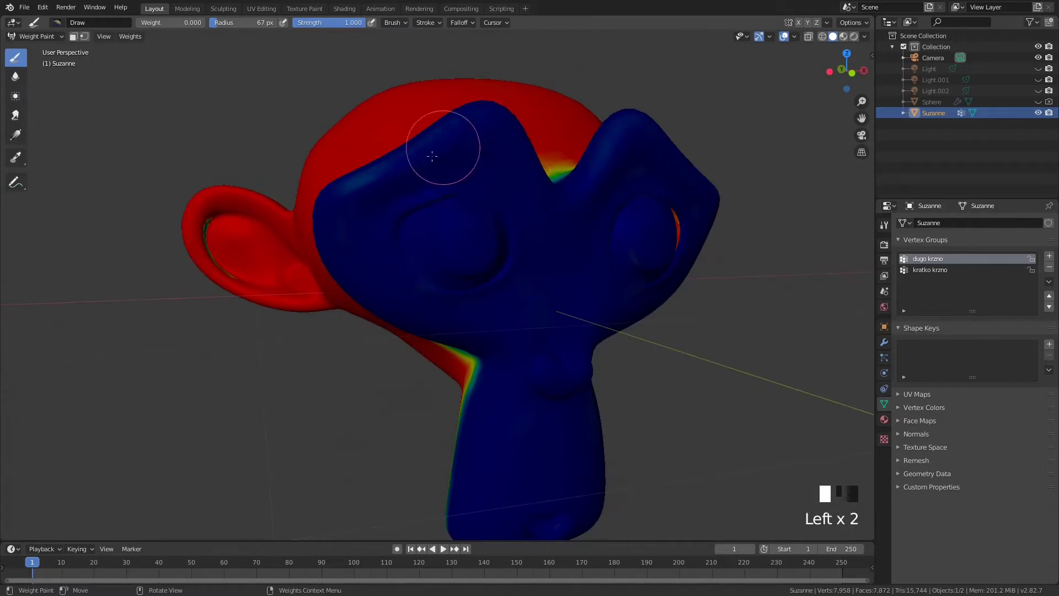
# Set the brush weight to 1.000 and fill the notch in the "dugo krzno" border at the side of the jaw
pyautogui.moveTo(517, 336); pyautogui.dragTo(470, 333, button='middle')
pyautogui.scroll(-3, 539, 276)
pyautogui.keyDown('shift'); pyautogui.moveTo(610, 279); pyautogui.dragTo(413, 265, button='middle'); pyautogui.keyUp('shift')
pyautogui.keyDown('shift'); pyautogui.moveTo(388, 303); pyautogui.dragTo(445, 286, button='middle'); pyautogui.keyUp('shift')
pyautogui.scroll(5, 470, 291)
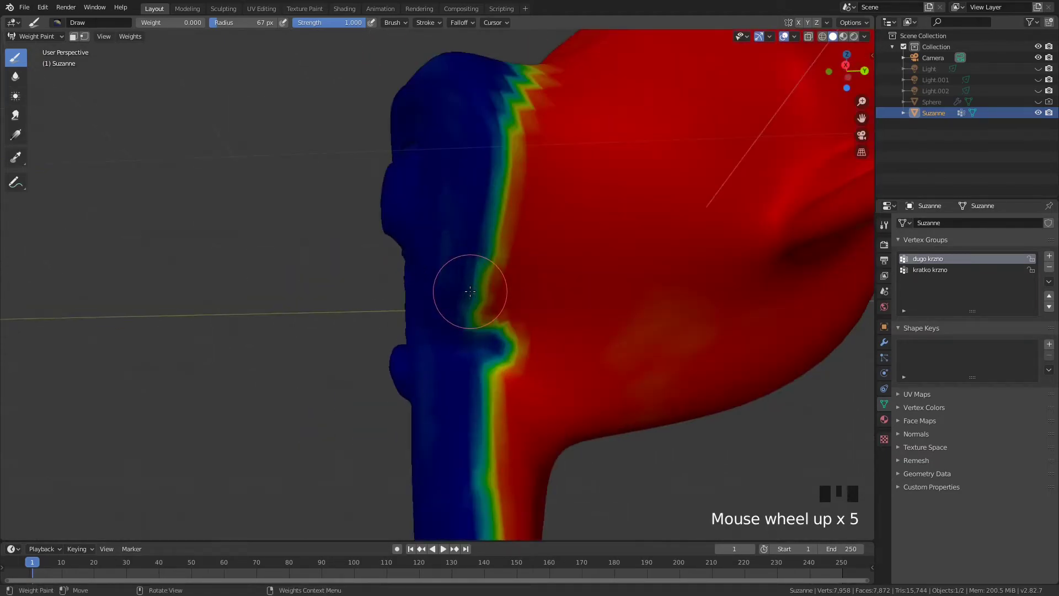
pyautogui.moveTo(161, 25); pyautogui.dragTo(204, 24)
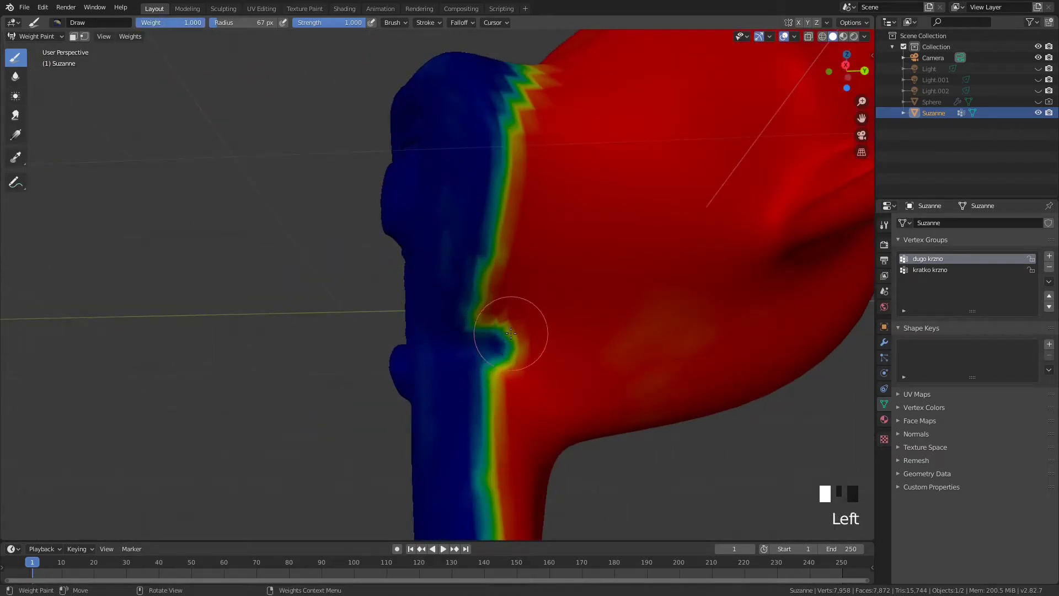
pyautogui.moveTo(512, 332); pyautogui.dragTo(505, 358)
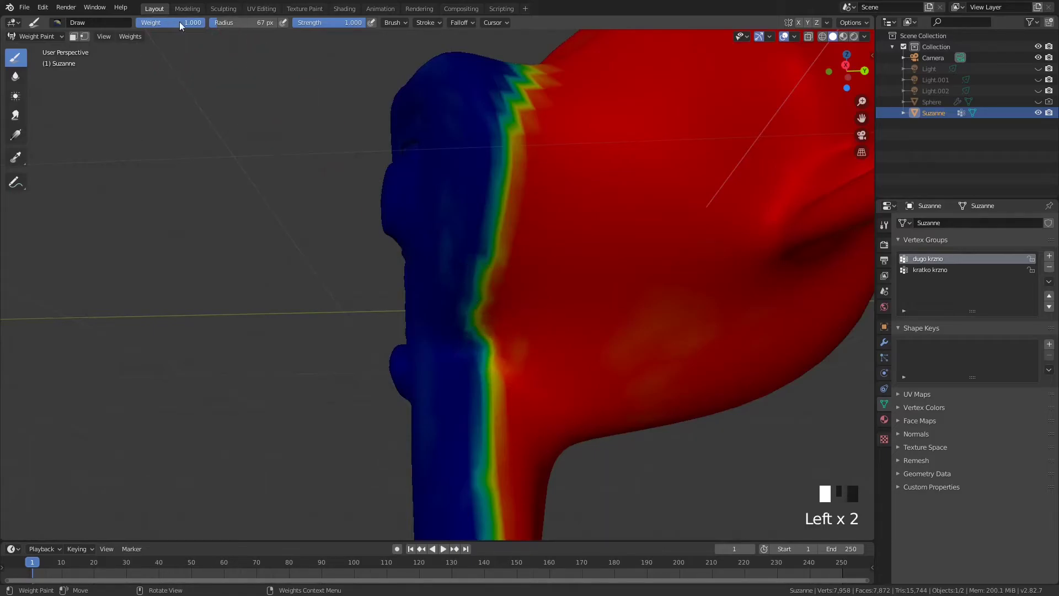
# Set the brush weight back to 0.000 and erase along the forehead edge of the "dugo krzno" area
pyautogui.scroll(-2, 541, 177)
pyautogui.moveTo(541, 177); pyautogui.dragTo(541, 315, button='middle')
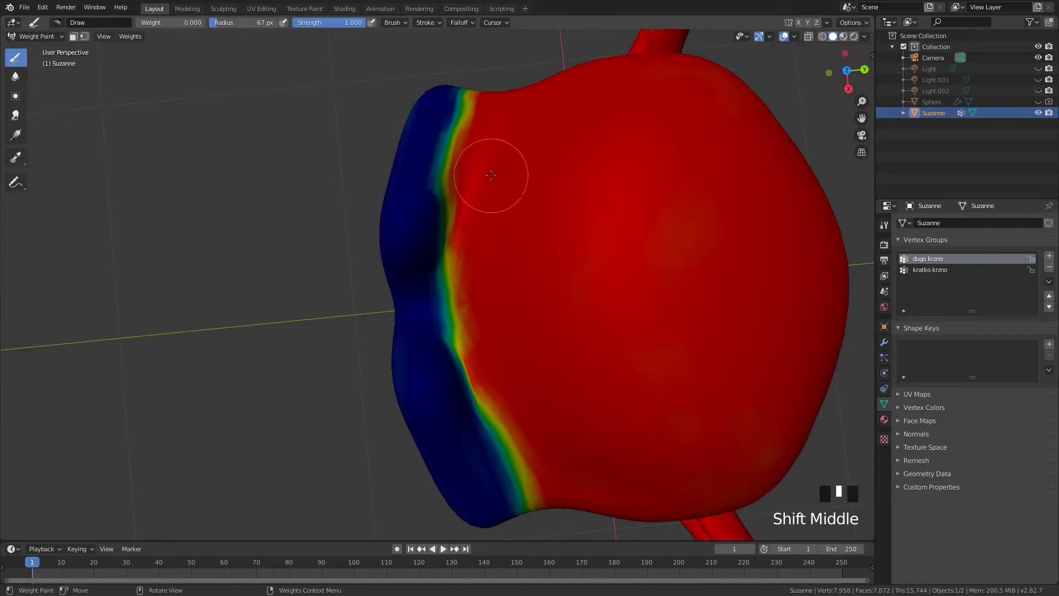
pyautogui.moveTo(465, 94)
pyautogui.mouseDown()
pyautogui.moveTo(447, 144)
pyautogui.moveTo(442, 276)
pyautogui.moveTo(480, 425)
pyautogui.moveTo(529, 507)
pyautogui.mouseUp()
pyautogui.moveTo(529, 507); pyautogui.dragTo(645, 289, button='middle')
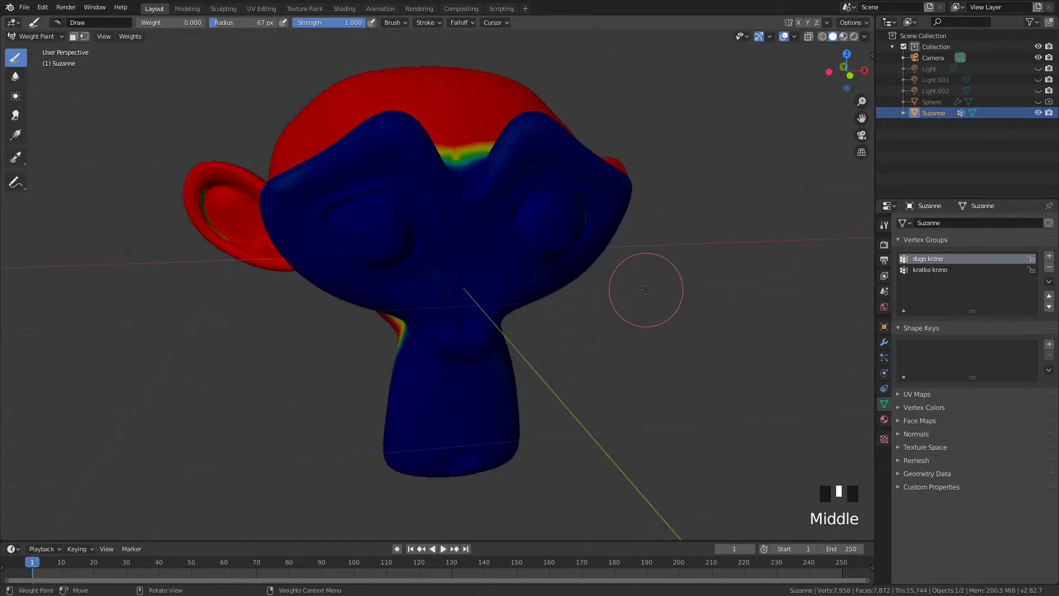
# Erase the "dugo krzno" weight along the whole rim of Suzanne's right ear
pyautogui.moveTo(512, 264); pyautogui.dragTo(576, 209, button='middle')
pyautogui.scroll(-1, 472, 244)
pyautogui.scroll(-1, 514, 252)
pyautogui.moveTo(594, 207)
pyautogui.mouseDown()
pyautogui.moveTo(571, 174)
pyautogui.moveTo(483, 138)
pyautogui.moveTo(442, 167)
pyautogui.moveTo(421, 220)
pyautogui.moveTo(465, 287)
pyautogui.moveTo(513, 309)
pyautogui.moveTo(651, 324)
pyautogui.mouseUp()
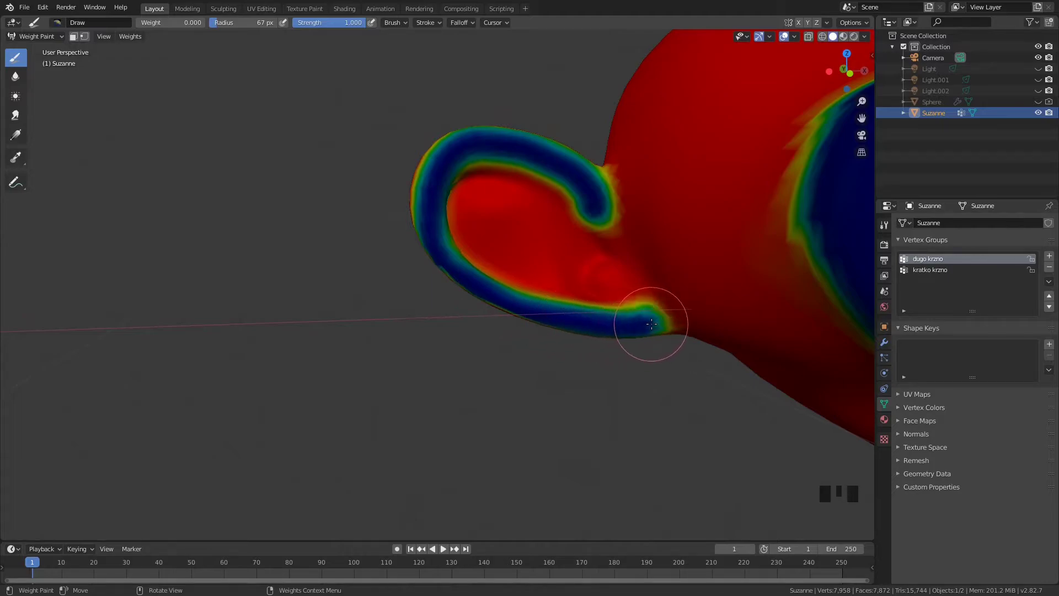
pyautogui.moveTo(604, 219)
pyautogui.mouseDown()
pyautogui.moveTo(618, 248)
pyautogui.moveTo(590, 260)
pyautogui.moveTo(618, 266)
pyautogui.moveTo(626, 280)
pyautogui.moveTo(600, 189)
pyautogui.moveTo(548, 147)
pyautogui.moveTo(465, 141)
pyautogui.mouseUp()
pyautogui.moveTo(438, 248)
pyautogui.mouseDown()
pyautogui.moveTo(480, 289)
pyautogui.moveTo(558, 314)
pyautogui.moveTo(669, 324)
pyautogui.mouseUp()
# Erase the "dugo krzno" weight from the outer surface and base of the right ear
pyautogui.moveTo(508, 267); pyautogui.dragTo(595, 223, button='middle')
pyautogui.moveTo(591, 210)
pyautogui.mouseDown()
pyautogui.moveTo(610, 236)
pyautogui.moveTo(606, 311)
pyautogui.mouseUp()
pyautogui.moveTo(606, 312); pyautogui.dragTo(616, 203, button='middle')
pyautogui.moveTo(616, 203)
pyautogui.mouseDown()
pyautogui.moveTo(590, 359)
pyautogui.moveTo(567, 419)
pyautogui.mouseUp()
pyautogui.moveTo(643, 237); pyautogui.dragTo(570, 325, button='middle')
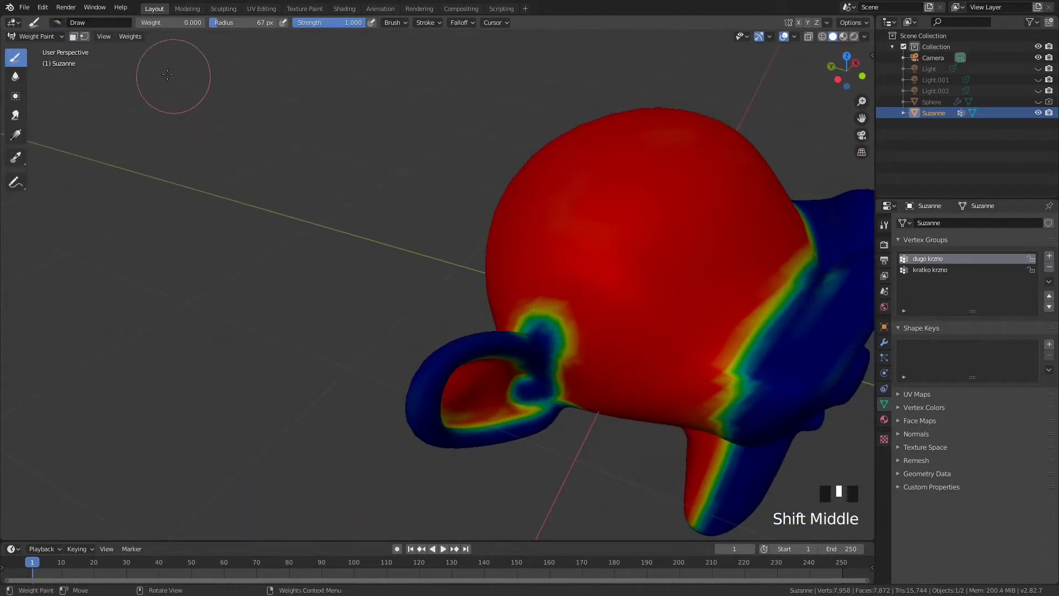
# Set the brush weight to 1.000 and repaint the head surface next to the base of the right ear
pyautogui.moveTo(159, 22); pyautogui.dragTo(221, 23)
pyautogui.moveTo(552, 334)
pyautogui.keyDown('shift'); pyautogui.mouseDown(button='middle')
pyautogui.moveTo(435, 265)
pyautogui.moveTo(515, 291)
pyautogui.mouseUp(button='middle'); pyautogui.keyUp('shift')
pyautogui.scroll(3, 435, 264)
pyautogui.moveTo(462, 255)
pyautogui.mouseDown()
pyautogui.moveTo(508, 289)
pyautogui.moveTo(440, 256)
pyautogui.moveTo(500, 295)
pyautogui.moveTo(516, 323)
pyautogui.mouseUp()
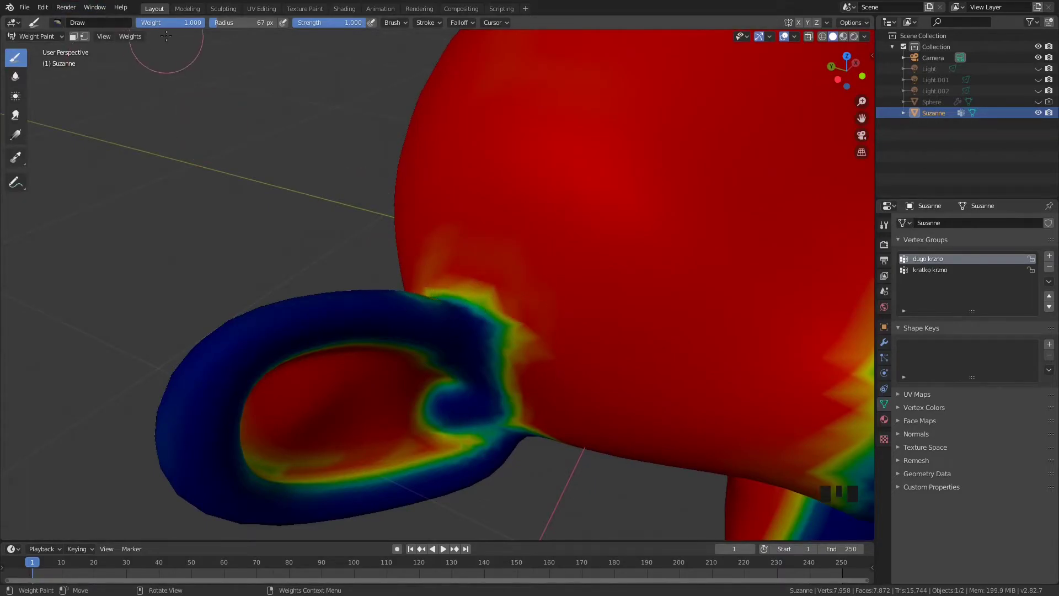
# Set the brush weight to 0.000 and erase the "dugo krzno" weight around the rim and base of the left ear
pyautogui.scroll(-4, 321, 160)
pyautogui.keyDown('shift'); pyautogui.moveTo(321, 160); pyautogui.dragTo(249, 52, button='middle'); pyautogui.keyUp('shift')
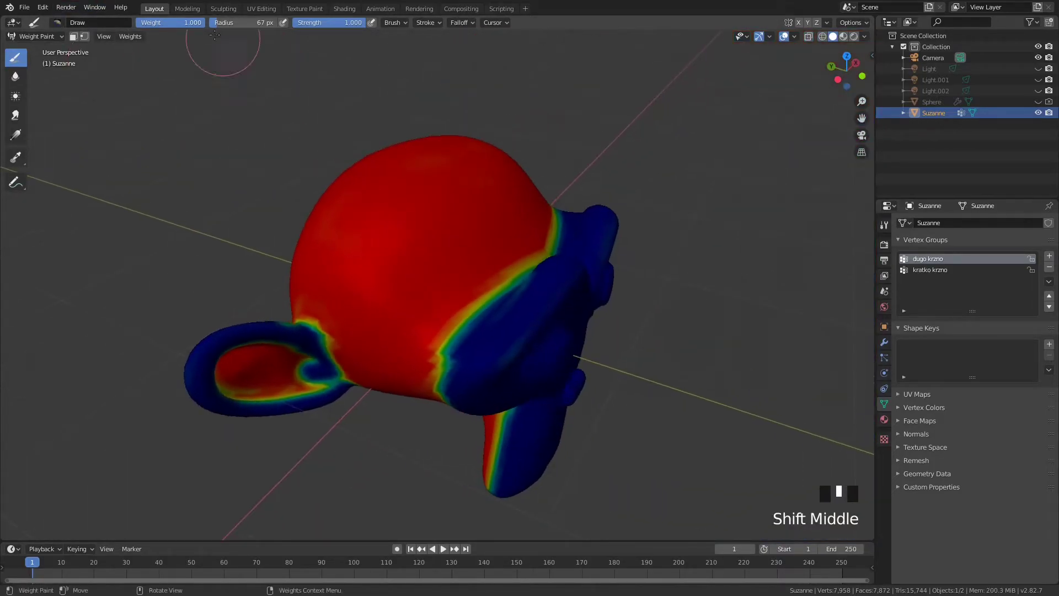
pyautogui.moveTo(186, 22); pyautogui.dragTo(119, 23)
pyautogui.moveTo(327, 221); pyautogui.dragTo(629, 194, button='middle')
pyautogui.moveTo(681, 234)
pyautogui.keyDown('shift'); pyautogui.mouseDown(button='middle')
pyautogui.moveTo(596, 132)
pyautogui.moveTo(504, 72)
pyautogui.mouseUp(button='middle'); pyautogui.keyUp('shift')
pyautogui.moveTo(465, 166); pyautogui.dragTo(524, 248, button='middle')
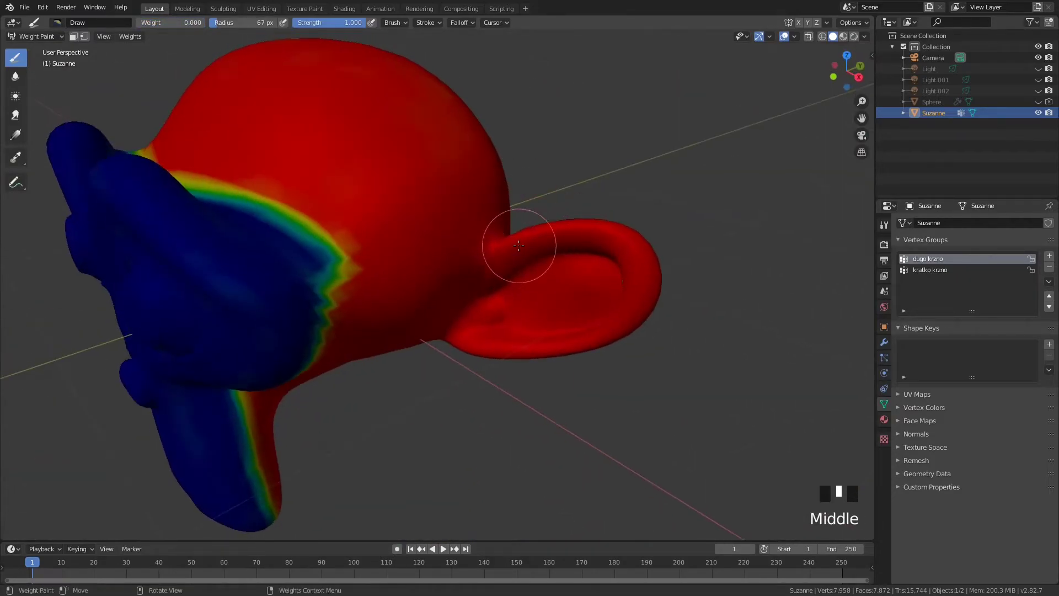
pyautogui.click(531, 240)
pyautogui.moveTo(531, 240)
pyautogui.mouseDown()
pyautogui.moveTo(614, 246)
pyautogui.moveTo(633, 307)
pyautogui.moveTo(591, 338)
pyautogui.moveTo(475, 349)
pyautogui.moveTo(472, 314)
pyautogui.moveTo(593, 334)
pyautogui.mouseUp()
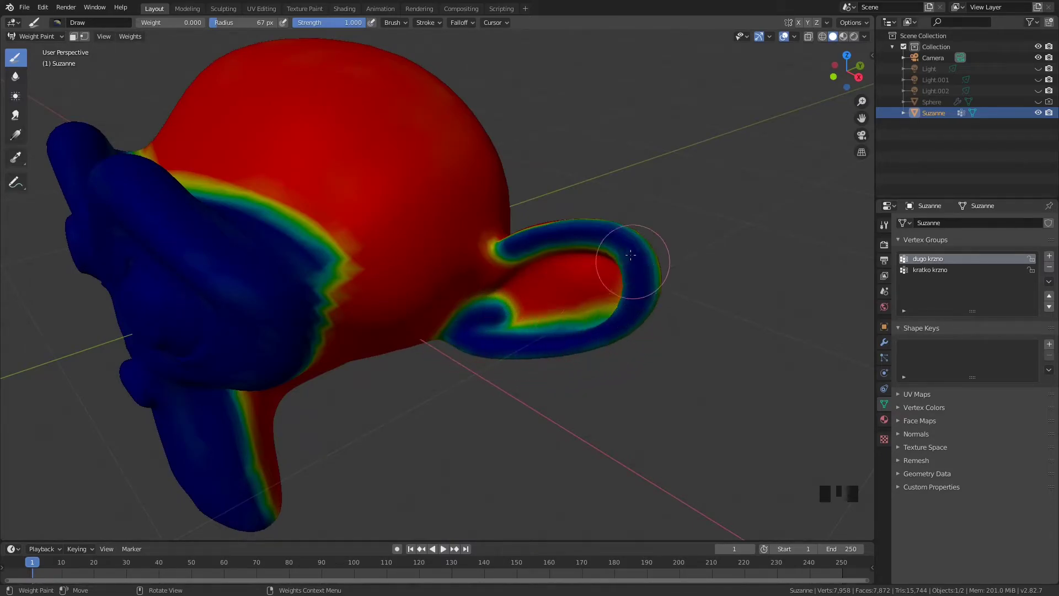
pyautogui.moveTo(554, 235)
pyautogui.mouseDown()
pyautogui.moveTo(488, 264)
pyautogui.moveTo(506, 257)
pyautogui.mouseUp()
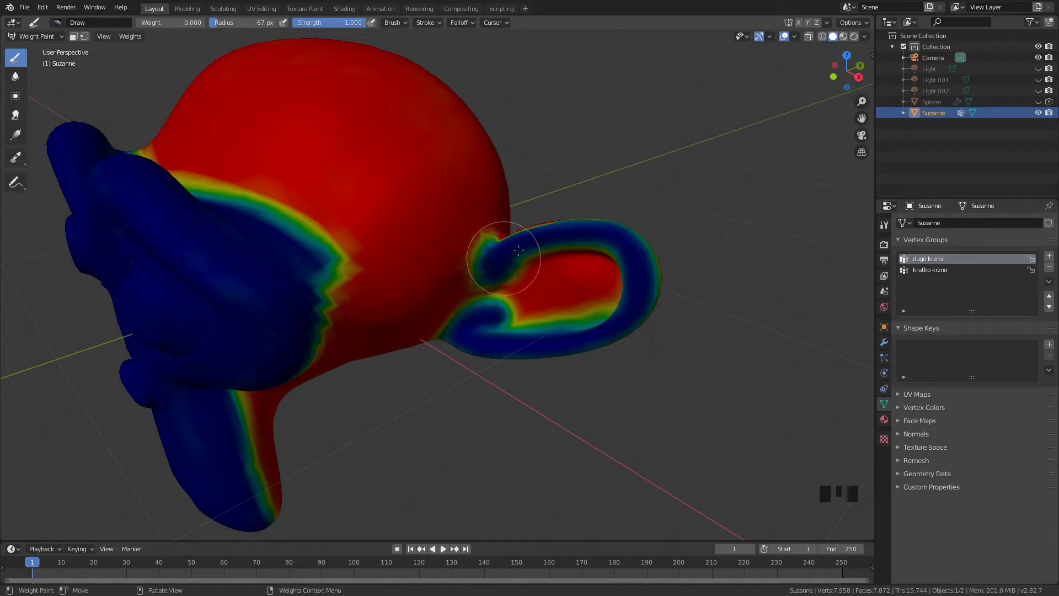
# Erase the "dugo krzno" weight from the back and inside of the left ear
pyautogui.moveTo(641, 292); pyautogui.dragTo(372, 236, button='middle')
pyautogui.moveTo(328, 207)
pyautogui.mouseDown()
pyautogui.moveTo(248, 201)
pyautogui.moveTo(232, 249)
pyautogui.moveTo(270, 286)
pyautogui.mouseUp()
pyautogui.moveTo(270, 286); pyautogui.dragTo(333, 197, button='middle')
pyautogui.moveTo(333, 196)
pyautogui.mouseDown()
pyautogui.moveTo(358, 241)
pyautogui.moveTo(389, 165)
pyautogui.mouseUp()
pyautogui.moveTo(389, 166); pyautogui.dragTo(459, 301, button='middle')
pyautogui.moveTo(461, 350); pyautogui.dragTo(623, 224, button='middle')
pyautogui.scroll(3, 598, 239)
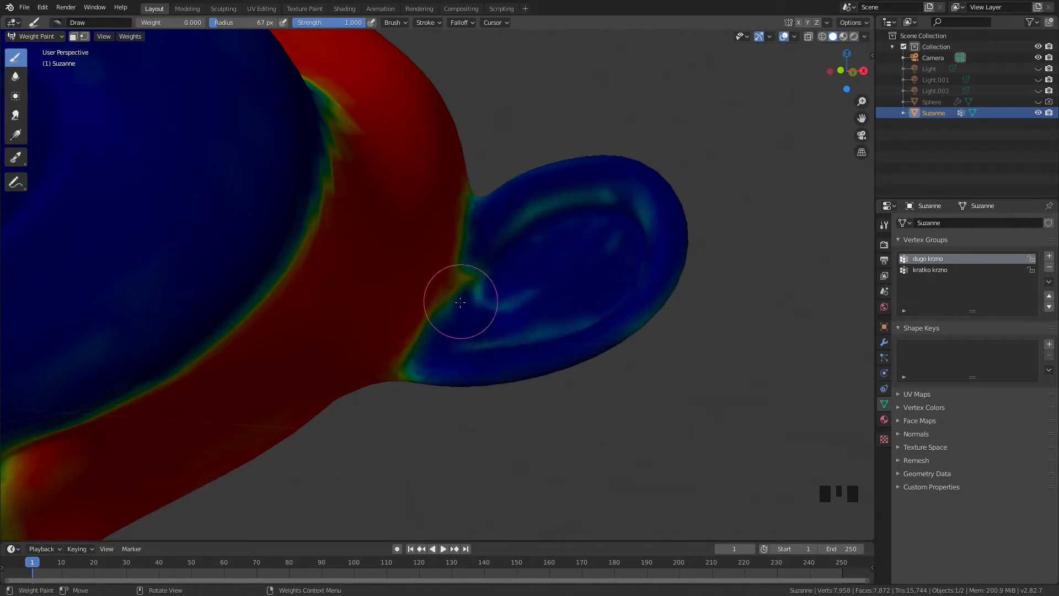
# Enlarge the brush radius to 126 px and erase the remaining "dugo krzno" weight inside both ears
pyautogui.press('f')
pyautogui.click(596, 279)
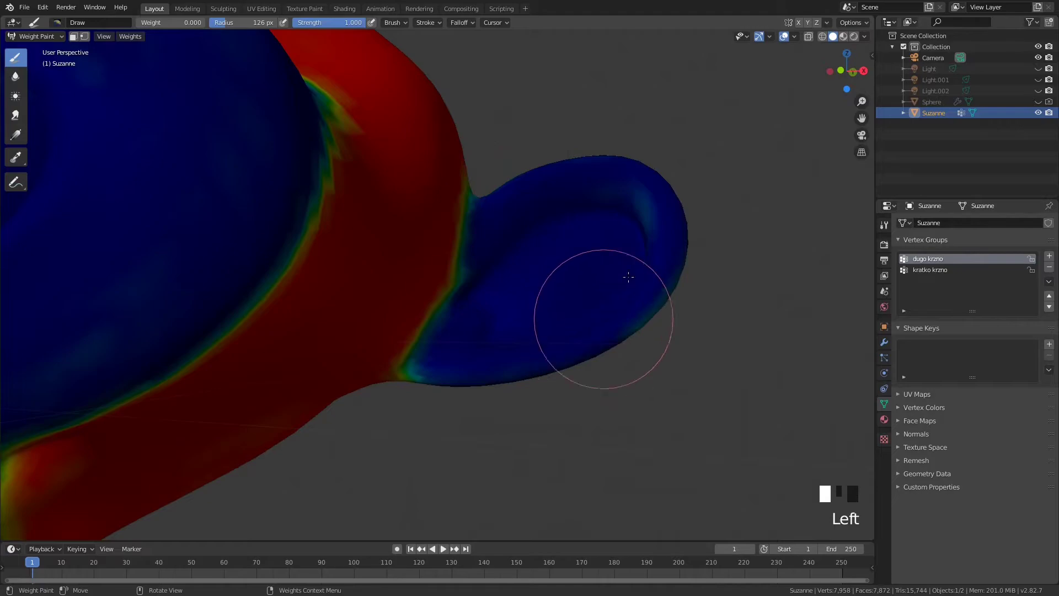
pyautogui.scroll(-4, 631, 201)
pyautogui.moveTo(631, 201)
pyautogui.keyDown('shift'); pyautogui.mouseDown(button='middle')
pyautogui.moveTo(628, 241)
pyautogui.moveTo(390, 260)
pyautogui.mouseUp(button='middle'); pyautogui.keyUp('shift')
pyautogui.scroll(6, 430, 268)
pyautogui.moveTo(430, 268)
pyautogui.mouseDown()
pyautogui.moveTo(397, 271)
pyautogui.moveTo(475, 276)
pyautogui.moveTo(485, 325)
pyautogui.moveTo(454, 241)
pyautogui.mouseUp()
pyautogui.moveTo(560, 346)
pyautogui.mouseDown()
pyautogui.moveTo(544, 379)
pyautogui.moveTo(422, 339)
pyautogui.mouseUp()
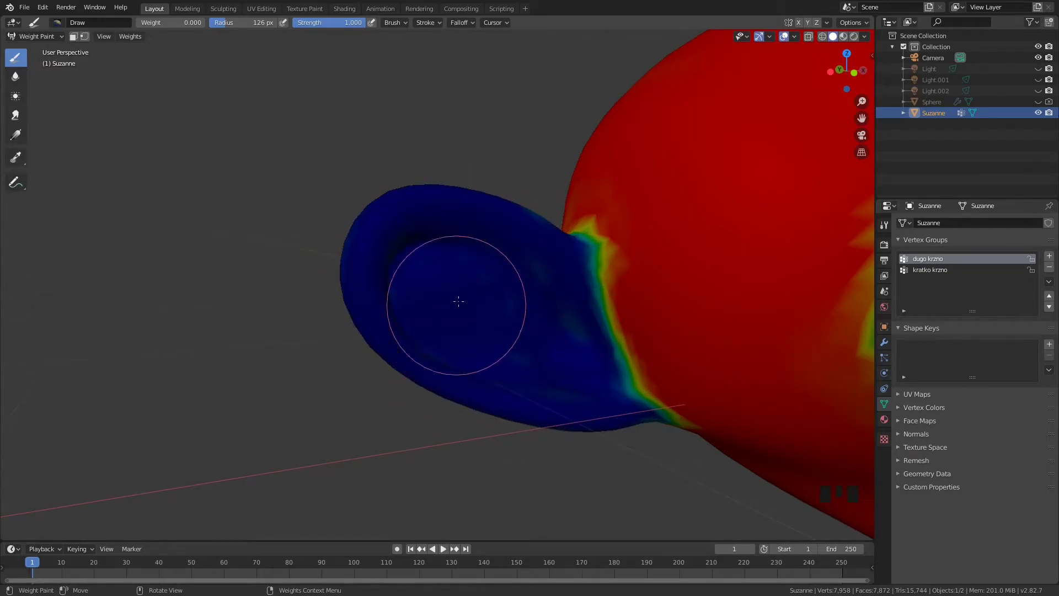
# Set the brush weight to 1.000 and paint over the faded spots on the crown of the head
pyautogui.scroll(-5, 598, 293)
pyautogui.keyDown('shift'); pyautogui.moveTo(509, 284); pyautogui.dragTo(498, 152, button='middle'); pyautogui.keyUp('shift')
pyautogui.scroll(2, 556, 260)
pyautogui.moveTo(645, 200); pyautogui.dragTo(562, 243, button='middle')
pyautogui.moveTo(176, 23); pyautogui.dragTo(187, 22)
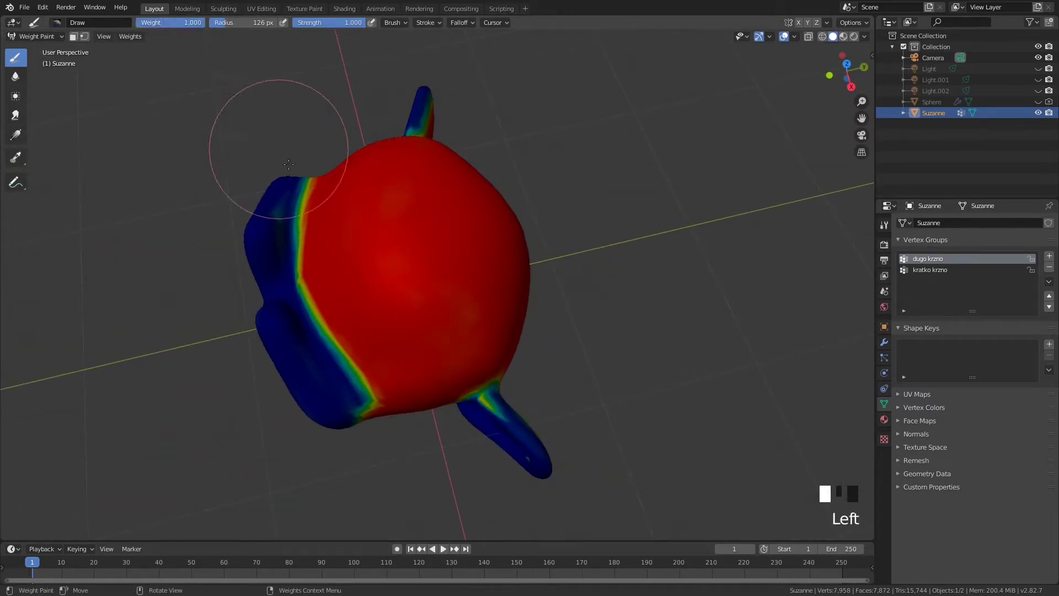
pyautogui.scroll(4, 487, 279)
pyautogui.scroll(-2, 489, 303)
pyautogui.moveTo(490, 309)
pyautogui.mouseDown()
pyautogui.moveTo(509, 332)
pyautogui.moveTo(454, 345)
pyautogui.mouseUp()
pyautogui.moveTo(455, 345)
pyautogui.mouseDown(button='middle')
pyautogui.moveTo(523, 239)
pyautogui.moveTo(491, 229)
pyautogui.moveTo(548, 221)
pyautogui.mouseUp(button='middle')
pyautogui.scroll(-4, 530, 212)
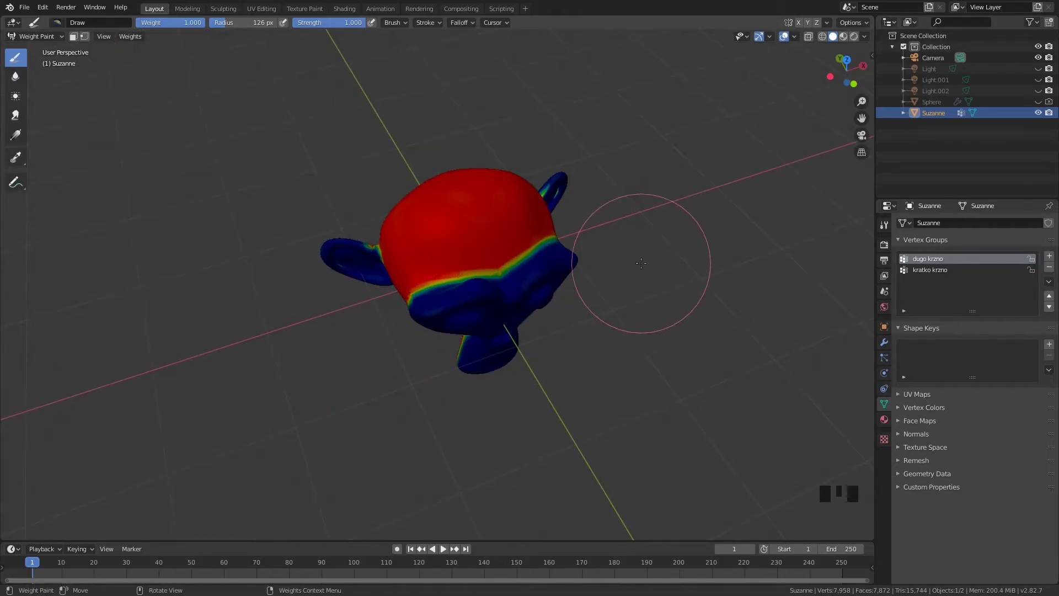
pyautogui.moveTo(547, 248)
pyautogui.mouseDown(button='middle')
pyautogui.moveTo(506, 228)
pyautogui.moveTo(463, 262)
pyautogui.moveTo(484, 213)
pyautogui.moveTo(448, 296)
pyautogui.moveTo(471, 299)
pyautogui.moveTo(406, 307)
pyautogui.moveTo(366, 338)
pyautogui.moveTo(483, 200)
pyautogui.moveTo(504, 286)
pyautogui.mouseUp(button='middle')
pyautogui.scroll(4, 474, 265)
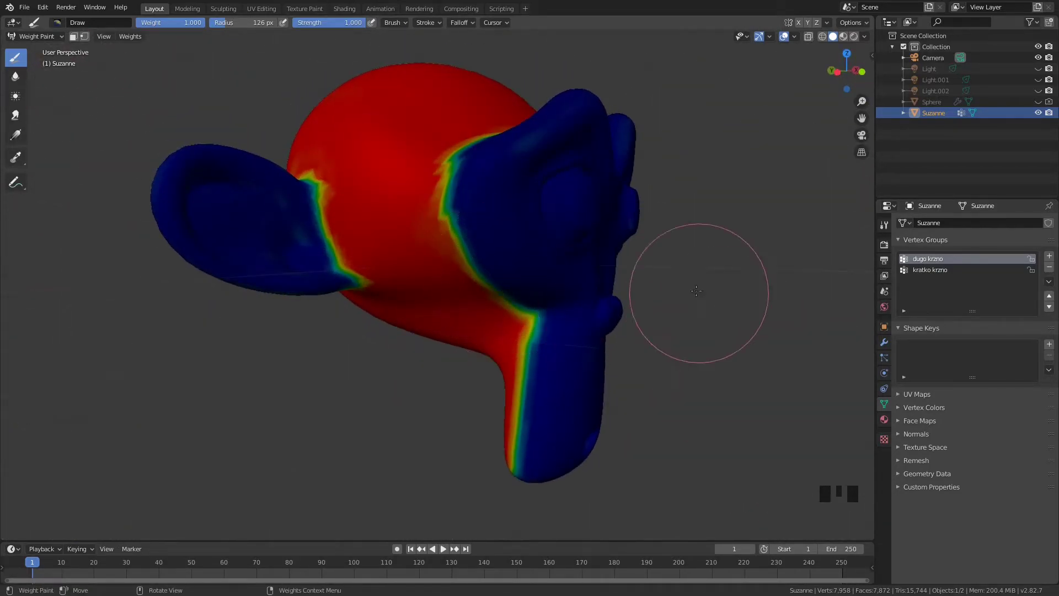
pyautogui.scroll(-3, 664, 298)
pyautogui.moveTo(664, 298); pyautogui.dragTo(566, 318, button='middle')
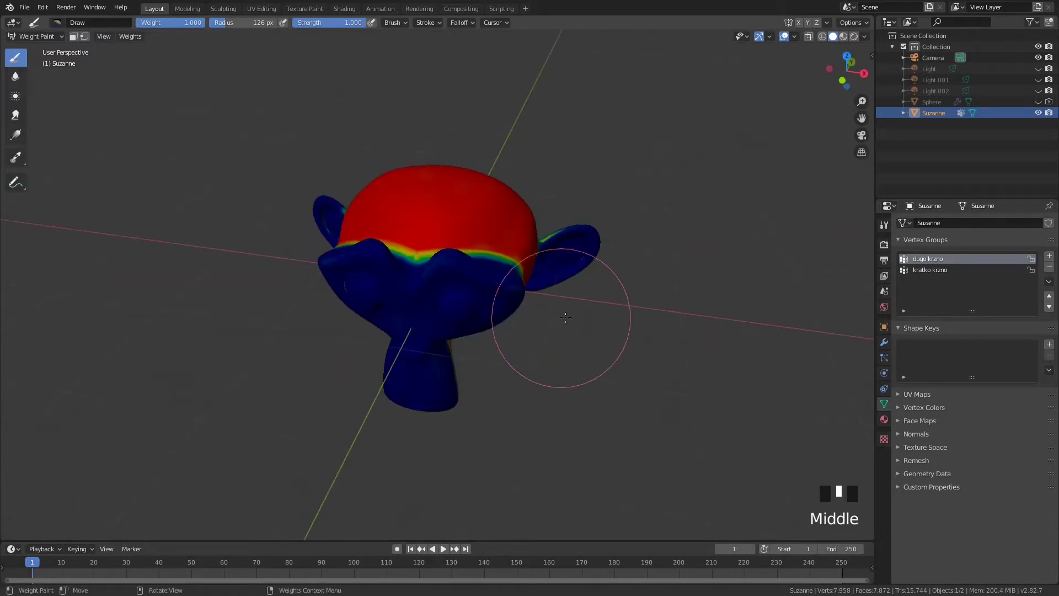
# Make the "kratko krzno" vertex group active, reduce the brush radius to 40 px and paint a ring of weight 1.000 around the mouth
pyautogui.click(930, 270)
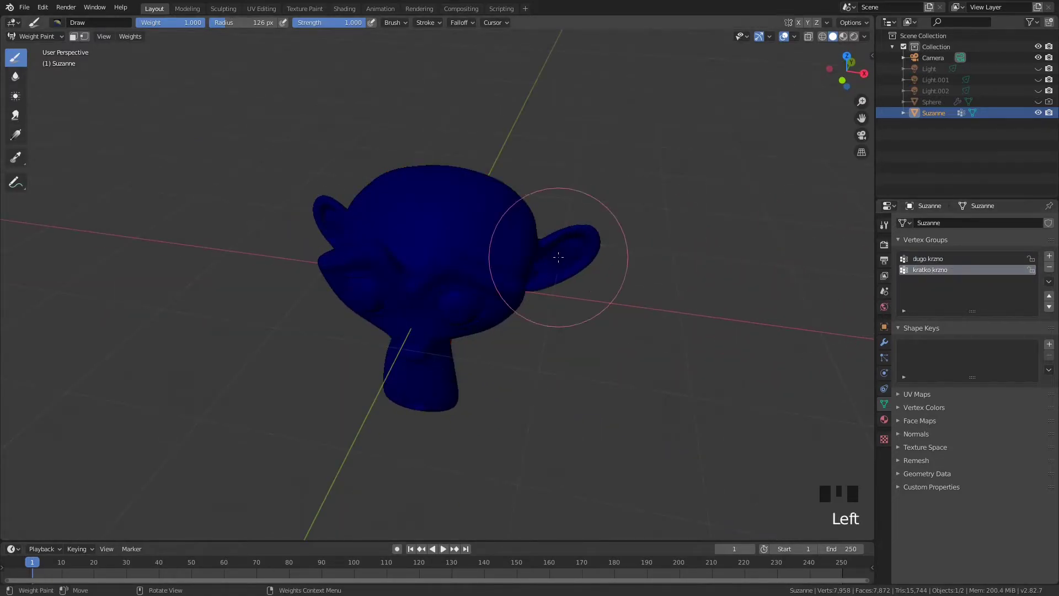
pyautogui.moveTo(558, 246); pyautogui.dragTo(603, 243, button='middle')
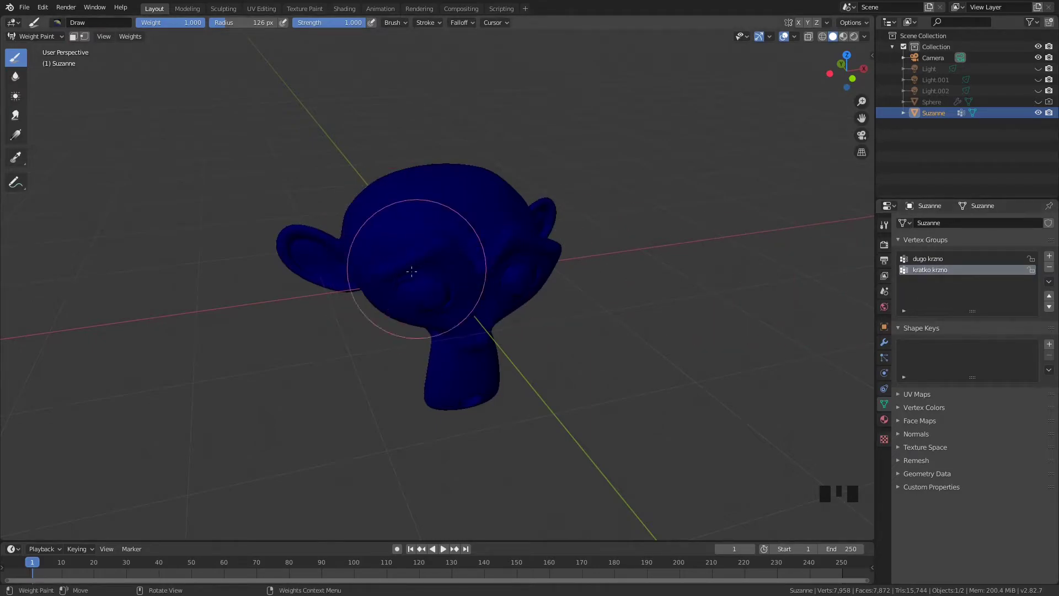
pyautogui.scroll(3, 288, 201)
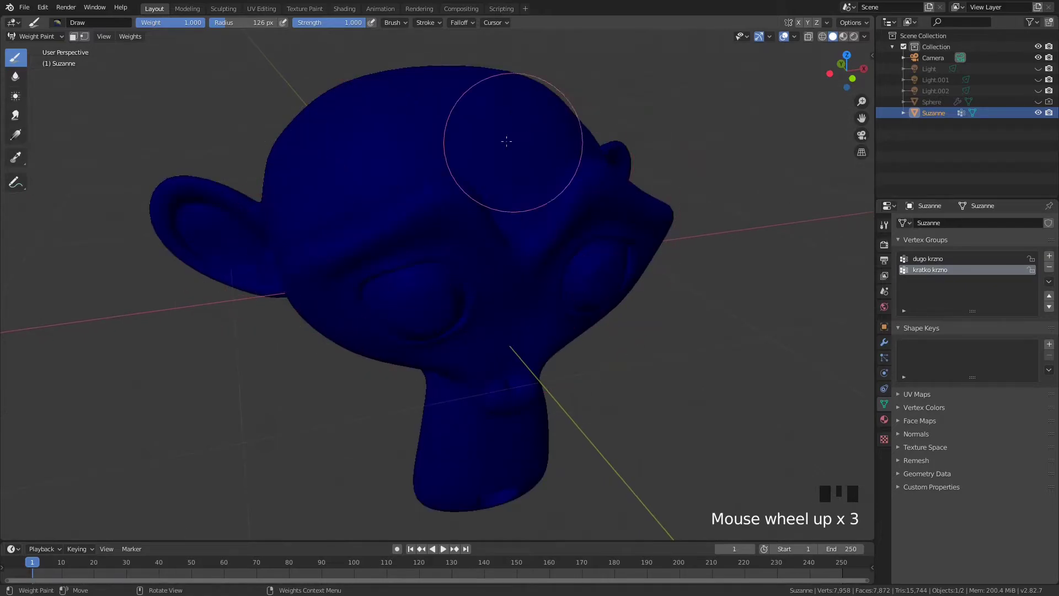
pyautogui.moveTo(430, 199)
pyautogui.mouseDown(button='middle')
pyautogui.moveTo(582, 230)
pyautogui.moveTo(501, 253)
pyautogui.moveTo(472, 213)
pyautogui.moveTo(402, 286)
pyautogui.moveTo(439, 218)
pyautogui.moveTo(482, 283)
pyautogui.mouseUp(button='middle')
pyautogui.press('f')
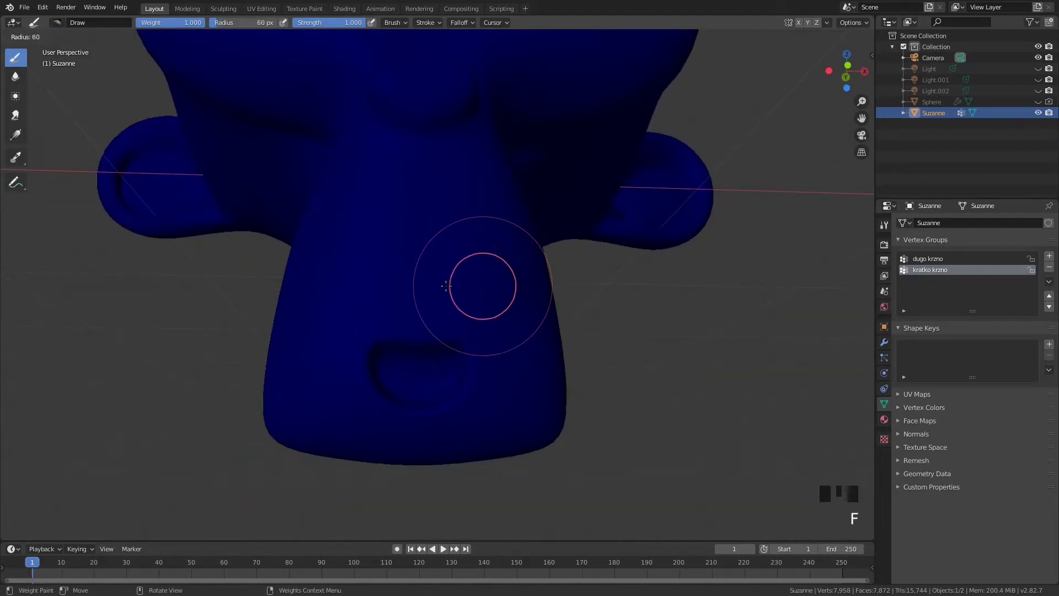
pyautogui.click(435, 287)
pyautogui.moveTo(370, 325); pyautogui.dragTo(439, 328)
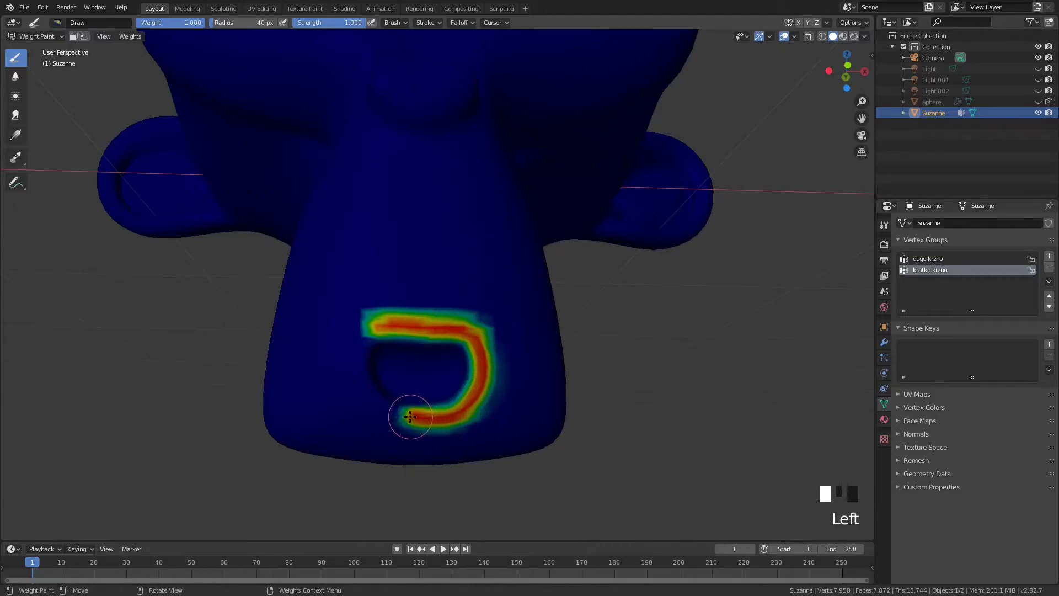
pyautogui.moveTo(410, 416); pyautogui.dragTo(377, 404)
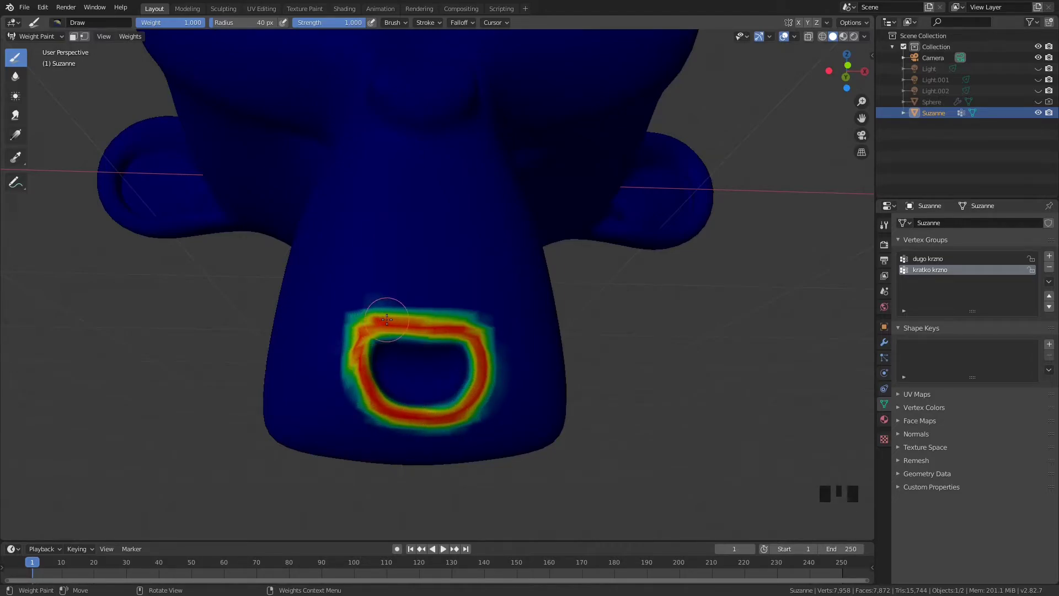
pyautogui.moveTo(346, 356); pyautogui.dragTo(371, 420)
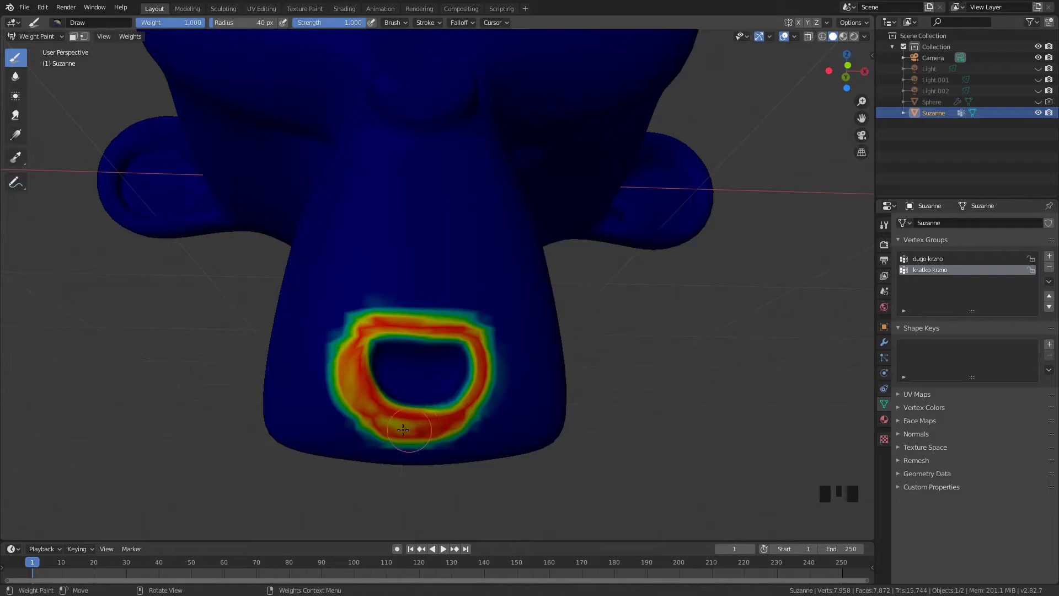
pyautogui.moveTo(353, 312); pyautogui.dragTo(402, 292)
# Paint a ring of "kratko krzno" weight 1.000 around the base of the nose
pyautogui.scroll(-2, 408, 275)
pyautogui.keyDown('shift'); pyautogui.moveTo(411, 273); pyautogui.dragTo(419, 352, button='middle'); pyautogui.keyUp('shift')
pyautogui.scroll(4, 428, 303)
pyautogui.moveTo(428, 302); pyautogui.dragTo(446, 349, button='middle')
pyautogui.moveTo(446, 350)
pyautogui.mouseDown()
pyautogui.moveTo(496, 329)
pyautogui.moveTo(531, 347)
pyautogui.mouseUp()
pyautogui.moveTo(531, 348)
pyautogui.keyDown('shift'); pyautogui.mouseDown(button='middle')
pyautogui.moveTo(503, 253)
pyautogui.moveTo(441, 223)
pyautogui.mouseUp(button='middle'); pyautogui.keyUp('shift')
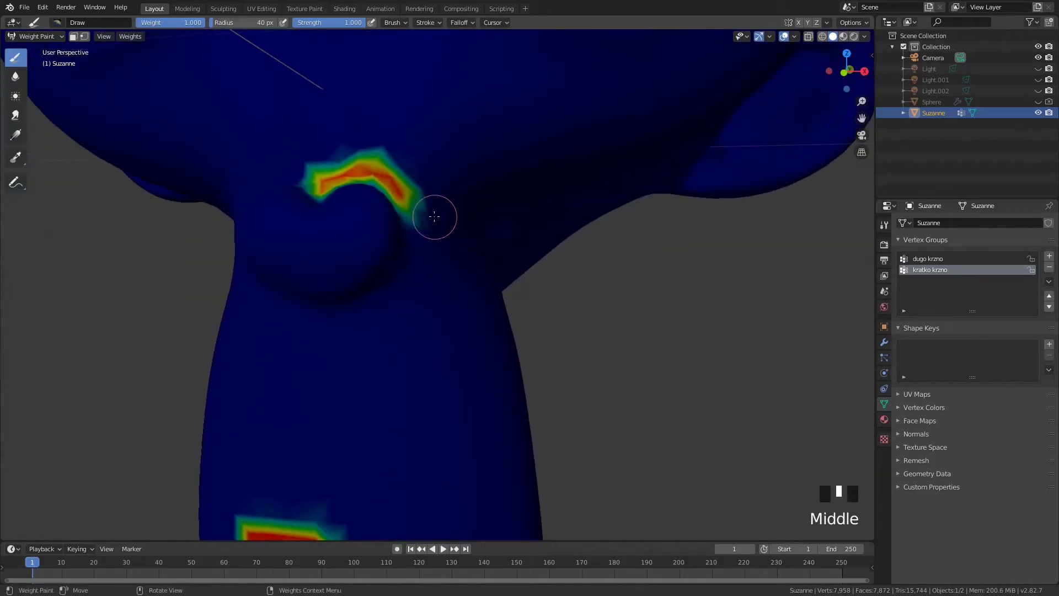
pyautogui.moveTo(418, 209)
pyautogui.mouseDown()
pyautogui.moveTo(400, 288)
pyautogui.moveTo(347, 310)
pyautogui.mouseUp()
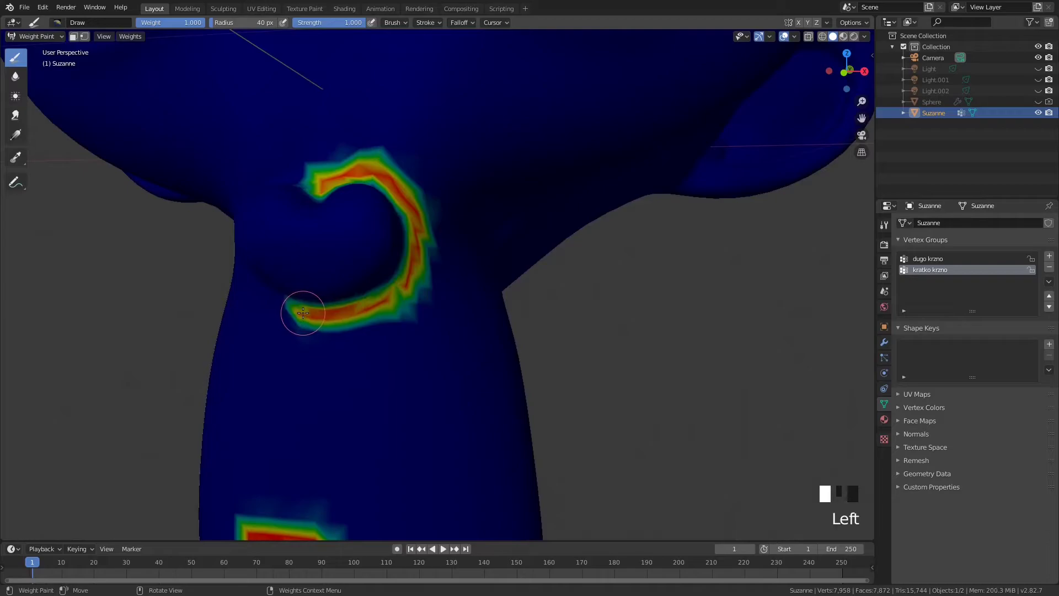
pyautogui.moveTo(302, 313); pyautogui.dragTo(390, 305, button='middle')
pyautogui.moveTo(565, 292); pyautogui.dragTo(550, 199, button='middle')
pyautogui.moveTo(550, 172)
pyautogui.mouseDown()
pyautogui.moveTo(492, 213)
pyautogui.moveTo(500, 265)
pyautogui.mouseUp()
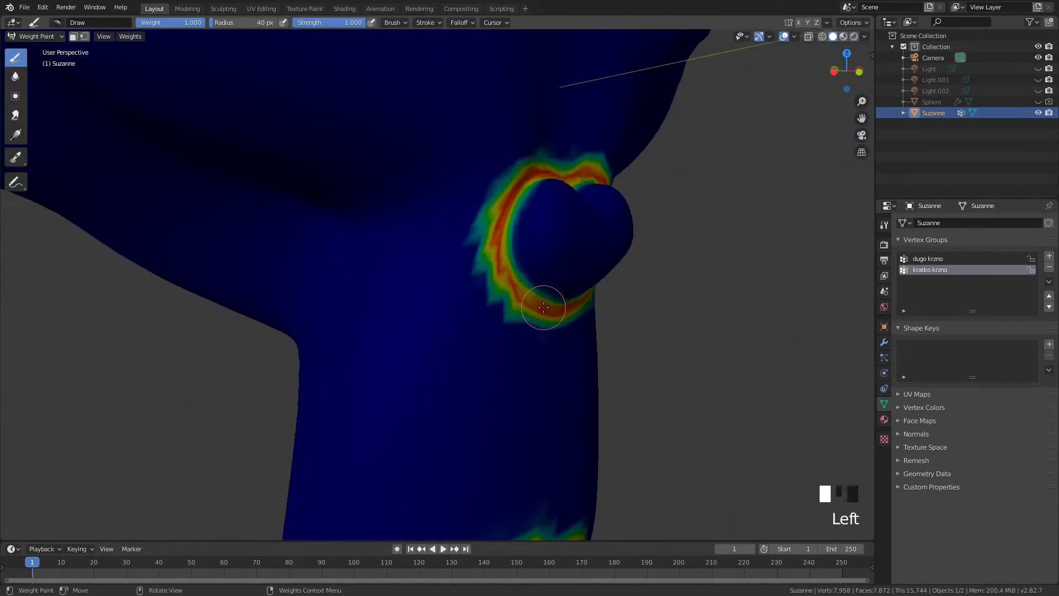
# Paint a closed ring of "kratko krzno" weight 1.000 around Suzanne's right eye socket
pyautogui.scroll(-3, 514, 296)
pyautogui.keyDown('shift'); pyautogui.moveTo(496, 199); pyautogui.dragTo(458, 188, button='middle'); pyautogui.keyUp('shift')
pyautogui.moveTo(460, 168); pyautogui.dragTo(467, 194)
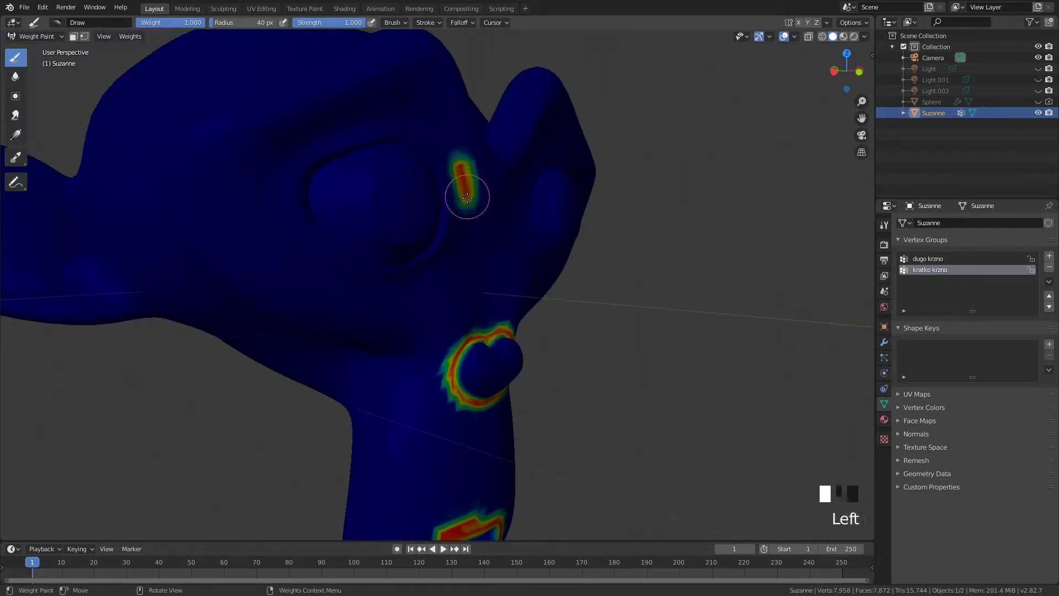
pyautogui.moveTo(389, 274); pyautogui.dragTo(338, 261)
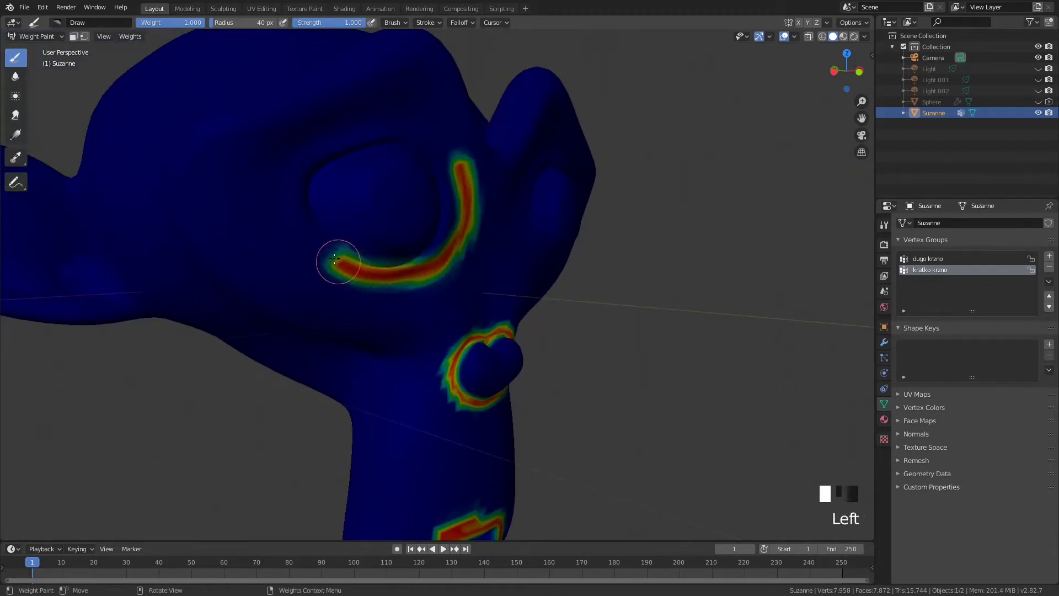
pyautogui.moveTo(298, 227)
pyautogui.mouseDown()
pyautogui.moveTo(296, 171)
pyautogui.moveTo(331, 123)
pyautogui.moveTo(399, 131)
pyautogui.mouseUp()
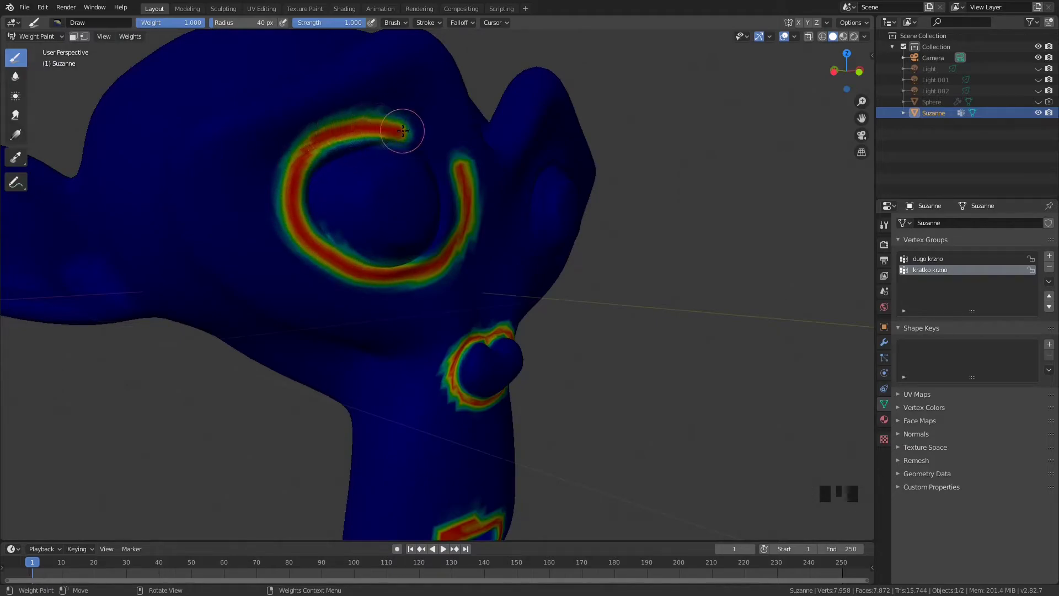
pyautogui.moveTo(461, 167); pyautogui.dragTo(508, 237, button='middle')
pyautogui.scroll(4, 419, 226)
pyautogui.keyDown('shift'); pyautogui.moveTo(306, 214); pyautogui.dragTo(413, 261, button='middle'); pyautogui.keyUp('shift')
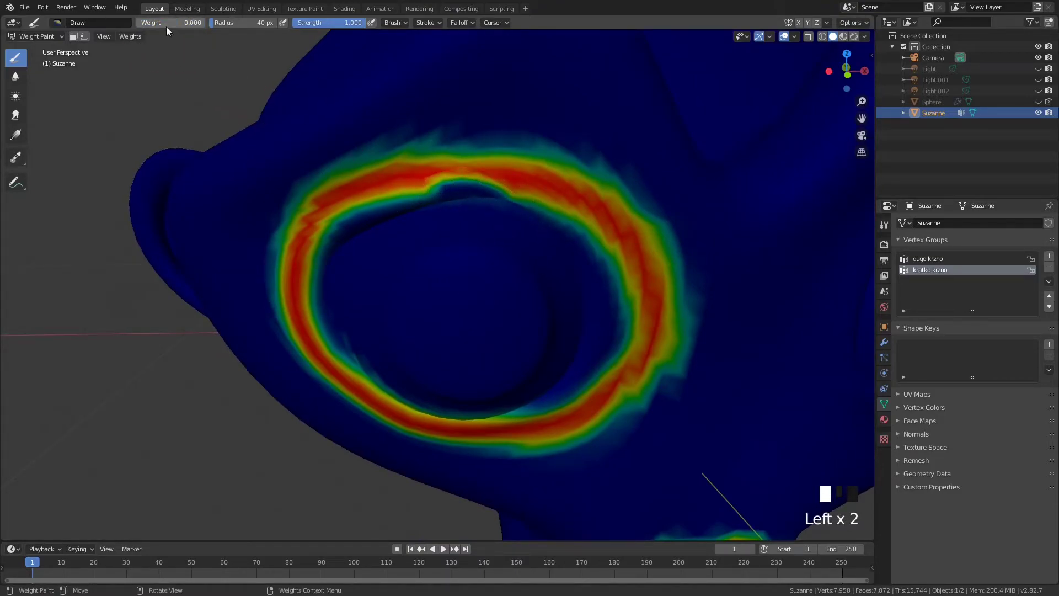
# Paint a matching ring of weight 1.000 around Suzanne's left eye socket
pyautogui.scroll(-3, 565, 210)
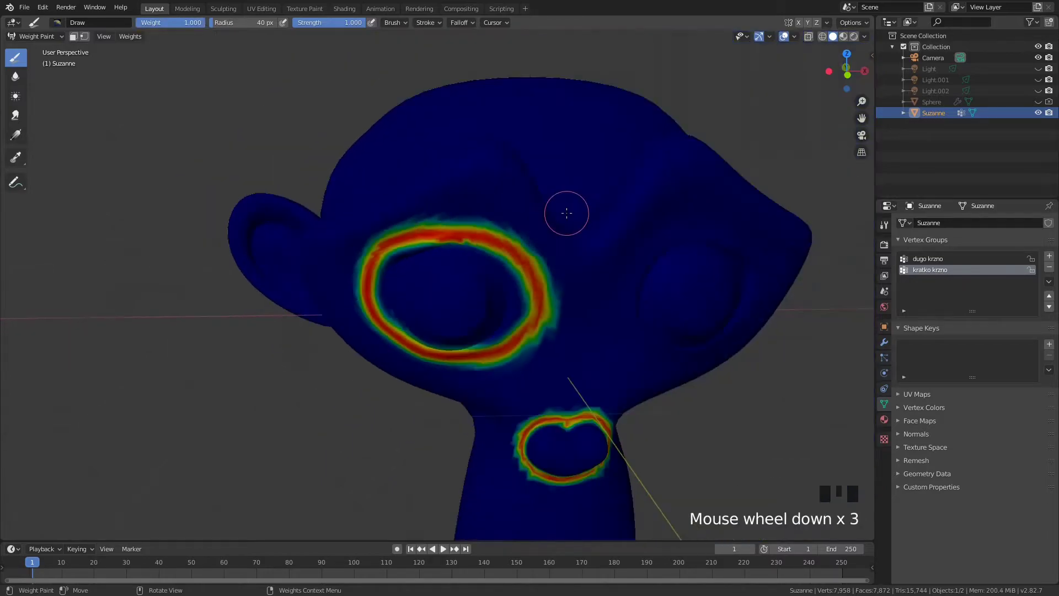
pyautogui.keyDown('shift'); pyautogui.moveTo(565, 210); pyautogui.dragTo(411, 201, button='middle'); pyautogui.keyUp('shift')
pyautogui.scroll(2, 489, 207)
pyautogui.moveTo(489, 208); pyautogui.dragTo(457, 197, button='middle')
pyautogui.moveTo(457, 145)
pyautogui.mouseDown()
pyautogui.moveTo(357, 163)
pyautogui.moveTo(338, 241)
pyautogui.moveTo(363, 315)
pyautogui.moveTo(456, 354)
pyautogui.moveTo(525, 336)
pyautogui.moveTo(563, 295)
pyautogui.moveTo(580, 217)
pyautogui.moveTo(539, 170)
pyautogui.moveTo(463, 141)
pyautogui.mouseUp()
# Enlarge the brush radius to 65 px and paint the area between the two eyes with full weight
pyautogui.scroll(-2, 485, 161)
pyautogui.moveTo(485, 161)
pyautogui.keyDown('shift'); pyautogui.mouseDown(button='middle')
pyautogui.moveTo(483, 222)
pyautogui.moveTo(533, 276)
pyautogui.mouseUp(button='middle'); pyautogui.keyUp('shift')
pyautogui.press('f')
pyautogui.click(549, 292)
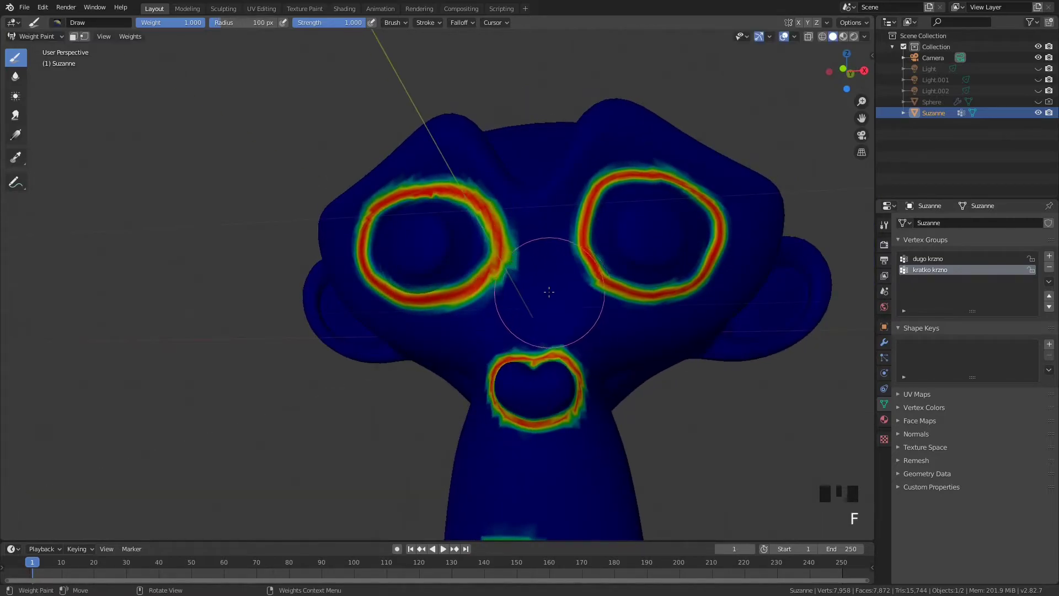
pyautogui.press('f')
pyautogui.click(525, 259)
pyautogui.moveTo(524, 259)
pyautogui.mouseDown()
pyautogui.moveTo(516, 223)
pyautogui.moveTo(499, 306)
pyautogui.moveTo(466, 336)
pyautogui.moveTo(538, 286)
pyautogui.moveTo(552, 224)
pyautogui.moveTo(492, 299)
pyautogui.mouseUp()
# Extend the "kratko krzno" weight from the bridge past the side of the nose down the muzzle
pyautogui.moveTo(507, 305)
pyautogui.keyDown('shift'); pyautogui.mouseDown(button='middle')
pyautogui.moveTo(480, 309)
pyautogui.moveTo(515, 213)
pyautogui.mouseUp(button='middle'); pyautogui.keyUp('shift')
pyautogui.scroll(2, 567, 253)
pyautogui.moveTo(568, 254)
pyautogui.mouseDown()
pyautogui.moveTo(596, 244)
pyautogui.moveTo(549, 298)
pyautogui.mouseUp()
pyautogui.moveTo(549, 298); pyautogui.dragTo(577, 282, button='middle')
pyautogui.moveTo(539, 170)
pyautogui.mouseDown()
pyautogui.moveTo(491, 435)
pyautogui.moveTo(540, 397)
pyautogui.moveTo(549, 354)
pyautogui.moveTo(541, 447)
pyautogui.moveTo(548, 392)
pyautogui.mouseUp()
pyautogui.scroll(-2, 548, 386)
pyautogui.keyDown('shift'); pyautogui.moveTo(542, 246); pyautogui.dragTo(529, 352, button='middle'); pyautogui.keyUp('shift')
# Paint the outer border of the face along the right brow and down to the temple beside the right eye
pyautogui.moveTo(453, 216); pyautogui.dragTo(491, 276, button='middle')
pyautogui.scroll(-1, 491, 276)
pyautogui.keyDown('shift'); pyautogui.moveTo(467, 190); pyautogui.dragTo(522, 214, button='middle'); pyautogui.keyUp('shift')
pyautogui.scroll(3, 510, 272)
pyautogui.moveTo(534, 201)
pyautogui.mouseDown()
pyautogui.moveTo(425, 315)
pyautogui.moveTo(520, 177)
pyautogui.moveTo(378, 372)
pyautogui.mouseUp()
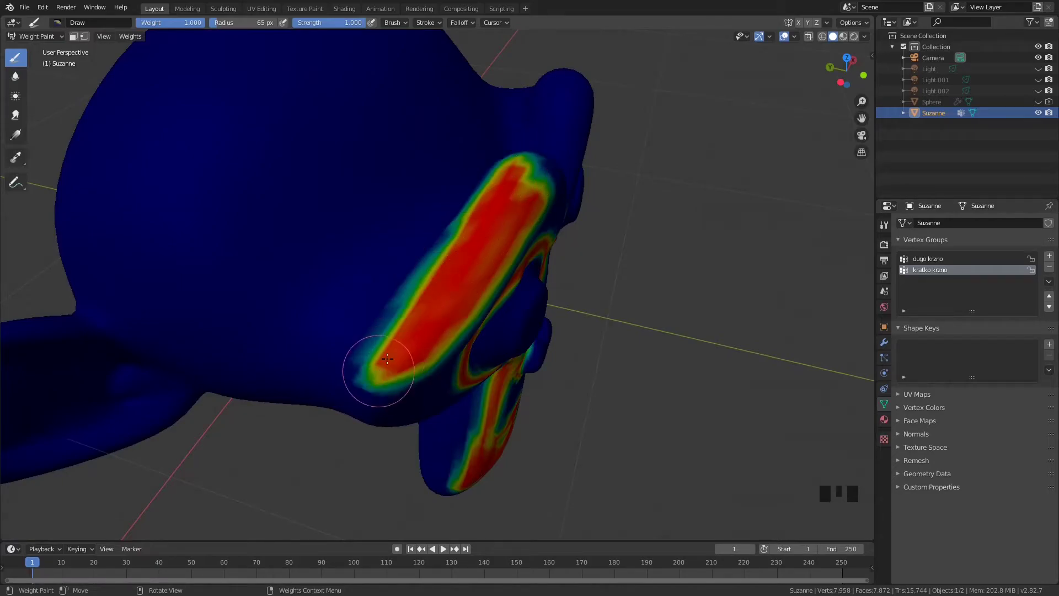
pyautogui.moveTo(403, 353); pyautogui.dragTo(438, 298, button='middle')
pyautogui.moveTo(437, 298); pyautogui.dragTo(499, 221)
pyautogui.moveTo(499, 221)
pyautogui.mouseDown(button='middle')
pyautogui.moveTo(481, 240)
pyautogui.moveTo(436, 237)
pyautogui.mouseUp(button='middle')
pyautogui.moveTo(436, 237)
pyautogui.mouseDown()
pyautogui.moveTo(386, 182)
pyautogui.moveTo(375, 232)
pyautogui.moveTo(349, 232)
pyautogui.moveTo(344, 293)
pyautogui.moveTo(329, 247)
pyautogui.mouseUp()
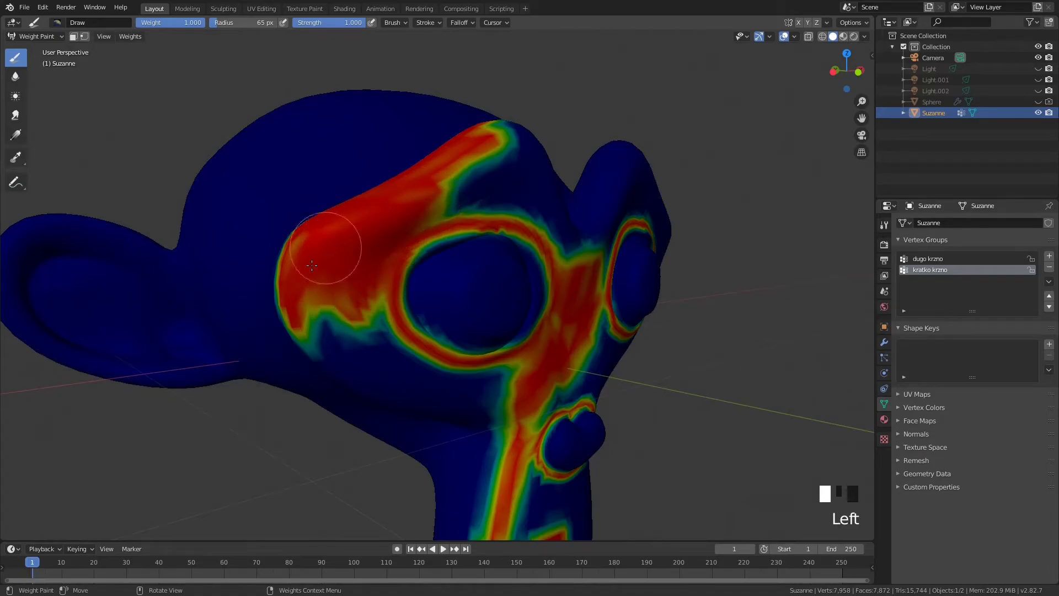
# Fill the cheeks, brows, nose and muzzle with "kratko krzno" weight, using a 131 px brush for the large areas
pyautogui.moveTo(300, 244); pyautogui.dragTo(441, 221, button='middle')
pyautogui.moveTo(441, 221)
pyautogui.mouseDown()
pyautogui.moveTo(448, 213)
pyautogui.moveTo(461, 237)
pyautogui.moveTo(457, 287)
pyautogui.mouseUp()
pyautogui.moveTo(457, 287); pyautogui.dragTo(358, 261, button='middle')
pyautogui.moveTo(358, 261)
pyautogui.mouseDown()
pyautogui.moveTo(375, 265)
pyautogui.moveTo(358, 331)
pyautogui.moveTo(325, 342)
pyautogui.moveTo(438, 401)
pyautogui.moveTo(485, 354)
pyautogui.mouseUp()
pyautogui.moveTo(484, 354)
pyautogui.mouseDown(button='middle')
pyautogui.moveTo(448, 142)
pyautogui.moveTo(539, 201)
pyautogui.moveTo(469, 282)
pyautogui.moveTo(500, 170)
pyautogui.mouseUp(button='middle')
pyautogui.moveTo(500, 170)
pyautogui.mouseDown()
pyautogui.moveTo(485, 264)
pyautogui.moveTo(449, 284)
pyautogui.moveTo(443, 310)
pyautogui.mouseUp()
pyautogui.moveTo(443, 309); pyautogui.dragTo(496, 279, button='middle')
pyautogui.moveTo(497, 279)
pyautogui.mouseDown()
pyautogui.moveTo(330, 279)
pyautogui.moveTo(368, 230)
pyautogui.moveTo(359, 177)
pyautogui.moveTo(425, 142)
pyautogui.moveTo(402, 66)
pyautogui.mouseUp()
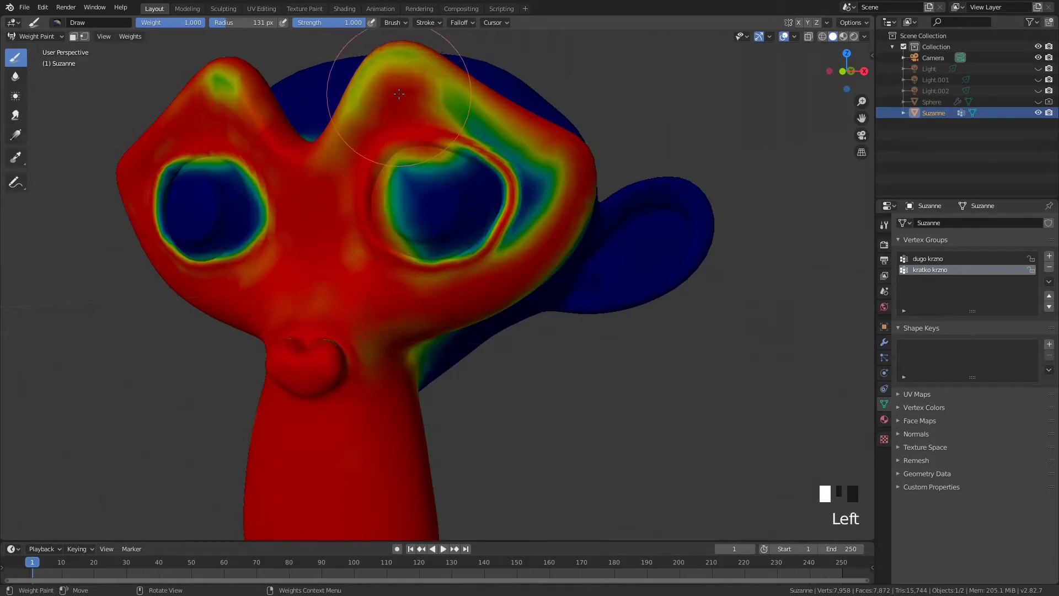
# Fill the remaining unpainted spots on the face, including the eyes, brows and mouth area, with full weight
pyautogui.moveTo(402, 66); pyautogui.dragTo(441, 161, button='middle')
pyautogui.moveTo(441, 161)
pyautogui.mouseDown()
pyautogui.moveTo(420, 77)
pyautogui.moveTo(366, 154)
pyautogui.moveTo(496, 142)
pyautogui.moveTo(545, 163)
pyautogui.moveTo(493, 234)
pyautogui.moveTo(425, 236)
pyautogui.moveTo(438, 248)
pyautogui.moveTo(428, 197)
pyautogui.moveTo(453, 267)
pyautogui.moveTo(317, 297)
pyautogui.mouseUp()
pyautogui.moveTo(353, 353)
pyautogui.mouseDown()
pyautogui.moveTo(350, 366)
pyautogui.moveTo(289, 359)
pyautogui.moveTo(301, 342)
pyautogui.mouseUp()
pyautogui.keyDown('shift'); pyautogui.moveTo(301, 342); pyautogui.dragTo(414, 298, button='middle'); pyautogui.keyUp('shift')
pyautogui.moveTo(413, 298)
pyautogui.mouseDown()
pyautogui.moveTo(213, 130)
pyautogui.moveTo(286, 213)
pyautogui.moveTo(218, 224)
pyautogui.moveTo(213, 177)
pyautogui.moveTo(294, 197)
pyautogui.moveTo(303, 236)
pyautogui.moveTo(265, 230)
pyautogui.moveTo(255, 243)
pyautogui.moveTo(310, 232)
pyautogui.mouseUp()
pyautogui.moveTo(208, 177); pyautogui.dragTo(376, 210, button='middle')
pyautogui.moveTo(355, 228); pyautogui.dragTo(323, 243)
pyautogui.moveTo(323, 243)
pyautogui.keyDown('shift'); pyautogui.mouseDown(button='middle')
pyautogui.moveTo(436, 193)
pyautogui.moveTo(480, 258)
pyautogui.mouseUp(button='middle'); pyautogui.keyUp('shift')
pyautogui.scroll(-3, 480, 258)
pyautogui.keyDown('shift'); pyautogui.moveTo(479, 258); pyautogui.dragTo(321, 269, button='middle'); pyautogui.keyUp('shift')
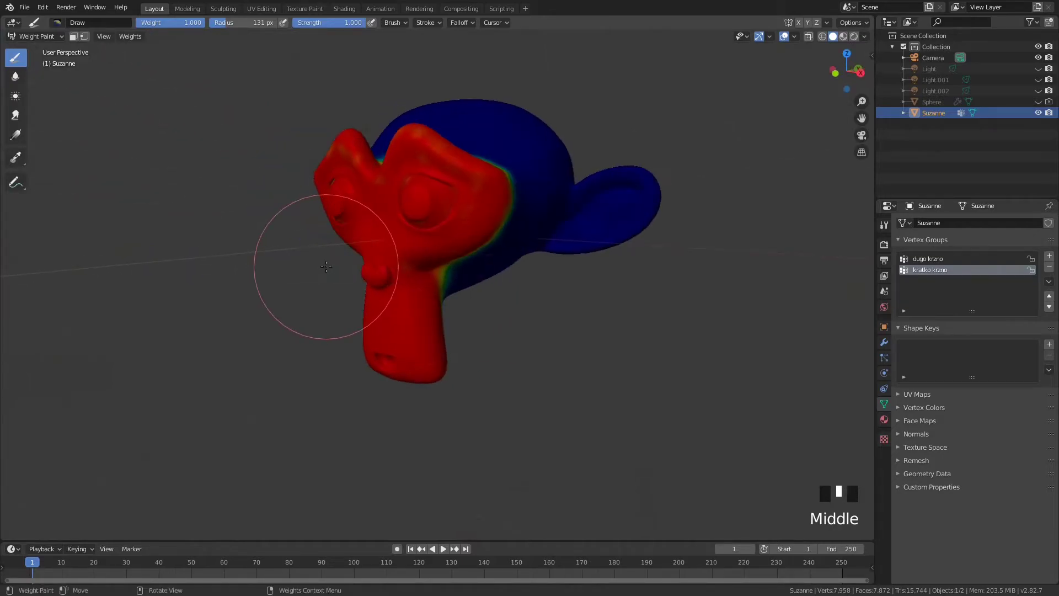
# Paint "kratko krzno" weight inside the left ear and set the brush radius to 128 px
pyautogui.scroll(3, 606, 233)
pyautogui.moveTo(619, 230)
pyautogui.keyDown('shift'); pyautogui.mouseDown(button='middle')
pyautogui.moveTo(331, 256)
pyautogui.moveTo(474, 263)
pyautogui.mouseUp(button='middle'); pyautogui.keyUp('shift')
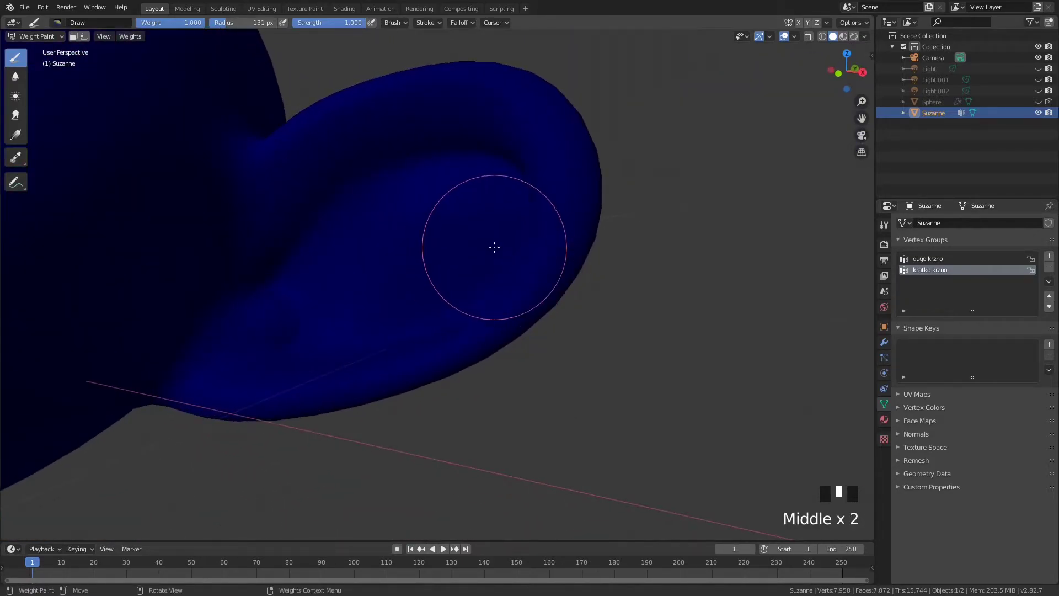
pyautogui.press('f')
pyautogui.click(469, 245)
pyautogui.moveTo(270, 267)
pyautogui.mouseDown()
pyautogui.moveTo(338, 185)
pyautogui.moveTo(425, 163)
pyautogui.moveTo(491, 178)
pyautogui.moveTo(473, 279)
pyautogui.moveTo(267, 343)
pyautogui.moveTo(364, 325)
pyautogui.moveTo(461, 203)
pyautogui.moveTo(350, 277)
pyautogui.moveTo(291, 225)
pyautogui.moveTo(389, 154)
pyautogui.moveTo(469, 186)
pyautogui.moveTo(428, 177)
pyautogui.moveTo(425, 237)
pyautogui.moveTo(312, 303)
pyautogui.moveTo(287, 333)
pyautogui.moveTo(420, 288)
pyautogui.moveTo(484, 190)
pyautogui.moveTo(366, 177)
pyautogui.moveTo(304, 238)
pyautogui.mouseUp()
pyautogui.press('f')
pyautogui.click(446, 243)
# Paint the inside of the right ear with "kratko krzno" weight 1.000, leaving its outer rim unpainted
pyautogui.scroll(-5, 304, 238)
pyautogui.moveTo(284, 254)
pyautogui.mouseDown(button='middle')
pyautogui.moveTo(279, 274)
pyautogui.moveTo(303, 279)
pyautogui.moveTo(319, 222)
pyautogui.mouseUp(button='middle')
pyautogui.scroll(5, 296, 269)
pyautogui.scroll(-2, 289, 265)
pyautogui.moveTo(331, 201)
pyautogui.mouseDown()
pyautogui.moveTo(213, 177)
pyautogui.moveTo(237, 245)
pyautogui.mouseUp()
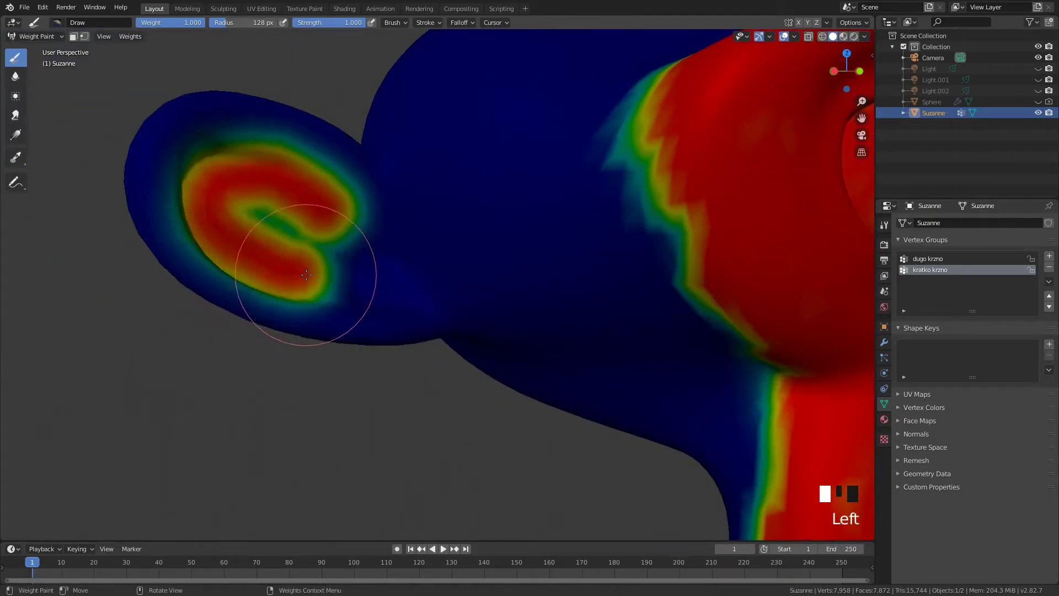
pyautogui.moveTo(280, 207)
pyautogui.mouseDown()
pyautogui.moveTo(241, 170)
pyautogui.moveTo(217, 177)
pyautogui.mouseUp()
pyautogui.moveTo(217, 177)
pyautogui.mouseDown(button='middle')
pyautogui.moveTo(232, 185)
pyautogui.moveTo(200, 241)
pyautogui.moveTo(297, 209)
pyautogui.mouseUp(button='middle')
pyautogui.moveTo(298, 210)
pyautogui.mouseDown()
pyautogui.moveTo(272, 170)
pyautogui.moveTo(215, 189)
pyautogui.moveTo(346, 260)
pyautogui.moveTo(307, 265)
pyautogui.mouseUp()
# Reduce the brush radius to 73 px, set its weight to 0.000 and erase the "kratko krzno" weight from the nose
pyautogui.scroll(-4, 494, 294)
pyautogui.keyDown('shift'); pyautogui.moveTo(495, 294); pyautogui.dragTo(456, 290, button='middle'); pyautogui.keyUp('shift')
pyautogui.scroll(2, 448, 270)
pyautogui.scroll(2, 457, 291)
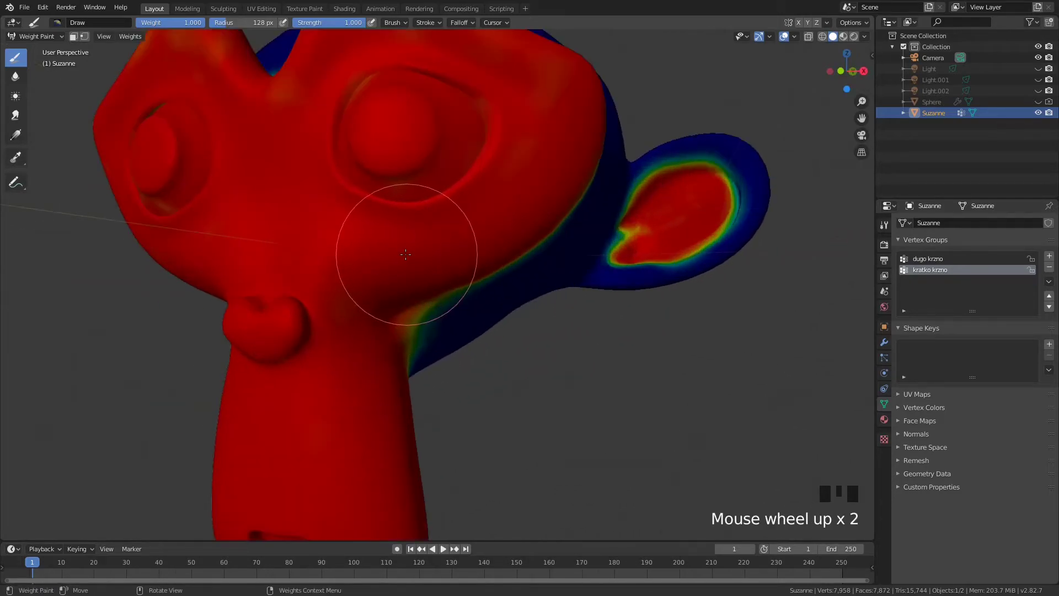
pyautogui.press('f')
pyautogui.click(274, 168)
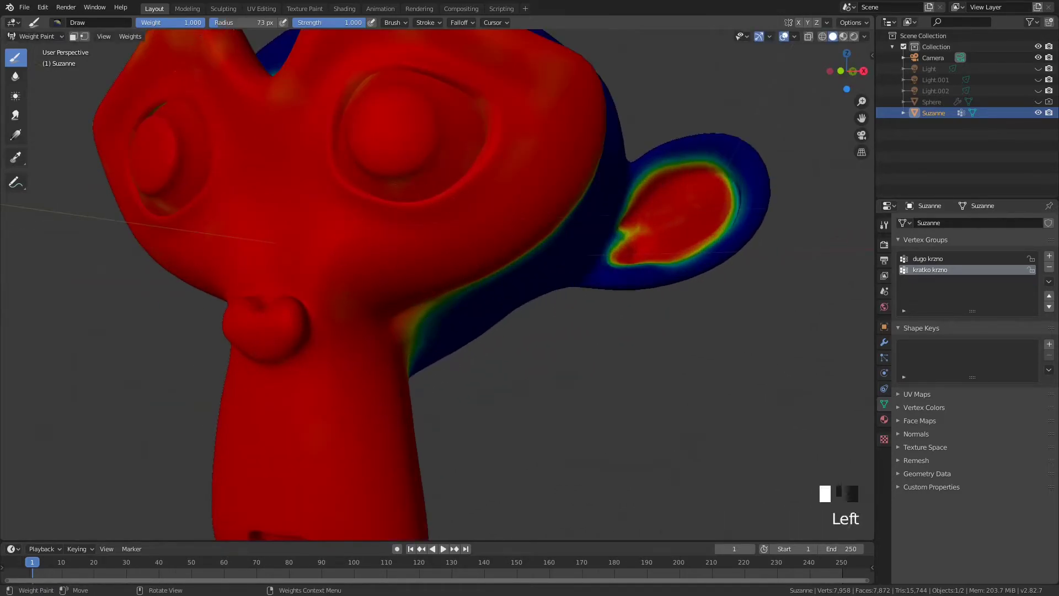
pyautogui.keyDown('shift'); pyautogui.moveTo(396, 345); pyautogui.dragTo(382, 373, button='middle'); pyautogui.keyUp('shift')
pyautogui.scroll(2, 616, 310)
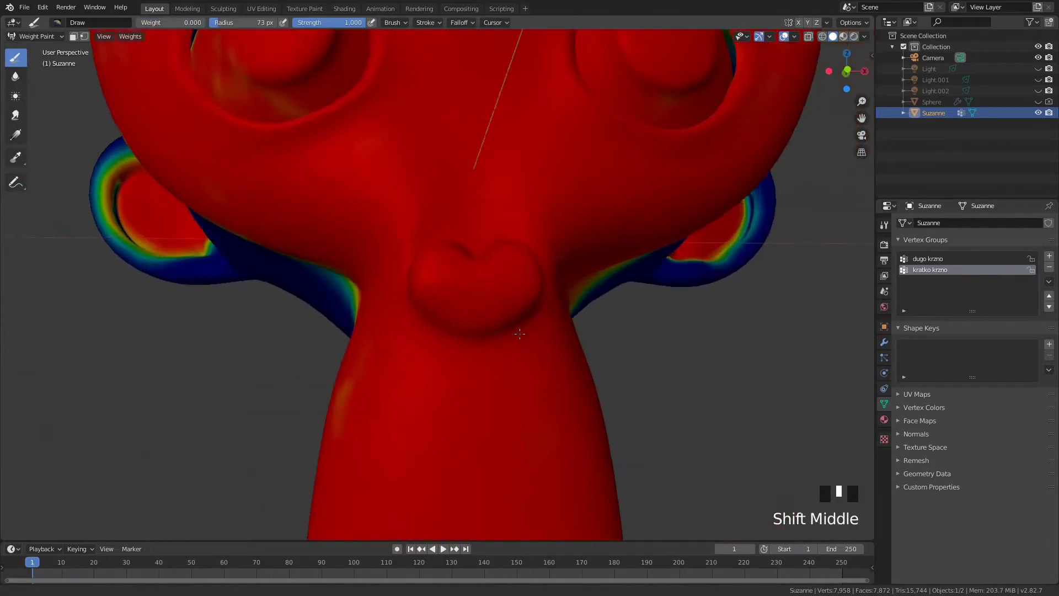
pyautogui.scroll(2, 454, 315)
pyautogui.moveTo(416, 293)
pyautogui.mouseDown()
pyautogui.moveTo(437, 267)
pyautogui.moveTo(475, 267)
pyautogui.moveTo(501, 326)
pyautogui.moveTo(450, 397)
pyautogui.moveTo(366, 402)
pyautogui.moveTo(307, 359)
pyautogui.moveTo(320, 289)
pyautogui.moveTo(381, 302)
pyautogui.moveTo(331, 336)
pyautogui.moveTo(380, 336)
pyautogui.moveTo(422, 353)
pyautogui.moveTo(422, 365)
pyautogui.moveTo(448, 303)
pyautogui.moveTo(383, 355)
pyautogui.moveTo(383, 386)
pyautogui.moveTo(395, 397)
pyautogui.moveTo(310, 319)
pyautogui.mouseUp()
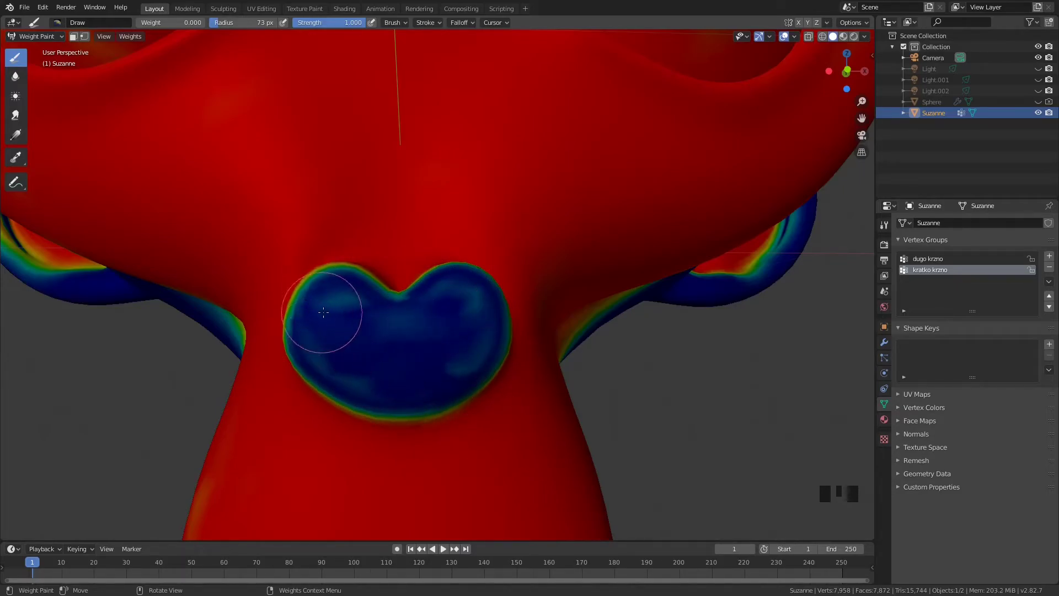
# Erase the remaining "kratko krzno" weight along the sides and edges of the nose
pyautogui.moveTo(317, 312); pyautogui.dragTo(349, 312, button='middle')
pyautogui.moveTo(637, 338)
pyautogui.keyDown('shift'); pyautogui.mouseDown(button='middle')
pyautogui.moveTo(520, 313)
pyautogui.moveTo(649, 362)
pyautogui.mouseUp(button='middle'); pyautogui.keyUp('shift')
pyautogui.moveTo(644, 354)
pyautogui.mouseDown()
pyautogui.moveTo(603, 402)
pyautogui.moveTo(596, 438)
pyautogui.moveTo(619, 468)
pyautogui.mouseUp()
pyautogui.moveTo(619, 468); pyautogui.dragTo(596, 441, button='middle')
pyautogui.moveTo(287, 199)
pyautogui.mouseDown()
pyautogui.moveTo(274, 177)
pyautogui.moveTo(383, 194)
pyautogui.moveTo(421, 171)
pyautogui.mouseUp()
pyautogui.moveTo(417, 171); pyautogui.dragTo(395, 179, button='middle')
pyautogui.keyDown('shift'); pyautogui.moveTo(183, 292); pyautogui.dragTo(243, 276, button='middle'); pyautogui.keyUp('shift')
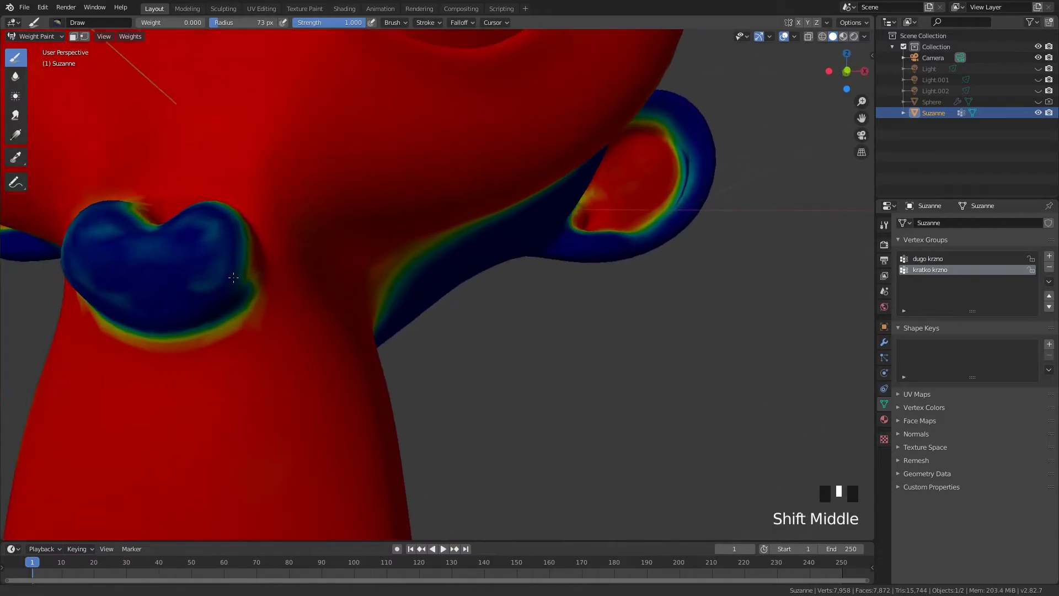
pyautogui.moveTo(228, 216)
pyautogui.mouseDown()
pyautogui.moveTo(258, 227)
pyautogui.moveTo(259, 275)
pyautogui.moveTo(261, 205)
pyautogui.mouseUp()
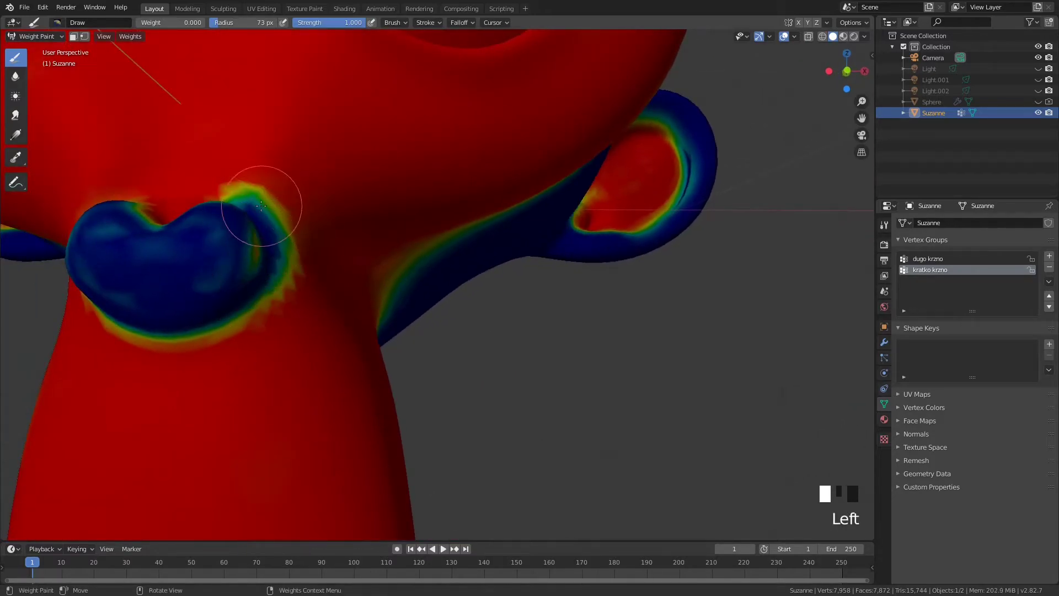
# Set the brush weight to 1.000 and paint back the over-erased skin beside the nose
pyautogui.moveTo(160, 23); pyautogui.dragTo(220, 63)
pyautogui.moveTo(239, 190)
pyautogui.mouseDown()
pyautogui.moveTo(284, 189)
pyautogui.moveTo(291, 267)
pyautogui.mouseUp()
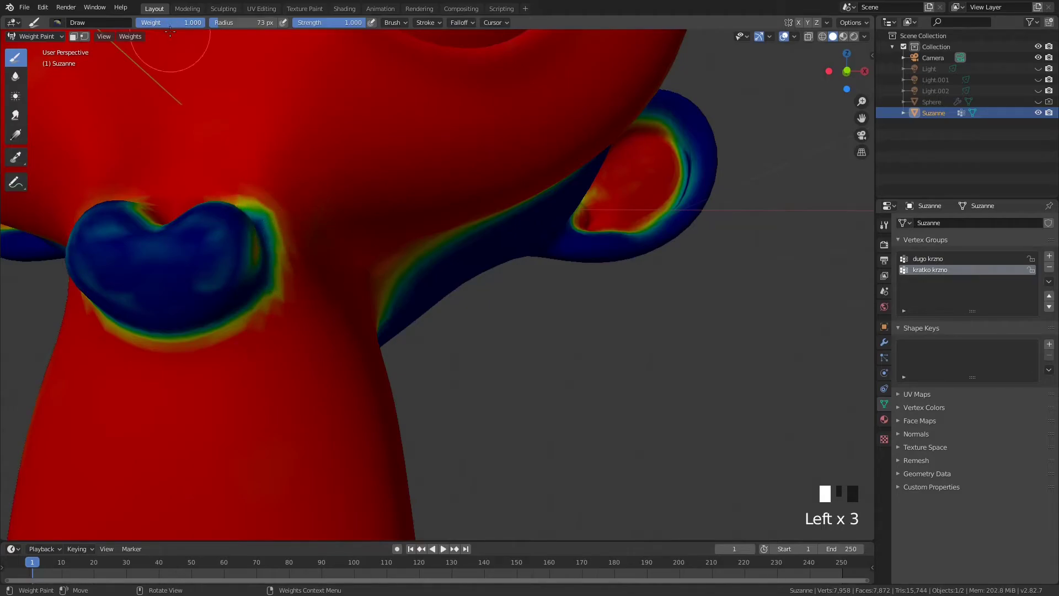
pyautogui.moveTo(263, 134)
pyautogui.mouseDown(button='middle')
pyautogui.moveTo(355, 220)
pyautogui.moveTo(395, 147)
pyautogui.moveTo(457, 169)
pyautogui.moveTo(449, 302)
pyautogui.moveTo(402, 330)
pyautogui.mouseUp(button='middle')
pyautogui.scroll(-2, 355, 220)
pyautogui.moveTo(402, 331)
pyautogui.mouseDown()
pyautogui.moveTo(402, 342)
pyautogui.moveTo(405, 333)
pyautogui.mouseUp()
# Set the brush weight to 0.000 and erase the "kratko krzno" weight from the mouth opening
pyautogui.scroll(-2, 405, 333)
pyautogui.moveTo(414, 342); pyautogui.dragTo(422, 275, button='middle')
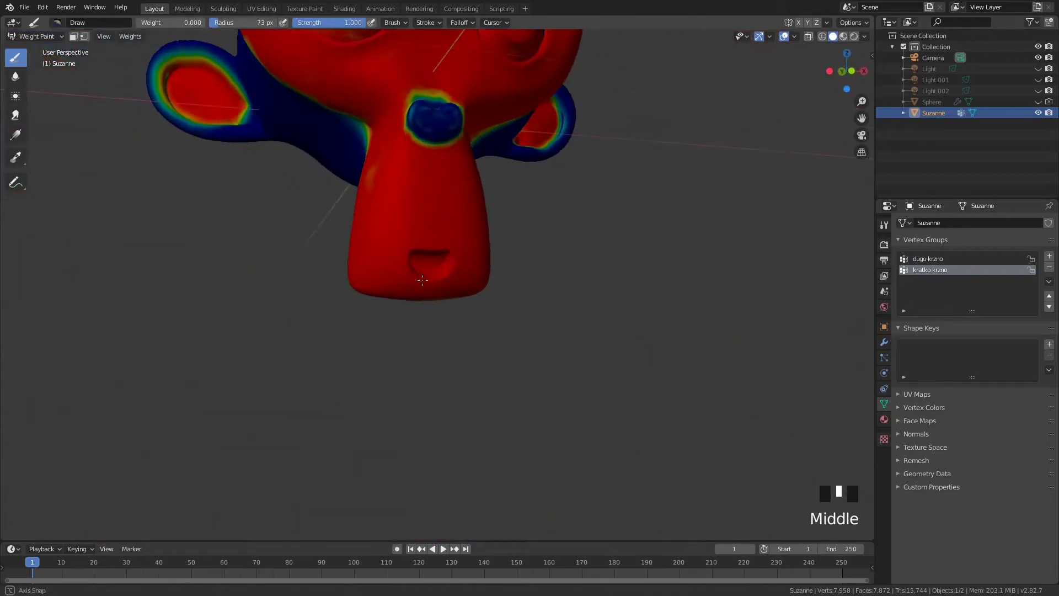
pyautogui.scroll(4, 429, 237)
pyautogui.moveTo(451, 172)
pyautogui.mouseDown()
pyautogui.moveTo(399, 160)
pyautogui.moveTo(338, 166)
pyautogui.moveTo(340, 224)
pyautogui.moveTo(402, 249)
pyautogui.moveTo(442, 230)
pyautogui.moveTo(449, 165)
pyautogui.moveTo(425, 189)
pyautogui.moveTo(370, 177)
pyautogui.moveTo(425, 228)
pyautogui.moveTo(380, 224)
pyautogui.mouseUp()
pyautogui.moveTo(329, 194)
pyautogui.mouseDown()
pyautogui.moveTo(338, 154)
pyautogui.moveTo(406, 154)
pyautogui.moveTo(386, 177)
pyautogui.moveTo(455, 159)
pyautogui.moveTo(439, 213)
pyautogui.moveTo(348, 241)
pyautogui.moveTo(340, 160)
pyautogui.moveTo(468, 165)
pyautogui.moveTo(420, 237)
pyautogui.moveTo(327, 168)
pyautogui.mouseUp()
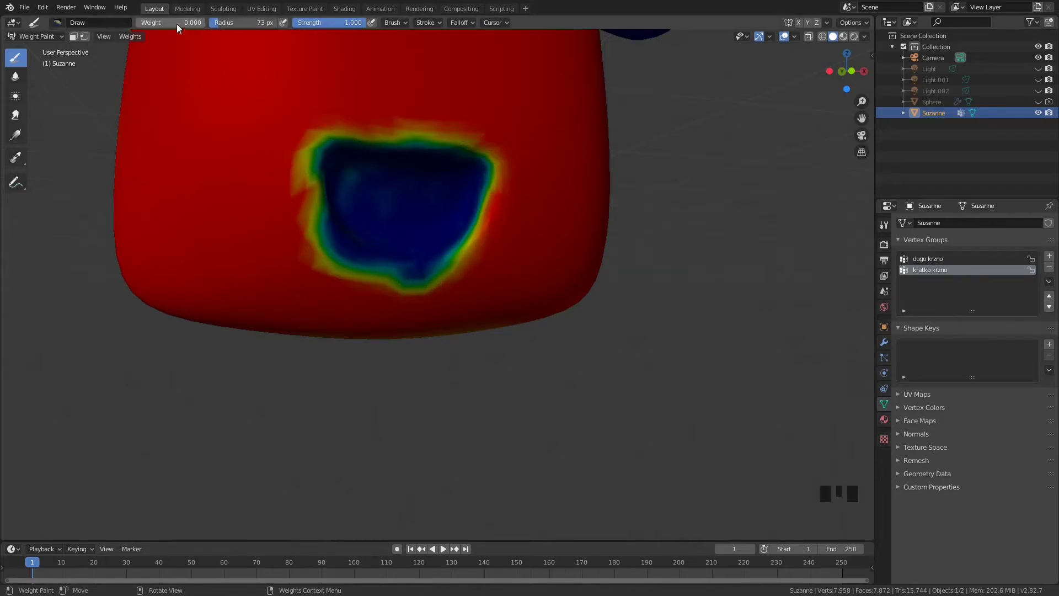
# Set the brush weight to 1.000 and radius to 39 px, and repaint the over-erased edge around the mouth
pyautogui.press('f')
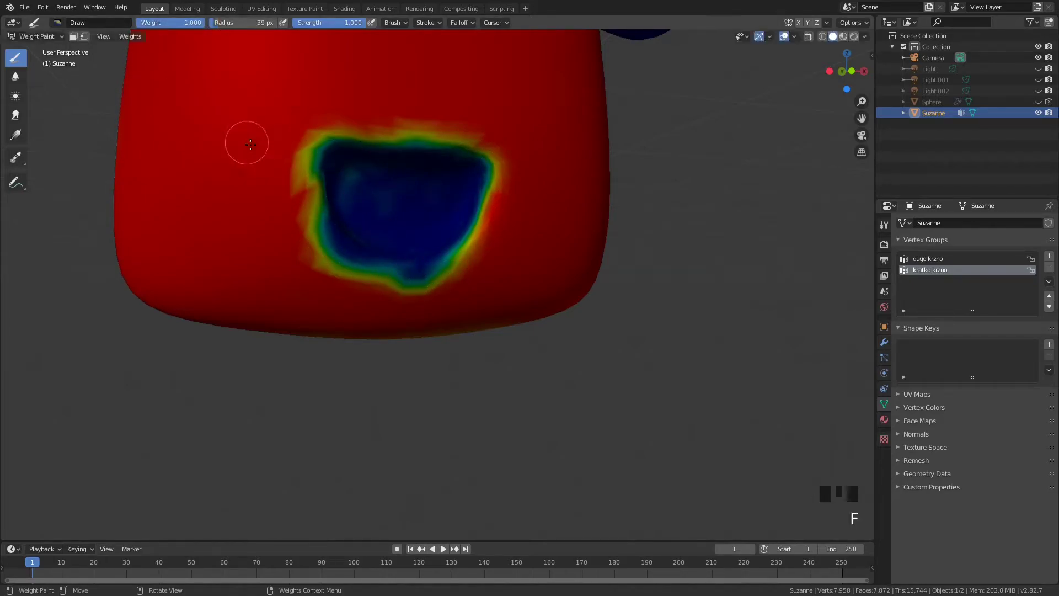
pyautogui.moveTo(303, 143)
pyautogui.mouseDown()
pyautogui.moveTo(298, 235)
pyautogui.moveTo(345, 277)
pyautogui.moveTo(439, 278)
pyautogui.moveTo(306, 222)
pyautogui.moveTo(369, 258)
pyautogui.mouseUp()
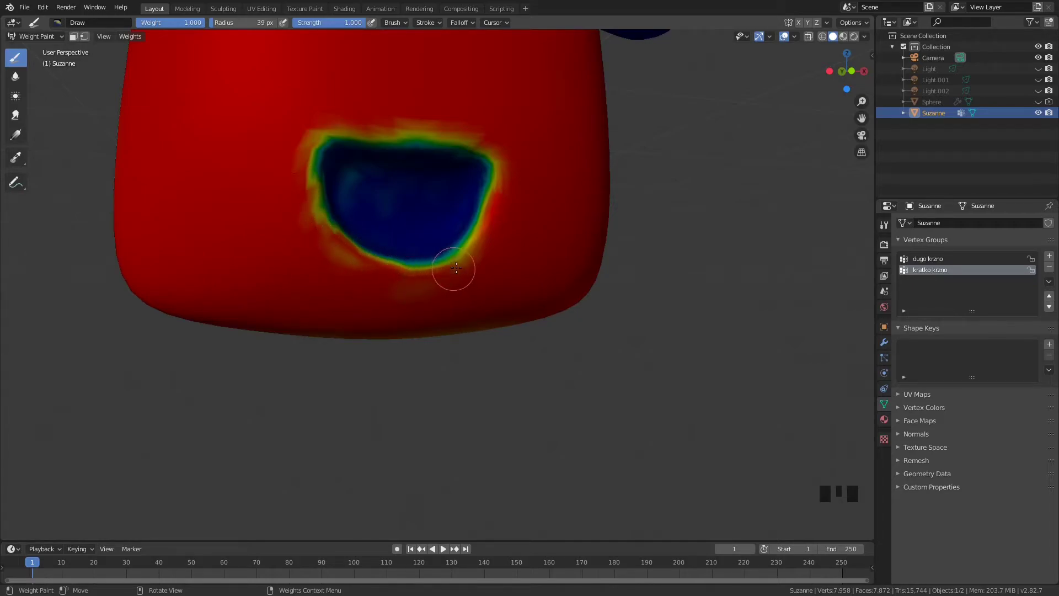
pyautogui.moveTo(473, 130); pyautogui.dragTo(424, 121)
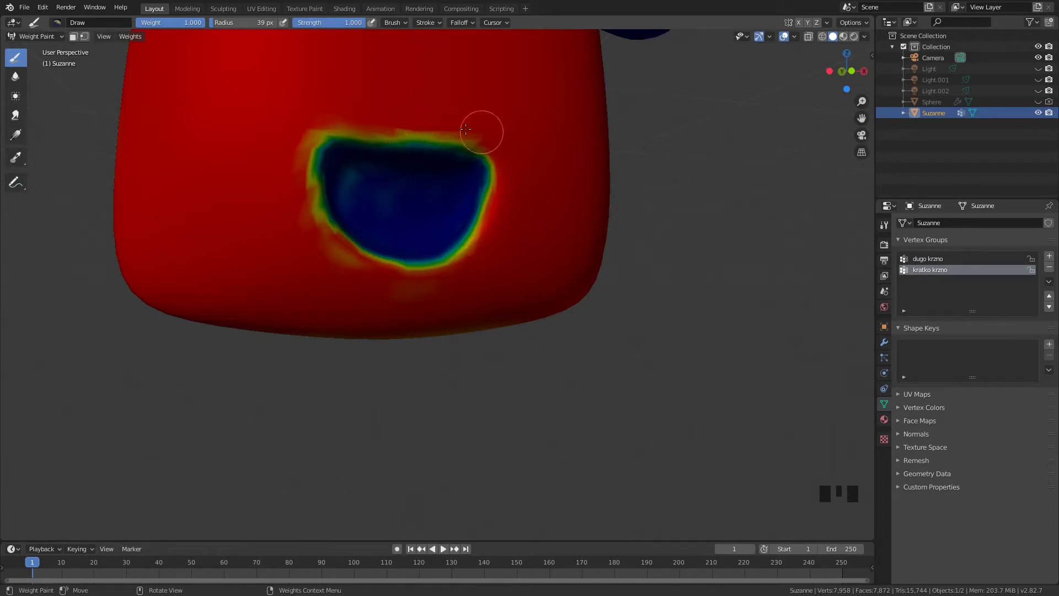
# Repaint the over-erased edge around the nose with weight 1.000
pyautogui.scroll(-4, 354, 177)
pyautogui.moveTo(354, 177)
pyautogui.keyDown('shift'); pyautogui.mouseDown(button='middle')
pyautogui.moveTo(359, 256)
pyautogui.moveTo(419, 356)
pyautogui.mouseUp(button='middle'); pyautogui.keyUp('shift')
pyautogui.scroll(3, 378, 270)
pyautogui.moveTo(459, 178)
pyautogui.mouseDown()
pyautogui.moveTo(414, 172)
pyautogui.moveTo(445, 197)
pyautogui.mouseUp()
pyautogui.keyDown('shift'); pyautogui.moveTo(365, 193); pyautogui.dragTo(497, 386, button='middle'); pyautogui.keyUp('shift')
pyautogui.moveTo(497, 385)
pyautogui.mouseDown()
pyautogui.moveTo(504, 348)
pyautogui.moveTo(449, 350)
pyautogui.mouseUp()
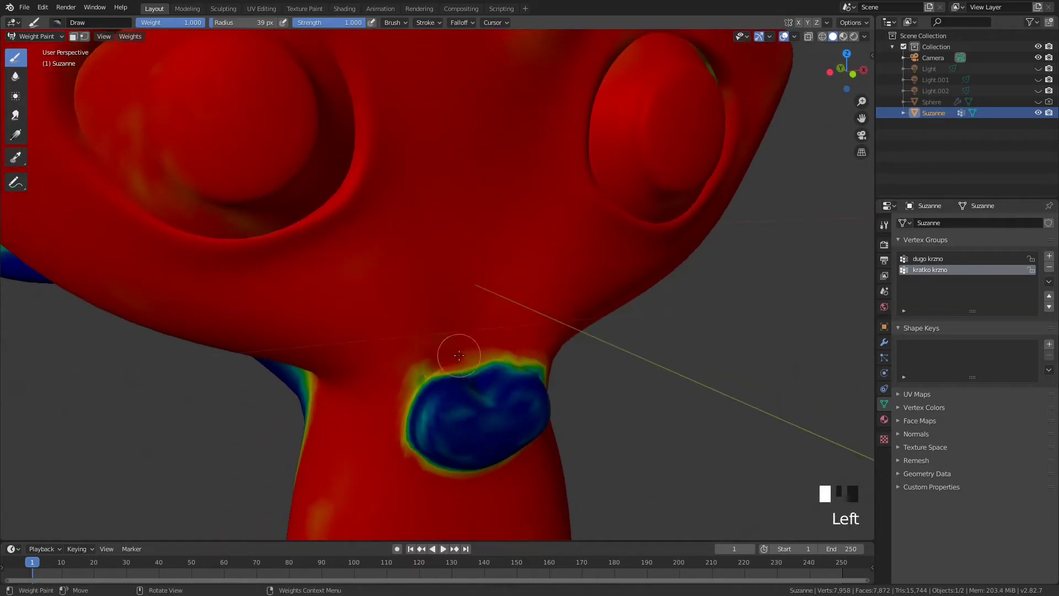
# Set the brush weight to 0.000, enlarge the radius to 134 px and erase the "kratko krzno" weight from both eyes
pyautogui.scroll(-4, 433, 342)
pyautogui.keyDown('shift'); pyautogui.moveTo(432, 343); pyautogui.dragTo(436, 267, button='middle'); pyautogui.keyUp('shift')
pyautogui.scroll(3, 434, 265)
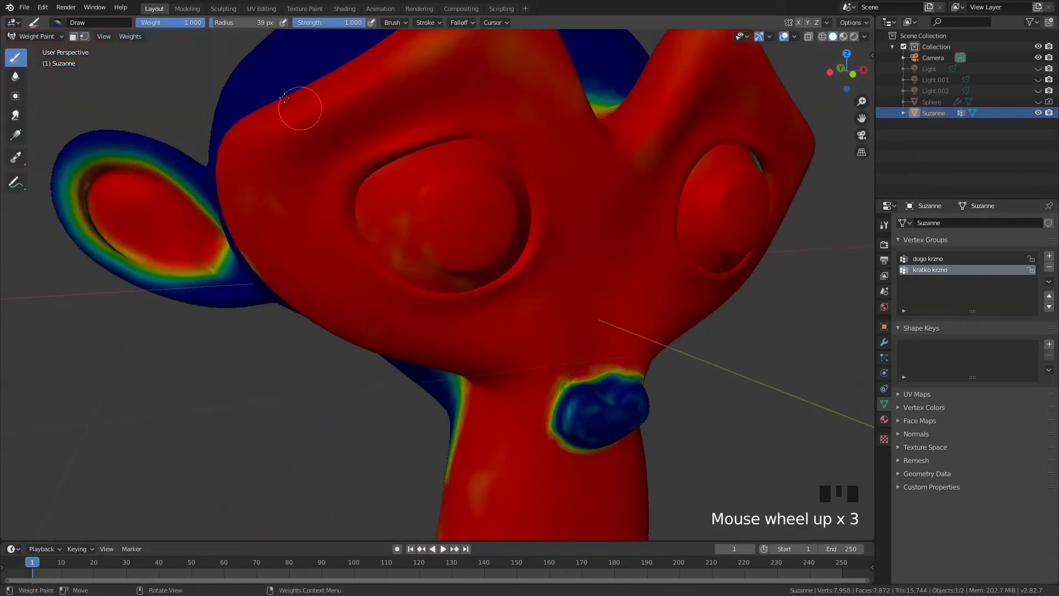
pyautogui.moveTo(175, 20); pyautogui.dragTo(176, 20)
pyautogui.scroll(2, 465, 211)
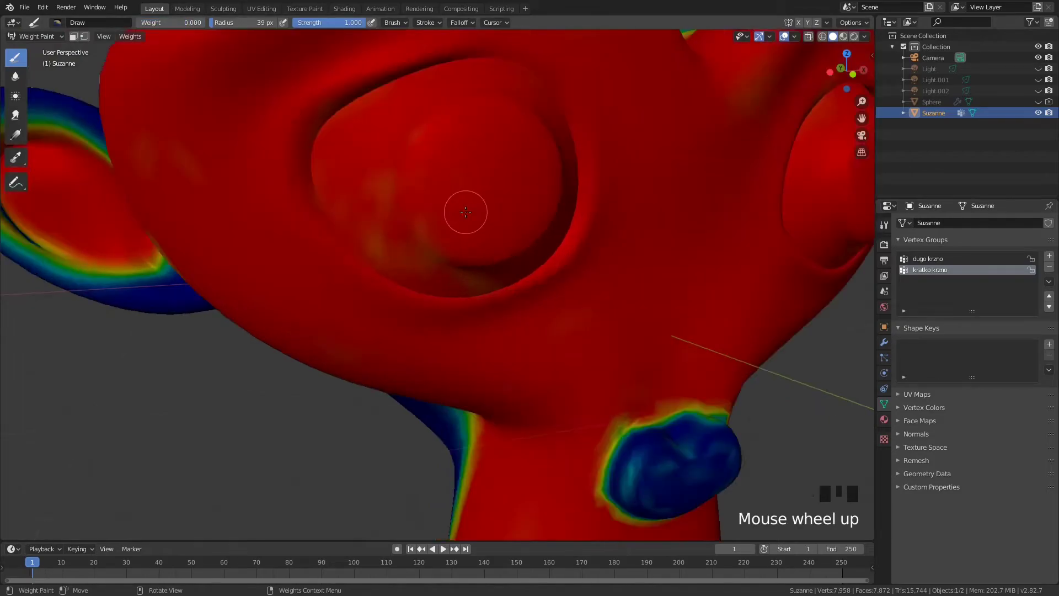
pyautogui.keyDown('shift'); pyautogui.moveTo(455, 211); pyautogui.dragTo(448, 260, button='middle'); pyautogui.keyUp('shift')
pyautogui.press('f')
pyautogui.click(437, 300)
pyautogui.moveTo(437, 300)
pyautogui.mouseDown()
pyautogui.moveTo(503, 283)
pyautogui.moveTo(449, 307)
pyautogui.moveTo(432, 336)
pyautogui.mouseUp()
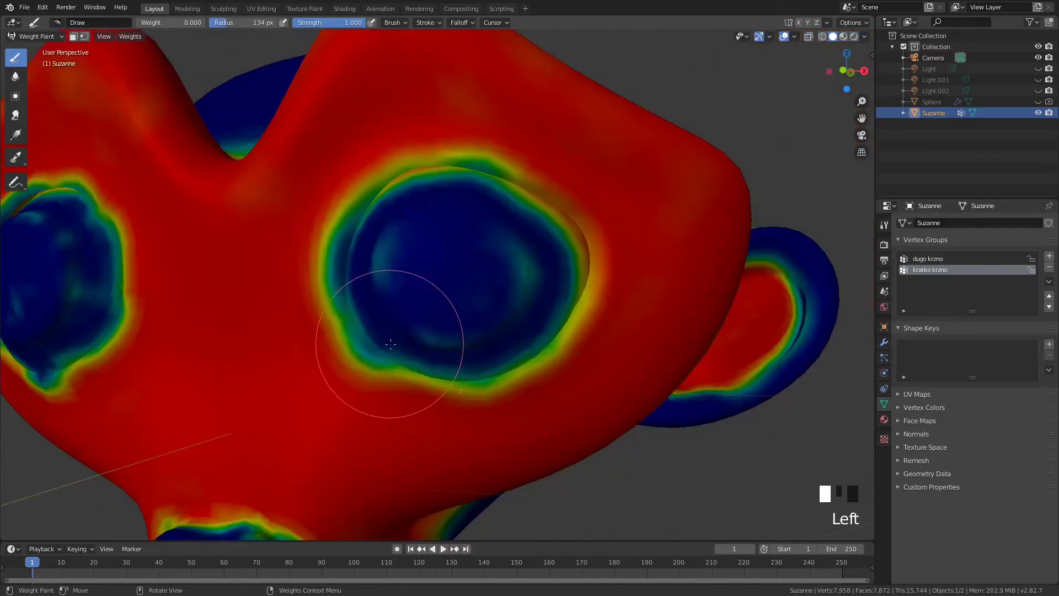
pyautogui.moveTo(390, 331)
pyautogui.mouseDown()
pyautogui.moveTo(530, 332)
pyautogui.moveTo(461, 237)
pyautogui.moveTo(425, 213)
pyautogui.moveTo(406, 236)
pyautogui.moveTo(498, 261)
pyautogui.mouseUp()
# Switch Suzanne from Weight Paint to Object Mode
pyautogui.scroll(-5, 498, 261)
pyautogui.moveTo(354, 295); pyautogui.dragTo(508, 331, button='middle')
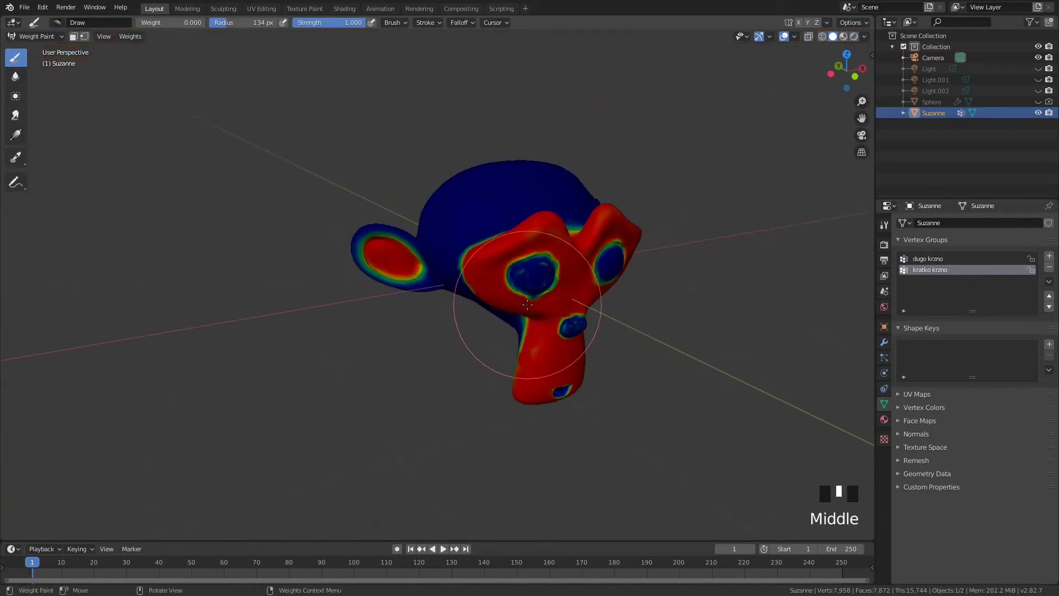
pyautogui.scroll(3, 571, 295)
pyautogui.keyDown('shift'); pyautogui.moveTo(571, 295); pyautogui.dragTo(486, 273, button='middle'); pyautogui.keyUp('shift')
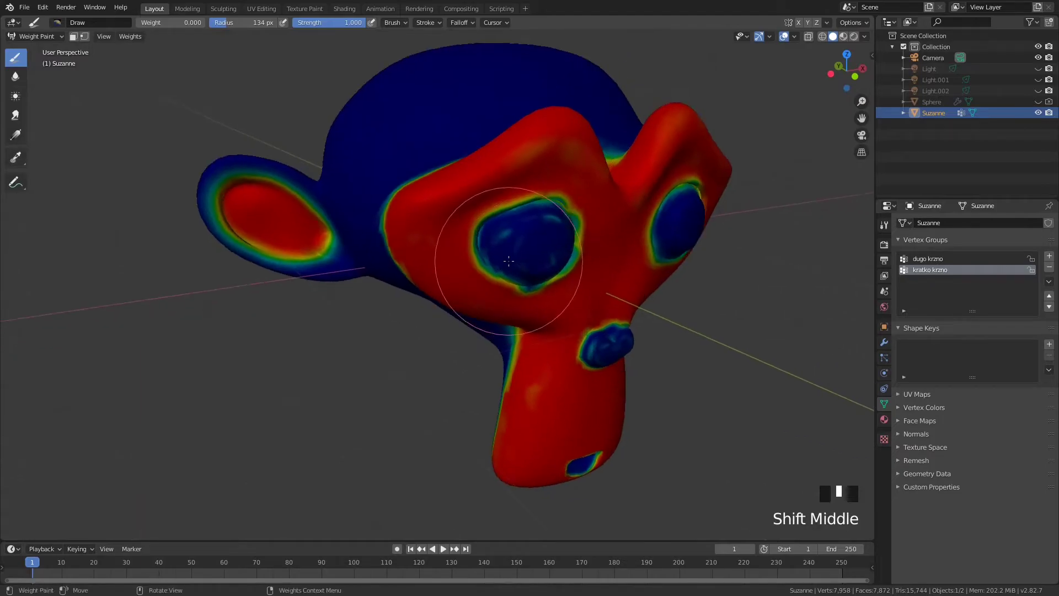
pyautogui.click(43, 37)
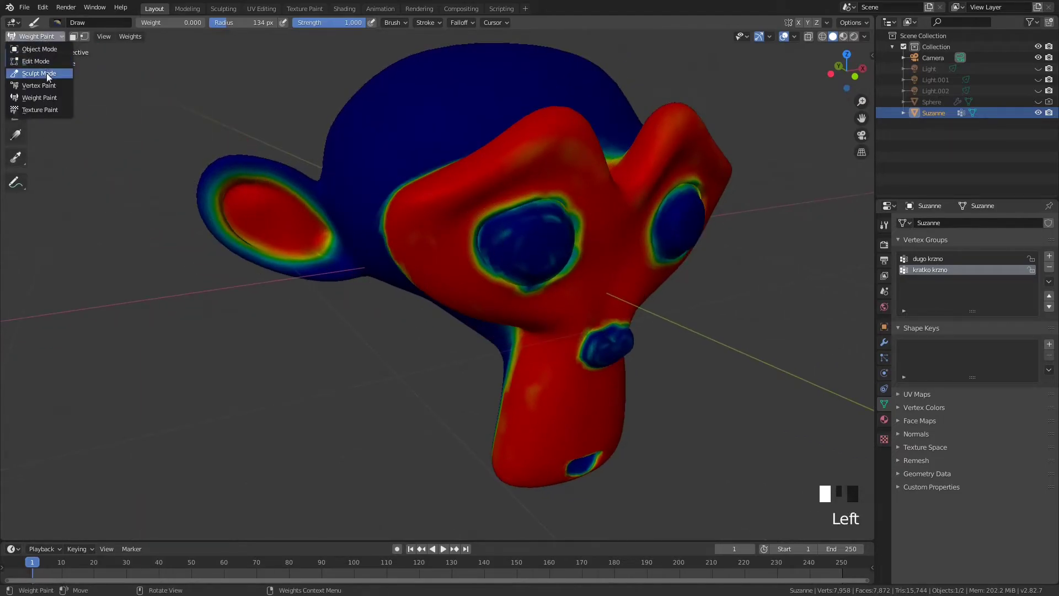
pyautogui.click(51, 49)
pyautogui.scroll(-3, 538, 293)
pyautogui.moveTo(562, 279); pyautogui.dragTo(534, 289, button='middle')
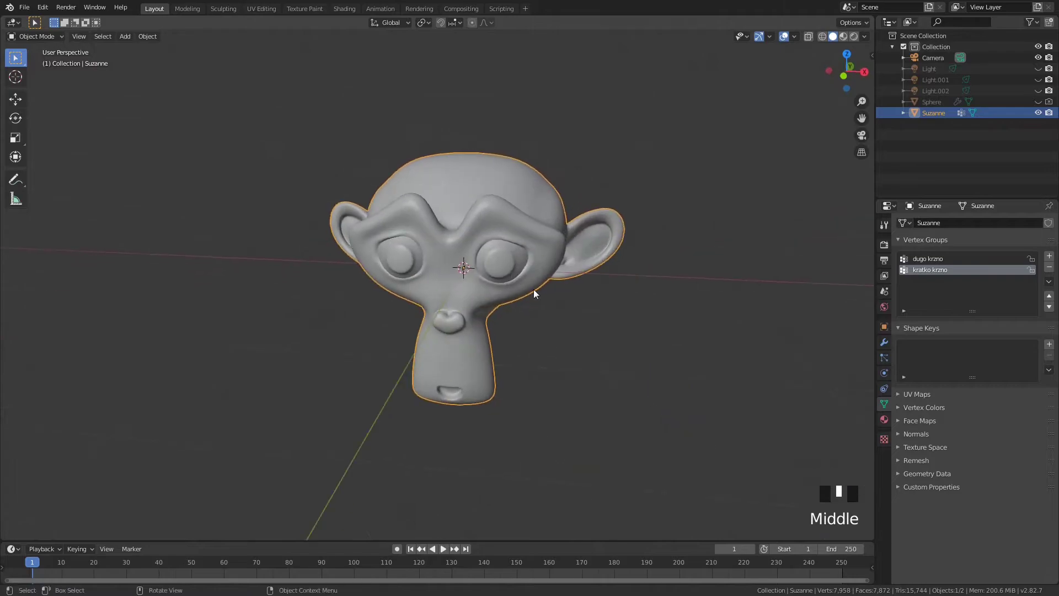
# Make "dugo krzno" the active vertex group, and give Suzanne a new material named "koža"
pyautogui.click(925, 259)
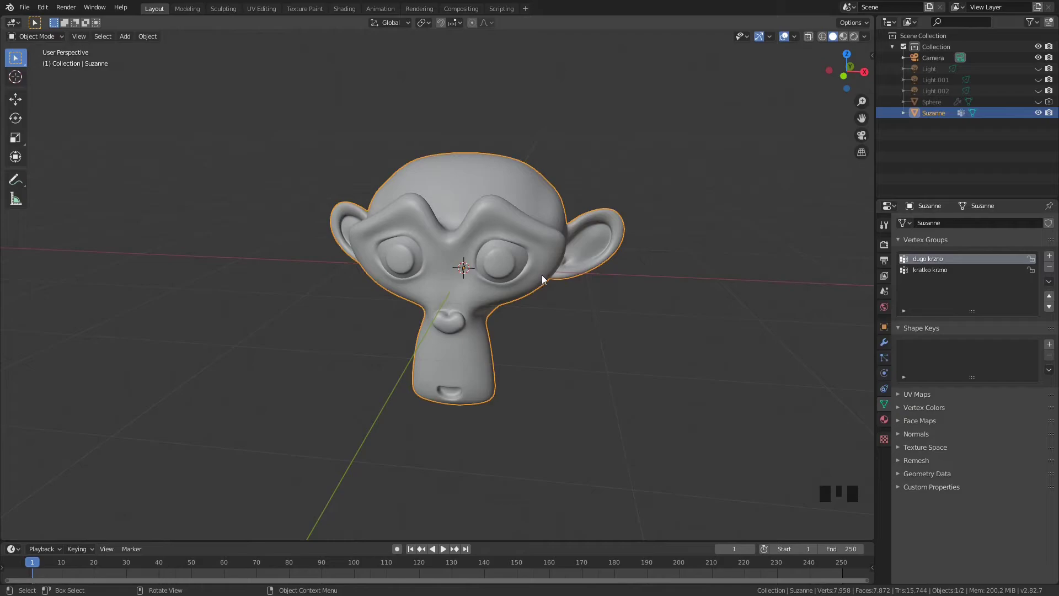
pyautogui.moveTo(501, 253); pyautogui.dragTo(466, 255, button='middle')
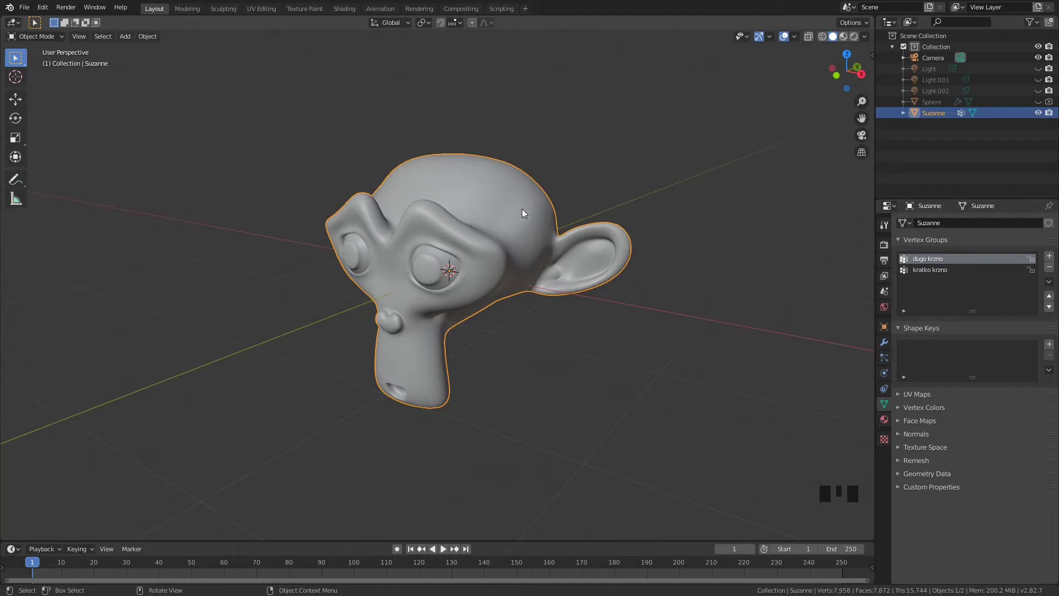
pyautogui.click(884, 419)
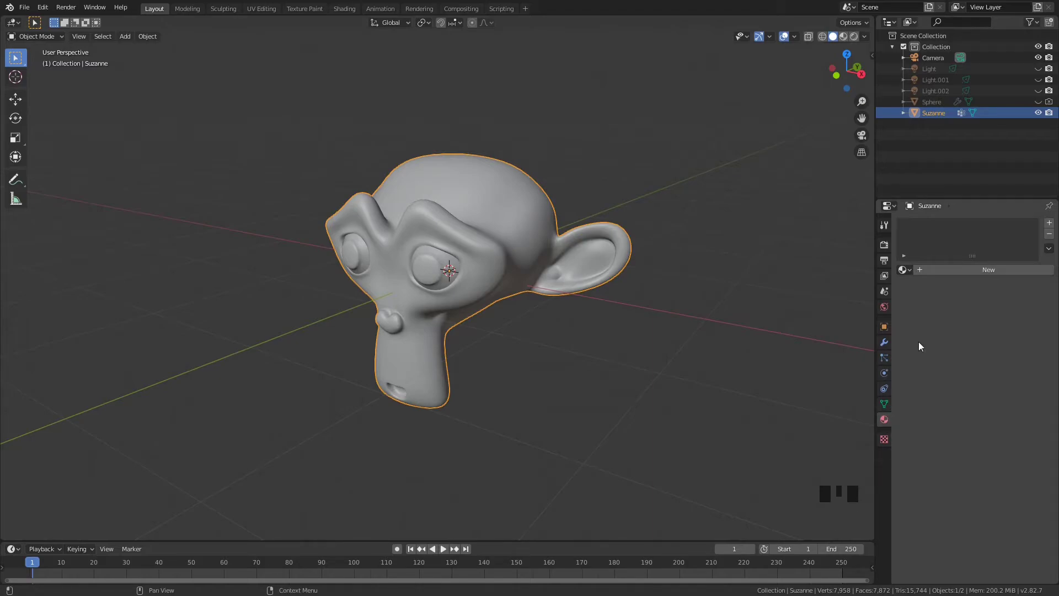
pyautogui.click(1001, 269)
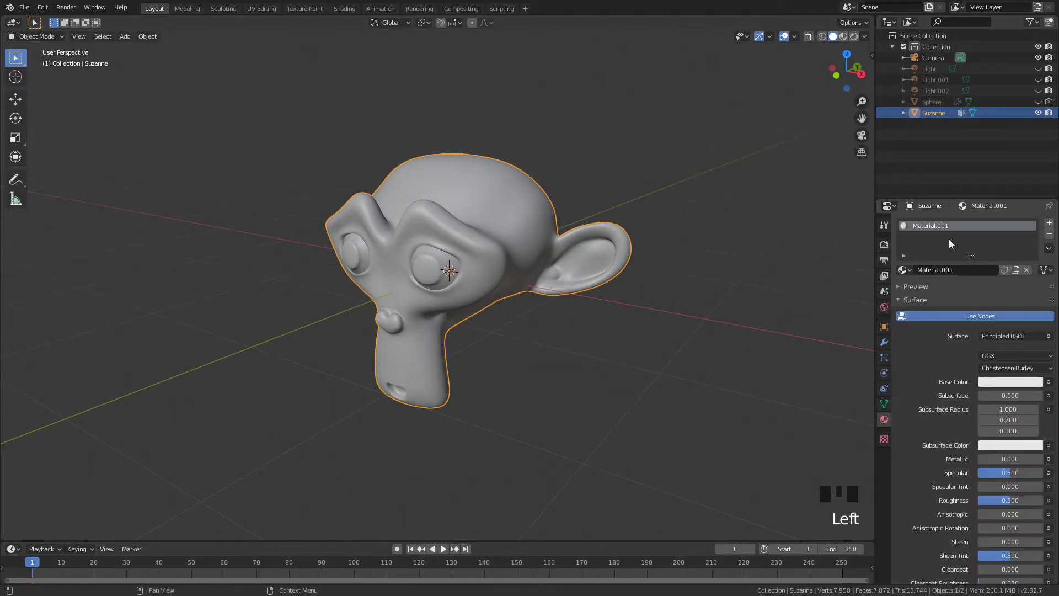
pyautogui.click(947, 226)
pyautogui.doubleClick(947, 225)
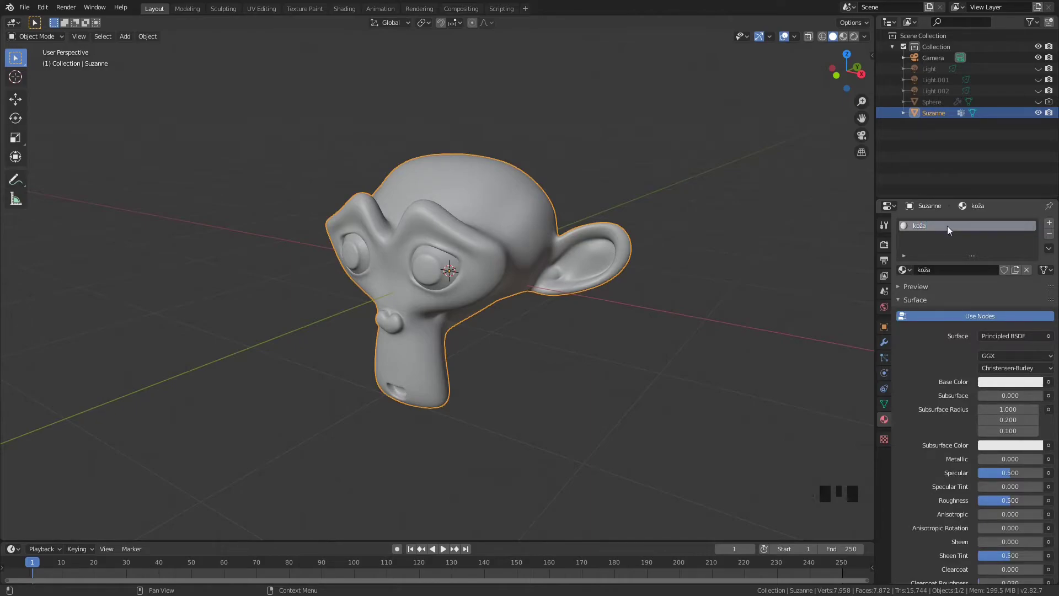
# Switch the viewport to Rendered shading and unhide the three lights, keeping the Sphere hidden
pyautogui.press('z')
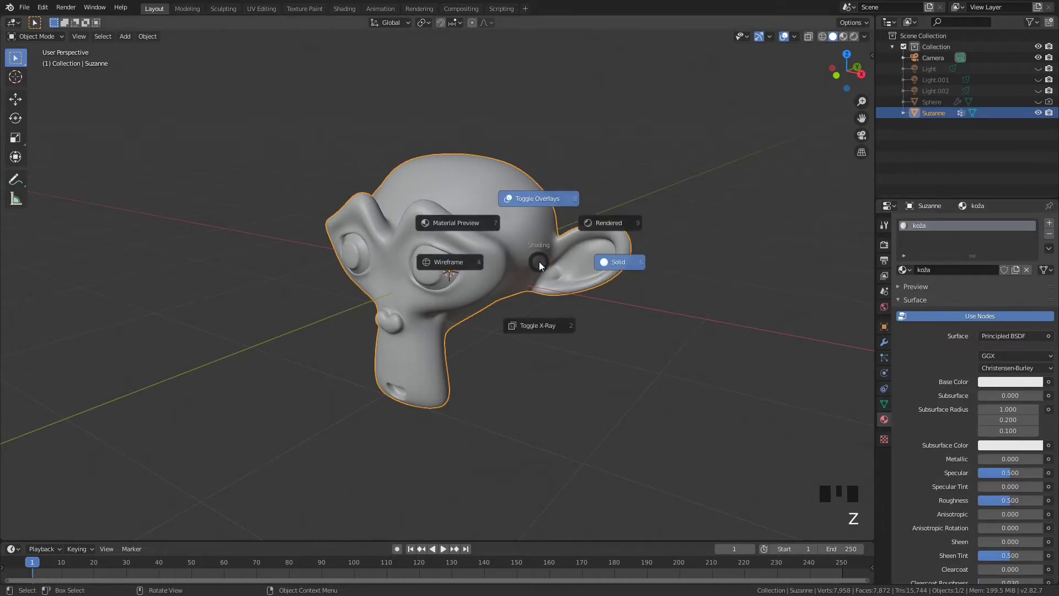
pyautogui.click(622, 220)
pyautogui.scroll(2, 524, 214)
pyautogui.moveTo(523, 214)
pyautogui.mouseDown(button='middle')
pyautogui.moveTo(536, 204)
pyautogui.moveTo(621, 203)
pyautogui.moveTo(625, 231)
pyautogui.mouseUp(button='middle')
pyautogui.scroll(-5, 626, 230)
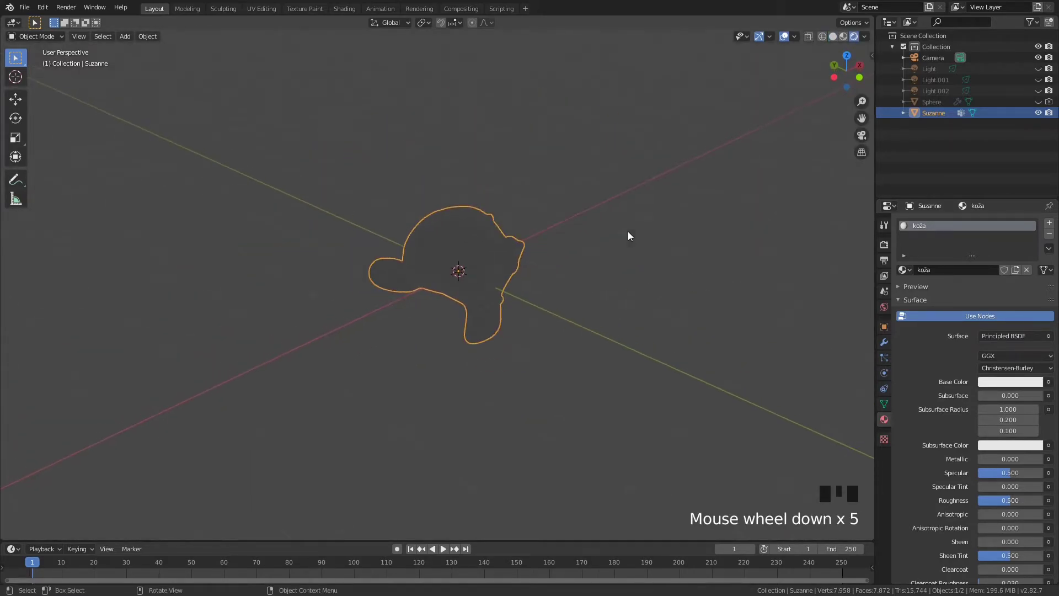
pyautogui.moveTo(1037, 69); pyautogui.dragTo(1039, 102)
pyautogui.moveTo(658, 188); pyautogui.dragTo(633, 186, button='middle')
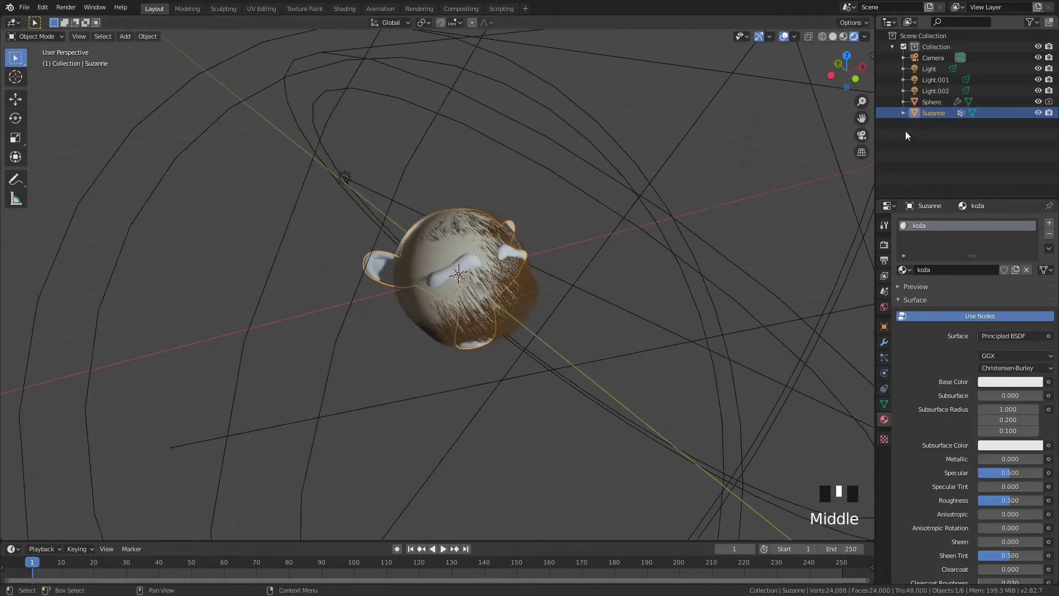
pyautogui.click(1037, 103)
pyautogui.scroll(3, 584, 217)
pyautogui.moveTo(584, 218); pyautogui.dragTo(509, 192, button='middle')
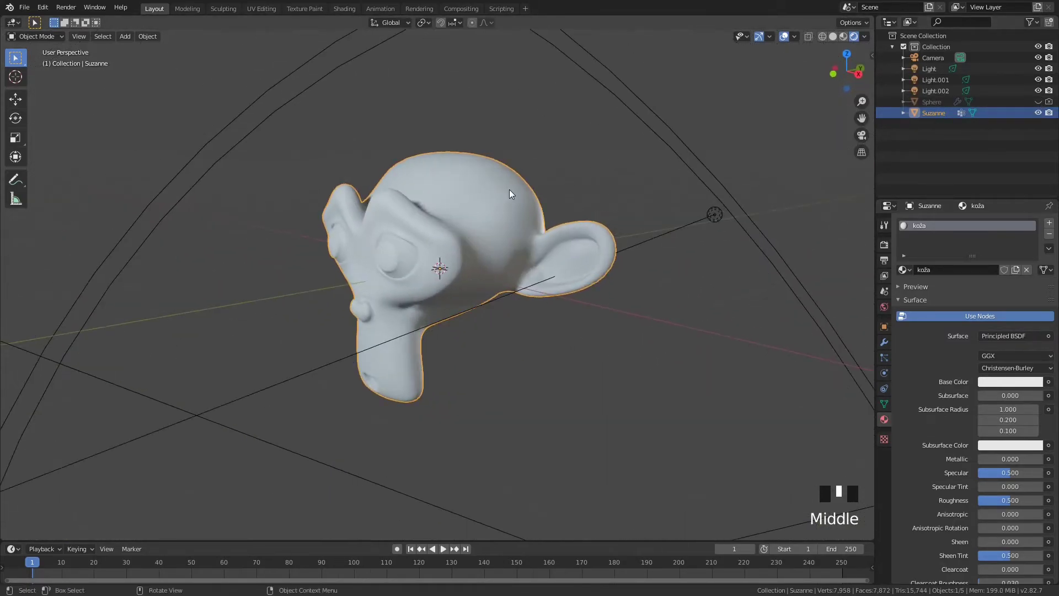
# Try a pale beige base color for the koža material
pyautogui.click(997, 382)
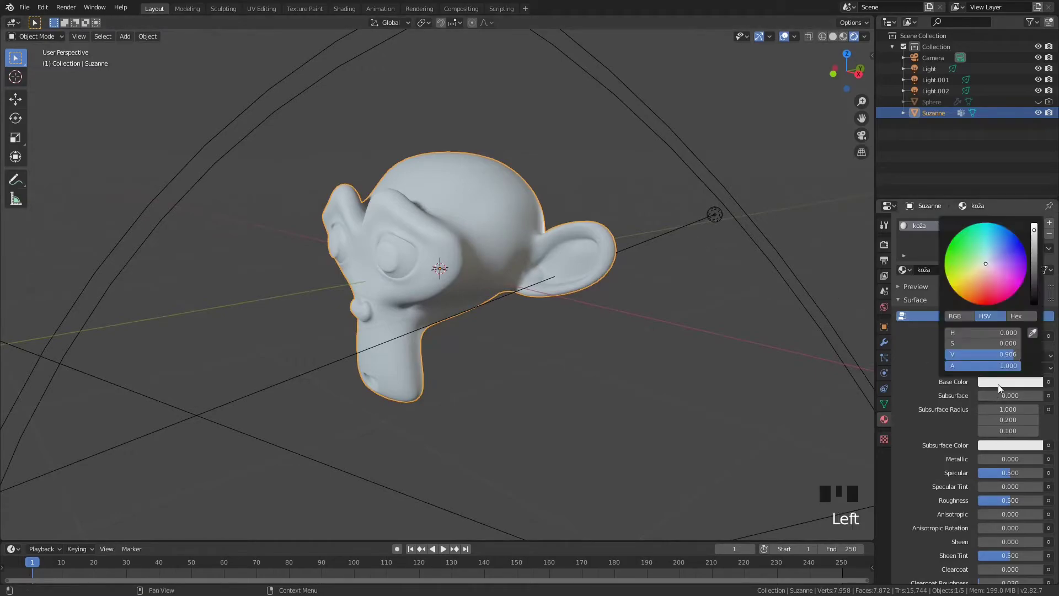
pyautogui.moveTo(985, 263); pyautogui.dragTo(978, 271)
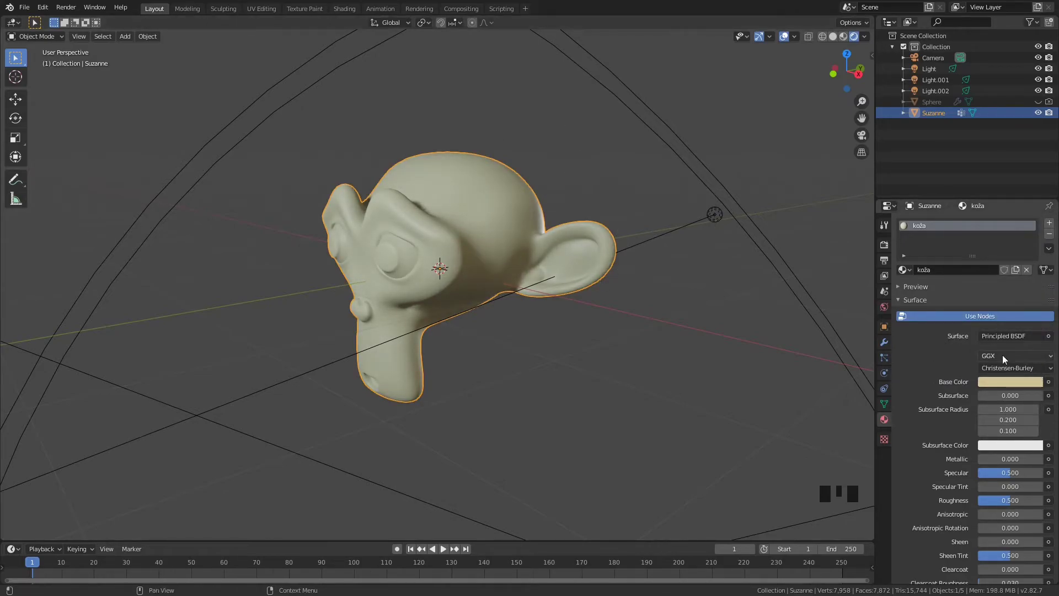
pyautogui.click(1005, 381)
pyautogui.moveTo(980, 273); pyautogui.dragTo(977, 270)
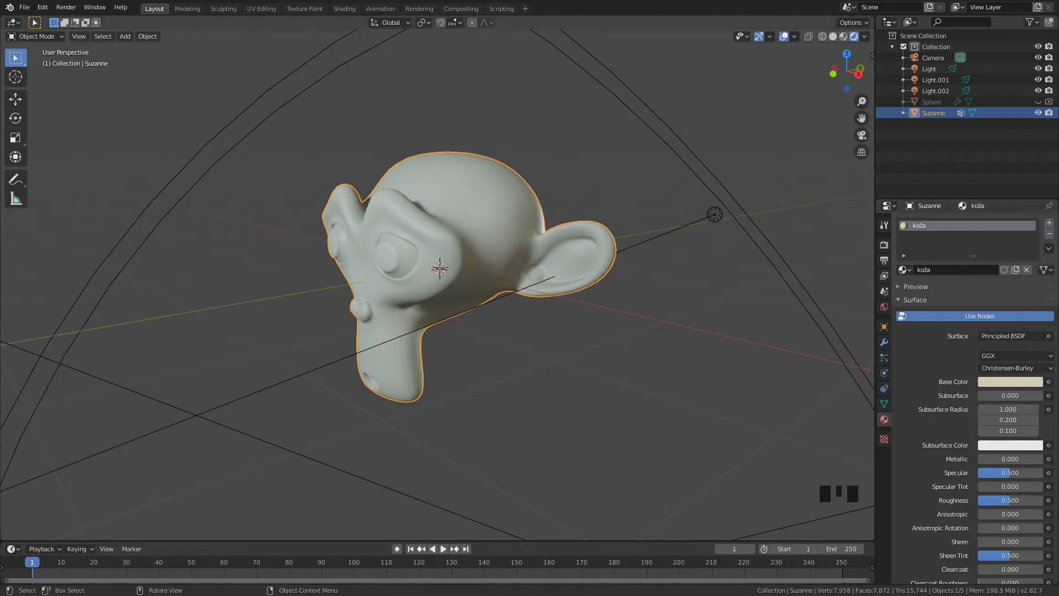
# Switch to the browser, search Google for "skin color hex code", and view the Caucasian and Real Skin Tones palettes before returning to Blender
pyautogui.hotkey('alt', 'Tab')
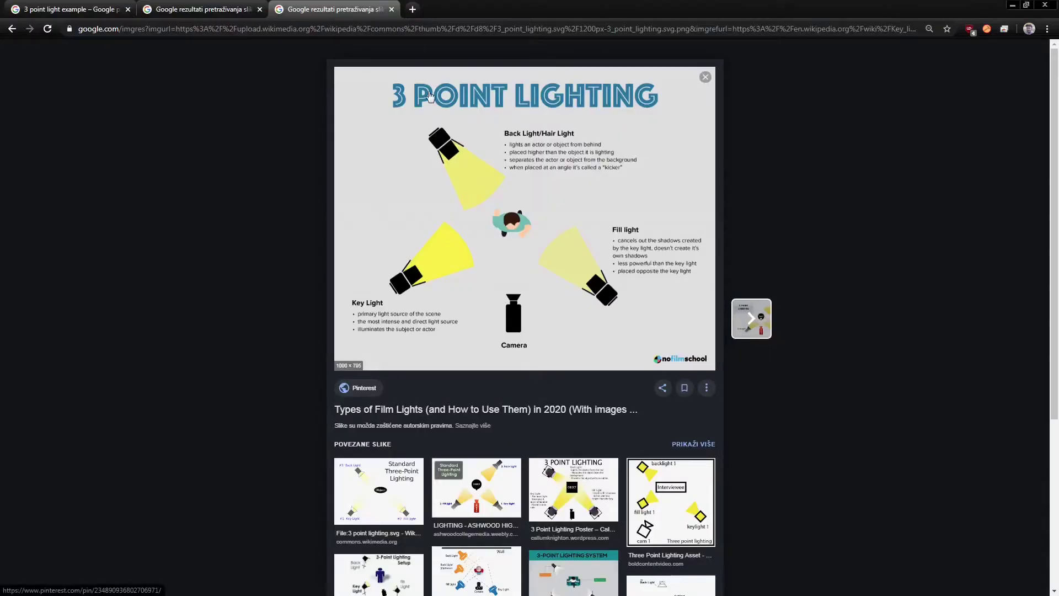
pyautogui.click(412, 10)
pyautogui.click(446, 225)
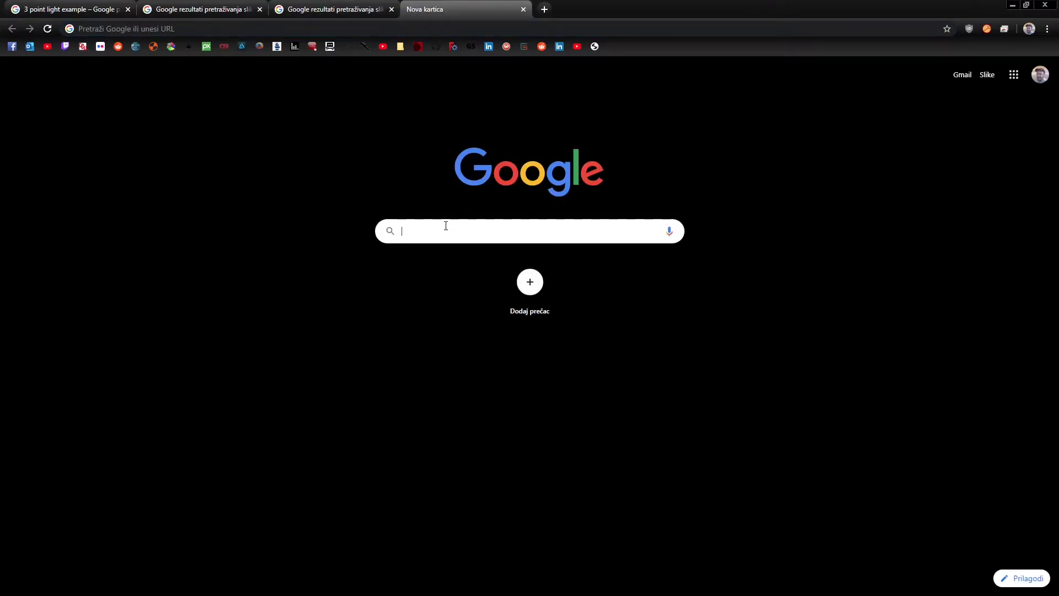
pyautogui.write('skin color hex code')
pyautogui.press('Return')
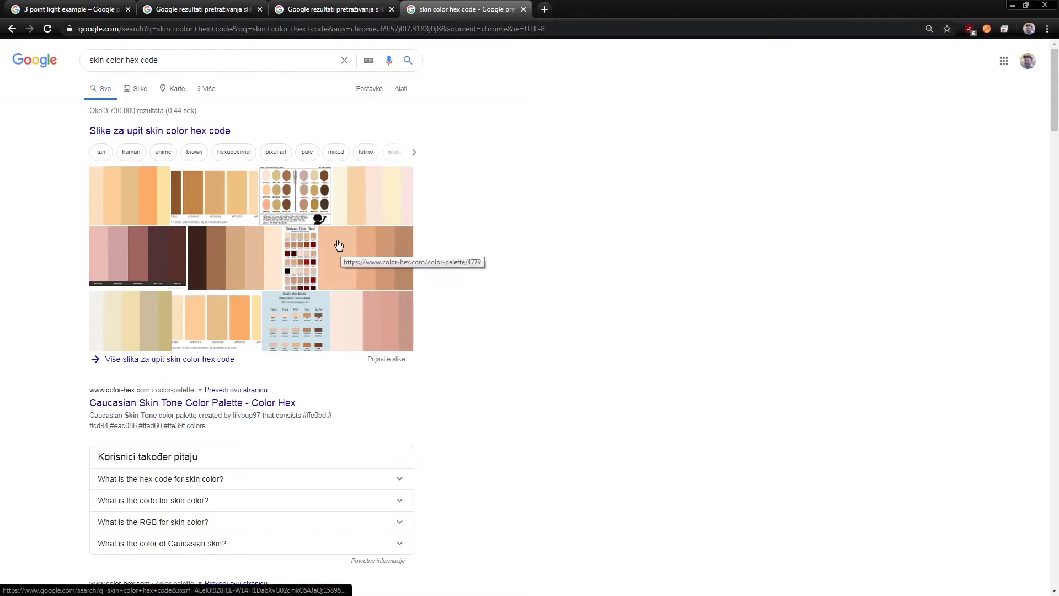
pyautogui.click(123, 194)
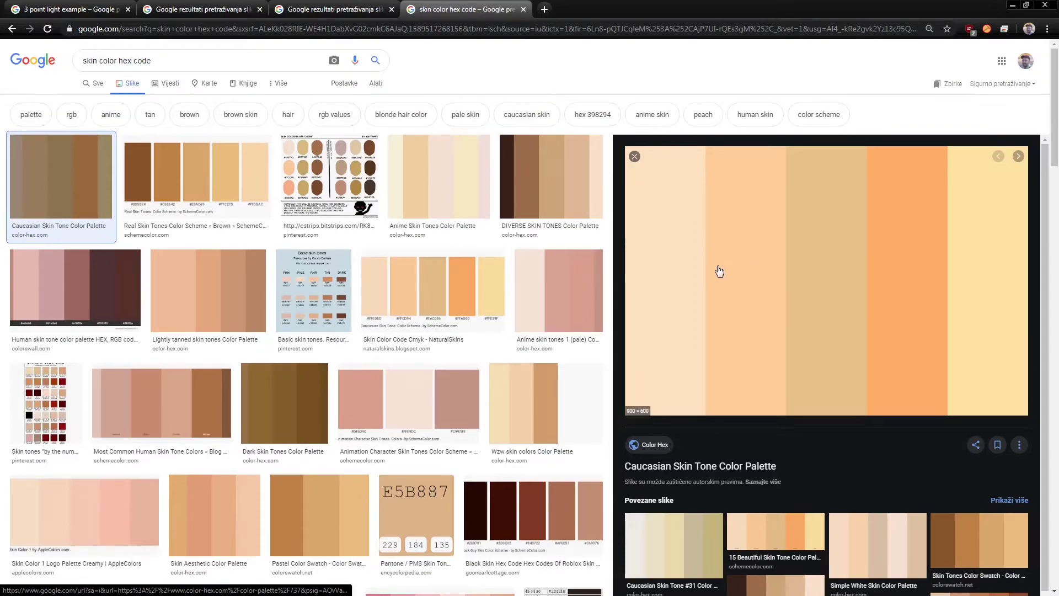
pyautogui.click(208, 171)
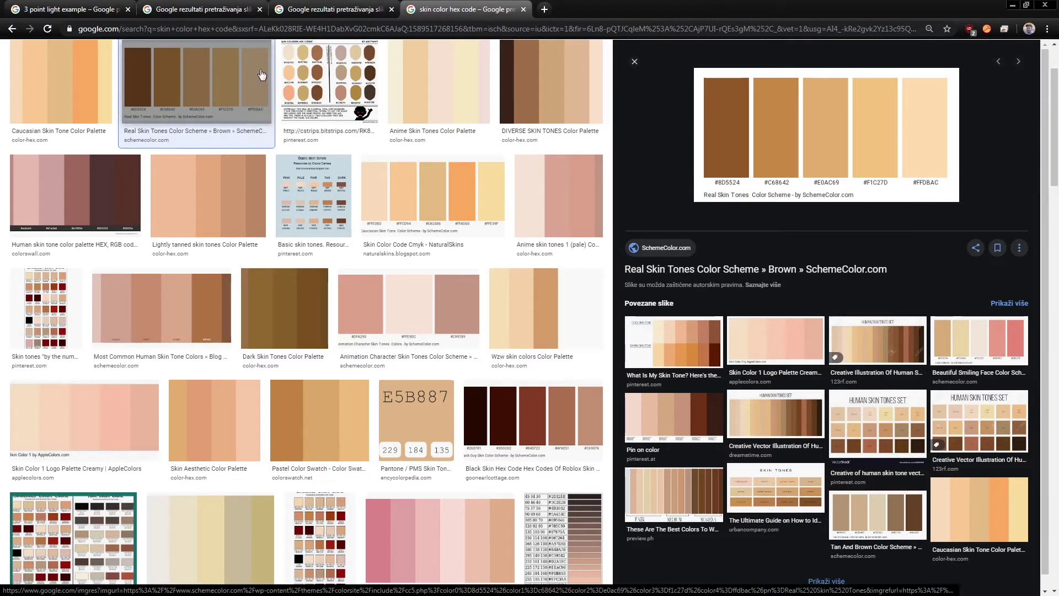
pyautogui.click(1009, 5)
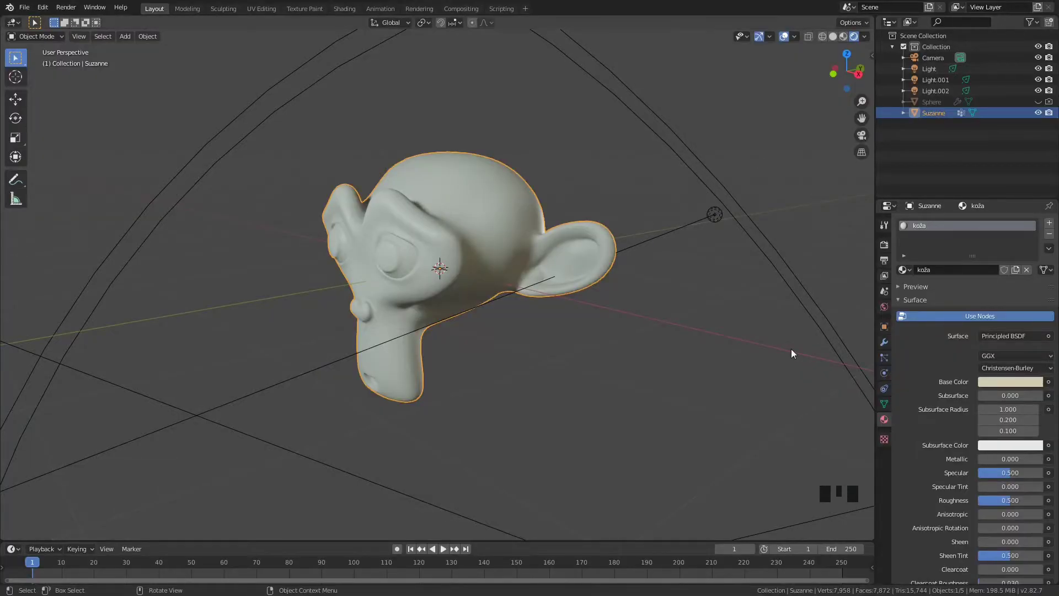
# Set the koža material's base color to hex FFBDAC and inspect the skin tone on Suzanne
pyautogui.click(987, 381)
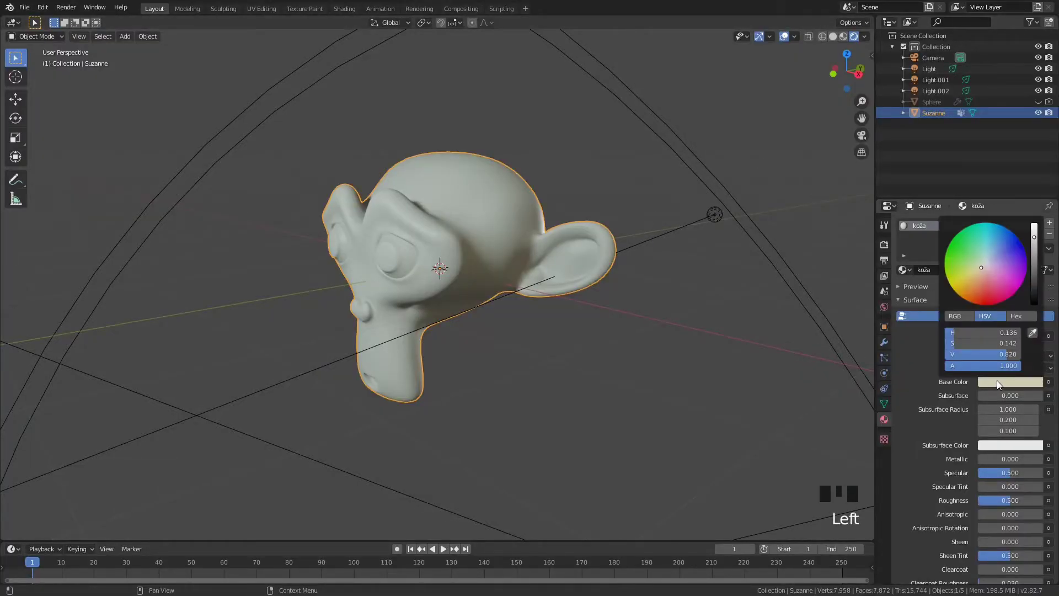
pyautogui.click(1020, 315)
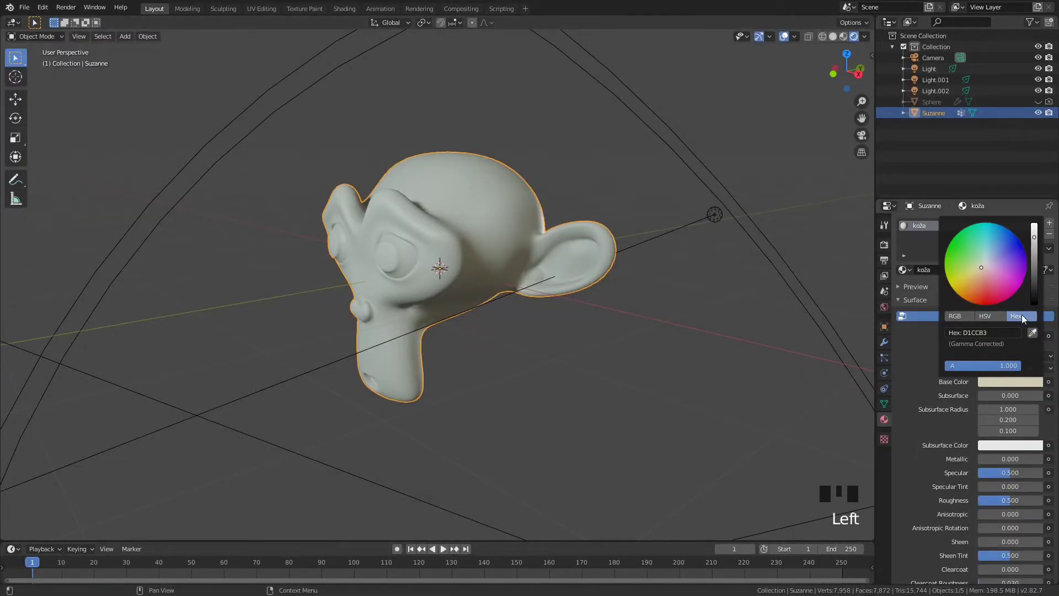
pyautogui.click(996, 331)
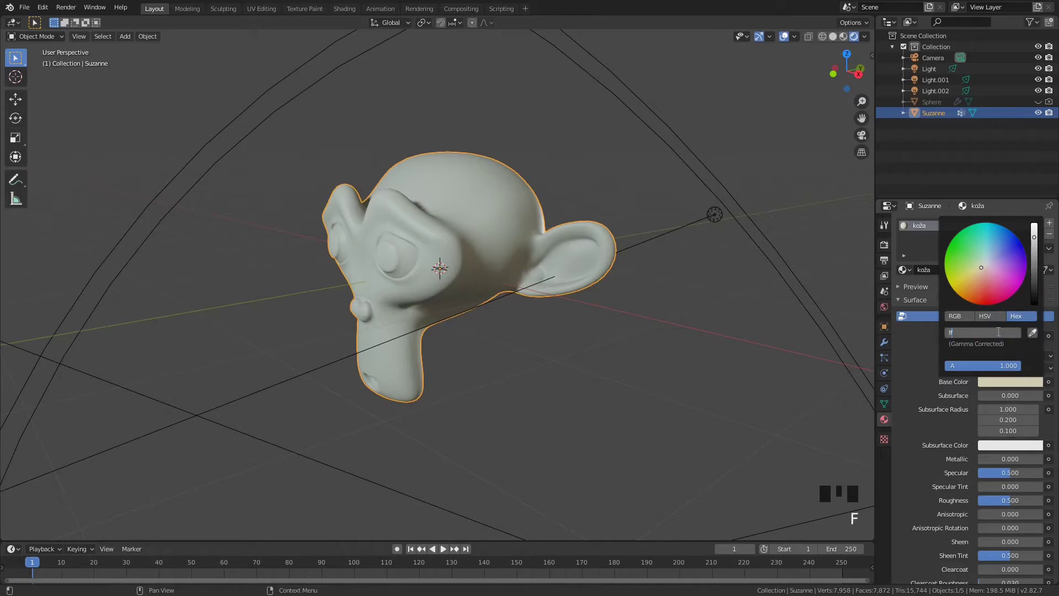
pyautogui.press('Return')
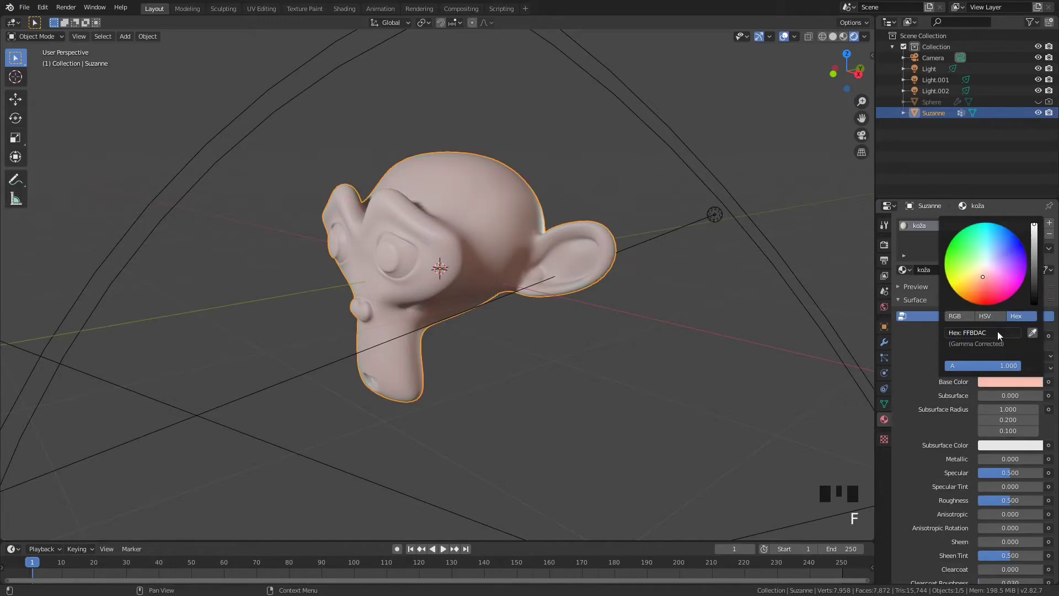
pyautogui.moveTo(441, 293); pyautogui.dragTo(608, 258, button='middle')
pyautogui.scroll(3, 564, 273)
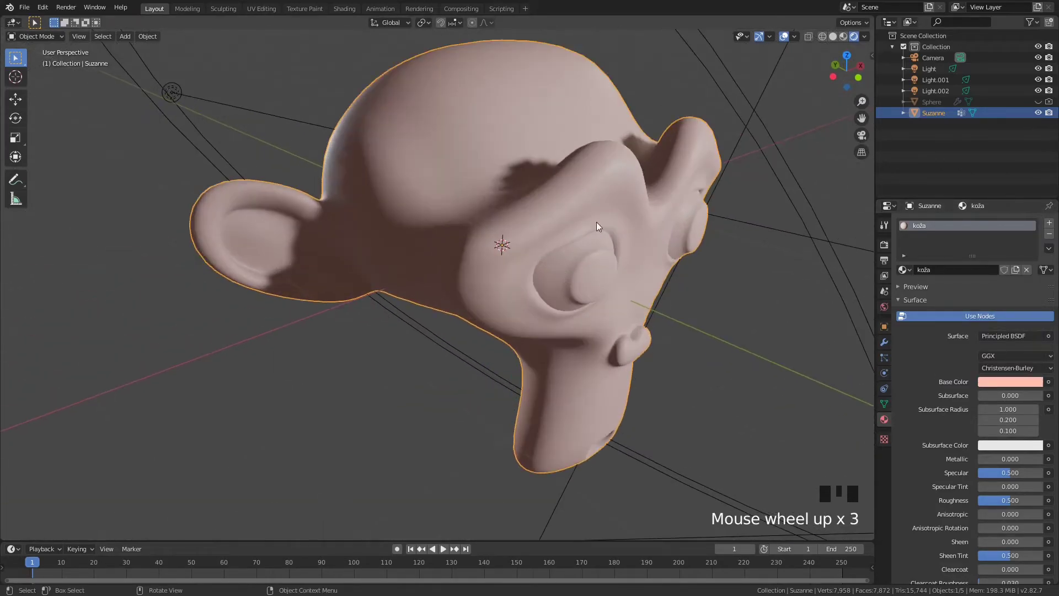
pyautogui.moveTo(552, 183); pyautogui.dragTo(469, 202, button='middle')
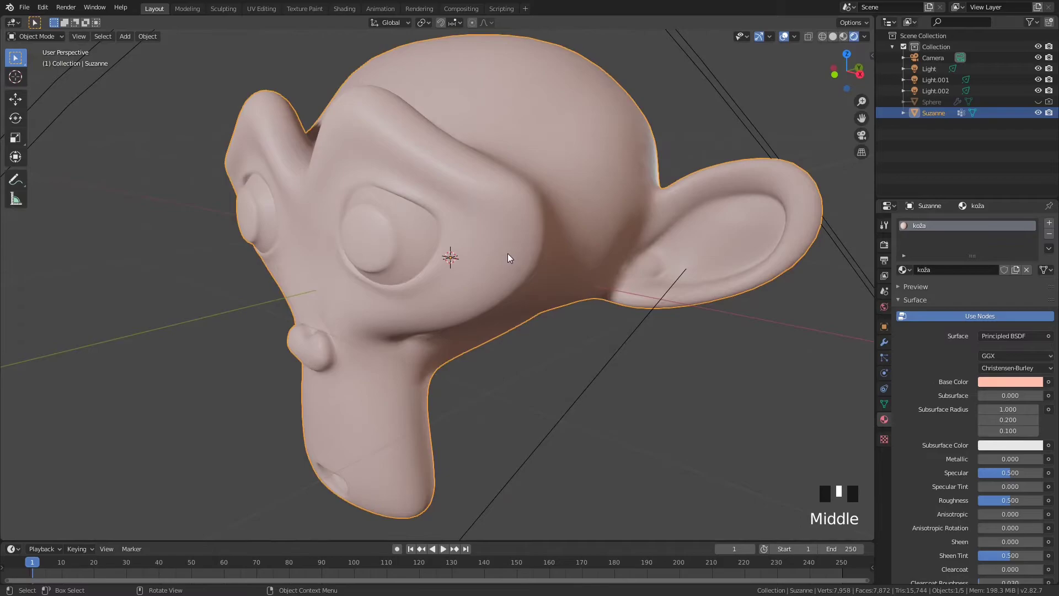
pyautogui.scroll(-4, 507, 253)
pyautogui.moveTo(455, 267); pyautogui.dragTo(491, 254, button='middle')
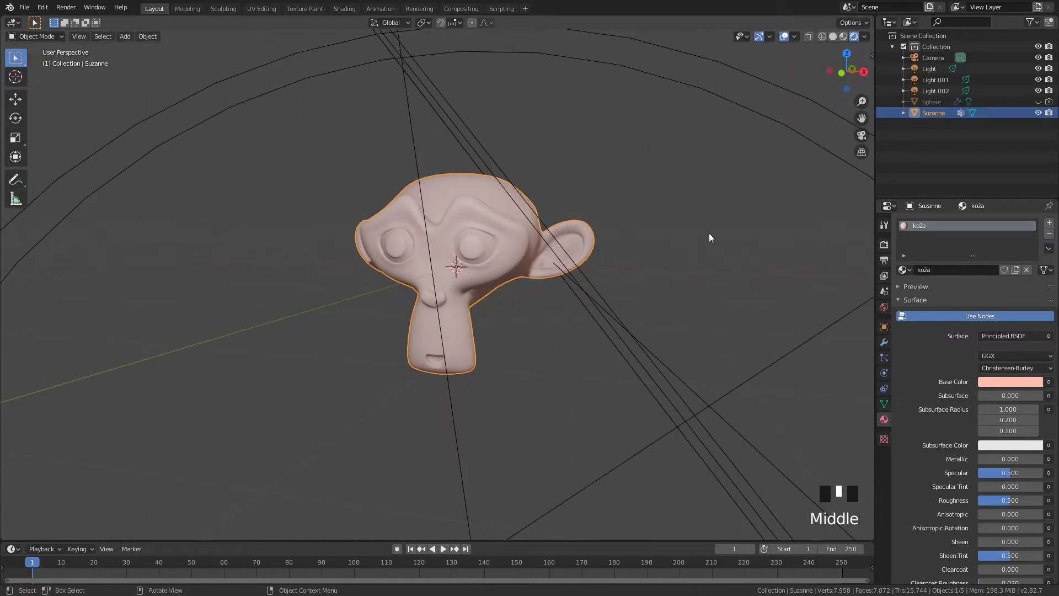
# Add a second material slot to Suzanne with a new material named "dugo krzno"
pyautogui.click(1049, 223)
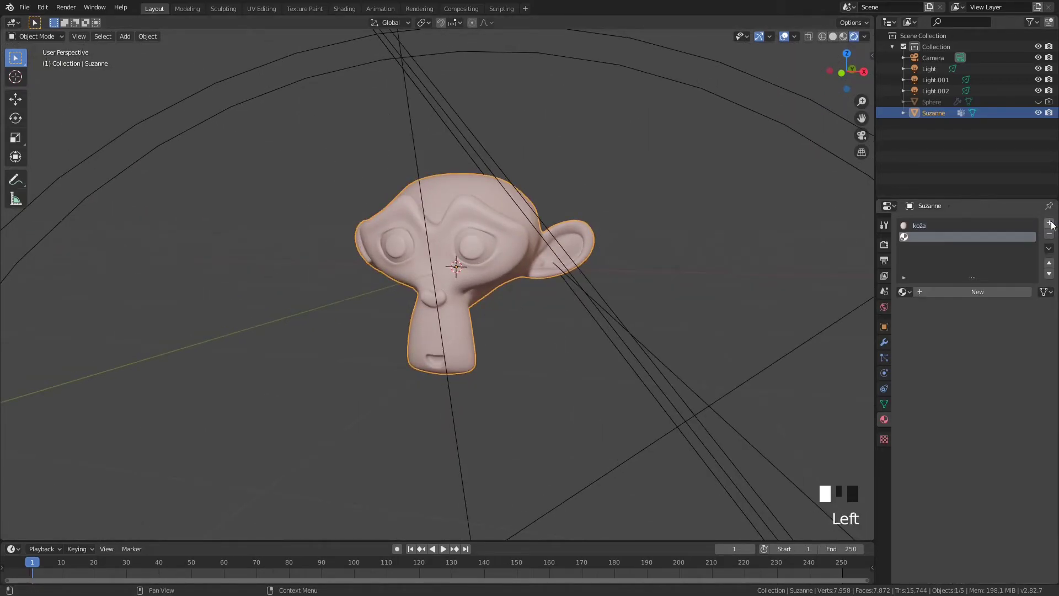
pyautogui.click(934, 293)
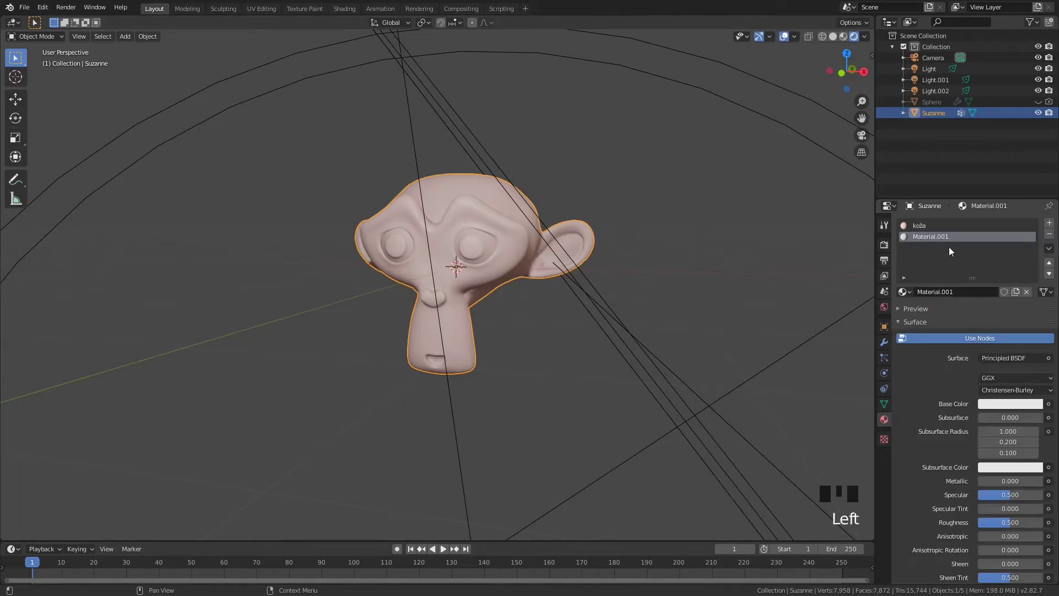
pyautogui.doubleClick(948, 237)
pyautogui.click(948, 236)
pyautogui.write('du')
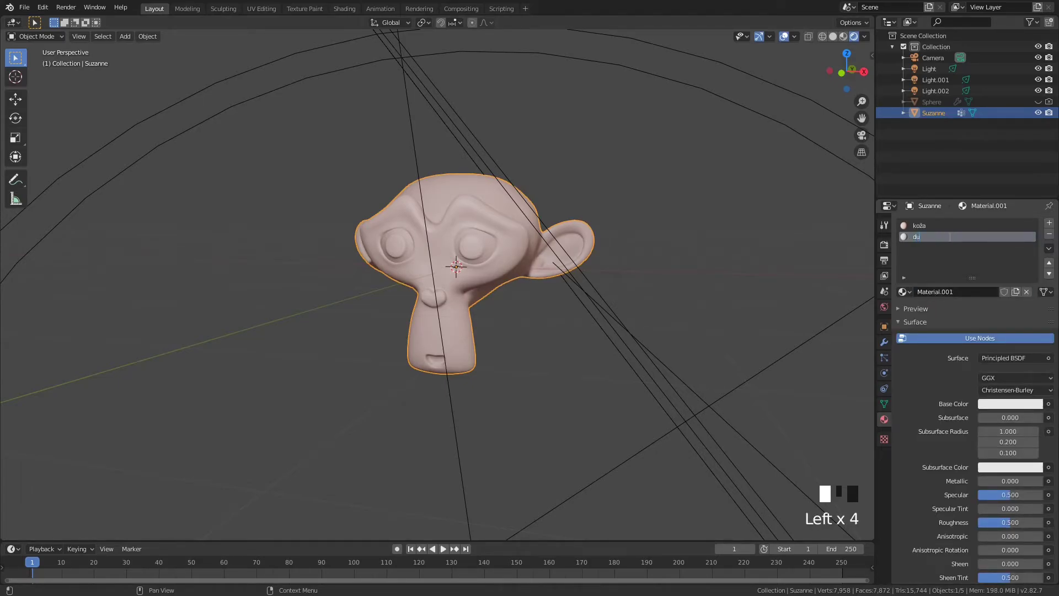
pyautogui.write('go krzno')
pyautogui.press('Return')
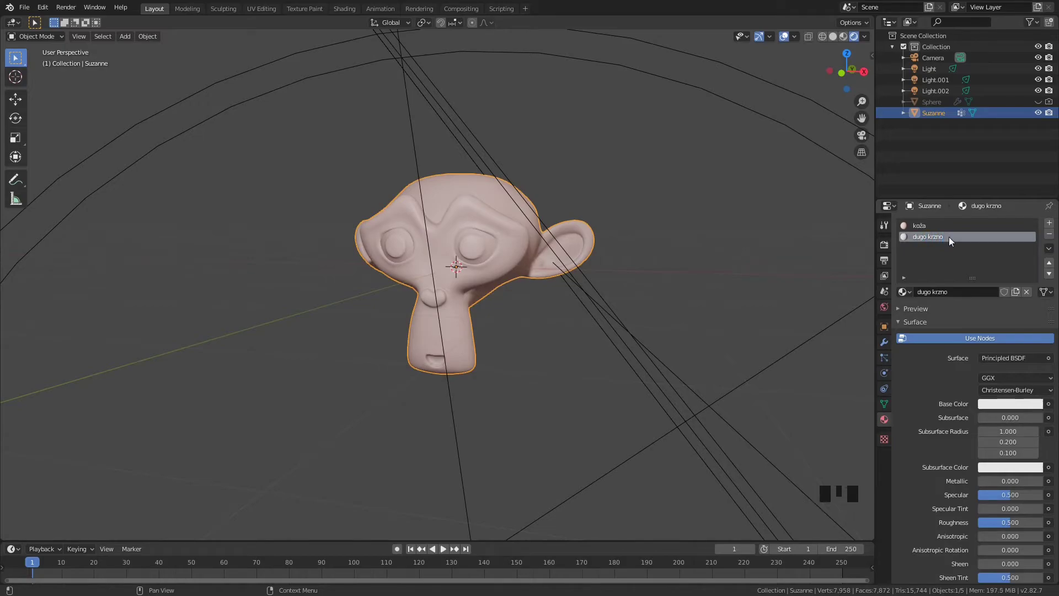
# Add a third material slot with a new material named "kratko krzno", and reselect the dugo krzno slot
pyautogui.click(1049, 224)
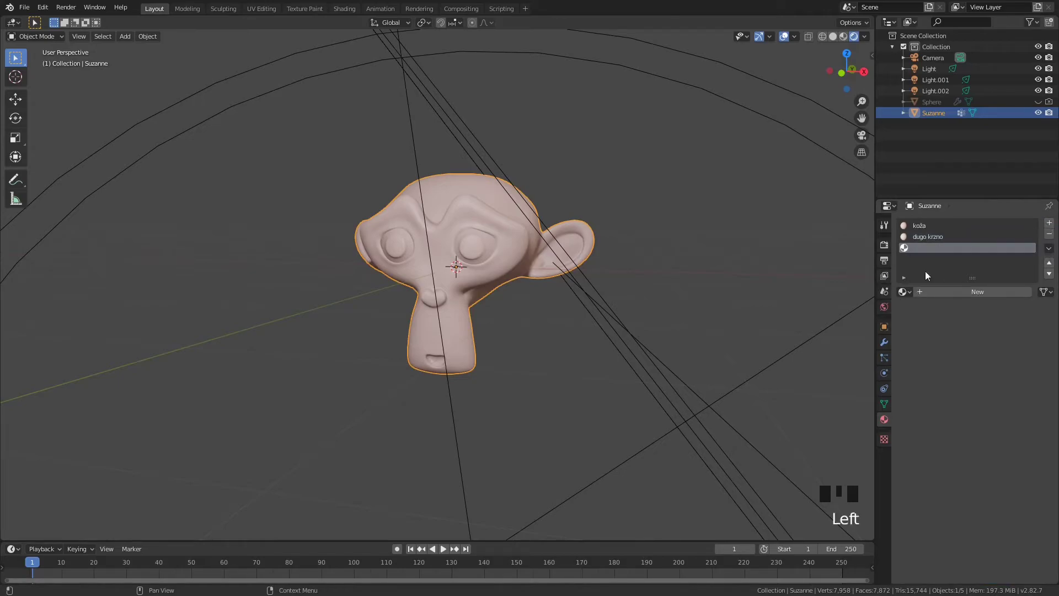
pyautogui.click(924, 292)
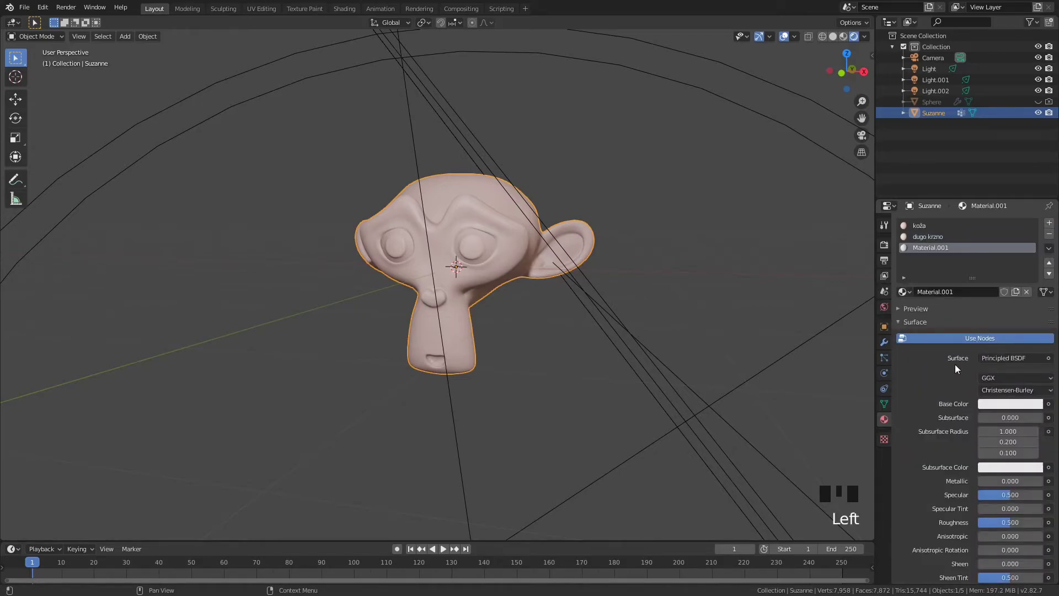
pyautogui.doubleClick(924, 246)
pyautogui.write('kratko krzno')
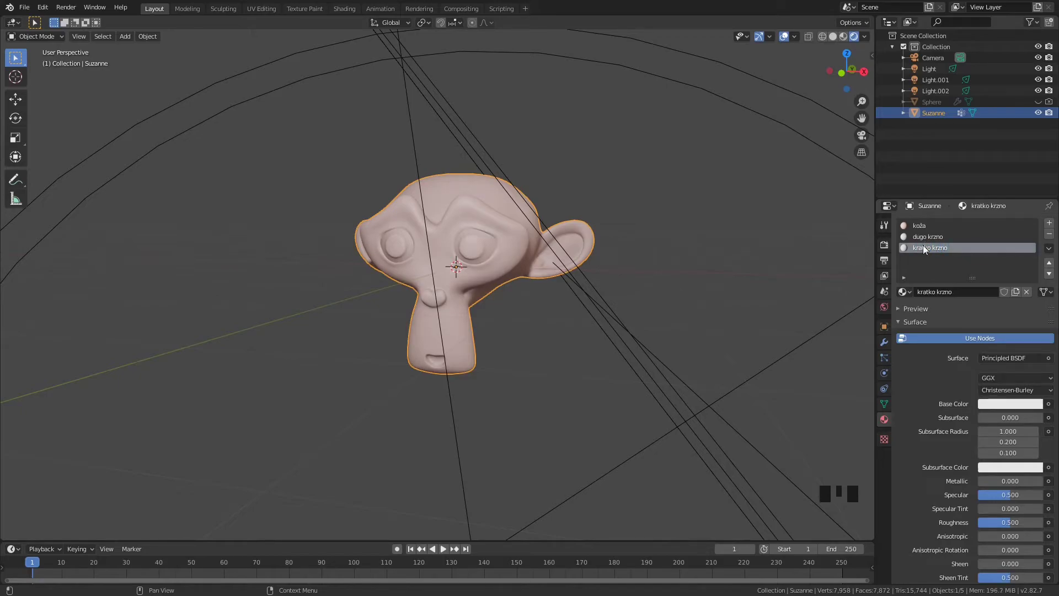
pyautogui.press('Return')
pyautogui.click(937, 236)
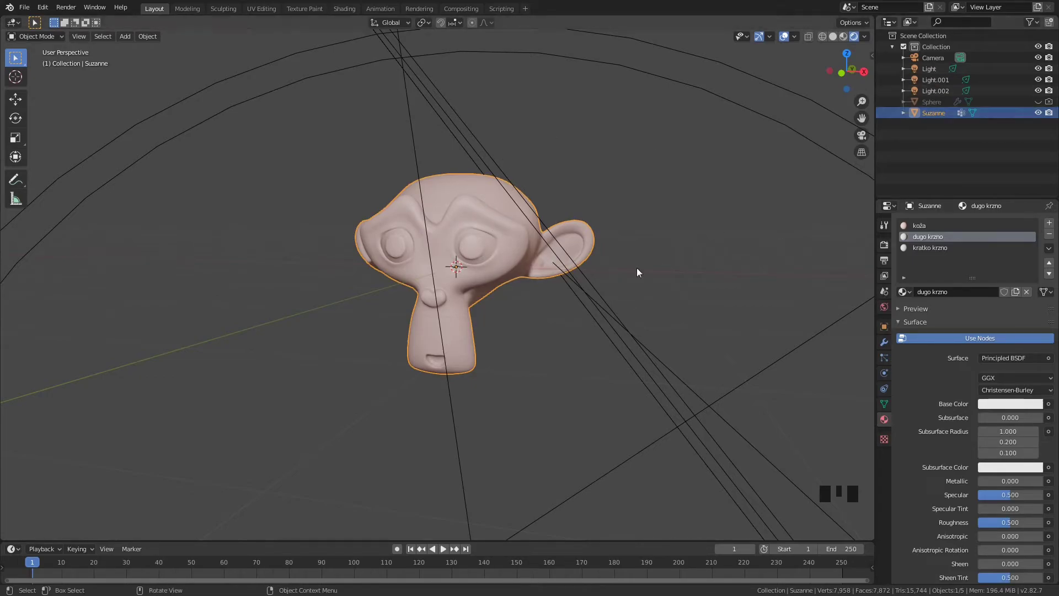
# Return the viewport to Solid shading and hide Light, Light.001 and Light.002
pyautogui.click(476, 273)
pyautogui.press('z')
pyautogui.click(541, 274)
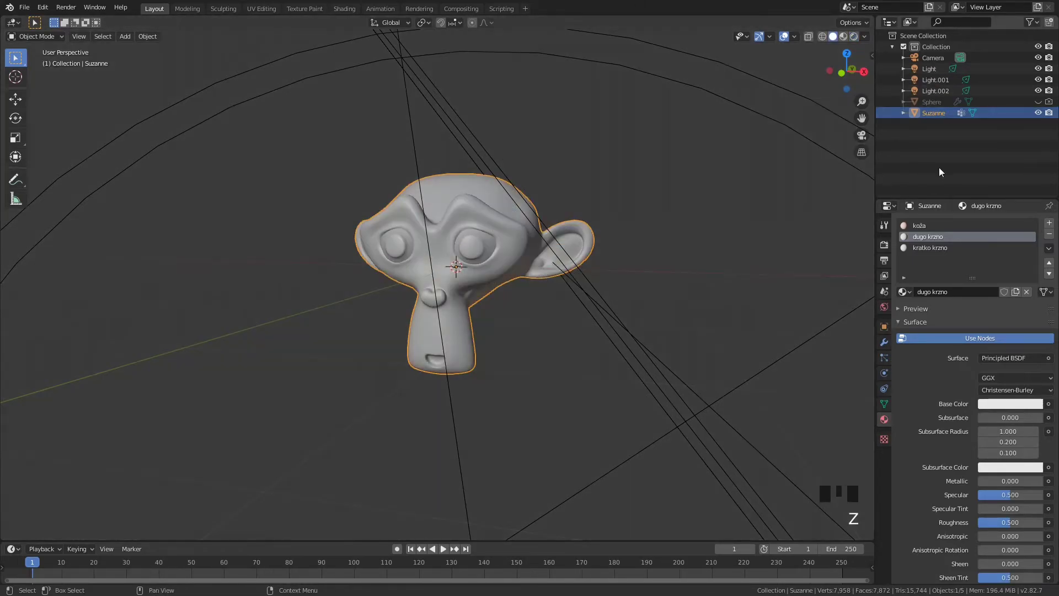
pyautogui.moveTo(1037, 69); pyautogui.dragTo(1038, 91)
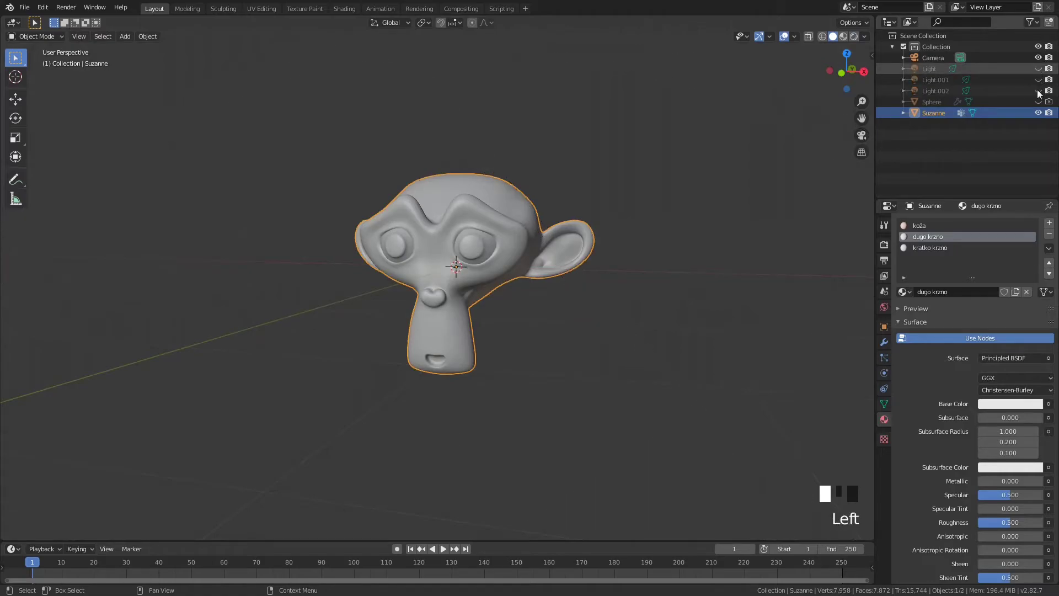
# Add a particle system to Suzanne and assign it the existing ParticleSettings hair settings
pyautogui.scroll(-4, 413, 267)
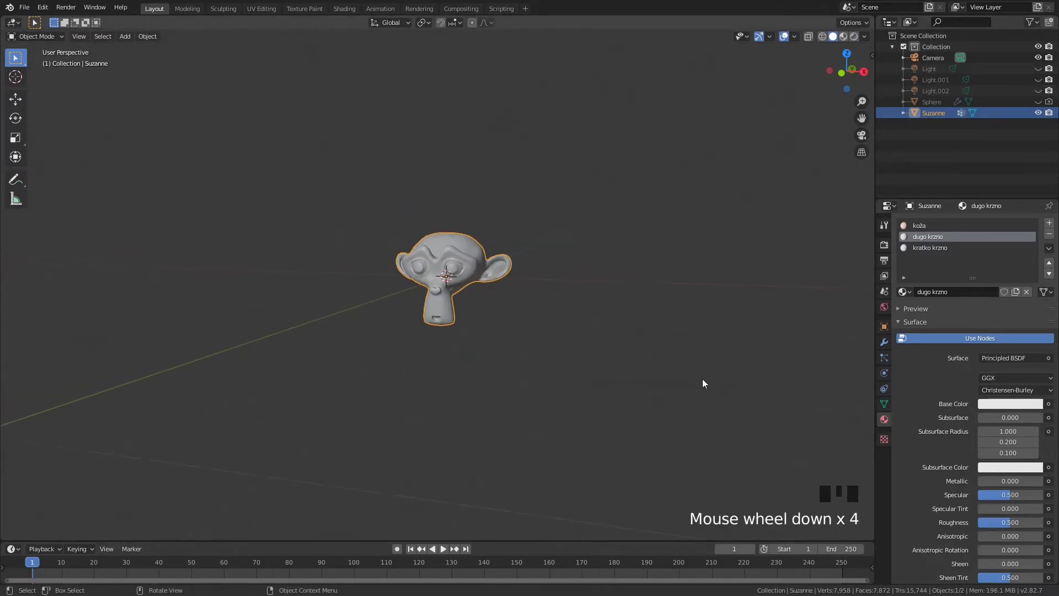
pyautogui.click(663, 9)
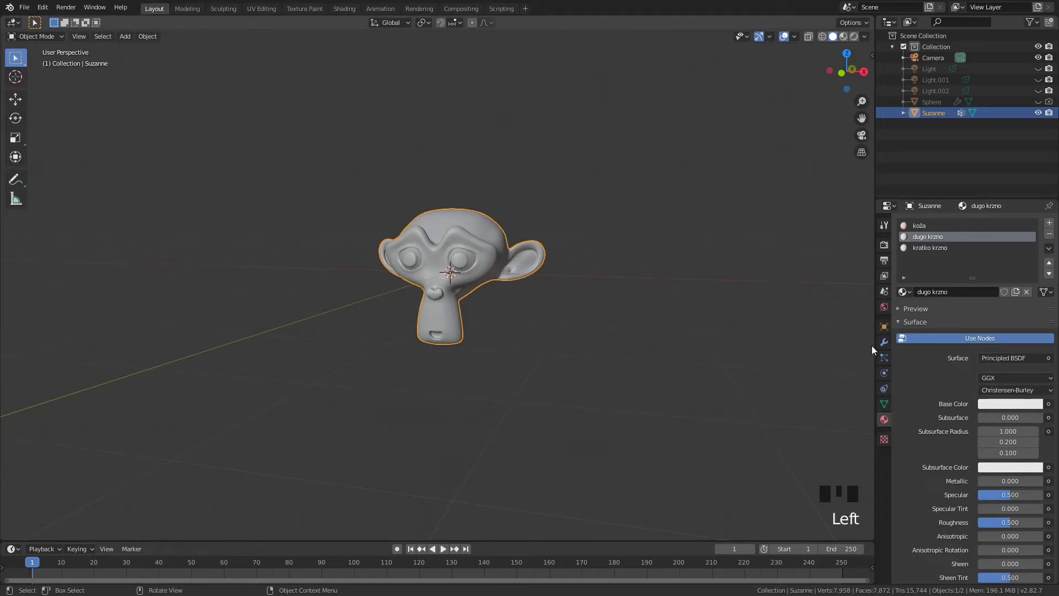
pyautogui.click(885, 357)
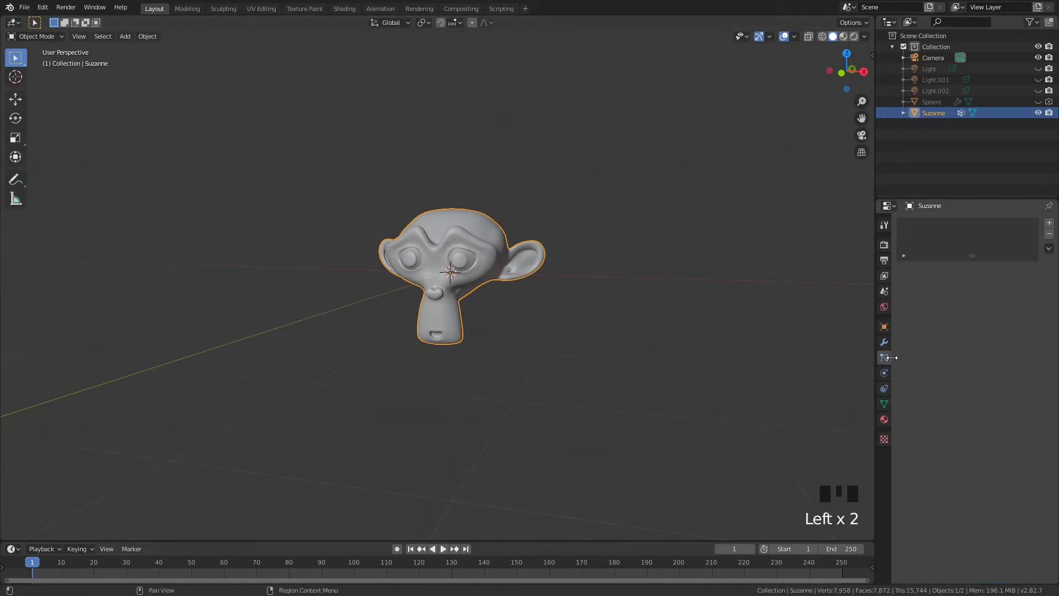
pyautogui.click(1048, 225)
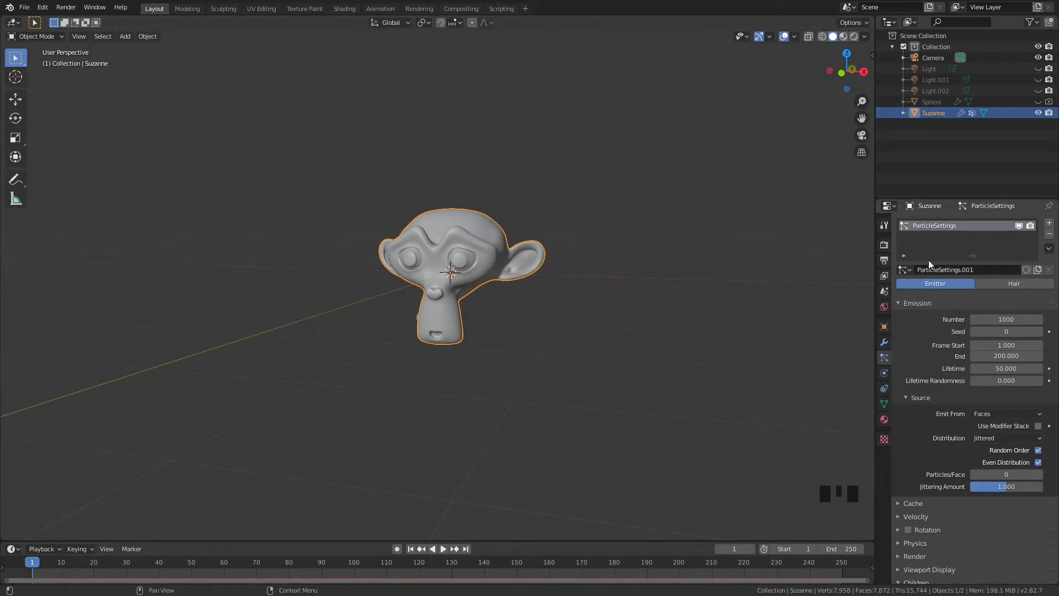
pyautogui.click(903, 273)
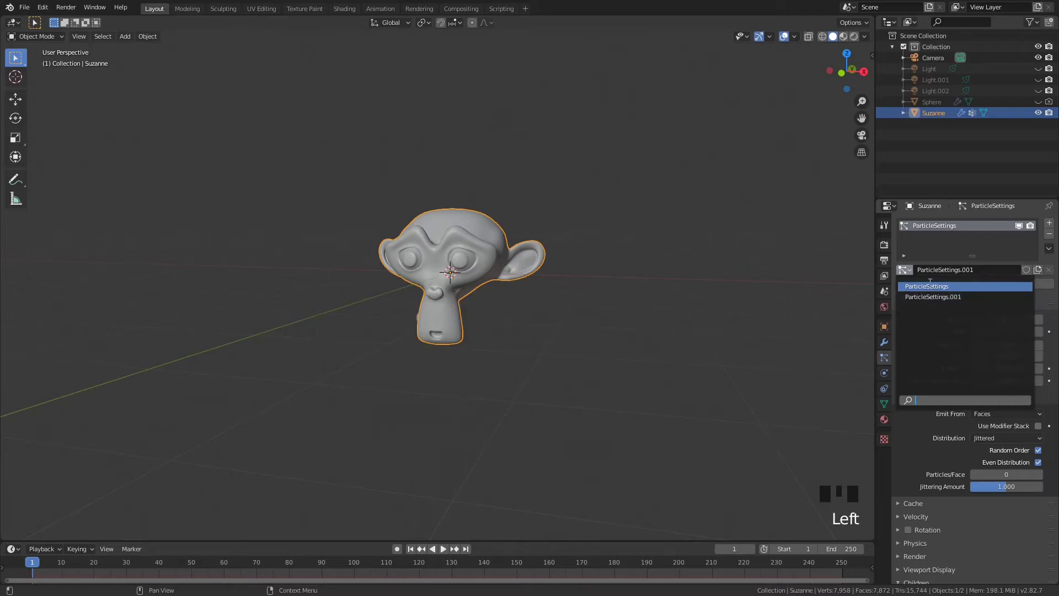
pyautogui.click(925, 287)
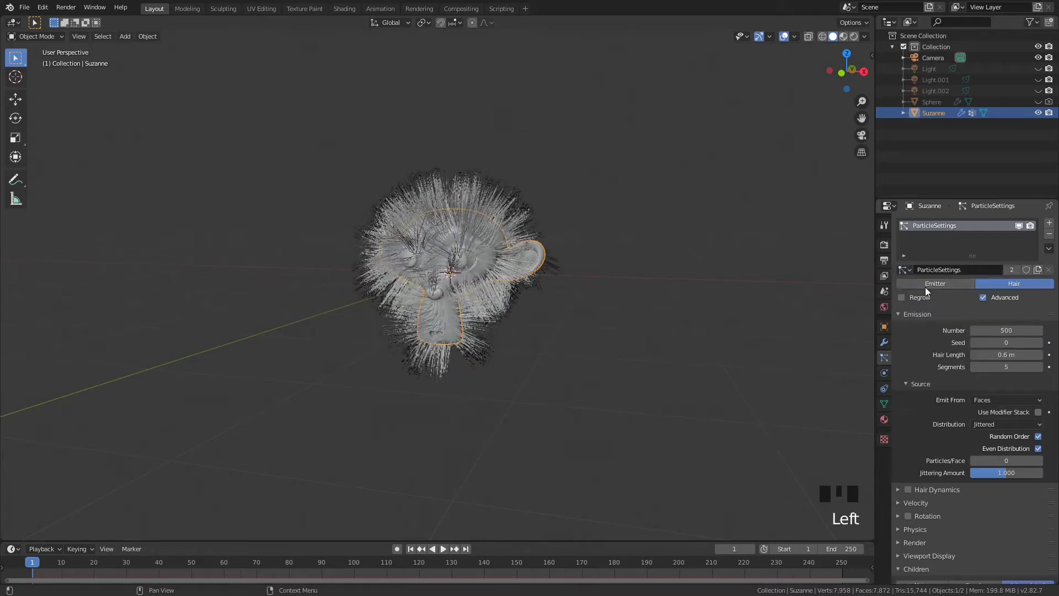
# Set the hair emission number to 100 and check the thinner fur around Suzanne's head
pyautogui.scroll(4, 444, 215)
pyautogui.moveTo(447, 226)
pyautogui.mouseDown(button='middle')
pyautogui.moveTo(499, 227)
pyautogui.moveTo(459, 226)
pyautogui.mouseUp(button='middle')
pyautogui.scroll(1, 461, 226)
pyautogui.scroll(1, 541, 215)
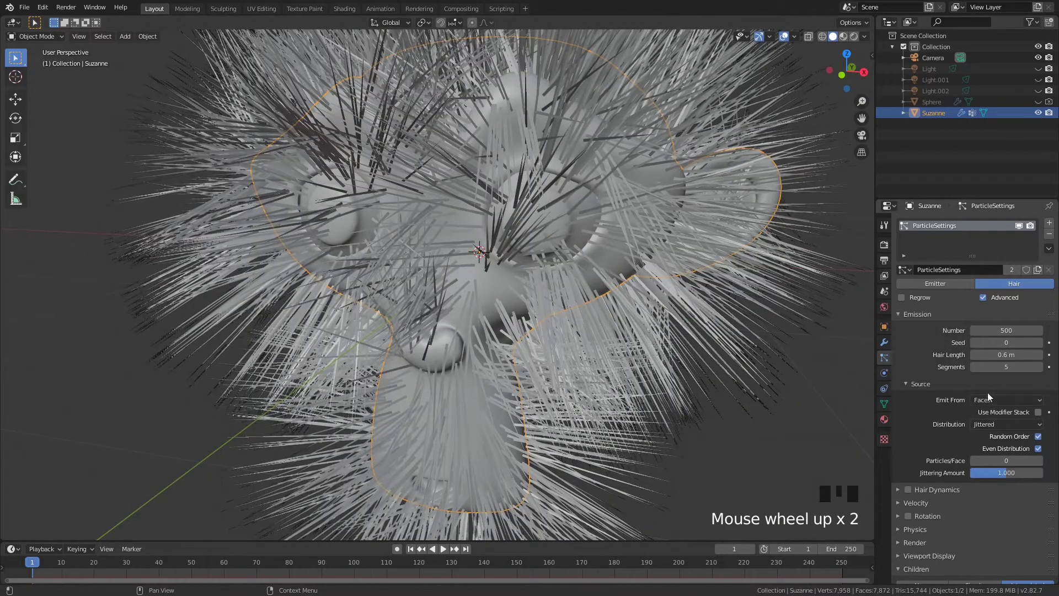
pyautogui.click(1000, 330)
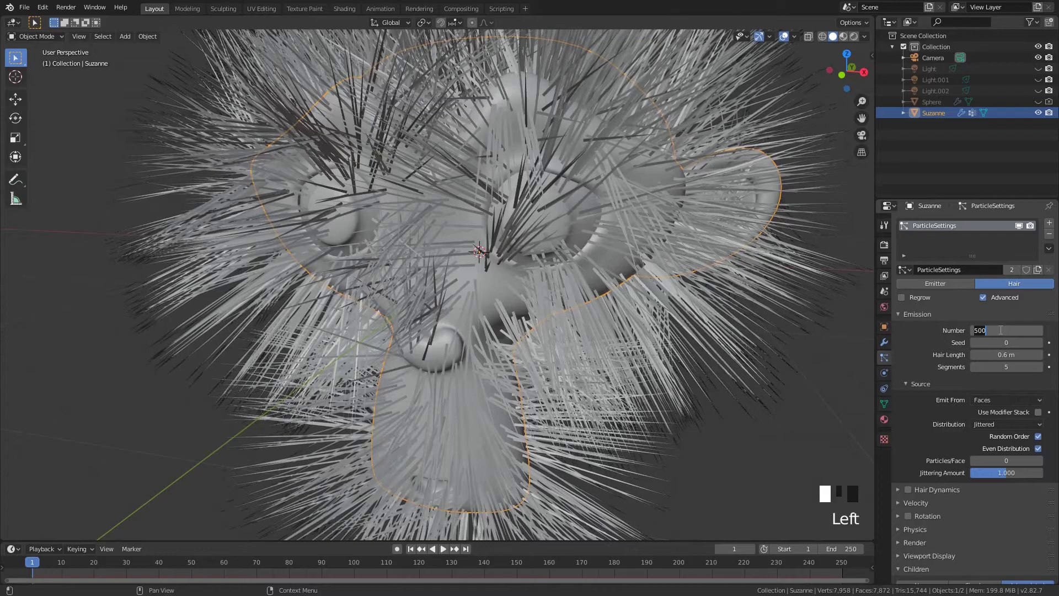
pyautogui.write('100')
pyautogui.press('Return')
pyautogui.moveTo(712, 275); pyautogui.dragTo(701, 299, button='middle')
pyautogui.moveTo(759, 318); pyautogui.dragTo(704, 276, button='middle')
pyautogui.moveTo(564, 173); pyautogui.dragTo(386, 99, button='middle')
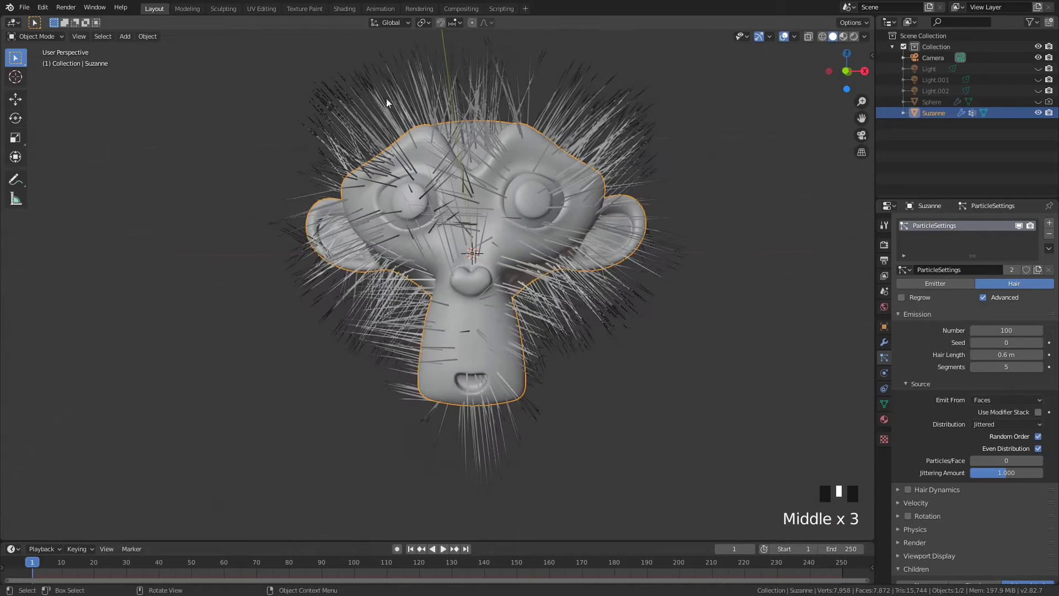
# Limit the hair density to the dugo krzno vertex group and check the fur coverage from several sides
pyautogui.scroll(-10, 916, 329)
pyautogui.scroll(5, 916, 329)
pyautogui.scroll(-10, 916, 329)
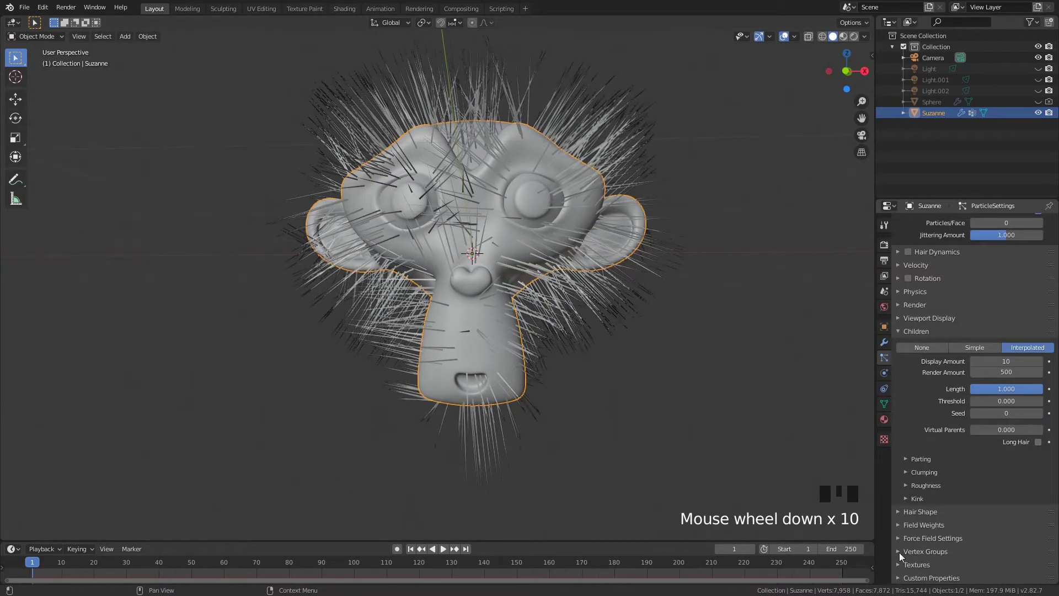
pyautogui.click(899, 551)
pyautogui.scroll(-10, 926, 456)
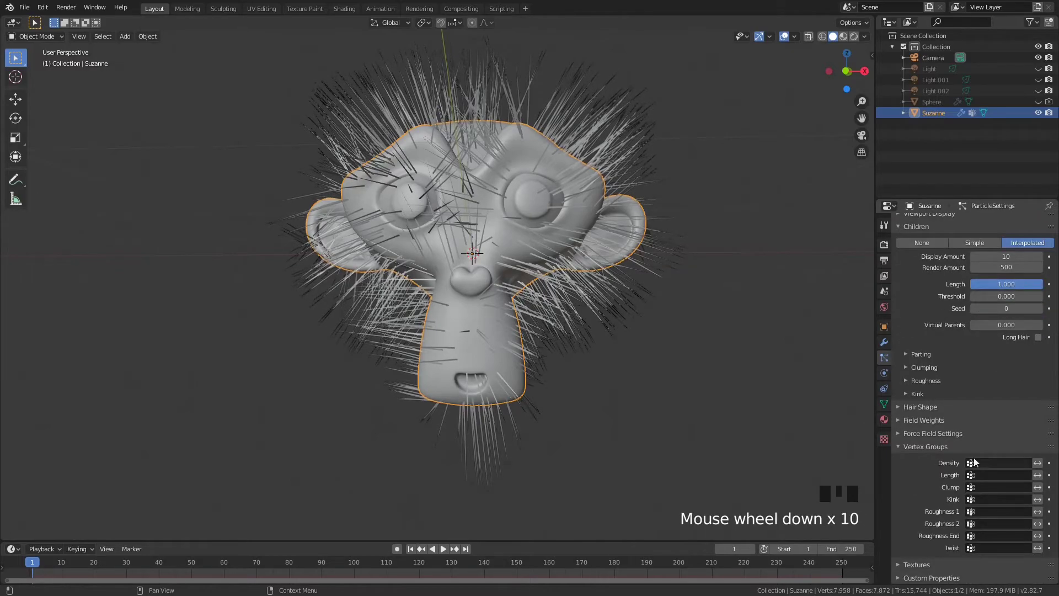
pyautogui.click(1007, 462)
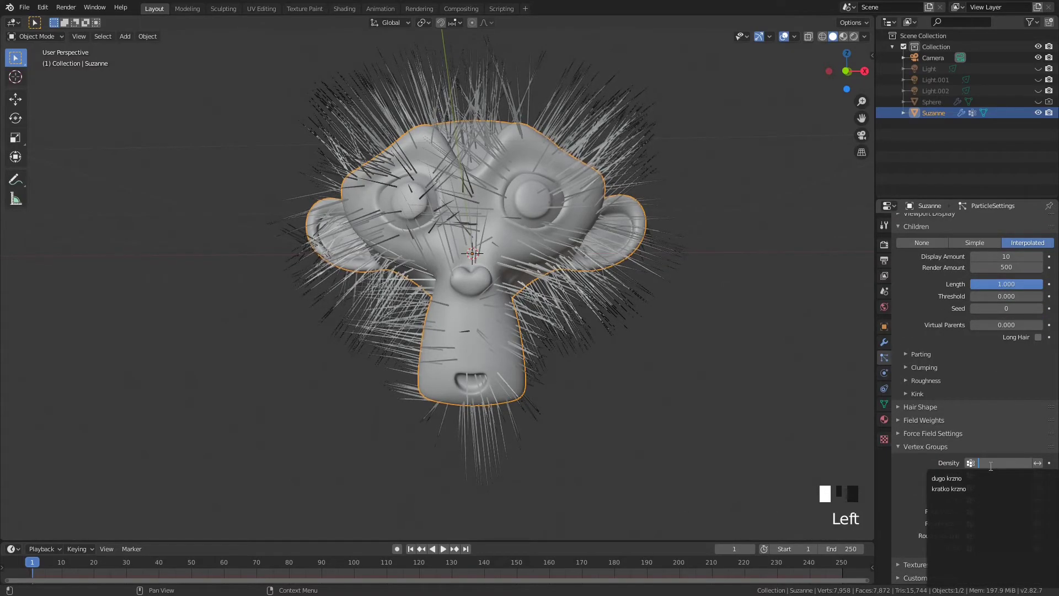
pyautogui.click(946, 477)
pyautogui.moveTo(435, 209); pyautogui.dragTo(559, 257, button='middle')
pyautogui.moveTo(488, 213); pyautogui.dragTo(426, 165, button='middle')
pyautogui.moveTo(343, 190); pyautogui.dragTo(432, 212, button='middle')
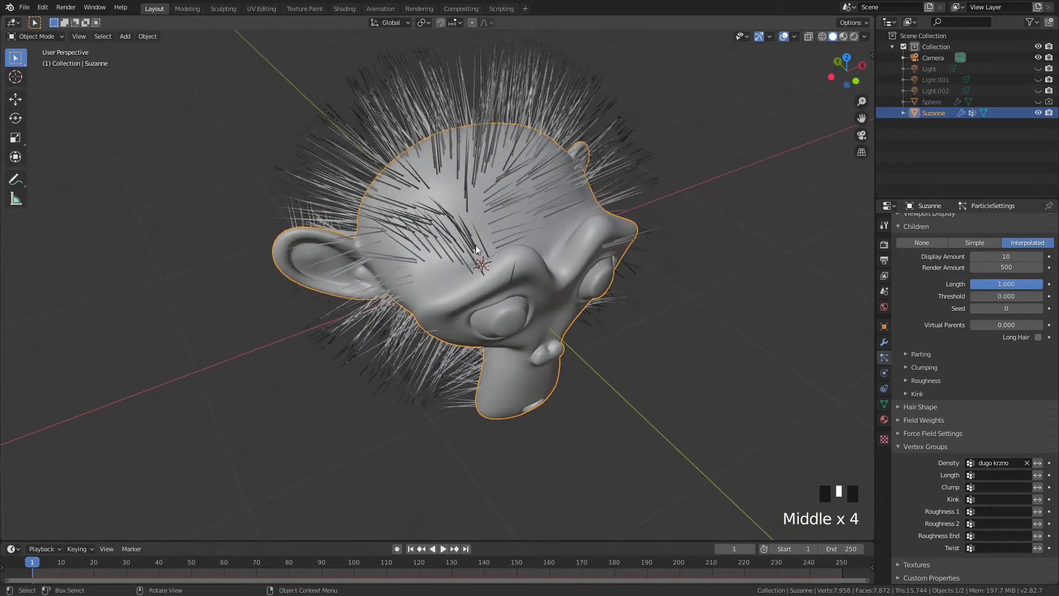
pyautogui.moveTo(505, 257); pyautogui.dragTo(746, 333, button='middle')
pyautogui.scroll(1, 948, 346)
# Set the hair emission number to 500
pyautogui.scroll(20, 948, 347)
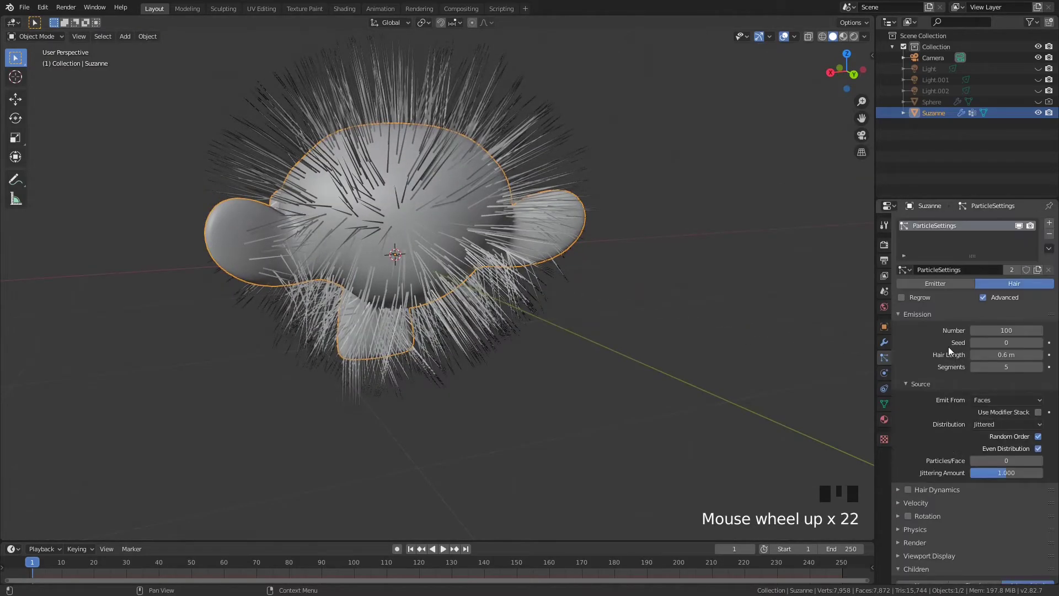
pyautogui.click(1000, 326)
pyautogui.write('500')
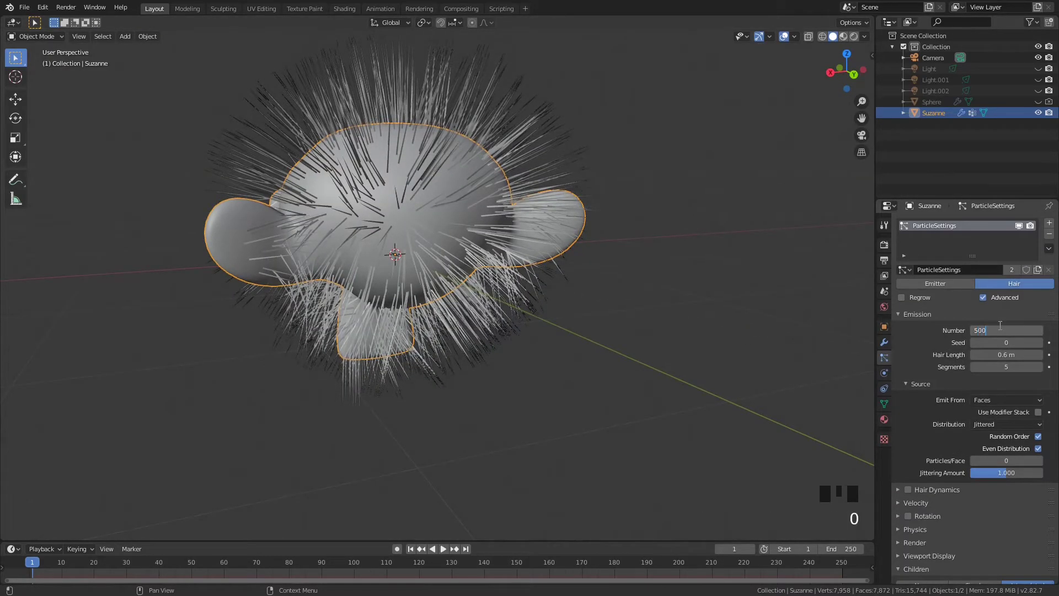
pyautogui.press('Return')
# Rename Suzanne's particle system to "dugo krzno"
pyautogui.moveTo(282, 282); pyautogui.dragTo(438, 258, button='middle')
pyautogui.scroll(-3, 953, 390)
pyautogui.scroll(9, 952, 389)
pyautogui.doubleClick(937, 225)
pyautogui.write('dugo k')
pyautogui.press('Return')
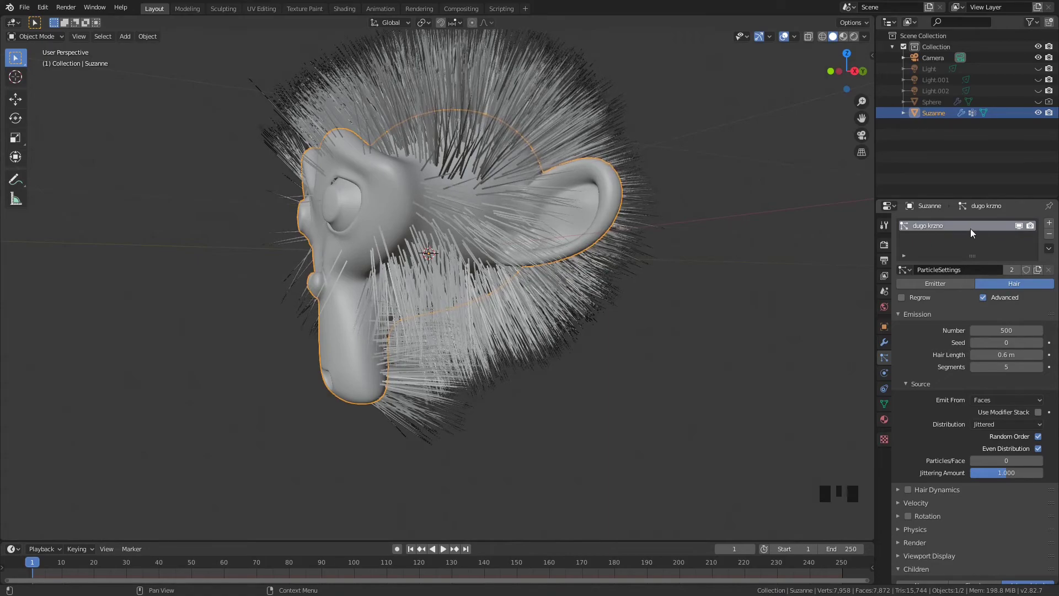
# Add a second particle system to Suzanne, assign it ParticleSettings, and make those settings a single-user copy
pyautogui.click(1050, 225)
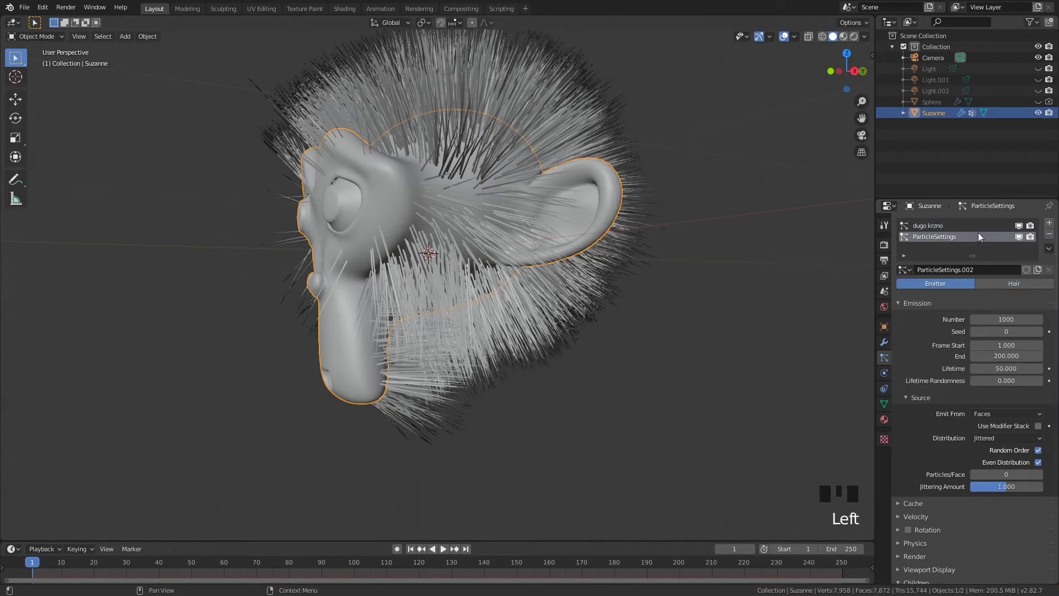
pyautogui.click(904, 270)
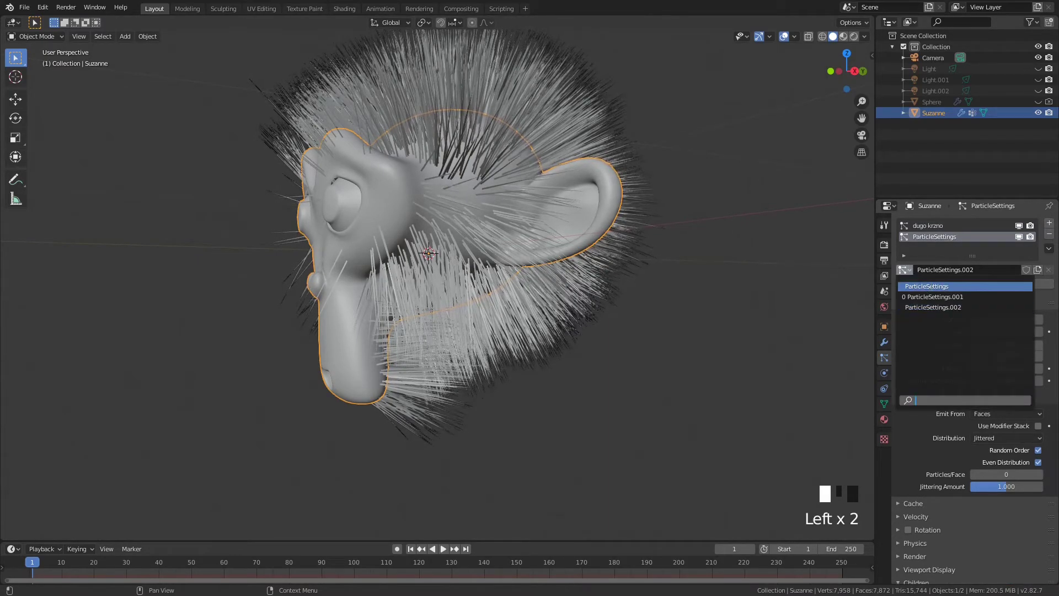
pyautogui.click(945, 285)
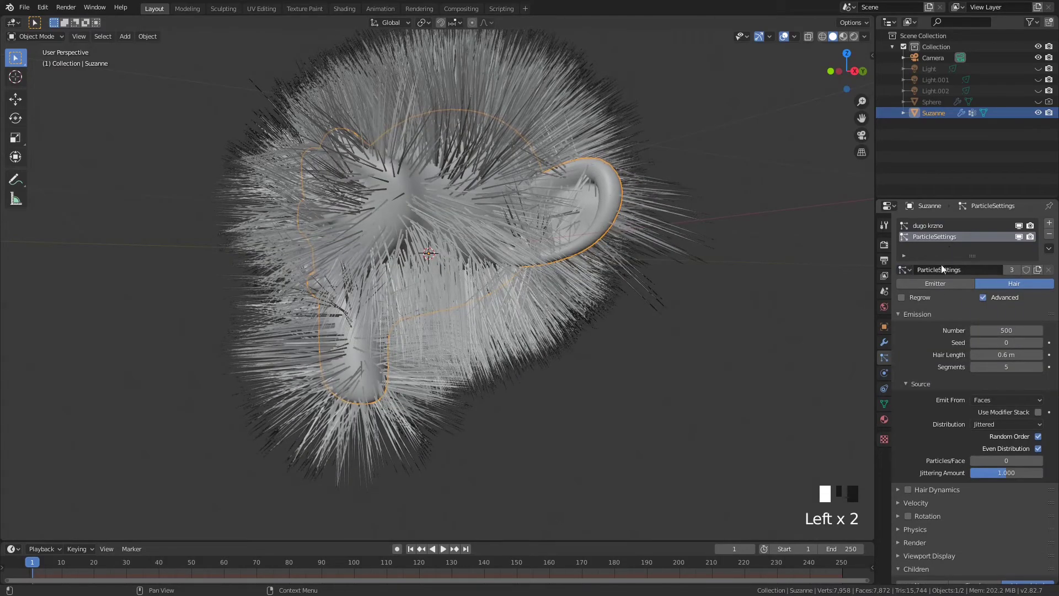
pyautogui.doubleClick(941, 237)
pyautogui.press('Escape')
pyautogui.click(1011, 270)
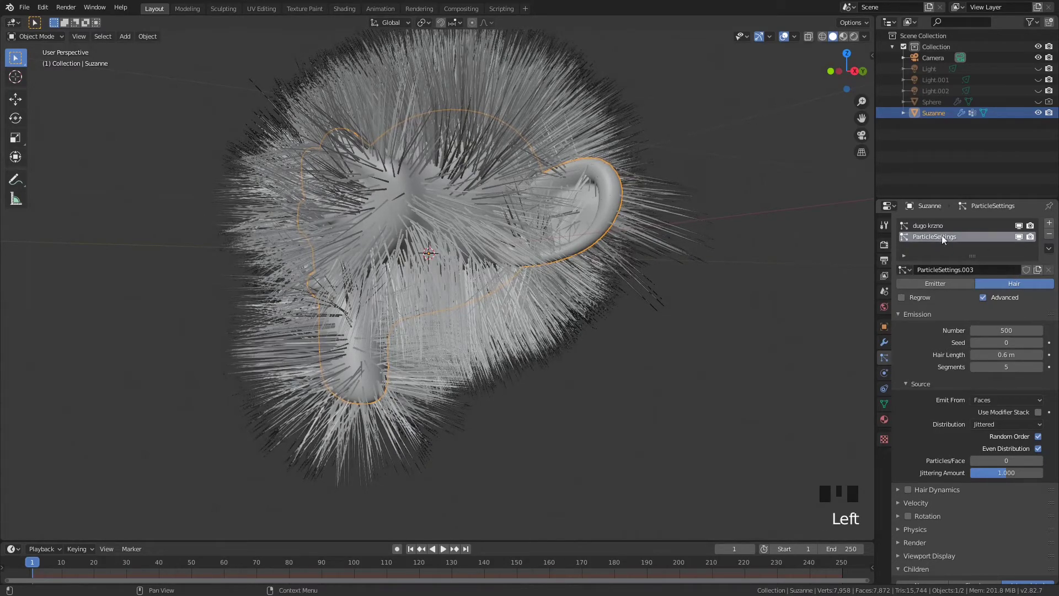
pyautogui.moveTo(739, 244); pyautogui.dragTo(720, 289, button='middle')
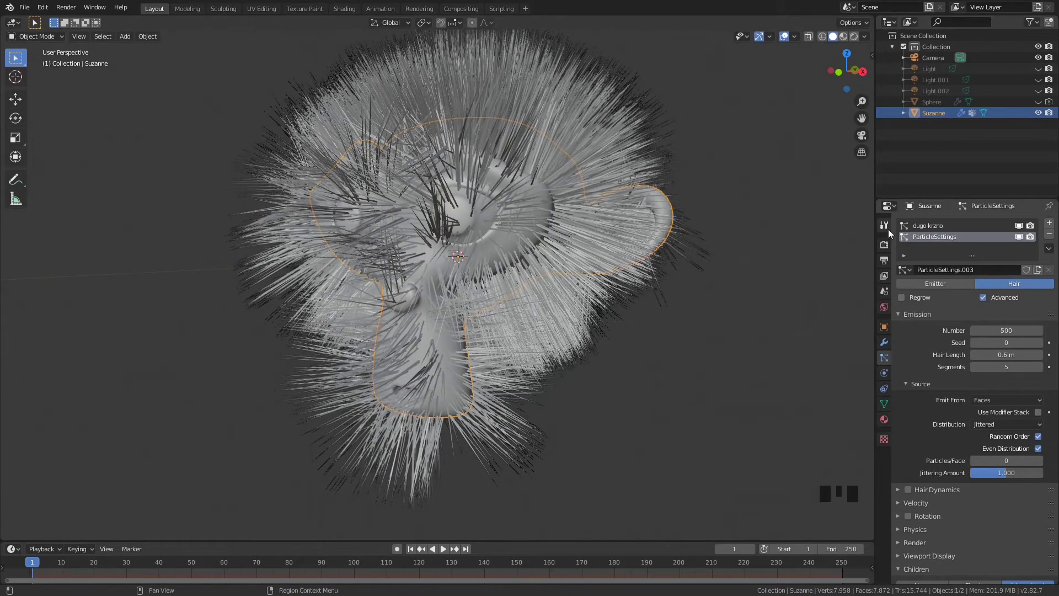
# Rename the second particle system to "kratko krzno" and set its density vertex group to kratko krzno
pyautogui.doubleClick(934, 236)
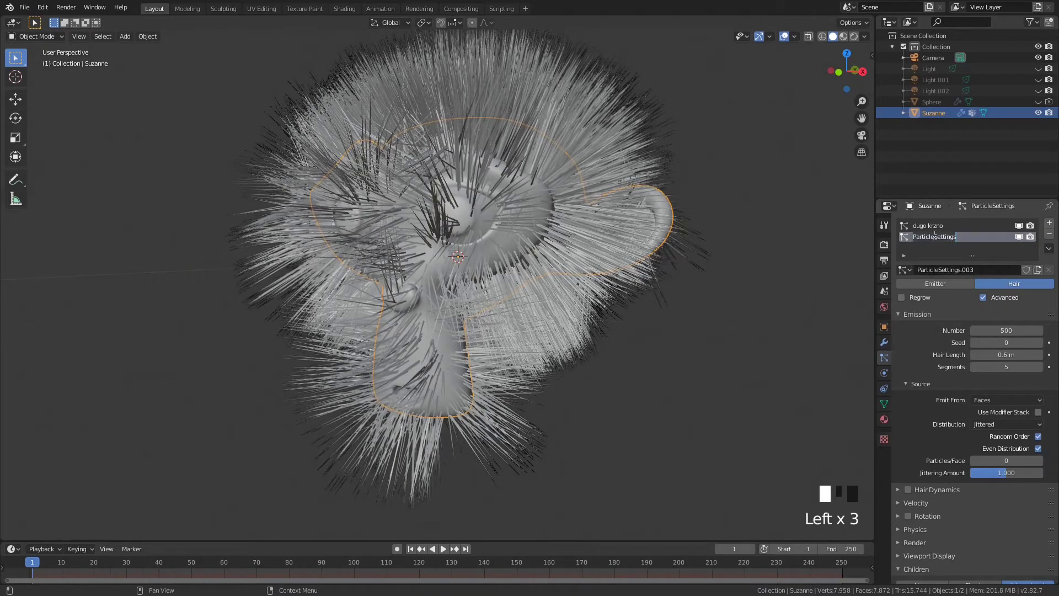
pyautogui.write('kratko krzno')
pyautogui.press('Return')
pyautogui.scroll(-10, 935, 237)
pyautogui.scroll(-8, 959, 381)
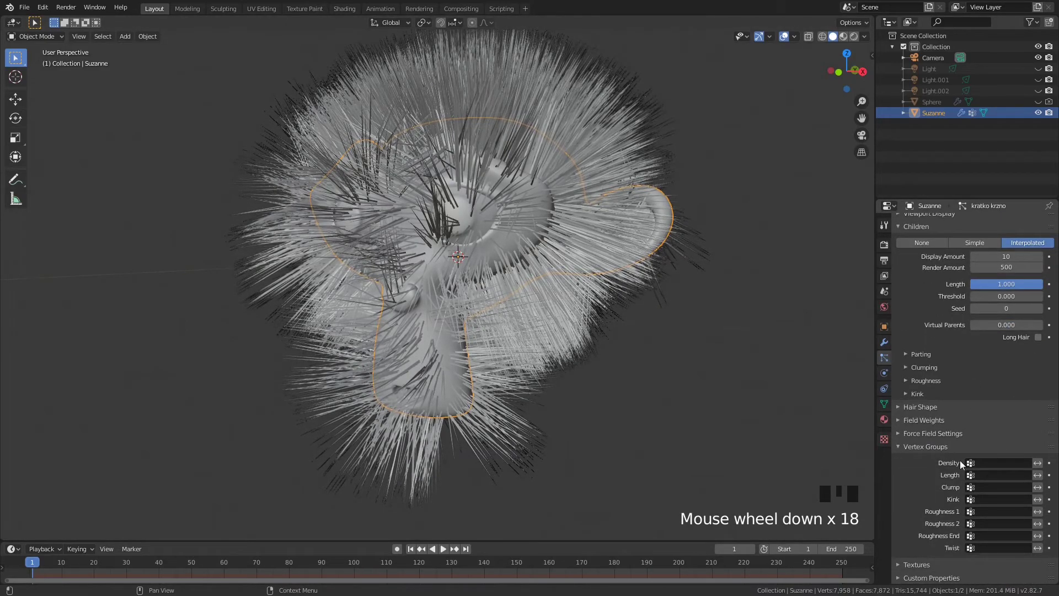
pyautogui.click(990, 462)
pyautogui.click(947, 485)
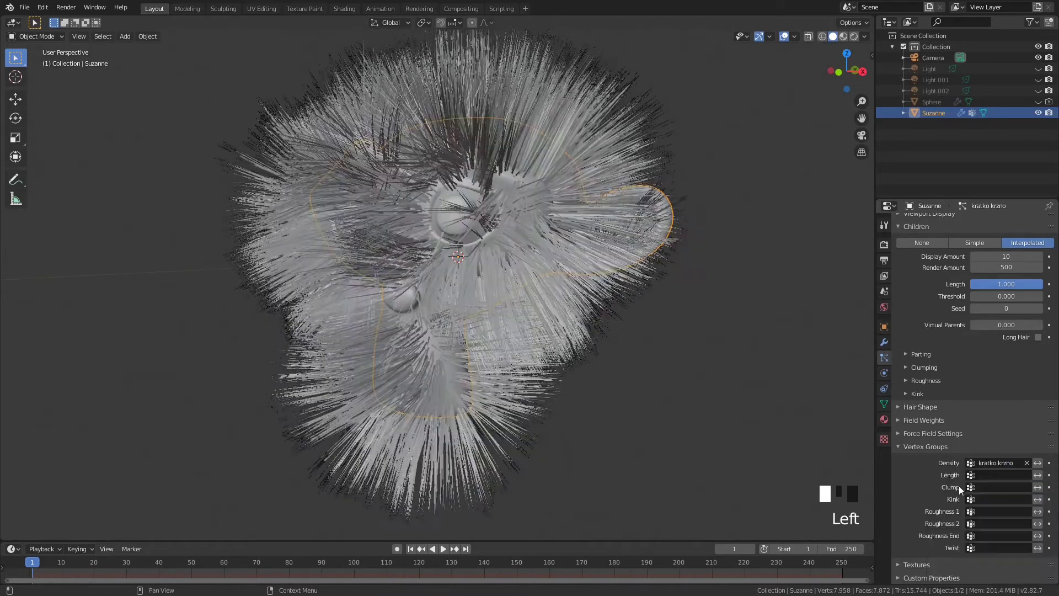
pyautogui.moveTo(472, 276); pyautogui.dragTo(549, 301, button='middle')
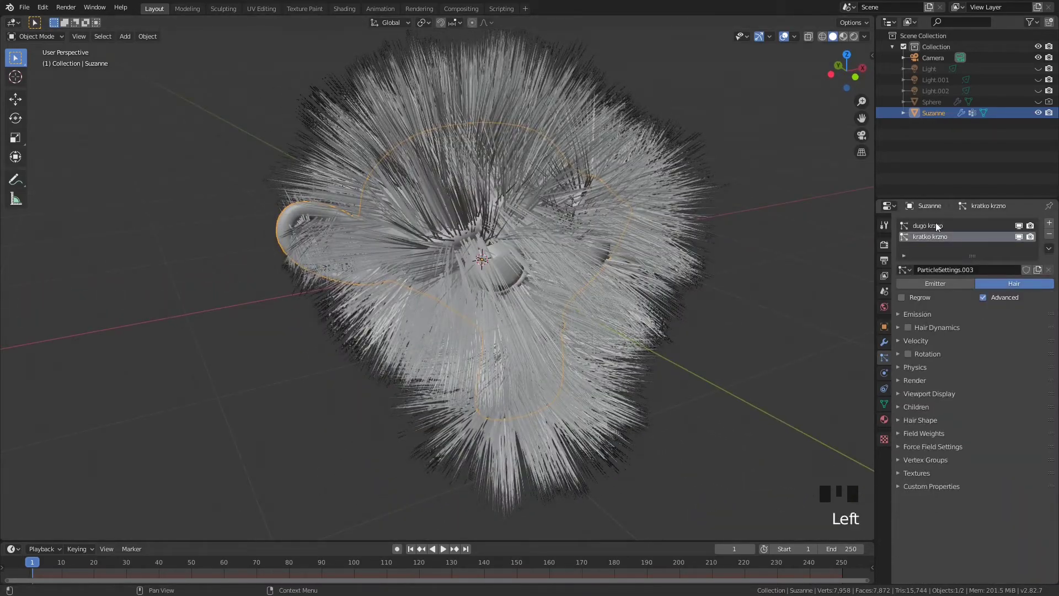
# Set the dugo krzno particle system's emission number to 1000
pyautogui.click(935, 225)
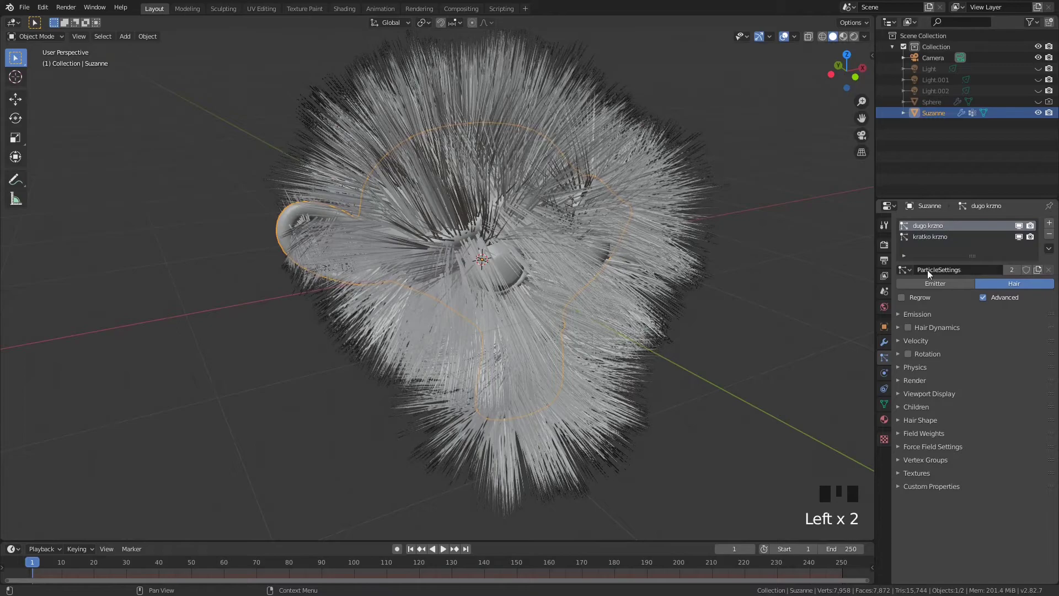
pyautogui.click(928, 313)
pyautogui.click(1009, 330)
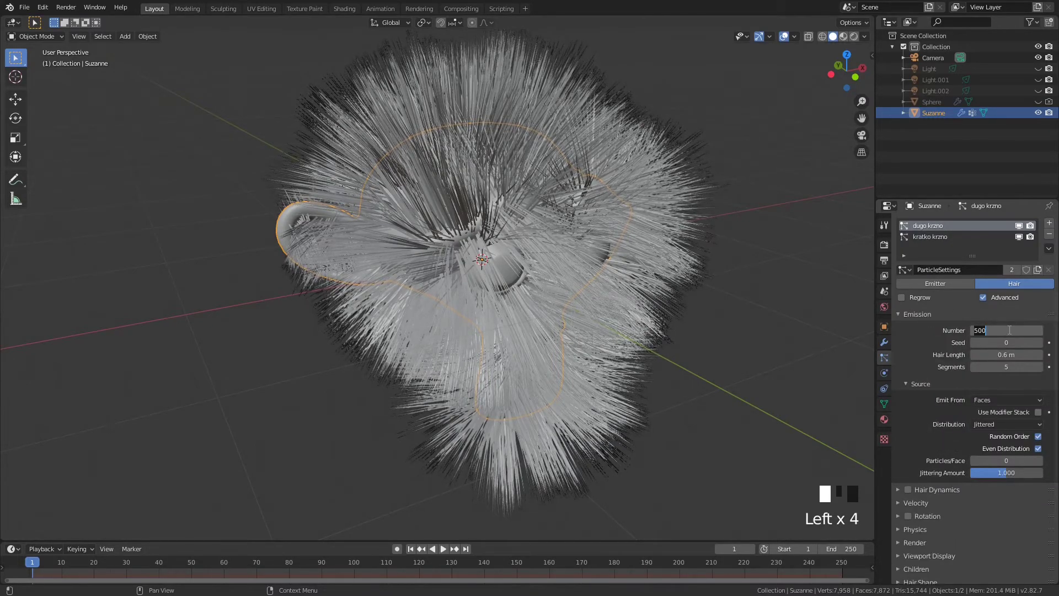
pyautogui.write('1000')
pyautogui.press('Return')
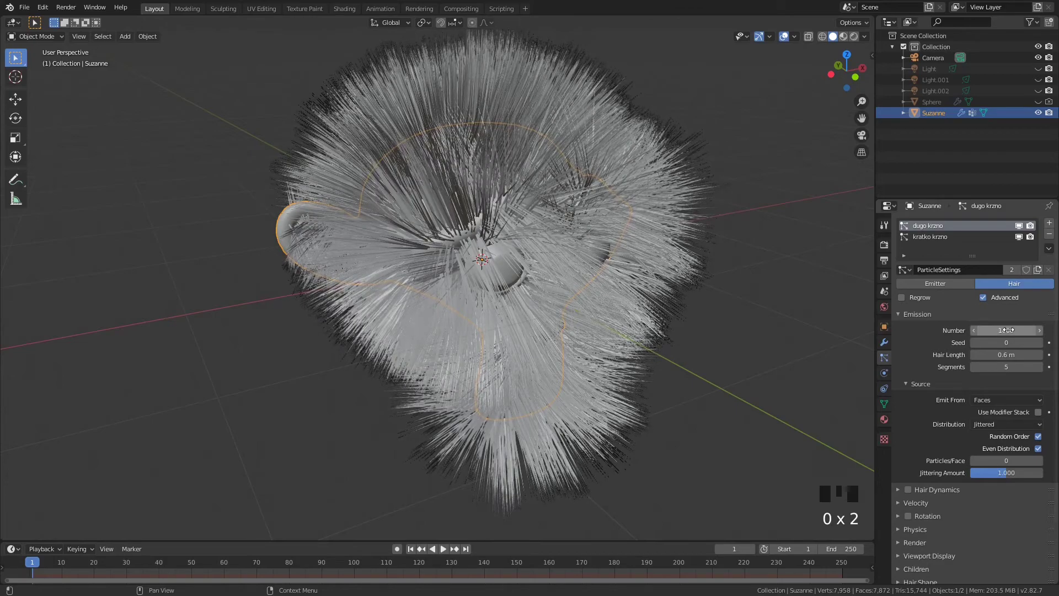
# Shorten the dugo krzno hair by setting its normal velocity to 0.08 m/s
pyautogui.click(916, 502)
pyautogui.scroll(-2, 946, 486)
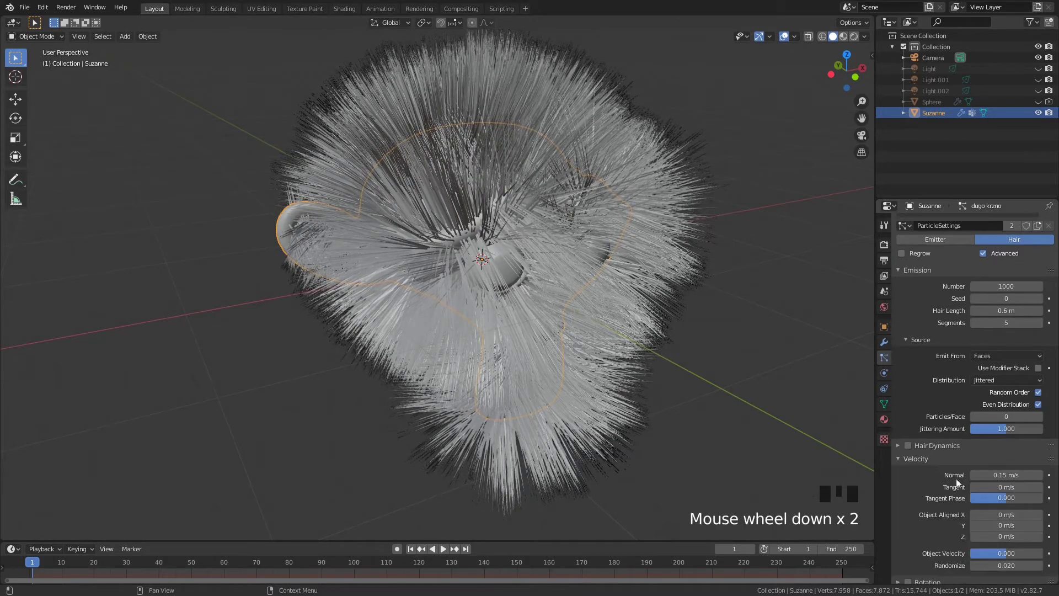
pyautogui.click(995, 474)
pyautogui.write('.08')
pyautogui.press('Return')
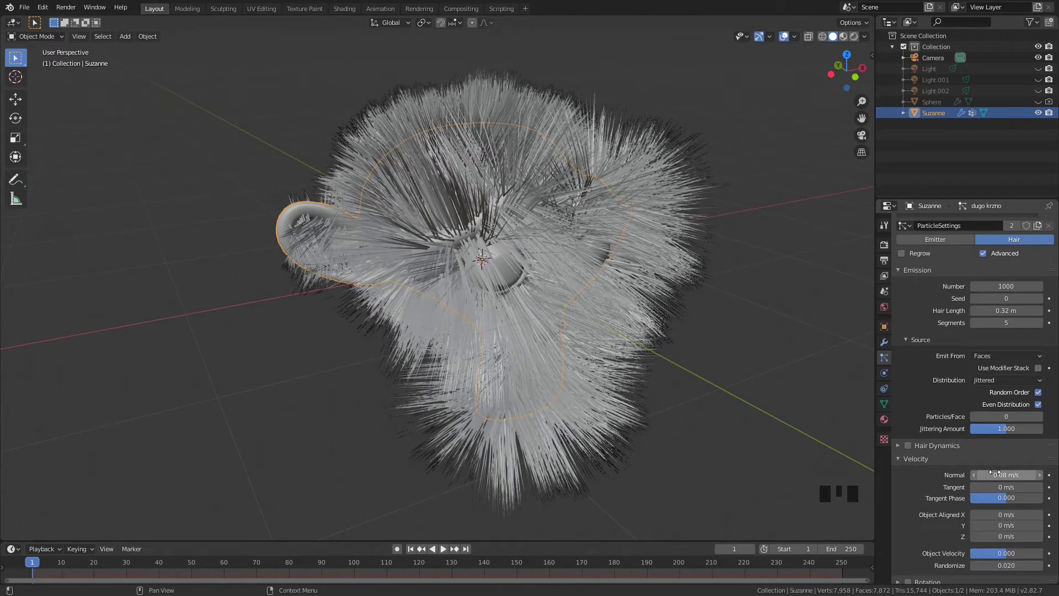
pyautogui.moveTo(374, 232); pyautogui.dragTo(462, 227, button='middle')
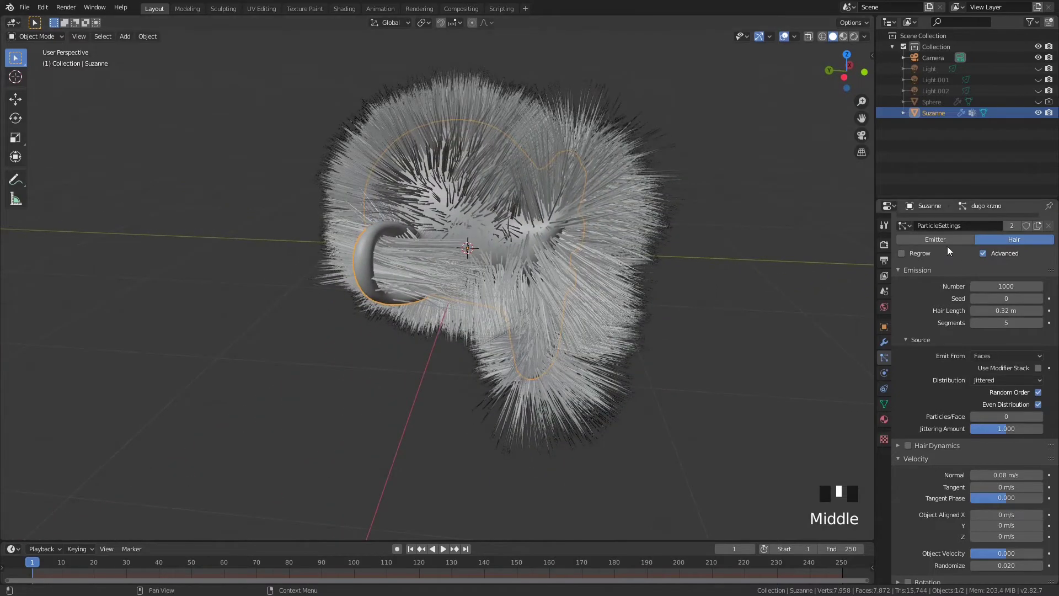
pyautogui.scroll(2, 968, 338)
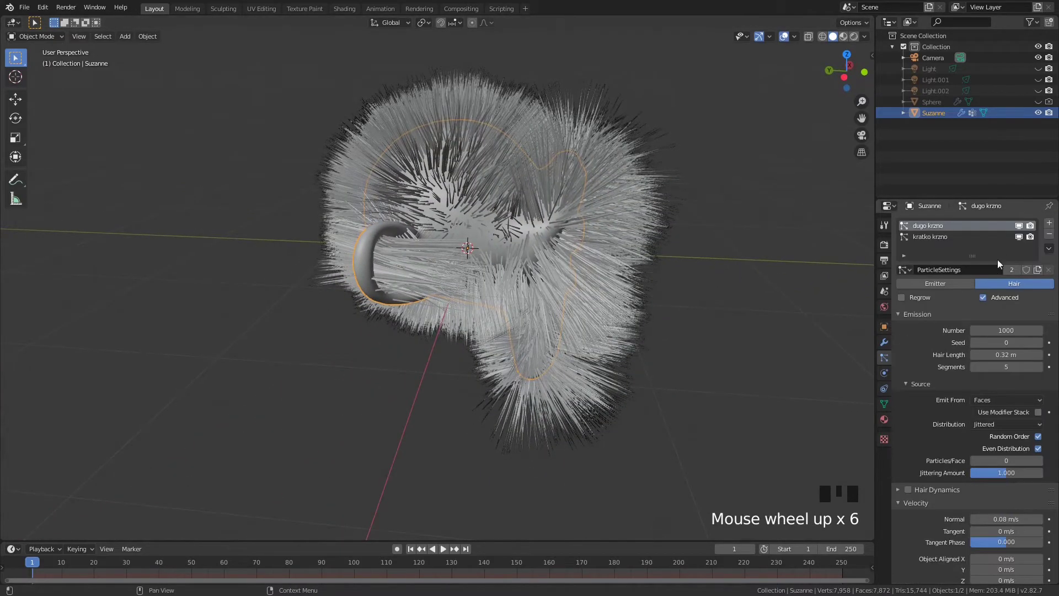
# Hide the kratko krzno particle system in the viewport and inspect the long fur around Suzanne's head
pyautogui.click(1019, 236)
pyautogui.moveTo(717, 252); pyautogui.dragTo(518, 211, button='middle')
pyautogui.moveTo(425, 201); pyautogui.dragTo(571, 201, button='middle')
pyautogui.scroll(2, 568, 220)
pyautogui.moveTo(461, 229); pyautogui.dragTo(540, 263, button='middle')
pyautogui.moveTo(603, 243); pyautogui.dragTo(567, 195, button='middle')
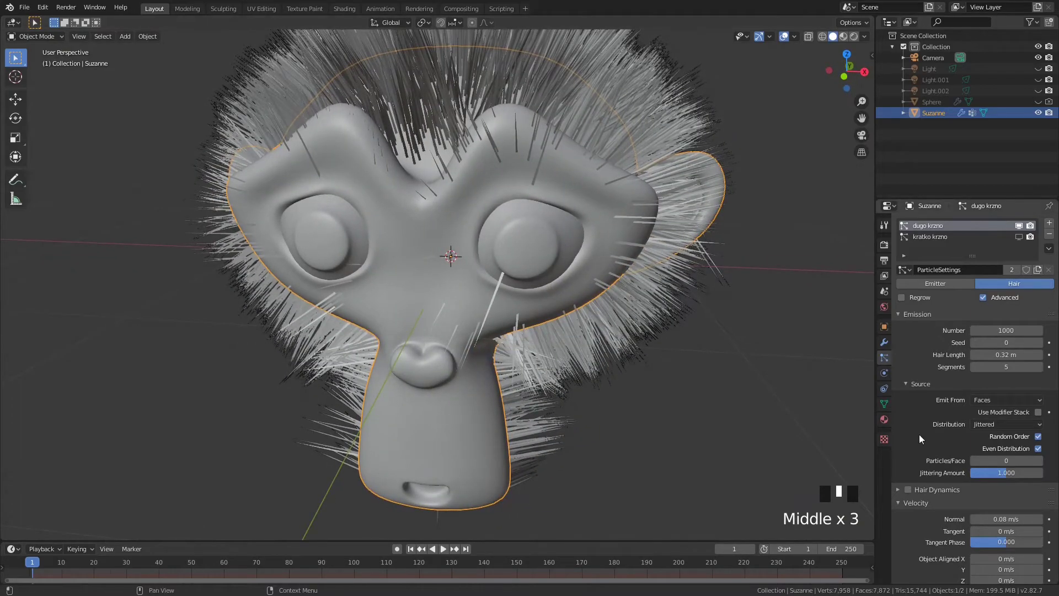
# Check the render amount of the dugo krzno particle system's interpolated children
pyautogui.click(895, 313)
pyautogui.click(897, 342)
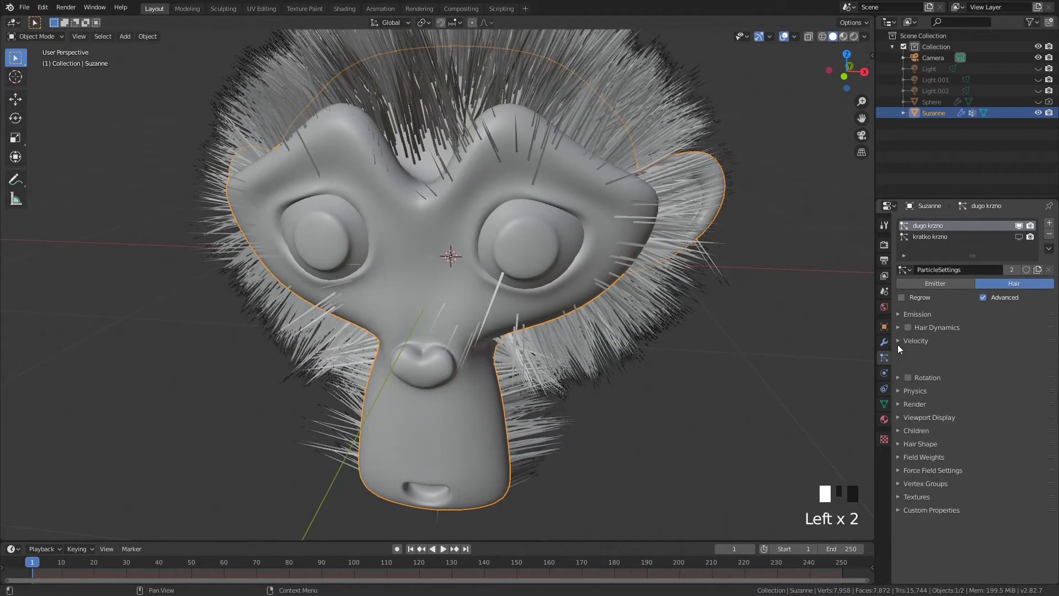
pyautogui.click(895, 407)
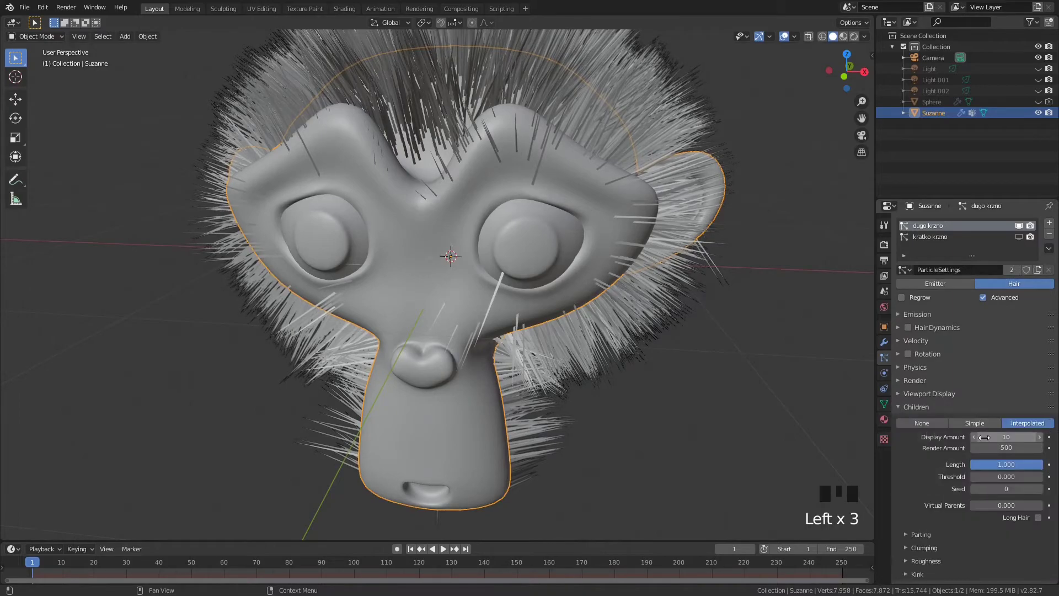
pyautogui.click(1003, 448)
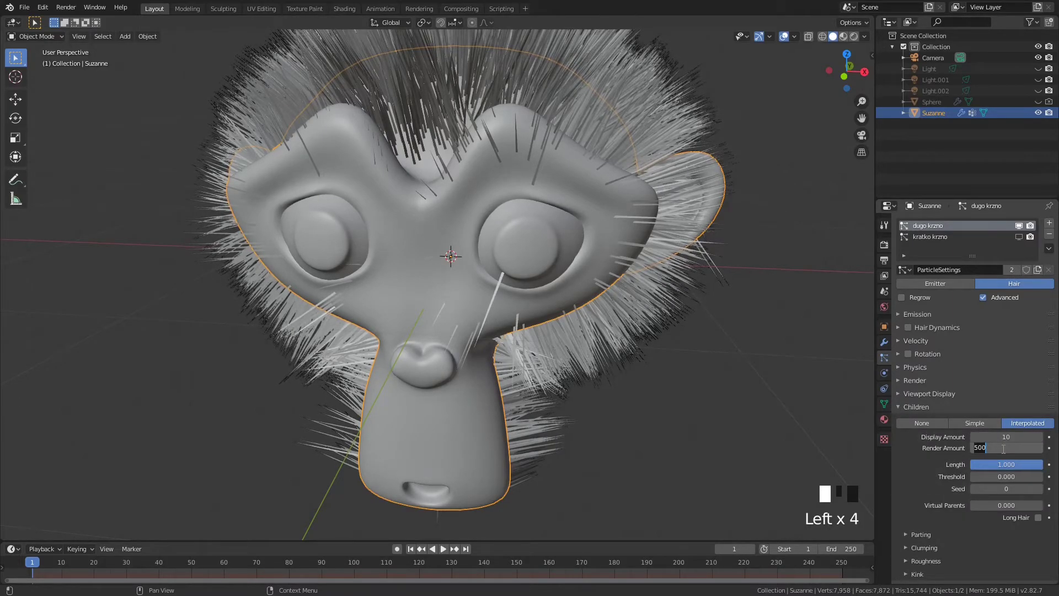
pyautogui.press('Return')
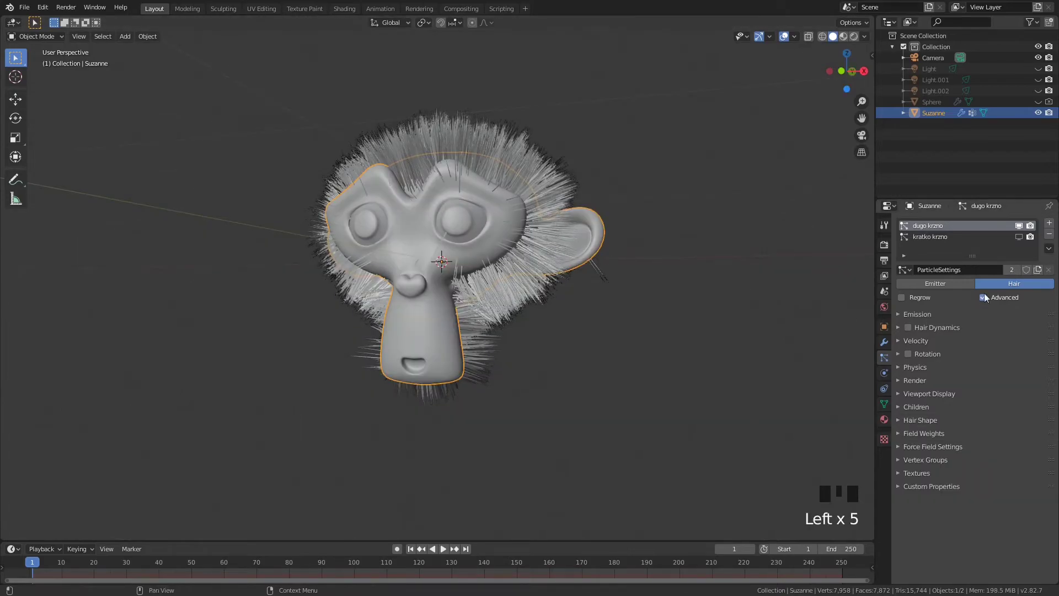
# Hide the dugo krzno particle system in the viewport, show kratko krzno instead and make it the active system
pyautogui.click(1018, 225)
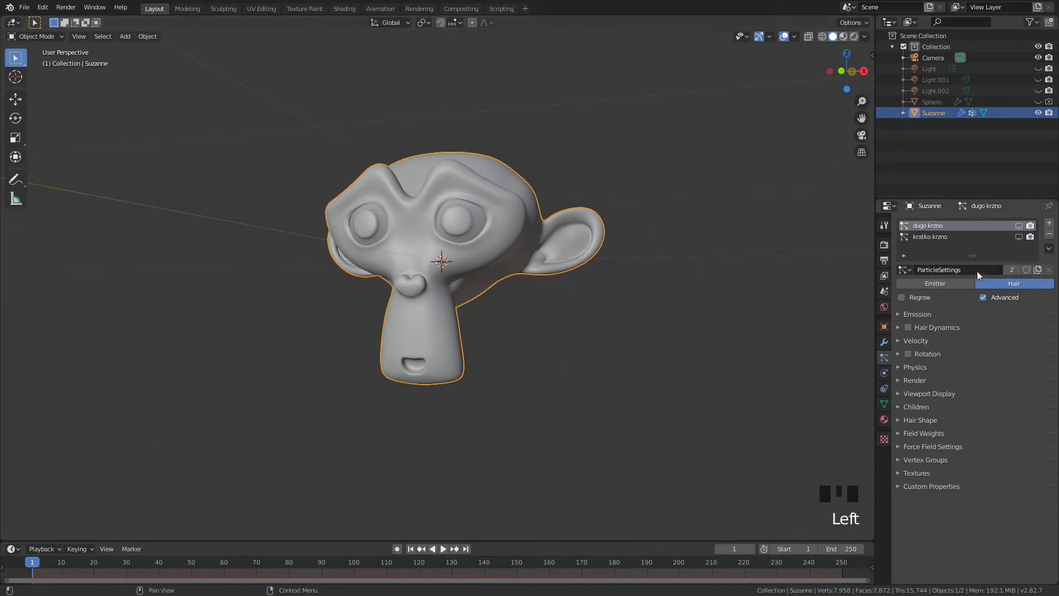
pyautogui.click(1019, 237)
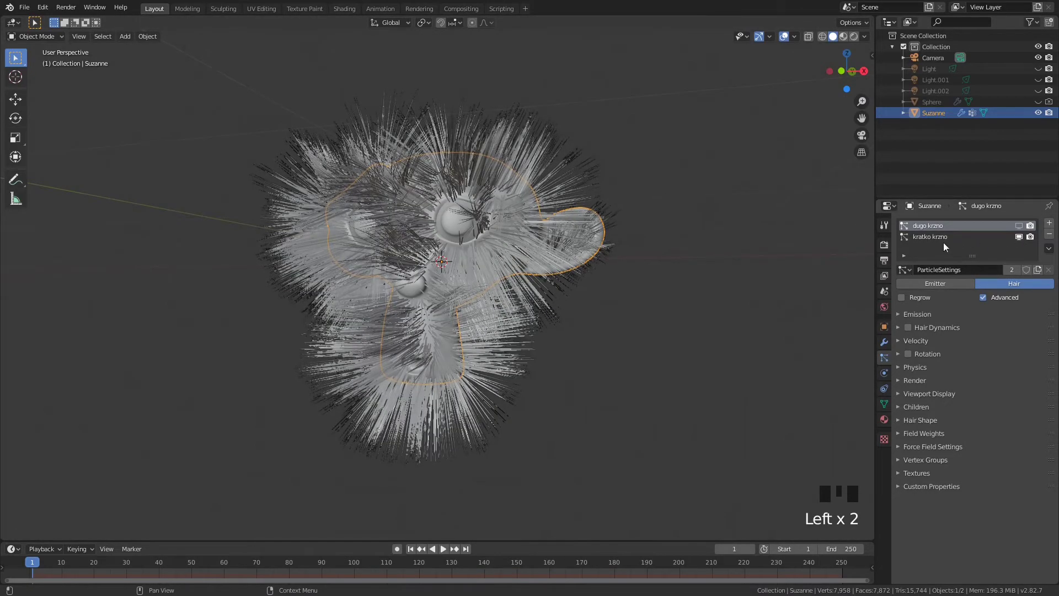
pyautogui.click(929, 237)
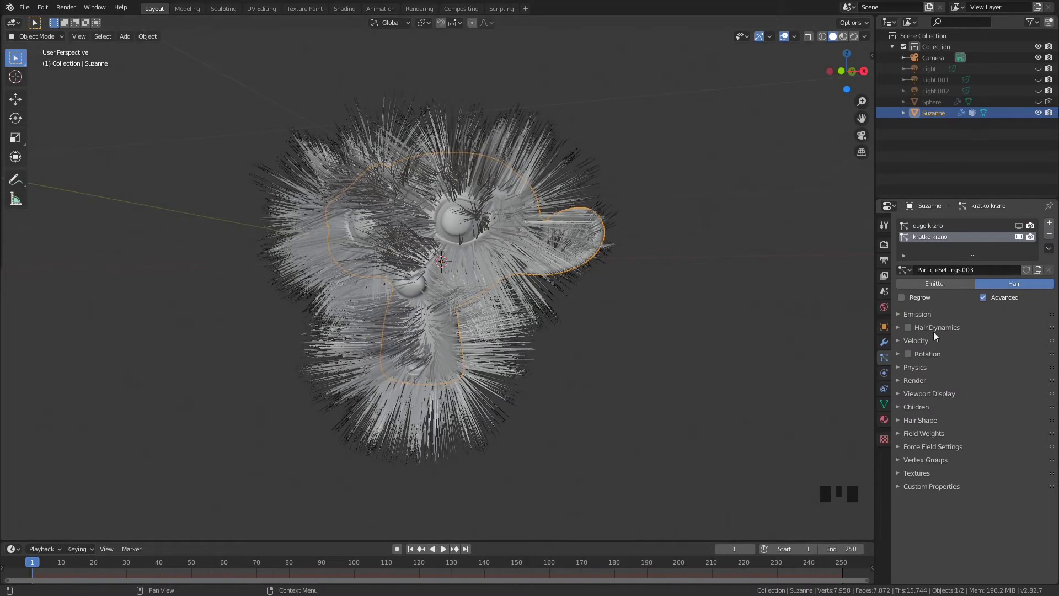
# Set the kratko krzno particle system's emission number to 750
pyautogui.click(922, 317)
pyautogui.doubleClick(998, 329)
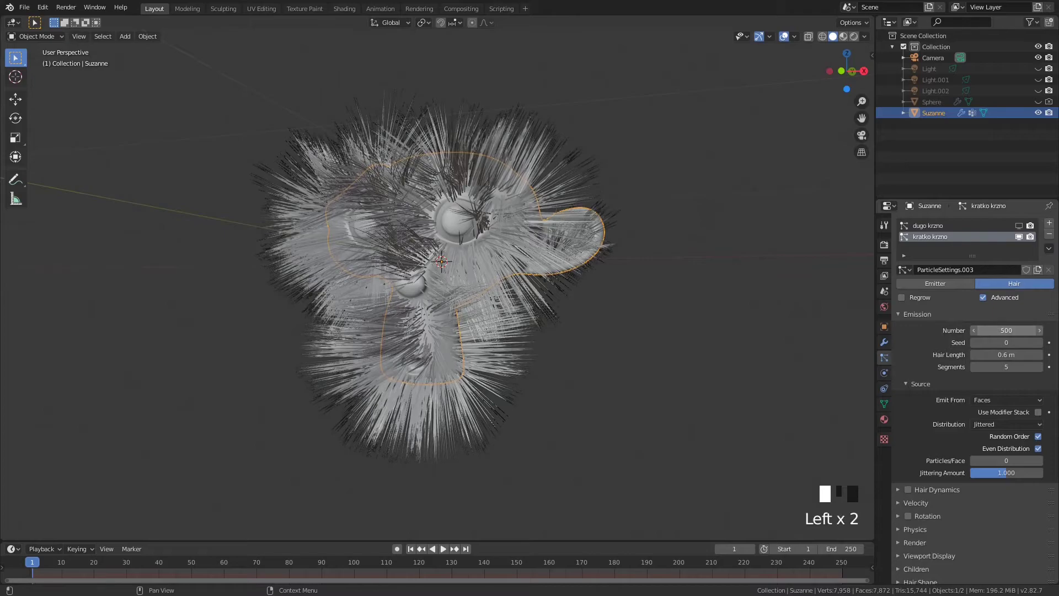
pyautogui.write('750')
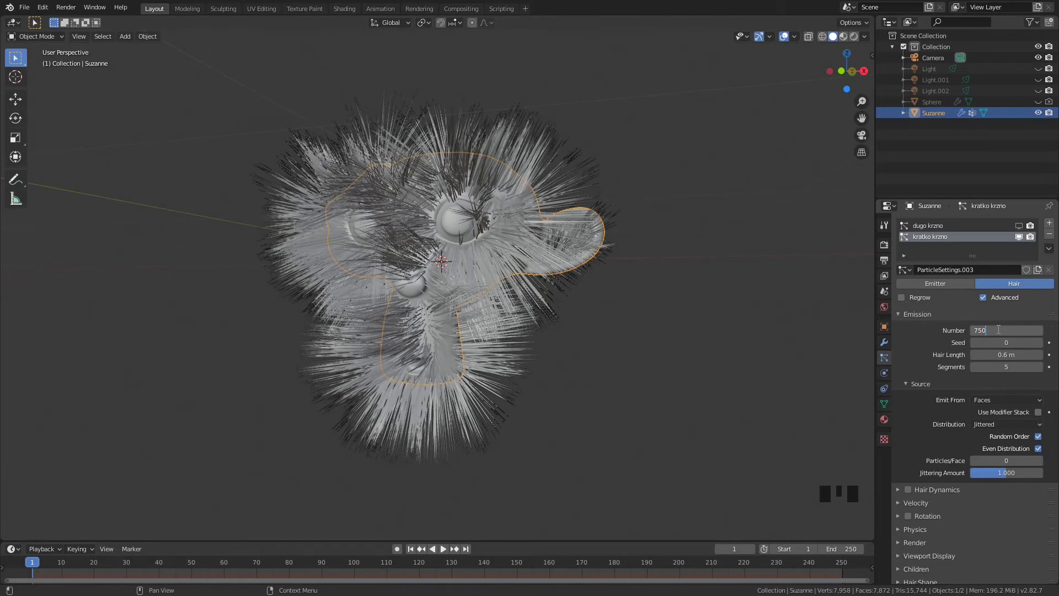
pyautogui.press('Return')
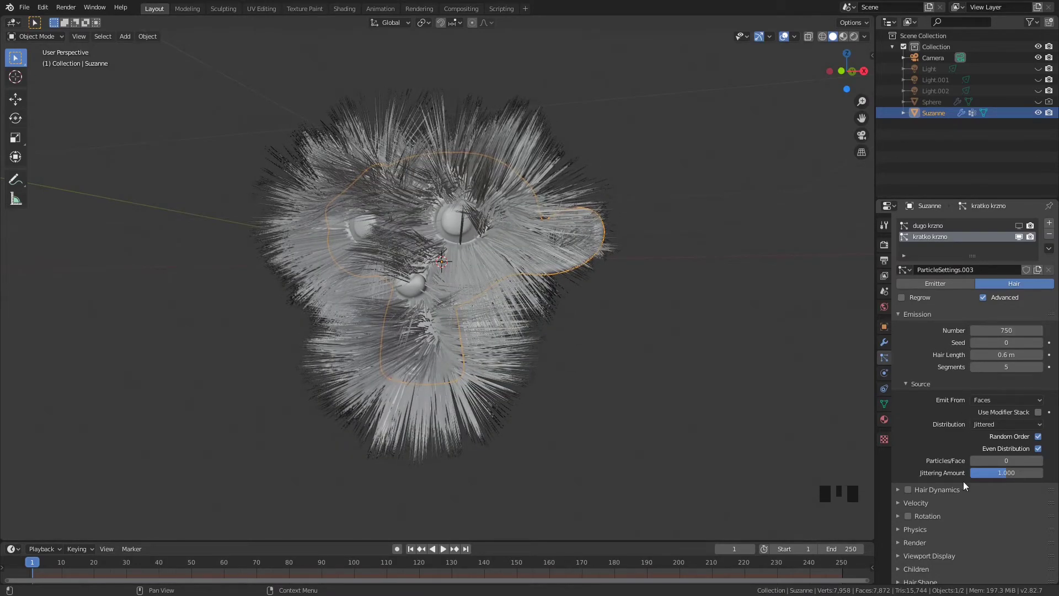
# Shorten the kratko krzno hair by setting its normal velocity to 0.02 m/s
pyautogui.click(904, 314)
pyautogui.click(899, 341)
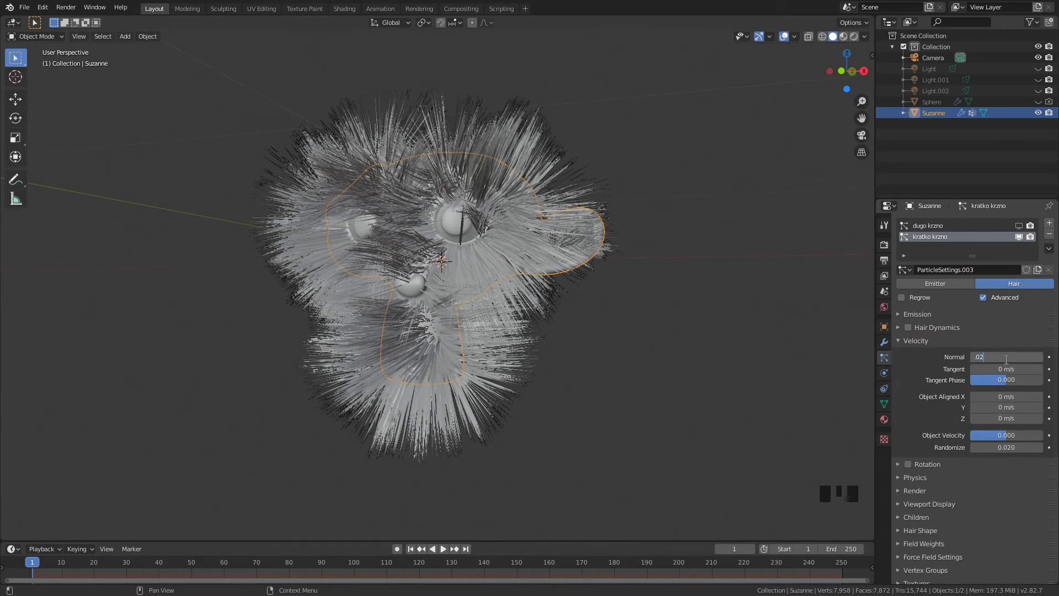
pyautogui.press('Return')
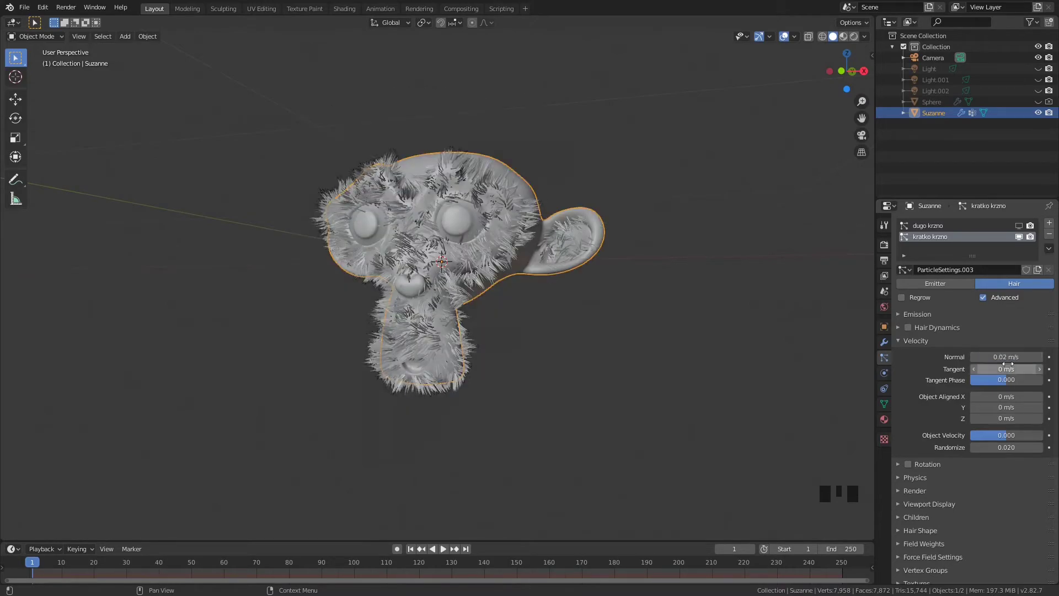
pyautogui.moveTo(438, 168); pyautogui.dragTo(497, 187, button='middle')
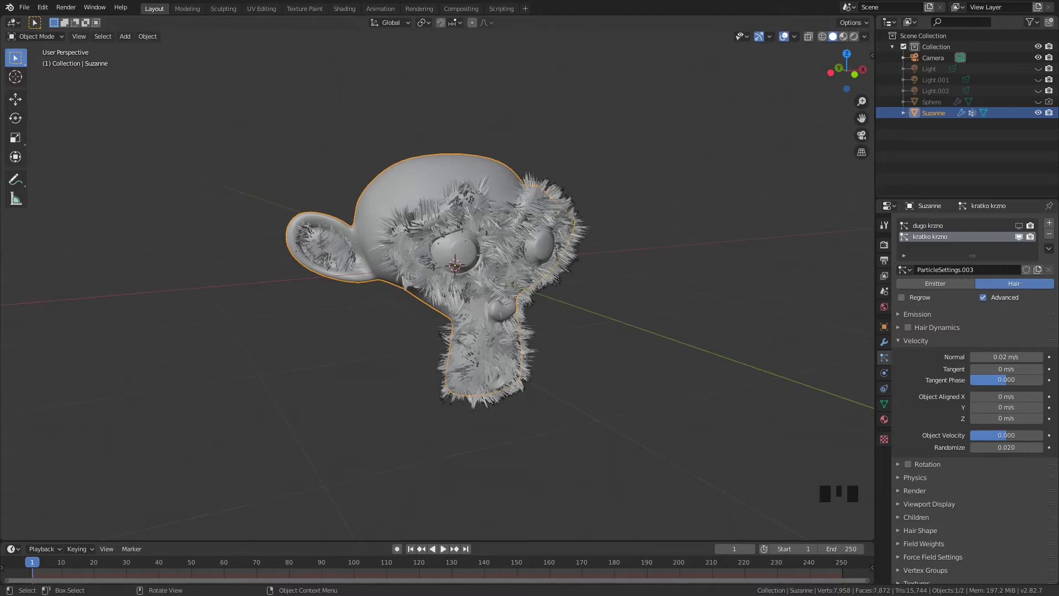
# Assign the kratko krzno material to the kratko krzno hair and compare it with the dugo krzno system's render material
pyautogui.click(898, 489)
pyautogui.click(998, 519)
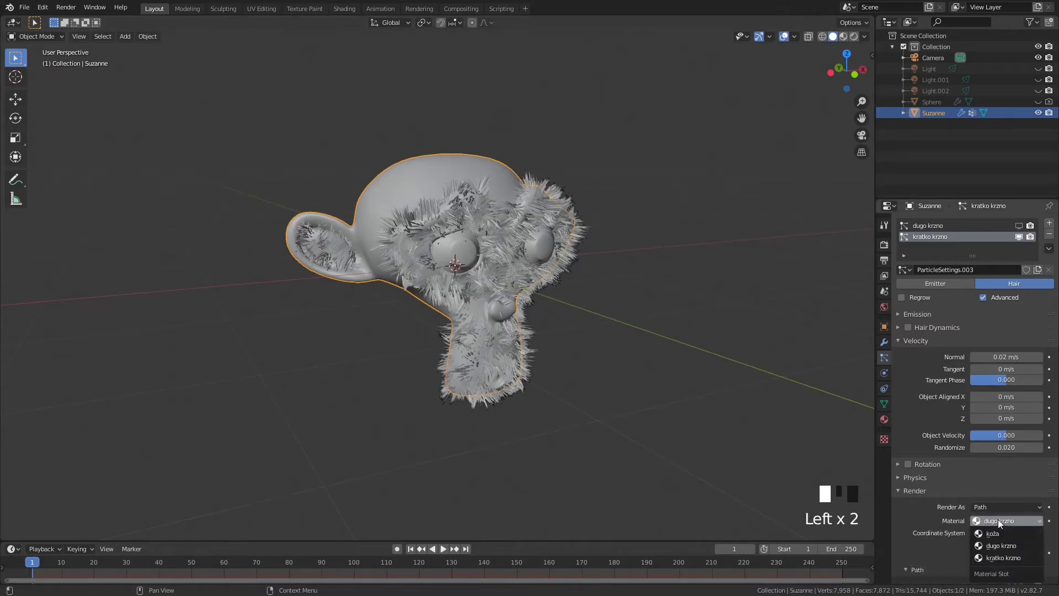
pyautogui.click(1003, 558)
pyautogui.click(928, 225)
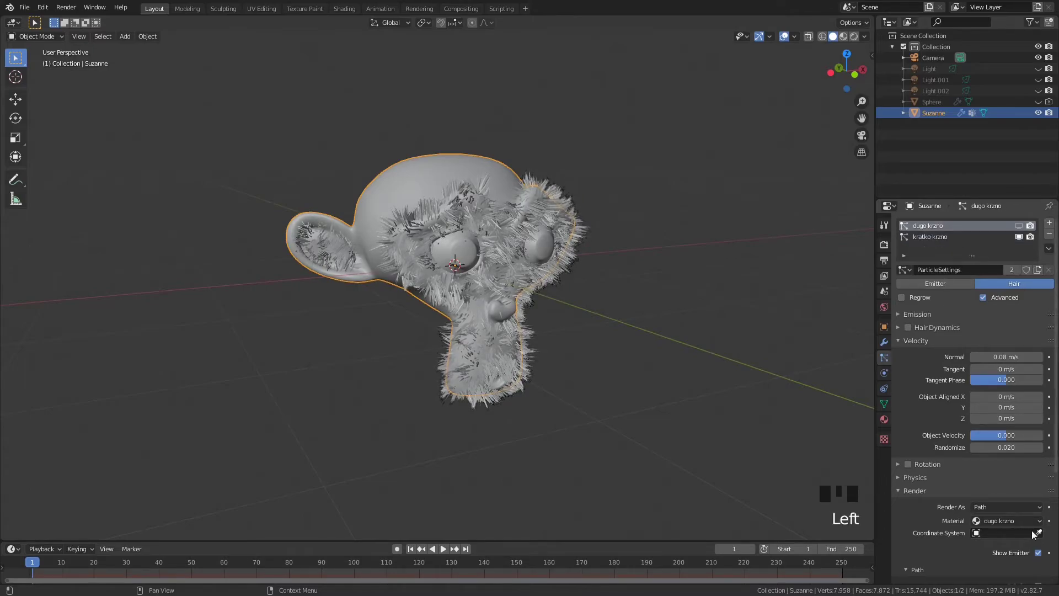
pyautogui.click(937, 236)
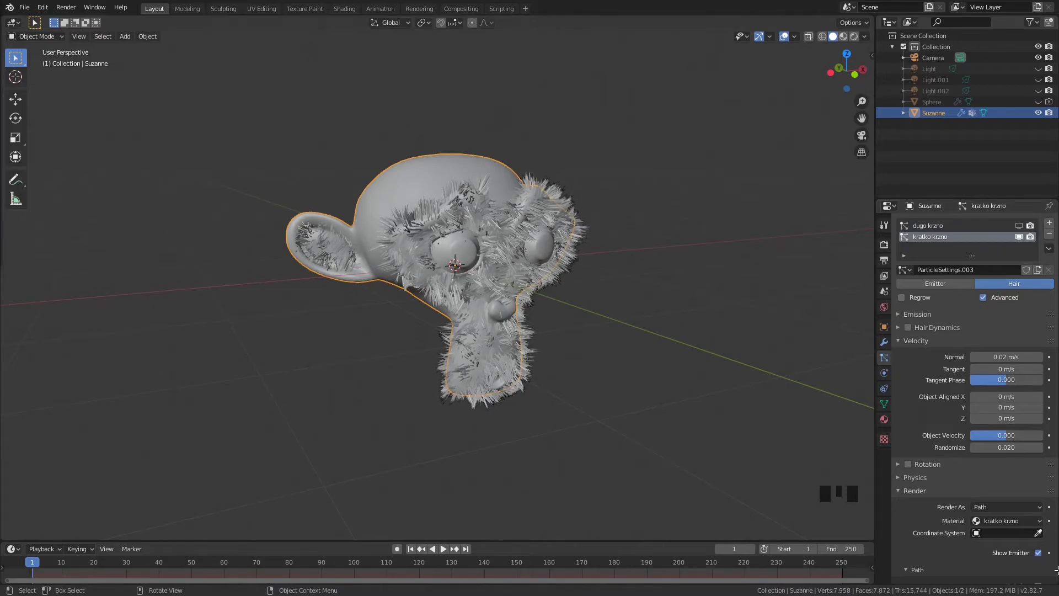
# Check the density vertex group assigned to the kratko krzno and dugo krzno particle systems
pyautogui.click(931, 488)
pyautogui.scroll(-2, 931, 480)
pyautogui.scroll(-7, 931, 482)
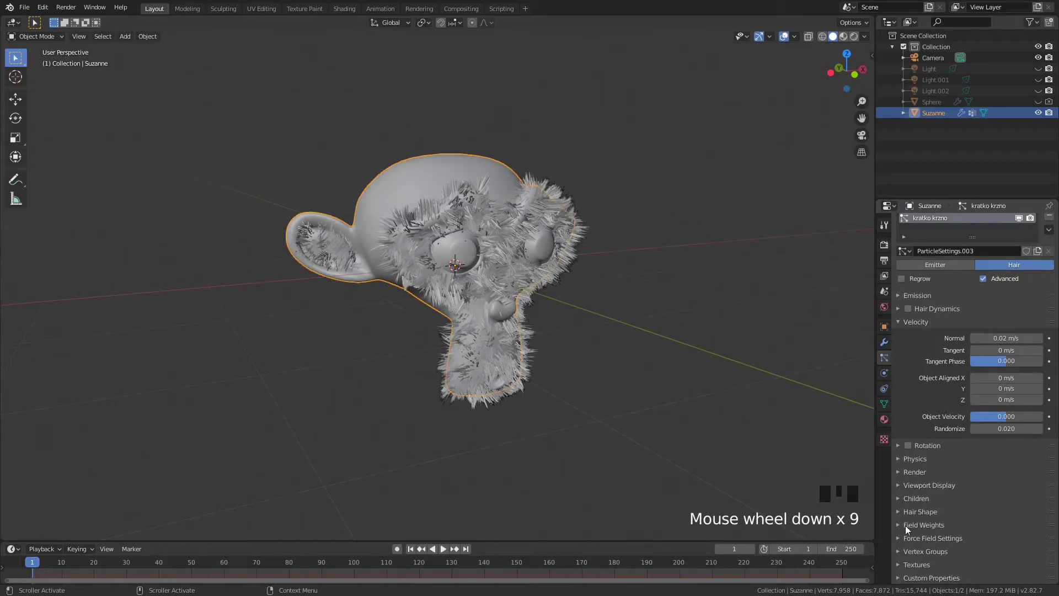
pyautogui.click(899, 551)
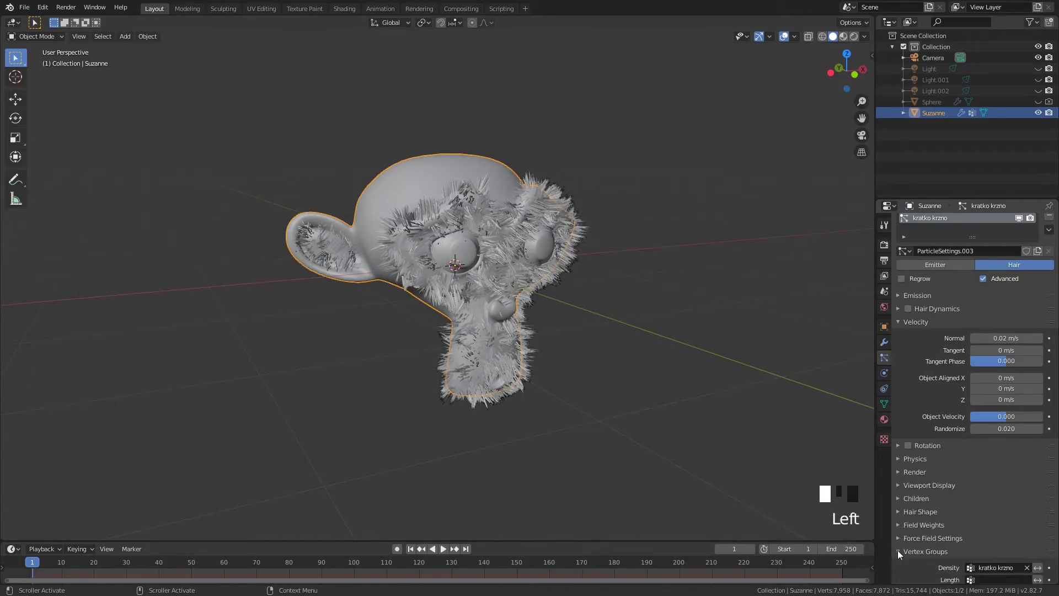
pyautogui.scroll(-4, 928, 494)
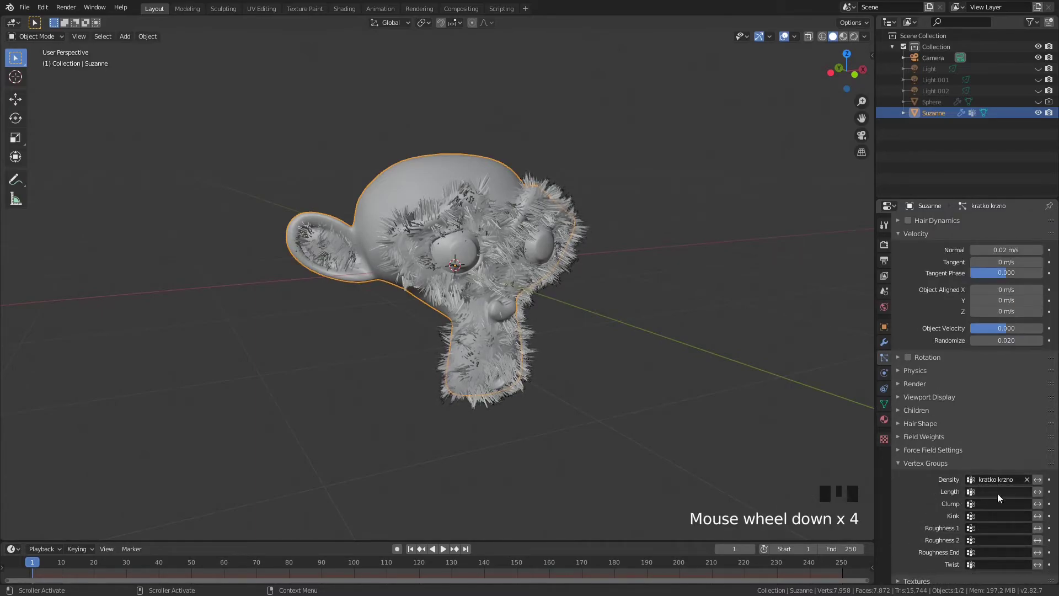
pyautogui.scroll(5, 994, 466)
pyautogui.scroll(-7, 994, 466)
pyautogui.scroll(6, 1004, 461)
pyautogui.click(928, 225)
pyautogui.scroll(5, 931, 226)
pyautogui.scroll(-7, 964, 386)
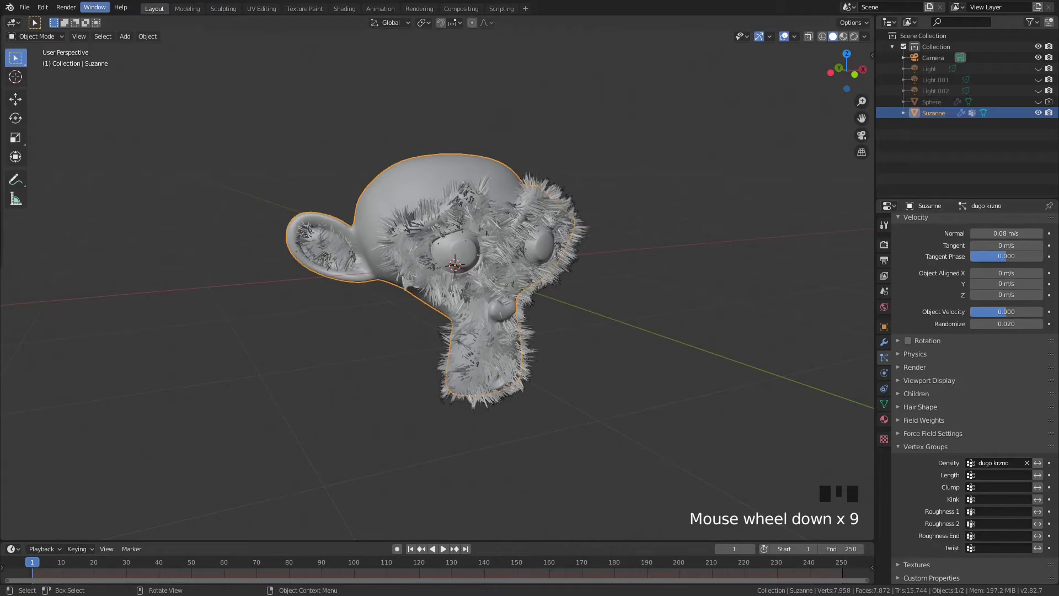
pyautogui.click(596, 5)
pyautogui.scroll(5, 942, 354)
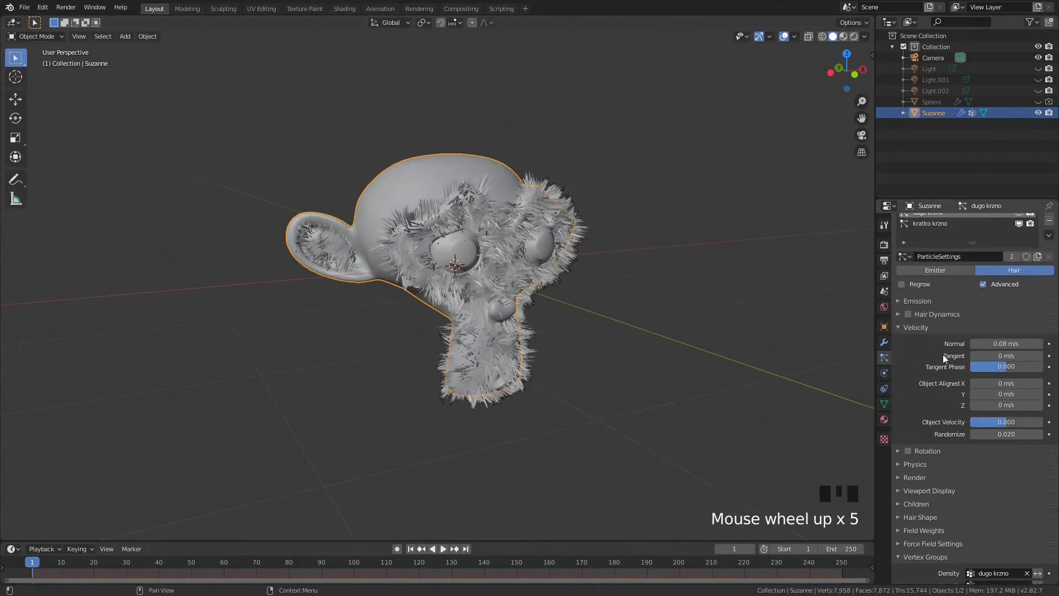
pyautogui.click(930, 331)
pyautogui.scroll(3, 972, 342)
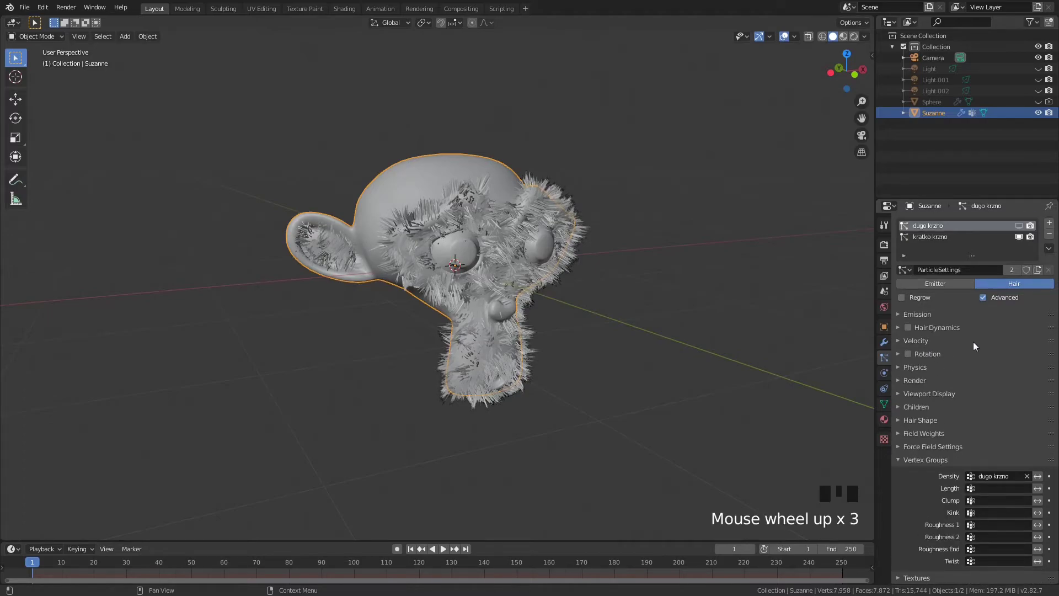
# Show the dugo krzno particle system in the viewport again and make a test render of both furs
pyautogui.click(1019, 225)
pyautogui.moveTo(529, 270); pyautogui.dragTo(472, 282, button='middle')
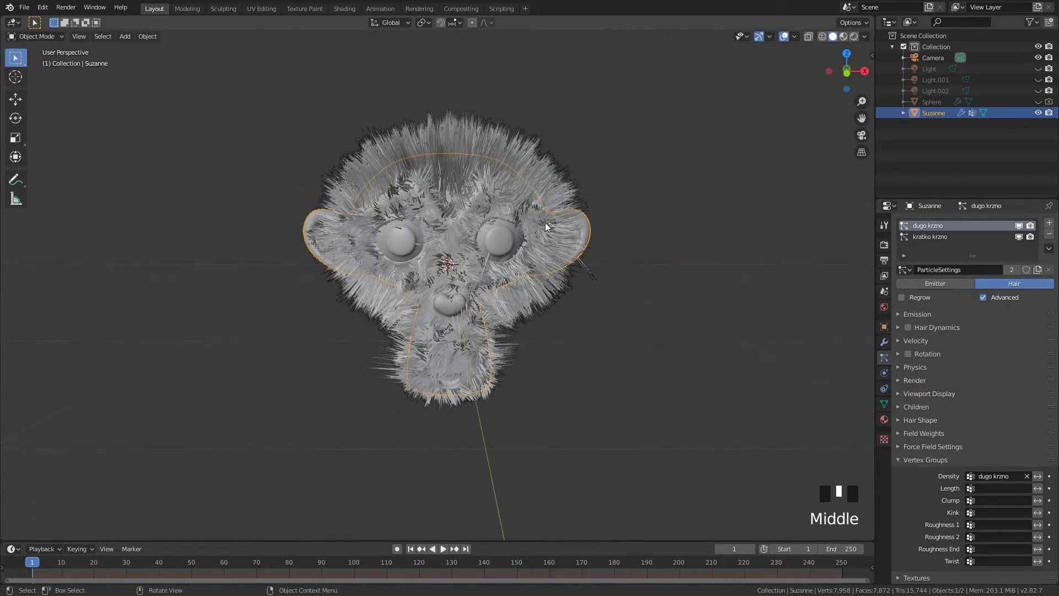
pyautogui.press('F12')
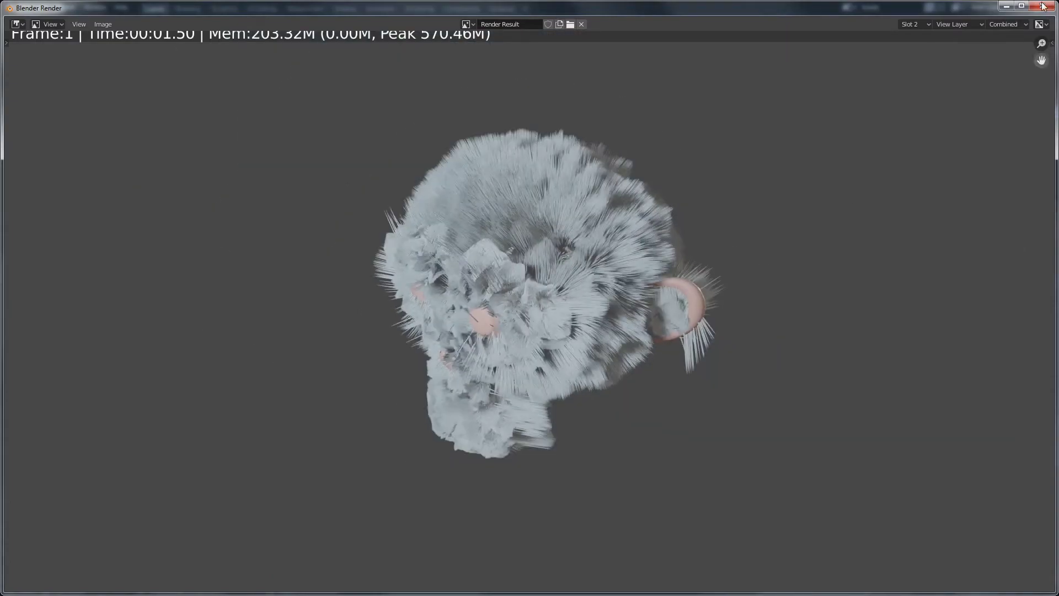
pyautogui.press('Escape')
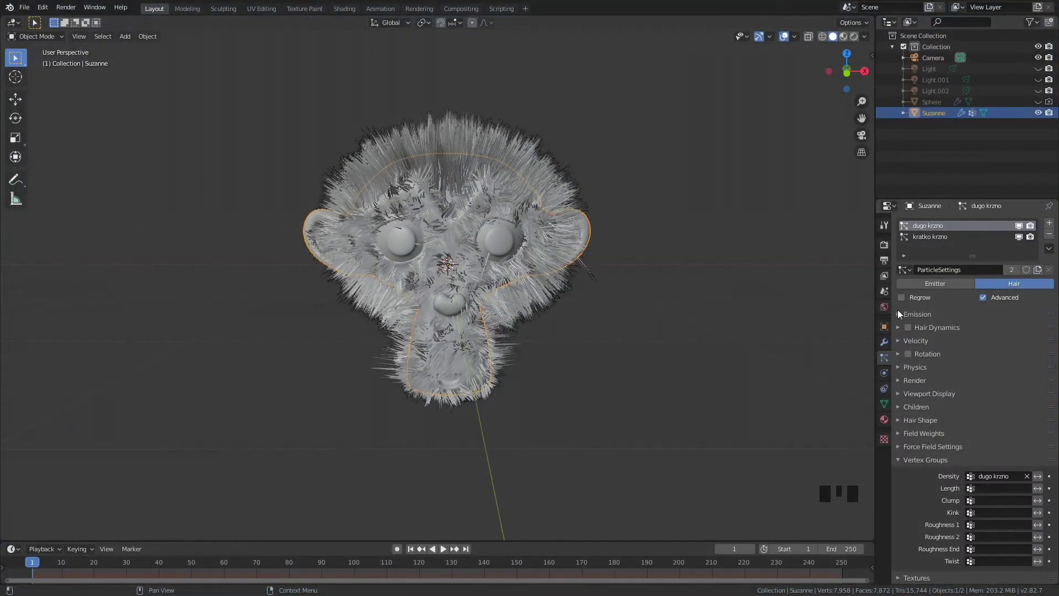
# Switch the viewport to rendered shading and unhide Light, Light.001 and Light.002 for judging Suzanne's fur materials
pyautogui.click(884, 419)
pyautogui.press('z')
pyautogui.click(635, 268)
pyautogui.moveTo(660, 265); pyautogui.dragTo(603, 276, button='middle')
pyautogui.click(1037, 68)
pyautogui.click(1038, 79)
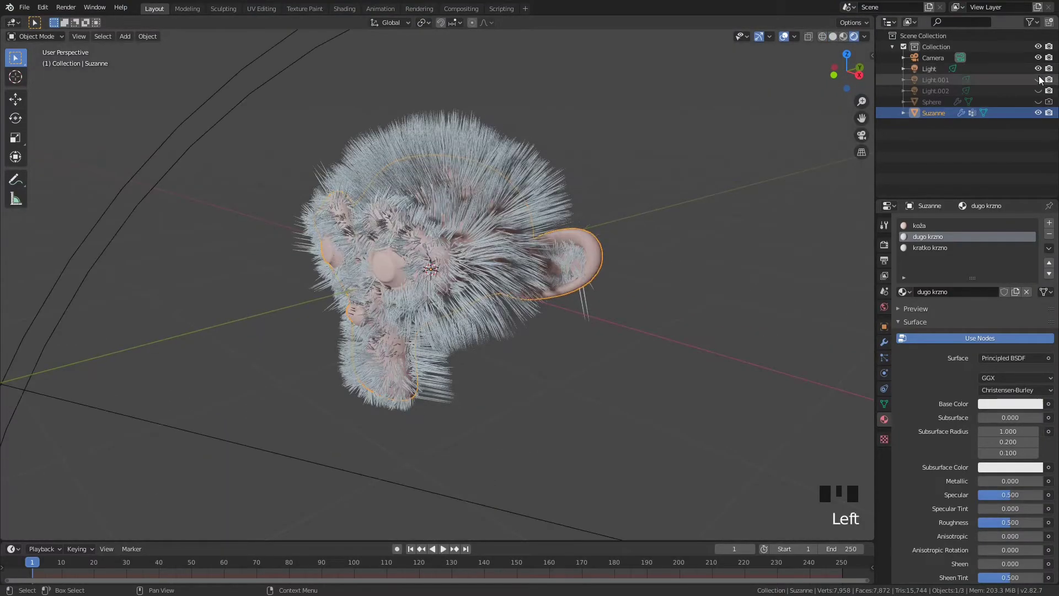
pyautogui.click(1038, 91)
pyautogui.moveTo(838, 155); pyautogui.dragTo(607, 231, button='middle')
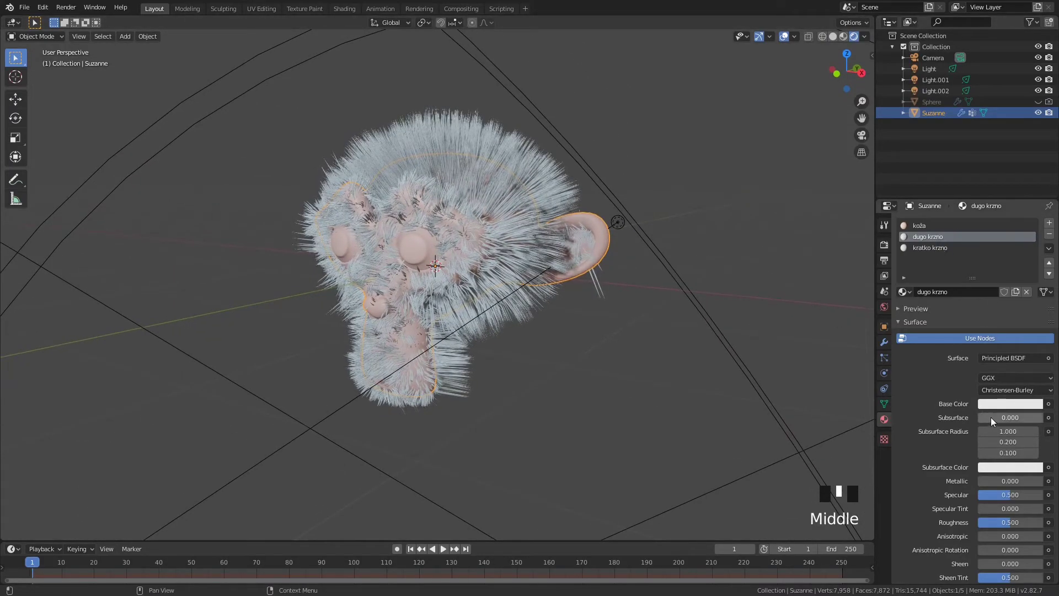
# Darken the dugo krzno material's base color to a near-black grey
pyautogui.click(997, 402)
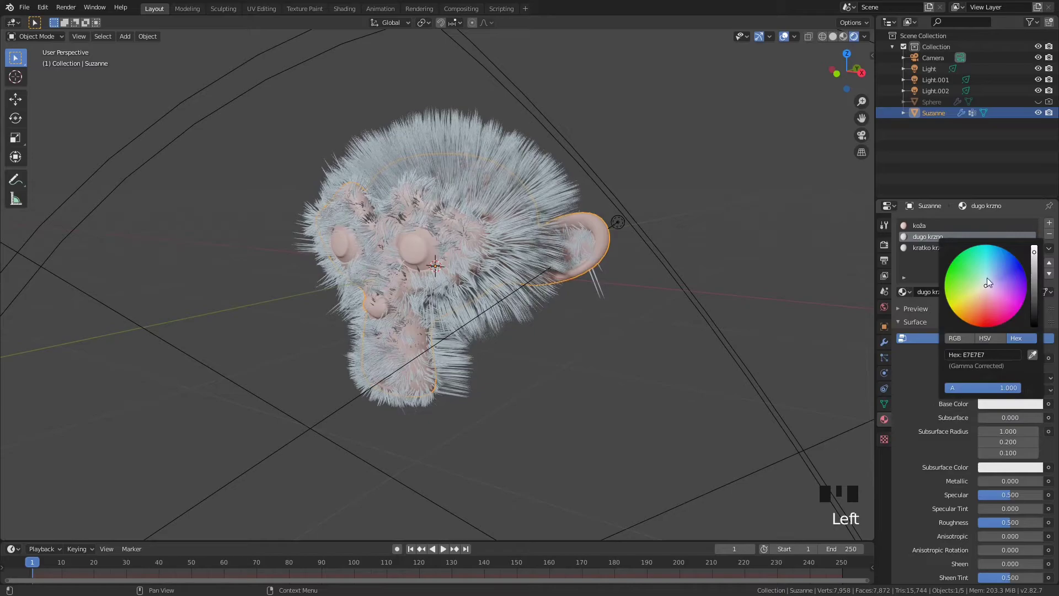
pyautogui.moveTo(1034, 255); pyautogui.dragTo(1034, 310)
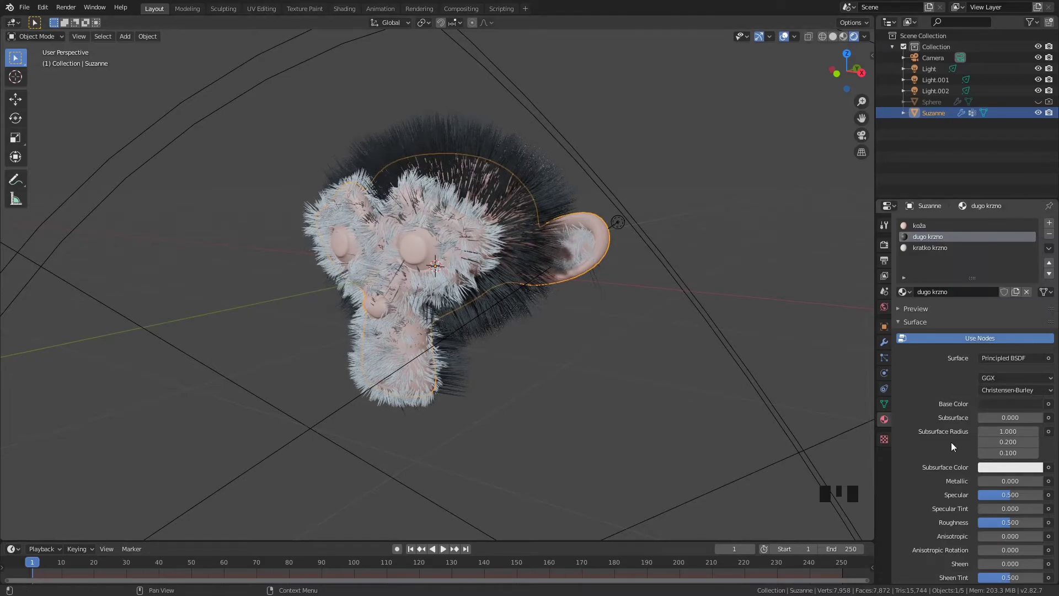
pyautogui.scroll(-2, 950, 443)
pyautogui.scroll(2, 942, 302)
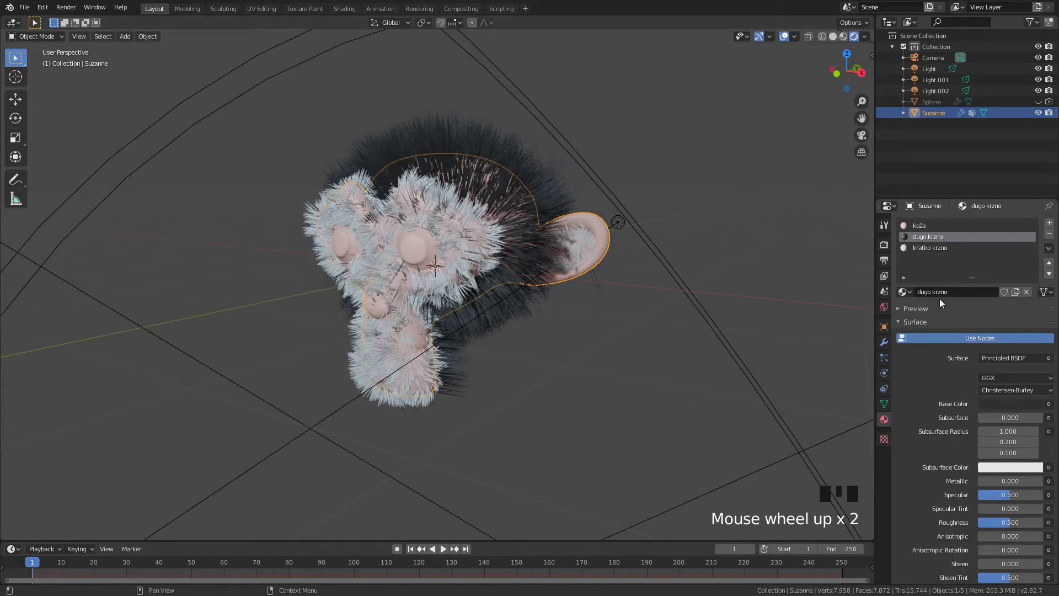
# Change the kratko krzno material's base color to a muted brown with hue 0.098 and value 0.553
pyautogui.click(933, 250)
pyautogui.click(1004, 406)
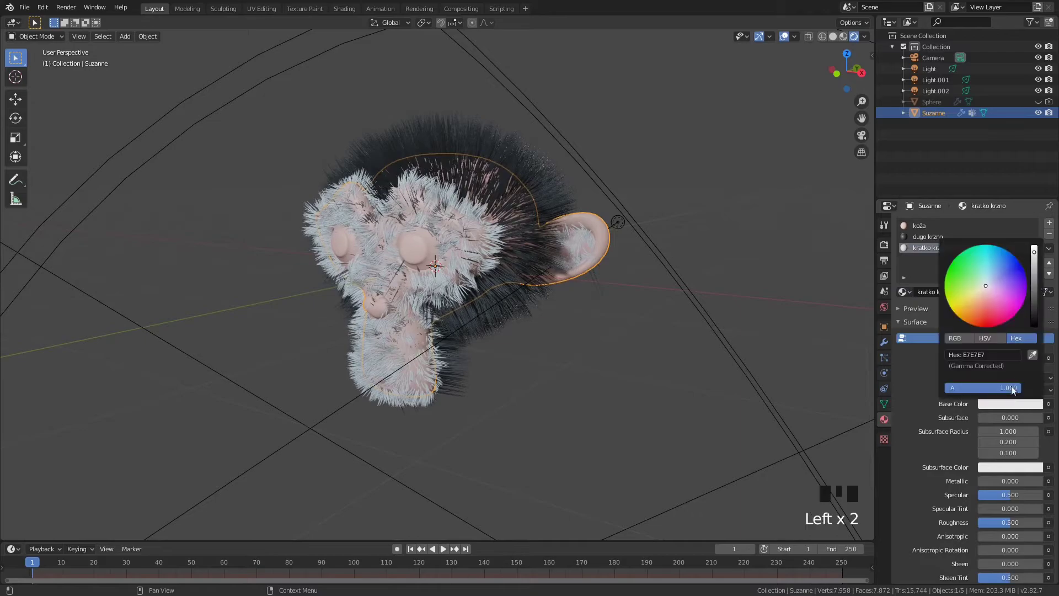
pyautogui.moveTo(985, 287); pyautogui.dragTo(976, 298)
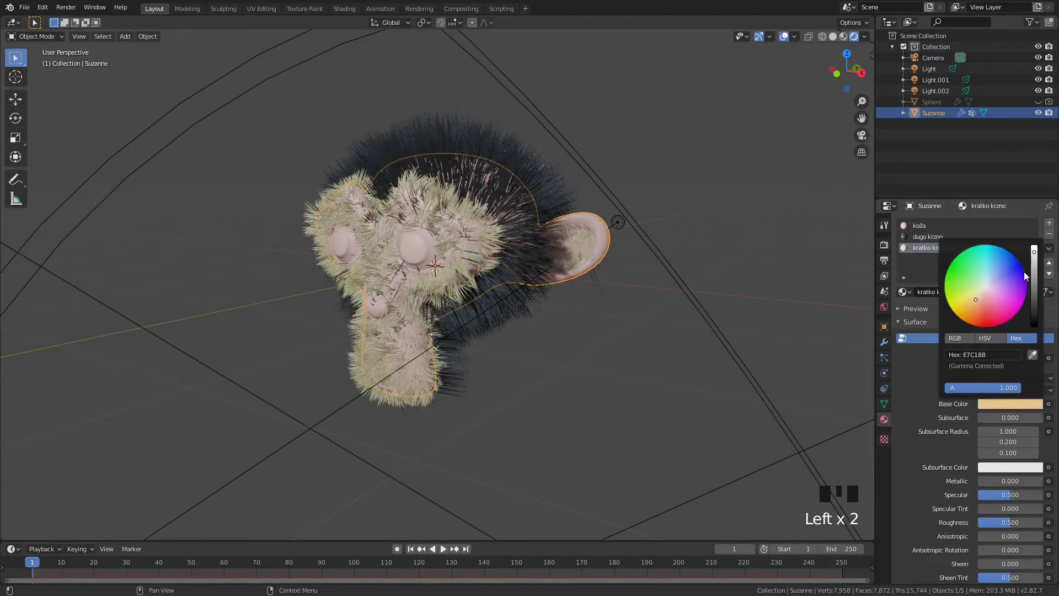
pyautogui.moveTo(1036, 260)
pyautogui.mouseDown()
pyautogui.moveTo(1035, 290)
pyautogui.moveTo(1034, 278)
pyautogui.mouseUp()
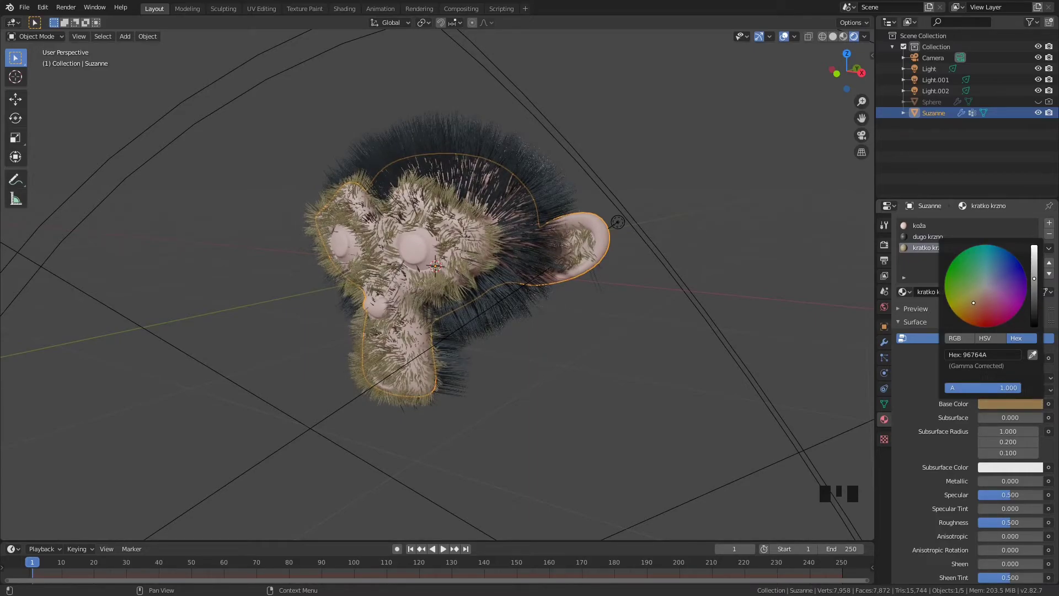
pyautogui.moveTo(1034, 282); pyautogui.dragTo(1036, 285)
pyautogui.click(982, 335)
pyautogui.moveTo(987, 365); pyautogui.dragTo(982, 365)
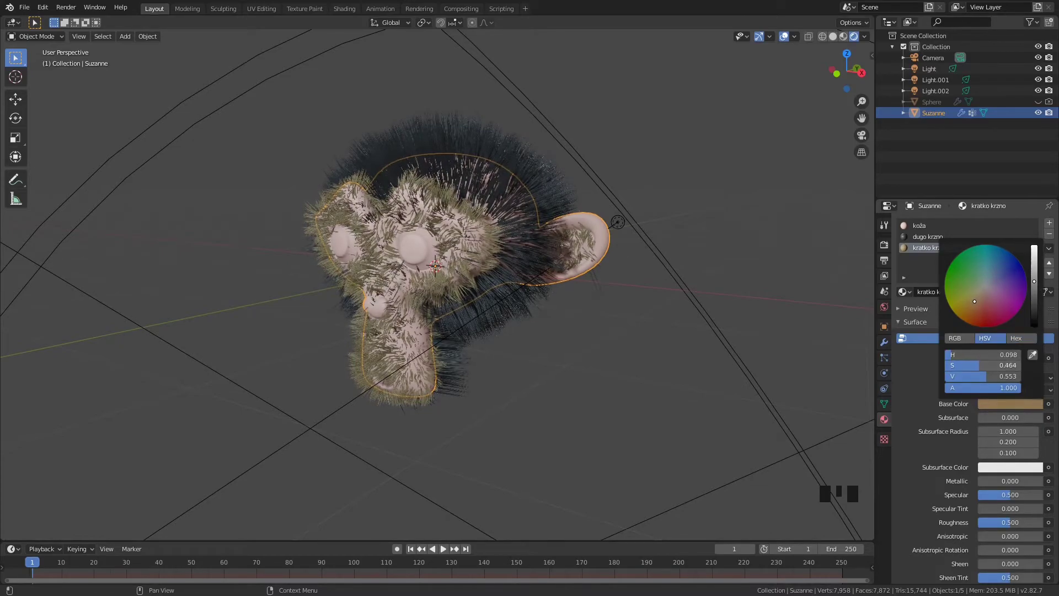
pyautogui.moveTo(968, 365); pyautogui.dragTo(972, 365)
pyautogui.moveTo(206, 276); pyautogui.dragTo(257, 270, button='middle')
pyautogui.scroll(4, 331, 260)
pyautogui.keyDown('shift'); pyautogui.moveTo(401, 250); pyautogui.dragTo(449, 237, button='middle'); pyautogui.keyUp('shift')
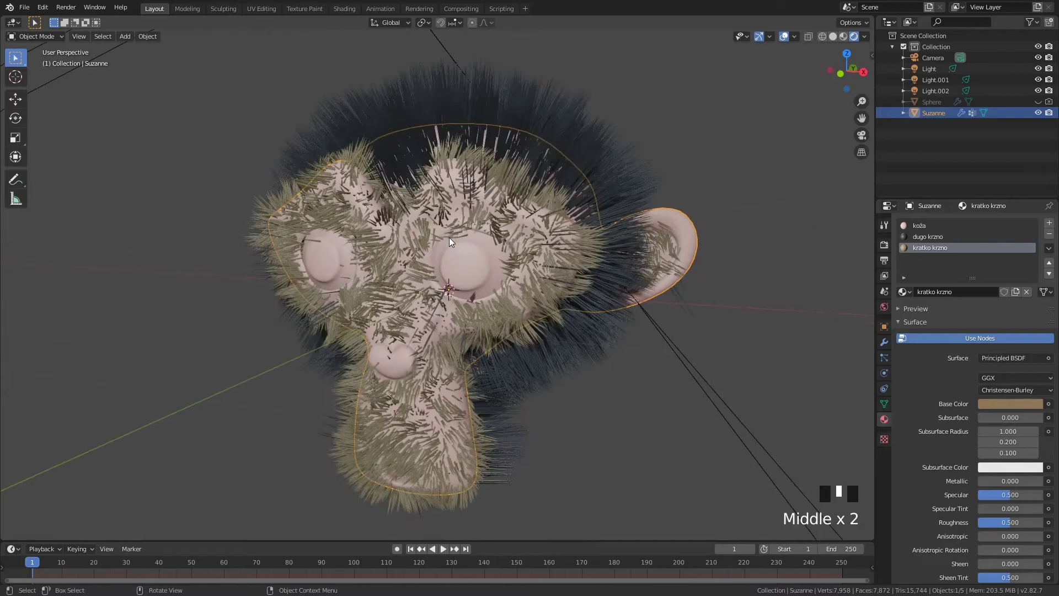
# Make a test render of Suzanne and examine where the dark and brown furs meet the eyes, nose and ears
pyautogui.scroll(3, 454, 233)
pyautogui.scroll(-4, 549, 301)
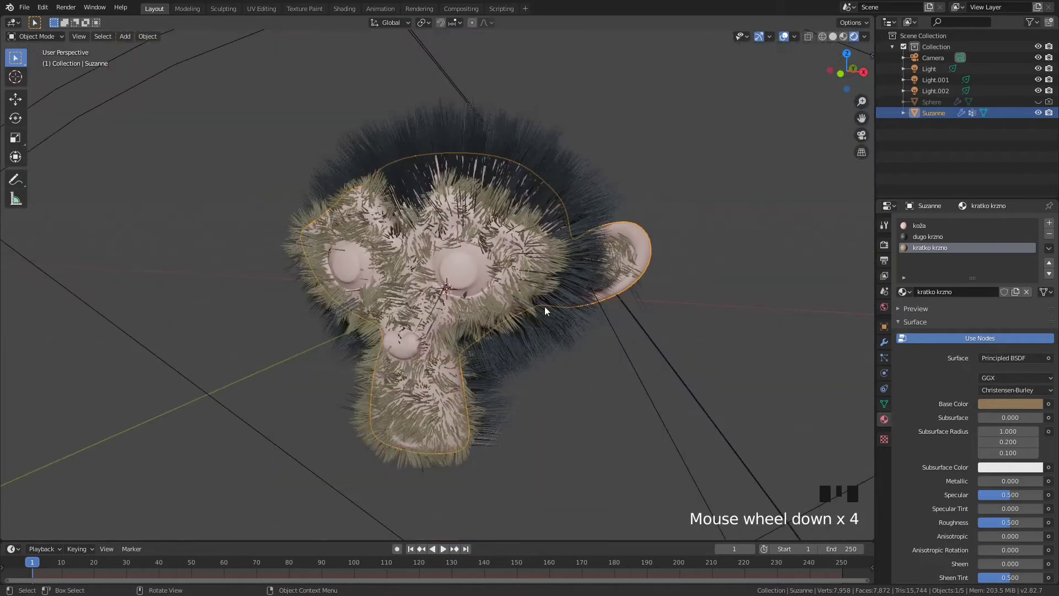
pyautogui.press('F12')
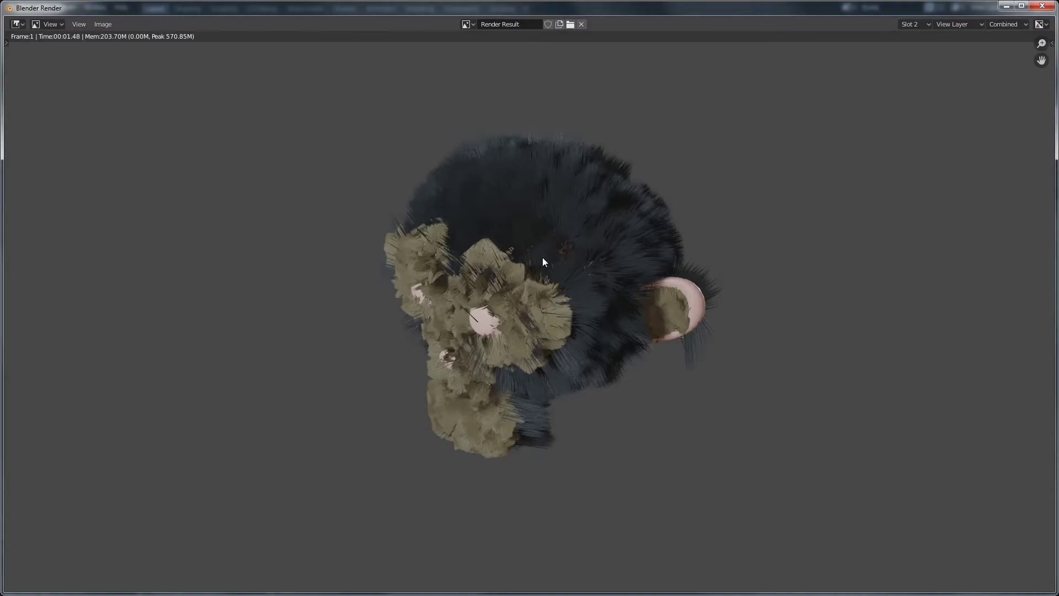
pyautogui.scroll(3, 541, 257)
pyautogui.moveTo(523, 284); pyautogui.dragTo(569, 227, button='middle')
pyautogui.scroll(-4, 865, 184)
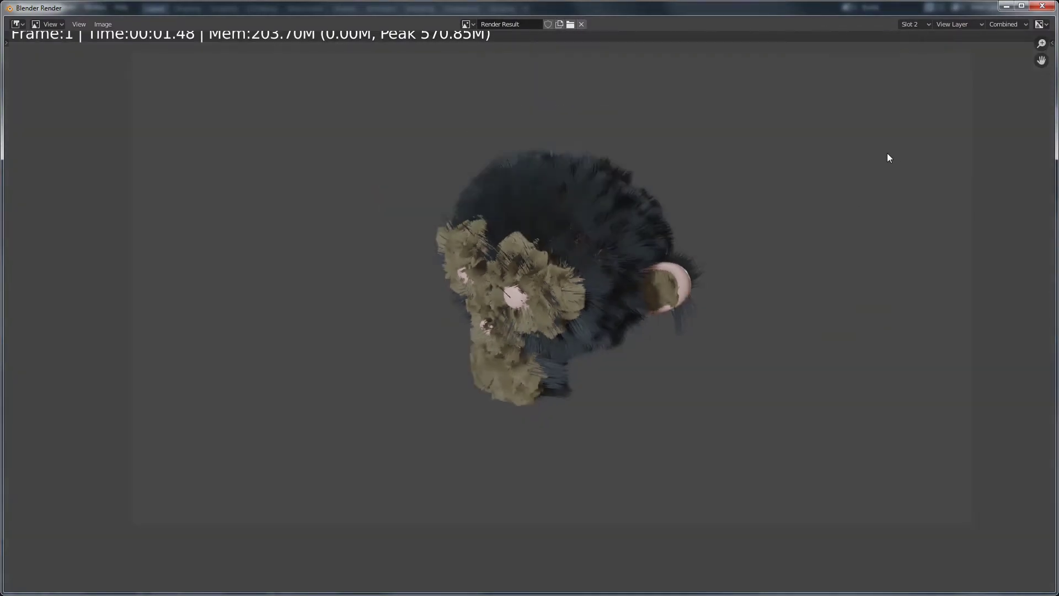
pyautogui.click(1041, 7)
# Switch Suzanne to solid shading and Weight Paint mode, and hide the dugo krzno and kratko krzno particle systems in the viewport
pyautogui.press('z')
pyautogui.click(547, 325)
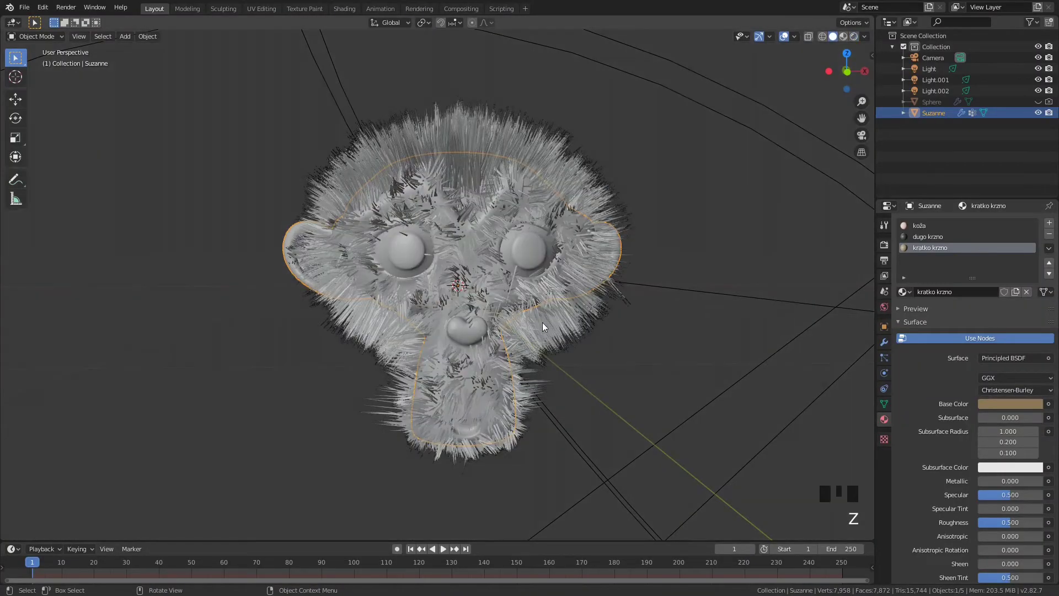
pyautogui.hotkey('ctrl', 'Tab')
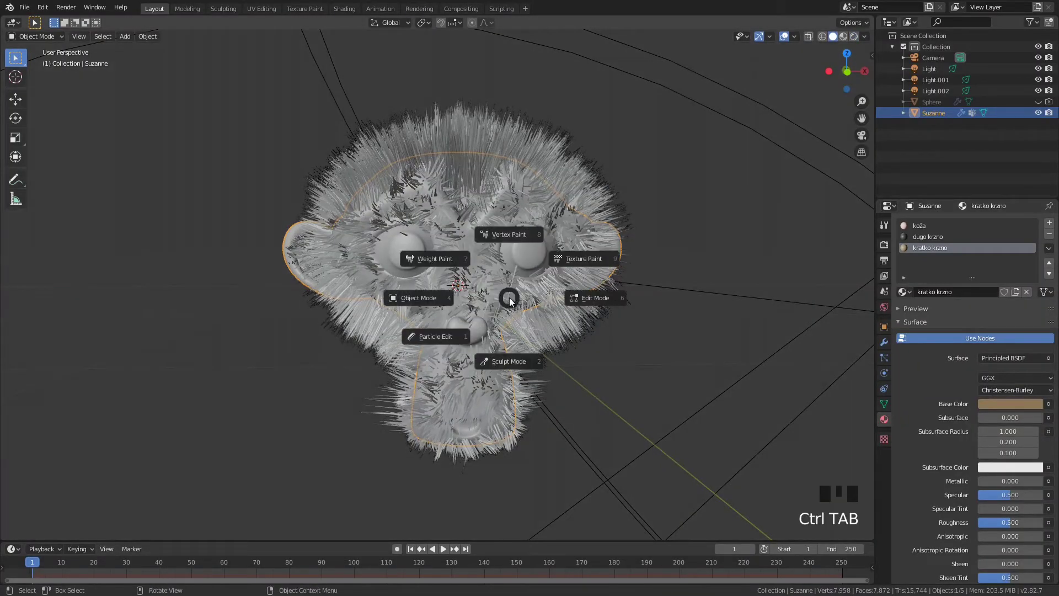
pyautogui.click(435, 257)
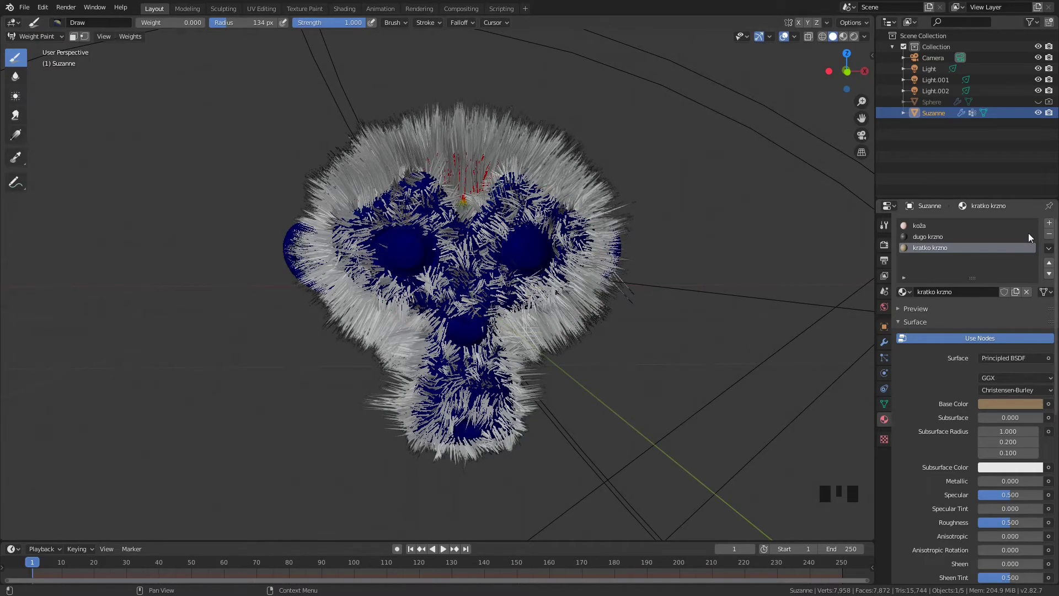
pyautogui.click(884, 358)
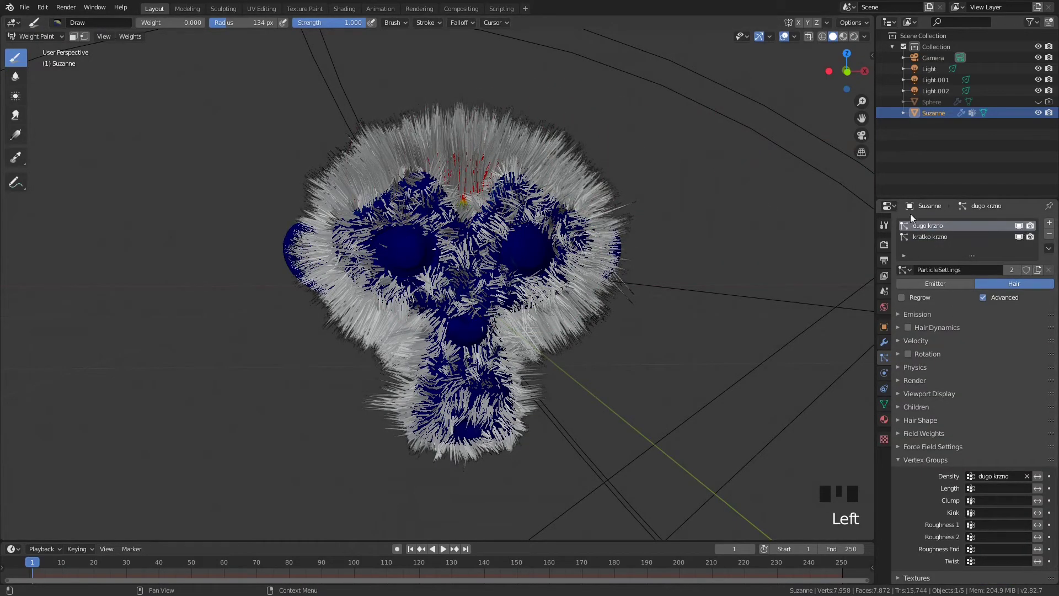
pyautogui.click(1018, 226)
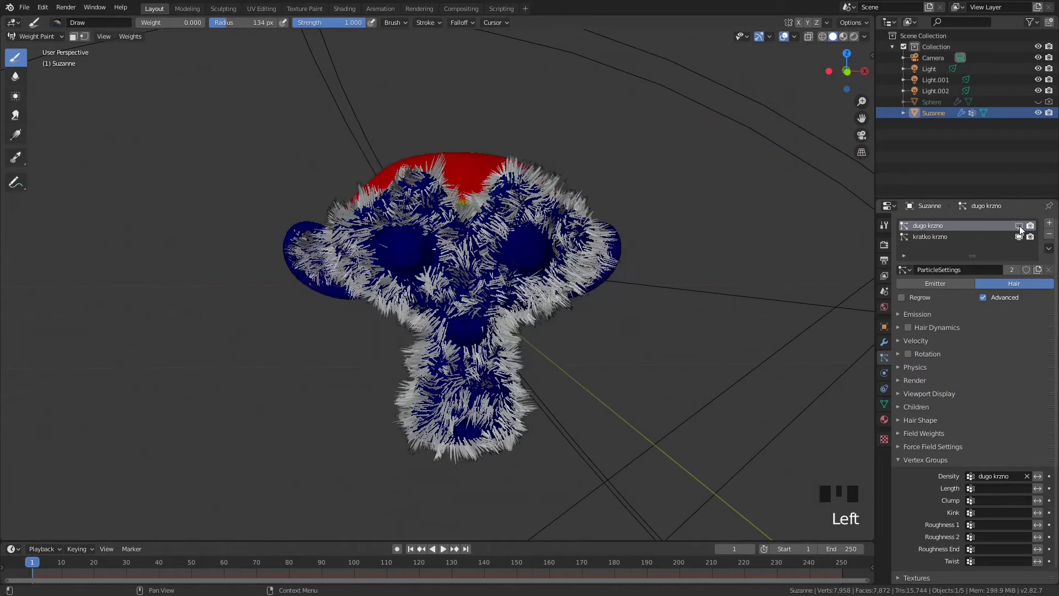
pyautogui.click(1018, 236)
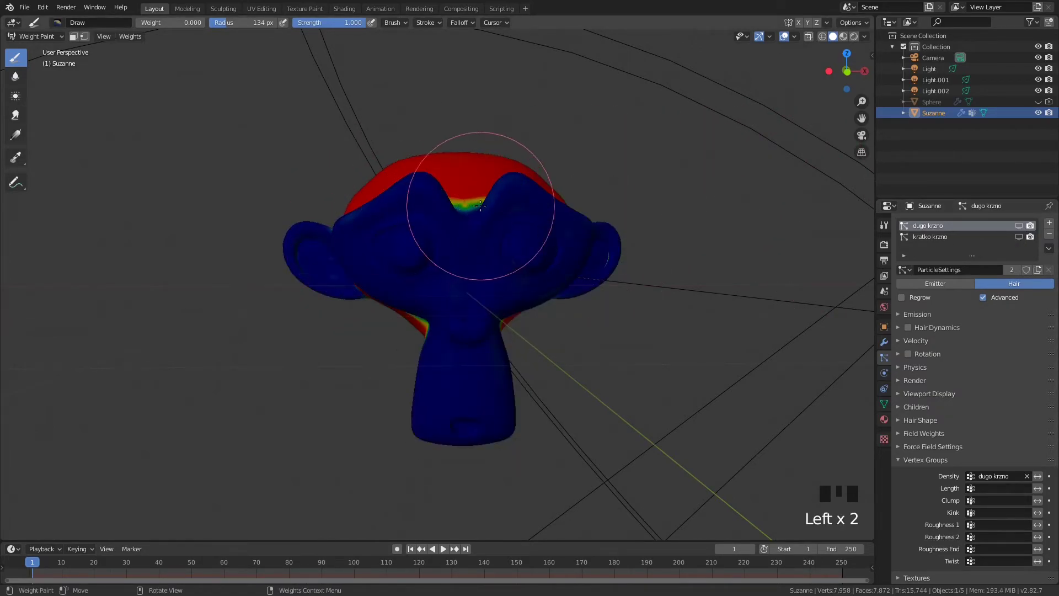
pyautogui.scroll(2, 479, 206)
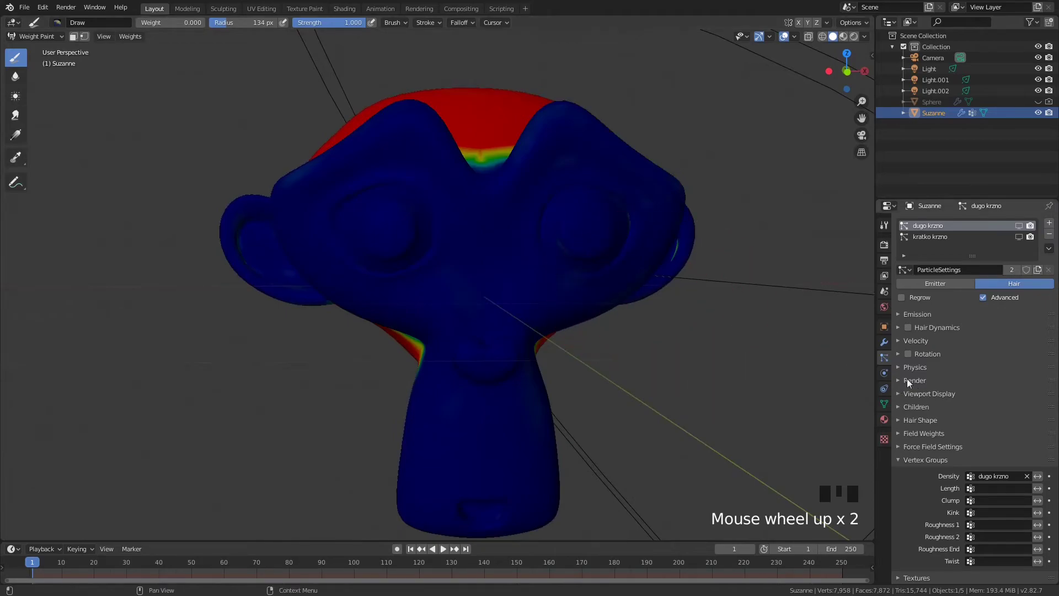
# Erase leftover weight of the dugo krzno vertex group from Suzanne's face, cheeks and muzzle with weight 0
pyautogui.click(887, 404)
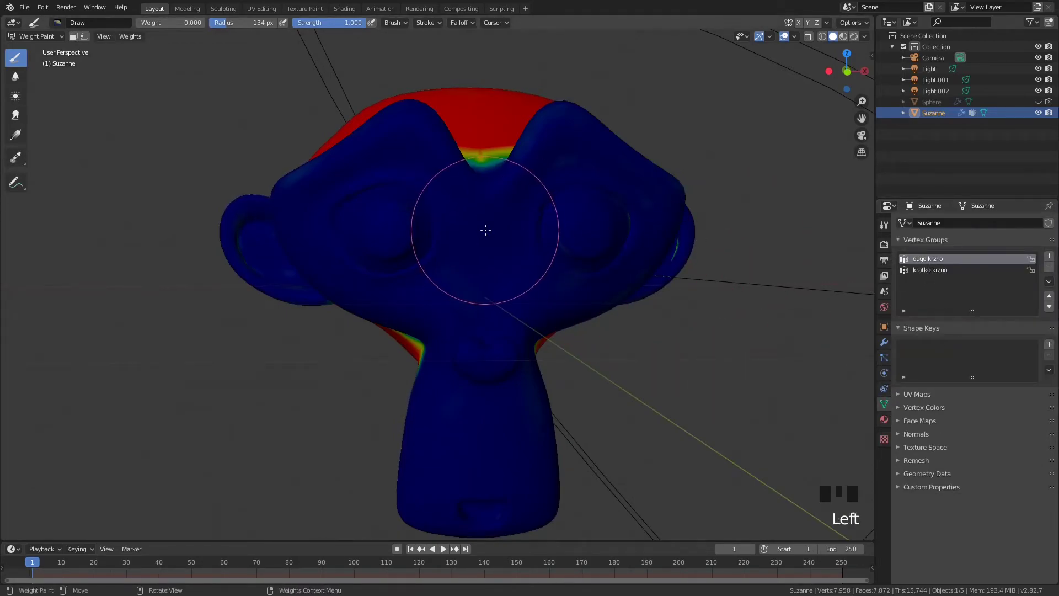
pyautogui.moveTo(289, 66); pyautogui.dragTo(553, 247, button='middle')
pyautogui.scroll(2, 548, 331)
pyautogui.moveTo(553, 246)
pyautogui.mouseDown()
pyautogui.moveTo(560, 215)
pyautogui.moveTo(628, 257)
pyautogui.moveTo(541, 350)
pyautogui.moveTo(480, 376)
pyautogui.mouseUp()
pyautogui.moveTo(480, 375); pyautogui.dragTo(532, 324, button='middle')
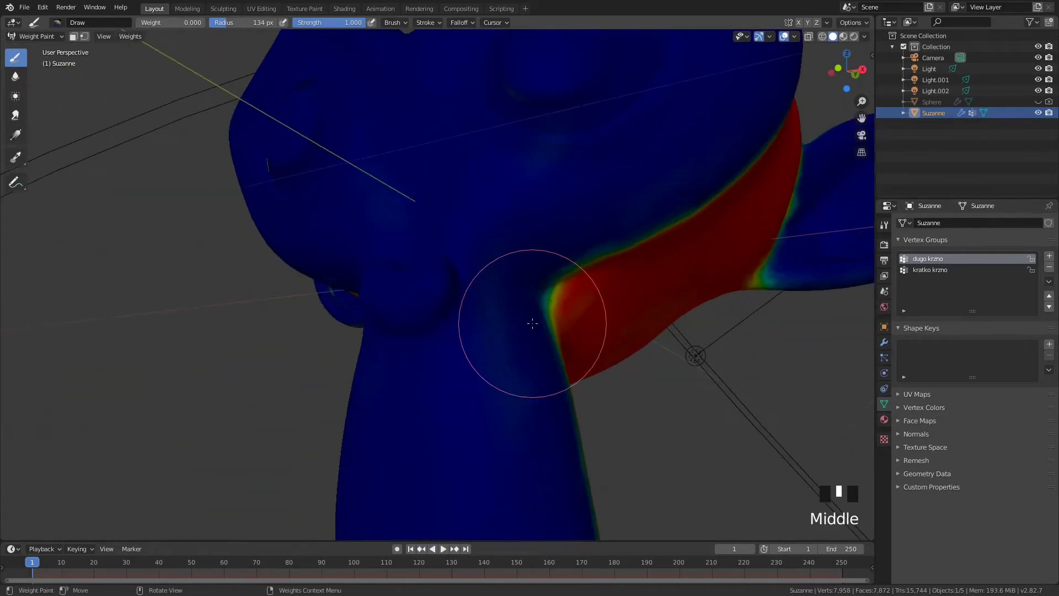
pyautogui.moveTo(657, 179)
pyautogui.mouseDown()
pyautogui.moveTo(529, 197)
pyautogui.moveTo(459, 269)
pyautogui.moveTo(468, 175)
pyautogui.moveTo(385, 158)
pyautogui.moveTo(397, 203)
pyautogui.mouseUp()
pyautogui.moveTo(397, 203)
pyautogui.mouseDown()
pyautogui.moveTo(387, 225)
pyautogui.moveTo(480, 419)
pyautogui.moveTo(508, 433)
pyautogui.mouseUp()
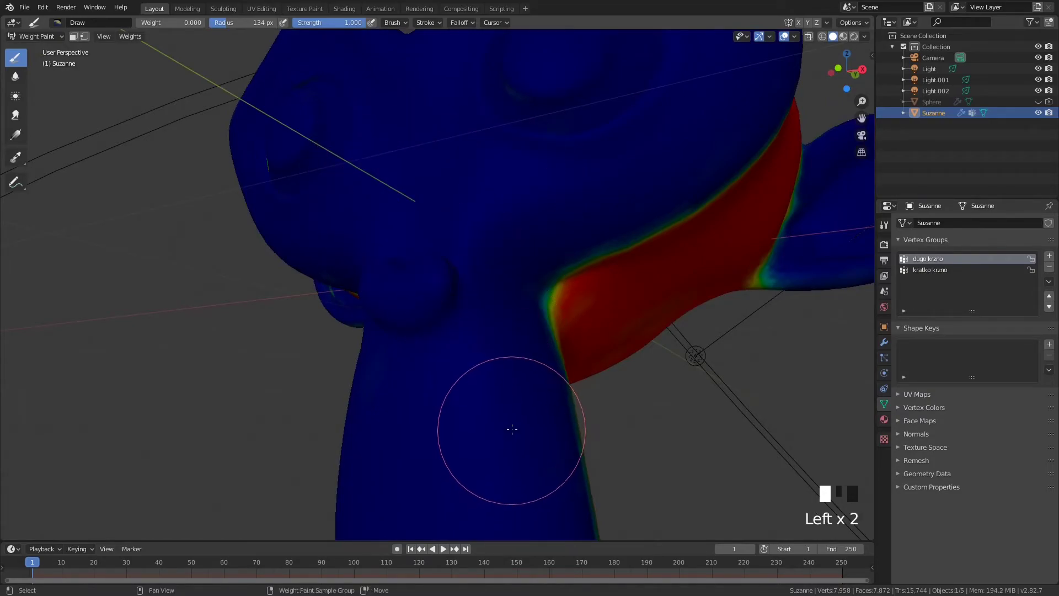
pyautogui.keyDown('shift'); pyautogui.moveTo(508, 432); pyautogui.dragTo(525, 331, button='middle'); pyautogui.keyUp('shift')
pyautogui.moveTo(525, 331)
pyautogui.mouseDown()
pyautogui.moveTo(543, 406)
pyautogui.moveTo(559, 353)
pyautogui.moveTo(391, 252)
pyautogui.mouseUp()
# Clean stray dugo krzno weight off the sides of the face and the inner surfaces of the ears
pyautogui.moveTo(391, 252)
pyautogui.mouseDown(button='middle')
pyautogui.moveTo(667, 245)
pyautogui.moveTo(646, 260)
pyautogui.mouseUp(button='middle')
pyautogui.moveTo(646, 259)
pyautogui.mouseDown()
pyautogui.moveTo(561, 347)
pyautogui.moveTo(564, 432)
pyautogui.moveTo(619, 445)
pyautogui.moveTo(642, 475)
pyautogui.moveTo(629, 475)
pyautogui.moveTo(631, 422)
pyautogui.mouseUp()
pyautogui.keyDown('shift'); pyautogui.moveTo(619, 228); pyautogui.dragTo(585, 350, button='middle'); pyautogui.keyUp('shift')
pyautogui.moveTo(555, 192)
pyautogui.mouseDown()
pyautogui.moveTo(506, 264)
pyautogui.moveTo(484, 217)
pyautogui.moveTo(515, 248)
pyautogui.mouseUp()
pyautogui.moveTo(515, 248)
pyautogui.mouseDown(button='middle')
pyautogui.moveTo(644, 268)
pyautogui.moveTo(562, 144)
pyautogui.mouseUp(button='middle')
pyautogui.moveTo(563, 144)
pyautogui.mouseDown()
pyautogui.moveTo(532, 160)
pyautogui.moveTo(558, 246)
pyautogui.moveTo(567, 218)
pyautogui.mouseUp()
pyautogui.keyDown('shift'); pyautogui.moveTo(567, 218); pyautogui.dragTo(326, 298, button='middle'); pyautogui.keyUp('shift')
pyautogui.moveTo(326, 298)
pyautogui.mouseDown()
pyautogui.moveTo(354, 303)
pyautogui.moveTo(248, 236)
pyautogui.moveTo(355, 303)
pyautogui.moveTo(221, 246)
pyautogui.moveTo(331, 296)
pyautogui.mouseUp()
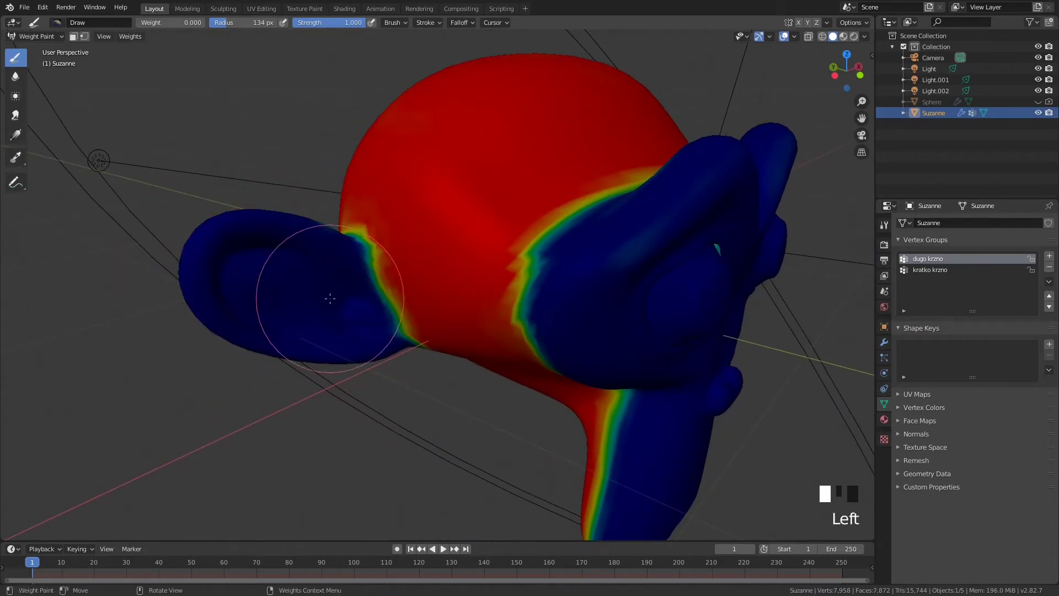
pyautogui.moveTo(586, 307)
pyautogui.mouseDown(button='middle')
pyautogui.moveTo(502, 300)
pyautogui.moveTo(500, 290)
pyautogui.mouseUp(button='middle')
pyautogui.scroll(-3, 535, 295)
pyautogui.moveTo(379, 248); pyautogui.dragTo(338, 392)
pyautogui.moveTo(638, 276)
pyautogui.mouseDown()
pyautogui.moveTo(638, 295)
pyautogui.moveTo(602, 314)
pyautogui.moveTo(581, 310)
pyautogui.mouseUp()
pyautogui.moveTo(581, 310); pyautogui.dragTo(544, 288, button='middle')
pyautogui.click(569, 197)
pyautogui.moveTo(569, 197)
pyautogui.mouseDown()
pyautogui.moveTo(532, 205)
pyautogui.moveTo(581, 281)
pyautogui.moveTo(540, 270)
pyautogui.mouseUp()
pyautogui.moveTo(297, 303); pyautogui.dragTo(267, 268)
# Make kratko krzno the active vertex group and paint its weight down to 0 over both eyeballs and their sockets
pyautogui.moveTo(260, 260)
pyautogui.mouseDown(button='middle')
pyautogui.moveTo(264, 243)
pyautogui.moveTo(334, 304)
pyautogui.moveTo(511, 285)
pyautogui.moveTo(496, 276)
pyautogui.moveTo(523, 305)
pyautogui.moveTo(716, 298)
pyautogui.mouseUp(button='middle')
pyautogui.click(938, 269)
pyautogui.scroll(2, 487, 321)
pyautogui.scroll(3, 487, 321)
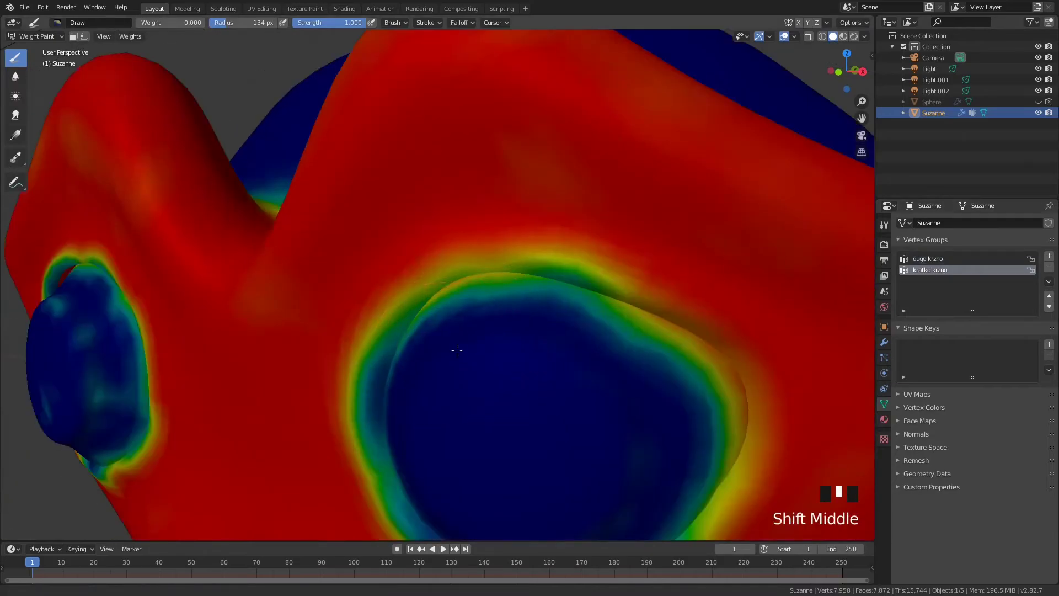
pyautogui.keyDown('shift'); pyautogui.moveTo(442, 383); pyautogui.dragTo(479, 248, button='middle'); pyautogui.keyUp('shift')
pyautogui.moveTo(480, 248)
pyautogui.mouseDown()
pyautogui.moveTo(397, 226)
pyautogui.moveTo(338, 182)
pyautogui.mouseUp()
pyautogui.moveTo(338, 182); pyautogui.dragTo(697, 201, button='middle')
pyautogui.moveTo(697, 201)
pyautogui.mouseDown()
pyautogui.moveTo(579, 177)
pyautogui.moveTo(524, 221)
pyautogui.moveTo(558, 276)
pyautogui.moveTo(650, 308)
pyautogui.moveTo(709, 189)
pyautogui.moveTo(622, 153)
pyautogui.moveTo(643, 177)
pyautogui.moveTo(555, 171)
pyautogui.moveTo(515, 224)
pyautogui.moveTo(679, 303)
pyautogui.moveTo(568, 296)
pyautogui.moveTo(568, 165)
pyautogui.moveTo(732, 237)
pyautogui.moveTo(553, 272)
pyautogui.moveTo(629, 233)
pyautogui.moveTo(615, 243)
pyautogui.mouseUp()
pyautogui.scroll(-5, 628, 254)
pyautogui.keyDown('shift'); pyautogui.moveTo(742, 241); pyautogui.dragTo(515, 243, button='middle'); pyautogui.keyUp('shift')
pyautogui.scroll(4, 519, 242)
pyautogui.moveTo(532, 248)
pyautogui.mouseDown()
pyautogui.moveTo(626, 201)
pyautogui.moveTo(538, 161)
pyautogui.moveTo(626, 213)
pyautogui.moveTo(517, 331)
pyautogui.mouseUp()
# Reduce the brush radius to 86 px and clear the kratko krzno weight from the nose
pyautogui.scroll(-3, 517, 331)
pyautogui.moveTo(518, 331)
pyautogui.keyDown('shift'); pyautogui.mouseDown(button='middle')
pyautogui.moveTo(485, 272)
pyautogui.moveTo(528, 294)
pyautogui.mouseUp(button='middle'); pyautogui.keyUp('shift')
pyautogui.scroll(3, 485, 272)
pyautogui.press('f')
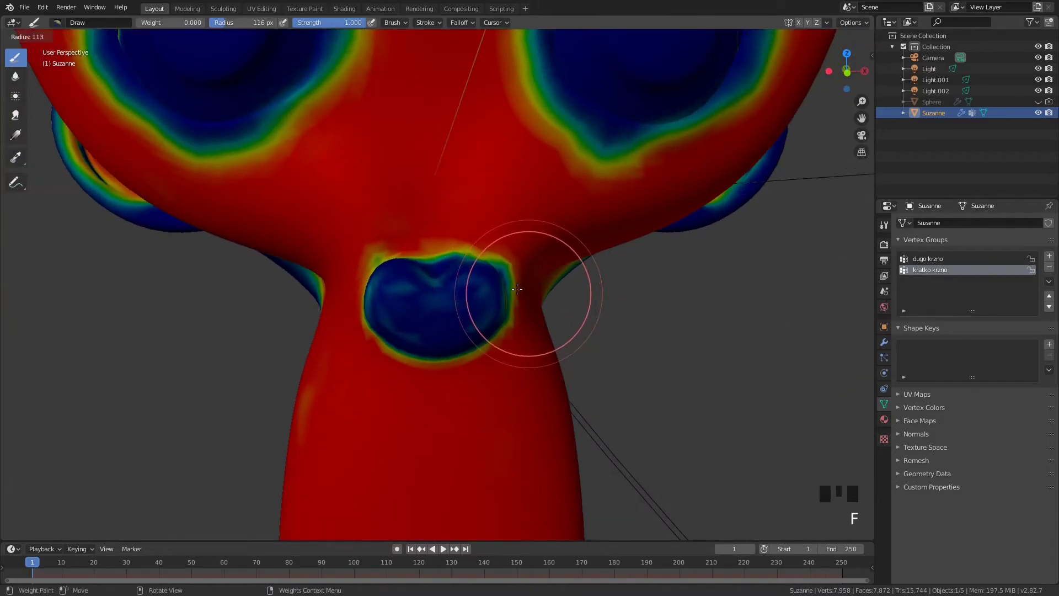
pyautogui.click(501, 293)
pyautogui.moveTo(461, 297); pyautogui.dragTo(406, 310)
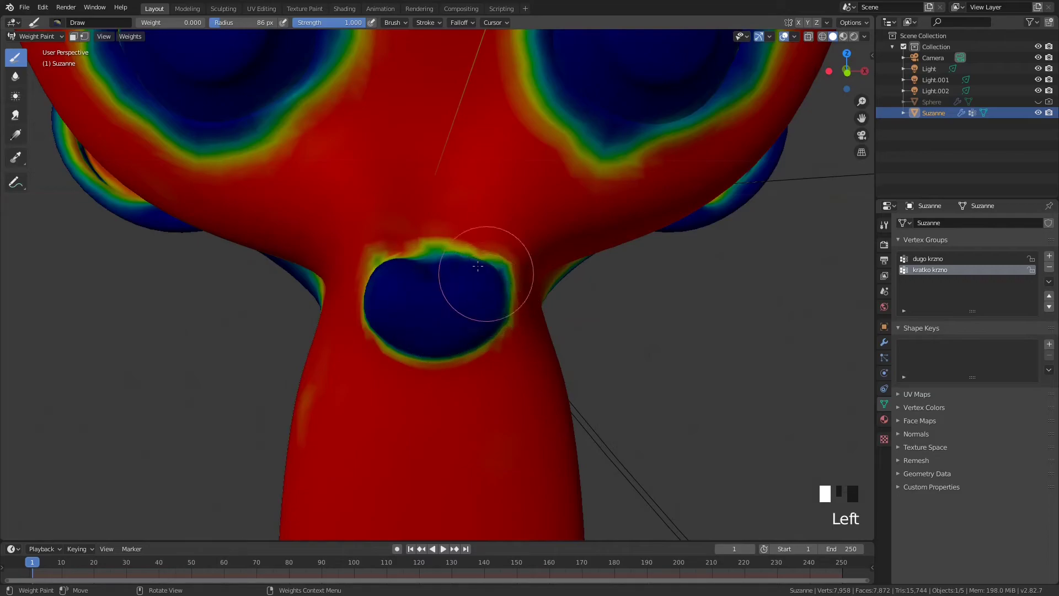
pyautogui.moveTo(484, 270); pyautogui.dragTo(399, 262)
# Clear the kratko krzno weight from Suzanne's mouth with weight 0
pyautogui.scroll(-2, 482, 378)
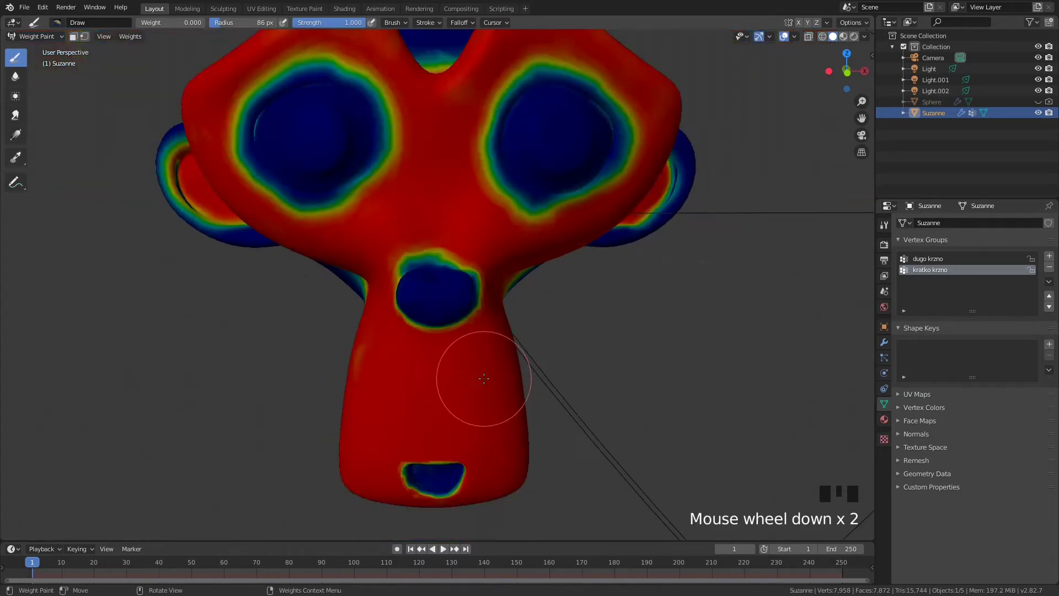
pyautogui.keyDown('shift'); pyautogui.moveTo(482, 378); pyautogui.dragTo(501, 260, button='middle'); pyautogui.keyUp('shift')
pyautogui.scroll(4, 461, 354)
pyautogui.keyDown('shift'); pyautogui.moveTo(461, 355); pyautogui.dragTo(473, 259, button='middle'); pyautogui.keyUp('shift')
pyautogui.moveTo(503, 259)
pyautogui.mouseDown()
pyautogui.moveTo(451, 307)
pyautogui.moveTo(425, 354)
pyautogui.moveTo(448, 344)
pyautogui.moveTo(533, 350)
pyautogui.mouseUp()
pyautogui.moveTo(563, 301); pyautogui.dragTo(513, 258)
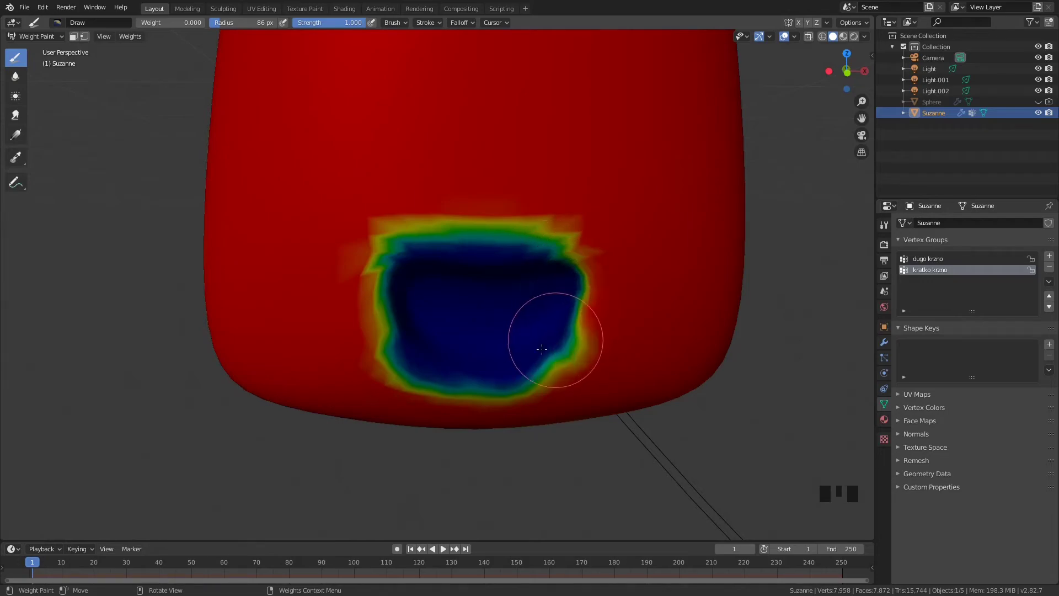
pyautogui.scroll(-7, 574, 312)
pyautogui.moveTo(579, 296)
pyautogui.keyDown('shift'); pyautogui.mouseDown(button='middle')
pyautogui.moveTo(585, 228)
pyautogui.moveTo(553, 283)
pyautogui.mouseUp(button='middle'); pyautogui.keyUp('shift')
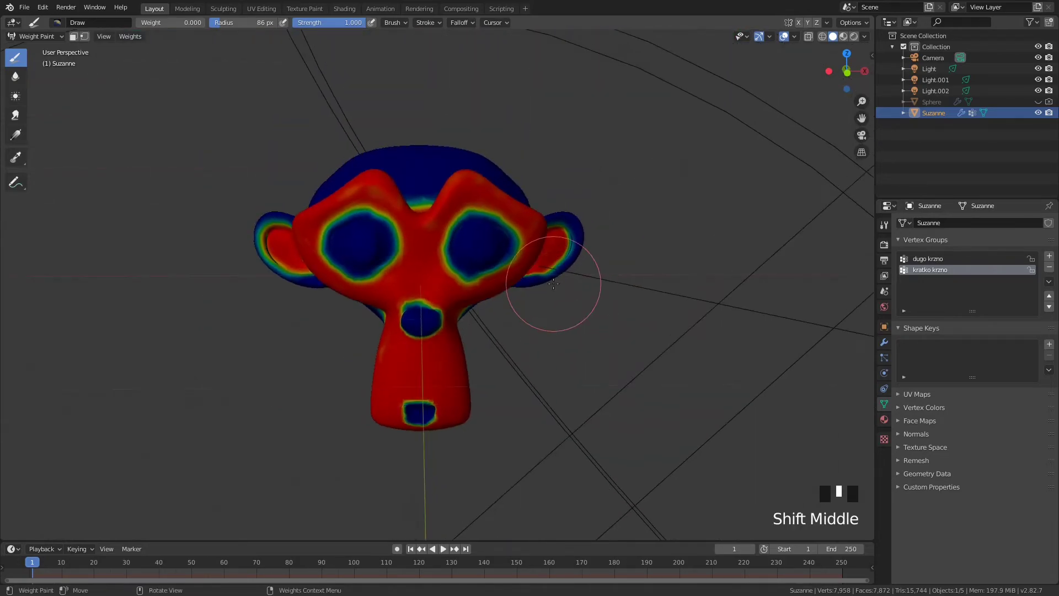
# Return to Object Mode and show both the dugo krzno and kratko krzno particle systems in the viewport
pyautogui.hotkey('ctrl', 'Tab')
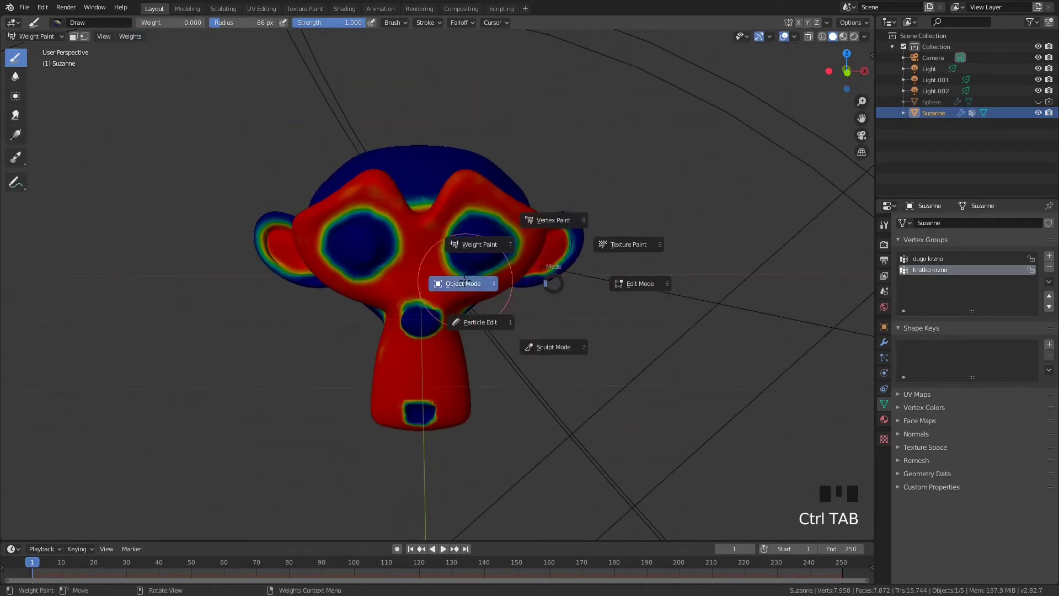
pyautogui.click(466, 281)
pyautogui.click(884, 357)
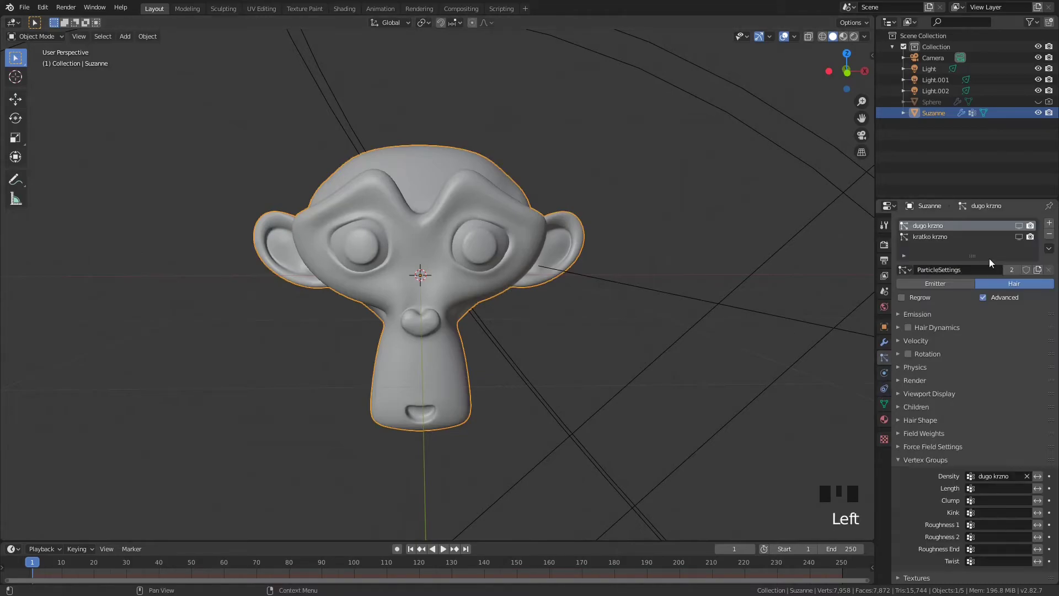
pyautogui.click(1019, 225)
pyautogui.click(1019, 236)
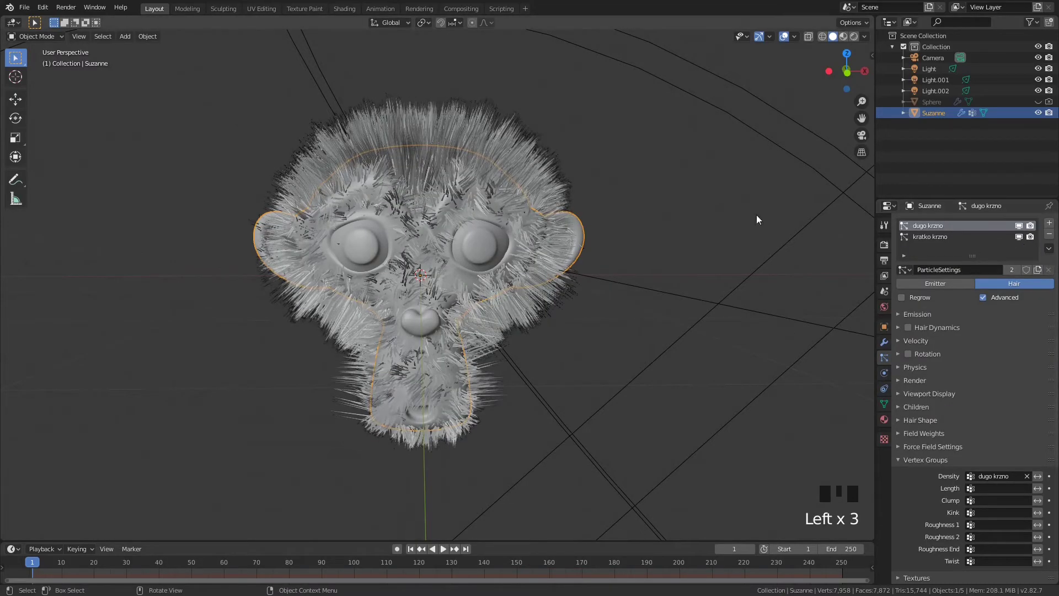
# Examine the fur around the eyes and nose, and switch the viewport to rendered shading
pyautogui.scroll(3, 573, 237)
pyautogui.keyDown('shift'); pyautogui.moveTo(572, 237); pyautogui.dragTo(574, 283, button='middle'); pyautogui.keyUp('shift')
pyautogui.scroll(-4, 549, 234)
pyautogui.scroll(3, 455, 211)
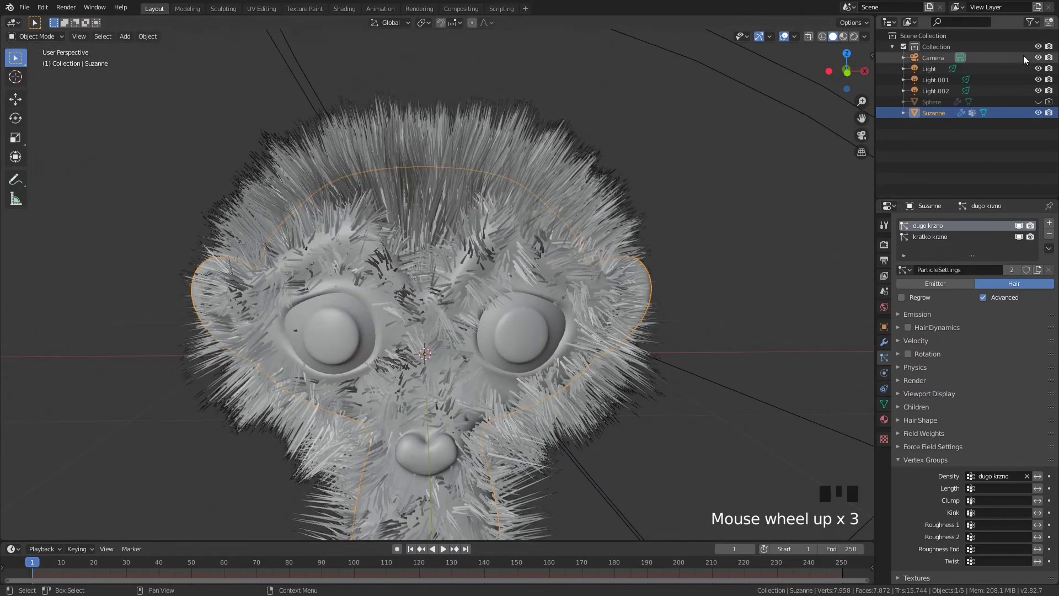
pyautogui.press('z')
pyautogui.click(601, 145)
pyautogui.keyDown('shift'); pyautogui.moveTo(545, 226); pyautogui.dragTo(495, 183, button='middle'); pyautogui.keyUp('shift')
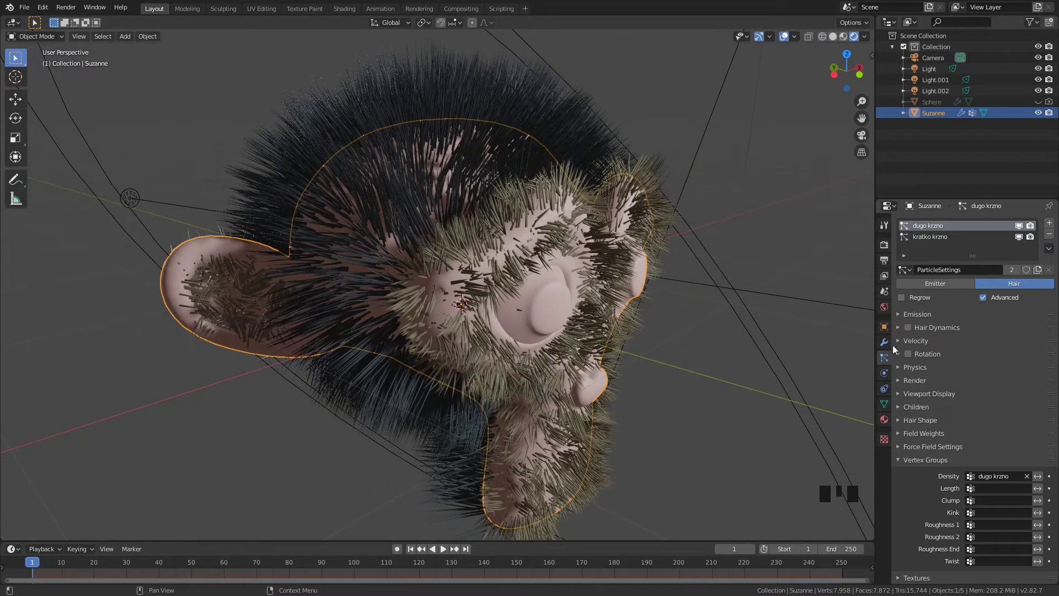
# Shorten the furs by setting the normal velocity to 0.047 m/s for dugo krzno and 0.01 m/s for kratko krzno
pyautogui.click(909, 341)
pyautogui.keyDown('shift'); pyautogui.moveTo(1012, 354); pyautogui.dragTo(987, 357); pyautogui.keyUp('shift')
pyautogui.click(924, 237)
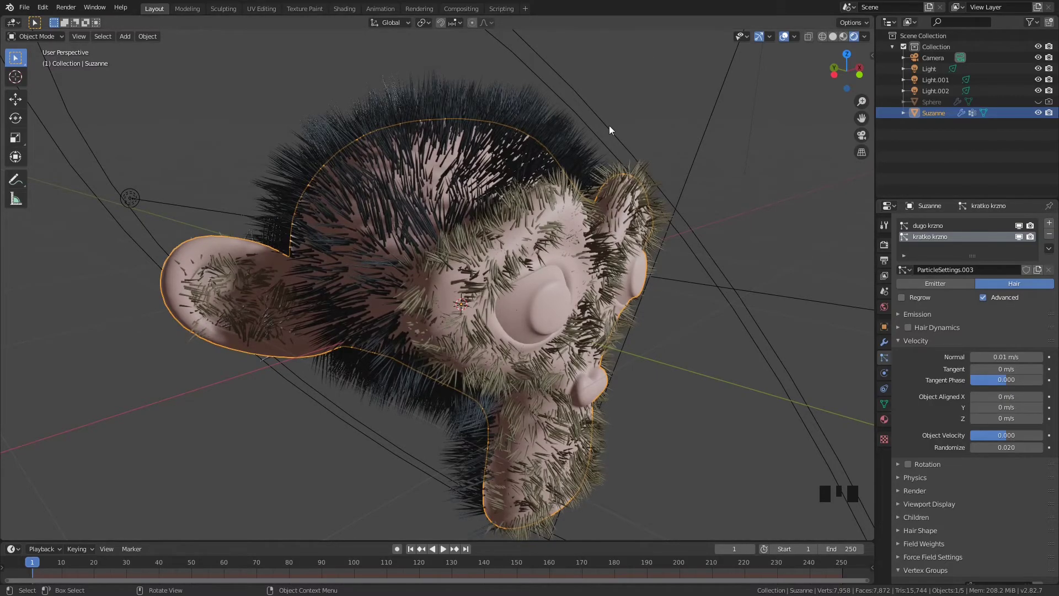
# Enter Particle Edit mode with dugo krzno as the active system and set the Comb brush strength to 0.460
pyautogui.moveTo(571, 191); pyautogui.dragTo(174, 128, button='middle')
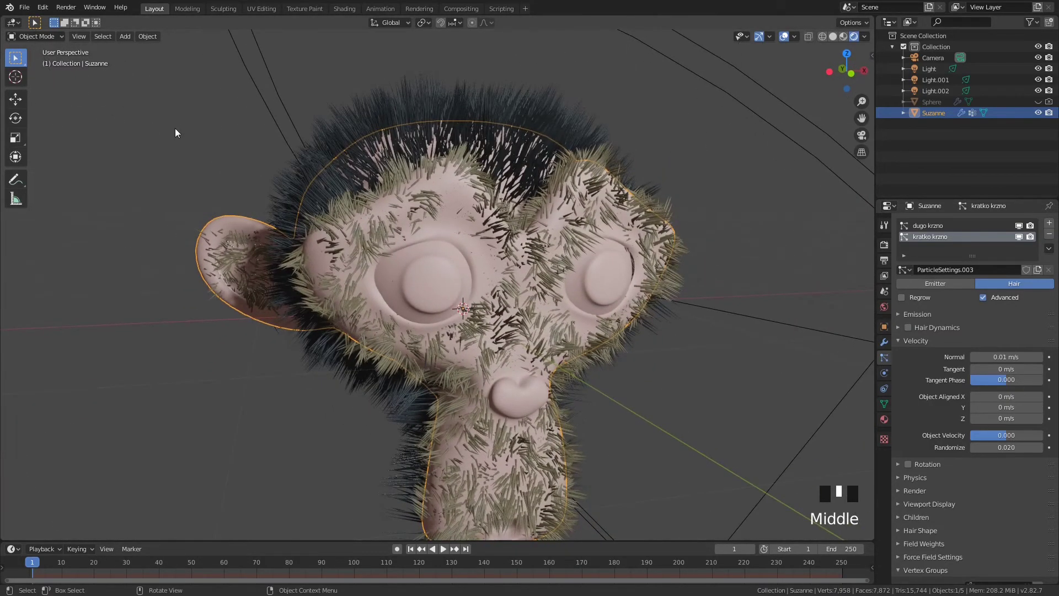
pyautogui.click(38, 35)
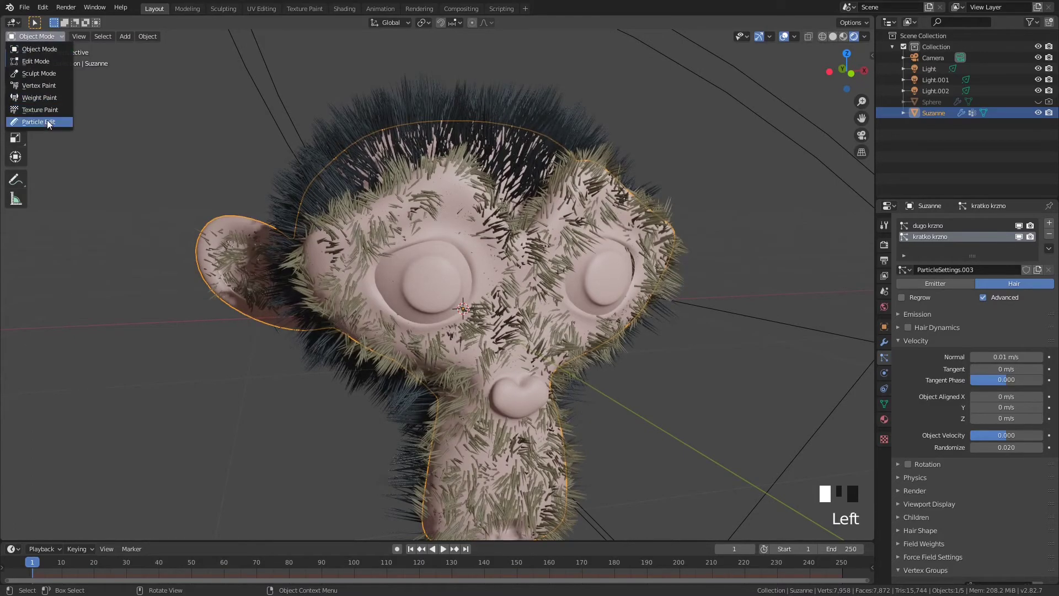
pyautogui.click(47, 122)
pyautogui.click(932, 225)
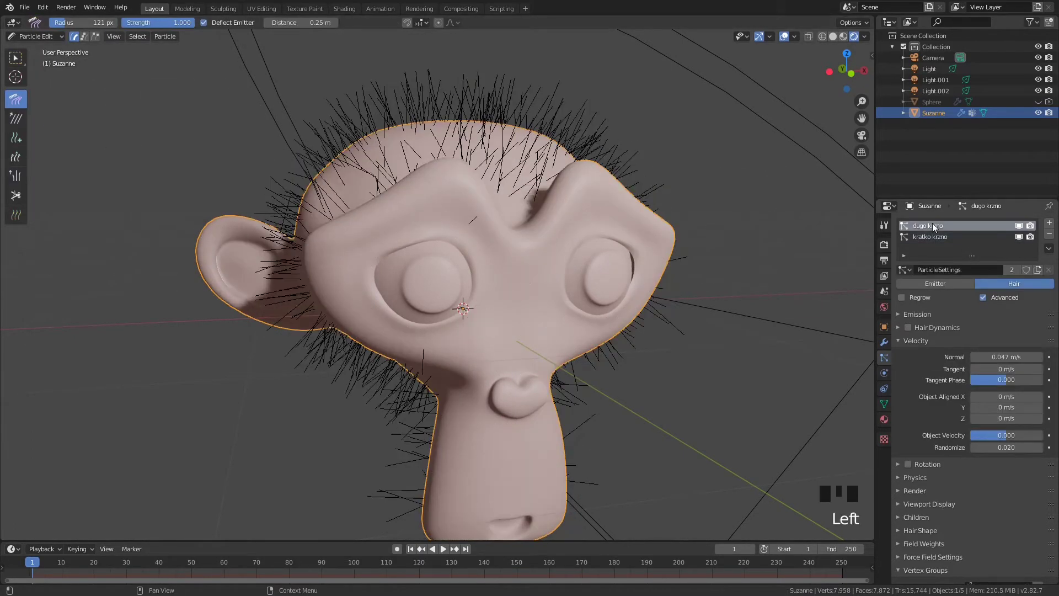
pyautogui.click(937, 236)
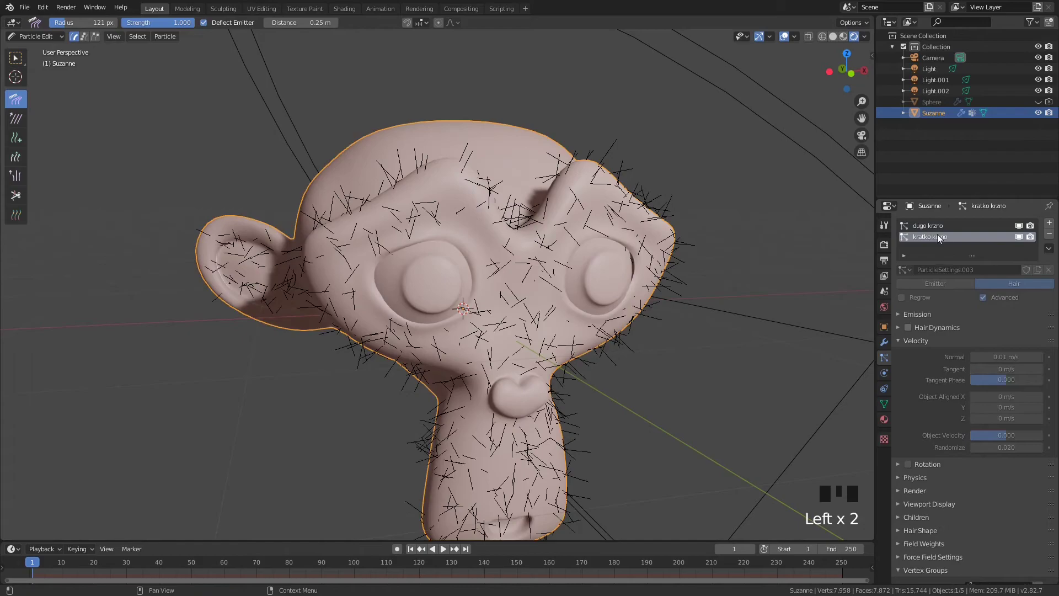
pyautogui.click(932, 226)
pyautogui.keyDown('shift'); pyautogui.moveTo(579, 209); pyautogui.dragTo(395, 164, button='middle'); pyautogui.keyUp('shift')
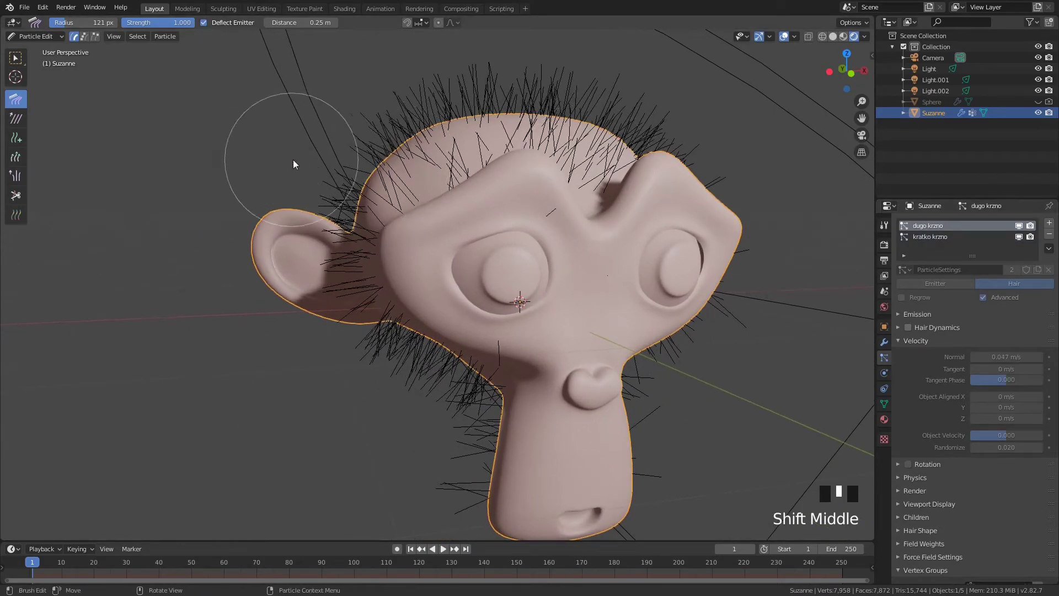
pyautogui.moveTo(183, 24); pyautogui.dragTo(158, 25)
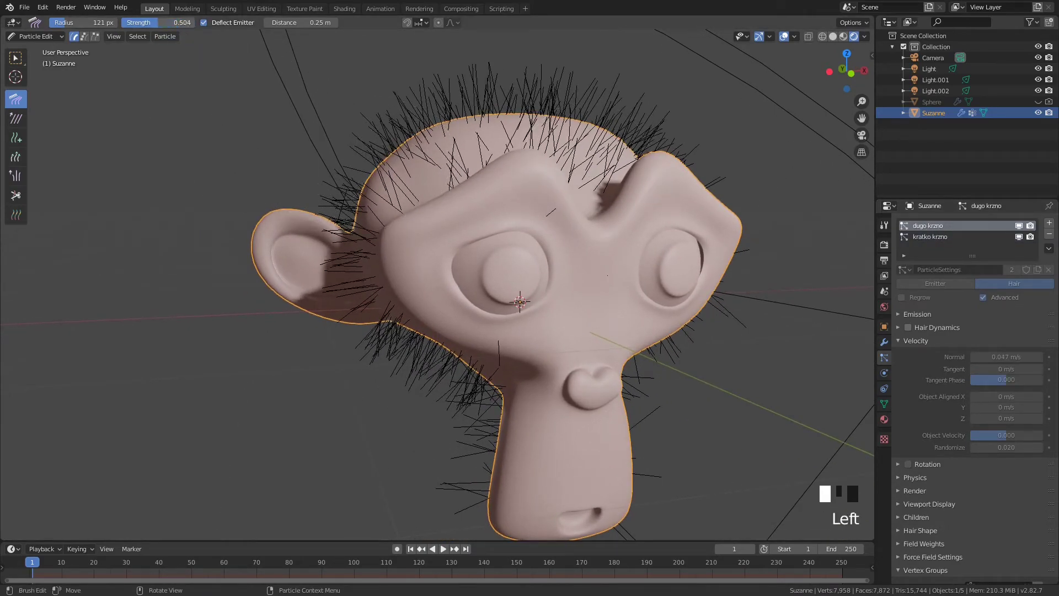
# Comb the long fur down along the side of Suzanne's head and below the ear
pyautogui.moveTo(440, 91)
pyautogui.keyDown('shift'); pyautogui.mouseDown(button='middle')
pyautogui.moveTo(395, 163)
pyautogui.moveTo(481, 134)
pyautogui.moveTo(508, 148)
pyautogui.mouseUp(button='middle'); pyautogui.keyUp('shift')
pyautogui.moveTo(507, 148)
pyautogui.mouseDown()
pyautogui.moveTo(488, 243)
pyautogui.moveTo(577, 312)
pyautogui.moveTo(540, 279)
pyautogui.moveTo(595, 399)
pyautogui.moveTo(595, 438)
pyautogui.mouseUp()
pyautogui.keyDown('shift'); pyautogui.moveTo(609, 392); pyautogui.dragTo(588, 300, button='middle'); pyautogui.keyUp('shift')
pyautogui.moveTo(570, 300)
pyautogui.mouseDown()
pyautogui.moveTo(565, 312)
pyautogui.moveTo(608, 388)
pyautogui.mouseUp()
pyautogui.keyDown('shift'); pyautogui.moveTo(763, 326); pyautogui.dragTo(461, 225, button='middle'); pyautogui.keyUp('shift')
pyautogui.moveTo(461, 225)
pyautogui.mouseDown()
pyautogui.moveTo(455, 207)
pyautogui.moveTo(401, 318)
pyautogui.moveTo(389, 407)
pyautogui.moveTo(482, 185)
pyautogui.moveTo(366, 338)
pyautogui.moveTo(492, 200)
pyautogui.mouseUp()
pyautogui.keyDown('shift'); pyautogui.moveTo(493, 200); pyautogui.dragTo(524, 210, button='middle'); pyautogui.keyUp('shift')
pyautogui.moveTo(524, 211); pyautogui.dragTo(419, 290)
pyautogui.moveTo(419, 290)
pyautogui.keyDown('shift'); pyautogui.mouseDown(button='middle')
pyautogui.moveTo(611, 220)
pyautogui.moveTo(512, 218)
pyautogui.moveTo(520, 211)
pyautogui.mouseUp(button='middle'); pyautogui.keyUp('shift')
# Comb the dugo krzno hairs across the forehead and crown so they lie flat on the skull
pyautogui.moveTo(465, 235); pyautogui.dragTo(569, 262)
pyautogui.moveTo(424, 177); pyautogui.dragTo(560, 243)
pyautogui.moveTo(390, 160); pyautogui.dragTo(510, 220)
pyautogui.moveTo(277, 258); pyautogui.dragTo(496, 247)
pyautogui.moveTo(274, 234)
pyautogui.mouseDown()
pyautogui.moveTo(362, 171)
pyautogui.moveTo(478, 197)
pyautogui.mouseUp()
pyautogui.moveTo(288, 169)
pyautogui.mouseDown()
pyautogui.moveTo(420, 145)
pyautogui.moveTo(493, 167)
pyautogui.moveTo(555, 264)
pyautogui.mouseUp()
pyautogui.moveTo(545, 209); pyautogui.dragTo(559, 233)
pyautogui.moveTo(561, 234); pyautogui.dragTo(497, 214, button='middle')
pyautogui.moveTo(461, 199); pyautogui.dragTo(545, 260)
pyautogui.moveTo(536, 188); pyautogui.dragTo(563, 279)
# Comb the dugo krzno hairs downward behind the brow, along the jaw and over the back of the head
pyautogui.moveTo(453, 202); pyautogui.dragTo(543, 205, button='middle')
pyautogui.keyDown('shift'); pyautogui.moveTo(372, 236); pyautogui.dragTo(461, 188, button='middle'); pyautogui.keyUp('shift')
pyautogui.moveTo(377, 182); pyautogui.dragTo(378, 307)
pyautogui.moveTo(371, 170); pyautogui.dragTo(366, 302)
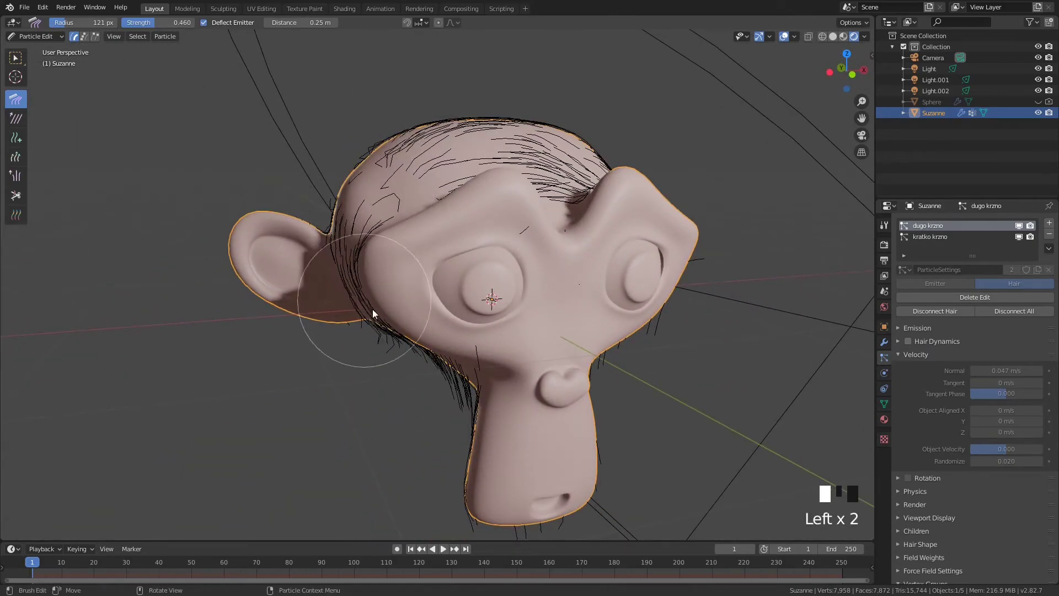
pyautogui.moveTo(386, 145); pyautogui.dragTo(350, 296)
pyautogui.moveTo(303, 282)
pyautogui.mouseDown(button='middle')
pyautogui.moveTo(406, 267)
pyautogui.moveTo(402, 184)
pyautogui.mouseUp(button='middle')
pyautogui.moveTo(379, 131)
pyautogui.mouseDown()
pyautogui.moveTo(352, 138)
pyautogui.moveTo(316, 325)
pyautogui.moveTo(325, 342)
pyautogui.moveTo(322, 184)
pyautogui.moveTo(368, 352)
pyautogui.moveTo(458, 382)
pyautogui.moveTo(449, 382)
pyautogui.moveTo(523, 508)
pyautogui.moveTo(544, 520)
pyautogui.mouseUp()
pyautogui.moveTo(508, 441); pyautogui.dragTo(586, 485)
pyautogui.moveTo(292, 275)
pyautogui.mouseDown(button='middle')
pyautogui.moveTo(371, 286)
pyautogui.moveTo(393, 260)
pyautogui.mouseUp(button='middle')
pyautogui.moveTo(393, 259)
pyautogui.keyDown('shift'); pyautogui.mouseDown(button='middle')
pyautogui.moveTo(372, 218)
pyautogui.moveTo(379, 209)
pyautogui.mouseUp(button='middle'); pyautogui.keyUp('shift')
pyautogui.moveTo(325, 139)
pyautogui.mouseDown()
pyautogui.moveTo(313, 299)
pyautogui.moveTo(398, 347)
pyautogui.mouseUp()
# Comb the long fur on the backs of both ears outward toward the ear tips
pyautogui.moveTo(185, 207)
pyautogui.mouseDown()
pyautogui.moveTo(248, 241)
pyautogui.moveTo(104, 184)
pyautogui.mouseUp()
pyautogui.moveTo(249, 251); pyautogui.dragTo(131, 200)
pyautogui.moveTo(190, 225); pyautogui.dragTo(66, 192)
pyautogui.moveTo(171, 250); pyautogui.dragTo(85, 198)
pyautogui.moveTo(217, 237); pyautogui.dragTo(144, 207)
pyautogui.moveTo(270, 270); pyautogui.dragTo(40, 221)
pyautogui.moveTo(591, 272)
pyautogui.mouseDown()
pyautogui.moveTo(694, 220)
pyautogui.moveTo(693, 193)
pyautogui.mouseUp()
pyautogui.moveTo(599, 233); pyautogui.dragTo(723, 200)
pyautogui.moveTo(613, 277); pyautogui.dragTo(696, 237)
pyautogui.moveTo(574, 284)
pyautogui.mouseDown()
pyautogui.moveTo(694, 276)
pyautogui.moveTo(676, 276)
pyautogui.mouseUp()
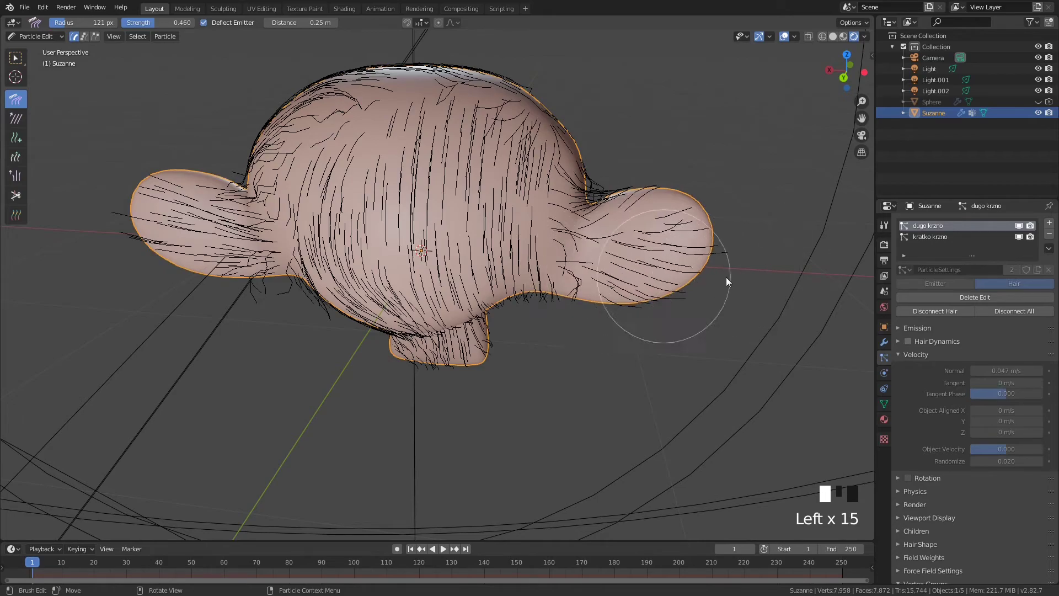
pyautogui.moveTo(296, 286); pyautogui.dragTo(211, 237)
# Comb the remaining long fur on the side of the head downward toward the neck
pyautogui.moveTo(211, 237)
pyautogui.mouseDown(button='middle')
pyautogui.moveTo(250, 247)
pyautogui.moveTo(307, 232)
pyautogui.mouseUp(button='middle')
pyautogui.scroll(-1, 309, 232)
pyautogui.moveTo(272, 218); pyautogui.dragTo(322, 387)
pyautogui.moveTo(280, 275)
pyautogui.mouseDown(button='middle')
pyautogui.moveTo(327, 275)
pyautogui.moveTo(429, 223)
pyautogui.mouseUp(button='middle')
pyautogui.moveTo(429, 223); pyautogui.dragTo(412, 416)
pyautogui.moveTo(411, 416); pyautogui.dragTo(372, 241, button='middle')
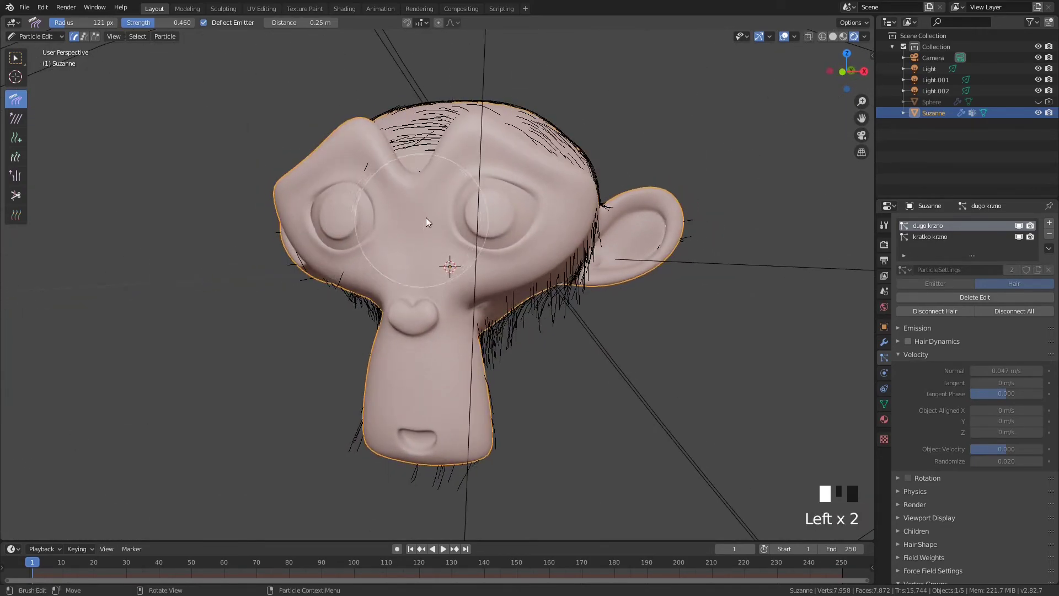
# Comb the remaining dugo krzno hairs around the eyes, cheeks and both sides of the muzzle
pyautogui.moveTo(375, 184)
pyautogui.mouseDown()
pyautogui.moveTo(332, 143)
pyautogui.moveTo(329, 233)
pyautogui.mouseUp()
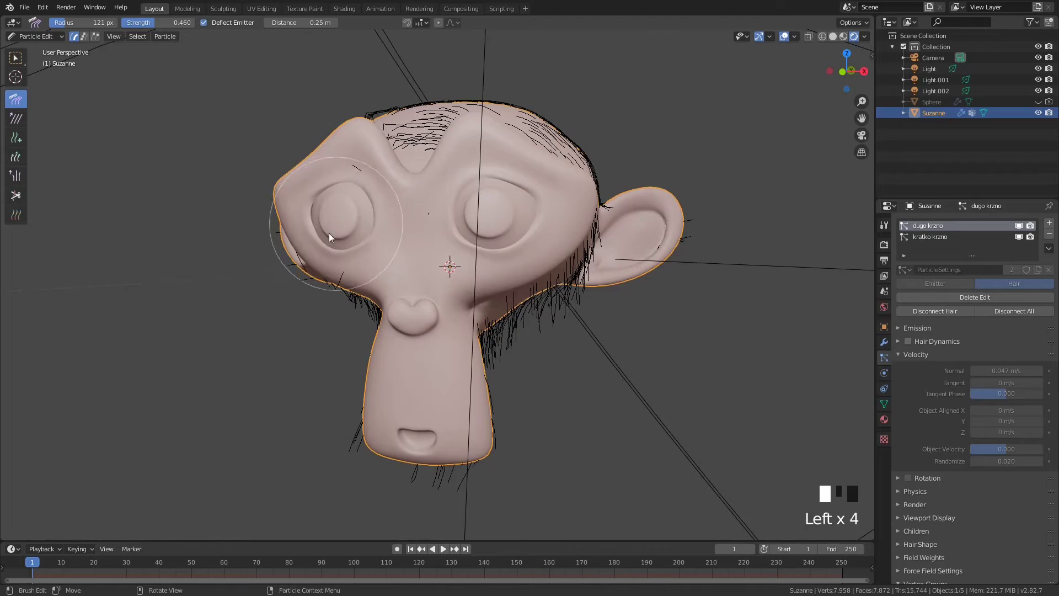
pyautogui.moveTo(333, 284); pyautogui.dragTo(374, 303)
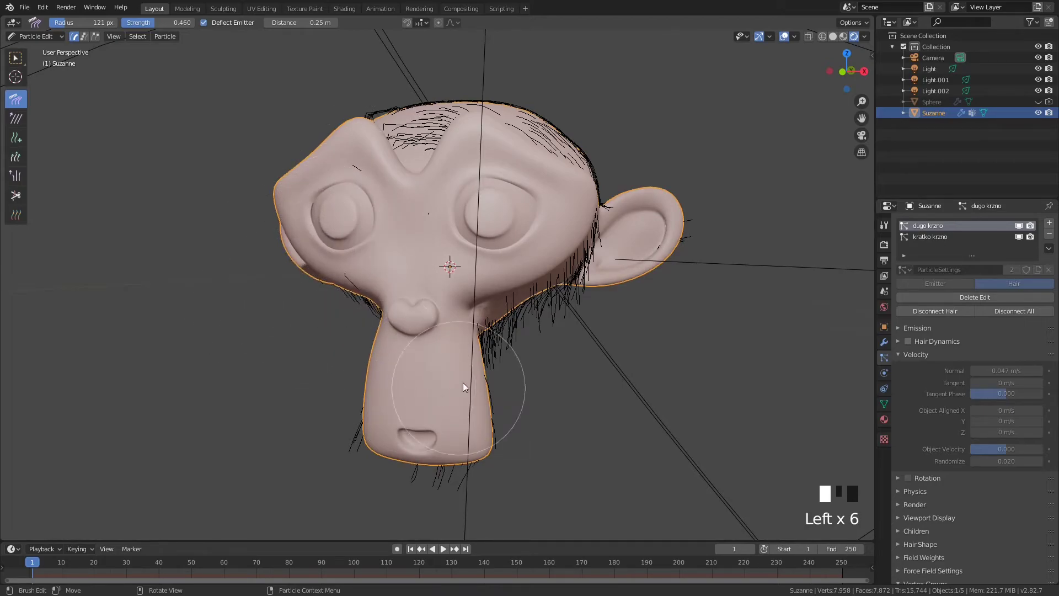
pyautogui.moveTo(506, 327); pyautogui.dragTo(455, 375)
pyautogui.moveTo(341, 407)
pyautogui.mouseDown()
pyautogui.moveTo(347, 429)
pyautogui.moveTo(391, 454)
pyautogui.mouseUp()
pyautogui.moveTo(498, 423); pyautogui.dragTo(572, 465)
# Select the kratko krzno system and comb its hairs around Suzanne's left eye outward and down with a 72 px brush
pyautogui.click(939, 234)
pyautogui.moveTo(799, 253)
pyautogui.mouseDown(button='middle')
pyautogui.moveTo(626, 260)
pyautogui.moveTo(606, 270)
pyautogui.mouseUp(button='middle')
pyautogui.press('f')
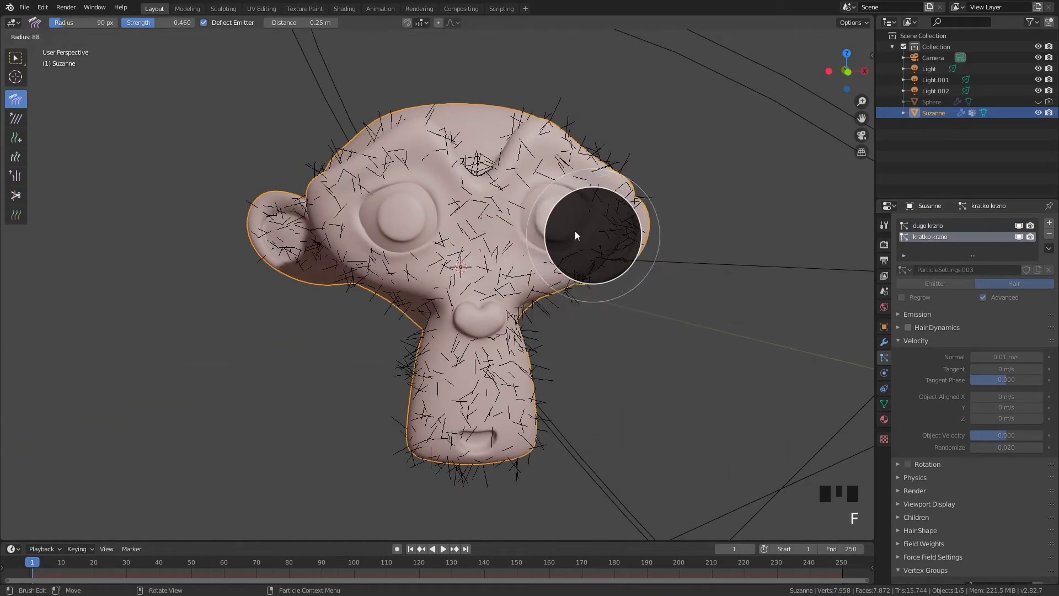
pyautogui.click(566, 229)
pyautogui.keyDown('shift'); pyautogui.moveTo(590, 214); pyautogui.dragTo(568, 231, button='middle'); pyautogui.keyUp('shift')
pyautogui.moveTo(496, 182)
pyautogui.mouseDown()
pyautogui.moveTo(520, 153)
pyautogui.moveTo(584, 210)
pyautogui.moveTo(535, 291)
pyautogui.moveTo(487, 306)
pyautogui.mouseUp()
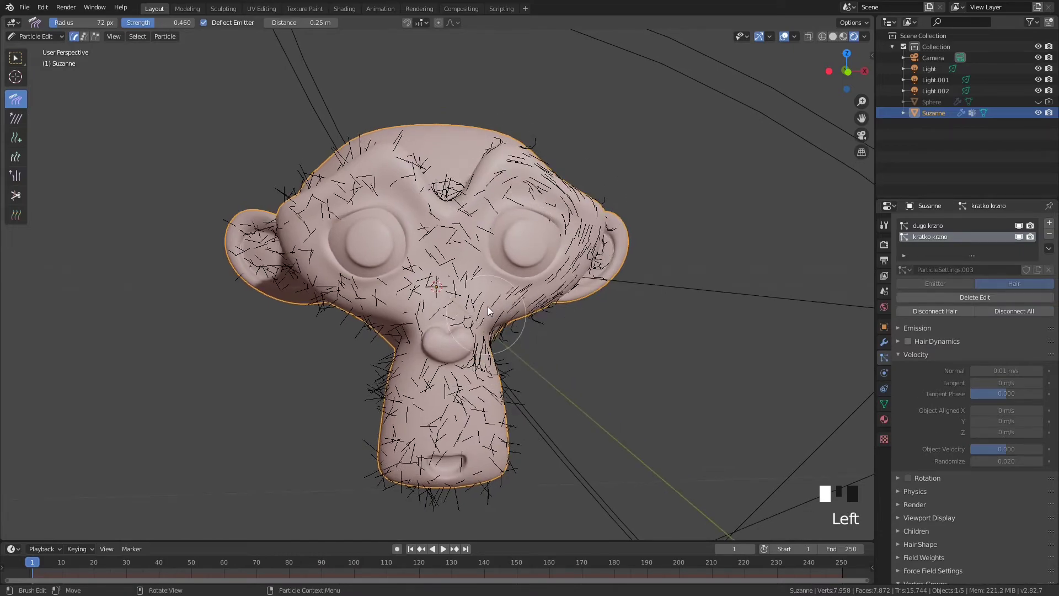
pyautogui.moveTo(555, 191); pyautogui.dragTo(551, 299)
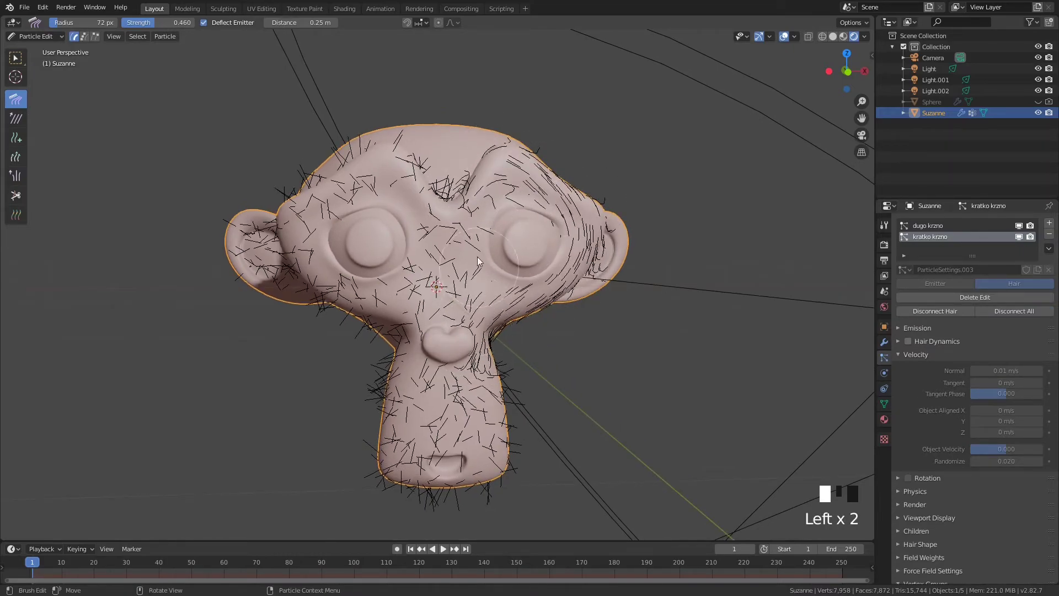
# Comb the short fur from the right brow outward and along the right cheek toward the nose
pyautogui.moveTo(424, 200); pyautogui.dragTo(308, 195)
pyautogui.moveTo(305, 278); pyautogui.dragTo(389, 319)
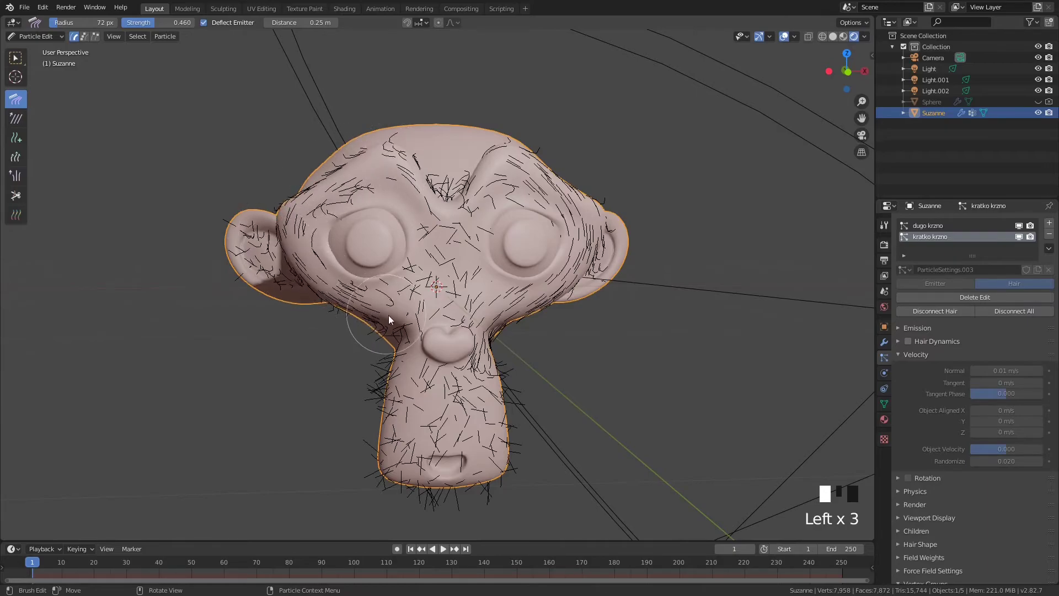
pyautogui.moveTo(305, 263); pyautogui.dragTo(388, 310)
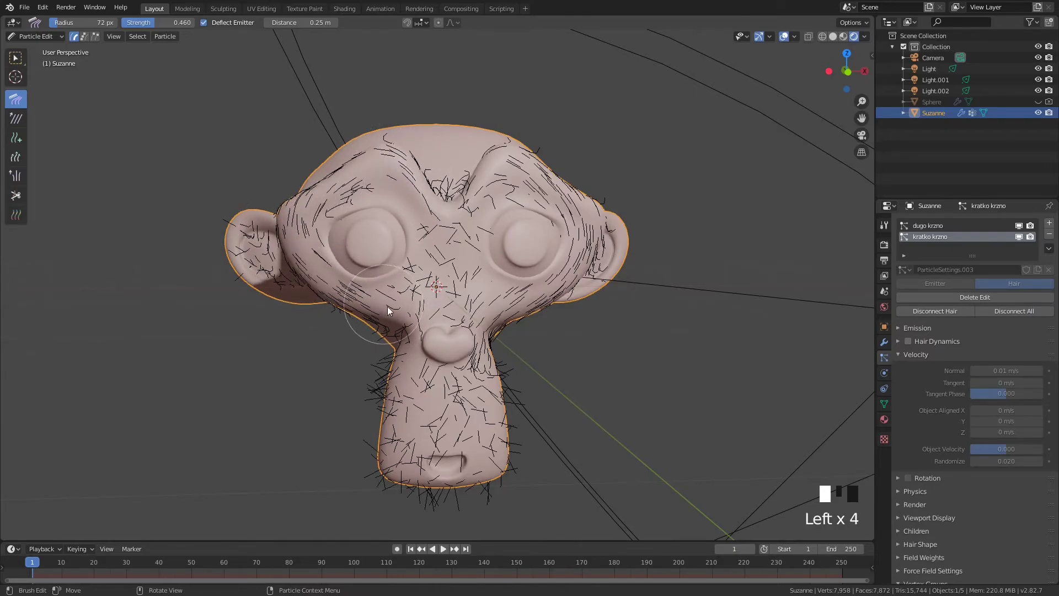
# Comb the short fur down both sides of the muzzle and around the mouth and chin
pyautogui.moveTo(394, 378); pyautogui.dragTo(387, 495)
pyautogui.moveTo(490, 341); pyautogui.dragTo(489, 482)
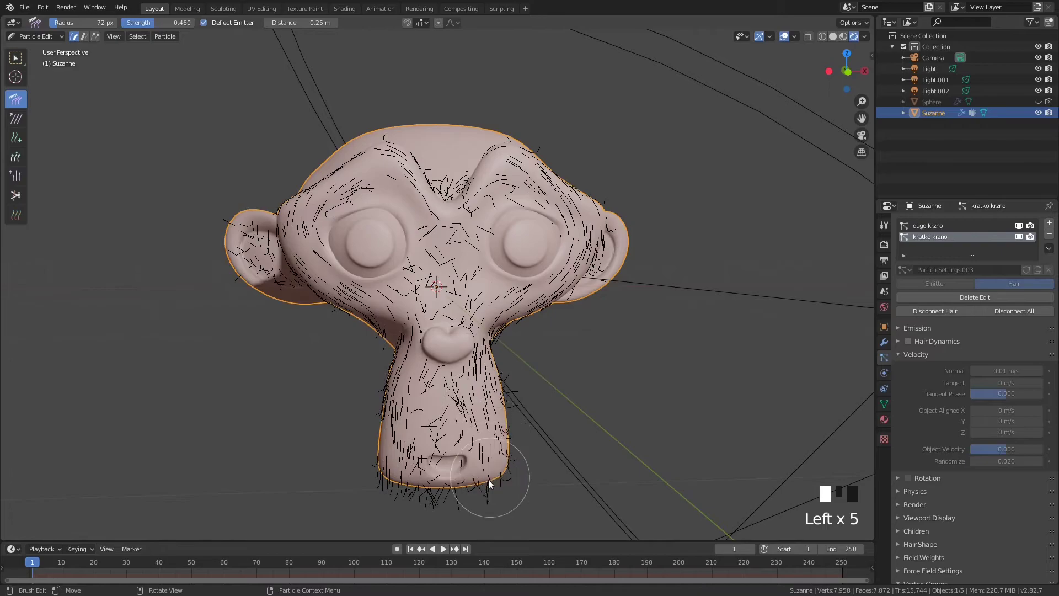
pyautogui.moveTo(454, 378)
pyautogui.mouseDown()
pyautogui.moveTo(421, 406)
pyautogui.moveTo(413, 401)
pyautogui.mouseUp()
pyautogui.moveTo(455, 405)
pyautogui.mouseDown()
pyautogui.moveTo(417, 425)
pyautogui.moveTo(450, 460)
pyautogui.moveTo(429, 434)
pyautogui.mouseUp()
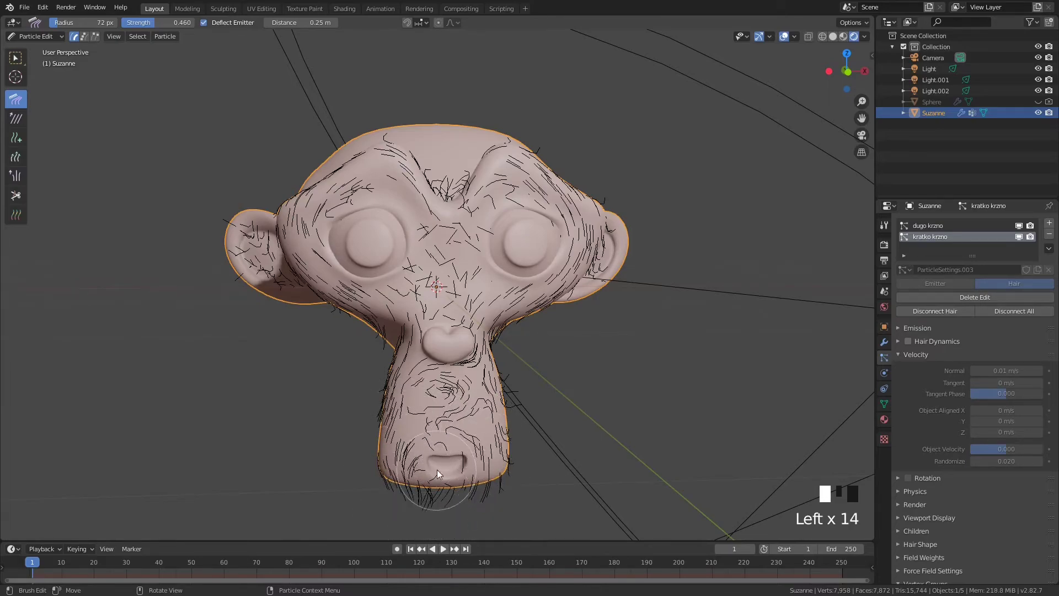
pyautogui.moveTo(435, 499); pyautogui.dragTo(448, 501)
pyautogui.moveTo(387, 433); pyautogui.dragTo(447, 503)
pyautogui.moveTo(504, 424); pyautogui.dragTo(472, 511)
pyautogui.moveTo(396, 366); pyautogui.dragTo(380, 470)
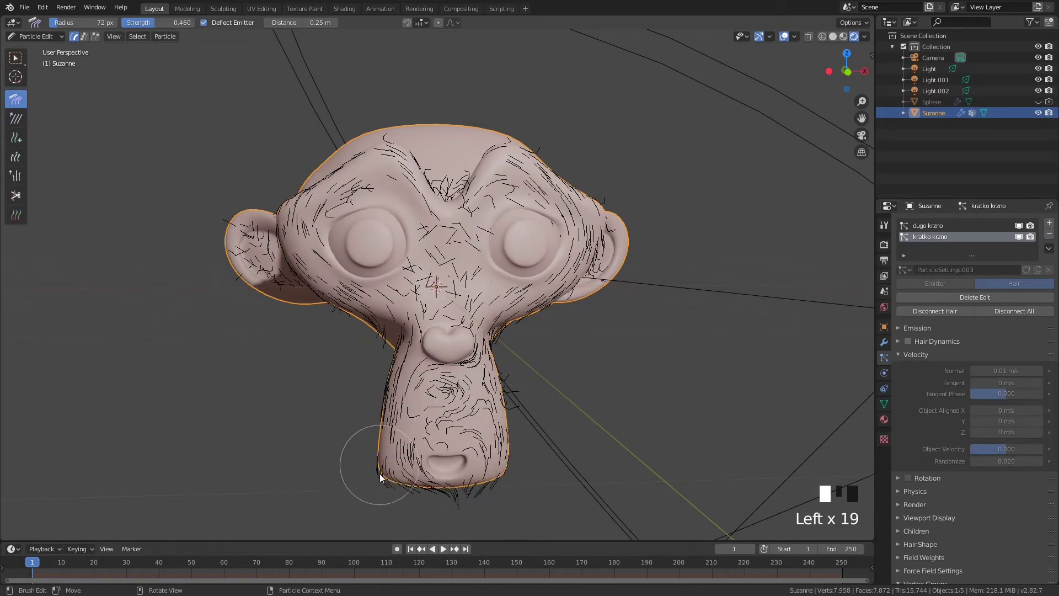
# Reduce the comb brush radius to 44 px and comb the short fur inside Suzanne's right ear along its contour
pyautogui.moveTo(466, 305)
pyautogui.mouseDown(button='middle')
pyautogui.moveTo(316, 262)
pyautogui.moveTo(353, 251)
pyautogui.mouseUp(button='middle')
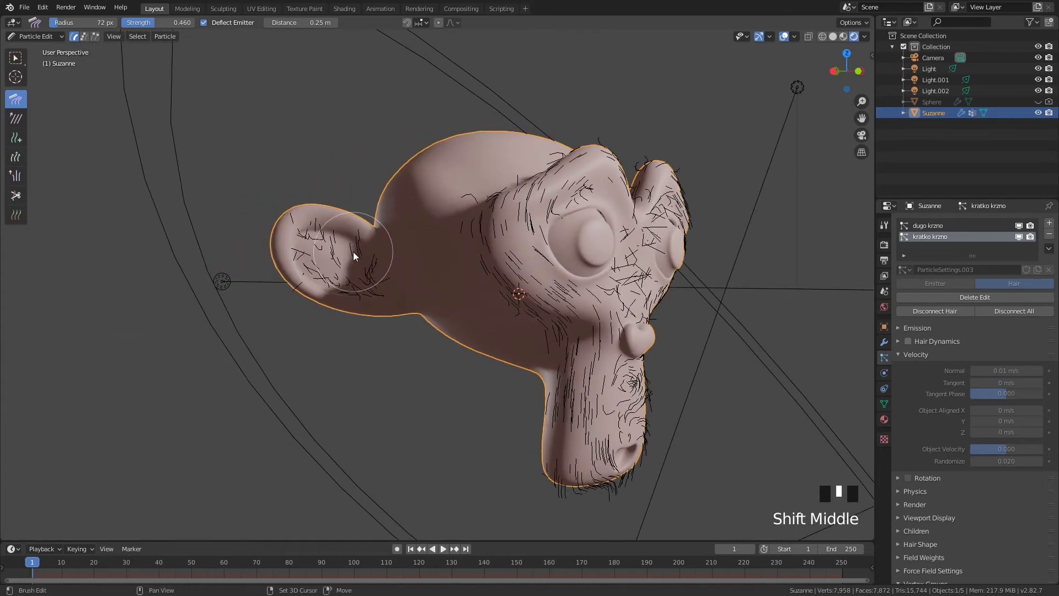
pyautogui.scroll(2, 369, 250)
pyautogui.press('f')
pyautogui.click(353, 250)
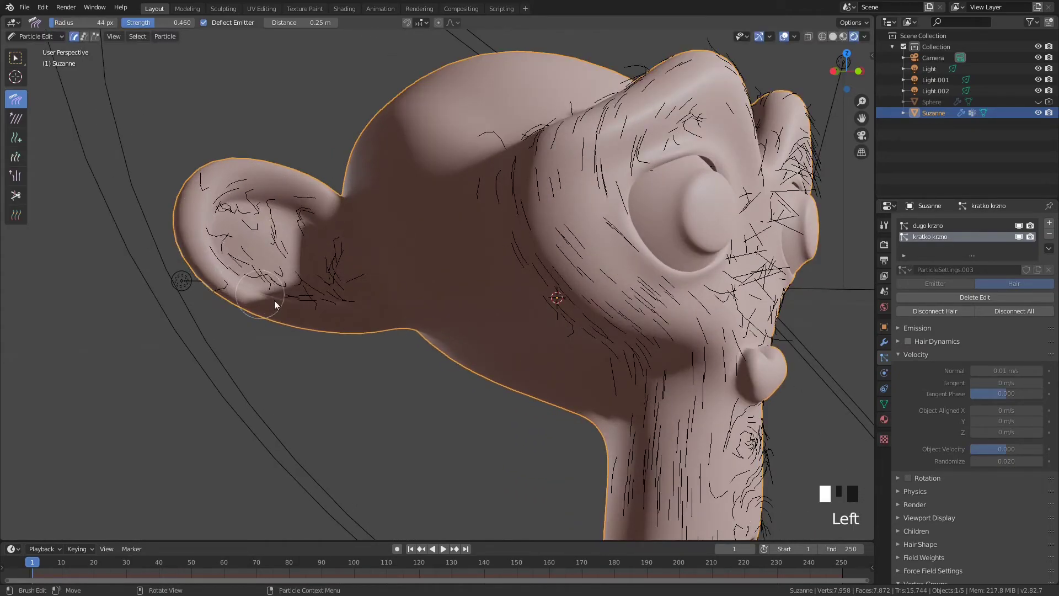
pyautogui.moveTo(354, 287); pyautogui.dragTo(310, 220)
pyautogui.moveTo(229, 254); pyautogui.dragTo(308, 253)
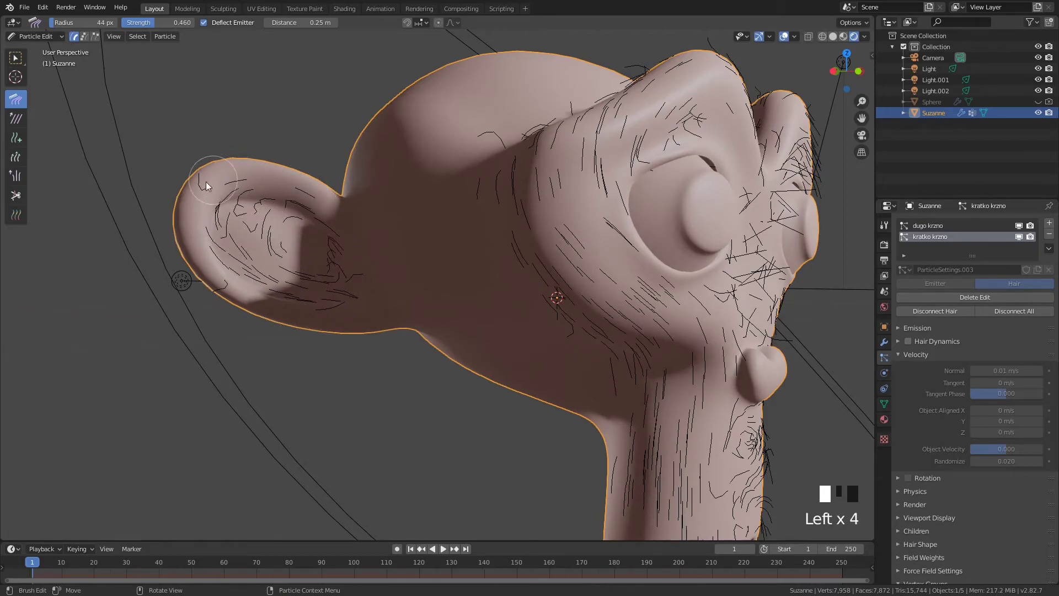
pyautogui.moveTo(197, 230); pyautogui.dragTo(202, 221)
pyautogui.moveTo(237, 297); pyautogui.dragTo(351, 294)
# Raise the comb strength to 0.778 and comb the right ear's inner fur again
pyautogui.moveTo(162, 22); pyautogui.dragTo(171, 22)
pyautogui.moveTo(290, 234); pyautogui.dragTo(283, 197)
pyautogui.moveTo(216, 254); pyautogui.dragTo(355, 299)
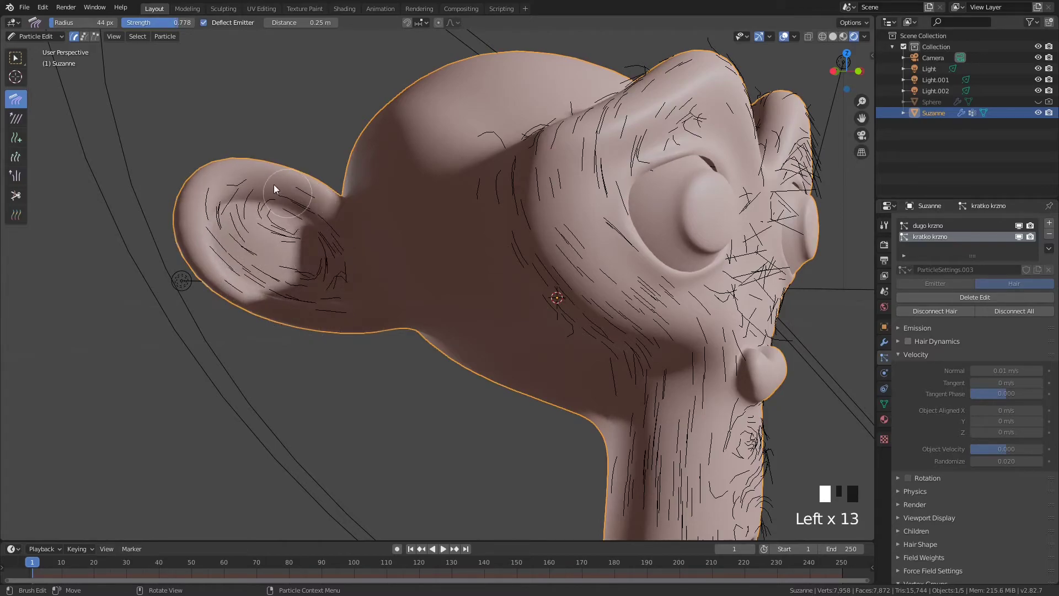
# Comb the short fur inside Suzanne's left ear so it follows the curve of the inner rim
pyautogui.scroll(-2, 448, 278)
pyautogui.keyDown('shift'); pyautogui.moveTo(551, 270); pyautogui.dragTo(370, 281, button='middle'); pyautogui.keyUp('shift')
pyautogui.scroll(2, 501, 297)
pyautogui.keyDown('shift'); pyautogui.moveTo(543, 291); pyautogui.dragTo(506, 292, button='middle'); pyautogui.keyUp('shift')
pyautogui.scroll(3, 505, 295)
pyautogui.moveTo(518, 278); pyautogui.dragTo(614, 211)
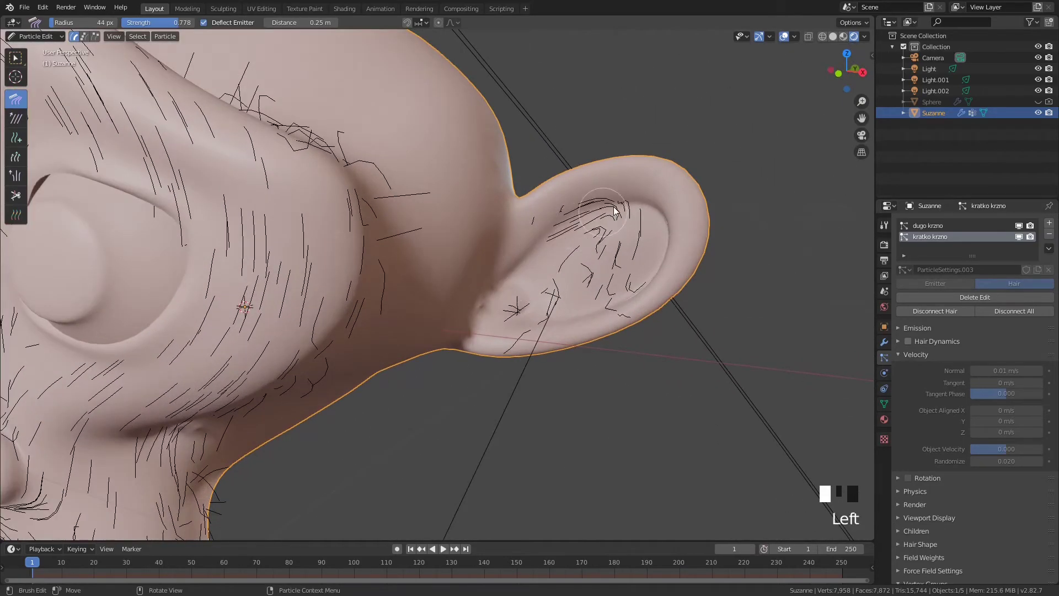
pyautogui.moveTo(605, 296)
pyautogui.mouseDown()
pyautogui.moveTo(539, 307)
pyautogui.moveTo(568, 220)
pyautogui.moveTo(569, 319)
pyautogui.mouseUp()
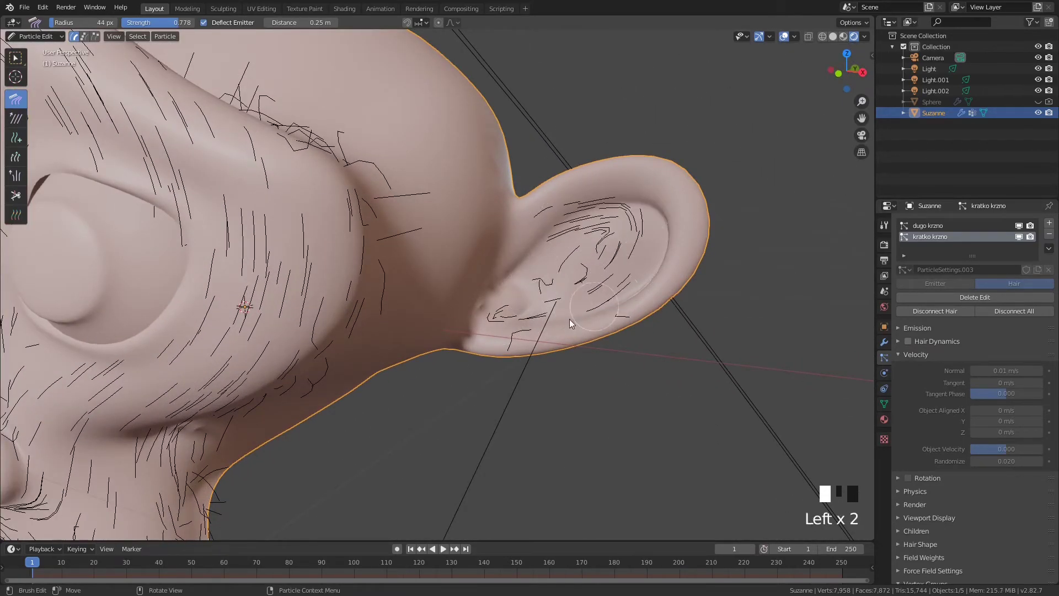
pyautogui.moveTo(545, 283); pyautogui.dragTo(589, 236)
pyautogui.moveTo(600, 238)
pyautogui.mouseDown()
pyautogui.moveTo(576, 275)
pyautogui.moveTo(540, 271)
pyautogui.mouseUp()
pyautogui.moveTo(552, 225); pyautogui.dragTo(642, 213)
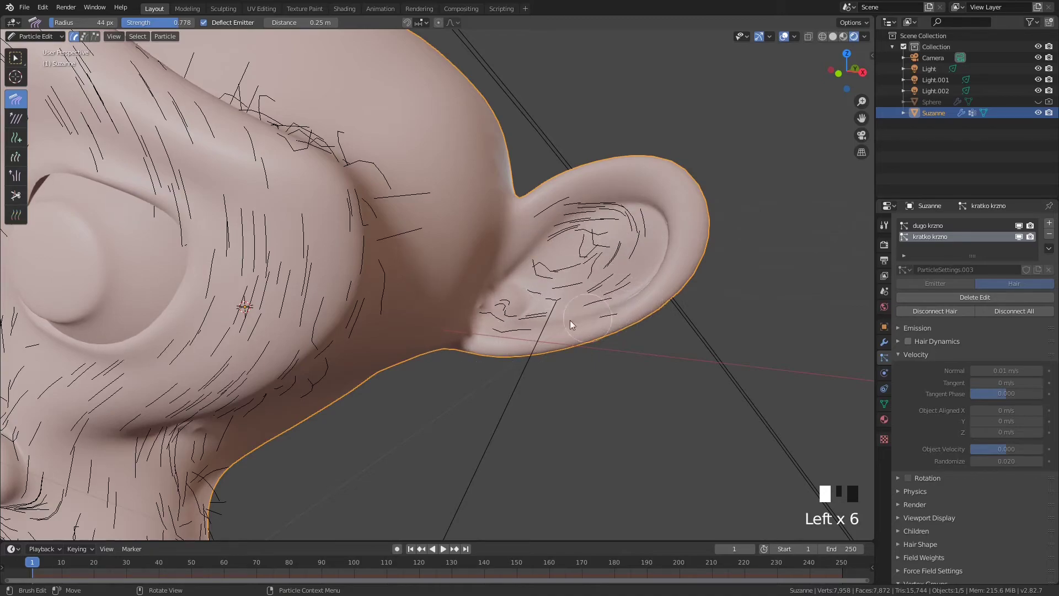
# Enlarge the comb brush to 79 px and comb the short fur on top of the left brow outward
pyautogui.scroll(-3, 450, 318)
pyautogui.moveTo(430, 274)
pyautogui.keyDown('shift'); pyautogui.mouseDown(button='middle')
pyautogui.moveTo(429, 240)
pyautogui.moveTo(523, 170)
pyautogui.moveTo(398, 188)
pyautogui.moveTo(446, 293)
pyautogui.moveTo(508, 293)
pyautogui.mouseUp(button='middle'); pyautogui.keyUp('shift')
pyautogui.press('f')
pyautogui.click(442, 243)
pyautogui.moveTo(460, 306); pyautogui.dragTo(463, 249)
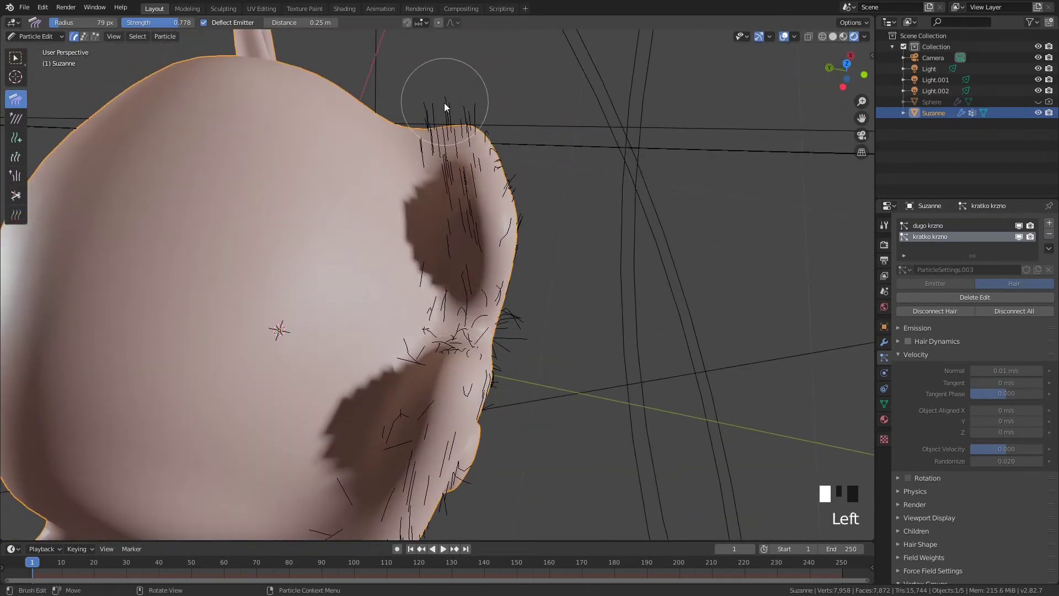
pyautogui.moveTo(480, 291); pyautogui.dragTo(461, 111)
pyautogui.moveTo(466, 307); pyautogui.dragTo(468, 111)
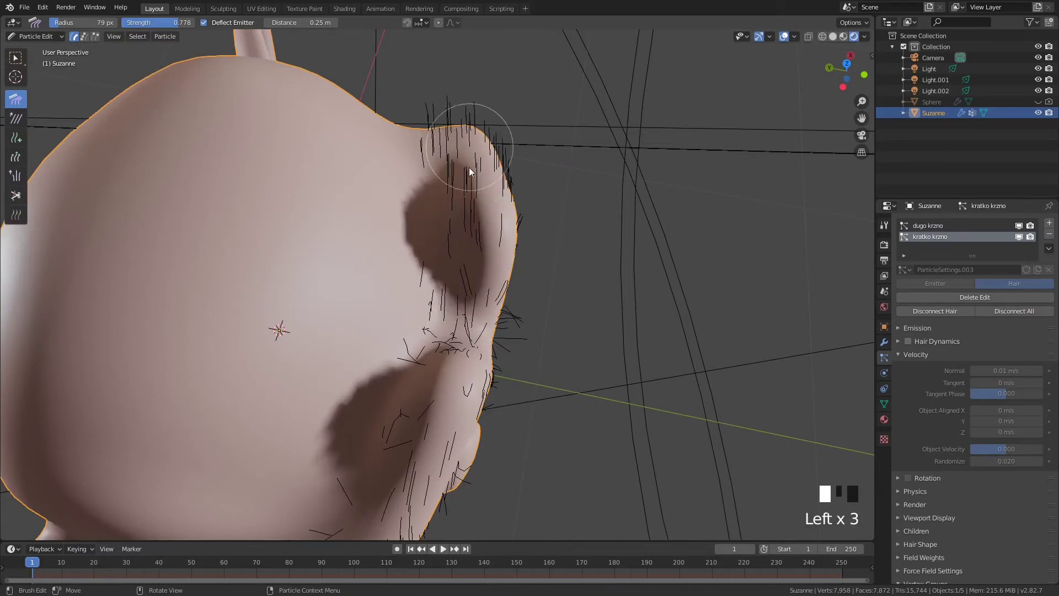
# Comb the short fur on top of the right brow outward, away from the middle of the forehead
pyautogui.keyDown('shift'); pyautogui.moveTo(453, 321); pyautogui.dragTo(479, 231, button='middle'); pyautogui.keyUp('shift')
pyautogui.moveTo(504, 224)
pyautogui.mouseDown()
pyautogui.moveTo(470, 251)
pyautogui.moveTo(377, 451)
pyautogui.mouseUp()
pyautogui.moveTo(504, 228); pyautogui.dragTo(353, 478)
pyautogui.keyDown('shift'); pyautogui.moveTo(473, 299); pyautogui.dragTo(434, 302, button='middle'); pyautogui.keyUp('shift')
pyautogui.moveTo(420, 216)
pyautogui.mouseDown()
pyautogui.moveTo(482, 227)
pyautogui.moveTo(441, 222)
pyautogui.mouseUp()
# Comb the short fur at the right temple and from between the brows down across the nose bridge and cheeks
pyautogui.moveTo(508, 226); pyautogui.dragTo(392, 155, button='middle')
pyautogui.moveTo(309, 148); pyautogui.dragTo(264, 214)
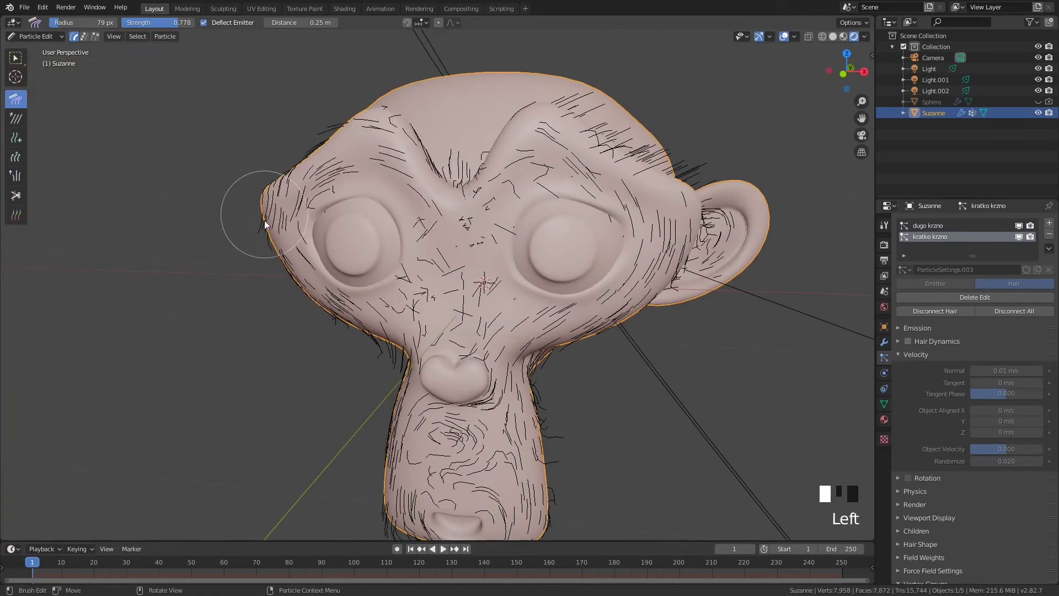
pyautogui.moveTo(385, 342); pyautogui.dragTo(427, 345)
pyautogui.moveTo(455, 208)
pyautogui.mouseDown()
pyautogui.moveTo(489, 185)
pyautogui.moveTo(645, 193)
pyautogui.moveTo(599, 333)
pyautogui.moveTo(527, 360)
pyautogui.mouseUp()
pyautogui.moveTo(469, 186); pyautogui.dragTo(429, 327)
pyautogui.moveTo(469, 212)
pyautogui.mouseDown()
pyautogui.moveTo(433, 292)
pyautogui.moveTo(392, 344)
pyautogui.moveTo(516, 352)
pyautogui.mouseUp()
# Comb the short fur beside the nose and down the muzzle toward the mouth, reducing the brush radius to 51 px
pyautogui.keyDown('shift'); pyautogui.moveTo(505, 341); pyautogui.dragTo(531, 260, button='middle'); pyautogui.keyUp('shift')
pyautogui.moveTo(495, 243); pyautogui.dragTo(533, 283)
pyautogui.moveTo(475, 326)
pyautogui.mouseDown()
pyautogui.moveTo(499, 353)
pyautogui.moveTo(482, 386)
pyautogui.moveTo(504, 380)
pyautogui.mouseUp()
pyautogui.moveTo(553, 332); pyautogui.dragTo(517, 464)
pyautogui.moveTo(472, 429); pyautogui.dragTo(516, 439)
pyautogui.press('f')
pyautogui.click(449, 459)
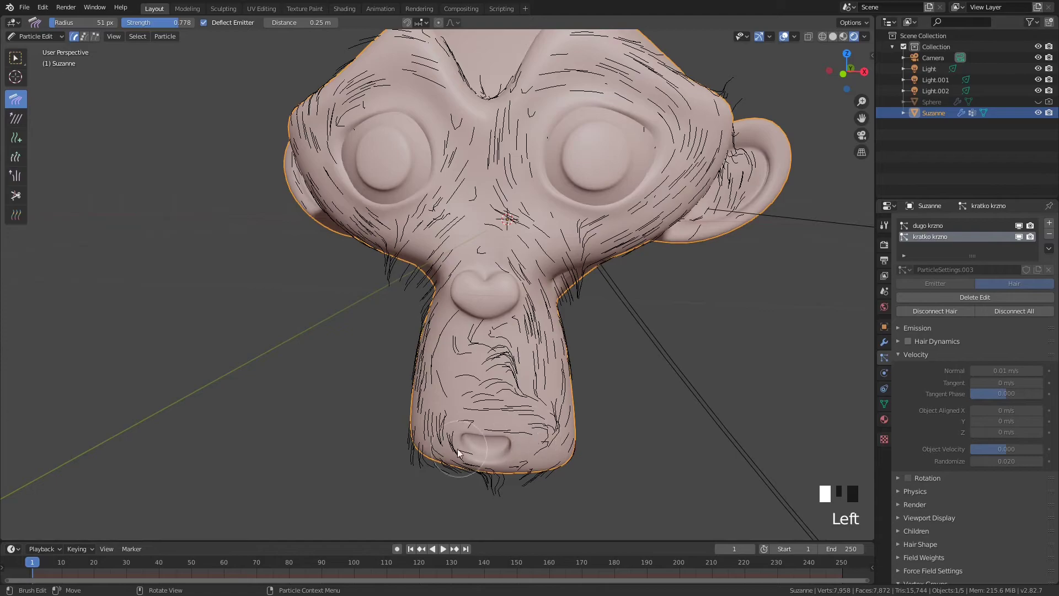
# Set the comb brush radius to 64 px and comb the short fur along the brows and temples outward from the forehead
pyautogui.moveTo(560, 473)
pyautogui.mouseDown(button='middle')
pyautogui.moveTo(556, 396)
pyautogui.moveTo(584, 242)
pyautogui.mouseUp(button='middle')
pyautogui.scroll(-3, 584, 259)
pyautogui.press('f')
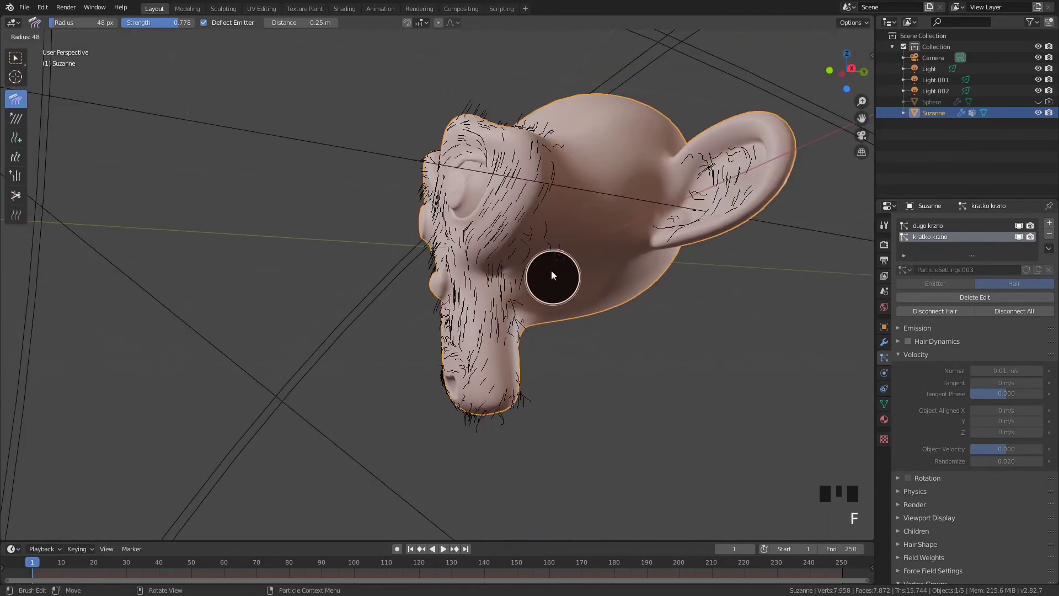
pyautogui.click(549, 271)
pyautogui.moveTo(510, 467); pyautogui.dragTo(671, 358, button='middle')
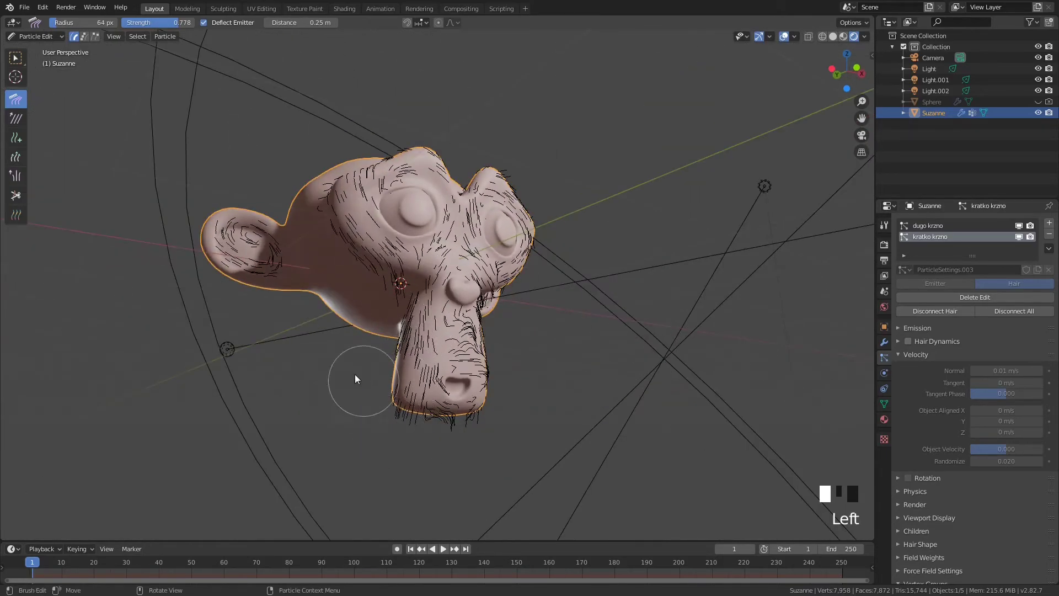
pyautogui.moveTo(286, 260); pyautogui.dragTo(466, 309, button='middle')
pyautogui.moveTo(457, 177); pyautogui.dragTo(222, 223, button='middle')
pyautogui.scroll(3, 375, 237)
pyautogui.moveTo(375, 237); pyautogui.dragTo(348, 230, button='middle')
pyautogui.moveTo(313, 229); pyautogui.dragTo(483, 221)
pyautogui.keyDown('shift'); pyautogui.moveTo(197, 279); pyautogui.dragTo(283, 241, button='middle'); pyautogui.keyUp('shift')
pyautogui.moveTo(279, 229); pyautogui.dragTo(161, 289)
pyautogui.moveTo(359, 227); pyautogui.dragTo(343, 221, button='middle')
pyautogui.moveTo(381, 231); pyautogui.dragTo(364, 210, button='middle')
pyautogui.moveTo(530, 229)
pyautogui.mouseDown()
pyautogui.moveTo(590, 271)
pyautogui.moveTo(546, 334)
pyautogui.mouseUp()
pyautogui.keyDown('shift'); pyautogui.moveTo(576, 324); pyautogui.dragTo(503, 248, button='middle'); pyautogui.keyUp('shift')
pyautogui.moveTo(501, 227); pyautogui.dragTo(474, 217, button='middle')
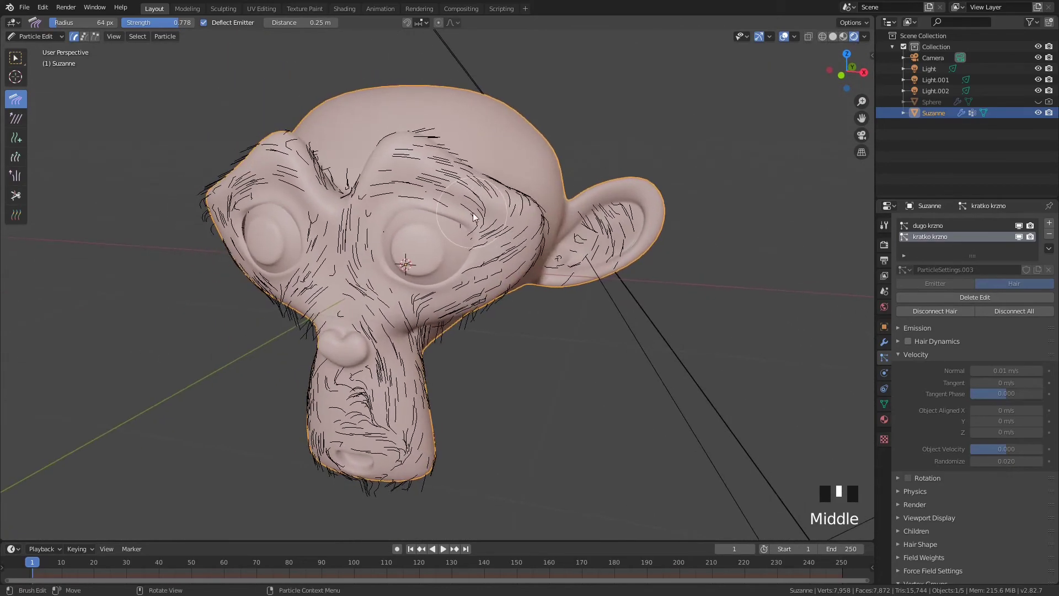
# Comb the fur inside the left ear further, reducing the brush radius to 39 px
pyautogui.moveTo(579, 237)
pyautogui.mouseDown()
pyautogui.moveTo(617, 210)
pyautogui.moveTo(627, 246)
pyautogui.moveTo(595, 269)
pyautogui.mouseUp()
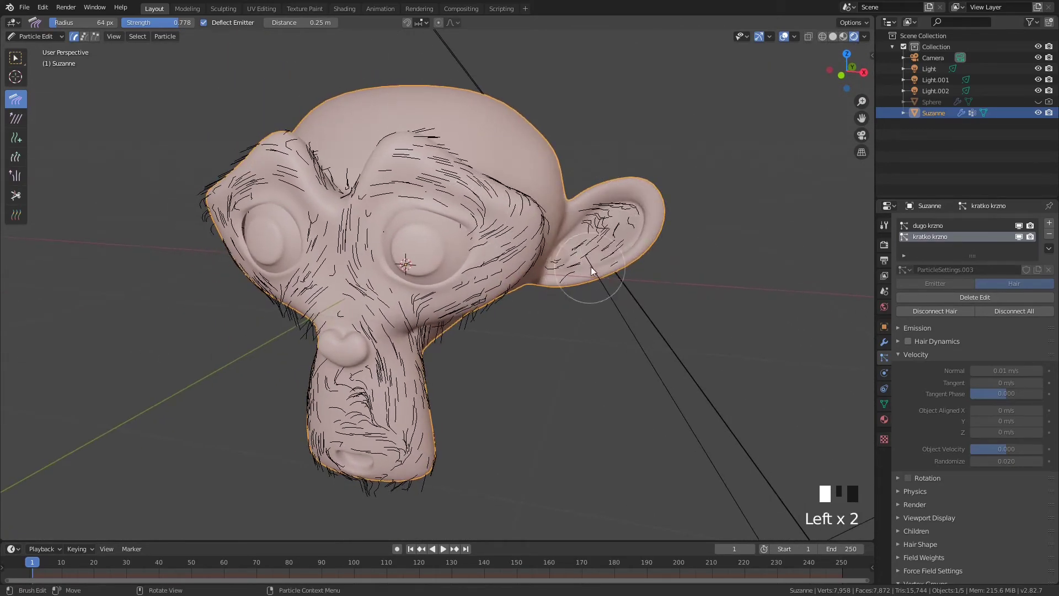
pyautogui.press('f')
pyautogui.click(578, 255)
pyautogui.moveTo(576, 234)
pyautogui.mouseDown()
pyautogui.moveTo(613, 219)
pyautogui.moveTo(576, 257)
pyautogui.mouseUp()
# Comb the remaining short fur along the brow edges and down the sides of the face
pyautogui.keyDown('shift'); pyautogui.moveTo(515, 317); pyautogui.dragTo(572, 277, button='middle'); pyautogui.keyUp('shift')
pyautogui.moveTo(455, 123)
pyautogui.mouseDown()
pyautogui.moveTo(576, 180)
pyautogui.moveTo(515, 265)
pyautogui.moveTo(435, 309)
pyautogui.moveTo(433, 325)
pyautogui.mouseUp()
pyautogui.keyDown('shift'); pyautogui.moveTo(377, 178); pyautogui.dragTo(495, 158, button='middle'); pyautogui.keyUp('shift')
pyautogui.moveTo(471, 101); pyautogui.dragTo(413, 119)
pyautogui.moveTo(475, 98); pyautogui.dragTo(525, 92, button='middle')
pyautogui.moveTo(398, 123)
pyautogui.mouseDown()
pyautogui.moveTo(295, 160)
pyautogui.moveTo(303, 237)
pyautogui.moveTo(371, 279)
pyautogui.mouseUp()
# Return Suzanne to Object Mode, check the combed fur around the head, and render the image
pyautogui.scroll(-3, 534, 272)
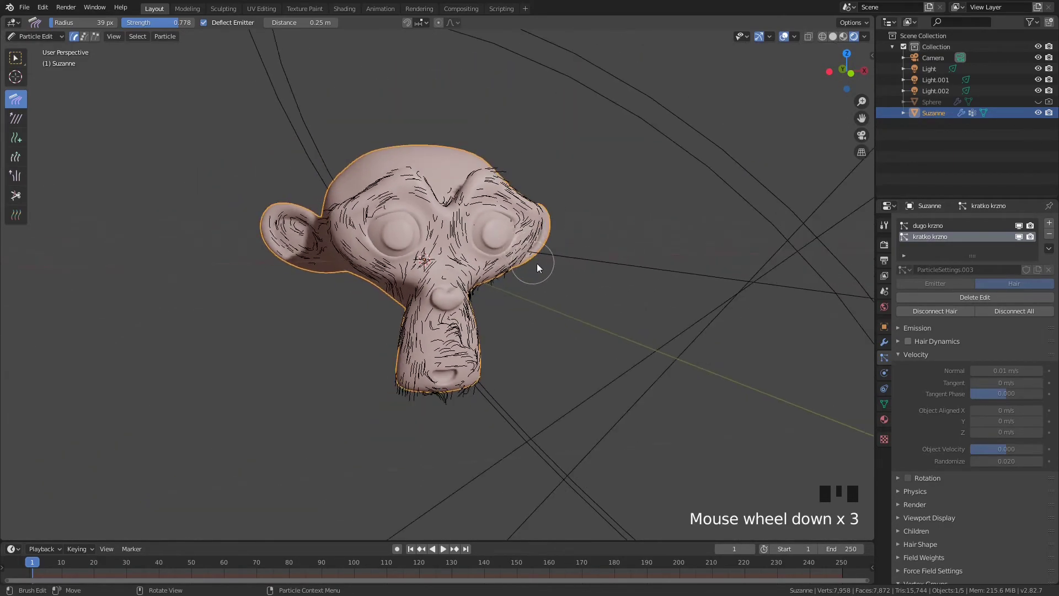
pyautogui.moveTo(458, 199); pyautogui.dragTo(522, 168, button='middle')
pyautogui.hotkey('ctrl', 'Tab')
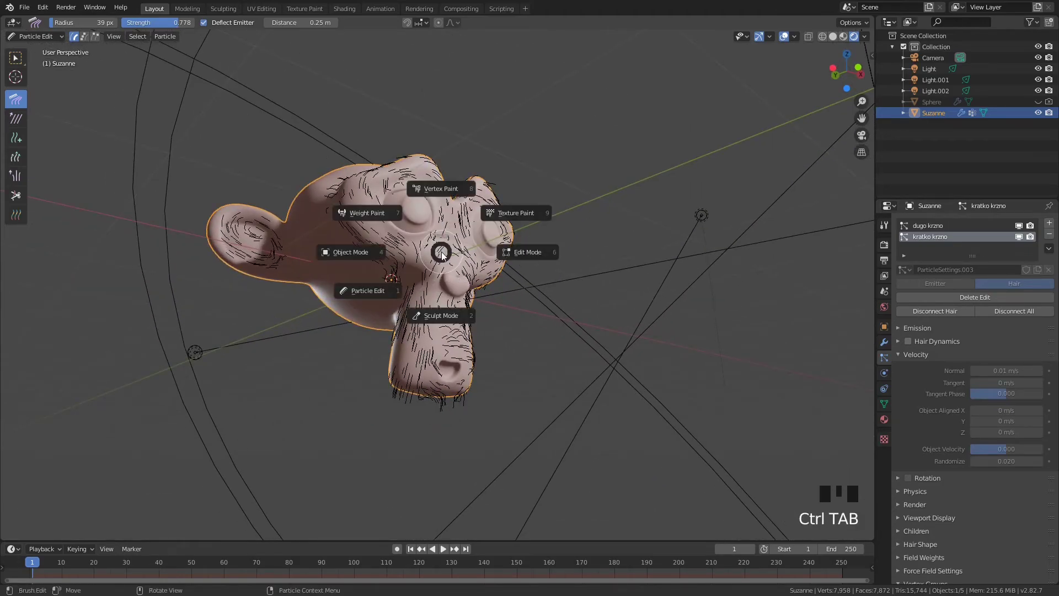
pyautogui.scroll(3, 511, 226)
pyautogui.moveTo(512, 223); pyautogui.dragTo(457, 328, button='middle')
pyautogui.scroll(3, 511, 250)
pyautogui.scroll(-4, 511, 246)
pyautogui.keyDown('shift'); pyautogui.moveTo(510, 247); pyautogui.dragTo(548, 204, button='middle'); pyautogui.keyUp('shift')
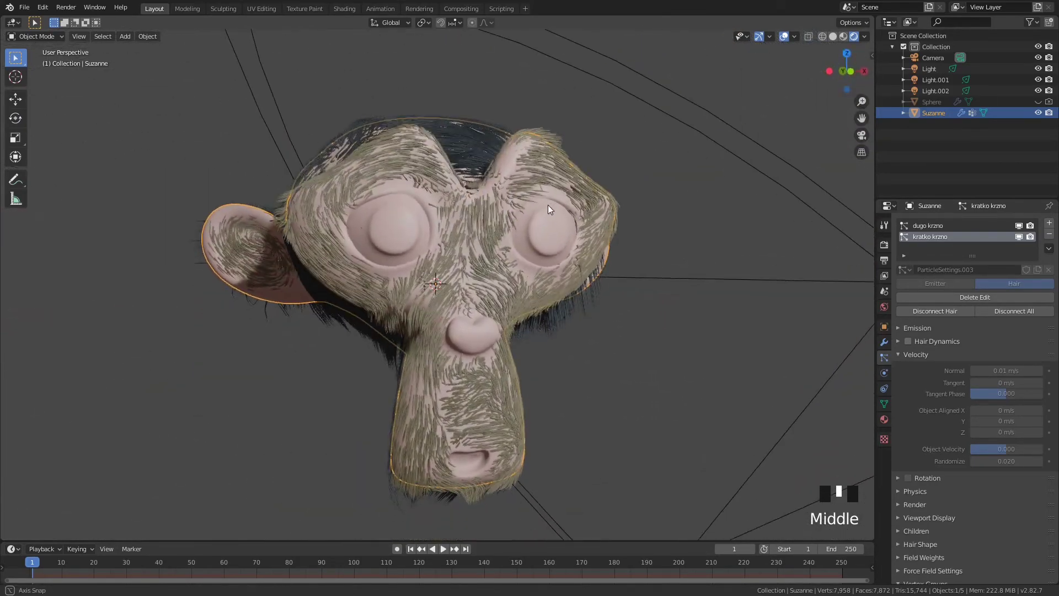
pyautogui.press('F12')
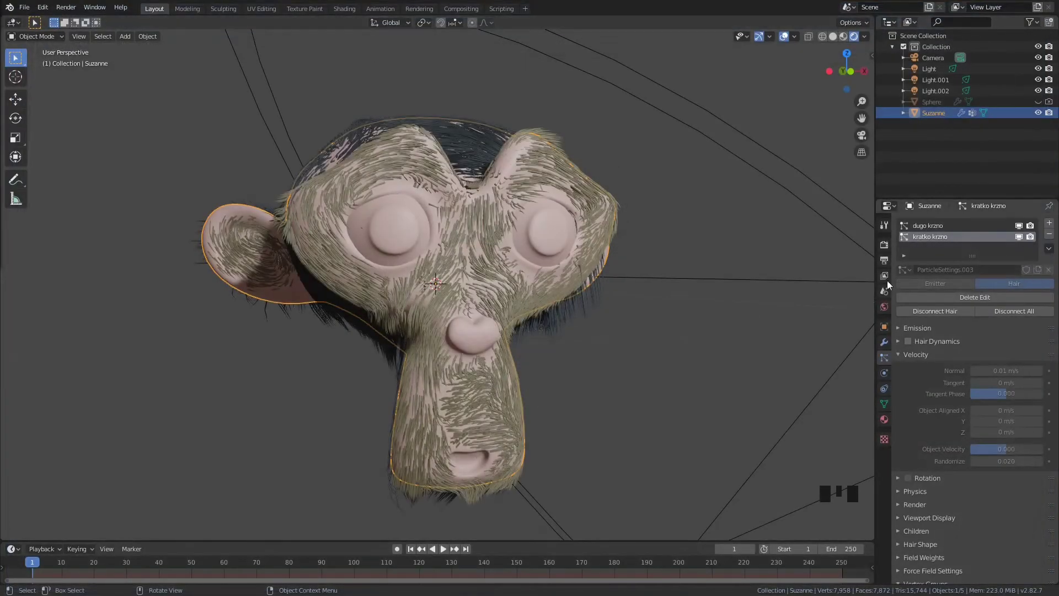
# Change the kratko krzno material's base color to a darker olive brown
pyautogui.click(884, 418)
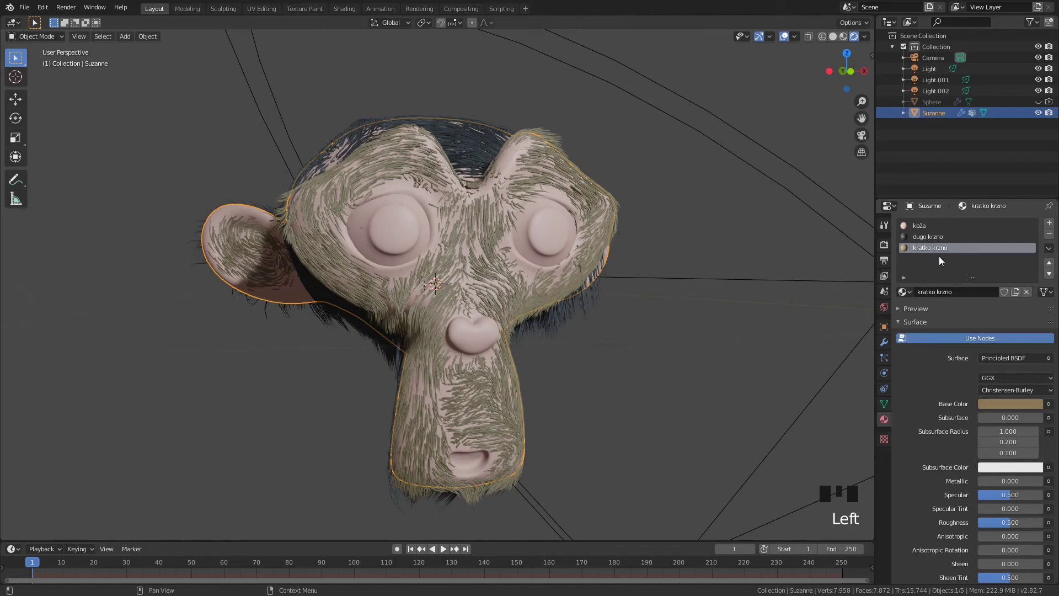
pyautogui.click(997, 404)
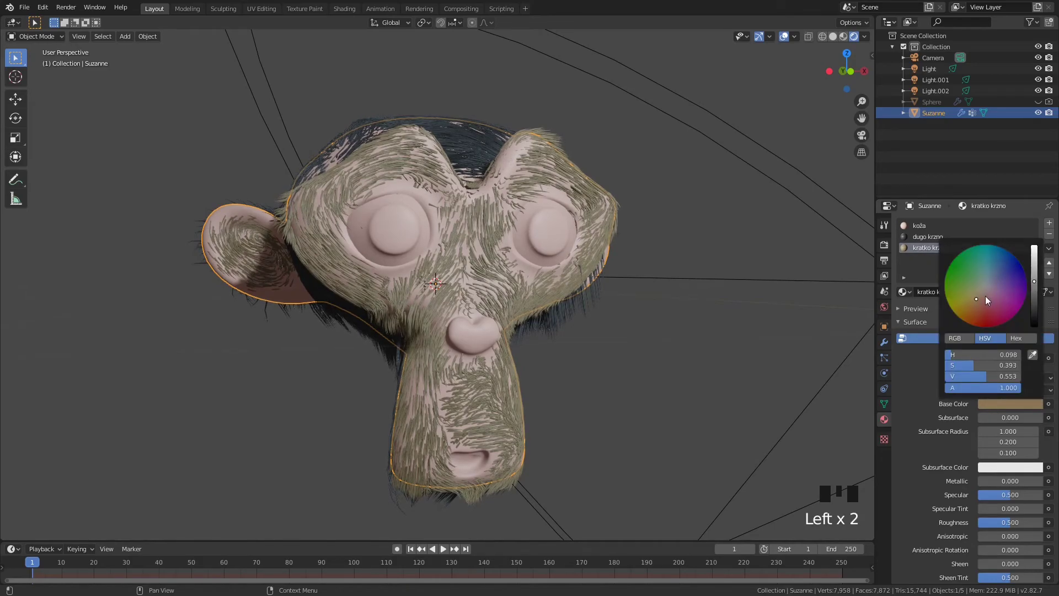
pyautogui.click(975, 296)
pyautogui.moveTo(975, 296); pyautogui.dragTo(974, 292)
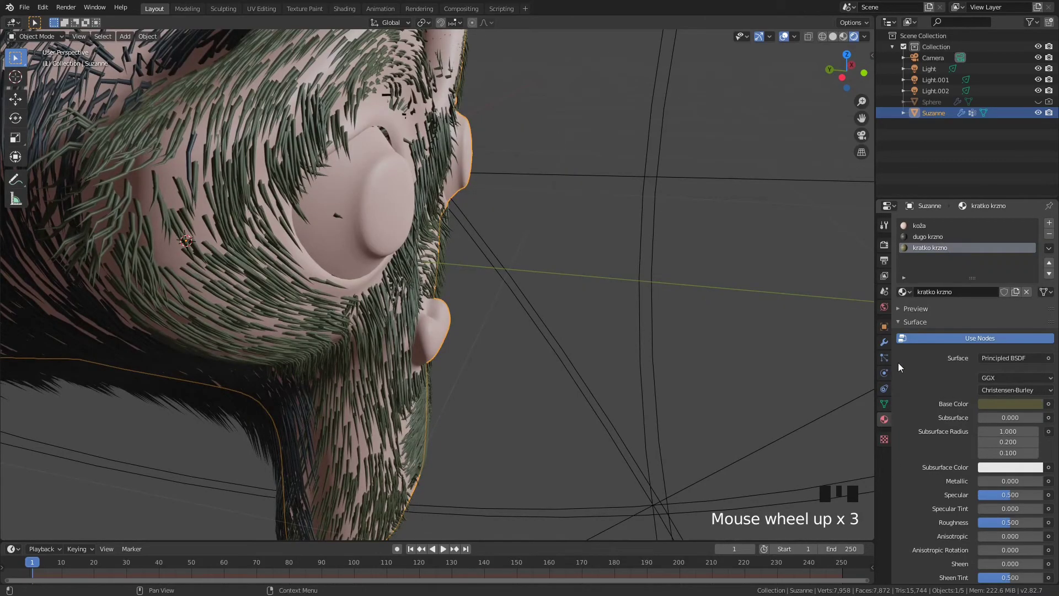
# Examine the kratko krzno hair system's settings, including its velocity, hair shape, field weights and vertex groups
pyautogui.click(883, 357)
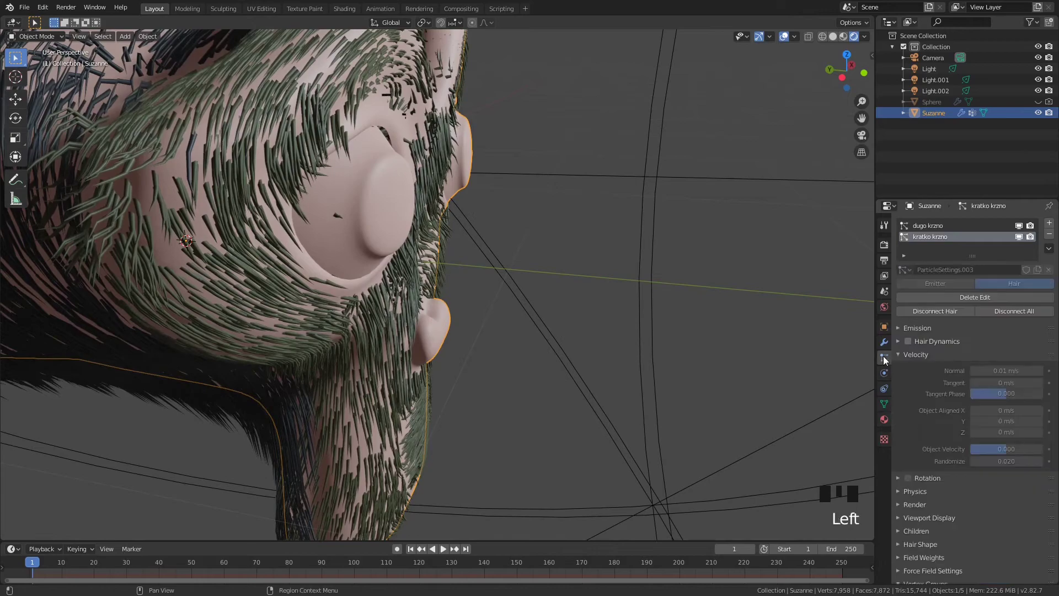
pyautogui.scroll(-8, 926, 365)
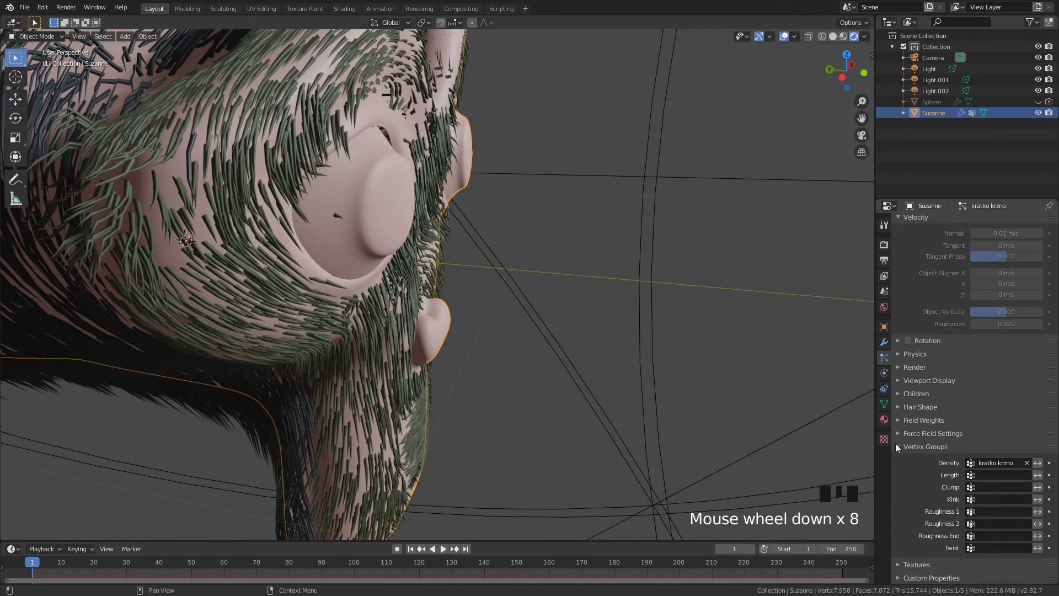
pyautogui.click(895, 446)
pyautogui.scroll(-3, 903, 435)
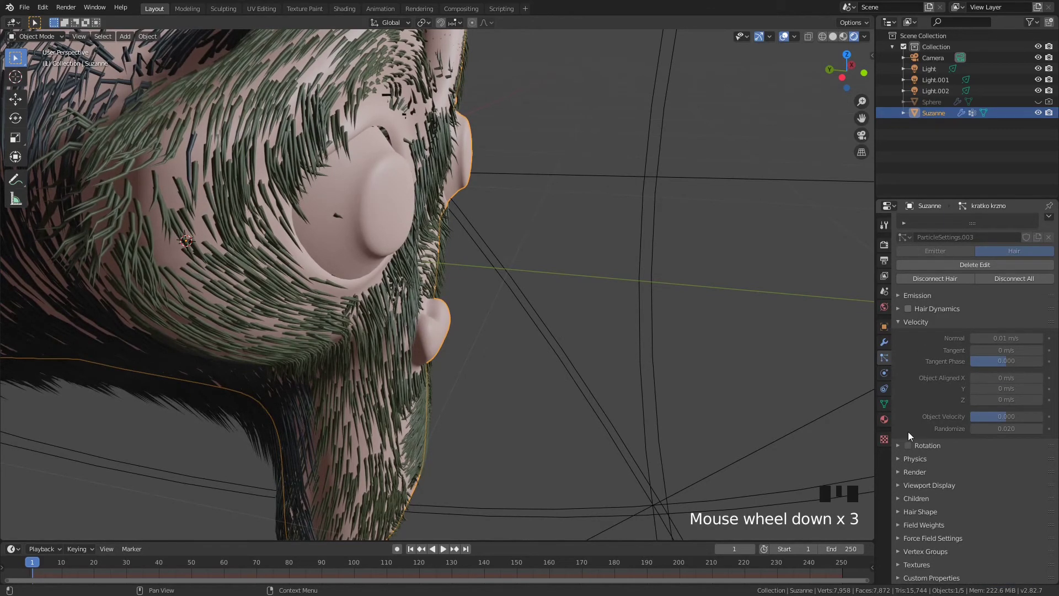
pyautogui.scroll(9, 908, 431)
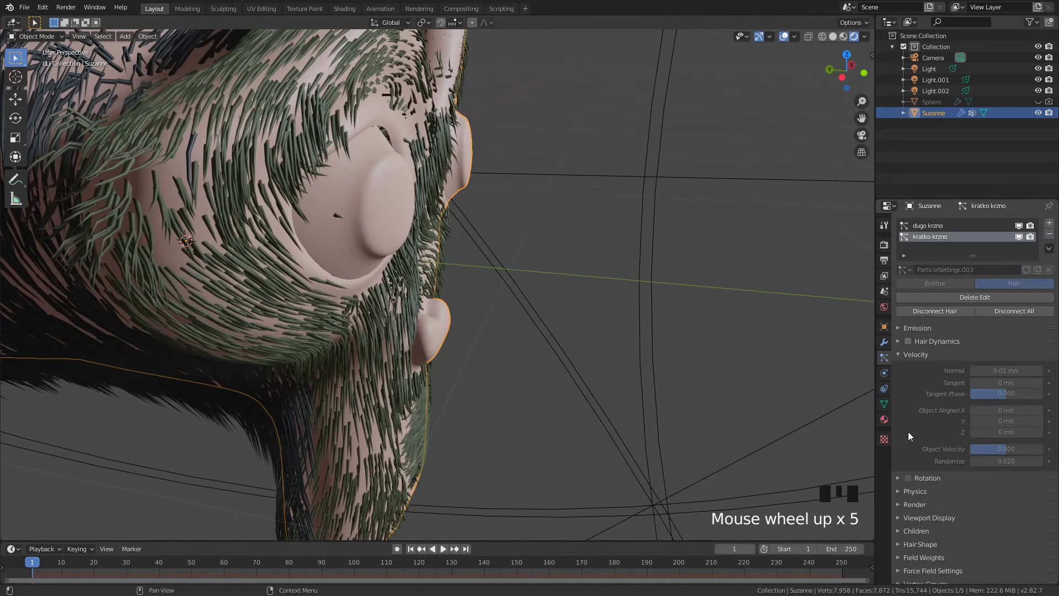
pyautogui.click(899, 354)
pyautogui.click(898, 354)
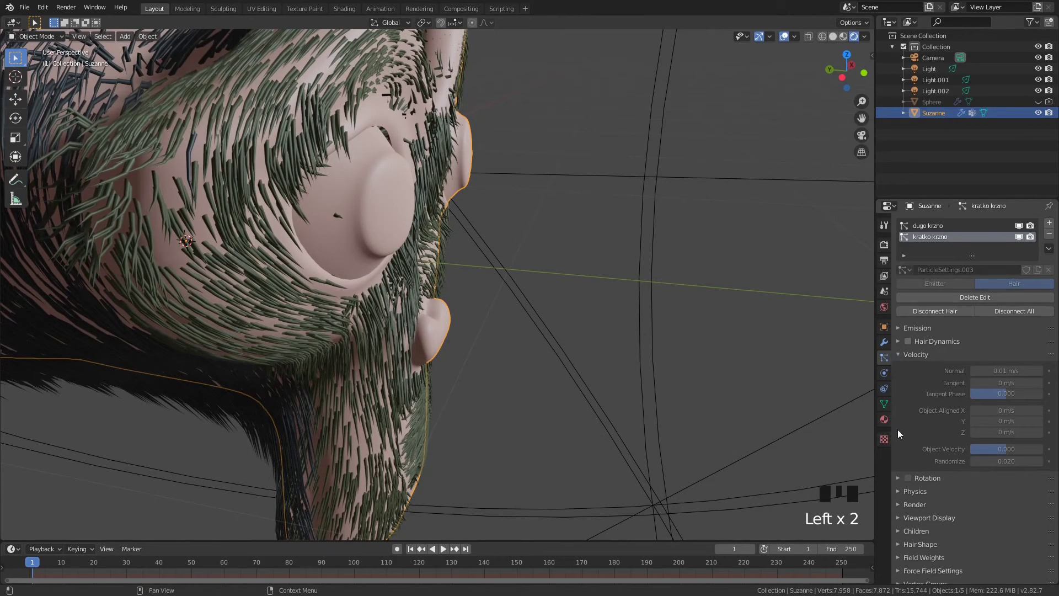
pyautogui.scroll(-8, 900, 426)
pyautogui.click(896, 444)
pyautogui.click(895, 445)
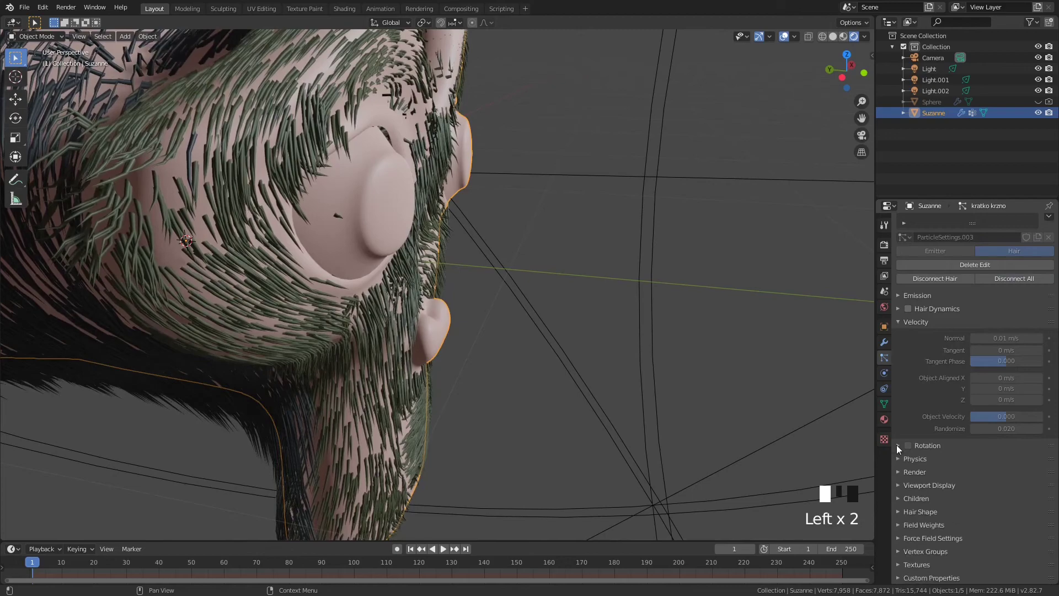
pyautogui.scroll(-3, 895, 481)
pyautogui.click(898, 511)
pyautogui.scroll(-4, 935, 469)
pyautogui.click(900, 526)
pyautogui.scroll(-16, 904, 515)
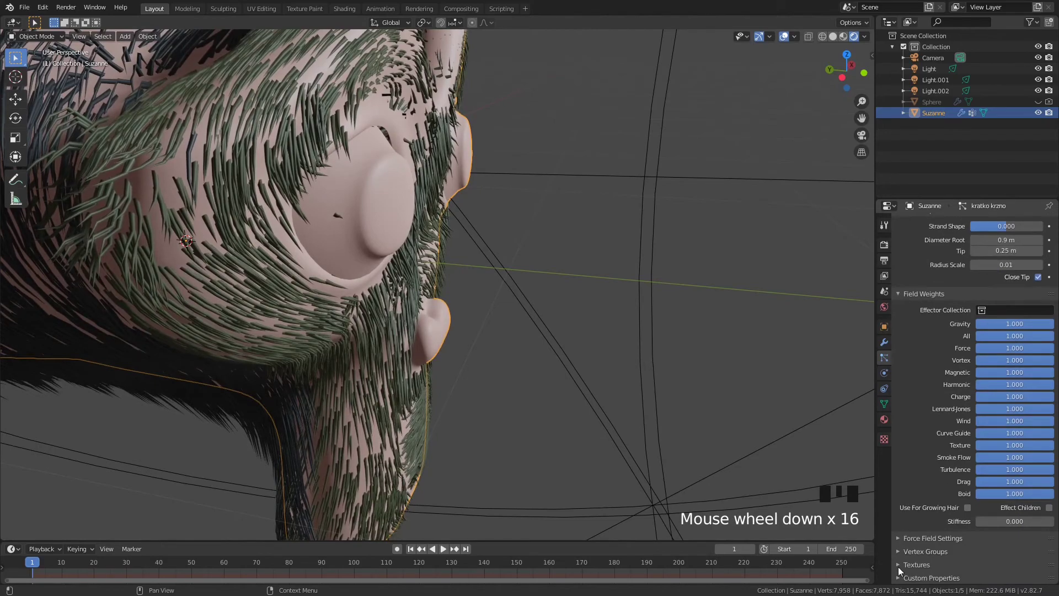
pyautogui.scroll(20, 904, 525)
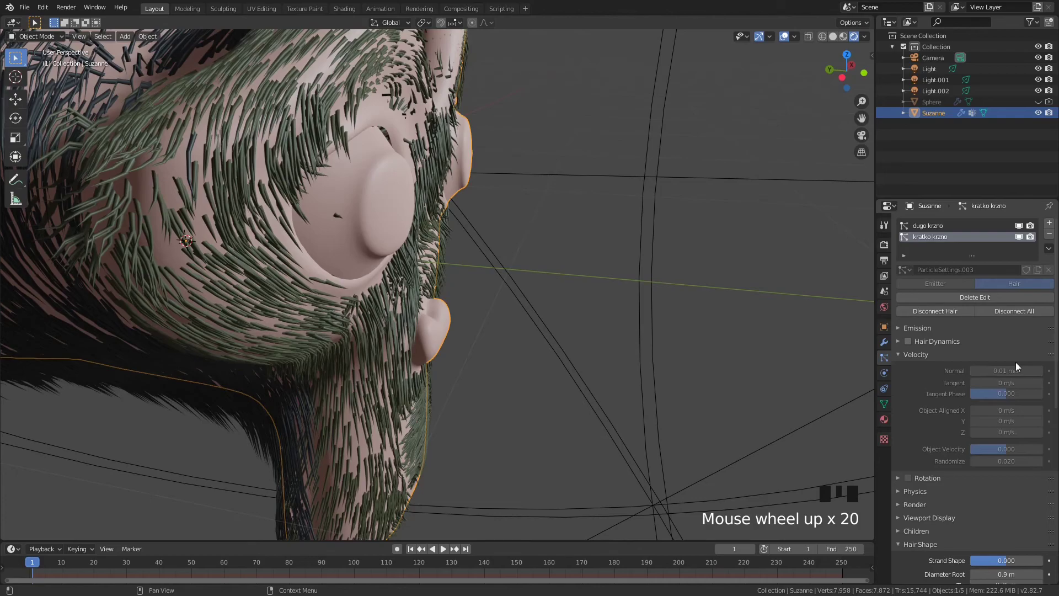
# Set the scene's render hair shape type to Strand
pyautogui.click(665, 9)
pyautogui.scroll(-4, 641, 221)
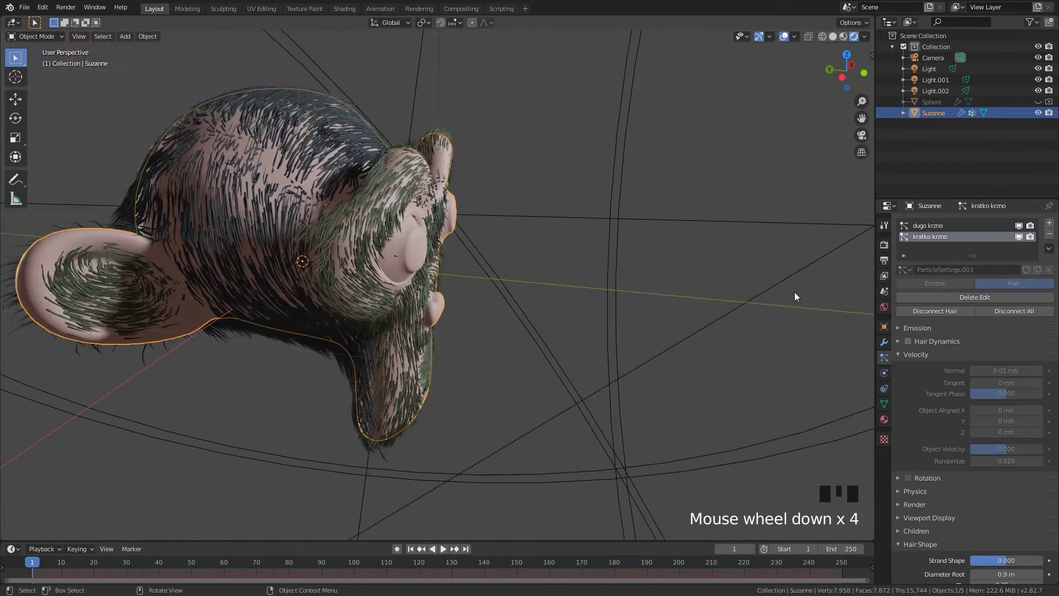
pyautogui.moveTo(651, 270); pyautogui.dragTo(419, 259, button='middle')
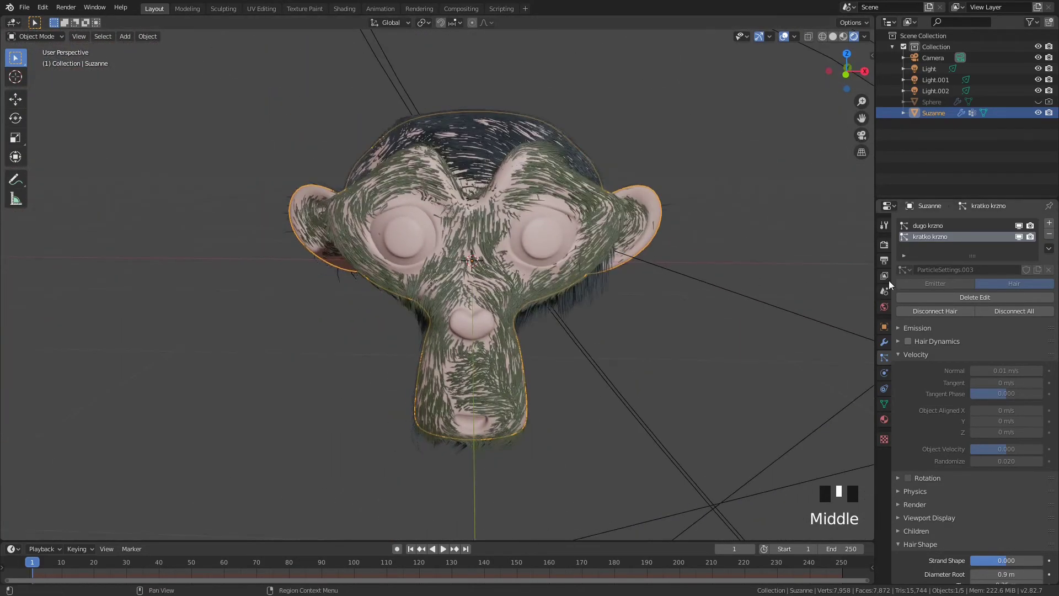
pyautogui.click(884, 245)
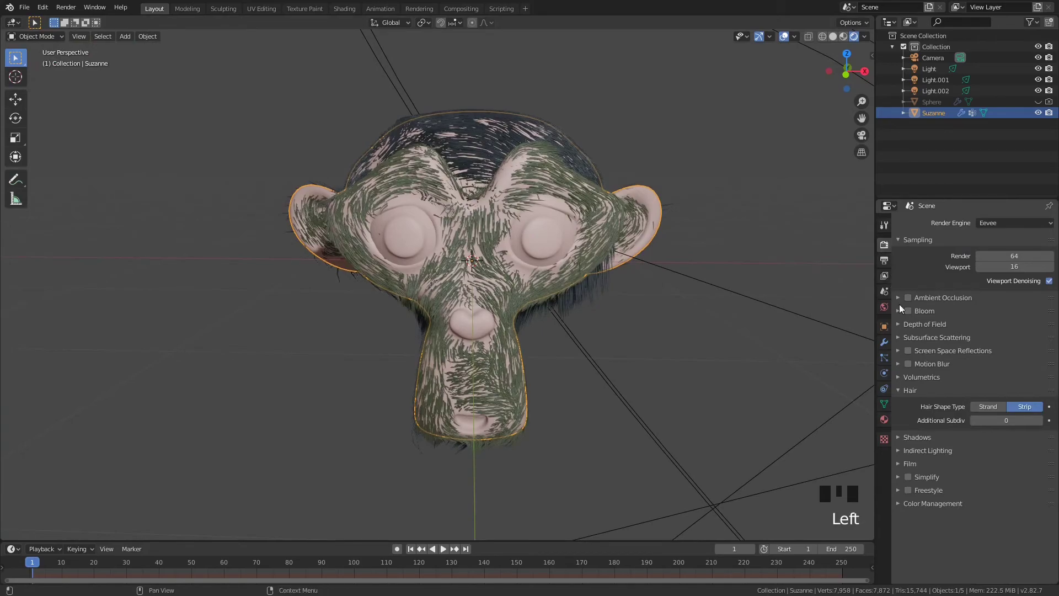
pyautogui.click(987, 404)
# Render the image, inspect the fur around the eyes and ear up close, and close the render
pyautogui.moveTo(743, 356); pyautogui.dragTo(313, 269, button='middle')
pyautogui.press('F12')
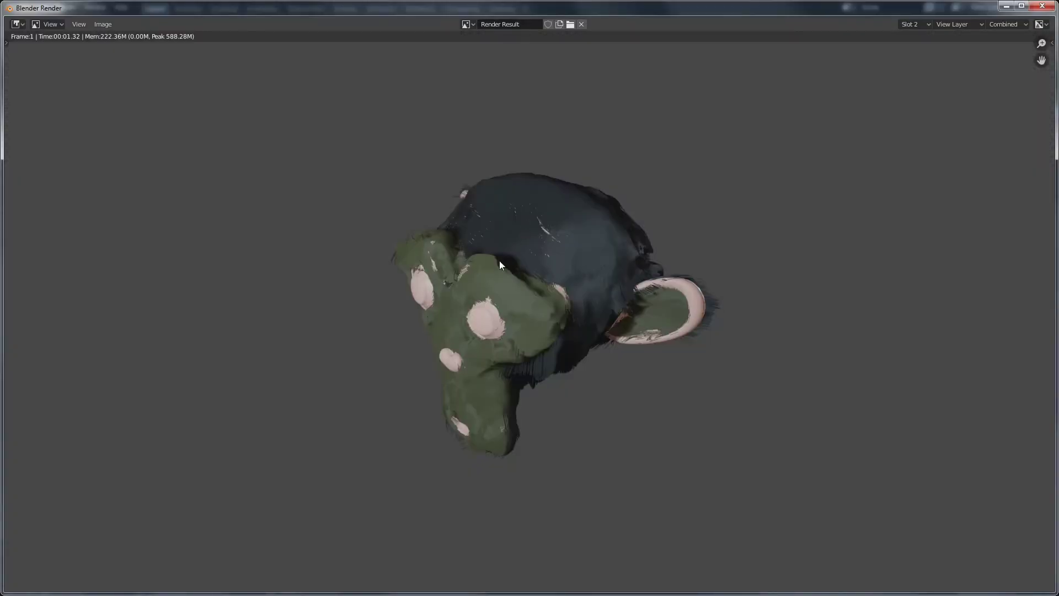
pyautogui.scroll(4, 499, 264)
pyautogui.moveTo(510, 326); pyautogui.dragTo(535, 303, button='middle')
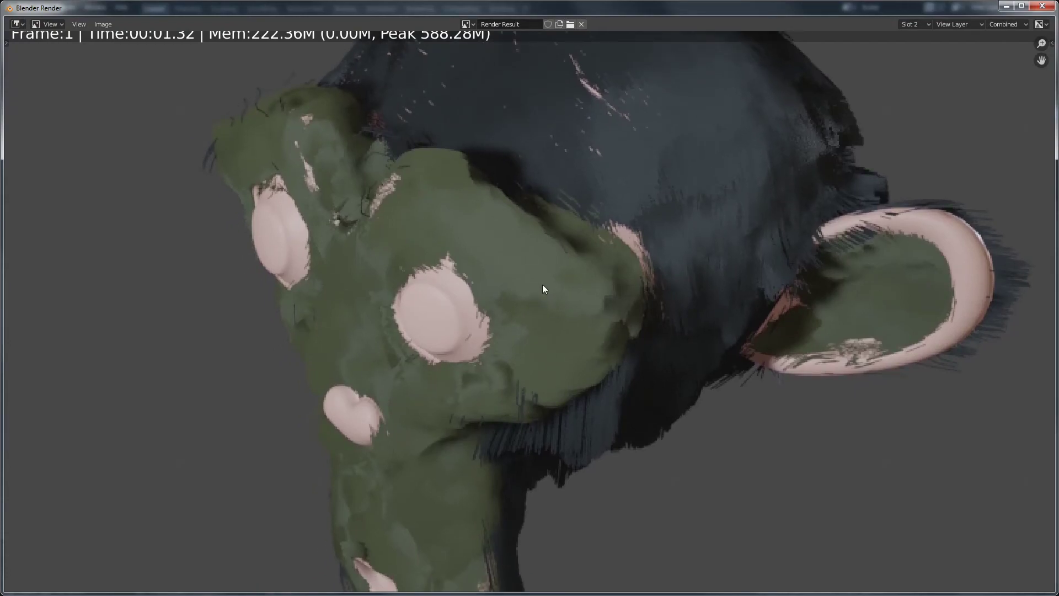
pyautogui.click(1036, 10)
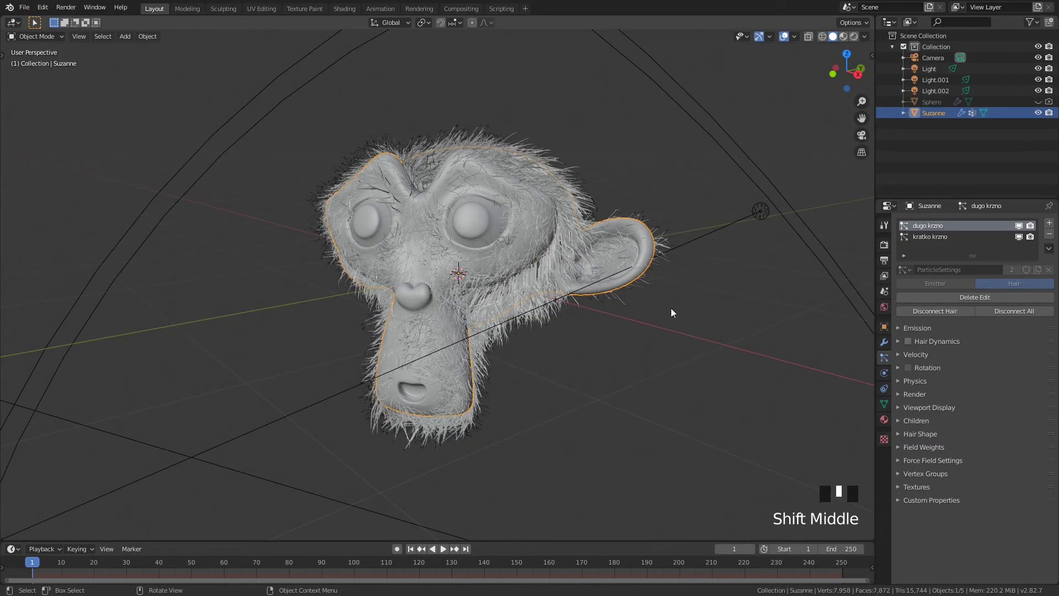
# Show Suzanne in rendered shading and inspect the fur on the face from the front and side
pyautogui.moveTo(640, 241)
pyautogui.mouseDown(button='middle')
pyautogui.moveTo(624, 227)
pyautogui.moveTo(444, 247)
pyautogui.moveTo(467, 227)
pyautogui.moveTo(522, 218)
pyautogui.mouseUp(button='middle')
pyautogui.press('z')
pyautogui.moveTo(428, 200); pyautogui.dragTo(386, 190, button='middle')
pyautogui.scroll(2, 507, 193)
pyautogui.moveTo(551, 181)
pyautogui.mouseDown(button='middle')
pyautogui.moveTo(520, 187)
pyautogui.moveTo(533, 174)
pyautogui.mouseUp(button='middle')
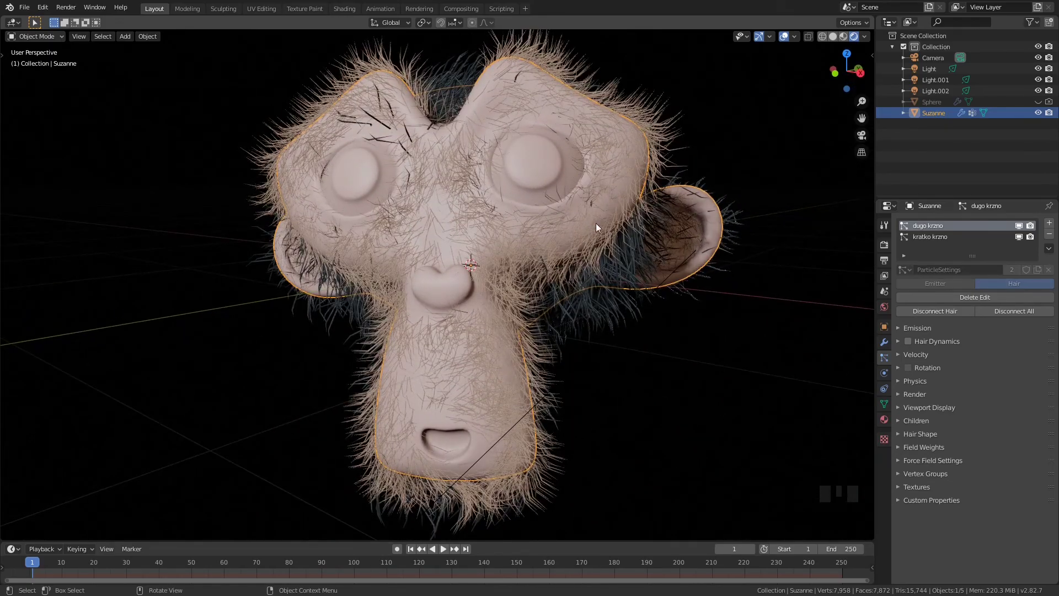
pyautogui.scroll(-1, 654, 268)
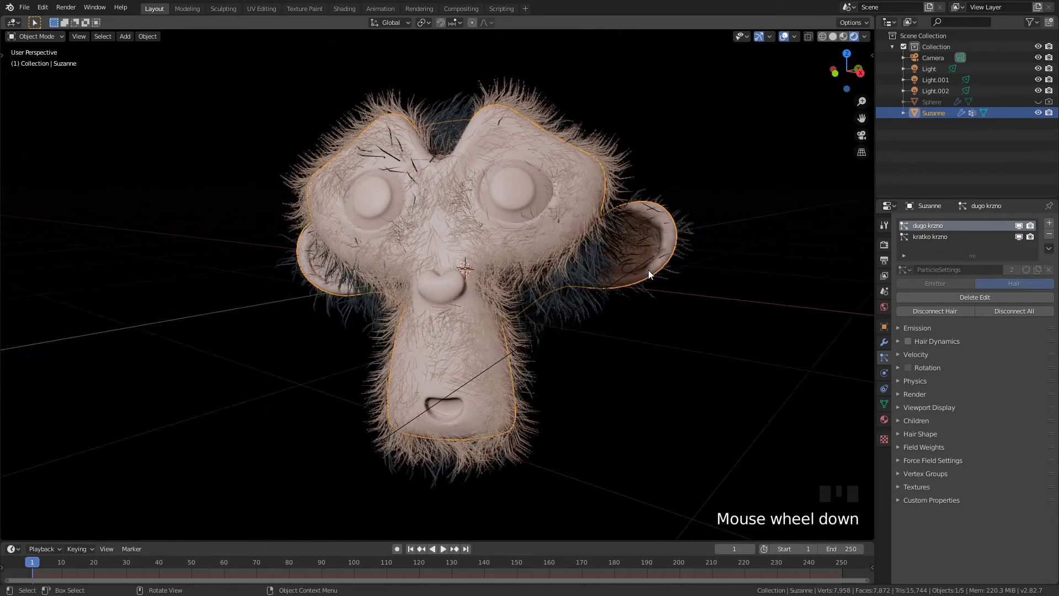
pyautogui.moveTo(659, 263); pyautogui.dragTo(546, 191, button='middle')
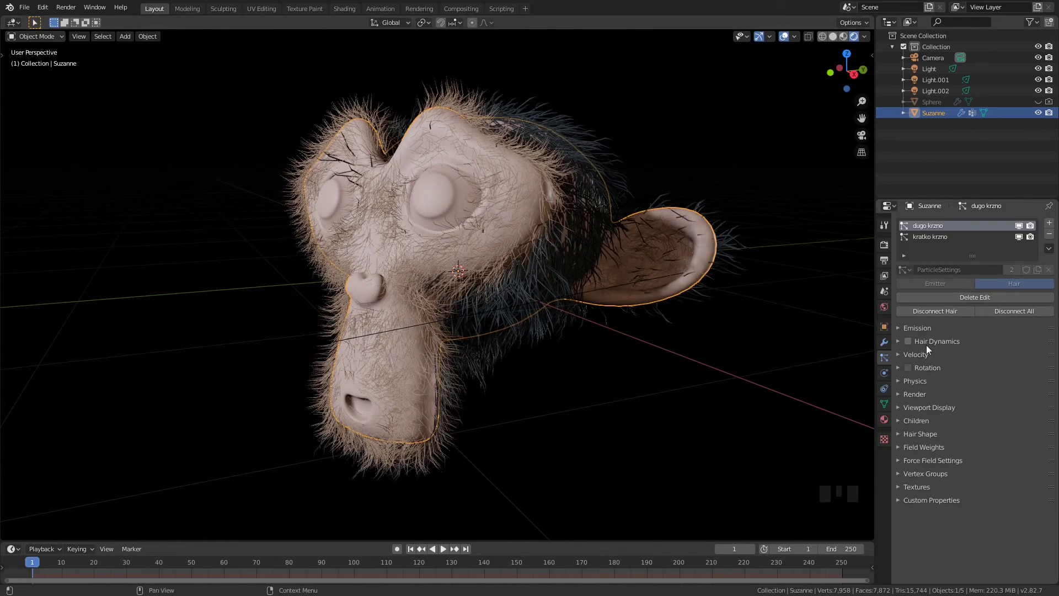
# Examine the dugo krzno hair system's children settings, including parting, clumping, roughness and kink
pyautogui.click(899, 420)
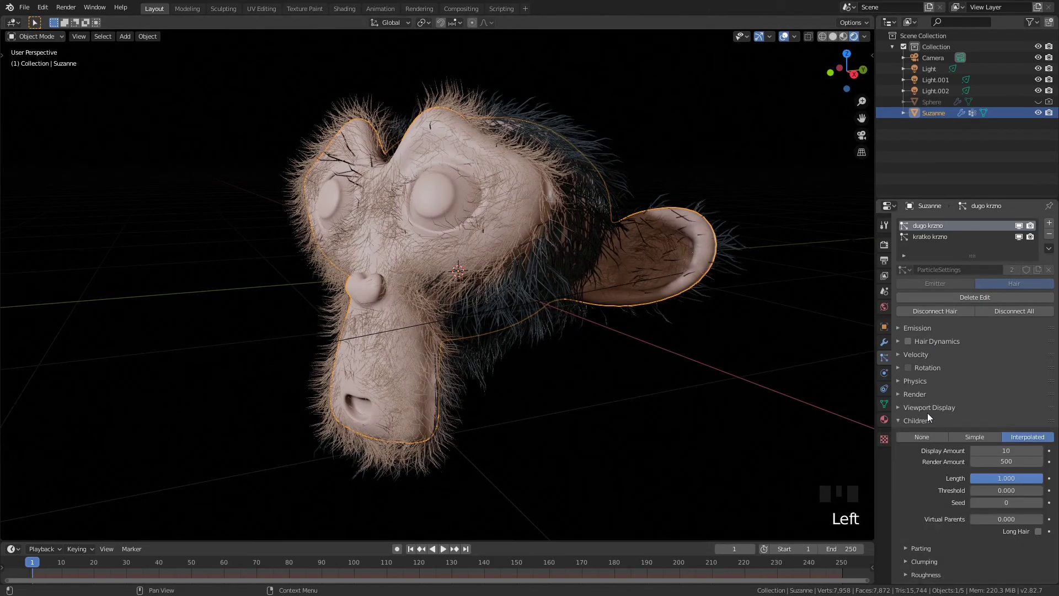
pyautogui.scroll(-9, 926, 412)
pyautogui.click(905, 388)
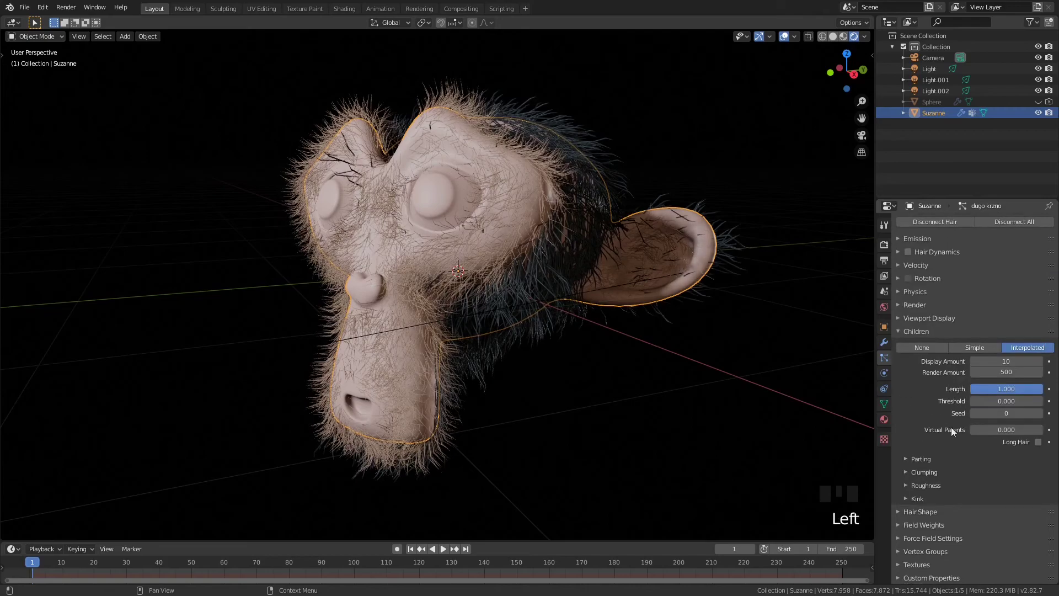
pyautogui.scroll(-3, 929, 456)
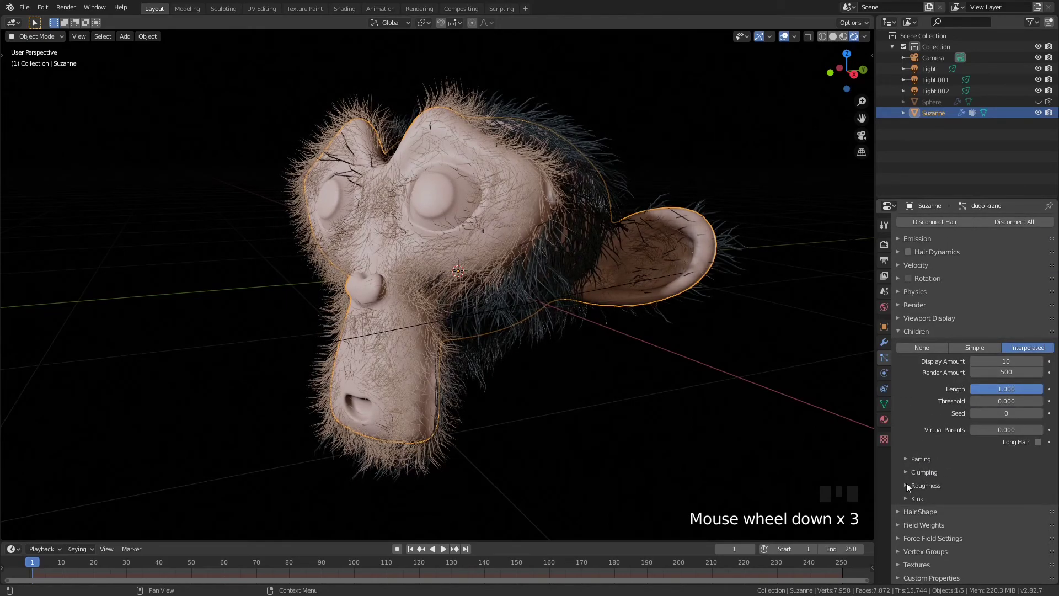
pyautogui.click(906, 458)
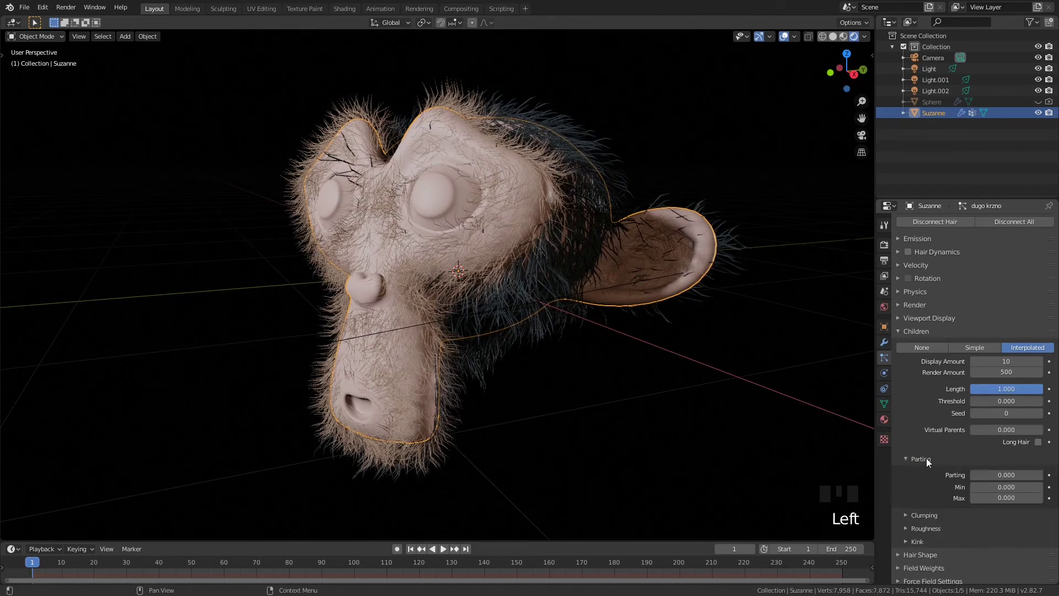
pyautogui.scroll(-3, 926, 461)
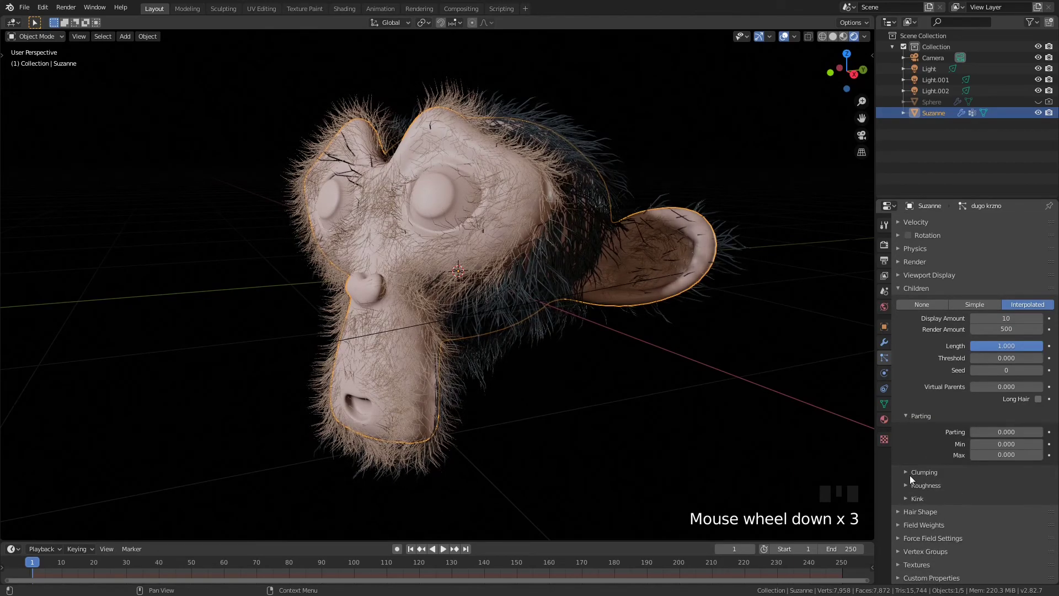
pyautogui.click(913, 473)
pyautogui.scroll(-3, 928, 455)
pyautogui.click(905, 496)
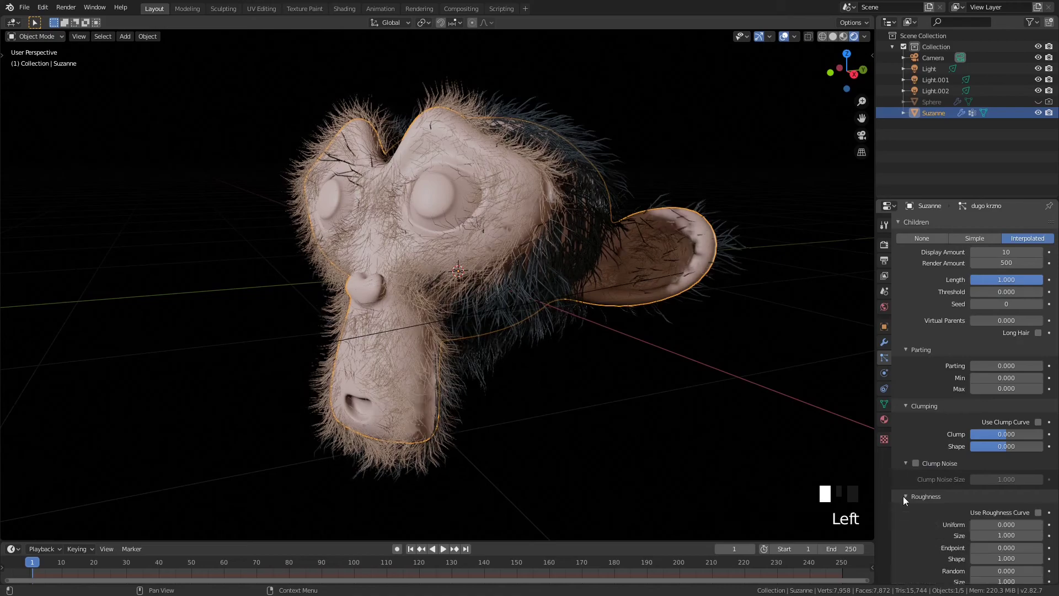
pyautogui.scroll(-4, 916, 474)
pyautogui.scroll(19, 927, 430)
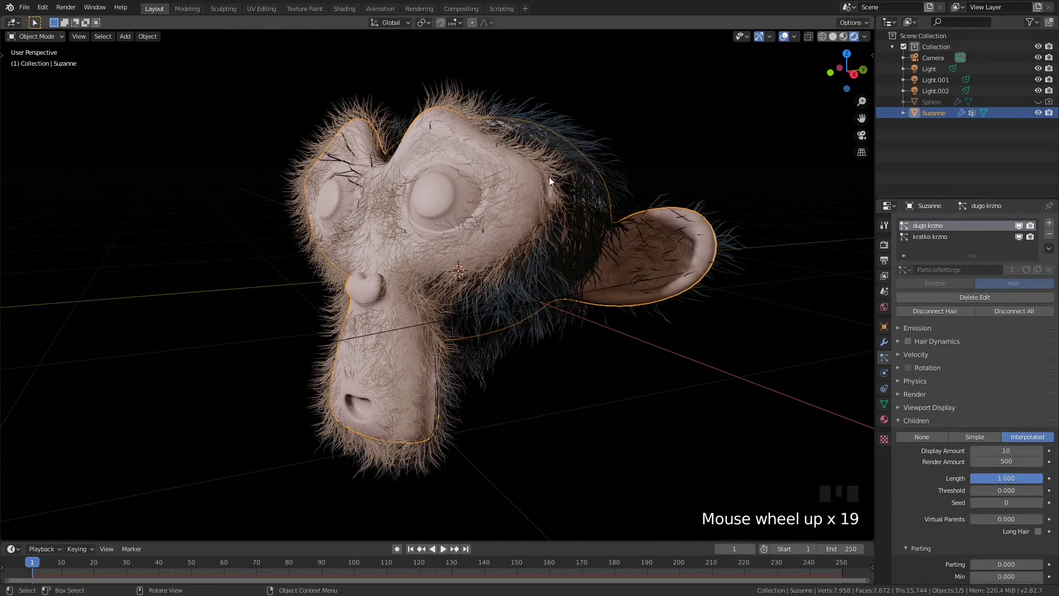
pyautogui.scroll(-16, 959, 456)
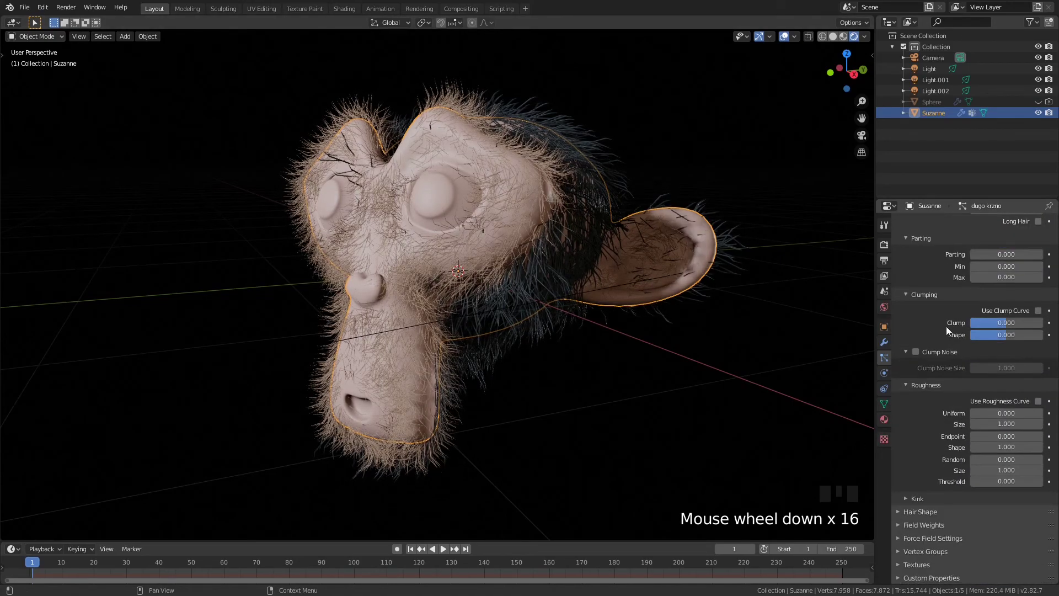
pyautogui.click(916, 498)
pyautogui.scroll(-5, 924, 429)
pyautogui.scroll(-3, 959, 425)
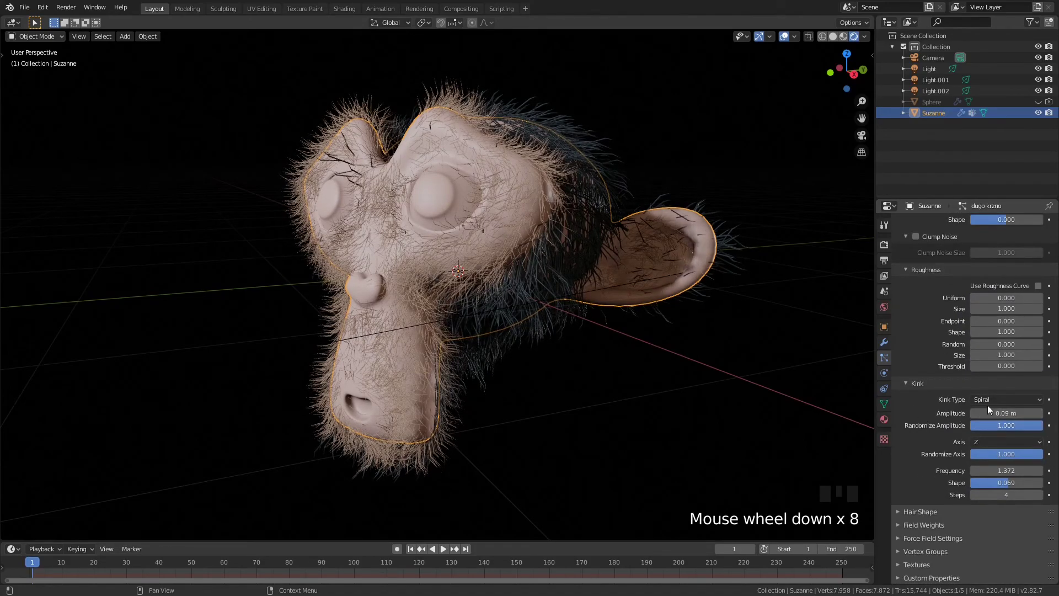
# Set the dugo krzno children's kink type to Nothing and check the fur on the side of the head
pyautogui.click(997, 402)
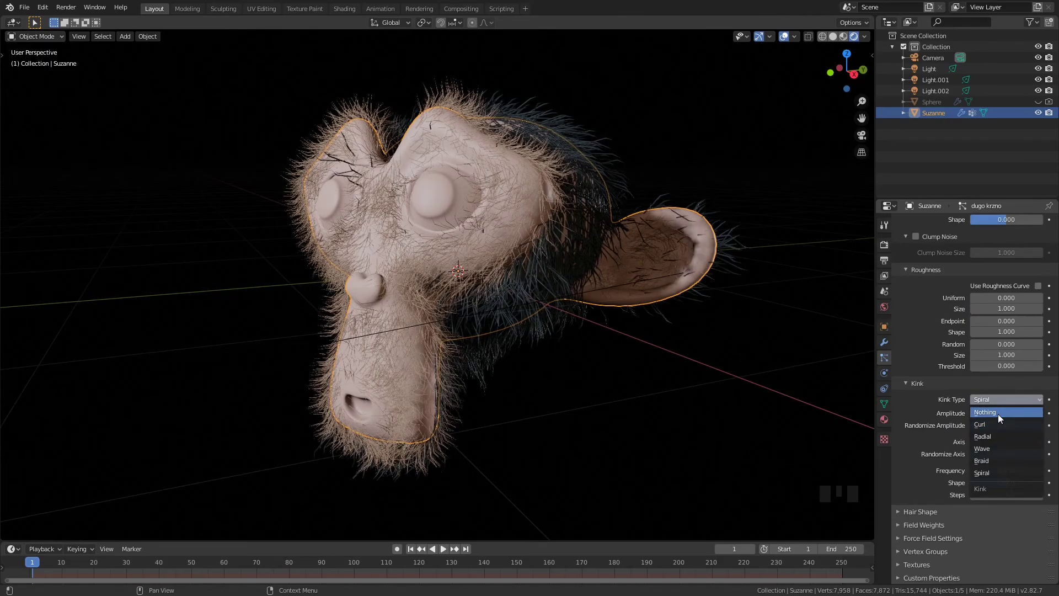
pyautogui.click(997, 414)
pyautogui.moveTo(710, 216); pyautogui.dragTo(653, 259, button='middle')
pyautogui.scroll(2, 581, 253)
pyautogui.moveTo(581, 253); pyautogui.dragTo(585, 192, button='middle')
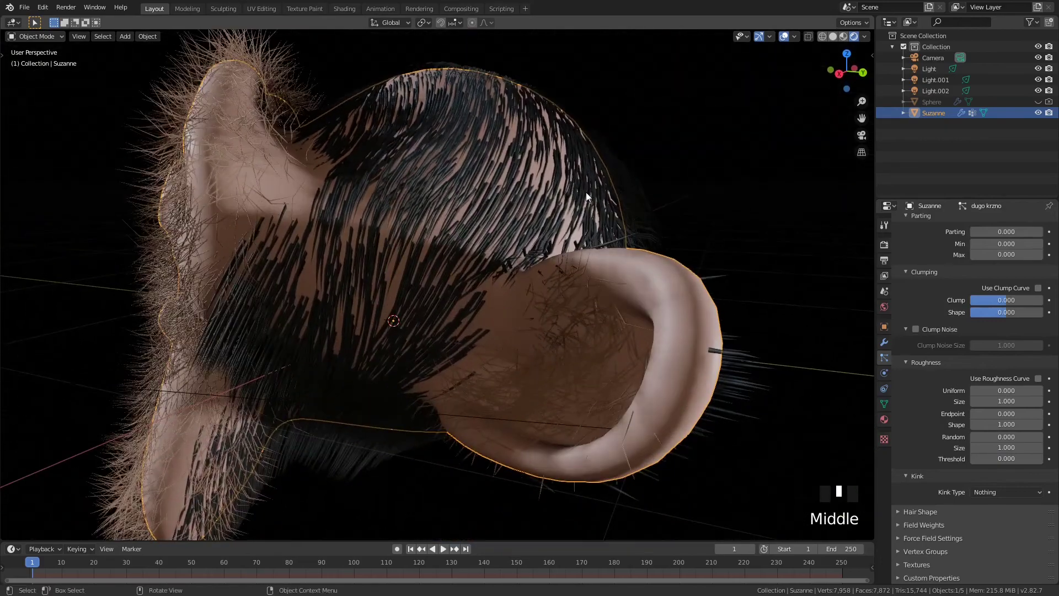
pyautogui.moveTo(319, 135); pyautogui.dragTo(386, 111, button='middle')
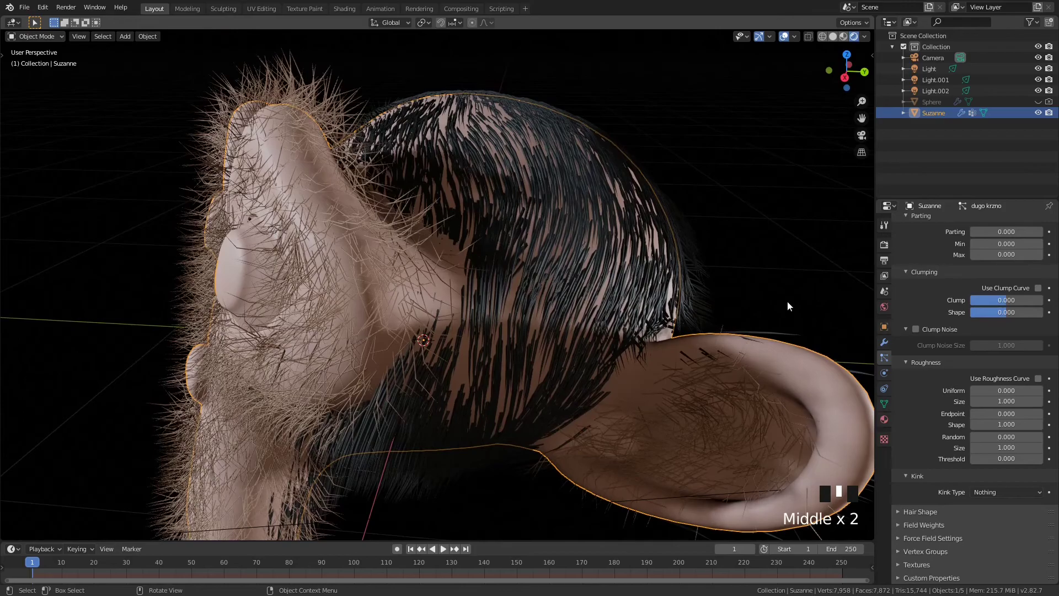
pyautogui.click(1004, 491)
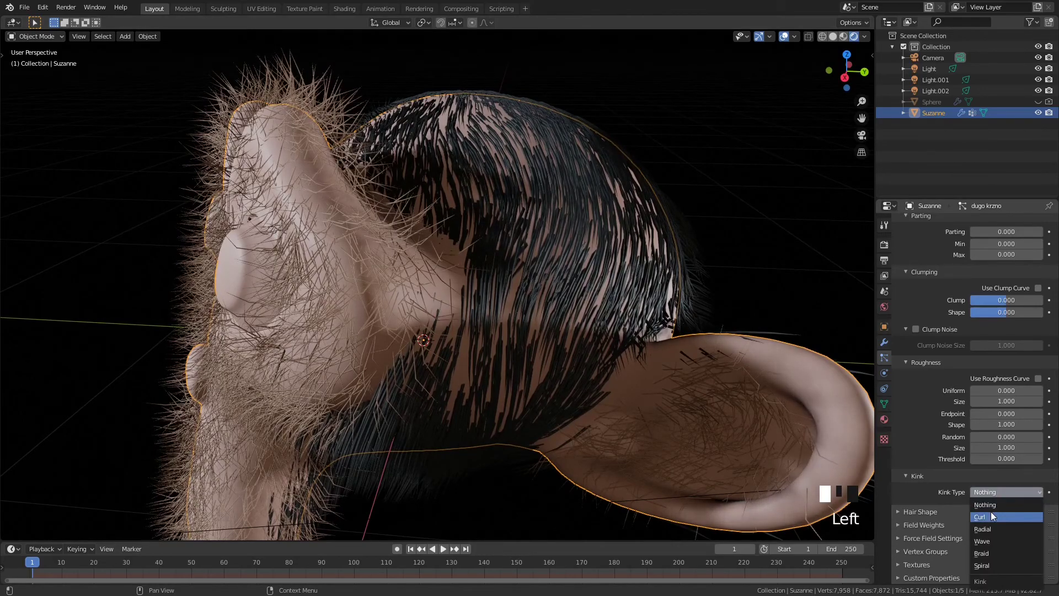
pyautogui.click(994, 501)
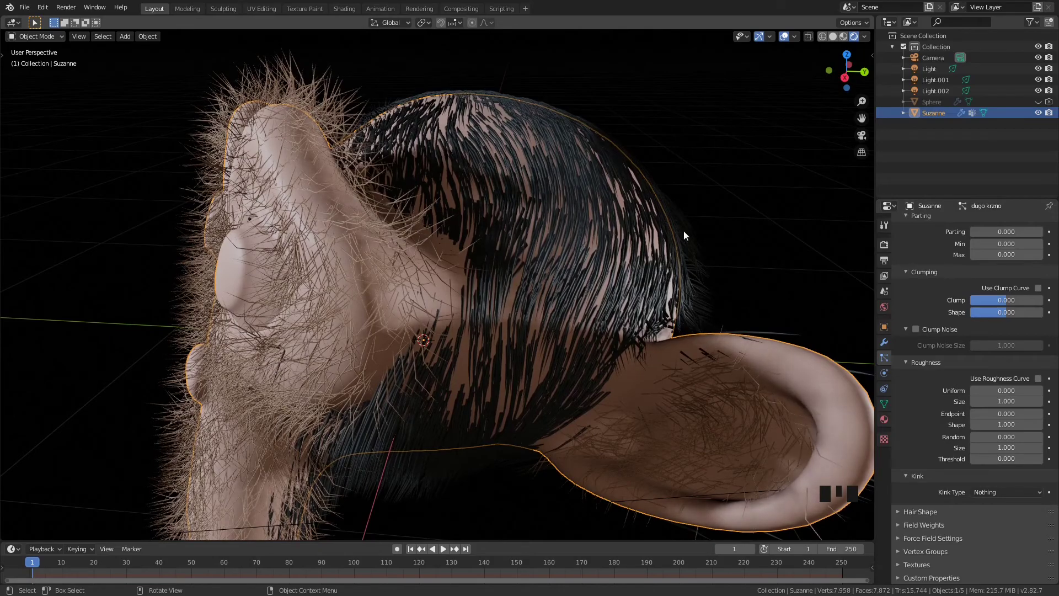
# Change the dugo krzno children's kink type to Curl and check the fur around the head
pyautogui.click(1002, 491)
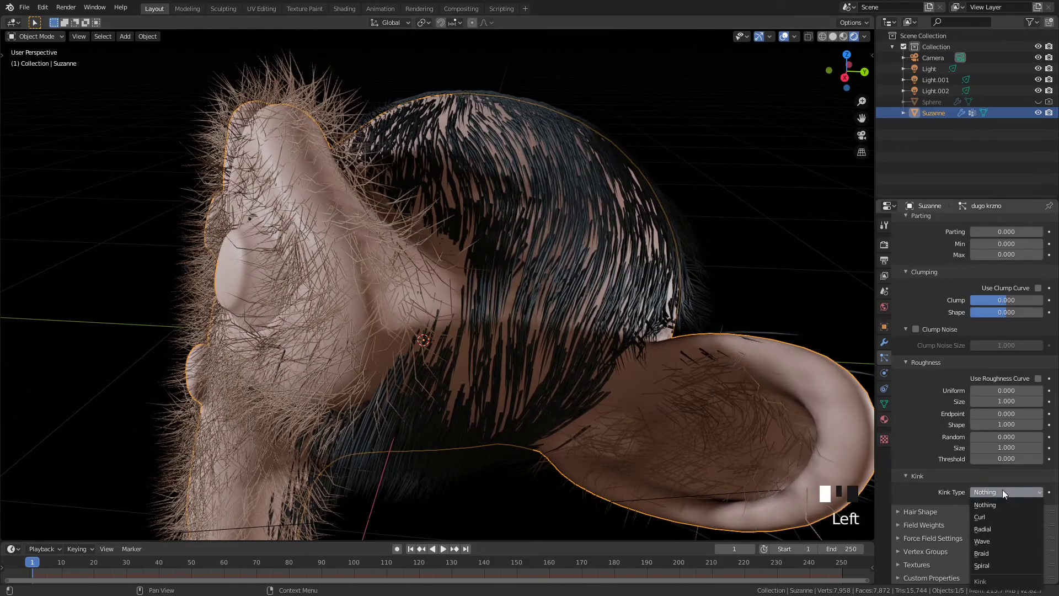
pyautogui.click(996, 517)
pyautogui.moveTo(652, 275); pyautogui.dragTo(640, 298, button='middle')
pyautogui.moveTo(669, 336); pyautogui.dragTo(711, 314, button='middle')
pyautogui.scroll(-3, 646, 315)
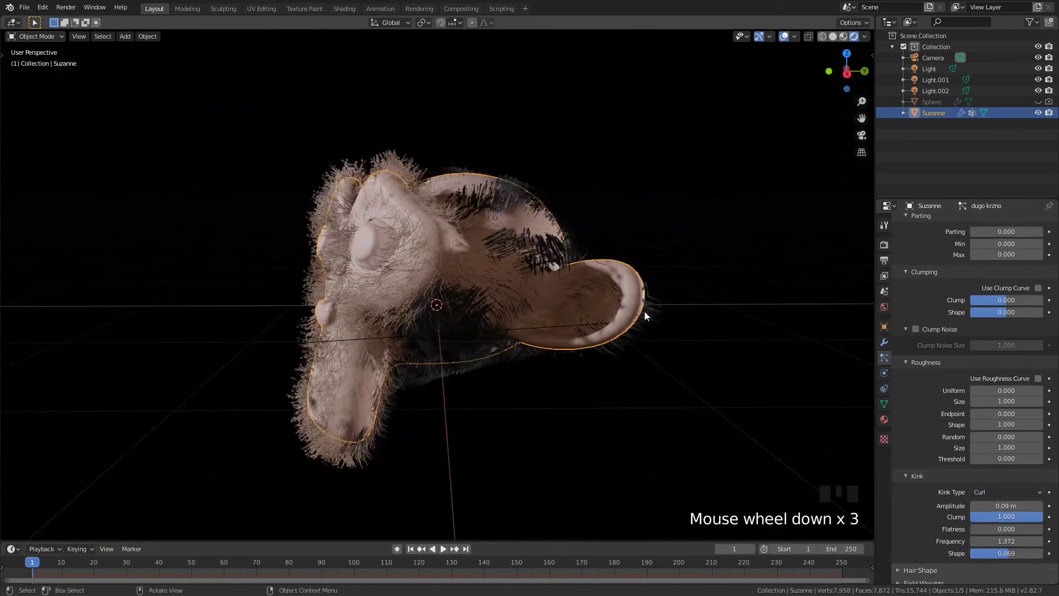
# Change the dugo krzno children's kink type to Radial and check the fur on the back of the head
pyautogui.click(993, 492)
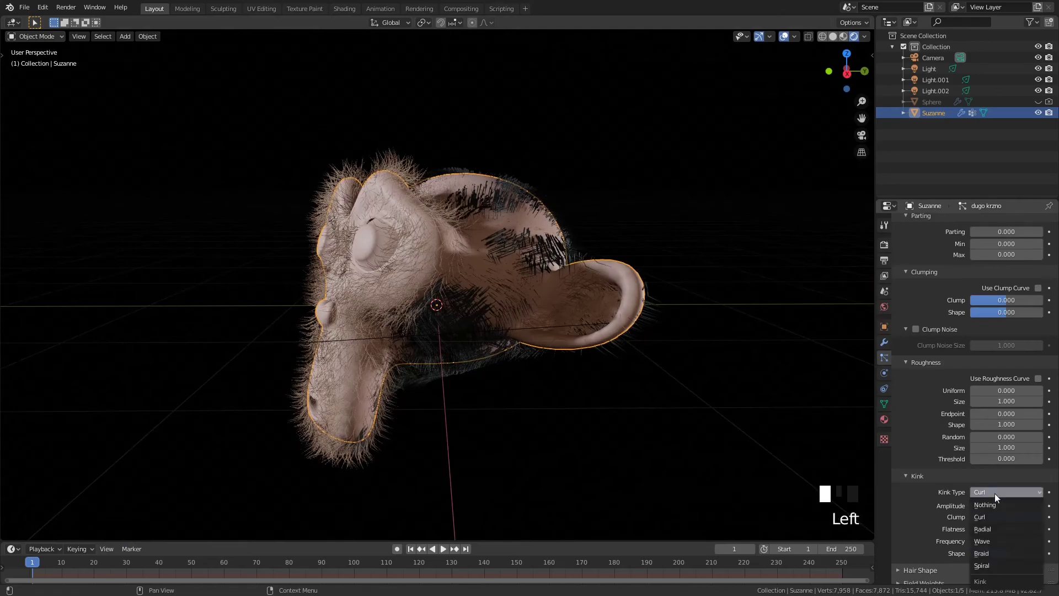
pyautogui.click(988, 525)
pyautogui.moveTo(584, 287); pyautogui.dragTo(454, 272, button='middle')
pyautogui.scroll(3, 422, 226)
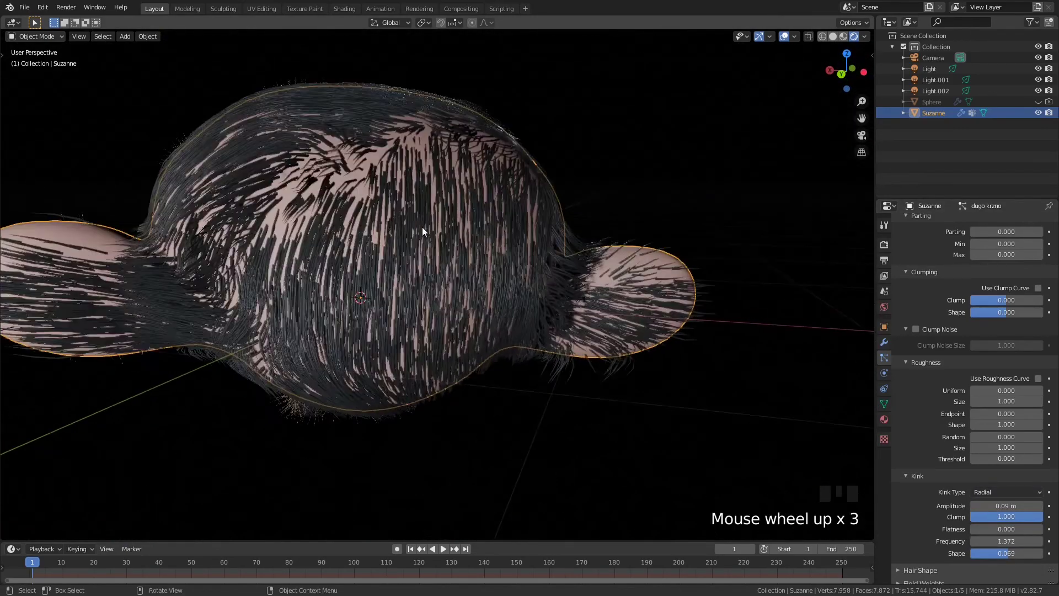
# Change the dugo krzno children's kink type to Wave and check the fur around the head
pyautogui.click(1000, 490)
pyautogui.click(994, 541)
pyautogui.moveTo(251, 246); pyautogui.dragTo(441, 279, button='middle')
pyautogui.scroll(-4, 413, 269)
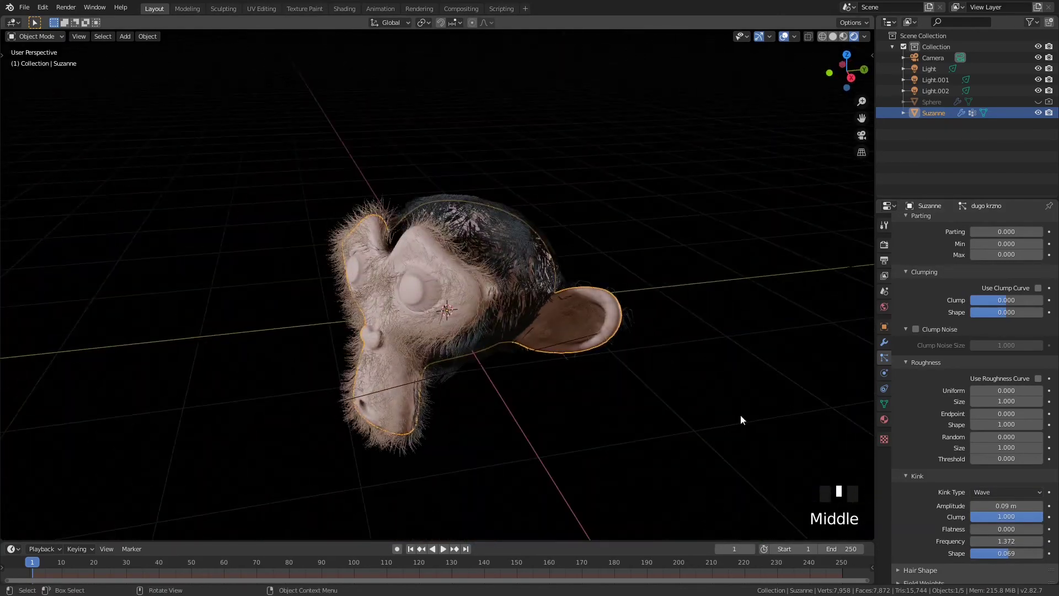
# Change the dugo krzno children's kink type to Spiral, try a kink shape of -0.005 and undo that shape change
pyautogui.click(1000, 491)
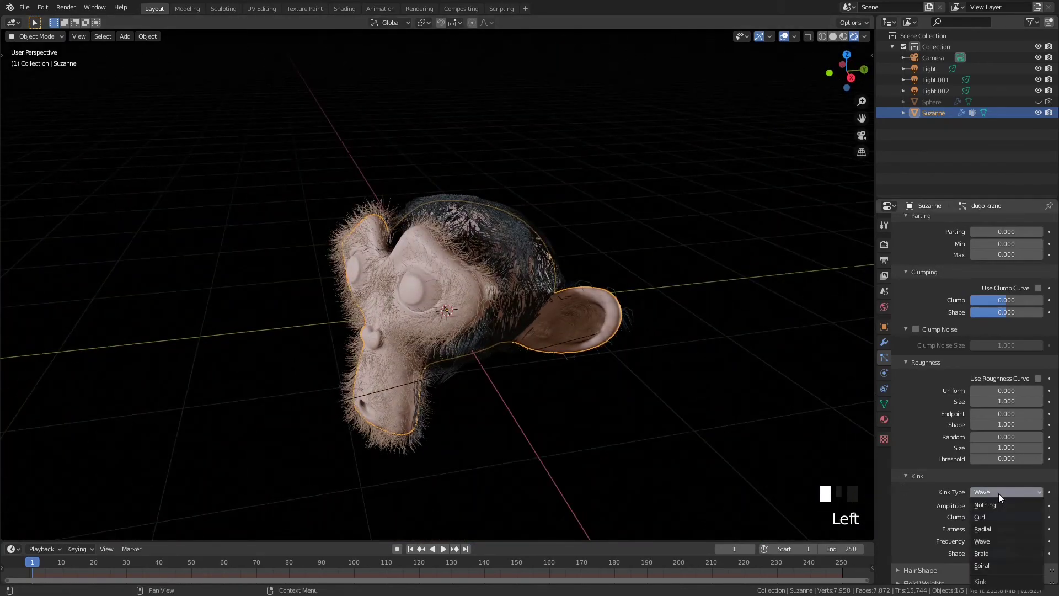
pyautogui.click(988, 566)
pyautogui.scroll(-4, 932, 464)
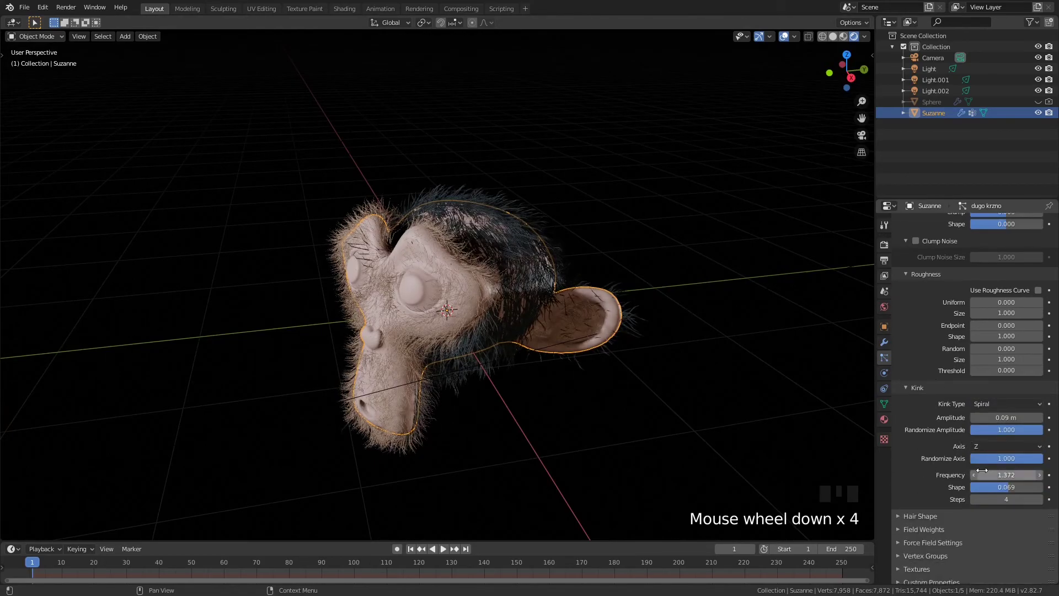
pyautogui.moveTo(1006, 487); pyautogui.dragTo(937, 488)
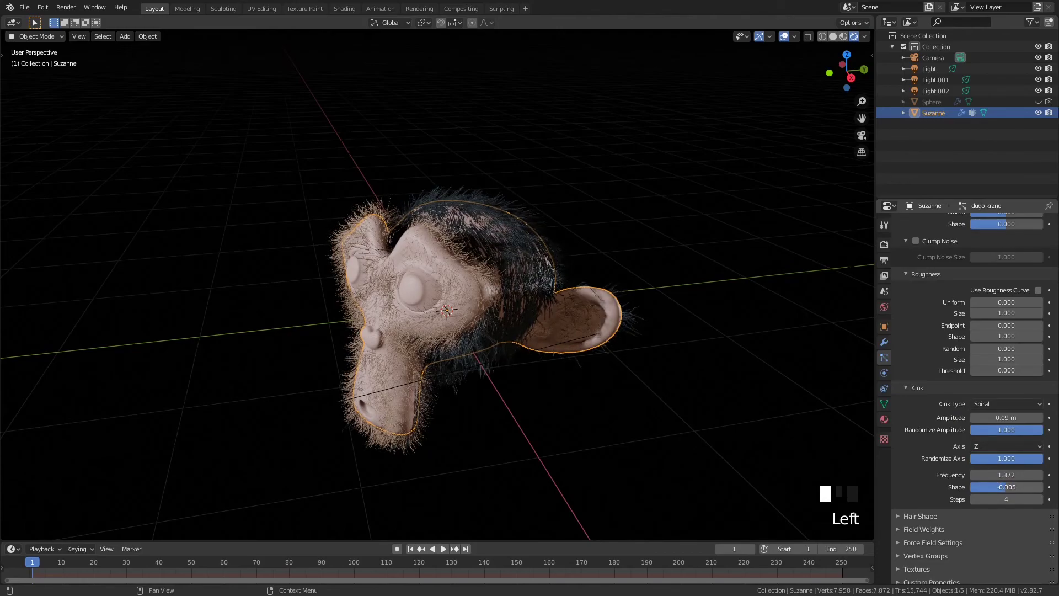
pyautogui.hotkey('ctrl', 'z')
pyautogui.moveTo(534, 304); pyautogui.dragTo(541, 268, button='middle')
pyautogui.scroll(3, 600, 305)
# Select the kratko krzno hair system and examine its children settings, including parting, clumping and roughness
pyautogui.scroll(11, 928, 333)
pyautogui.scroll(15, 930, 335)
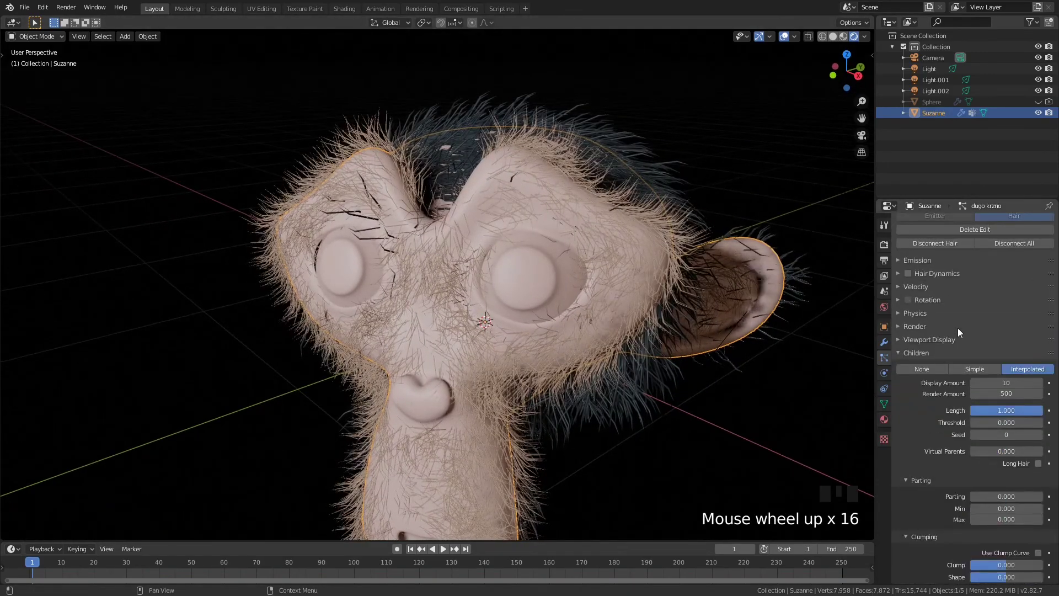
pyautogui.click(935, 236)
pyautogui.scroll(-6, 954, 363)
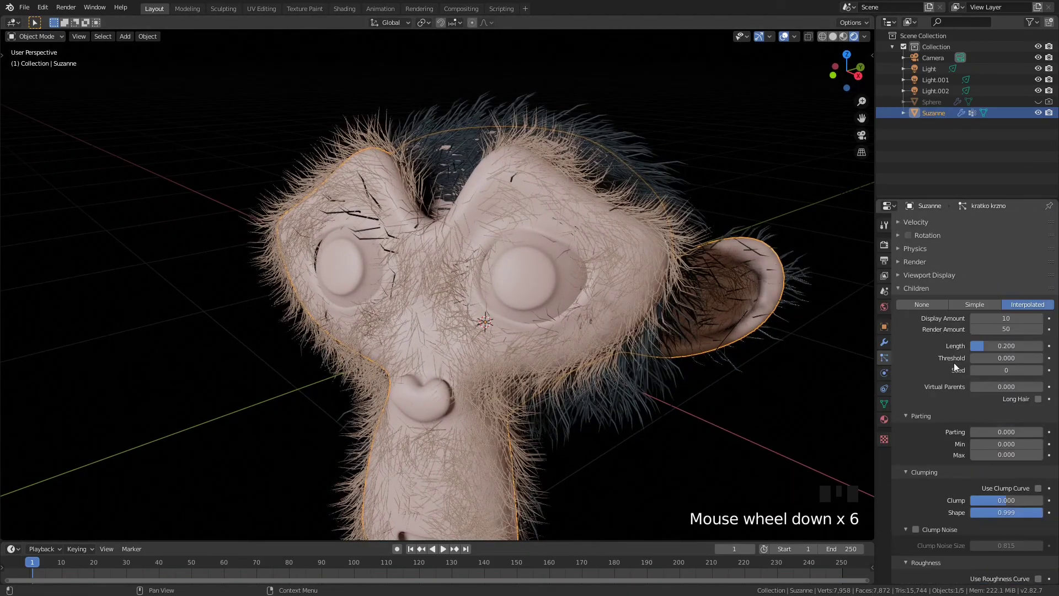
pyautogui.scroll(-7, 945, 325)
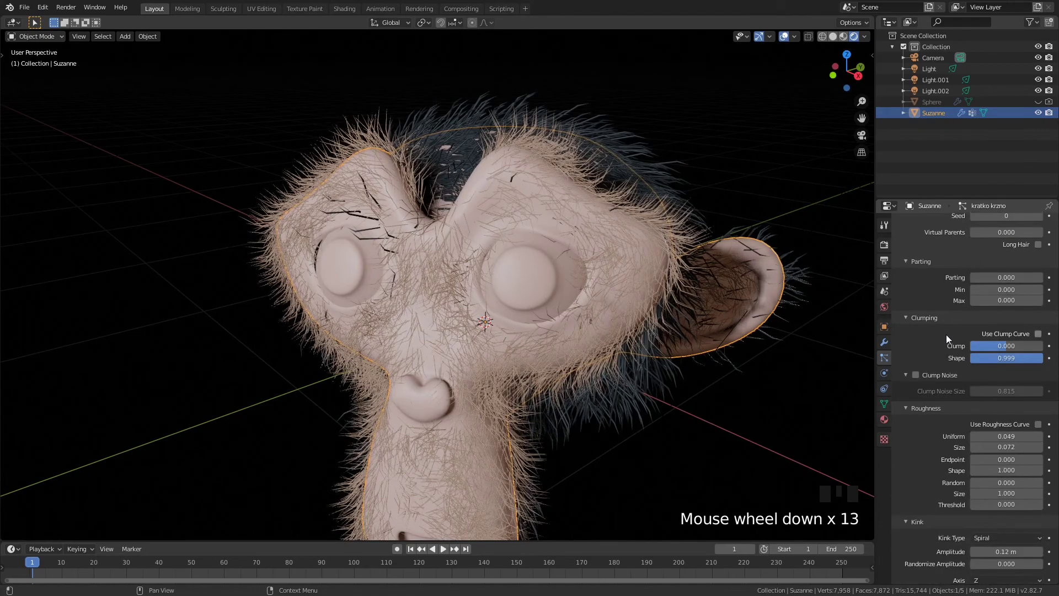
# Try a uniform roughness of 0.044 on the kratko krzno children and undo it
pyautogui.moveTo(1037, 355)
pyautogui.mouseDown()
pyautogui.moveTo(1005, 357)
pyautogui.moveTo(1042, 357)
pyautogui.mouseUp()
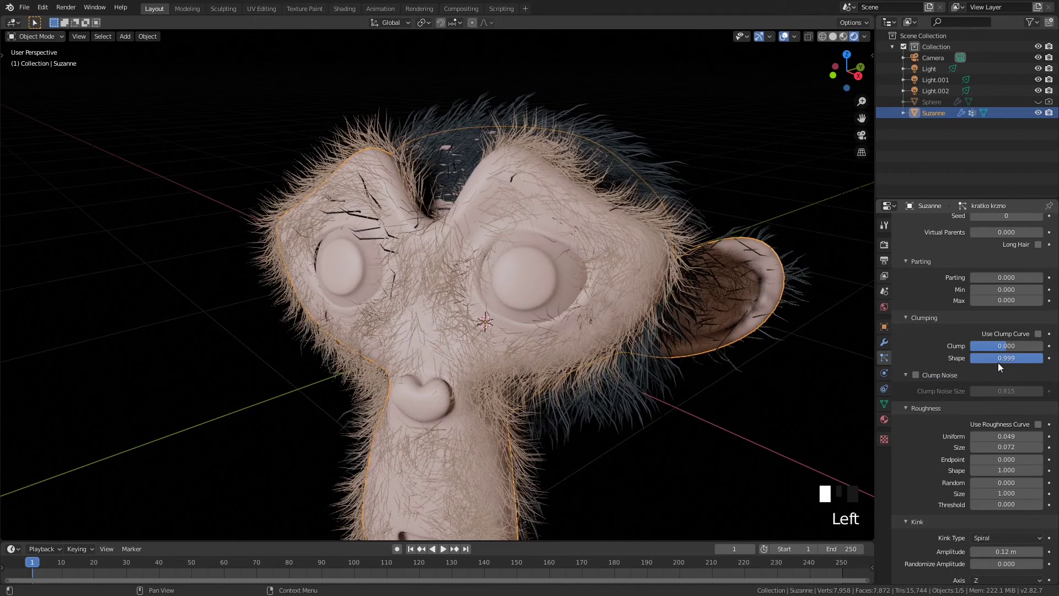
pyautogui.scroll(-7, 981, 380)
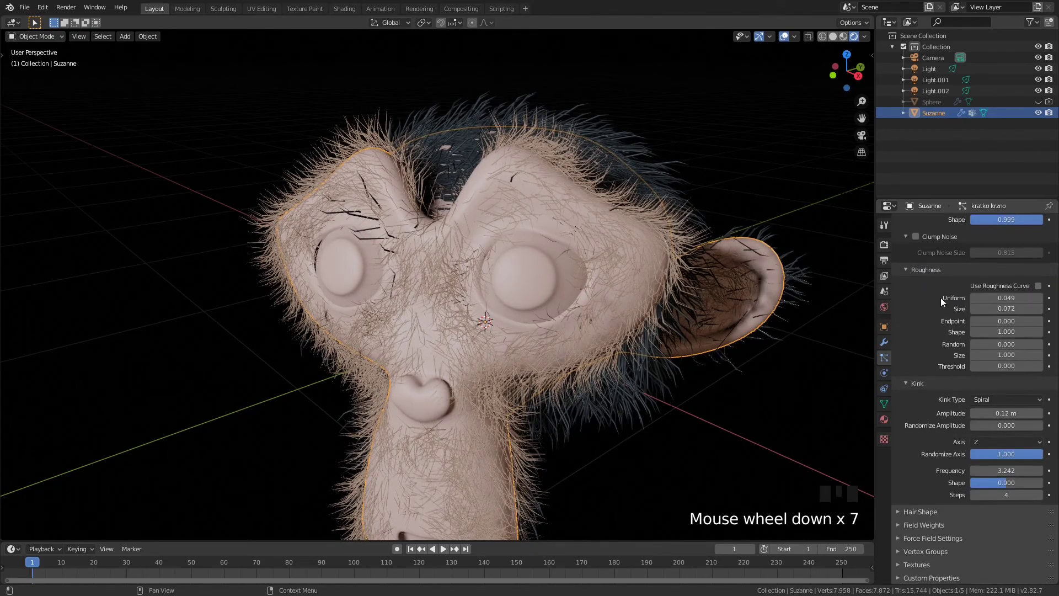
pyautogui.moveTo(990, 297)
pyautogui.mouseDown()
pyautogui.moveTo(1028, 297)
pyautogui.moveTo(1003, 297)
pyautogui.mouseUp()
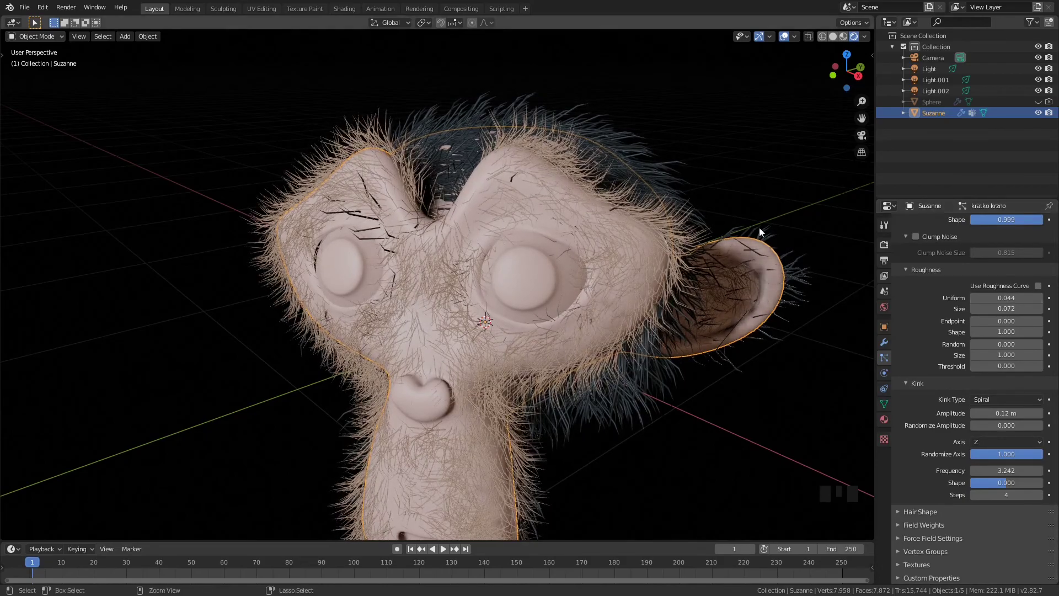
pyautogui.hotkey('ctrl', 'z')
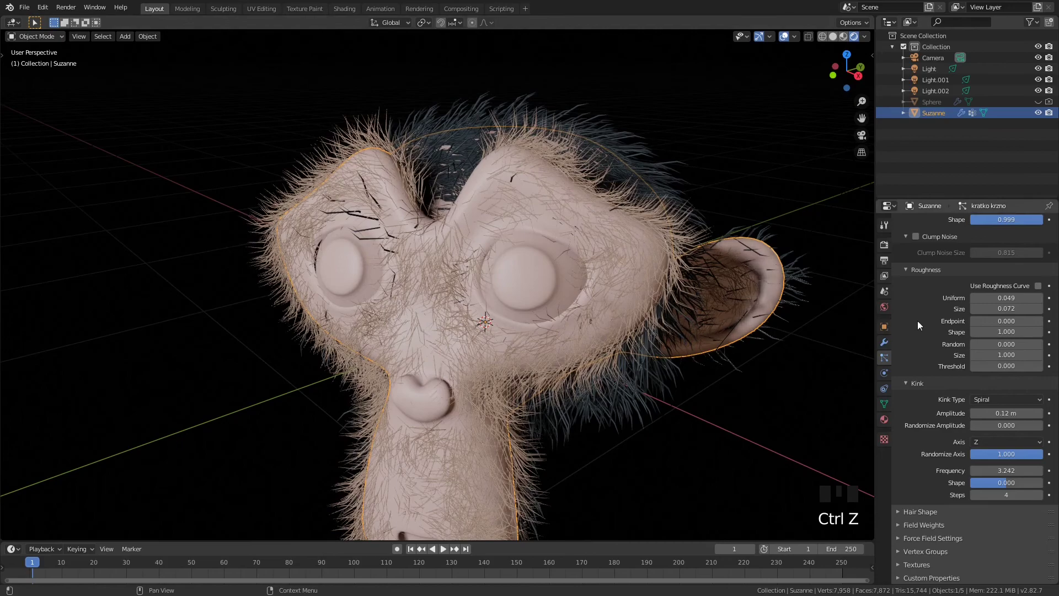
# Collapse the kratko krzno roughness settings and examine its spiral kink settings against the fur on the head
pyautogui.click(903, 268)
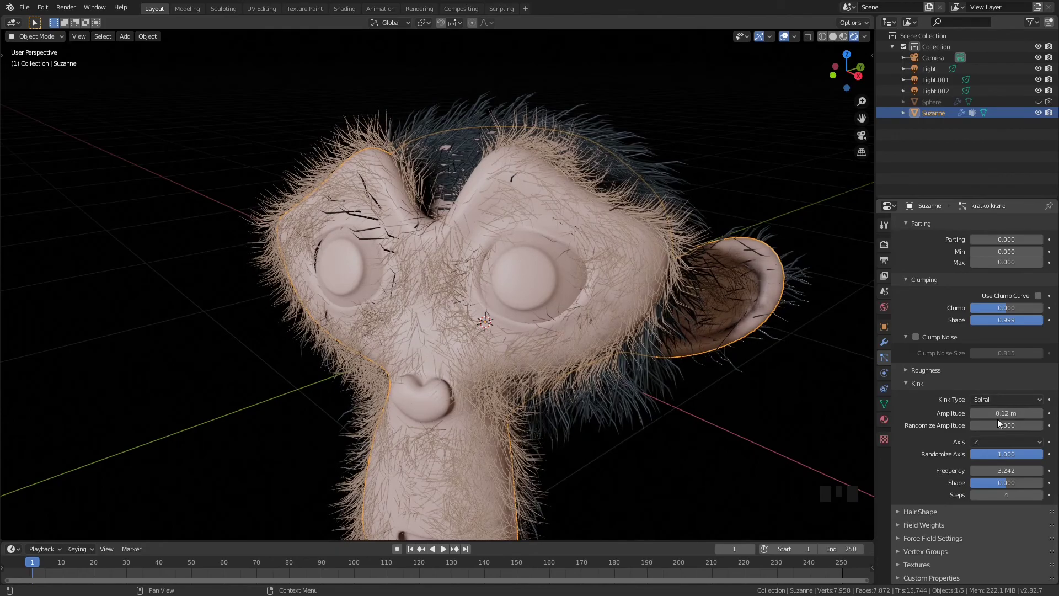
pyautogui.moveTo(576, 209); pyautogui.dragTo(693, 303, button='middle')
pyautogui.scroll(-4, 613, 213)
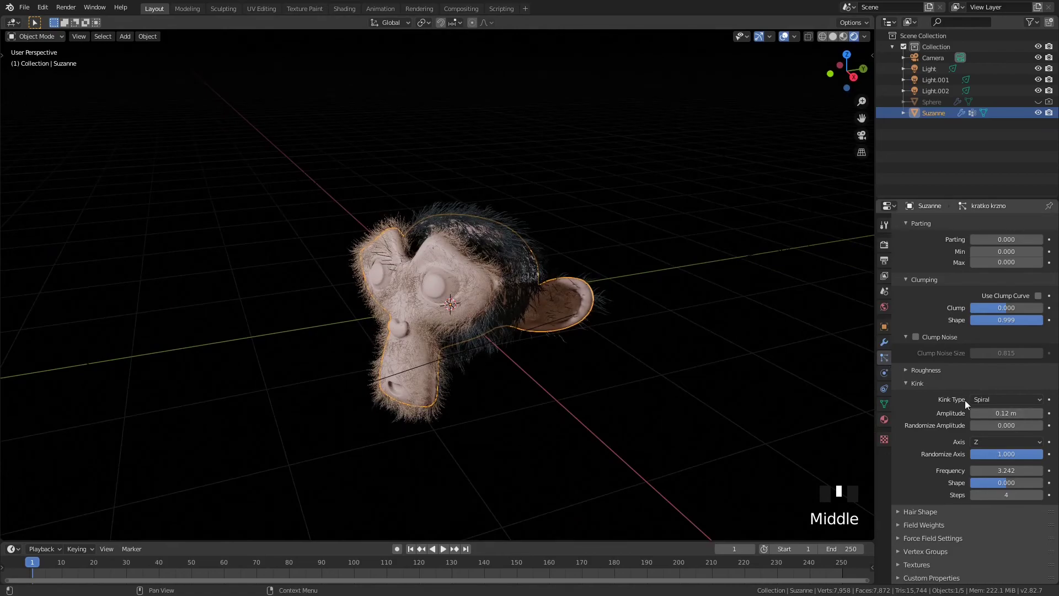
pyautogui.scroll(-3, 964, 400)
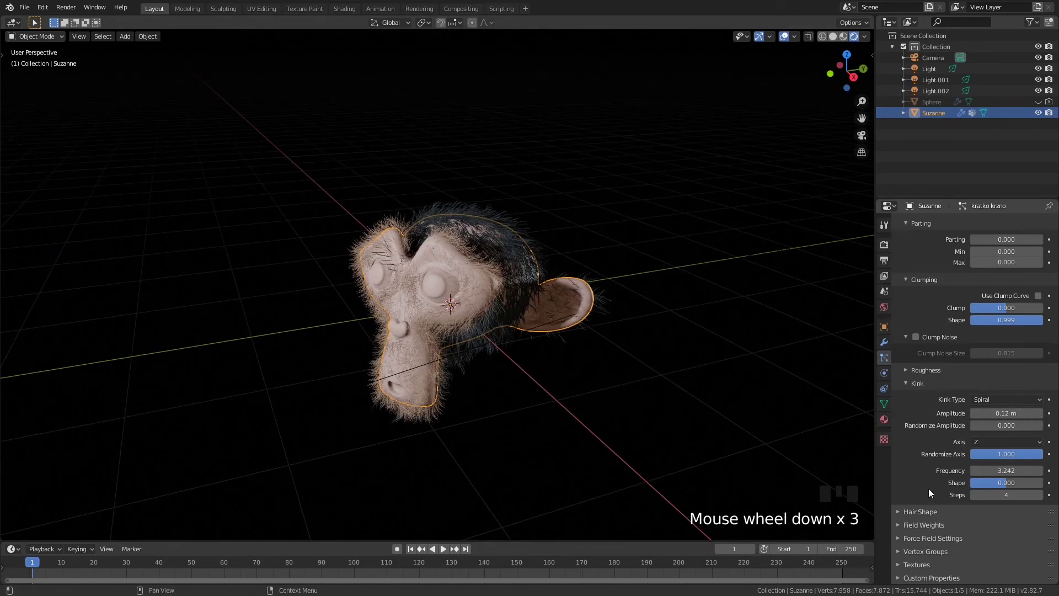
pyautogui.scroll(4, 928, 481)
pyautogui.scroll(9, 928, 480)
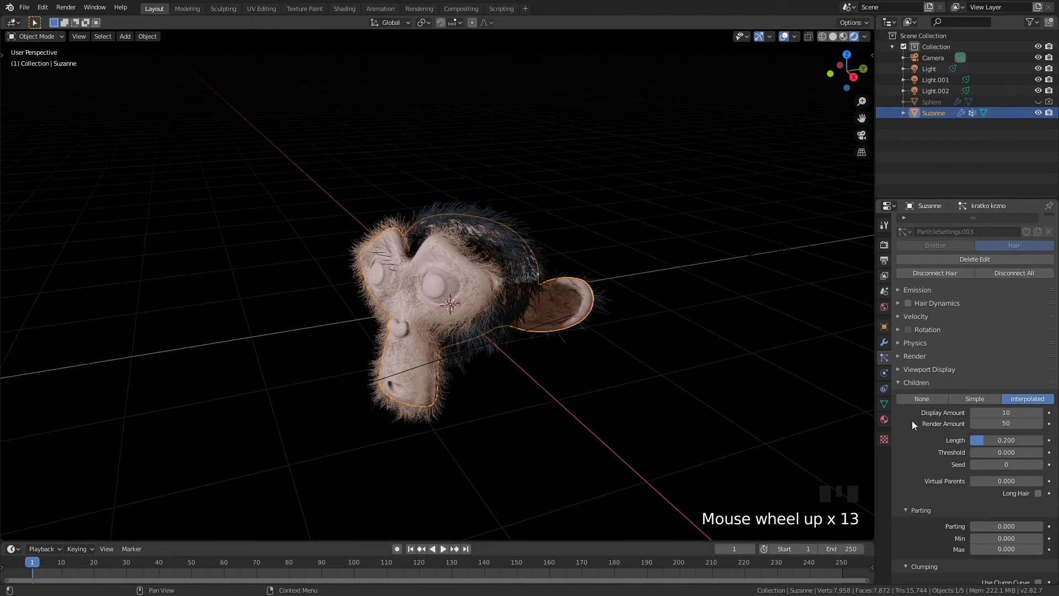
# Add a new material in a fourth slot on Suzanne and name it oči
pyautogui.click(884, 420)
pyautogui.scroll(4, 426, 249)
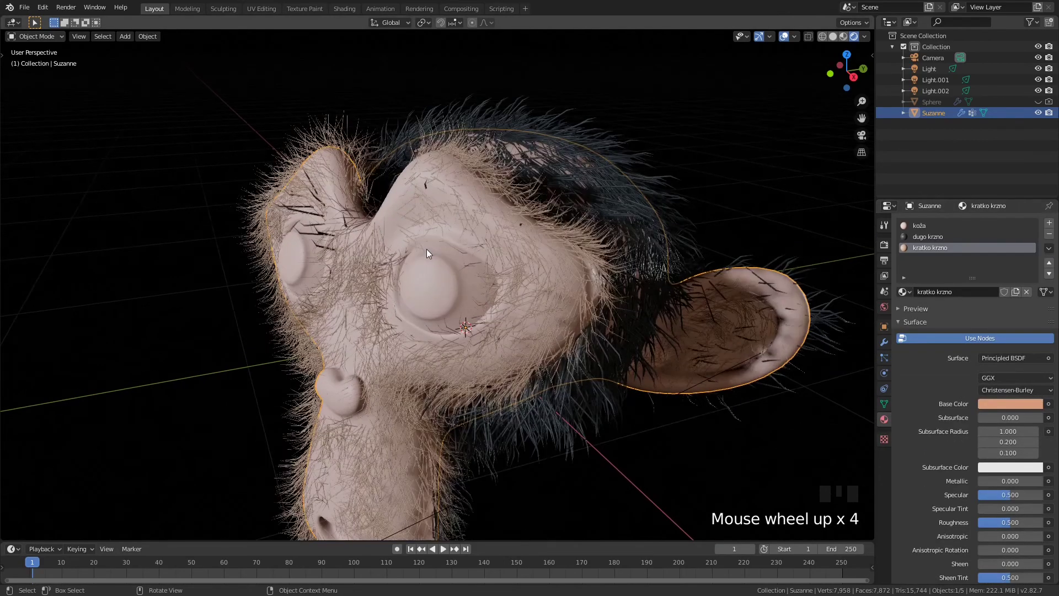
pyautogui.moveTo(494, 356); pyautogui.dragTo(527, 334, button='middle')
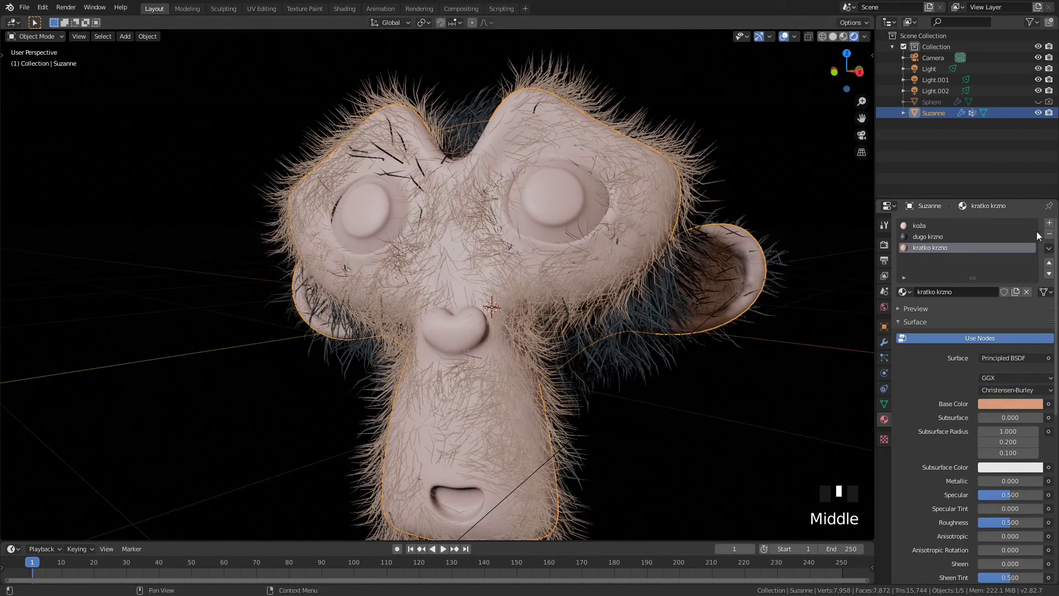
pyautogui.click(1050, 224)
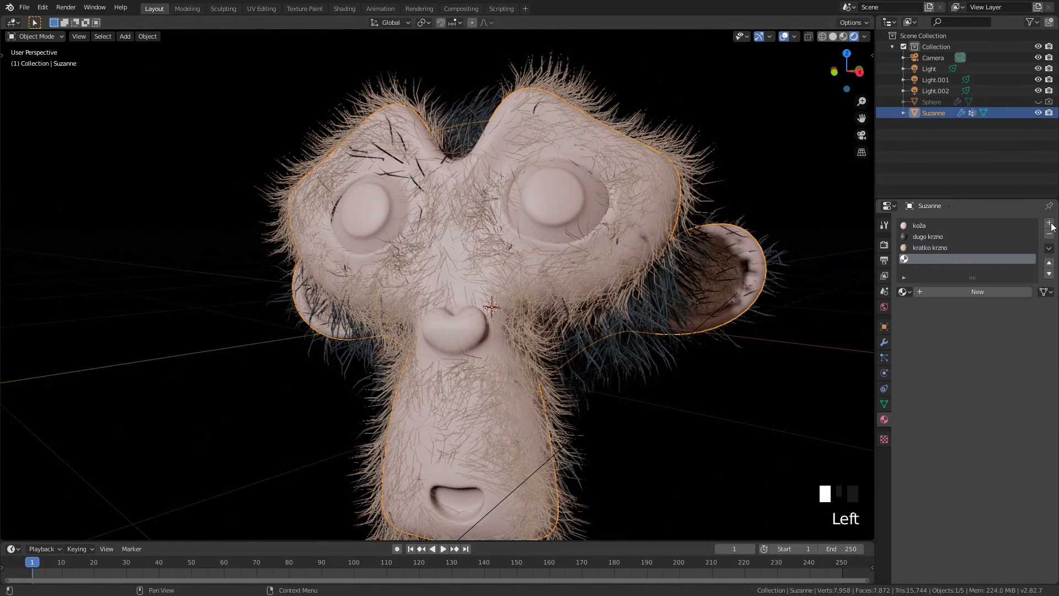
pyautogui.click(945, 291)
pyautogui.click(938, 258)
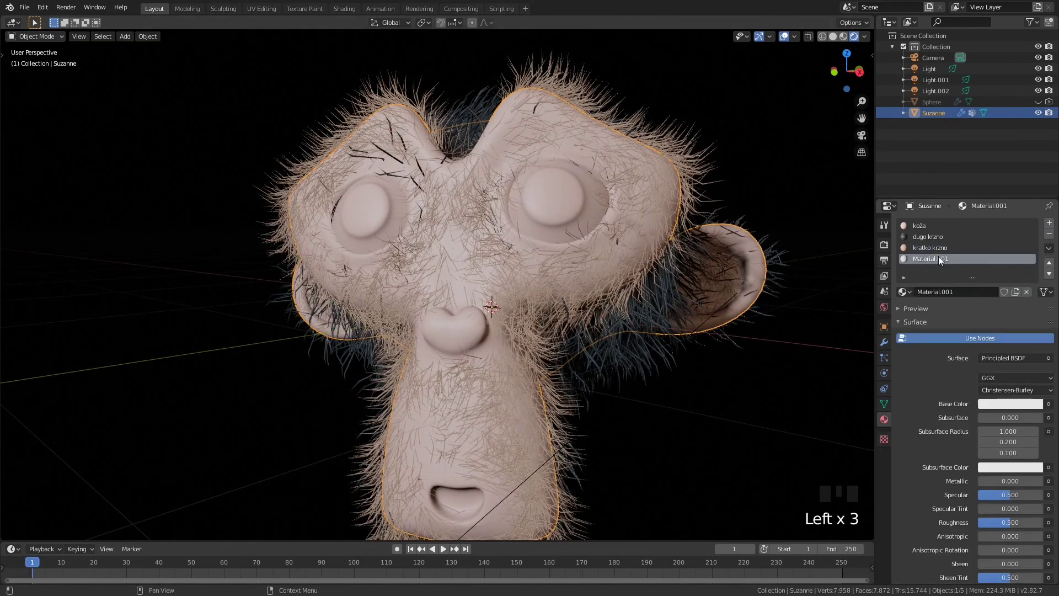
pyautogui.doubleClick(940, 257)
pyautogui.write('oči')
pyautogui.press('Return')
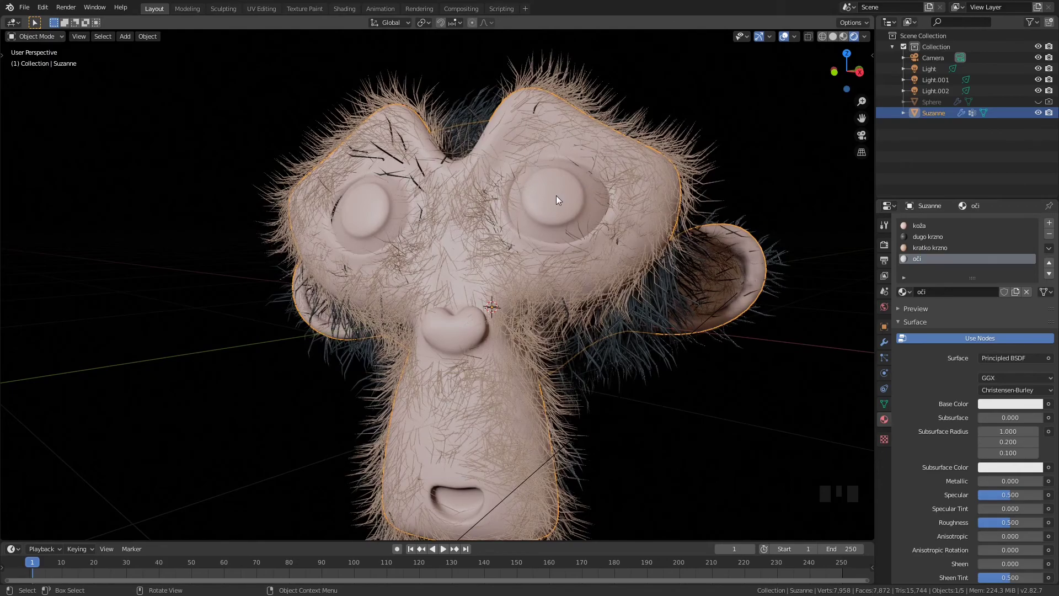
# Show Suzanne in solid shading, enter Edit Mode and deselect the whole mesh
pyautogui.scroll(-2, 563, 194)
pyautogui.moveTo(564, 193); pyautogui.dragTo(538, 194, button='middle')
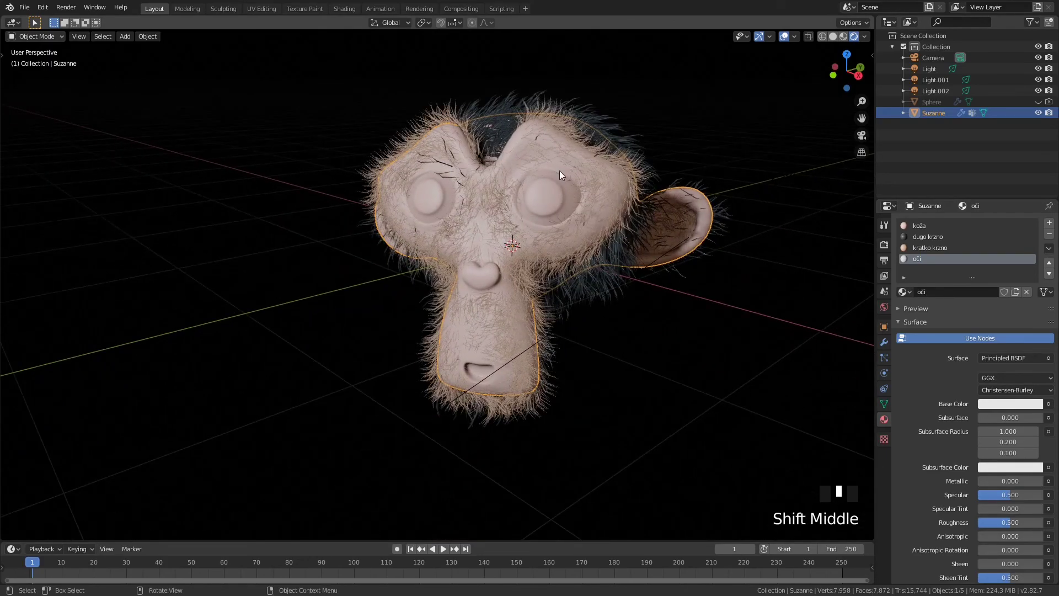
pyautogui.press('z')
pyautogui.click(623, 191)
pyautogui.press('Tab')
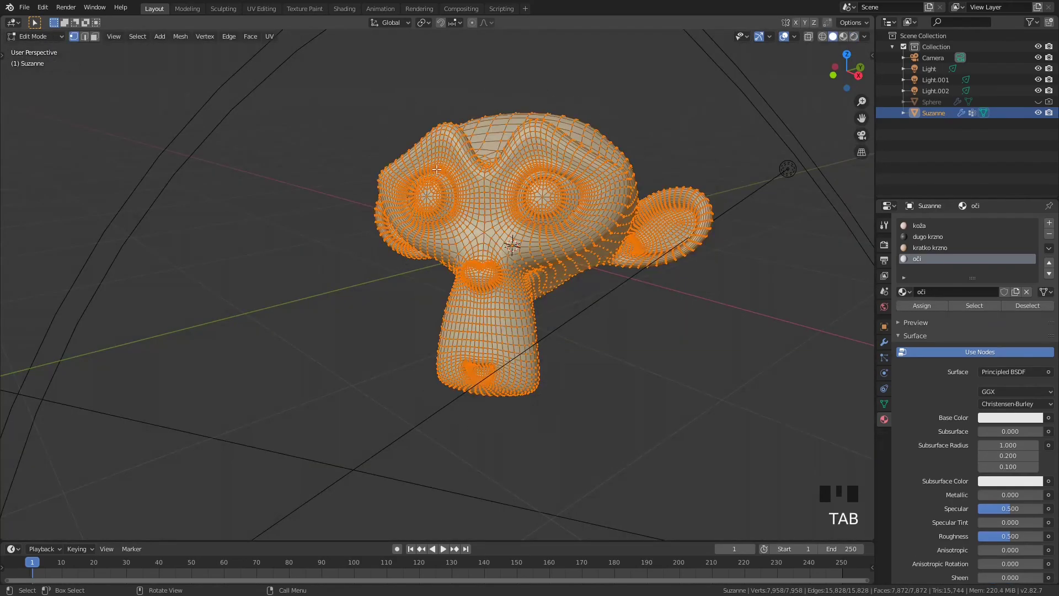
pyautogui.keyDown('shift'); pyautogui.moveTo(436, 169); pyautogui.dragTo(435, 254, button='middle'); pyautogui.keyUp('shift')
pyautogui.moveTo(394, 201); pyautogui.dragTo(495, 177, button='middle')
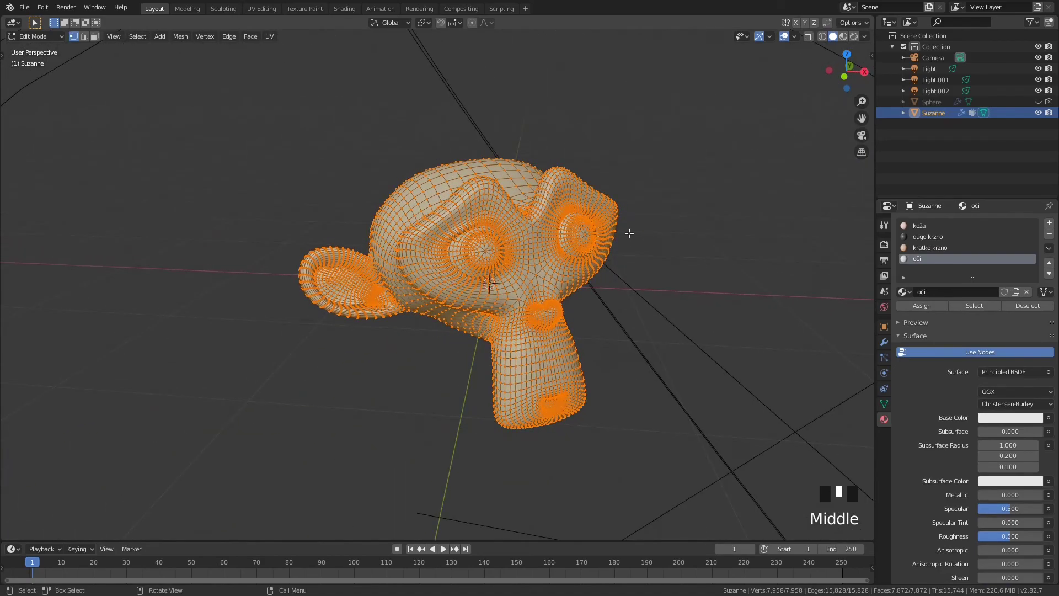
pyautogui.hotkey('alt', 'a')
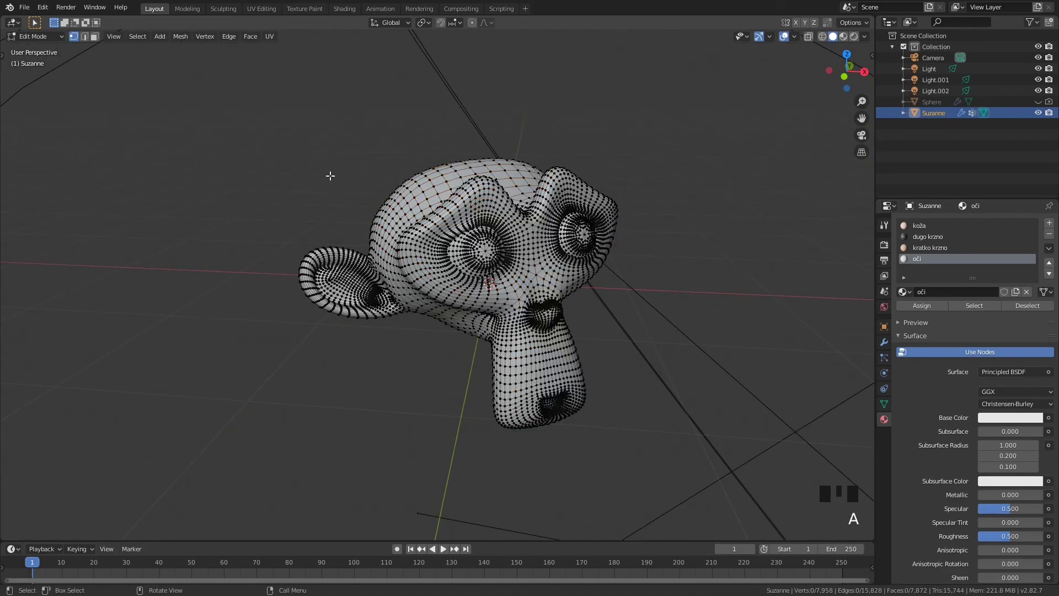
# Select the linked geometry of both eyeballs and assign the oči material to it
pyautogui.moveTo(662, 230); pyautogui.dragTo(587, 232, button='middle')
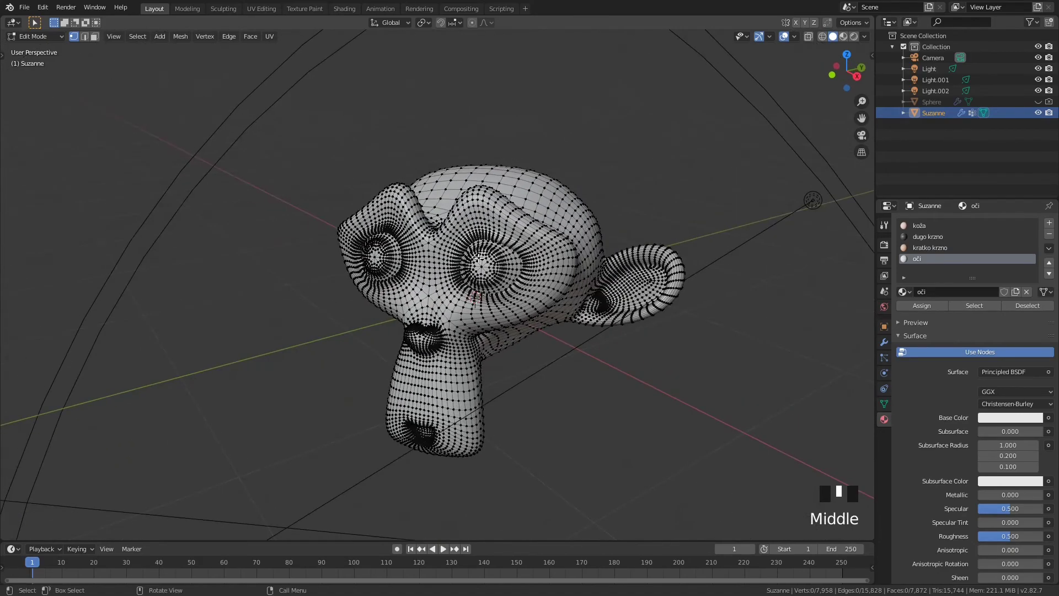
pyautogui.scroll(3, 479, 258)
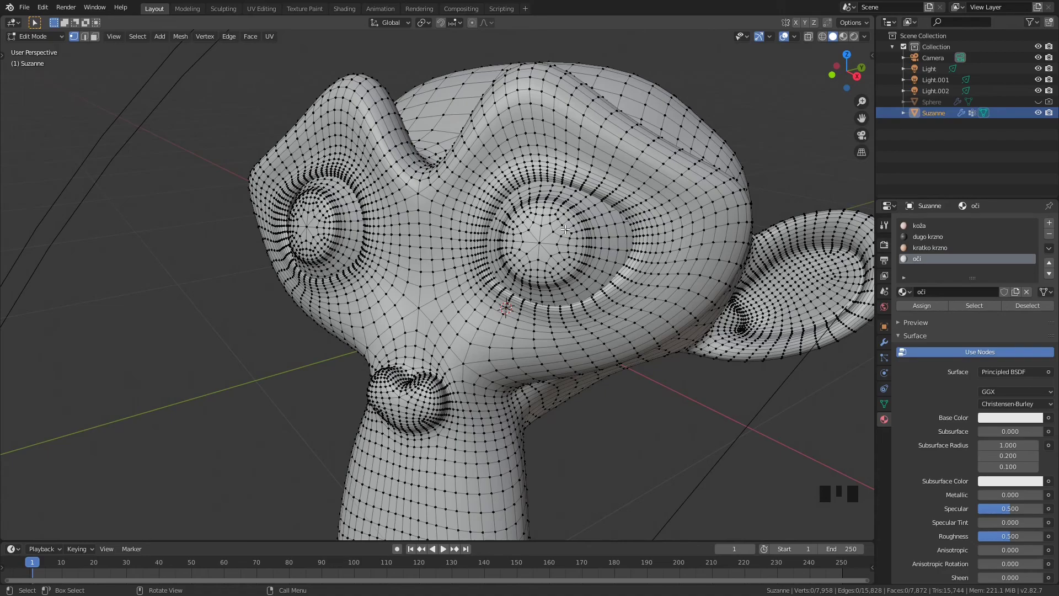
pyautogui.press('l')
pyautogui.moveTo(568, 227); pyautogui.dragTo(486, 196, button='middle')
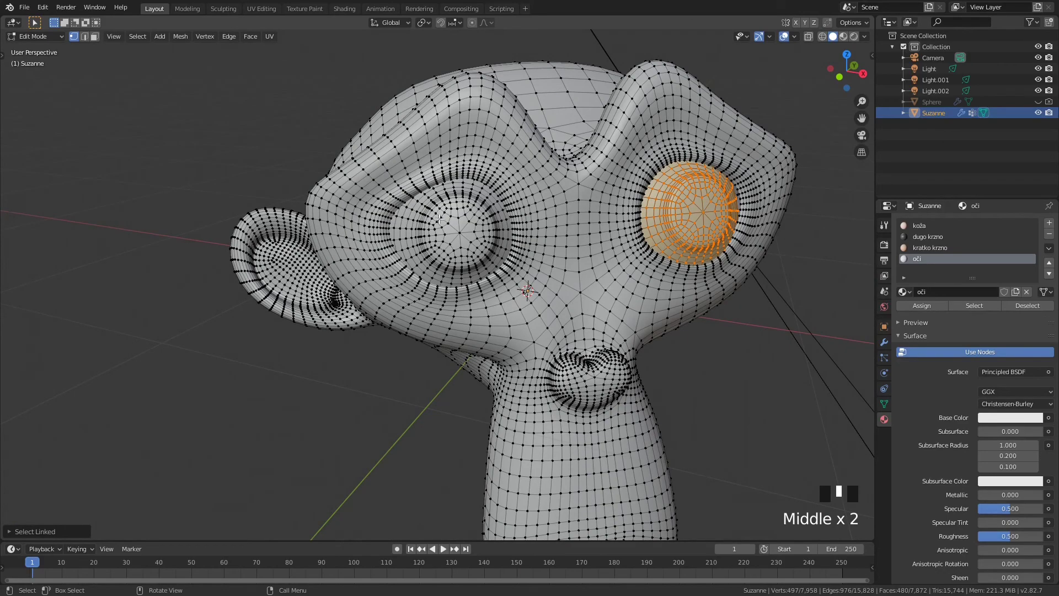
pyautogui.press('l')
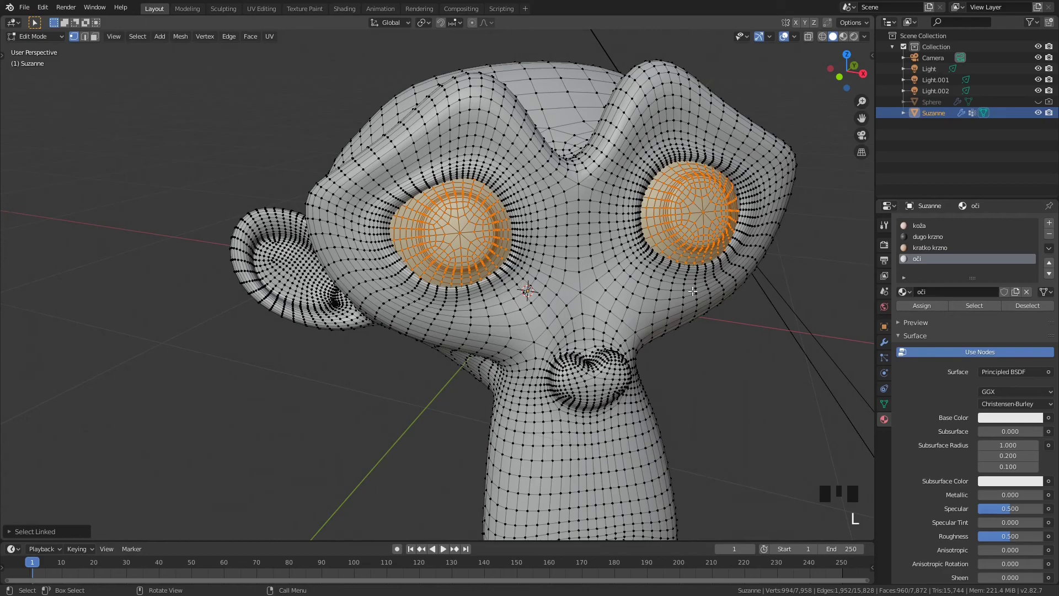
pyautogui.click(937, 303)
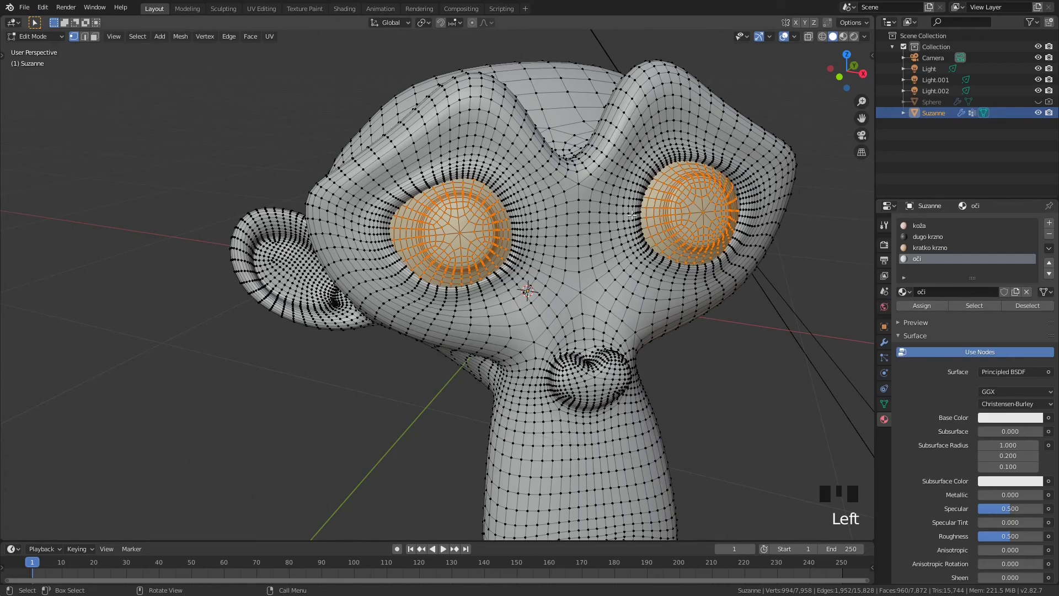
# Return to Object Mode with rendered shading and check the eyes from the front
pyautogui.press('Tab')
pyautogui.moveTo(632, 215); pyautogui.dragTo(574, 235, button='middle')
pyautogui.press('z')
pyautogui.click(644, 194)
pyautogui.scroll(-3, 649, 198)
pyautogui.moveTo(649, 197)
pyautogui.mouseDown(button='middle')
pyautogui.moveTo(604, 253)
pyautogui.moveTo(831, 315)
pyautogui.moveTo(679, 252)
pyautogui.moveTo(502, 210)
pyautogui.mouseUp(button='middle')
pyautogui.scroll(2, 502, 211)
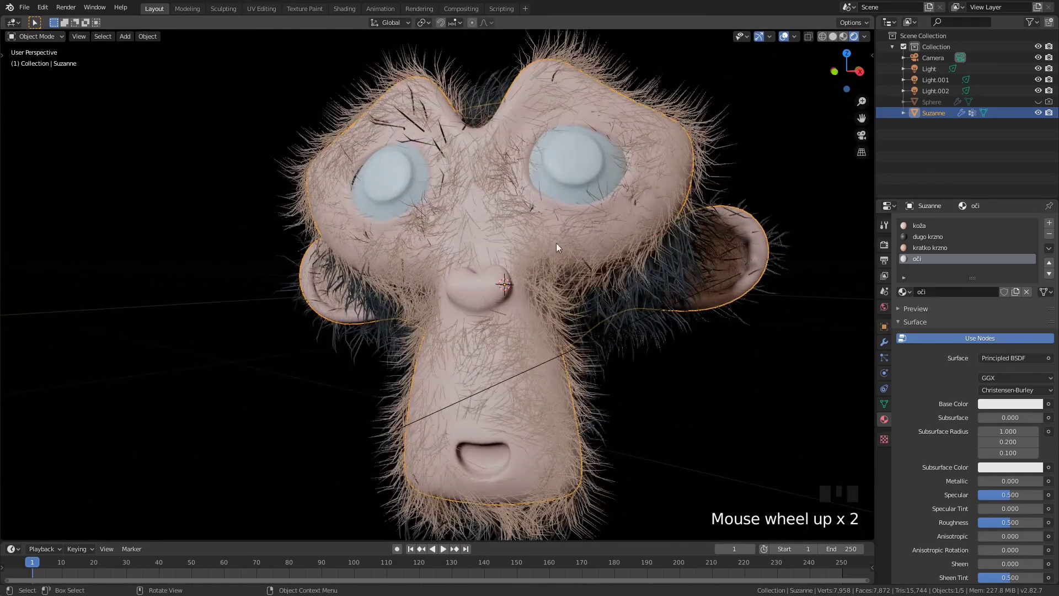
# Set the oči material's base color to deep blue with hue 0.627, saturation 0.839 and value 0.680
pyautogui.click(1007, 406)
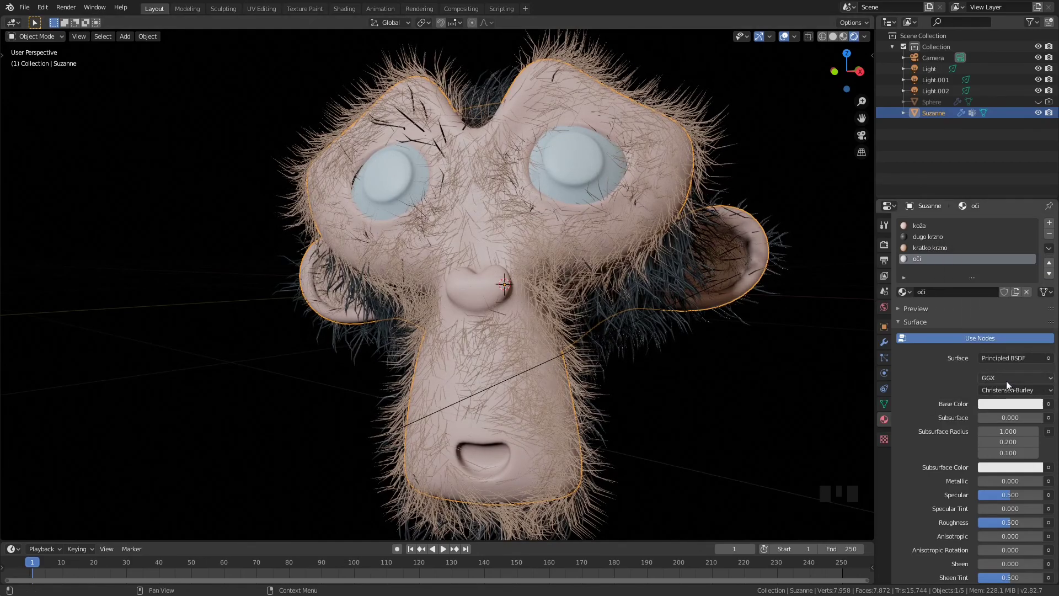
pyautogui.click(991, 405)
pyautogui.moveTo(981, 283); pyautogui.dragTo(1034, 272)
pyautogui.moveTo(993, 481)
pyautogui.mouseDown()
pyautogui.moveTo(1042, 481)
pyautogui.moveTo(979, 480)
pyautogui.mouseUp()
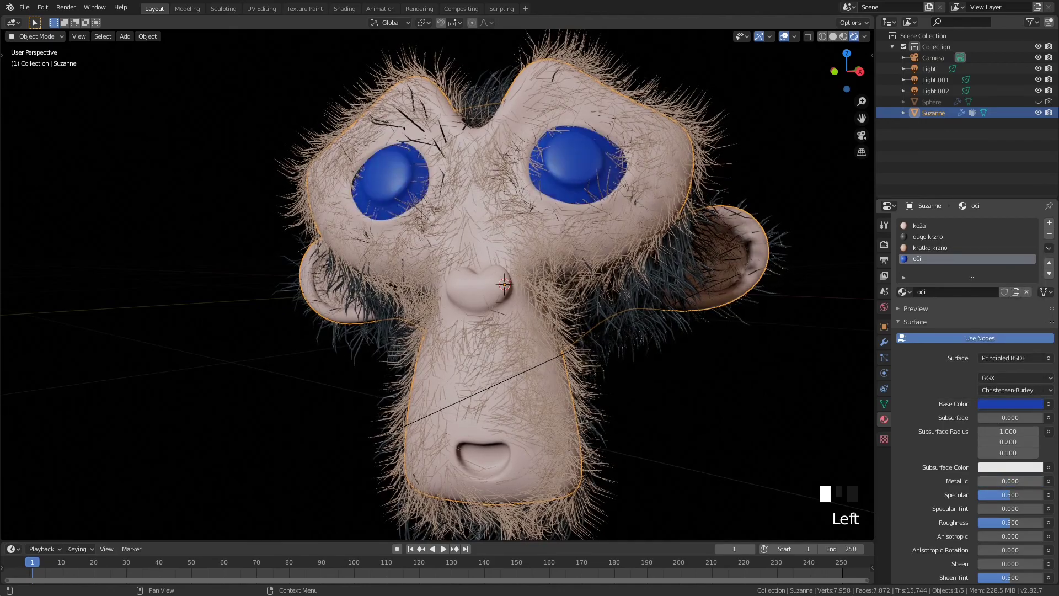
# Set the oči material's roughness to 0.15 and check the shine on the eyes from the side
pyautogui.click(1003, 521)
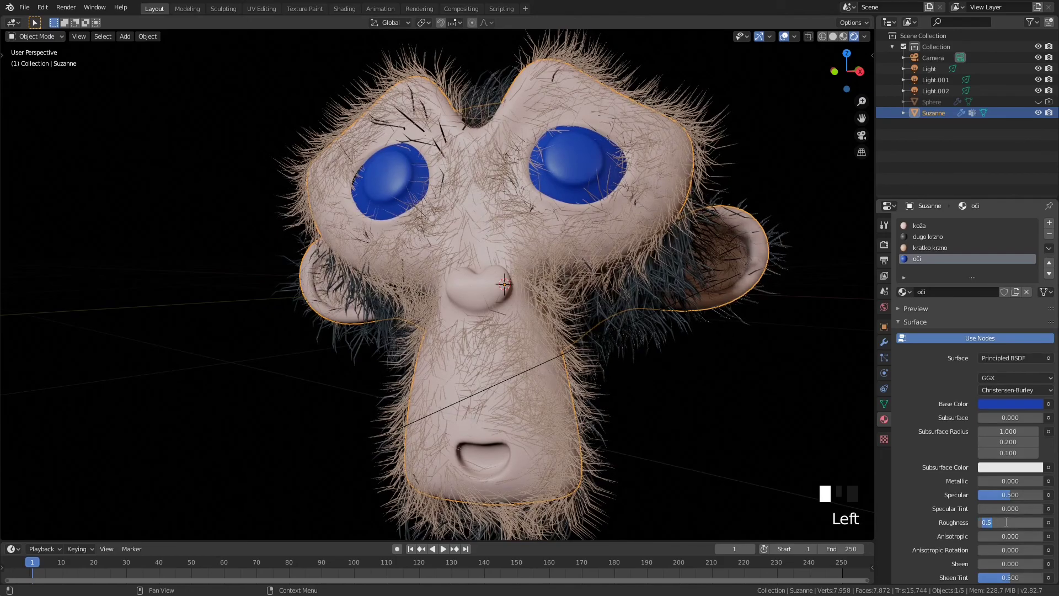
pyautogui.write('0.15')
pyautogui.press('Return')
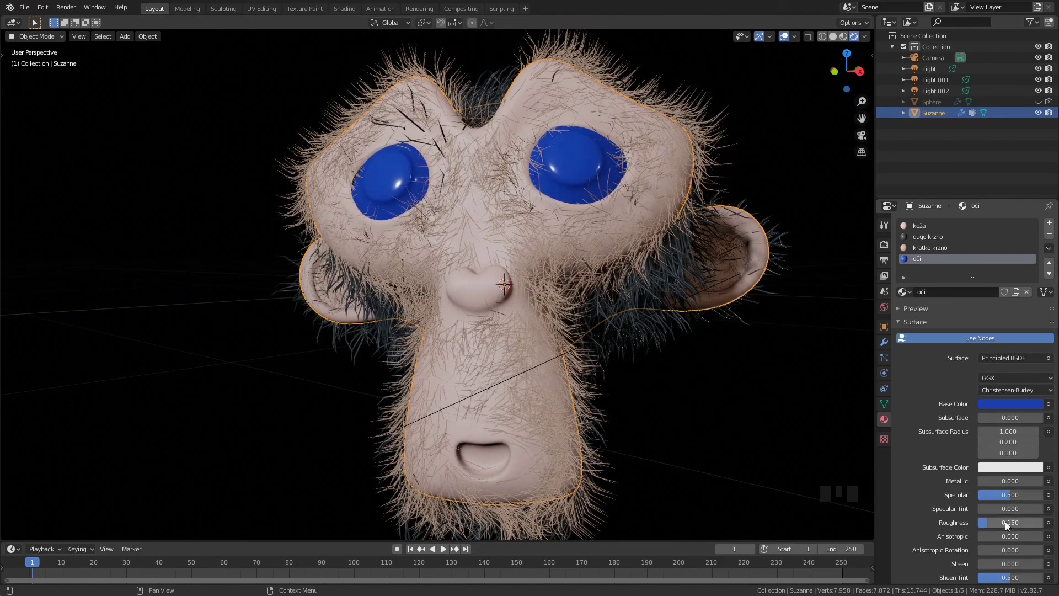
pyautogui.moveTo(746, 299); pyautogui.dragTo(702, 336, button='middle')
# Change the oči material's base color to a lighter turquoise blue and check the eyes from the side
pyautogui.click(992, 403)
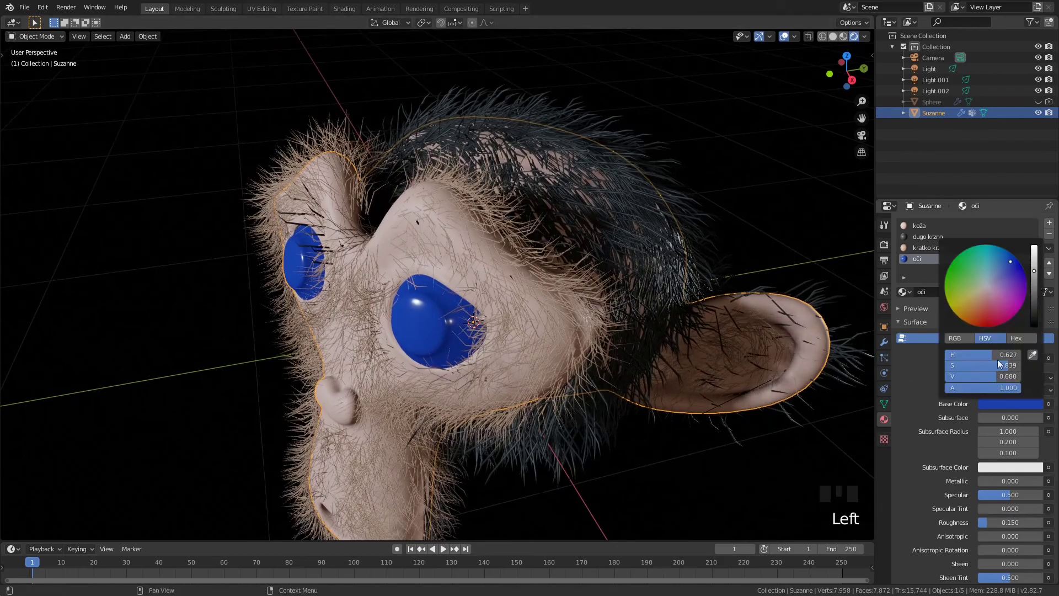
pyautogui.moveTo(1003, 276); pyautogui.dragTo(992, 258)
pyautogui.scroll(-4, 345, 292)
pyautogui.moveTo(346, 293); pyautogui.dragTo(391, 270, button='middle')
pyautogui.scroll(4, 459, 289)
pyautogui.keyDown('shift'); pyautogui.moveTo(459, 289); pyautogui.dragTo(401, 310, button='middle'); pyautogui.keyUp('shift')
pyautogui.scroll(-3, 402, 309)
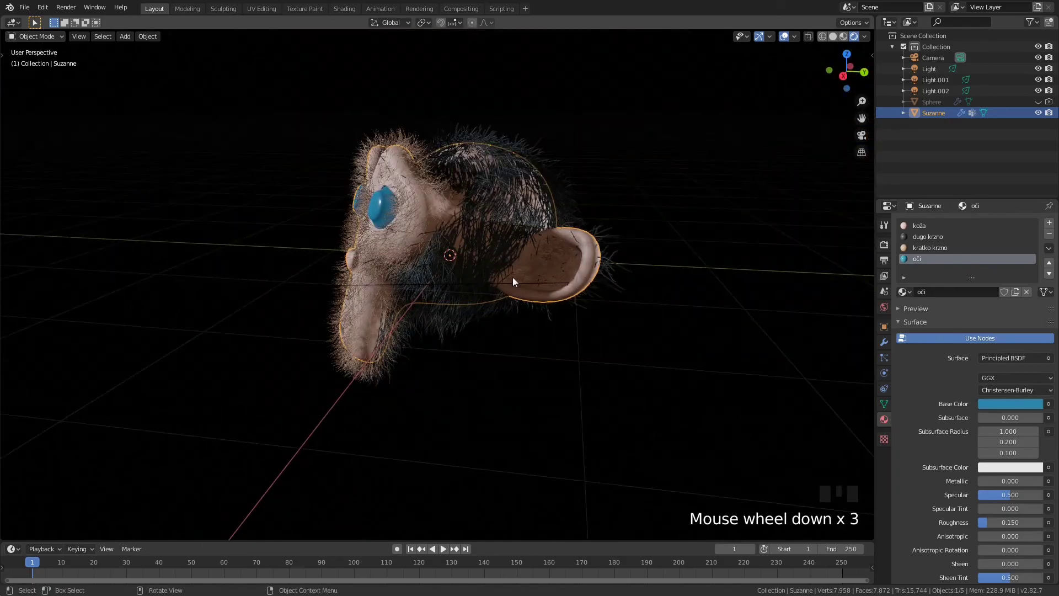
# Render the image, examine the eyes and fur up close in the result, and close the render window
pyautogui.press('F12')
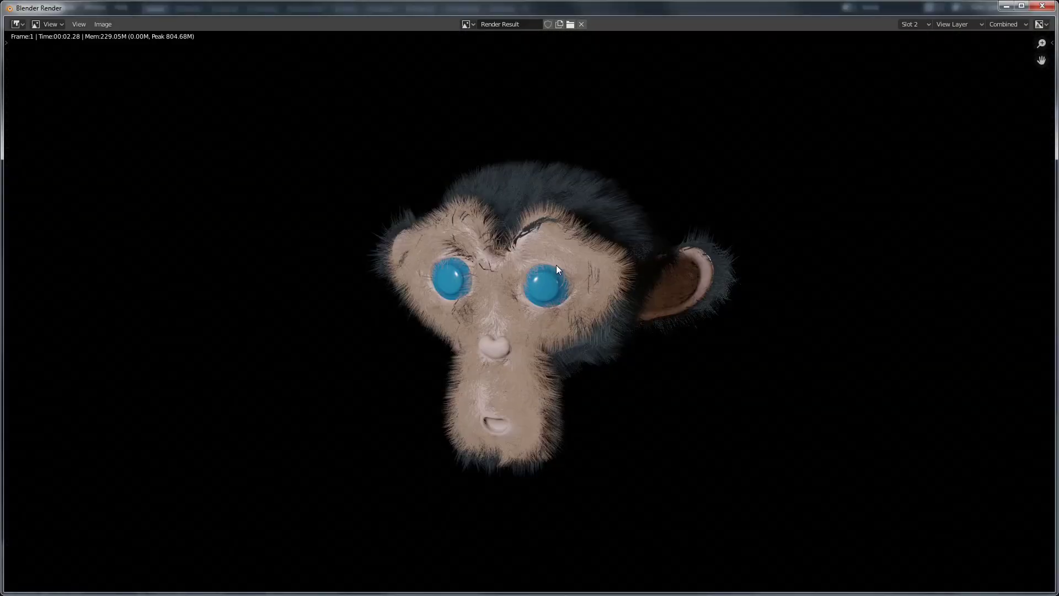
pyautogui.scroll(4, 556, 265)
pyautogui.scroll(-2, 574, 252)
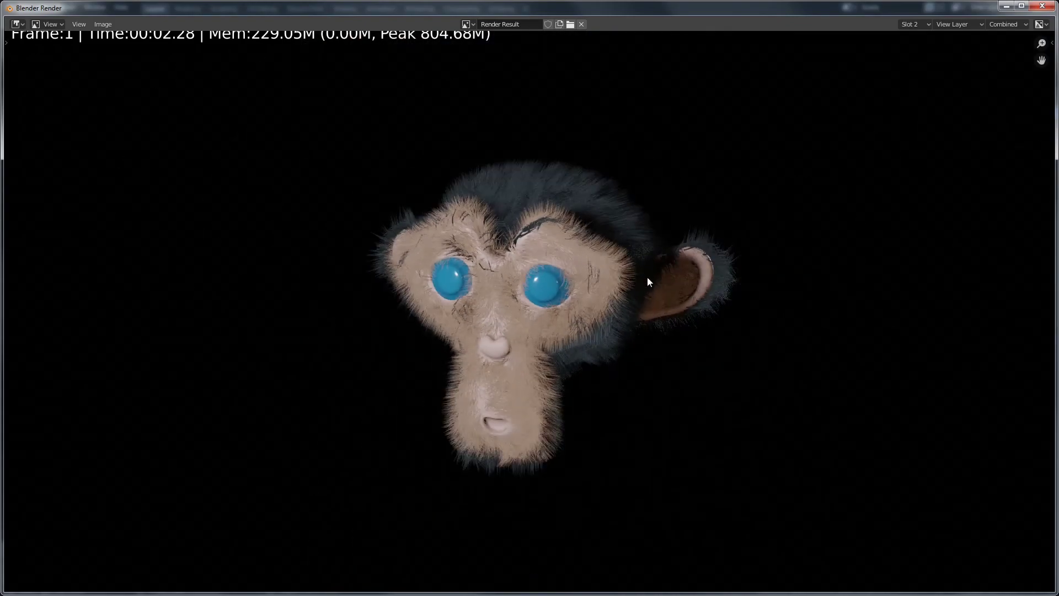
pyautogui.scroll(2, 573, 243)
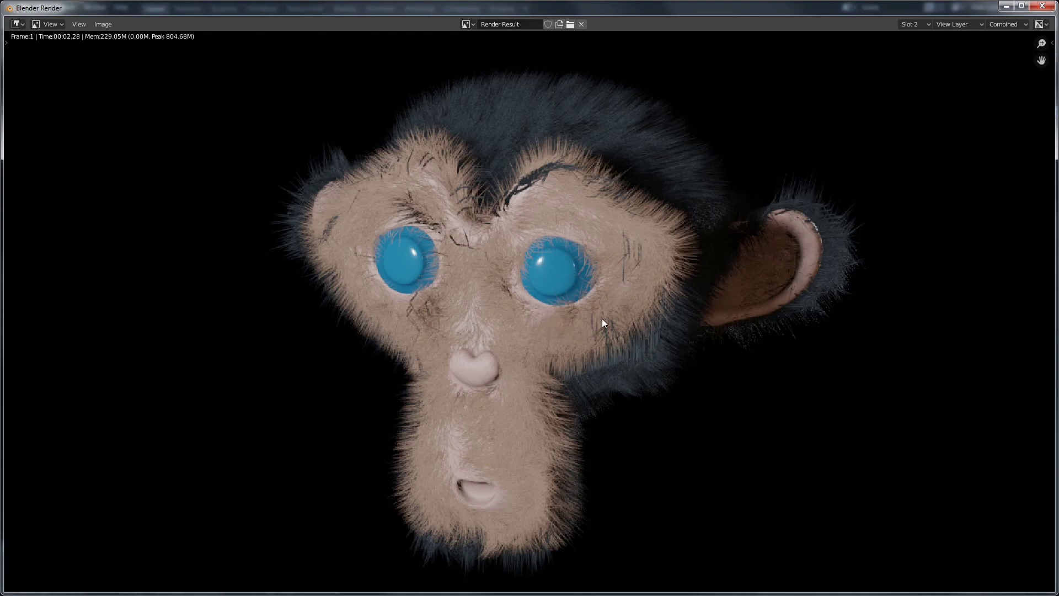
pyautogui.scroll(-3, 601, 318)
pyautogui.scroll(2, 601, 318)
pyautogui.moveTo(570, 305); pyautogui.dragTo(567, 244, button='middle')
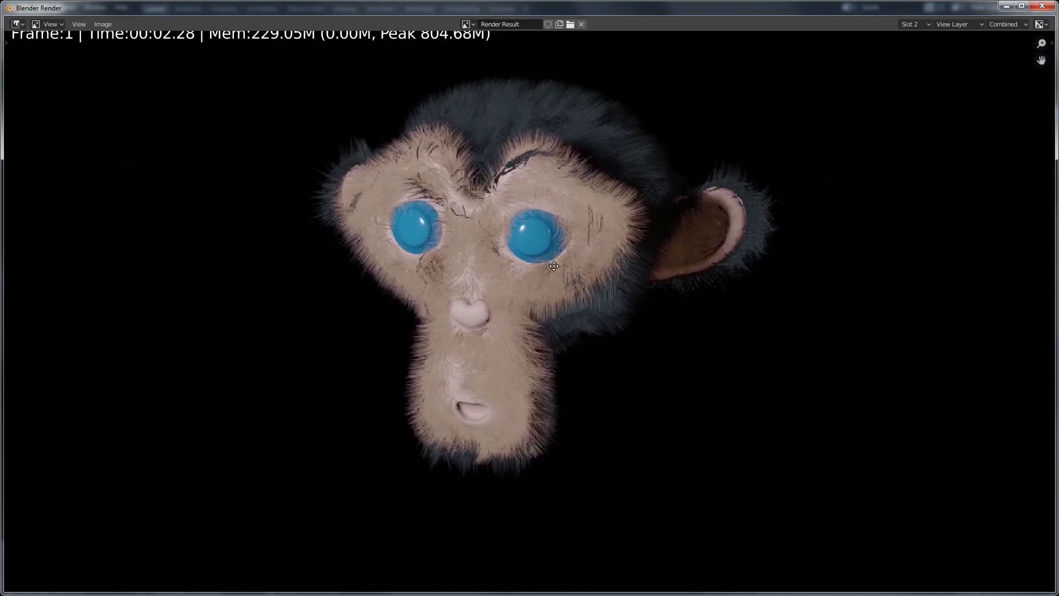
pyautogui.scroll(1, 567, 244)
pyautogui.scroll(-4, 567, 244)
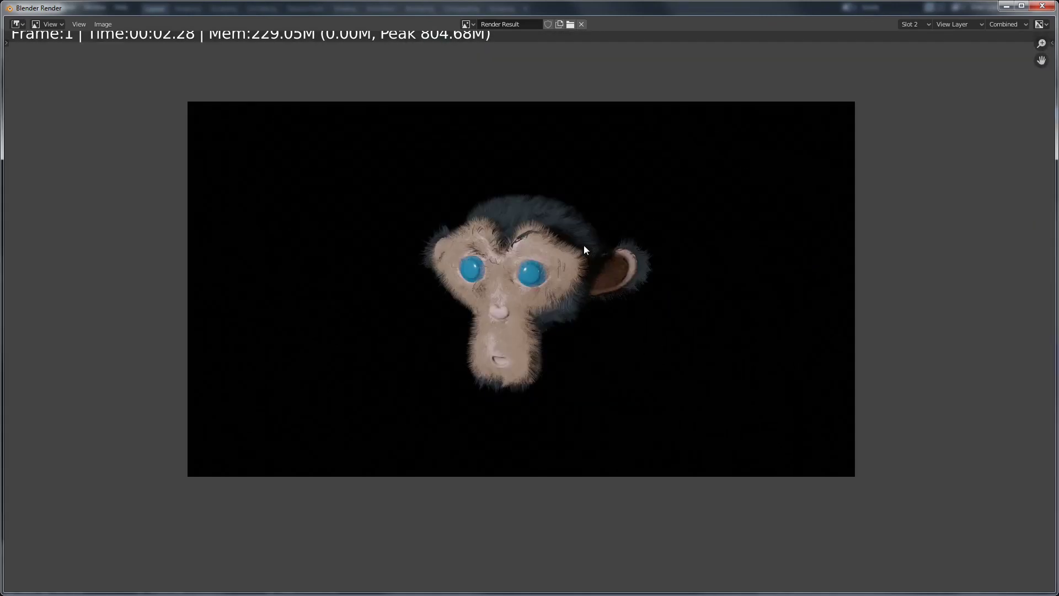
pyautogui.click(1041, 5)
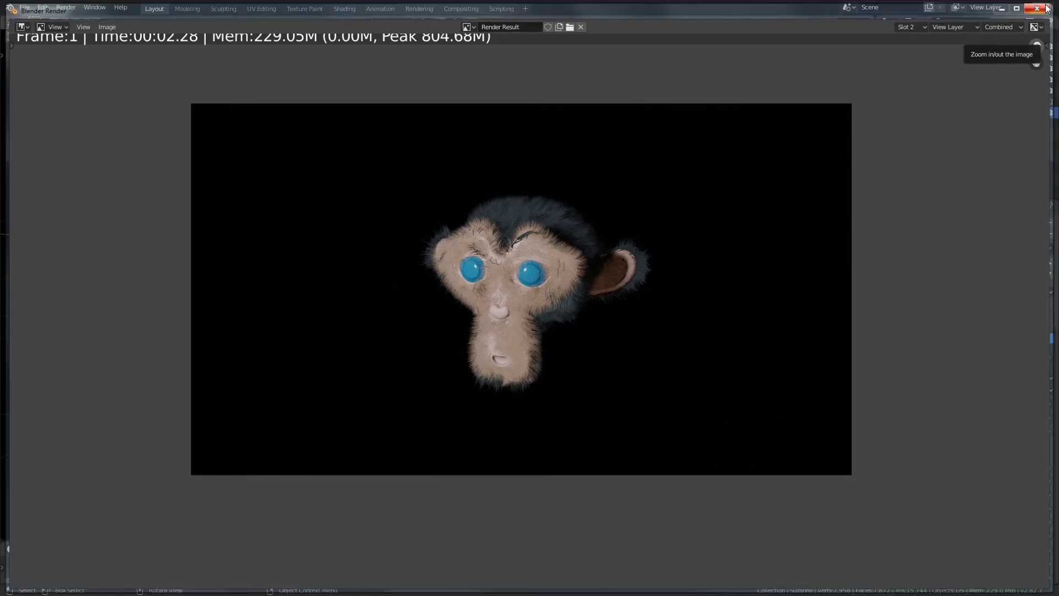
# Switch the viewport to solid shading and view the furry head from the front and side
pyautogui.moveTo(515, 238)
pyautogui.mouseDown(button='middle')
pyautogui.moveTo(355, 229)
pyautogui.moveTo(373, 230)
pyautogui.mouseUp(button='middle')
pyautogui.press('z')
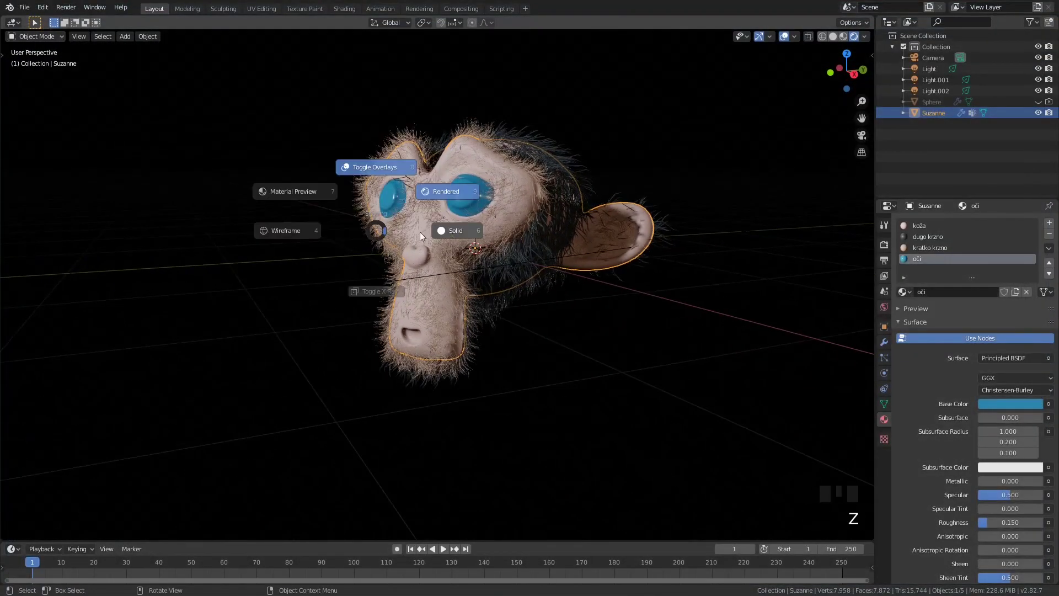
pyautogui.click(465, 226)
pyautogui.moveTo(449, 225); pyautogui.dragTo(505, 266, button='middle')
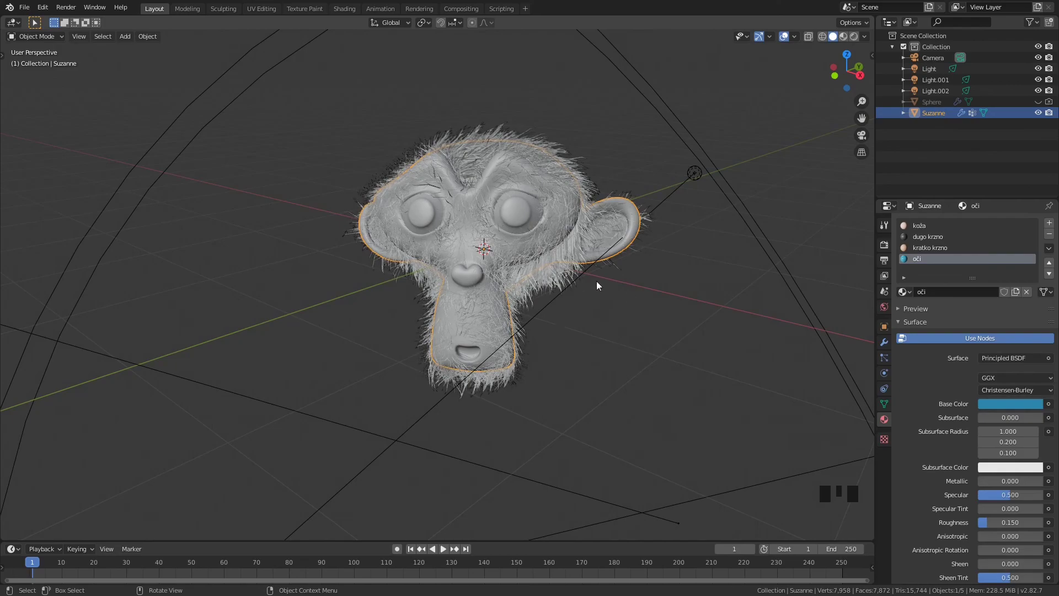
pyautogui.moveTo(610, 229); pyautogui.dragTo(539, 256, button='middle')
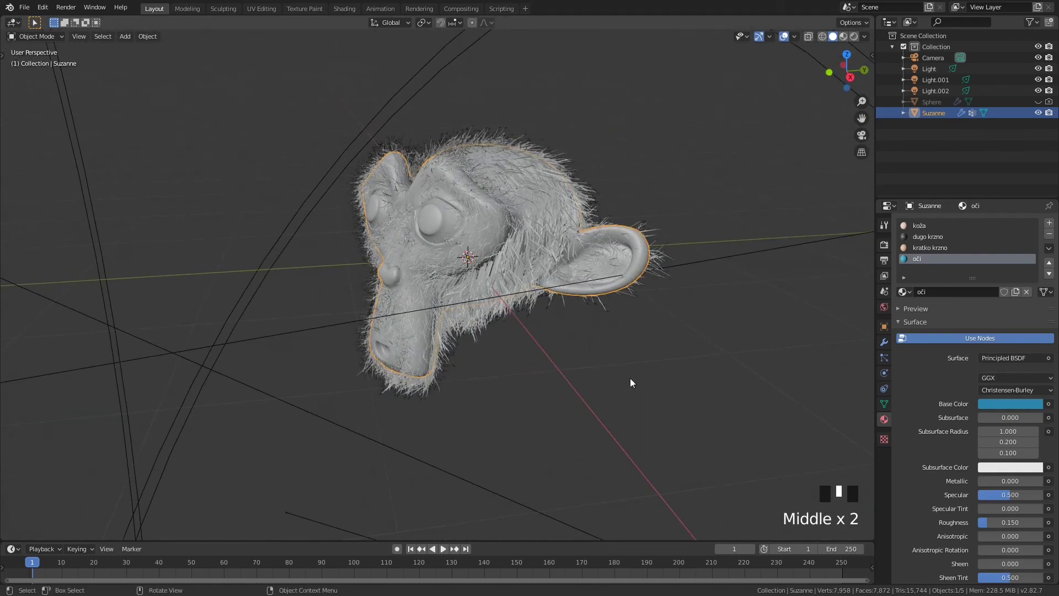